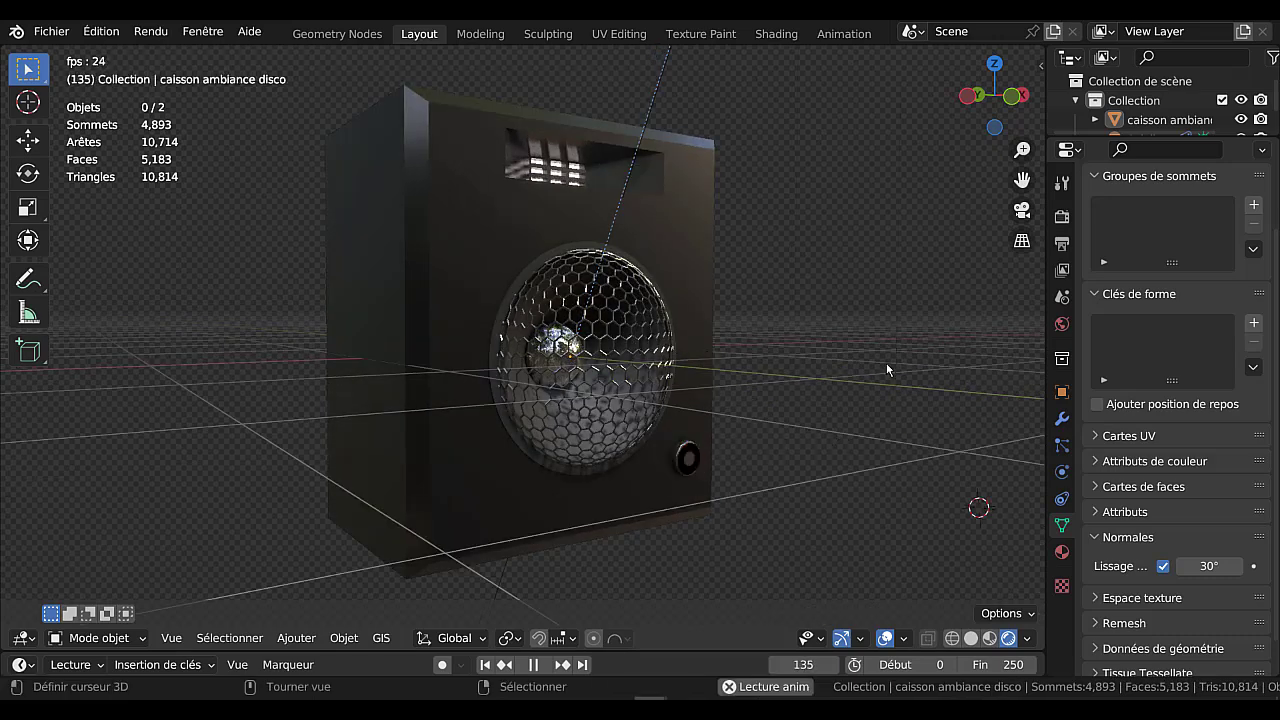
Enter Edit Mode on the speaker cabinet and examine its Matériau.007 surface settings in a widened properties editor.
middle_drag(885, 380, 912, 400)
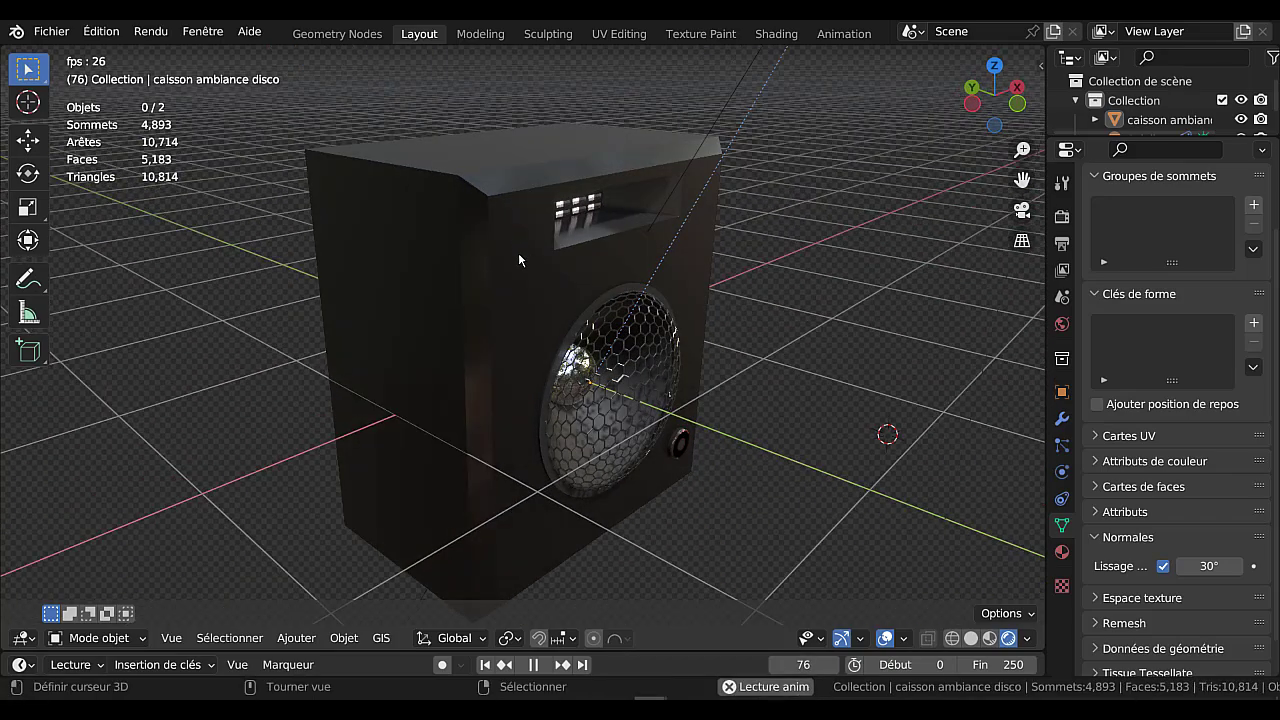
key(Tab)
middle_drag(540, 290, 505, 262)
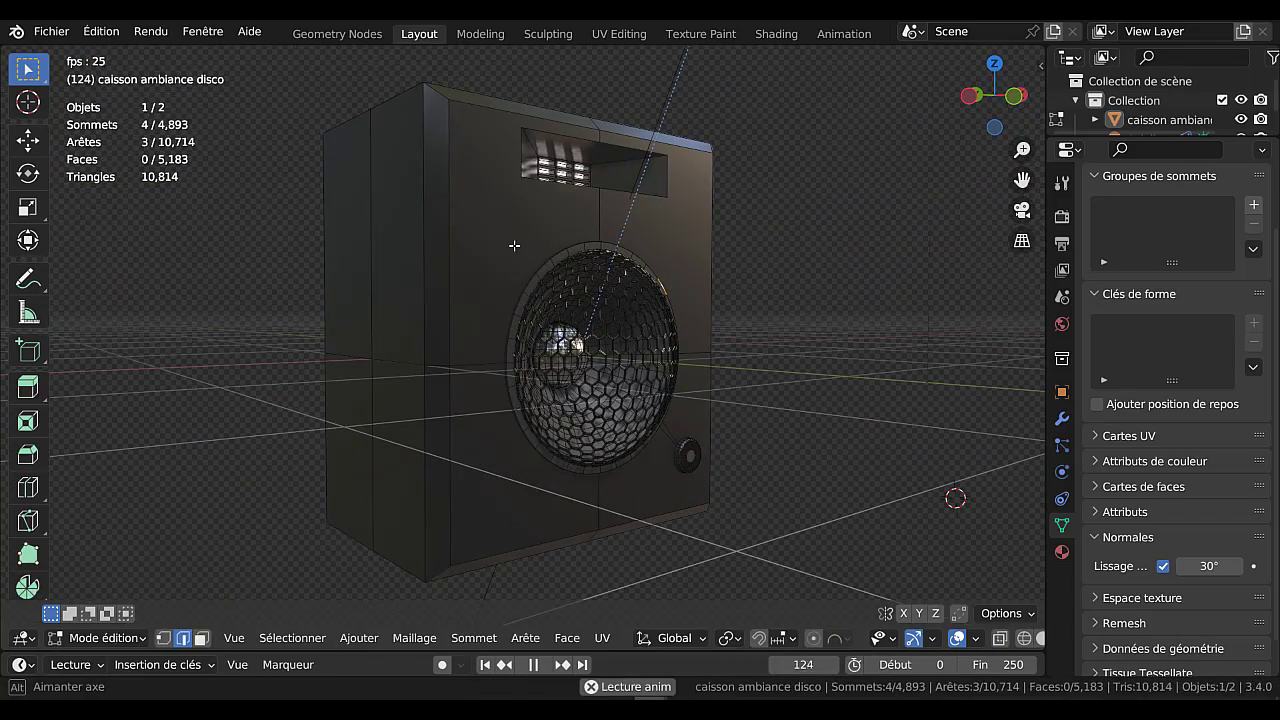
click(1062, 552)
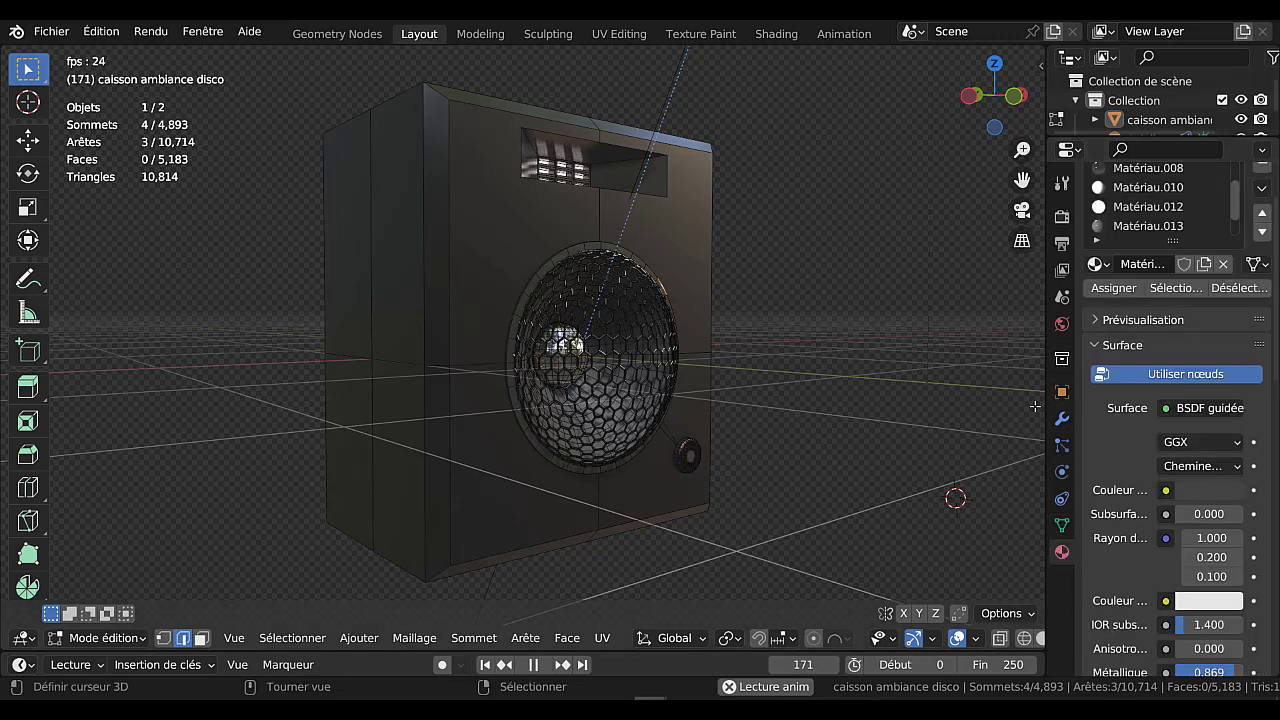
drag(1047, 383, 983, 383)
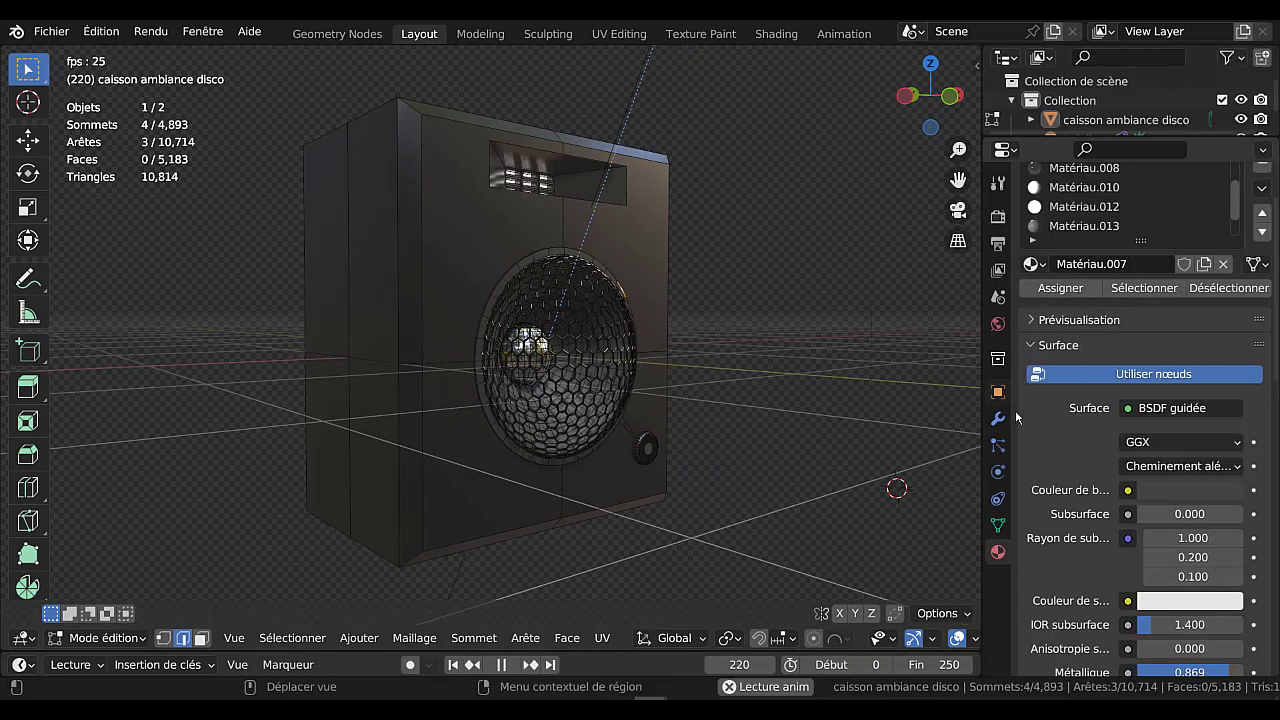
scroll(1081, 472, down, 6)
scroll(1081, 472, up, 2)
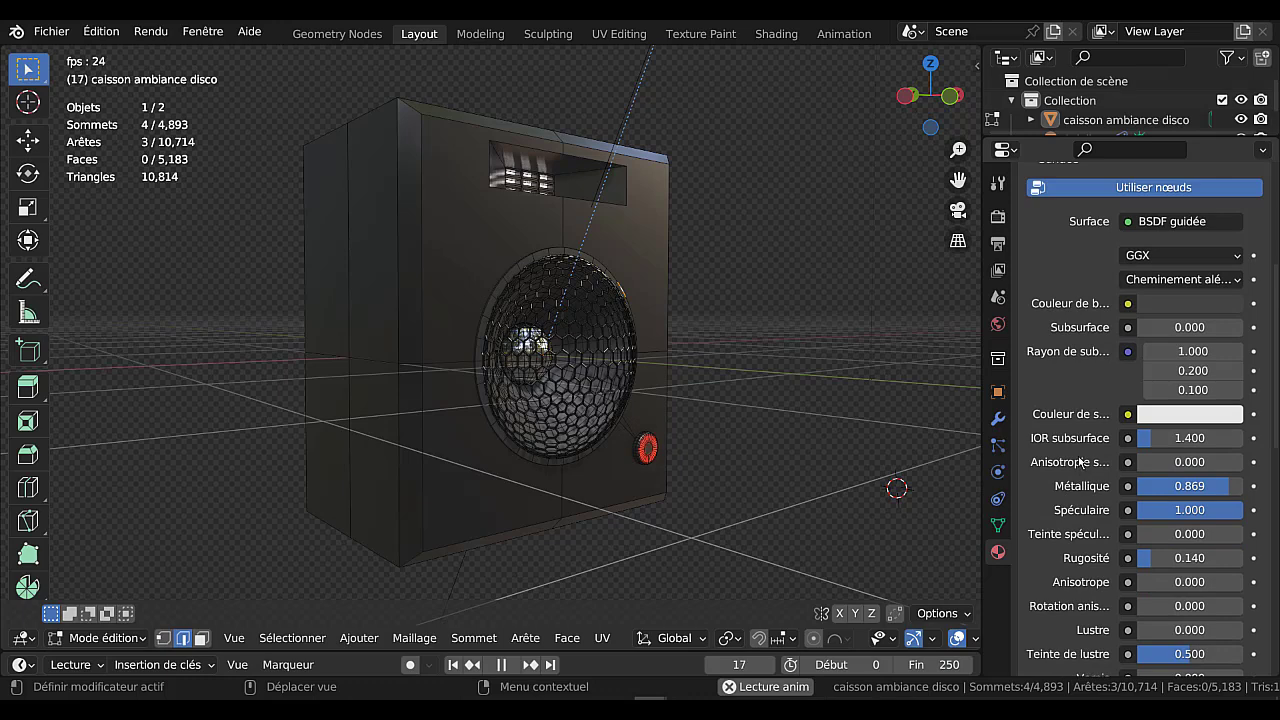
Switch to face selection and examine the materials of the cabinet's bevelled corner and front face.
click(631, 229)
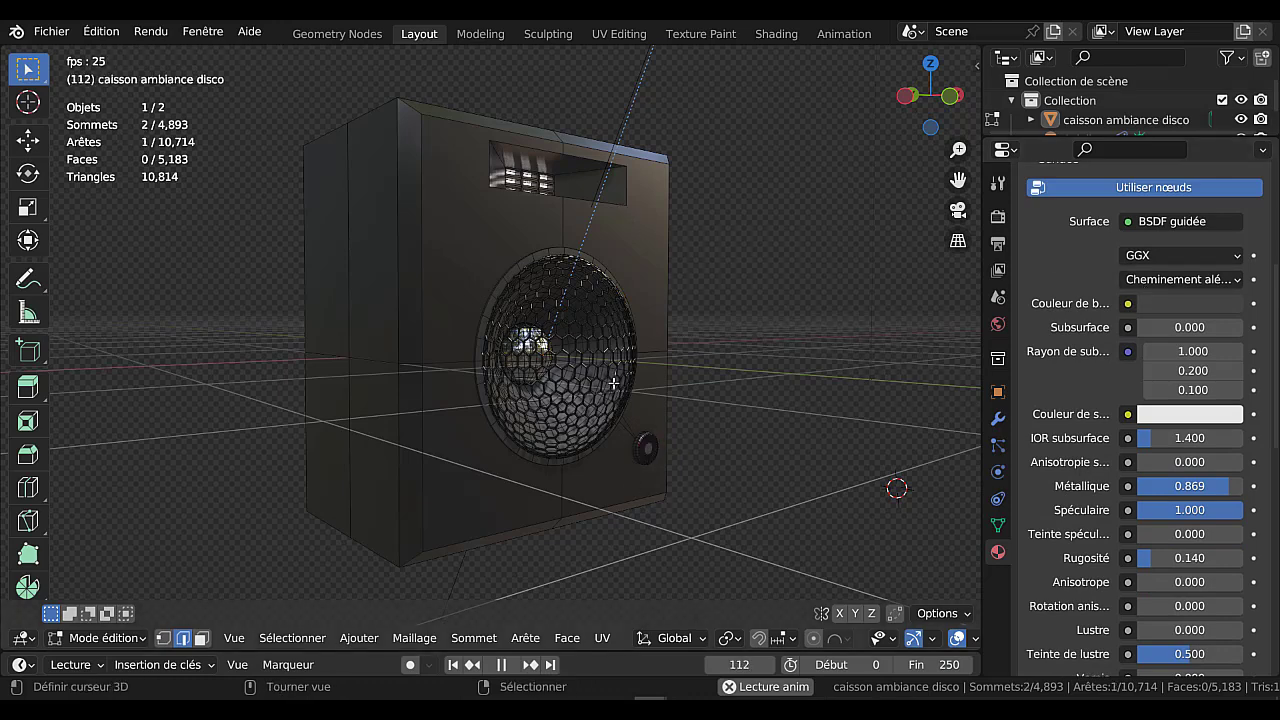
click(407, 314)
click(201, 638)
click(405, 286)
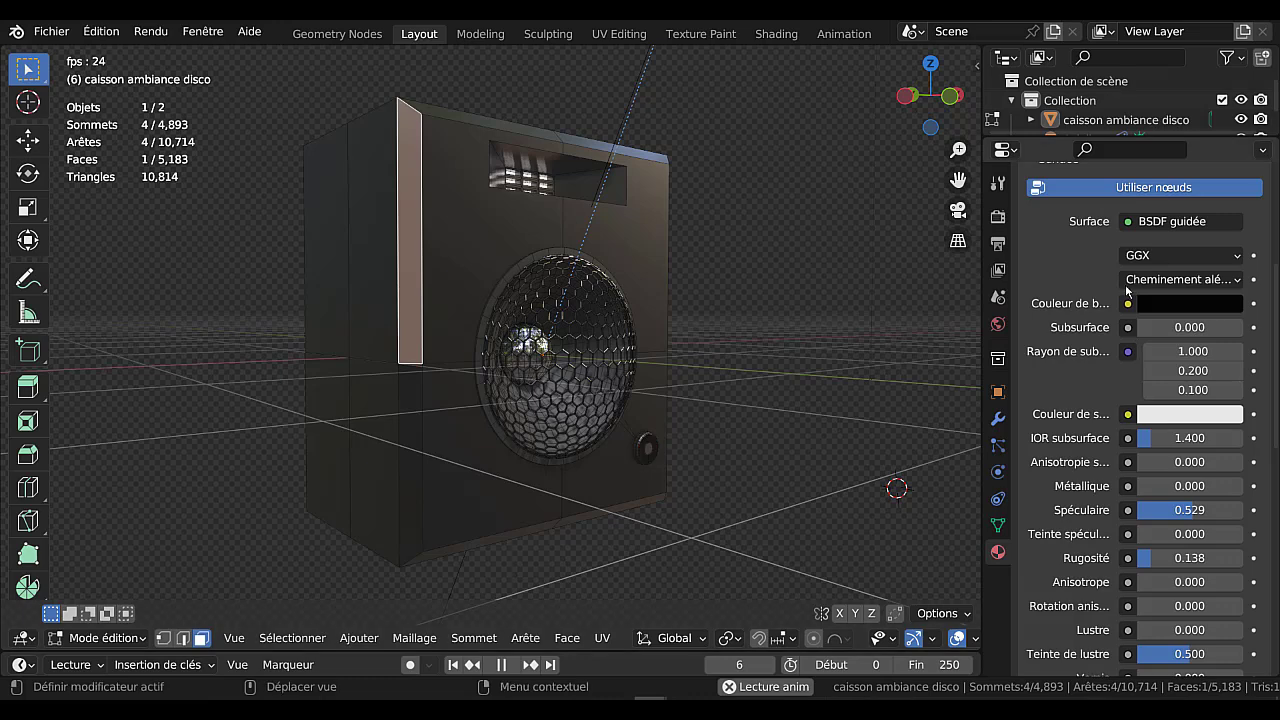
click(651, 257)
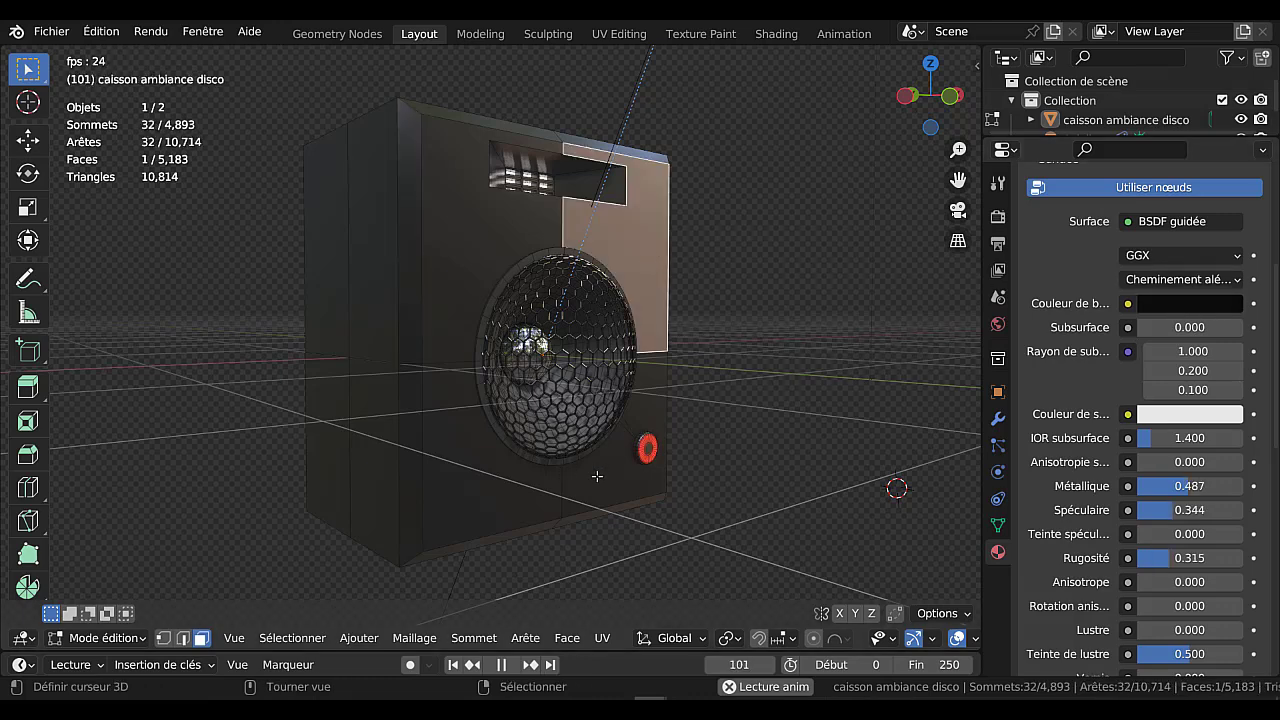
Examine the materials assigned to the speaker's rim, the cone behind the grille and the hexagonal grille.
key(KP_Decimal)
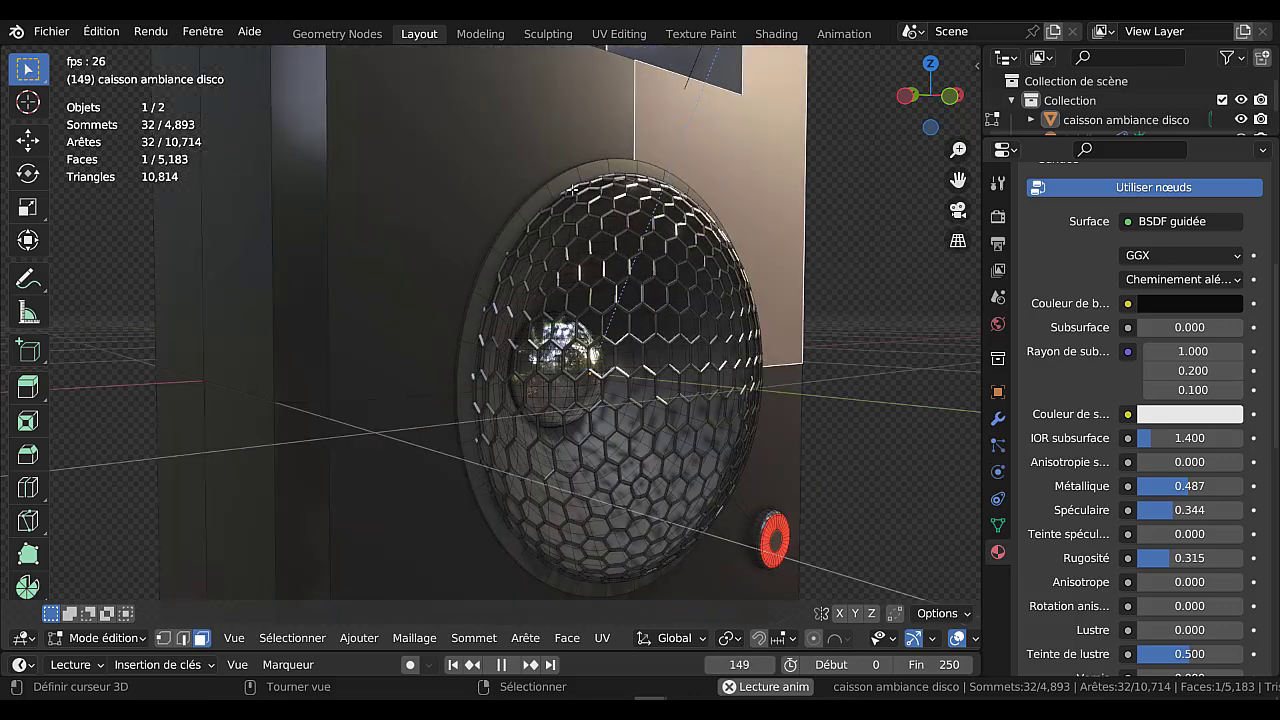
click(588, 172)
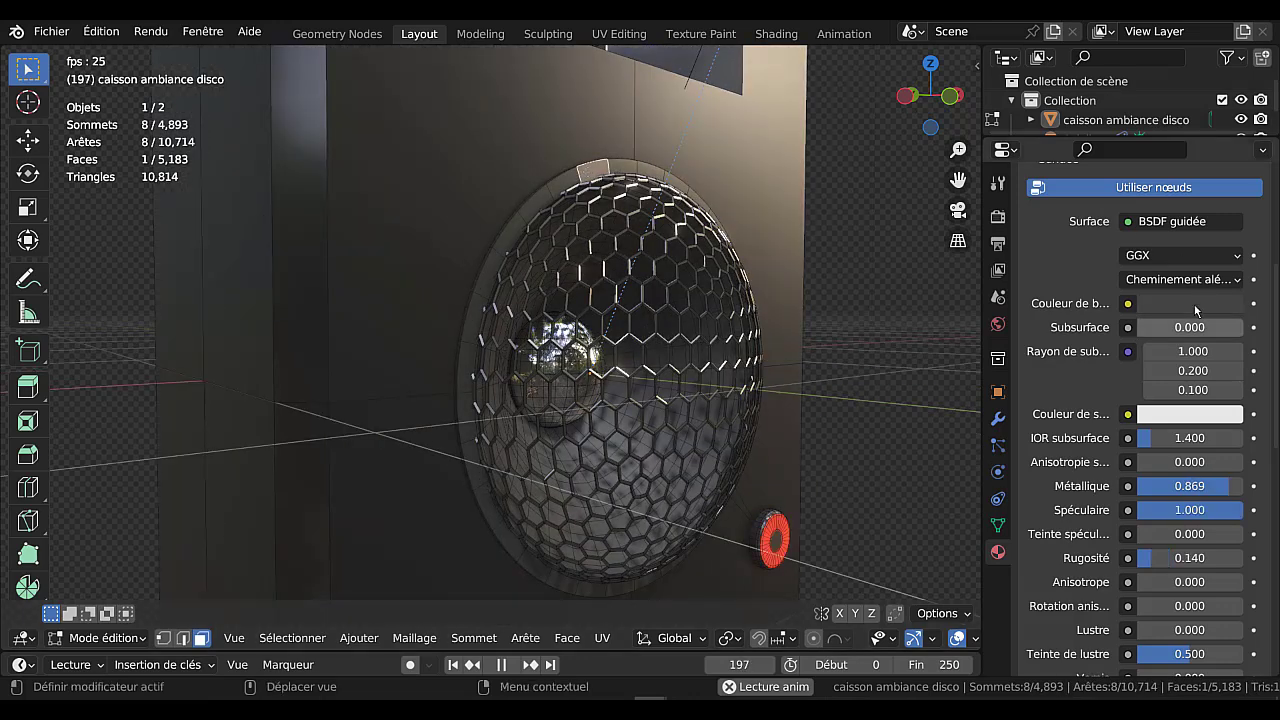
click(634, 340)
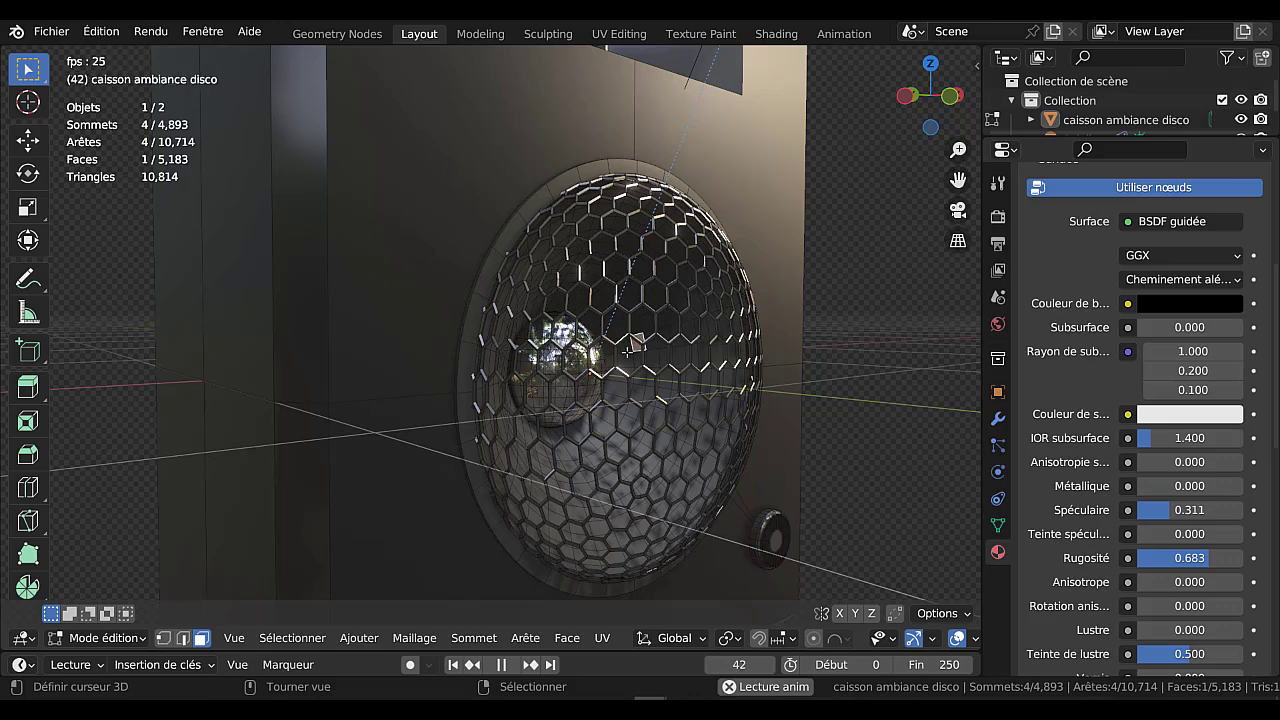
scroll(640, 345, up, 2)
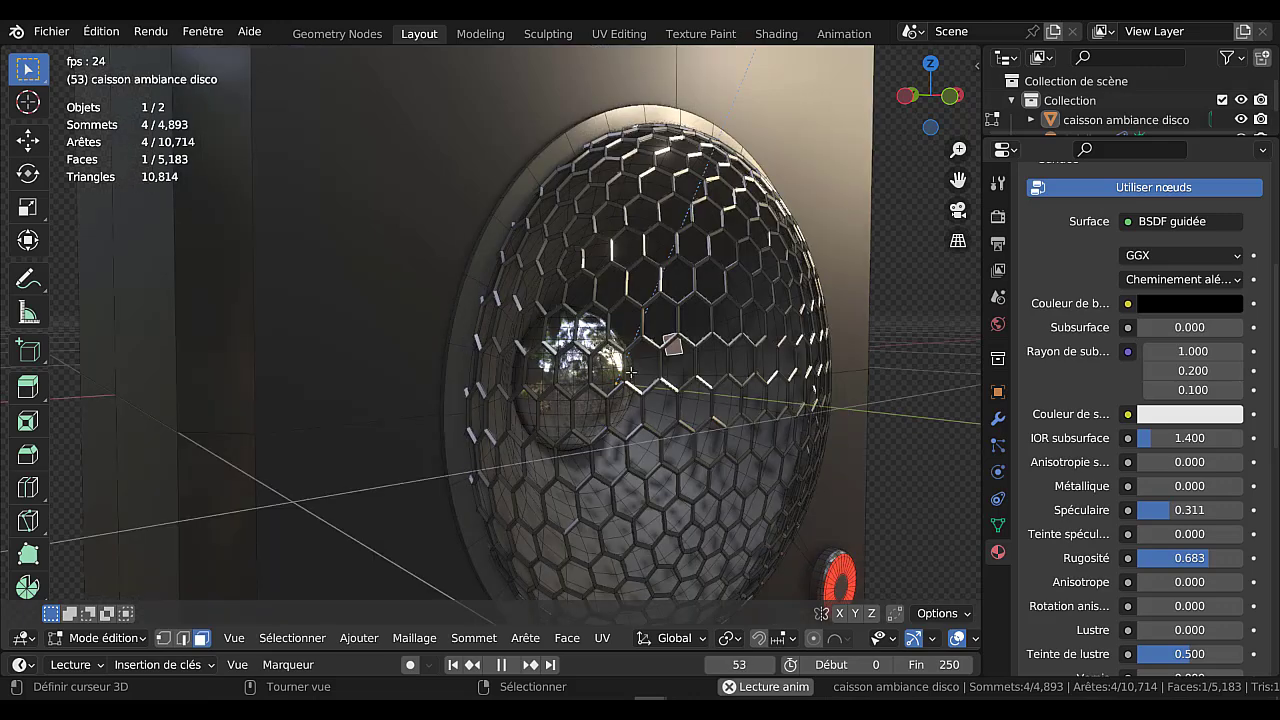
click(677, 303)
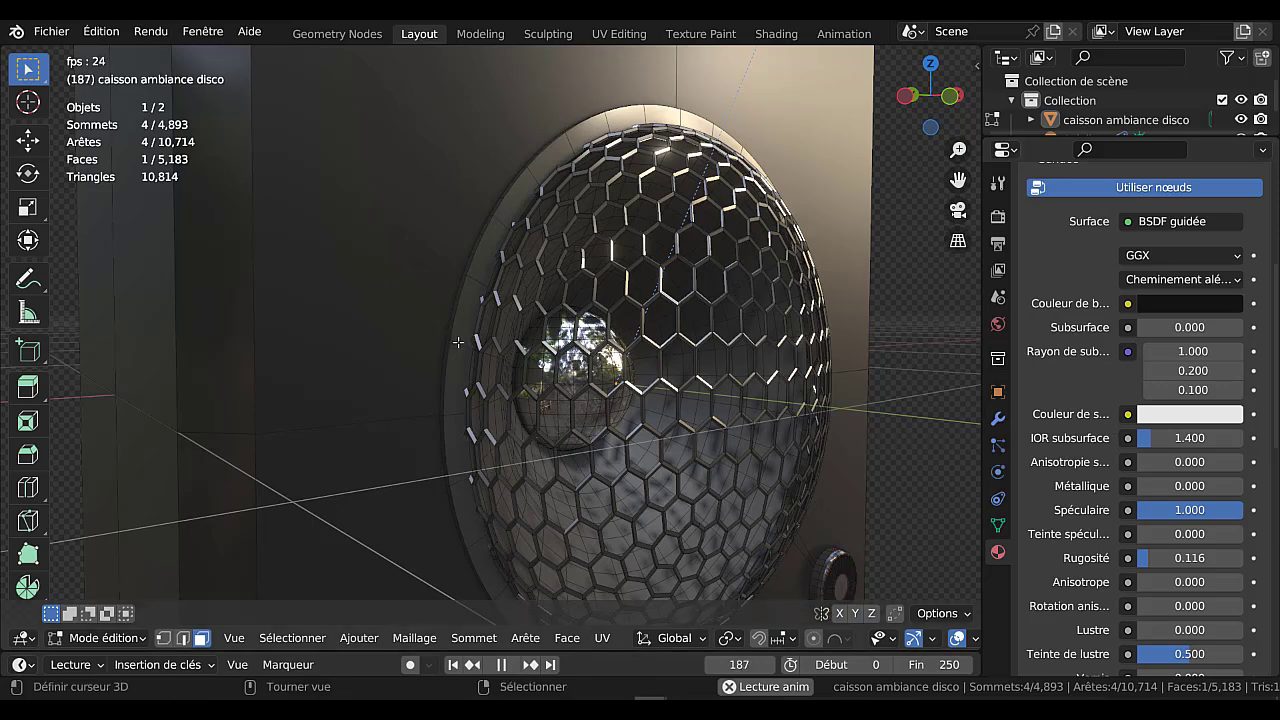
Examine the round lamp's emission material on the cabinet's lower corner and return to Object Mode.
scroll(759, 416, down, 4)
middle_drag(759, 416, 688, 457)
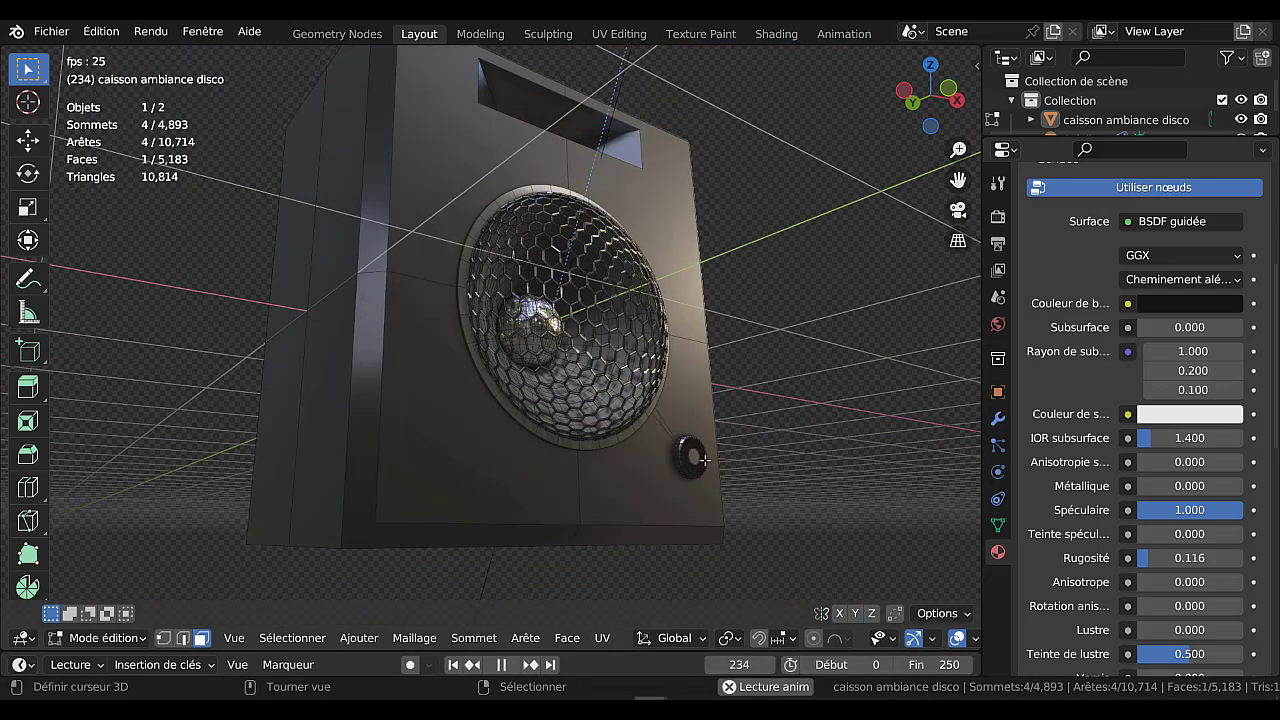
click(688, 457)
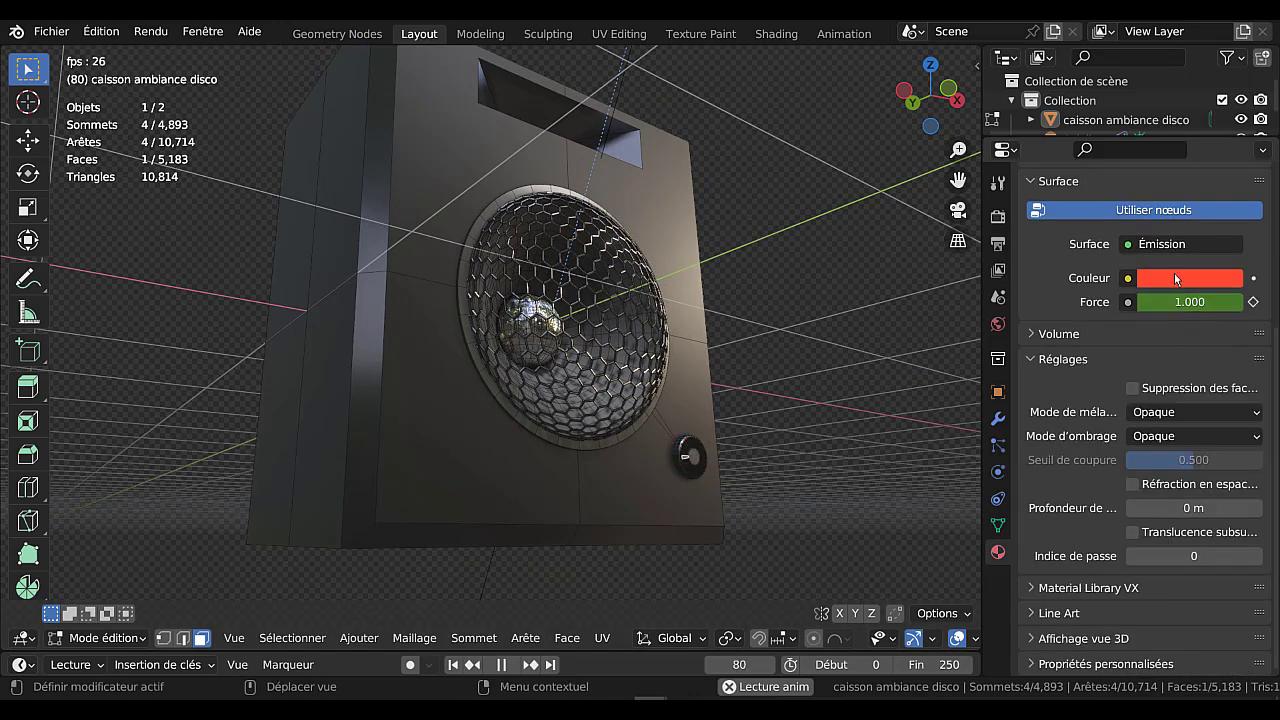
key(Tab)
right_click(846, 353)
middle_drag(846, 353, 852, 328)
scroll(852, 328, down, 4)
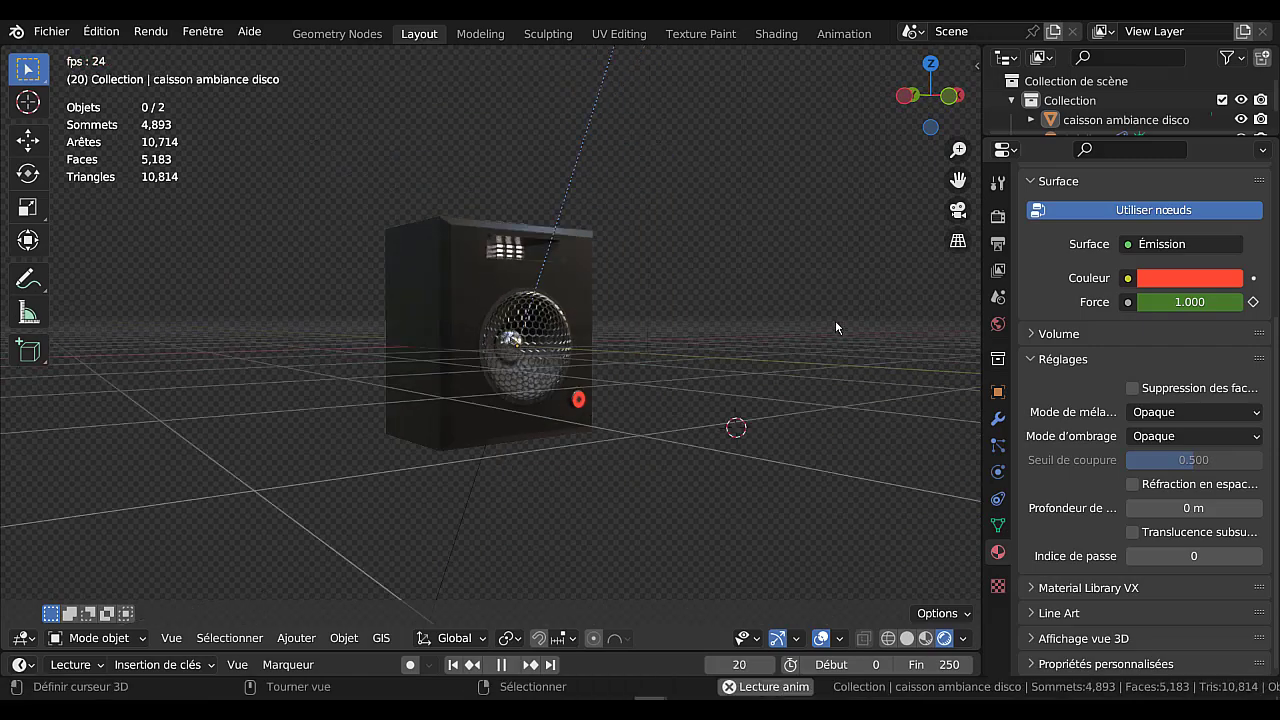
middle_drag(766, 278, 730, 443)
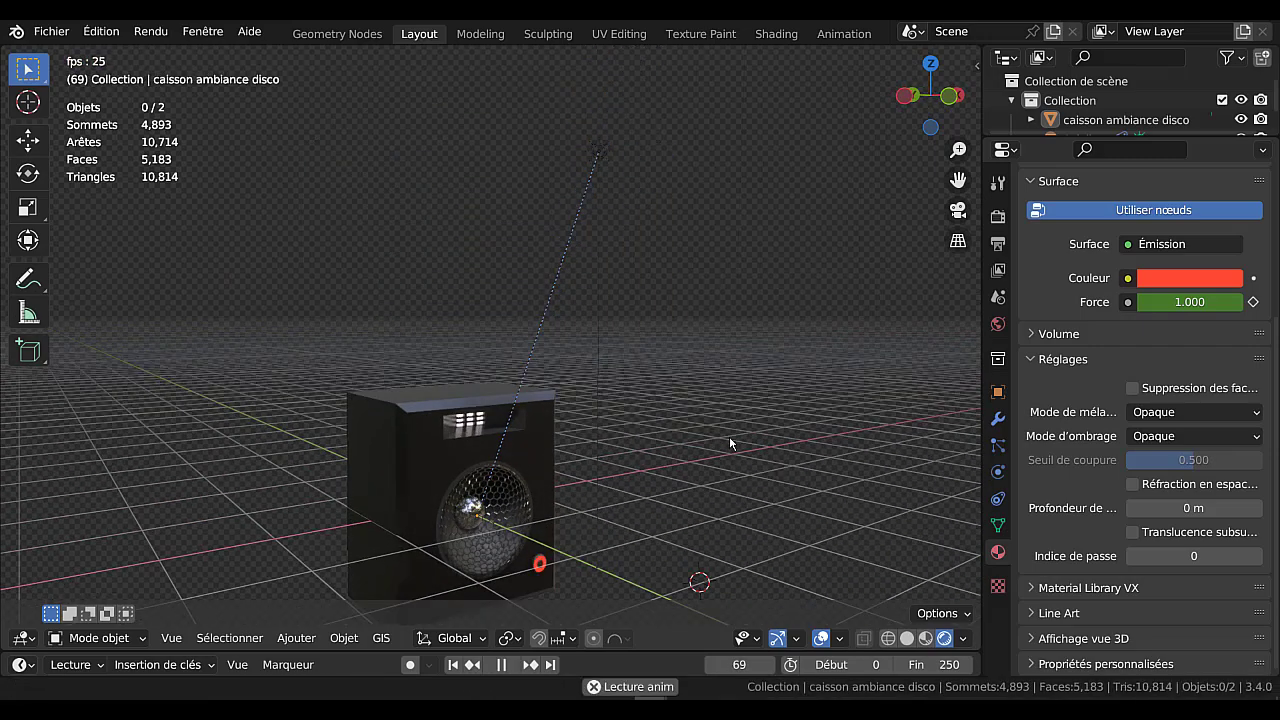
click(598, 152)
shift+middle_drag(697, 356, 716, 218)
right_drag(564, 350, 442, 390)
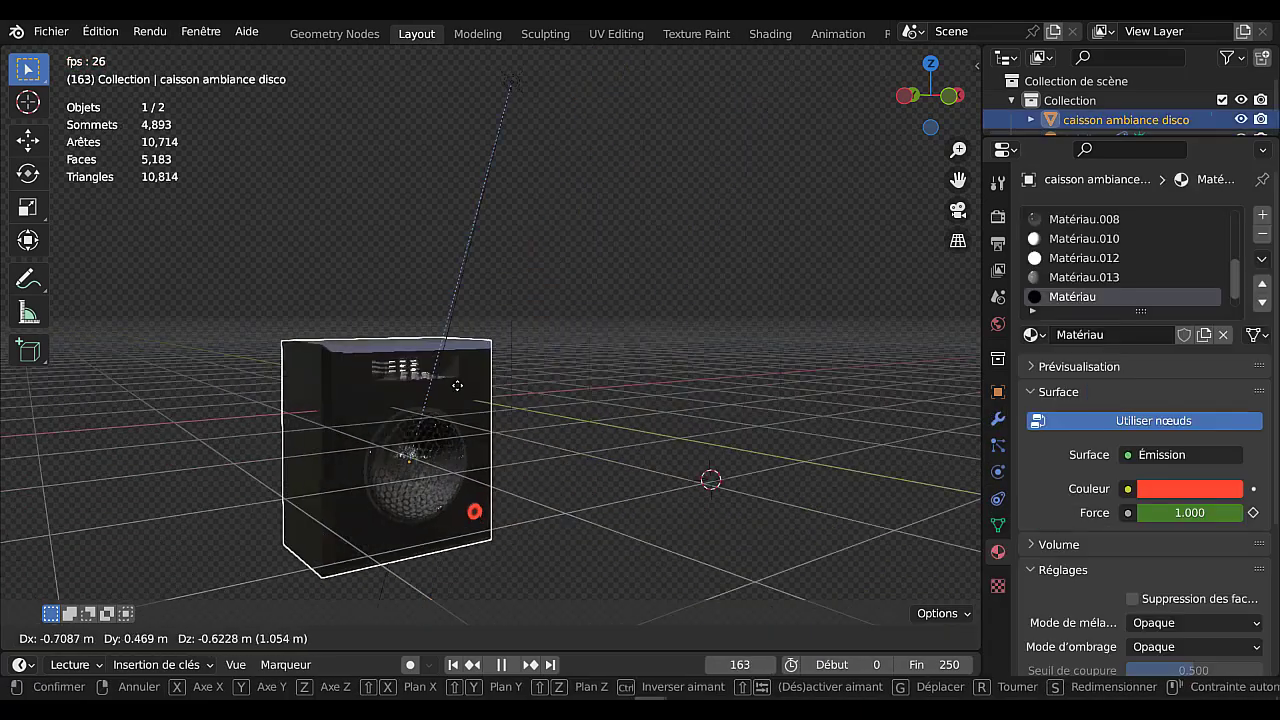
right_click(622, 328)
scroll(636, 328, down, 3)
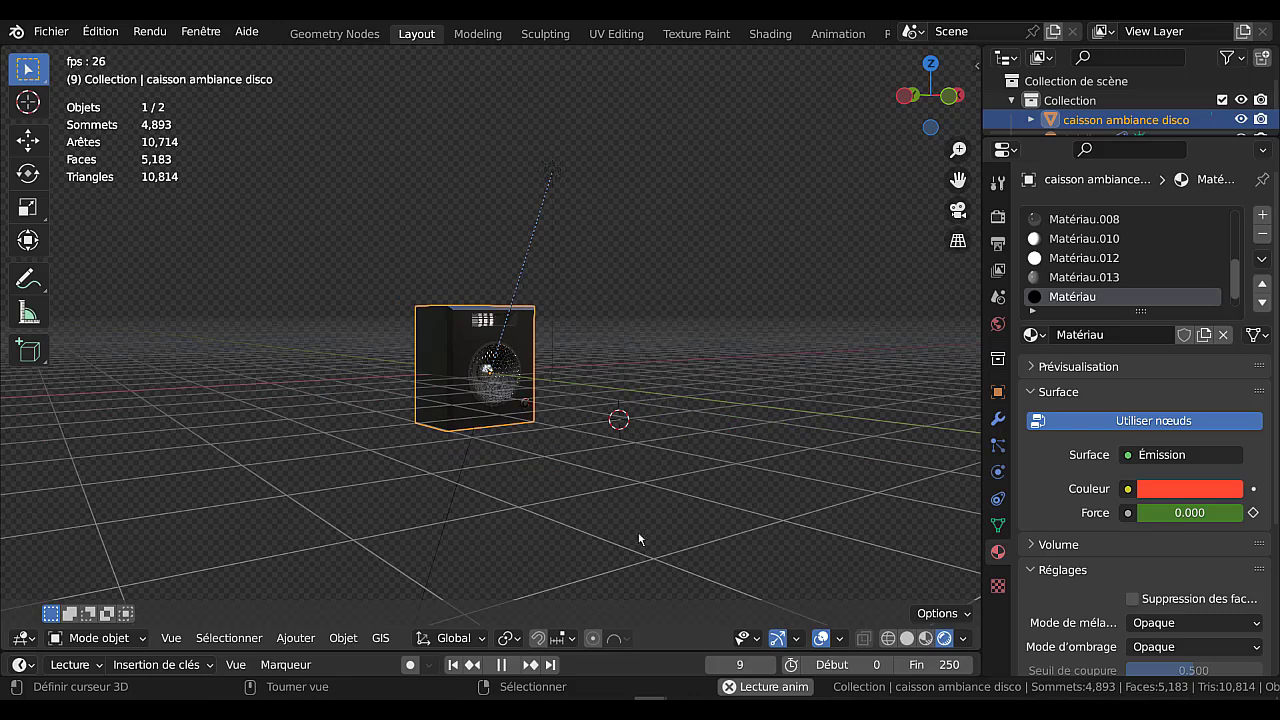
Switch to the disco room scene and play its animation to view the speakers and lights in action.
click(600, 672)
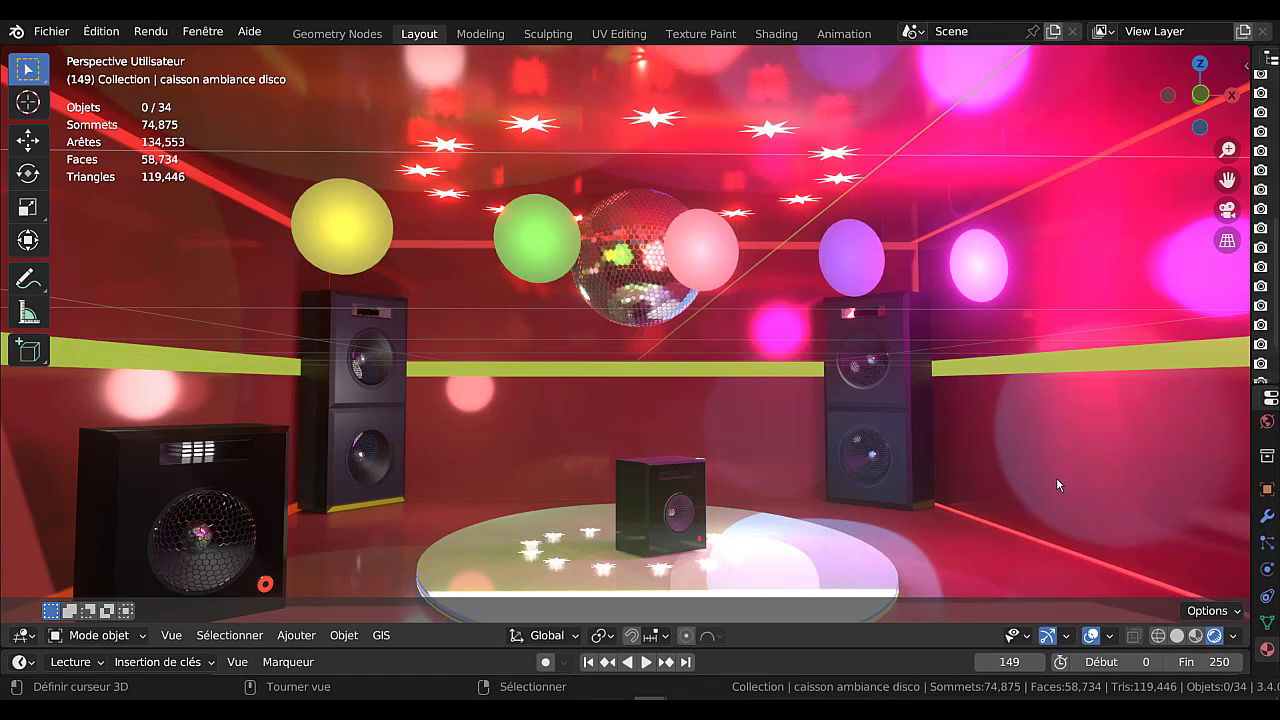
shift+middle_drag(197, 528, 242, 449)
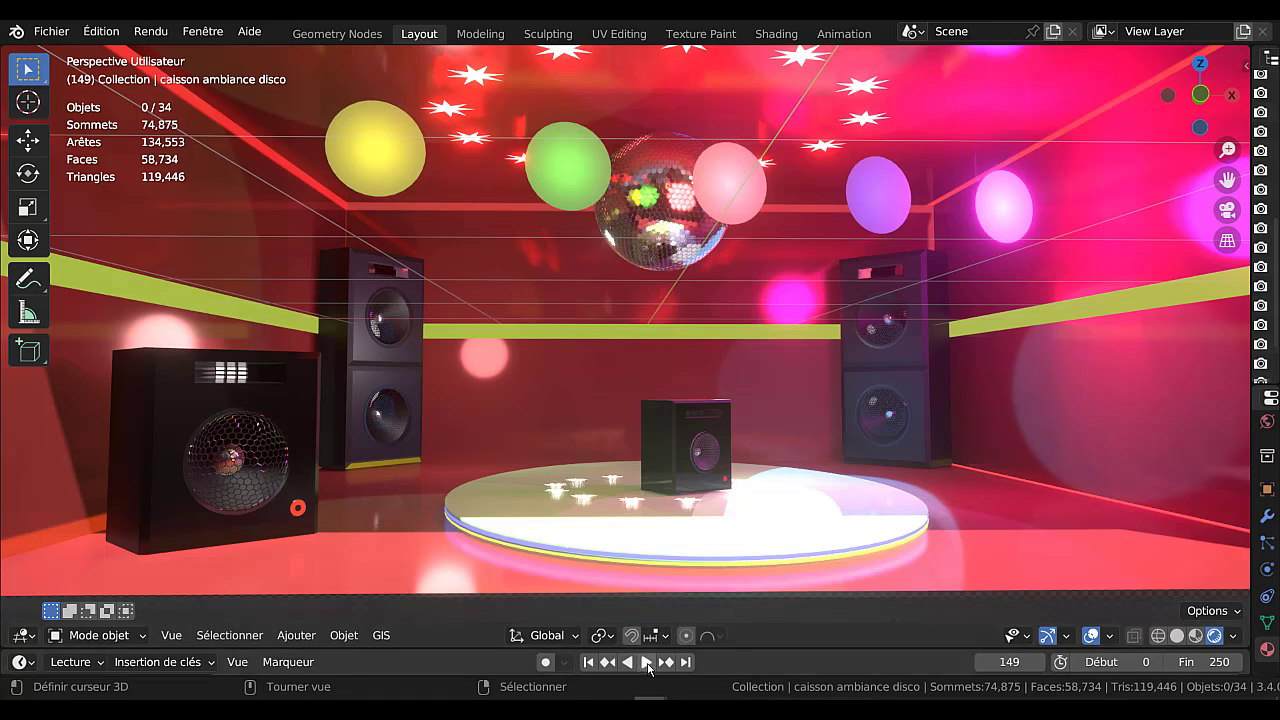
scroll(769, 116, down, 2)
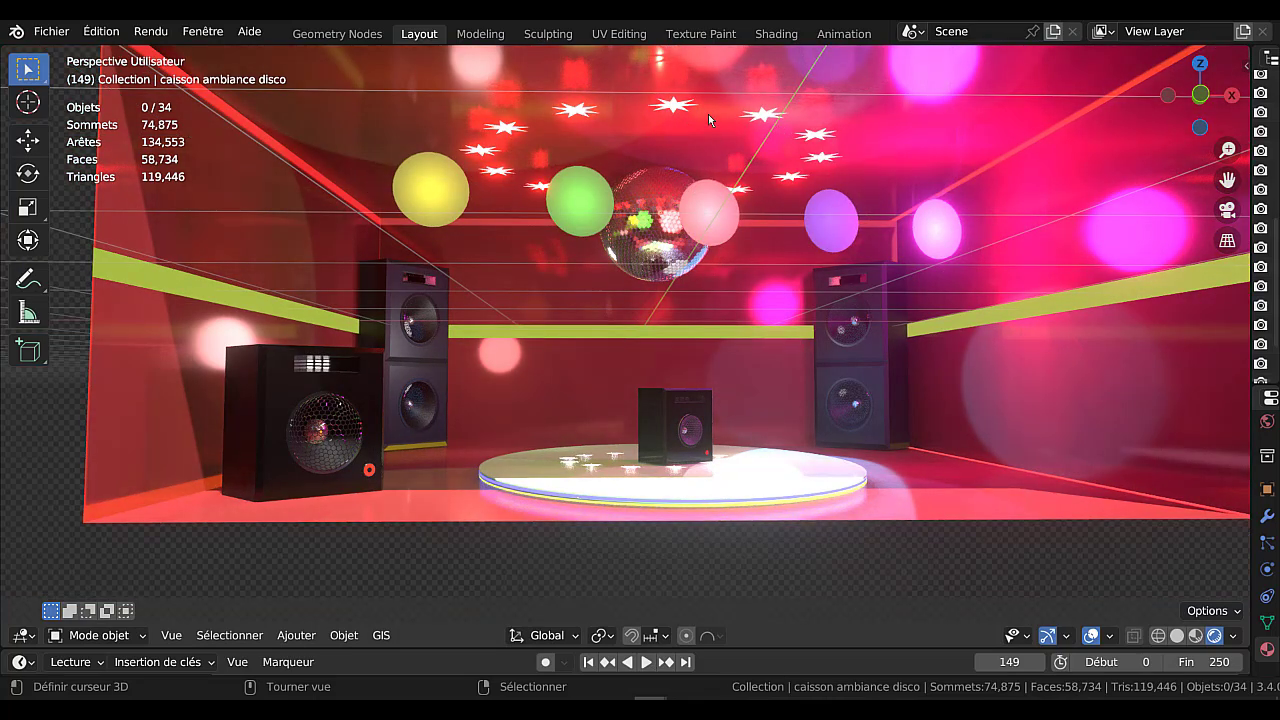
click(647, 662)
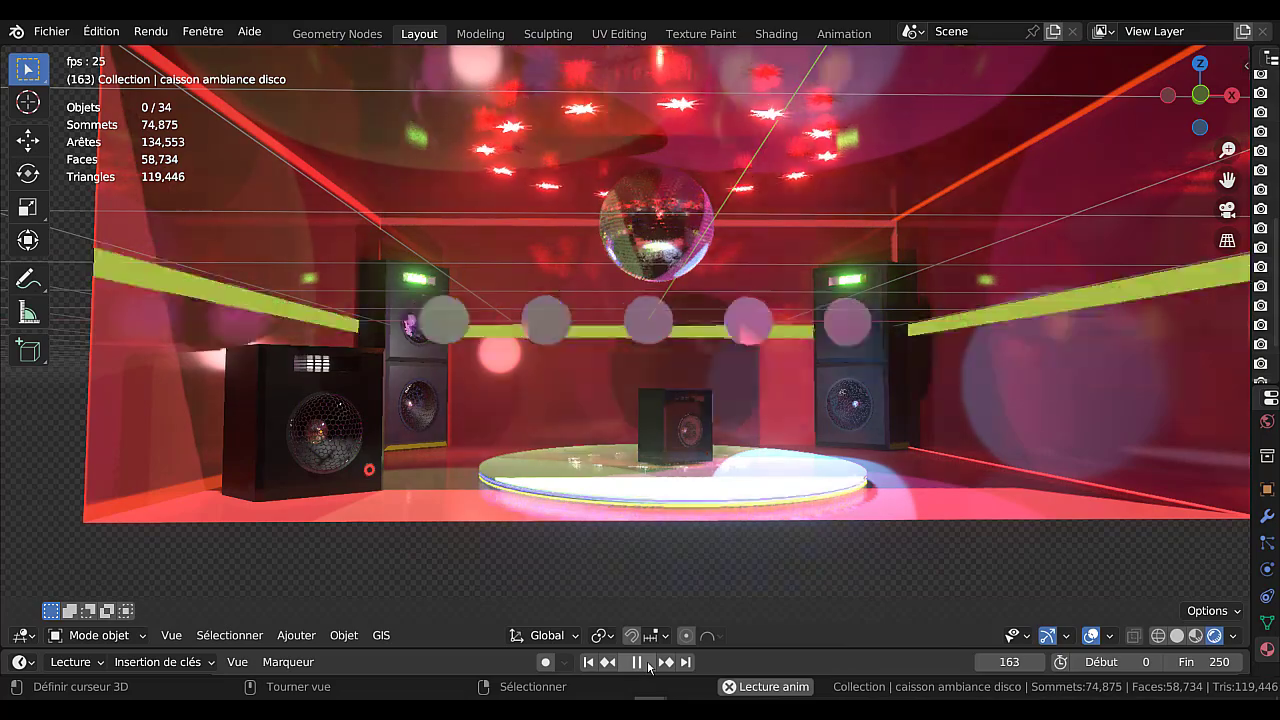
scroll(727, 575, up, 3)
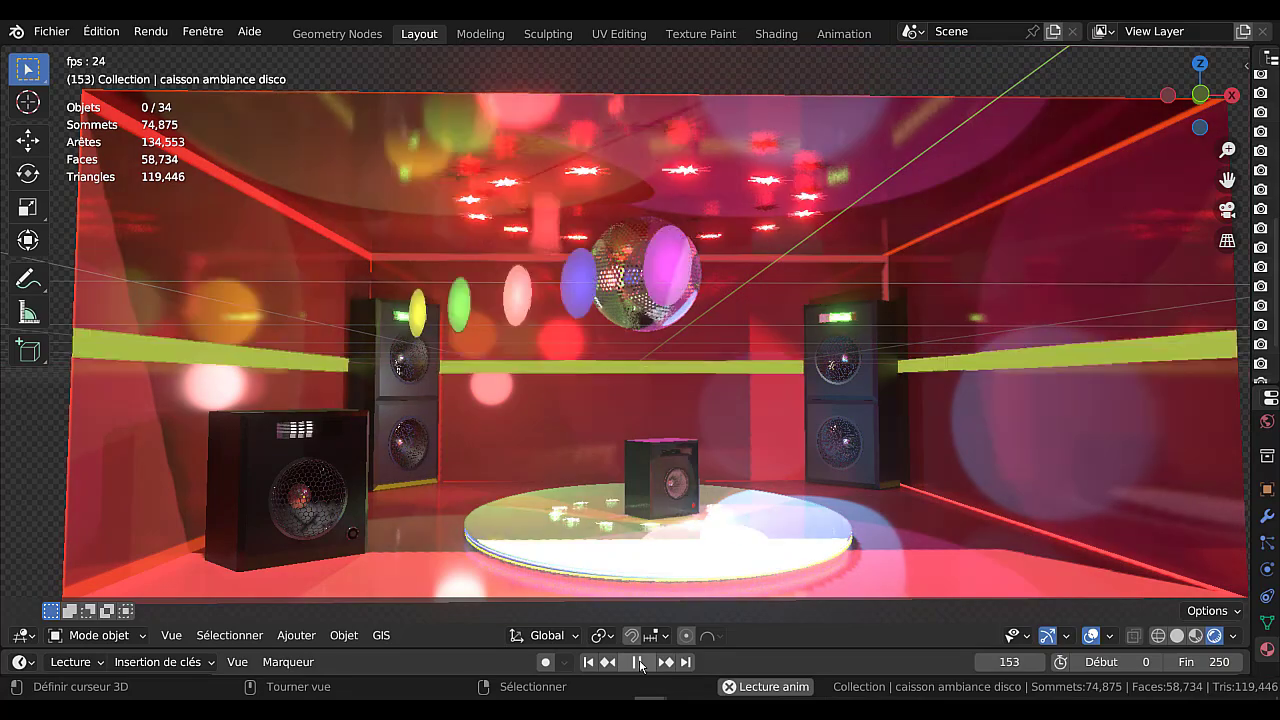
click(638, 662)
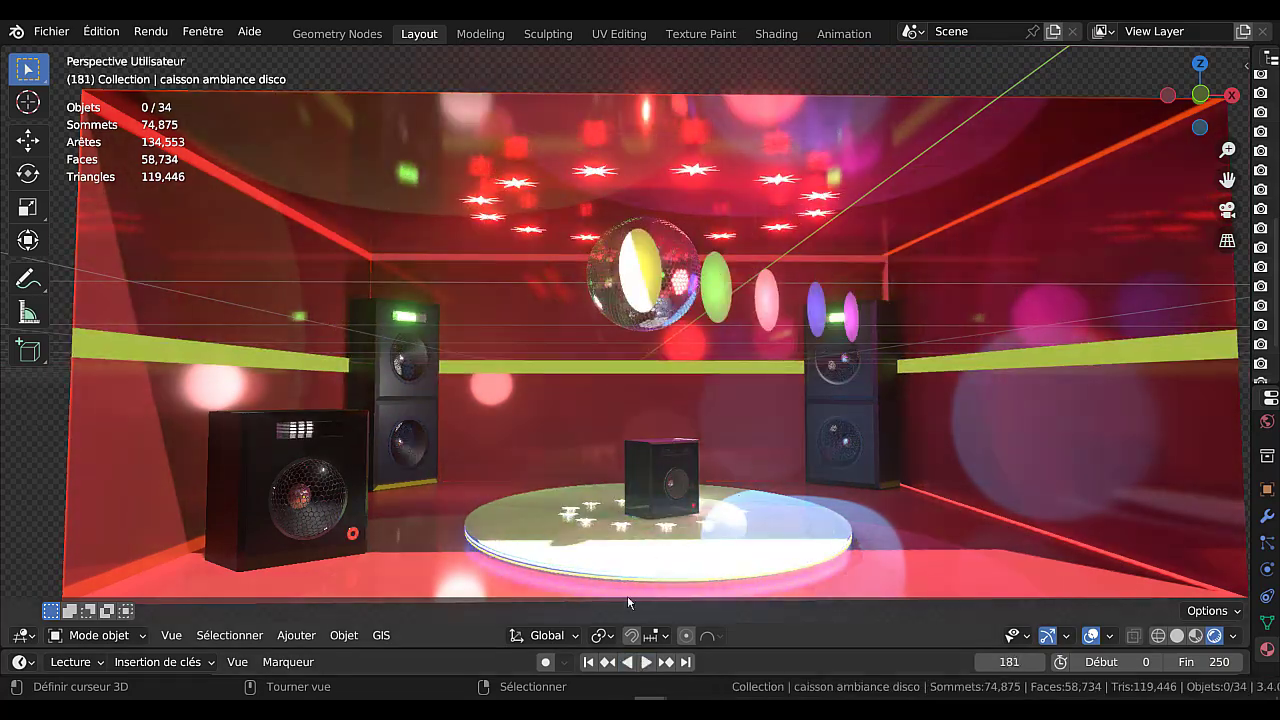
Replay the disco room animation, examine the large grille-covered speaker and return to the single speaker cabinet scene.
click(647, 664)
click(647, 664)
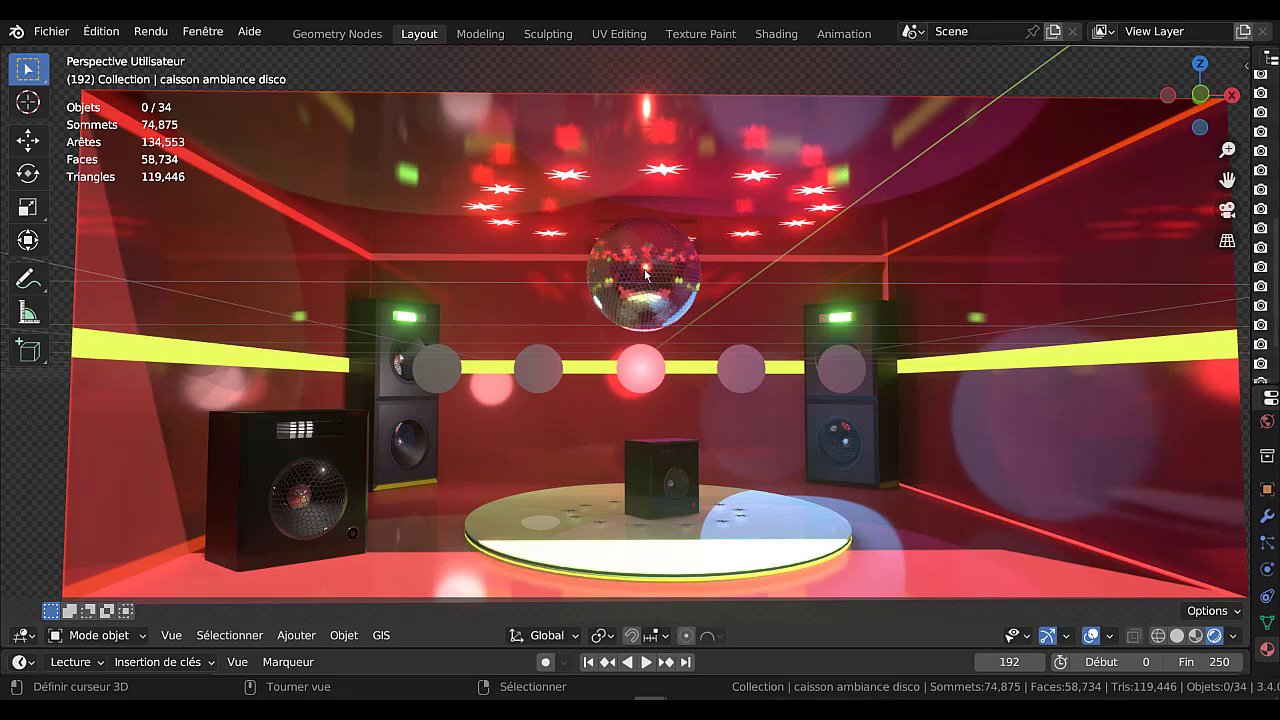
scroll(295, 535, up, 1)
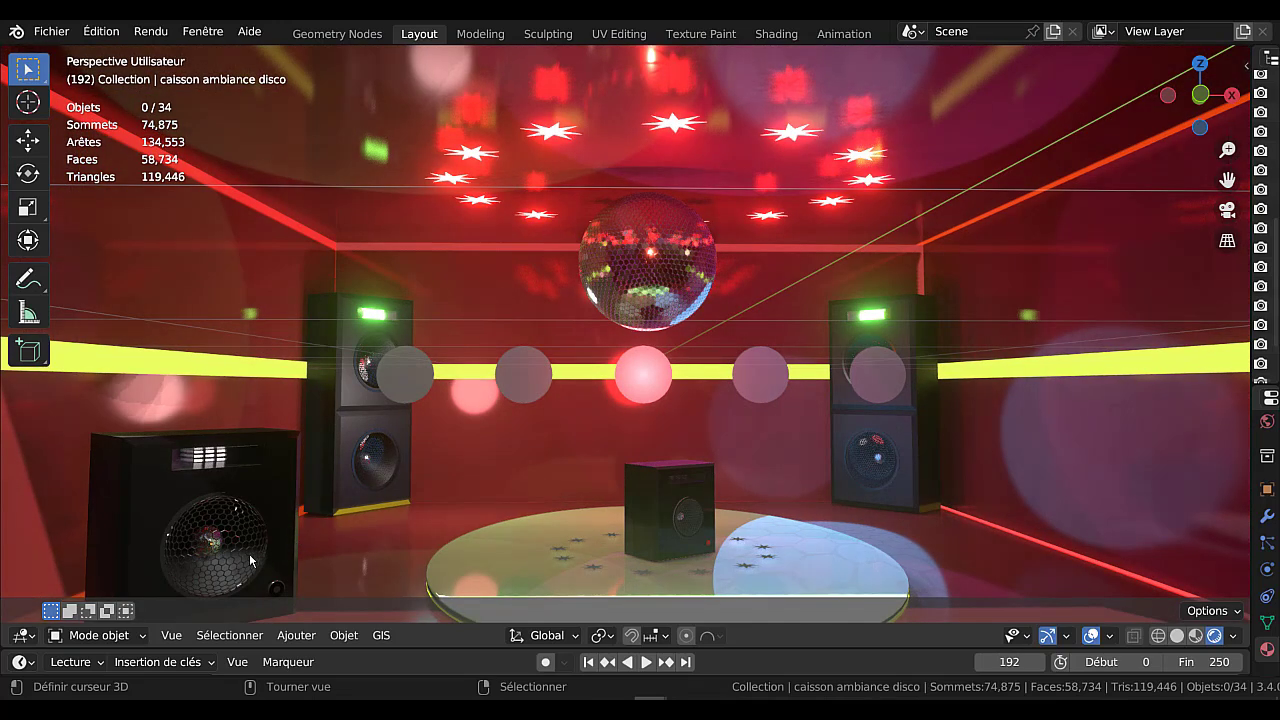
scroll(211, 544, down, 1)
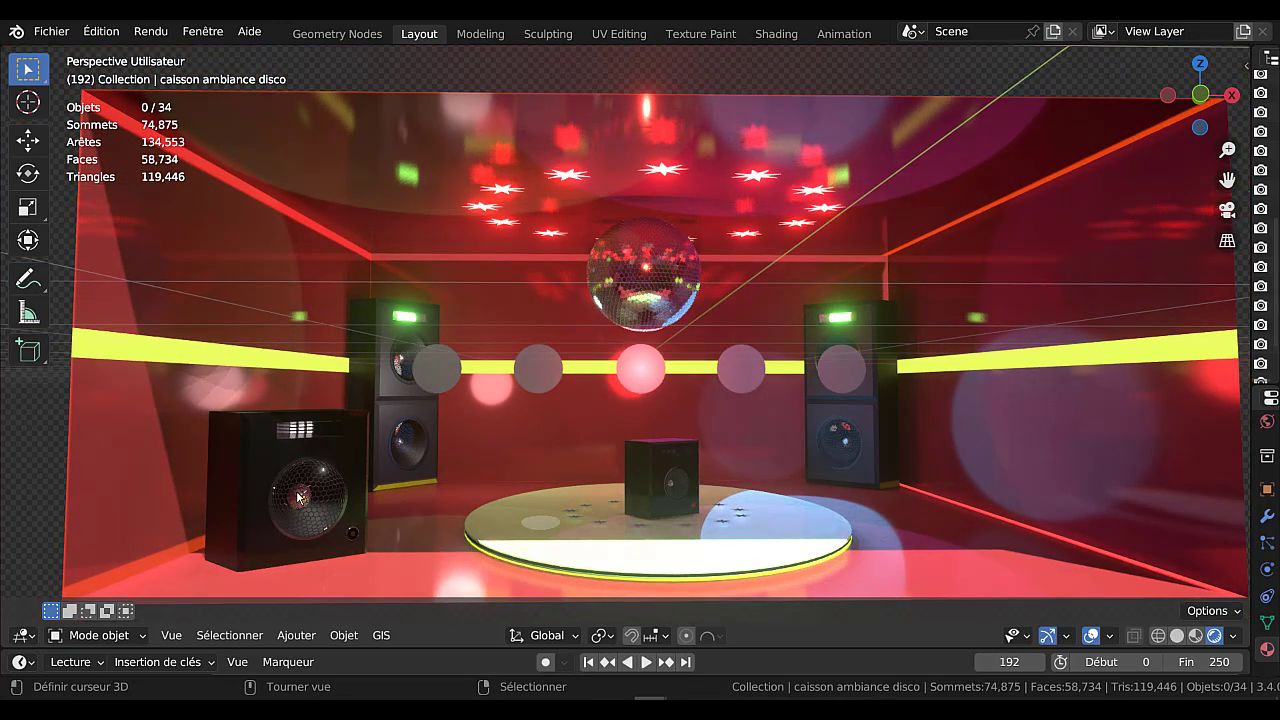
click(647, 663)
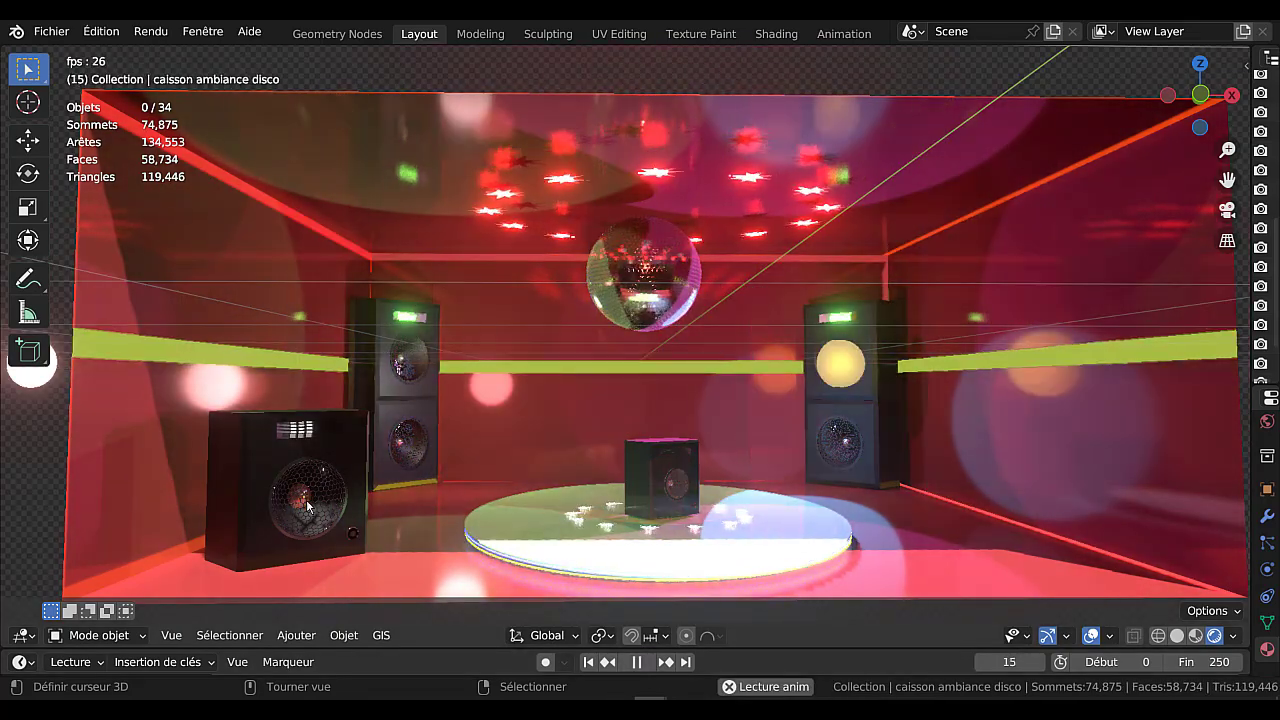
click(636, 663)
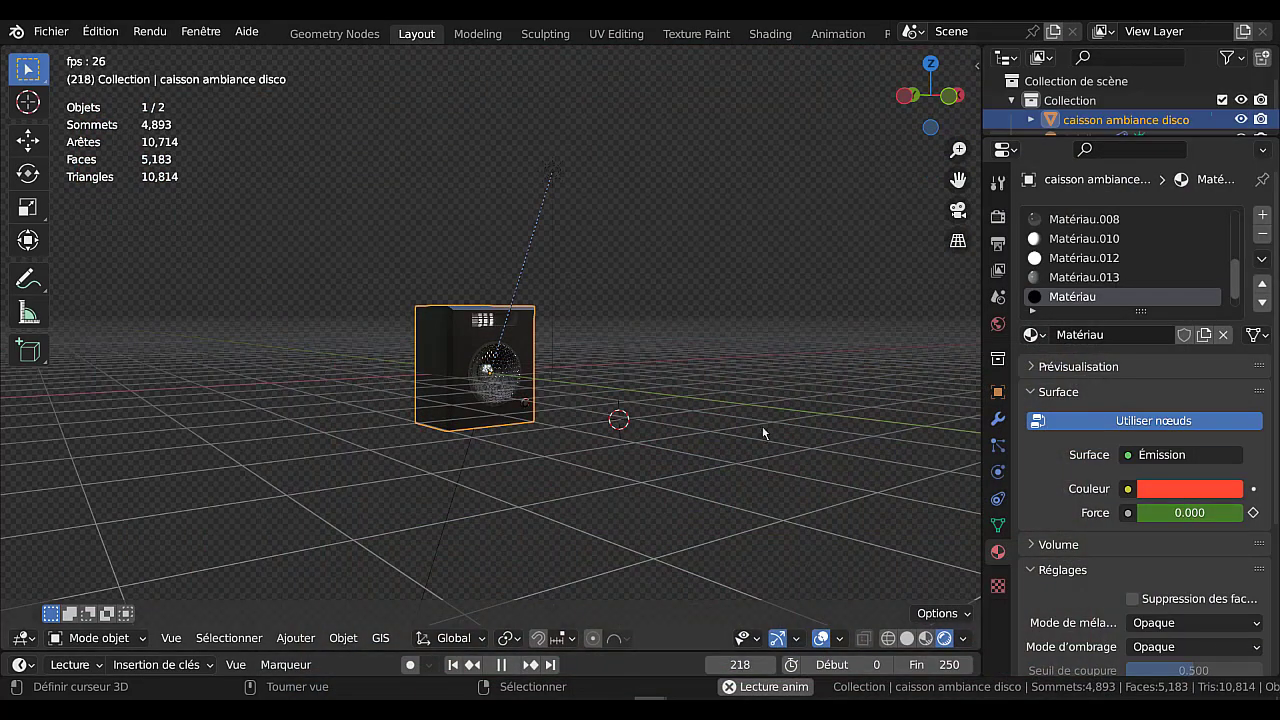
scroll(762, 426, up, 5)
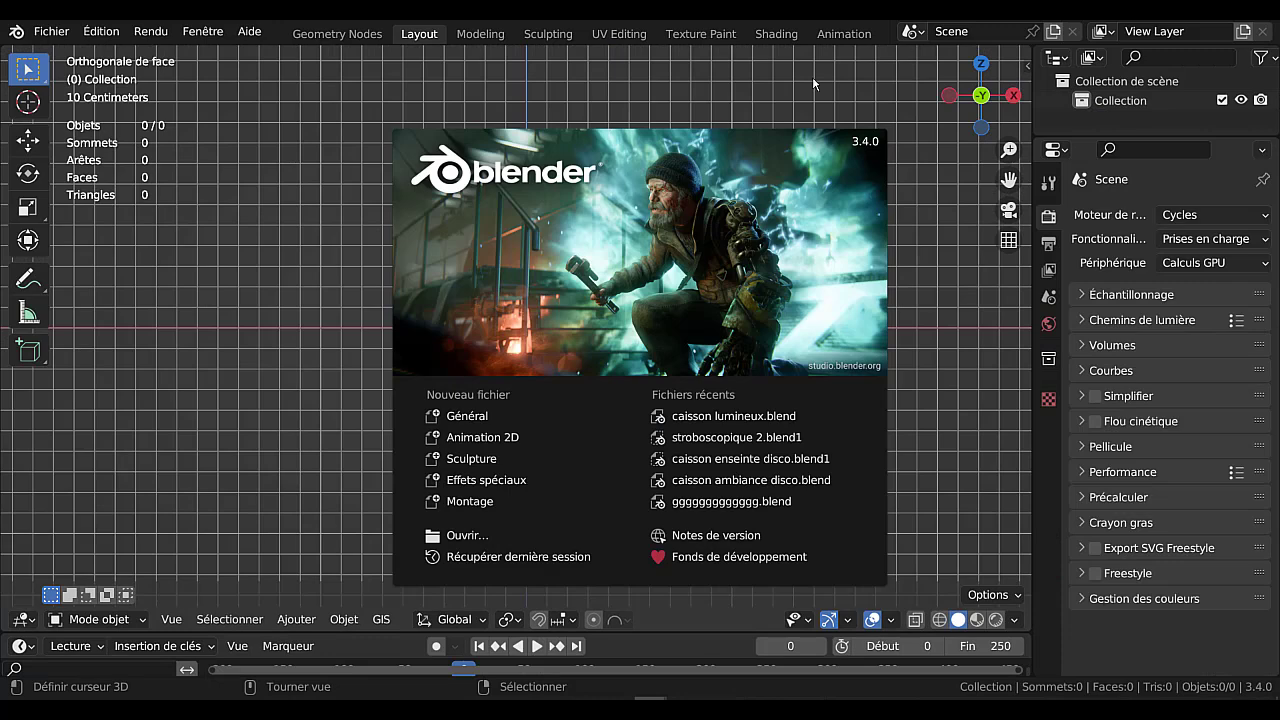
Dismiss the splash screen in the empty scene and add a cube mesh.
click(382, 395)
click(300, 620)
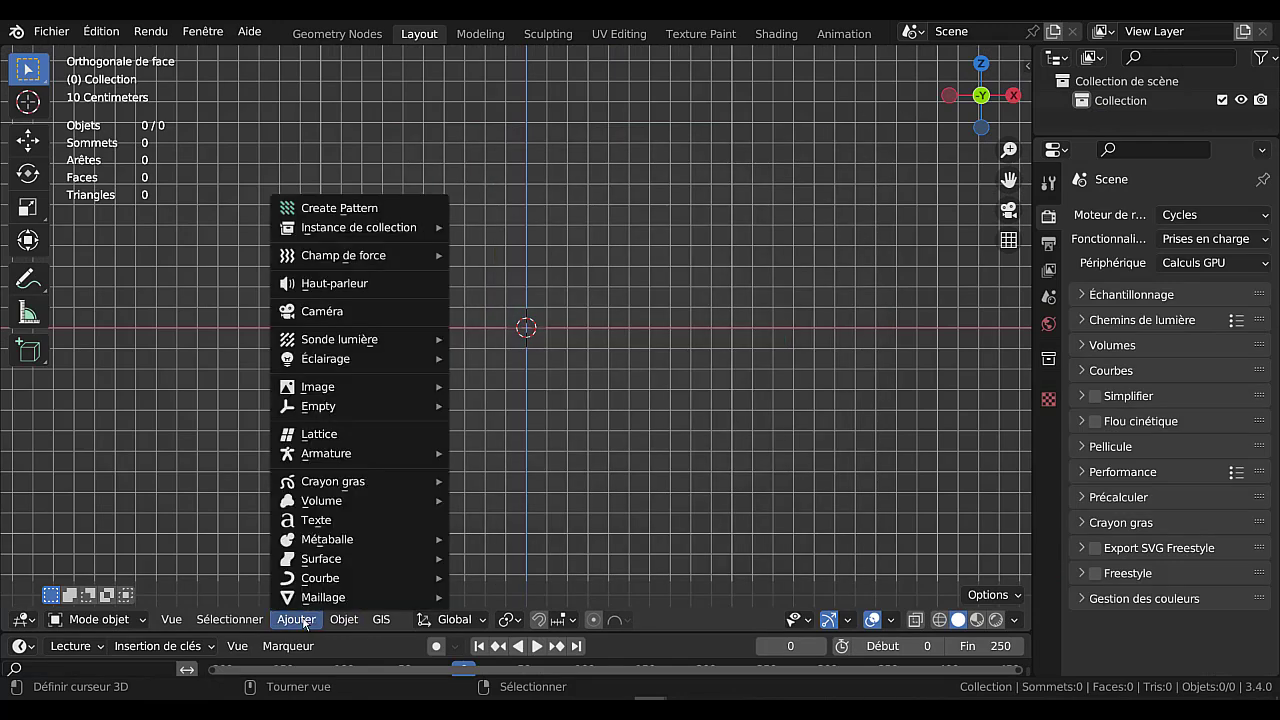
mouse_move(324, 602)
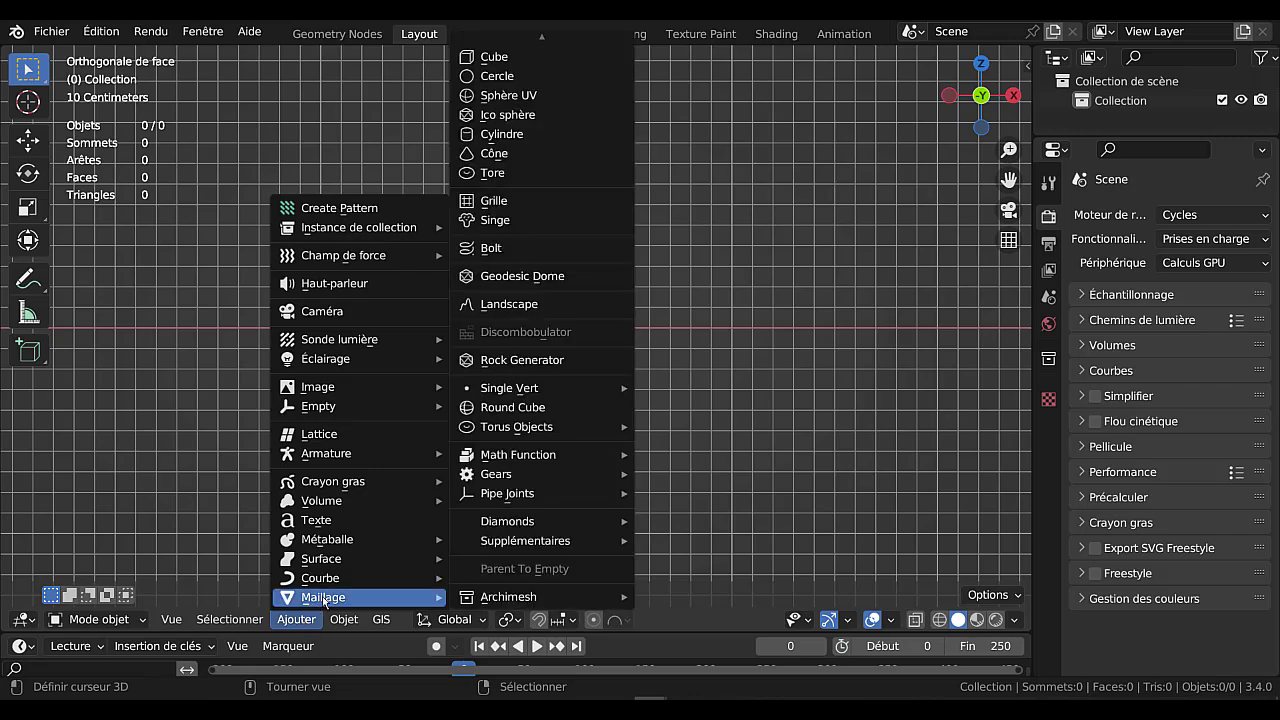
click(503, 58)
Flatten the cube by scaling it along the Y axis to about 0.6.
scroll(600, 405, down, 5)
middle_drag(628, 415, 589, 505)
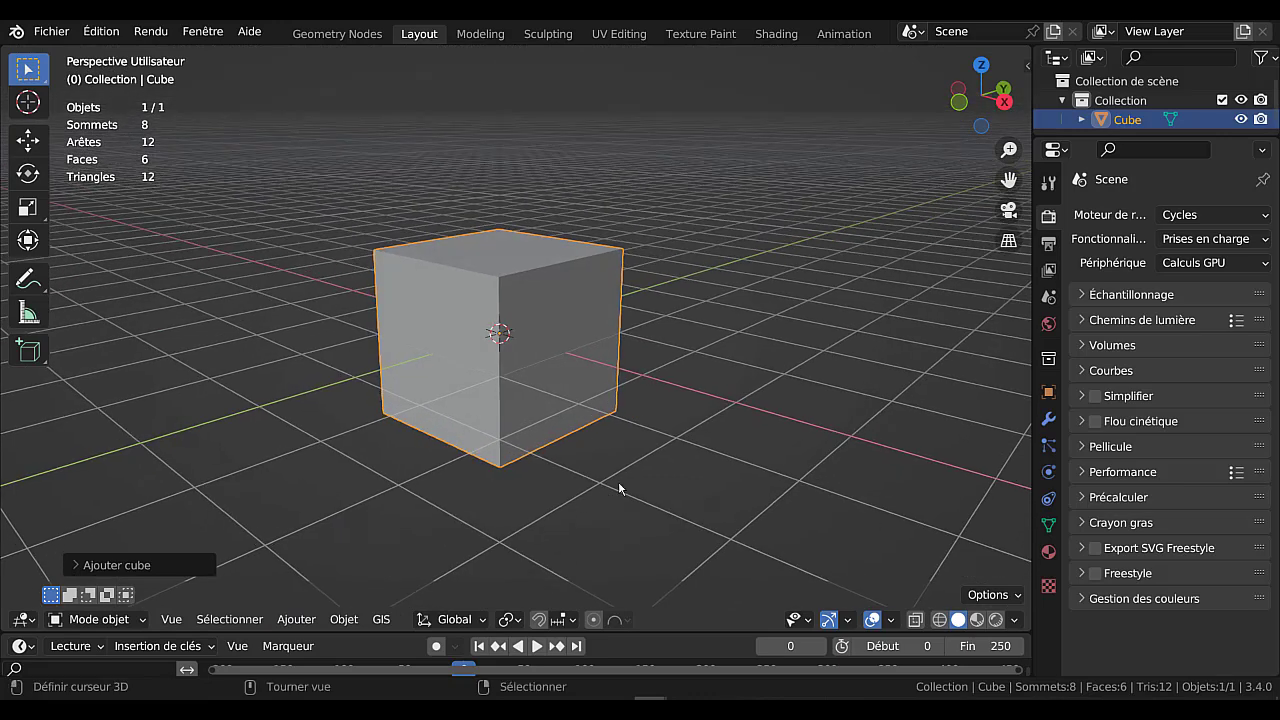
key(s)
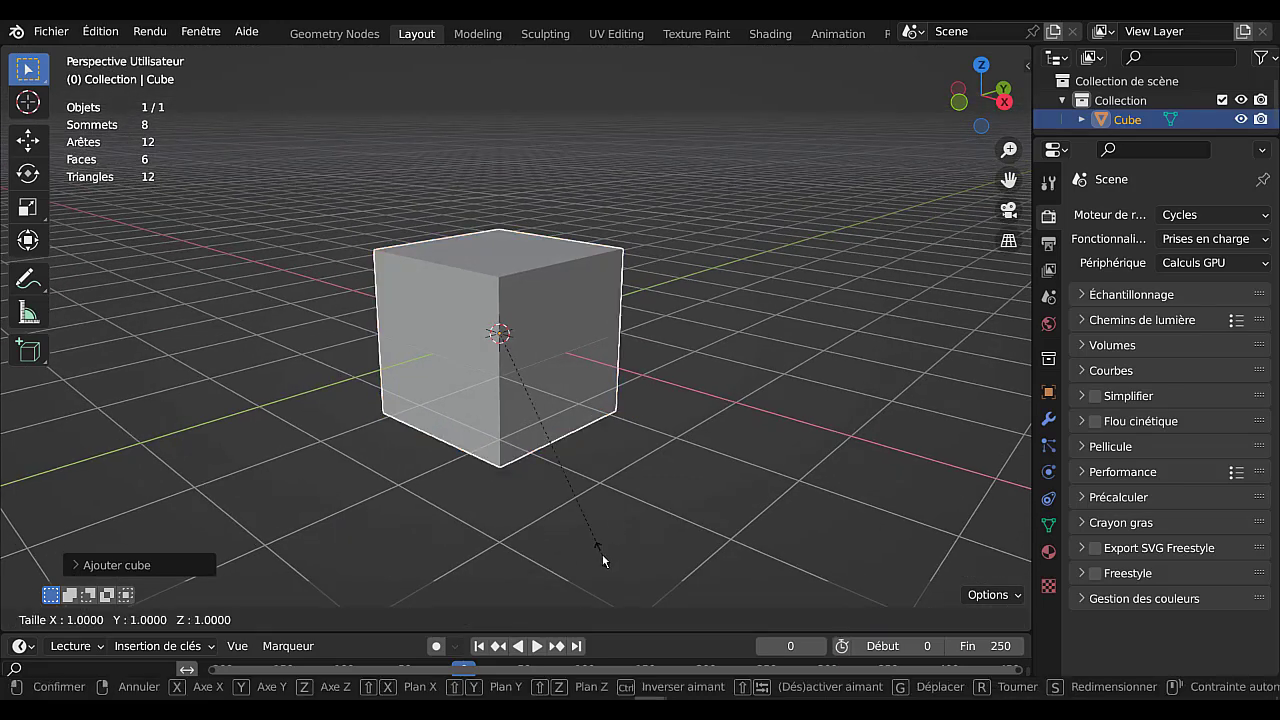
key(y)
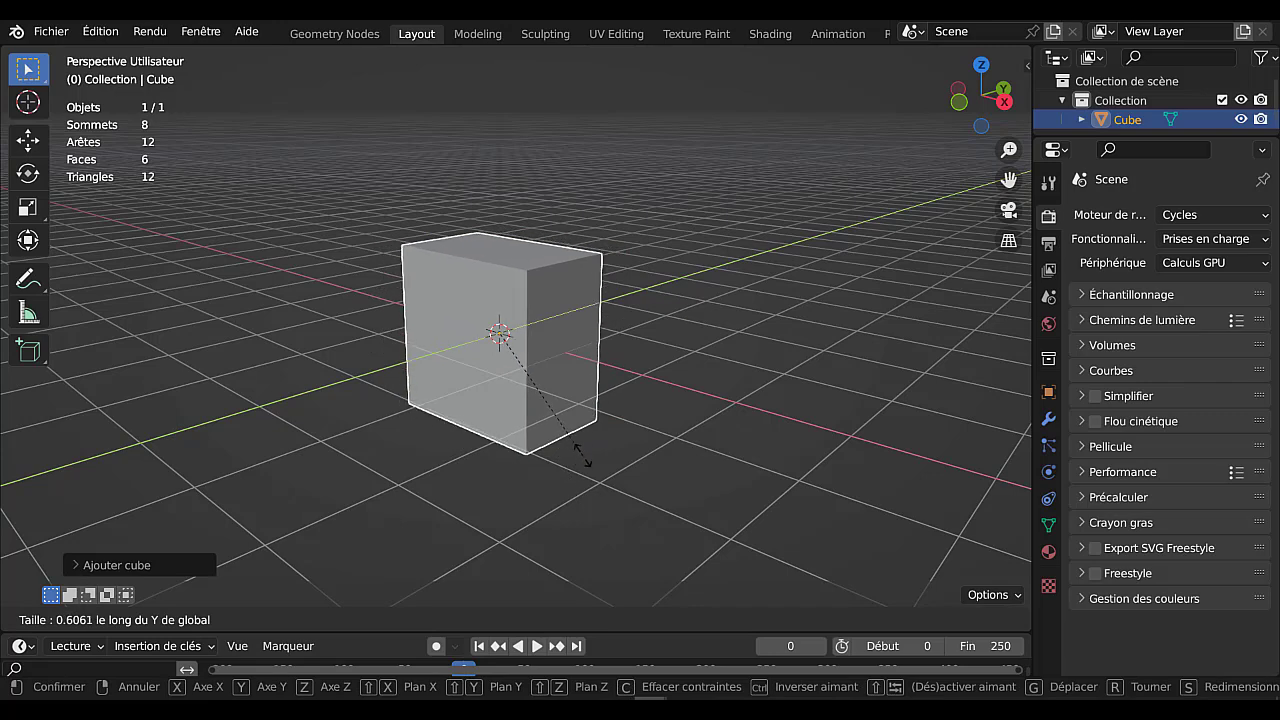
click(581, 455)
Apply all transformations to the flattened cube in Object Mode.
key(Tab)
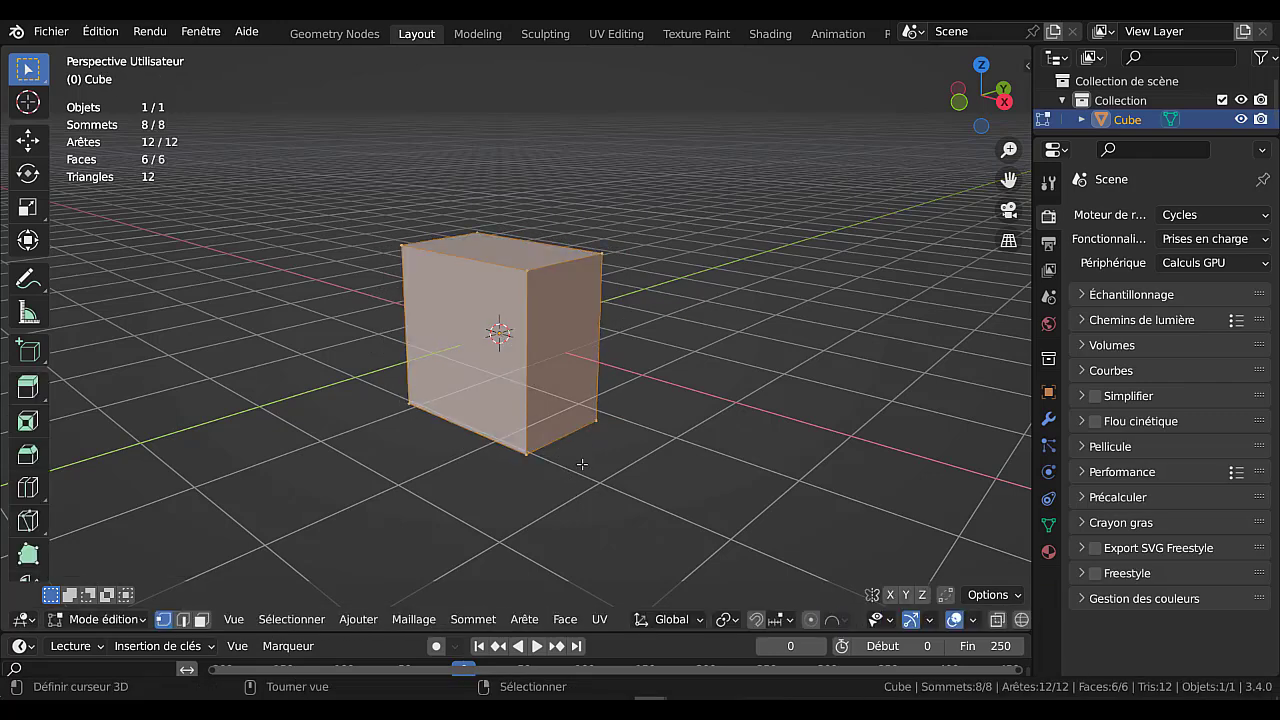
key(Tab)
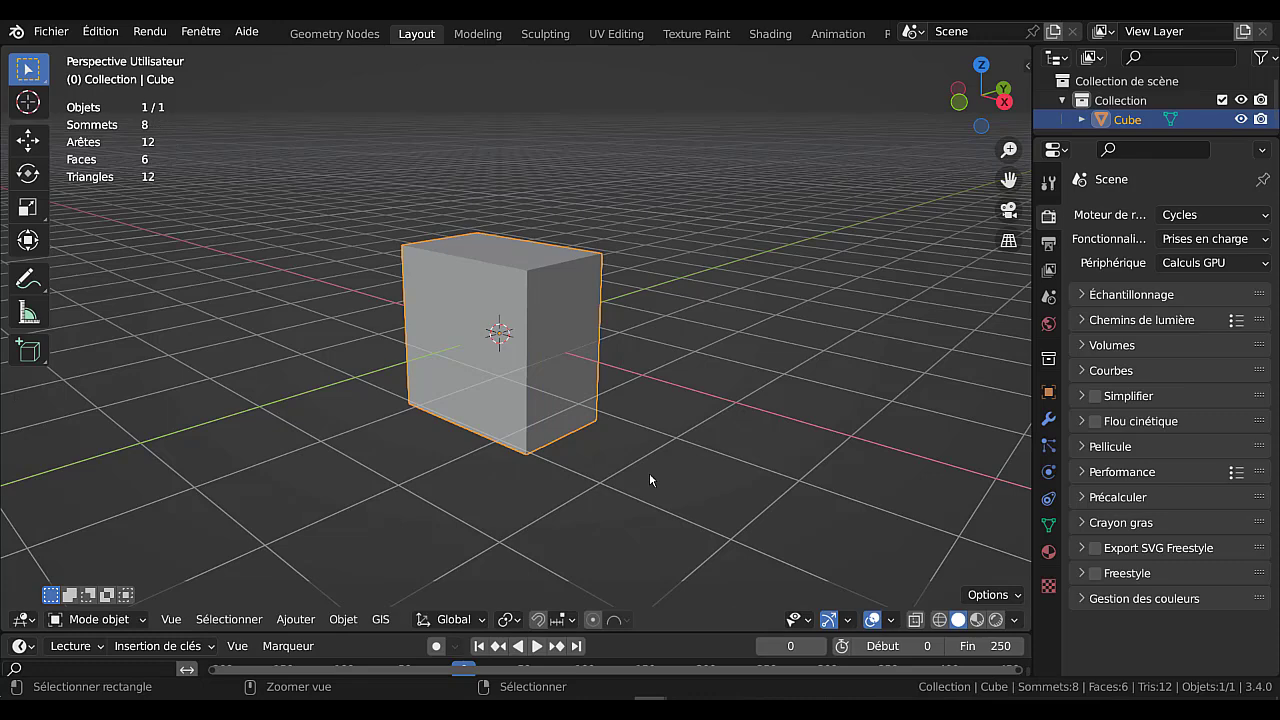
key(ctrl+a)
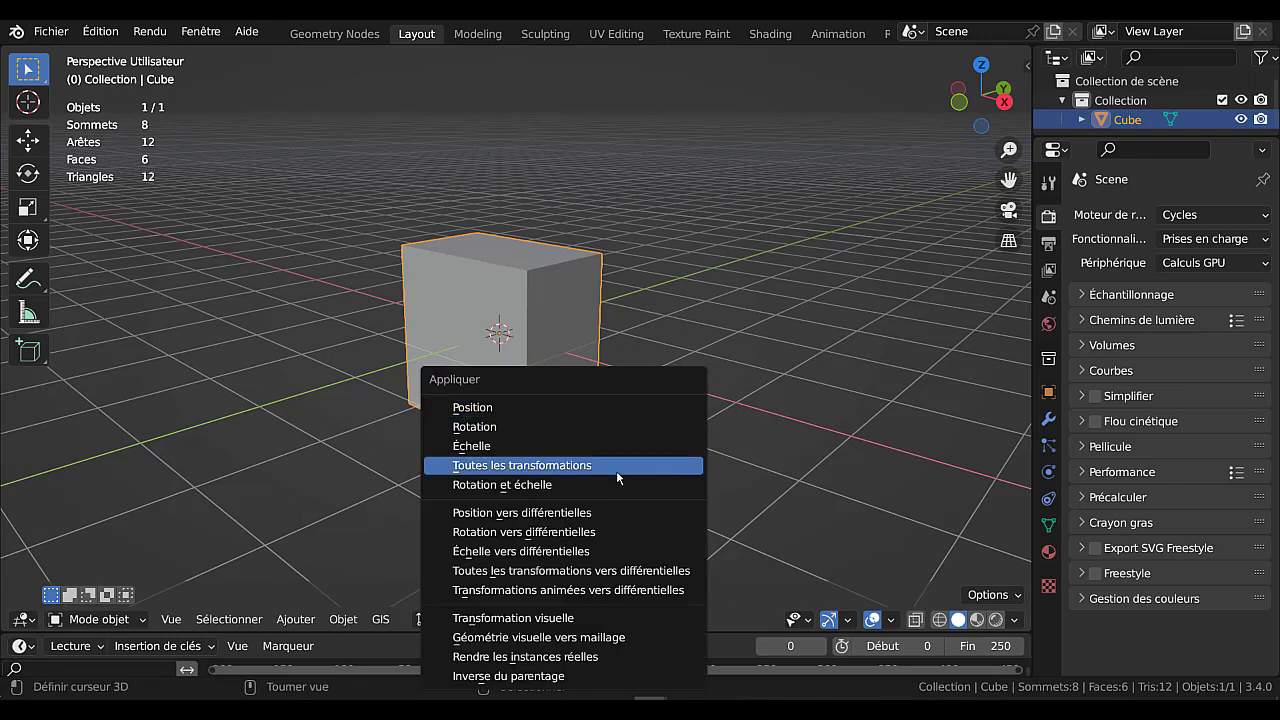
click(611, 465)
Subdivide all of the cube's edges once in Edit Mode.
key(Tab)
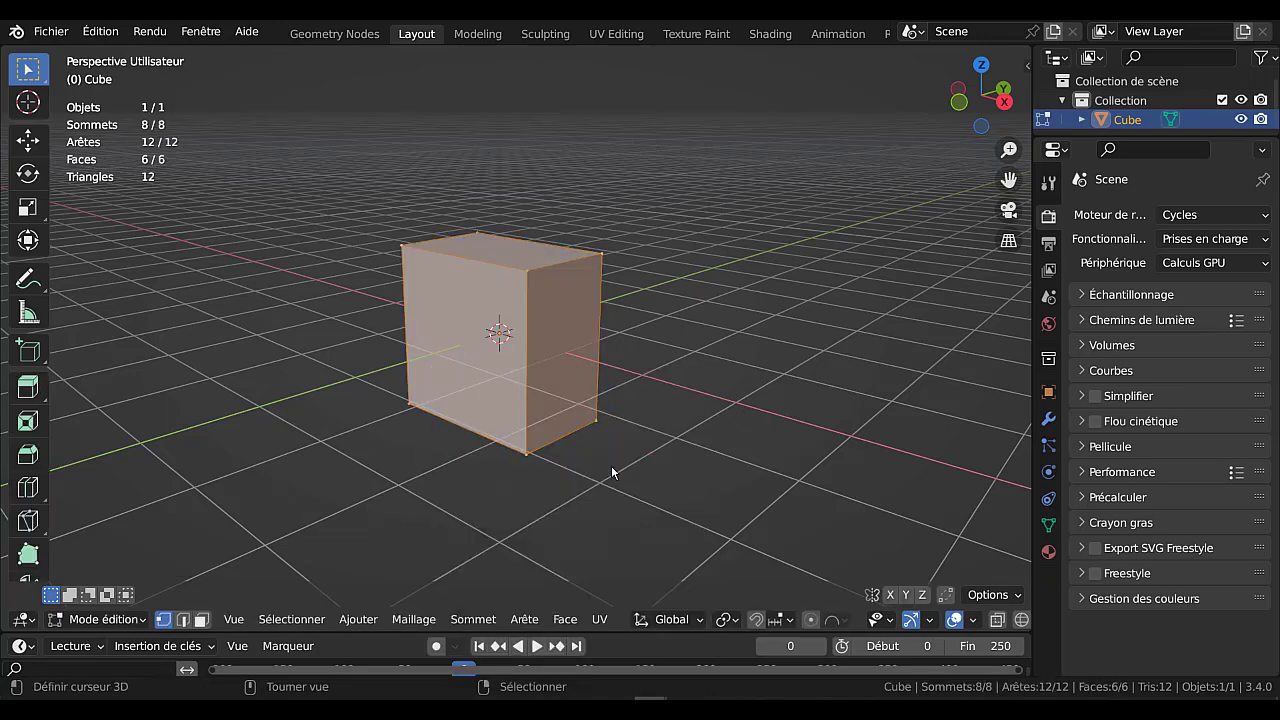
middle_drag(559, 462, 661, 455)
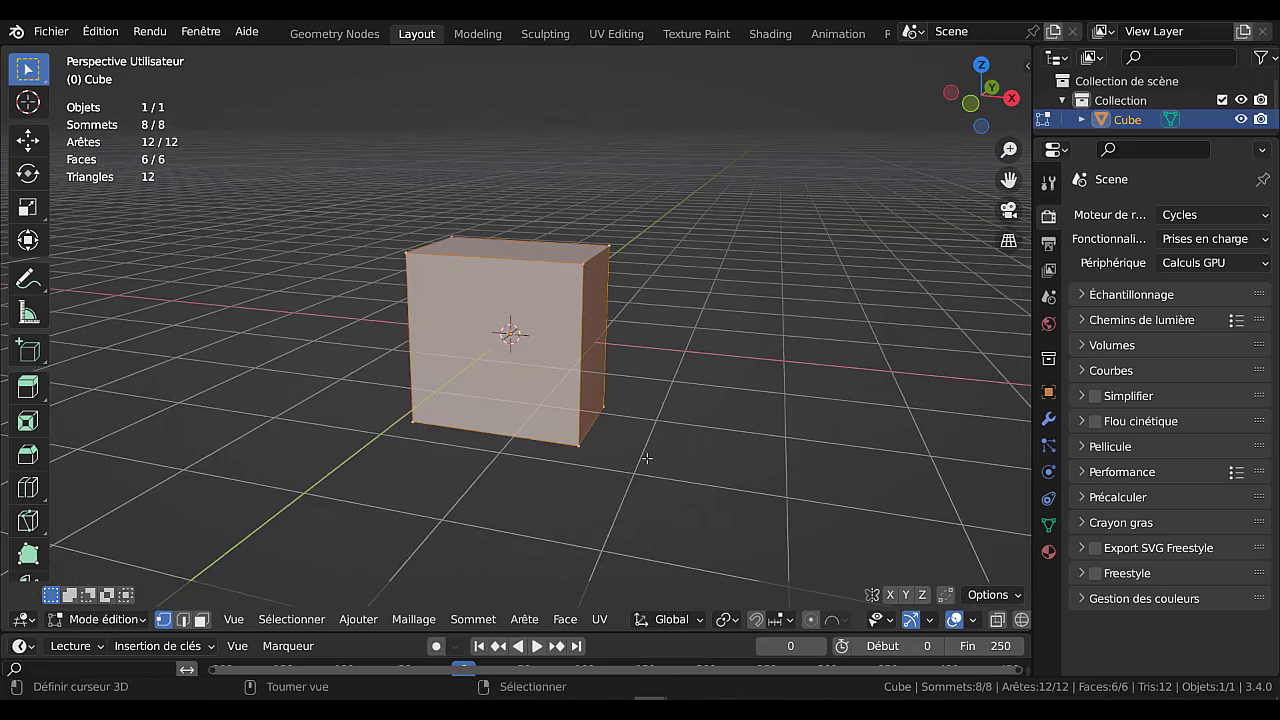
click(524, 620)
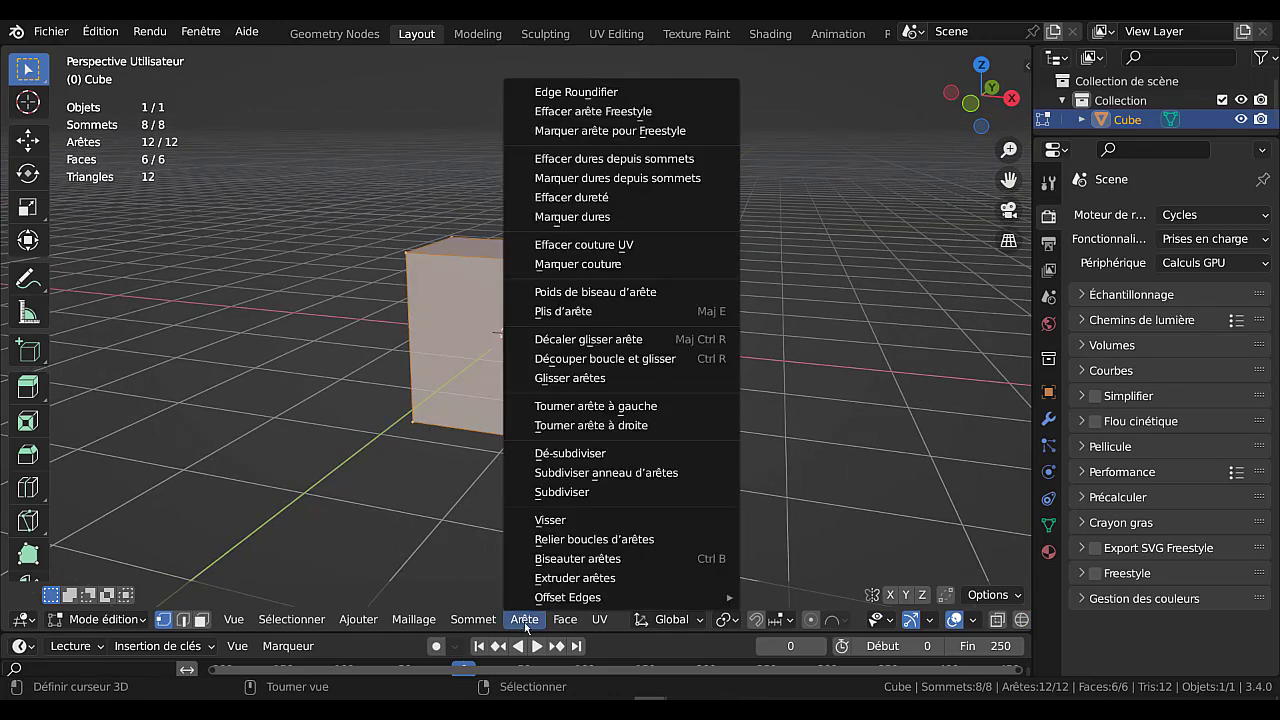
click(556, 493)
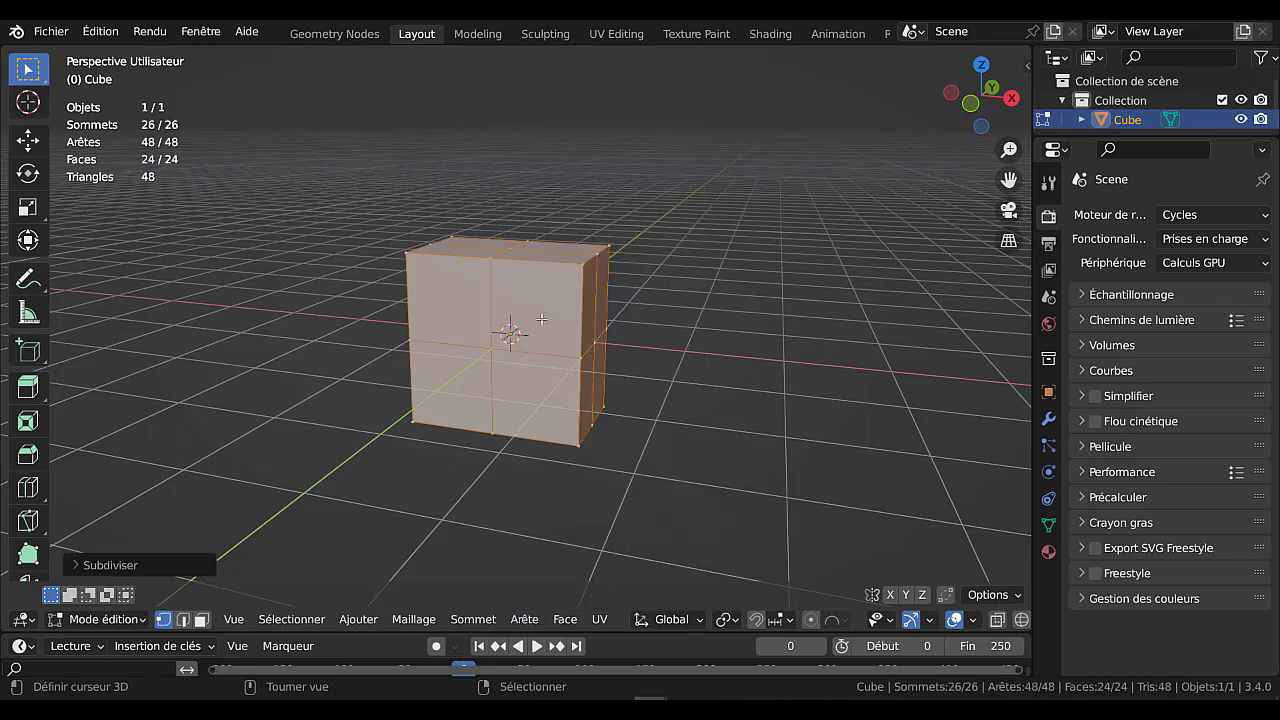
Bevel the front face's centre vertex with a width of 0.761 m, 12 segments and a shape of 0.077.
middle_drag(671, 338, 700, 361)
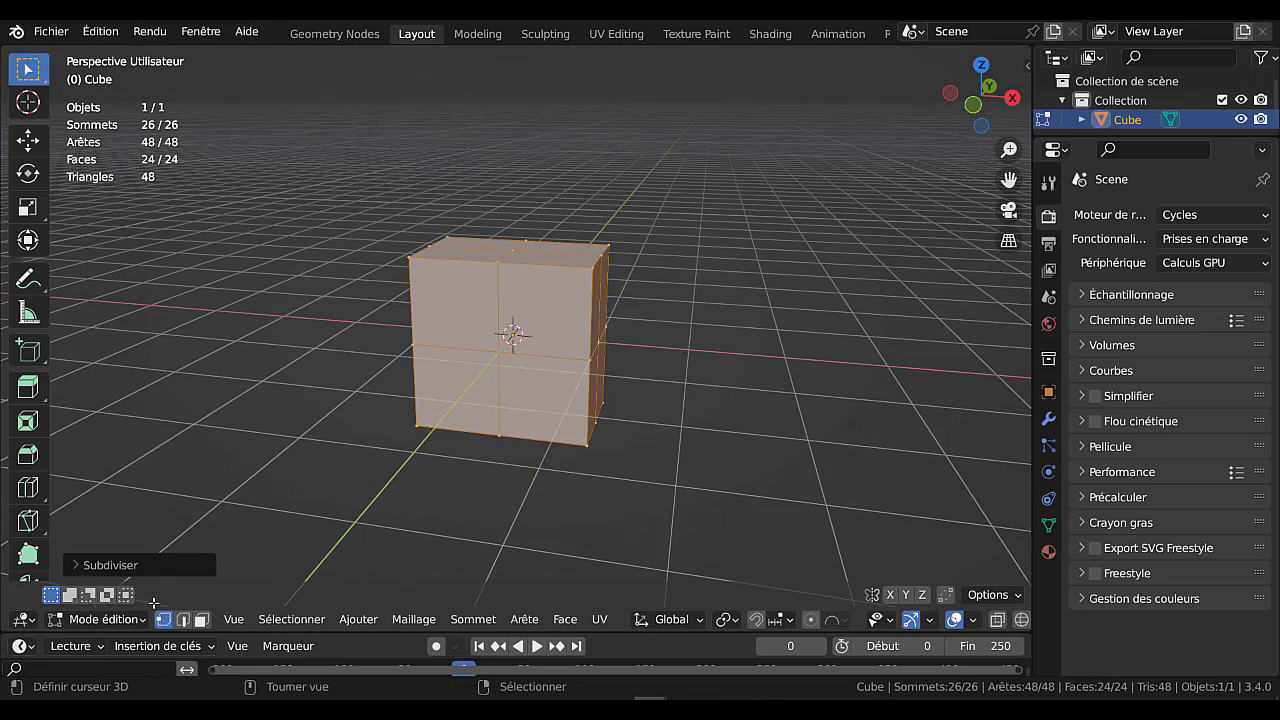
click(491, 343)
middle_drag(632, 429, 697, 423)
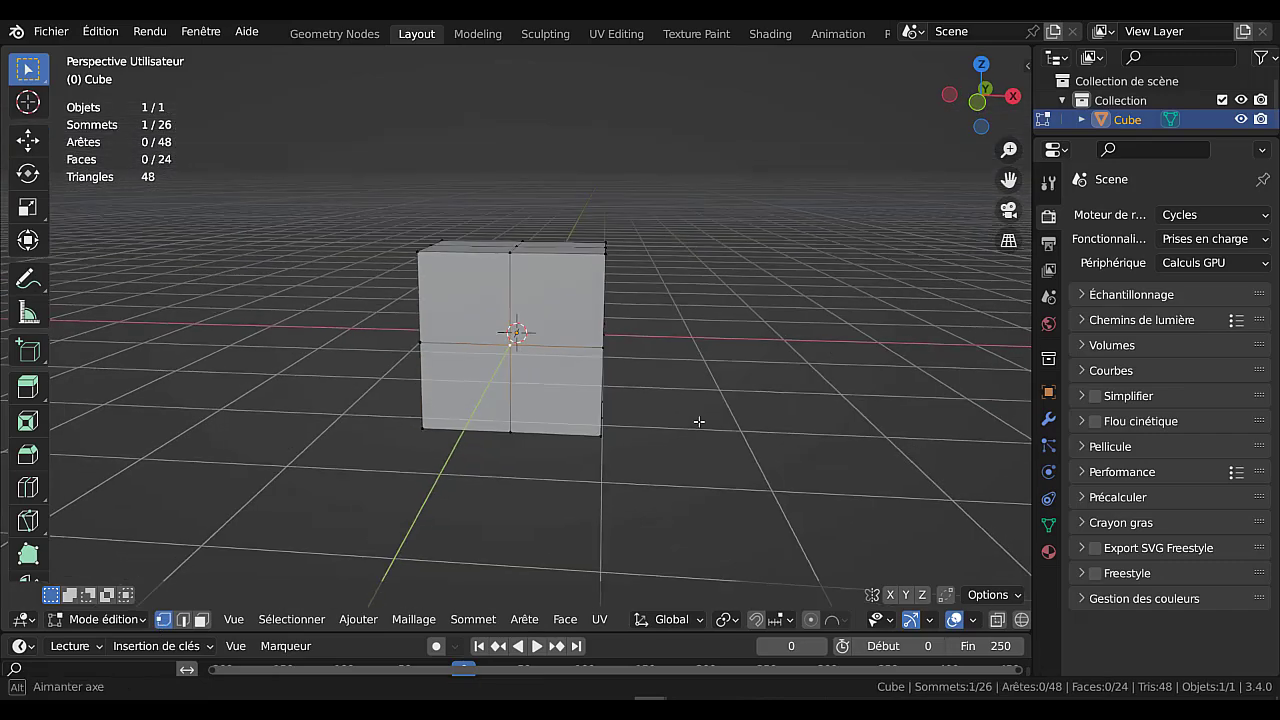
key(KP_1)
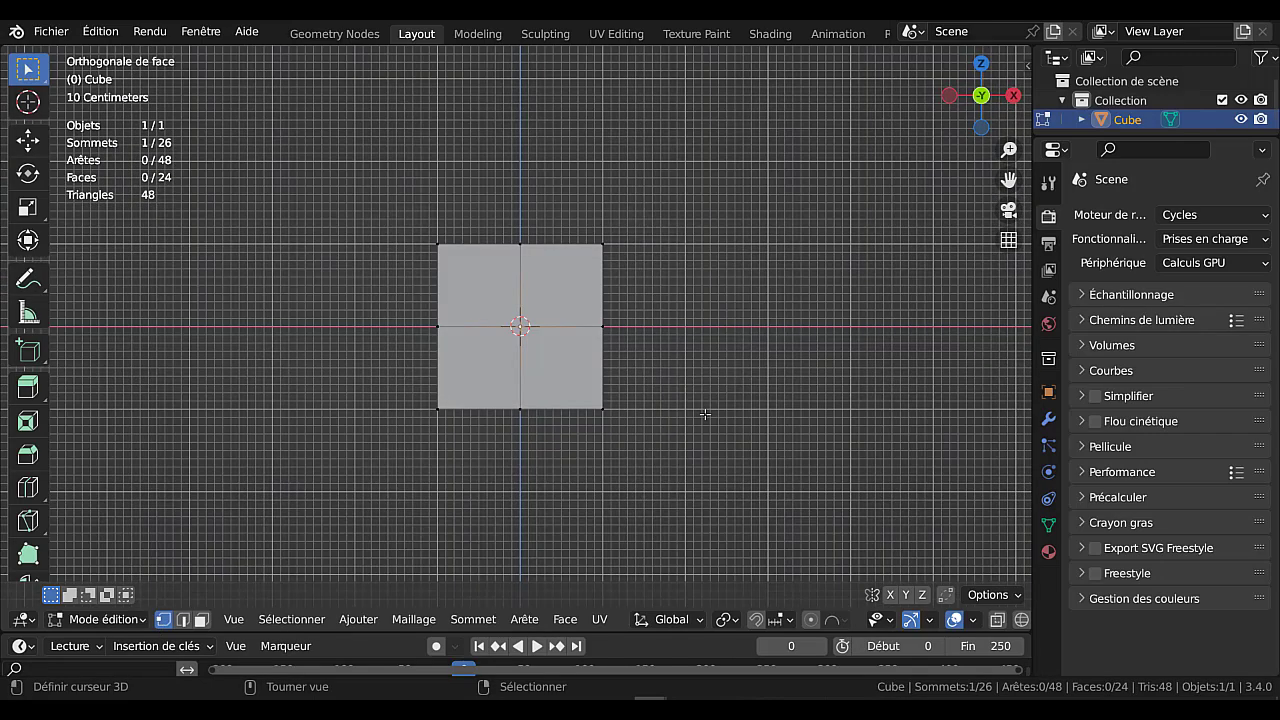
scroll(705, 413, up, 4)
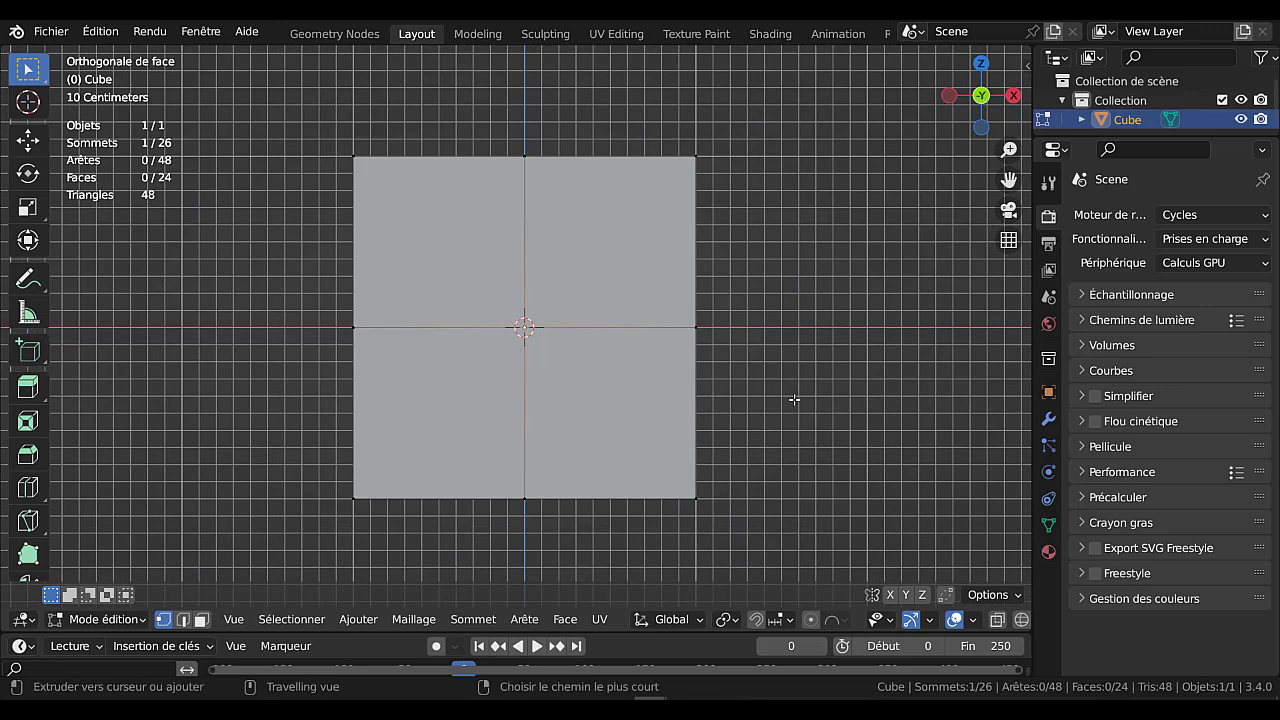
key(ctrl+shift+b)
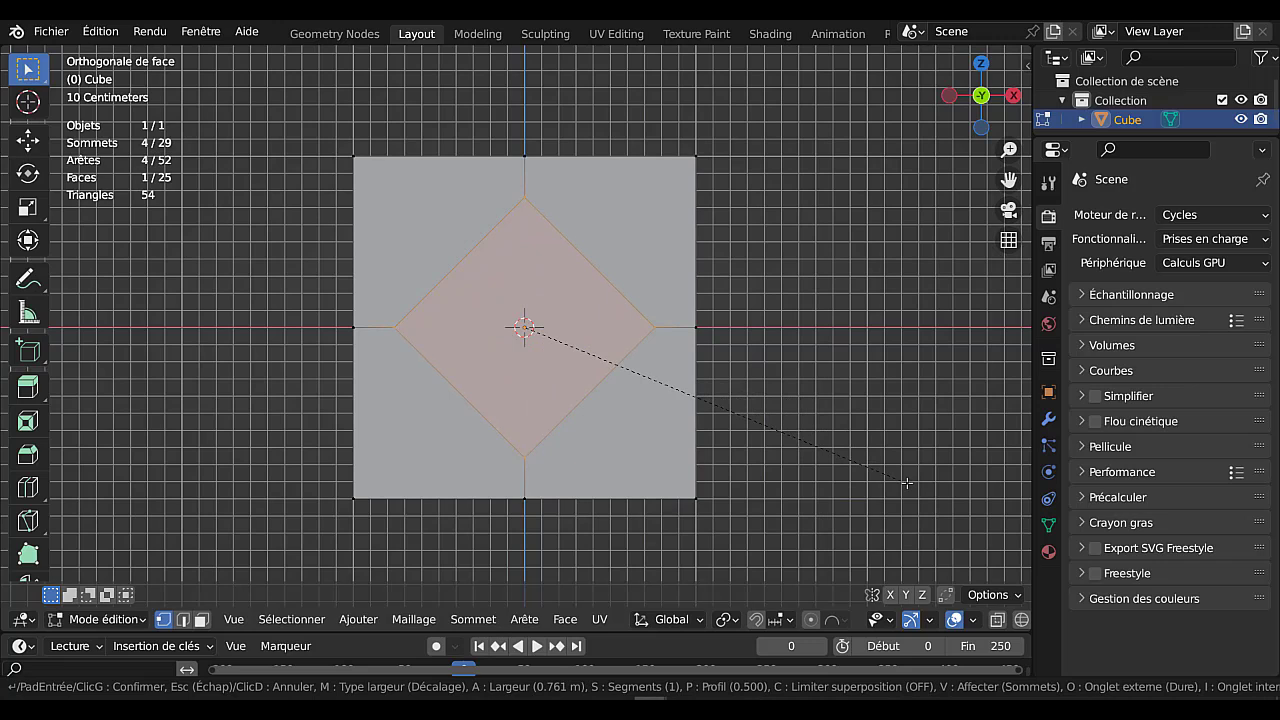
scroll(906, 483, up, 8)
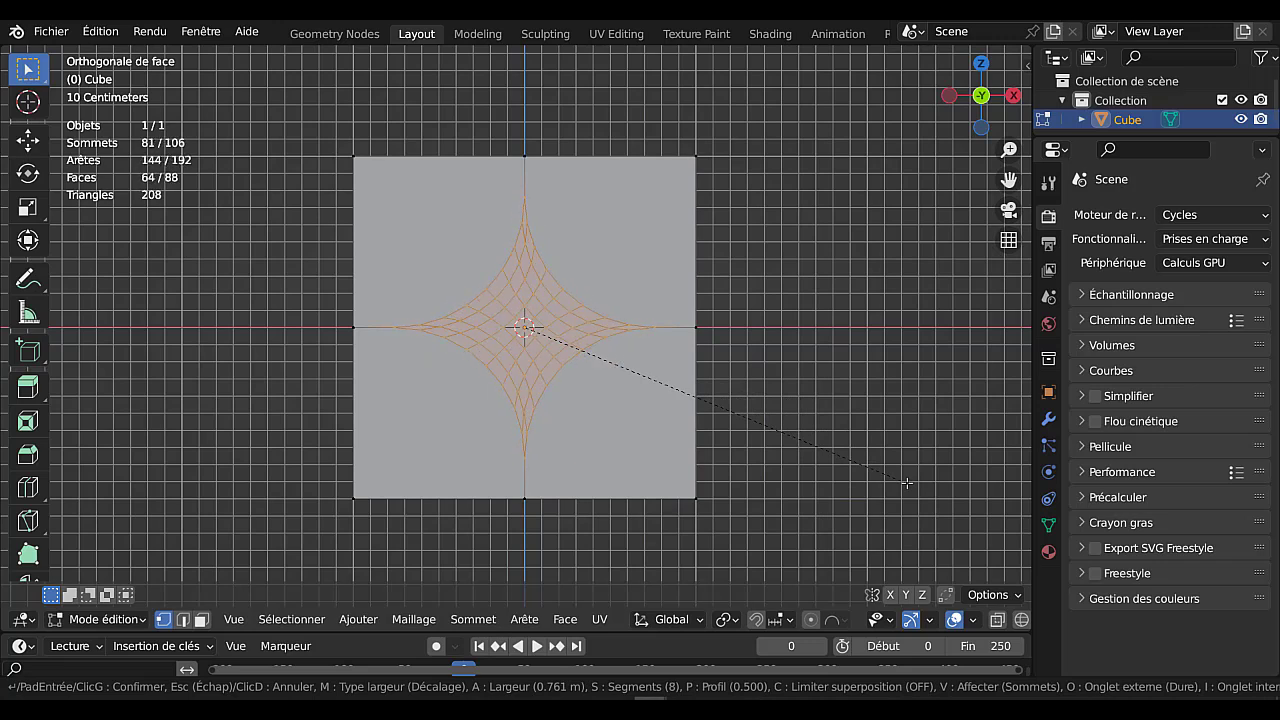
scroll(906, 483, up, 3)
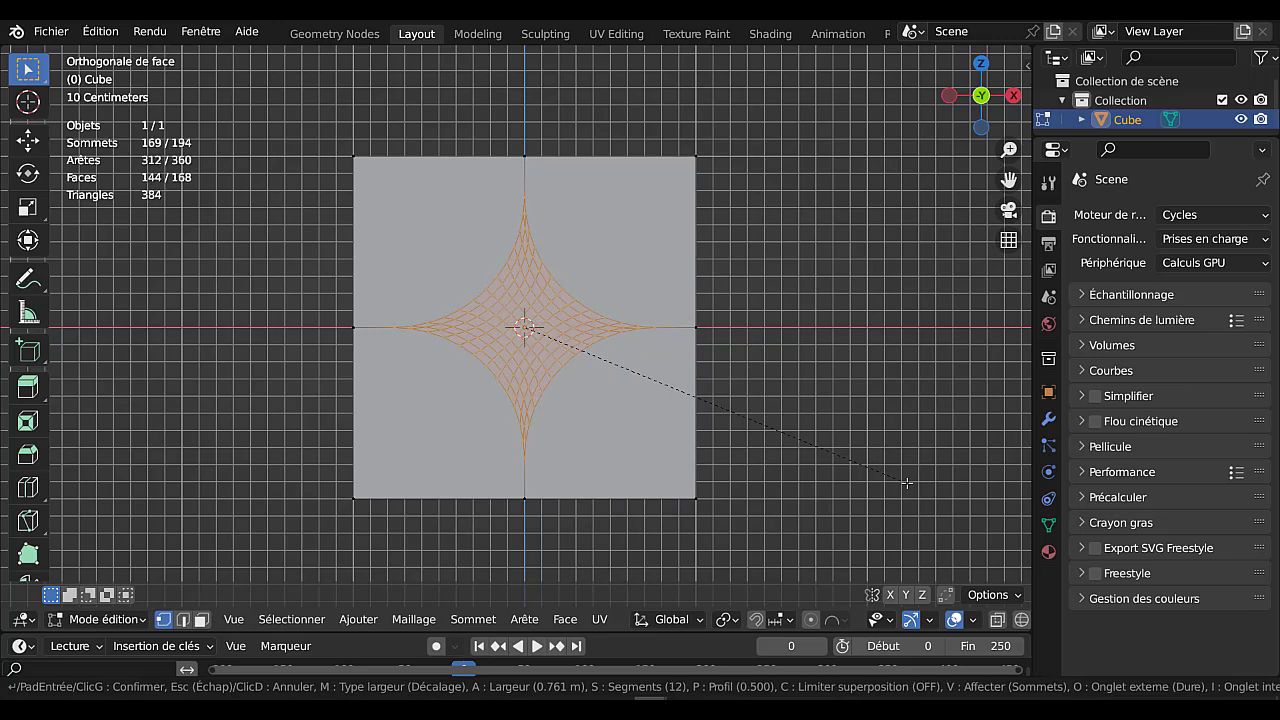
click(906, 483)
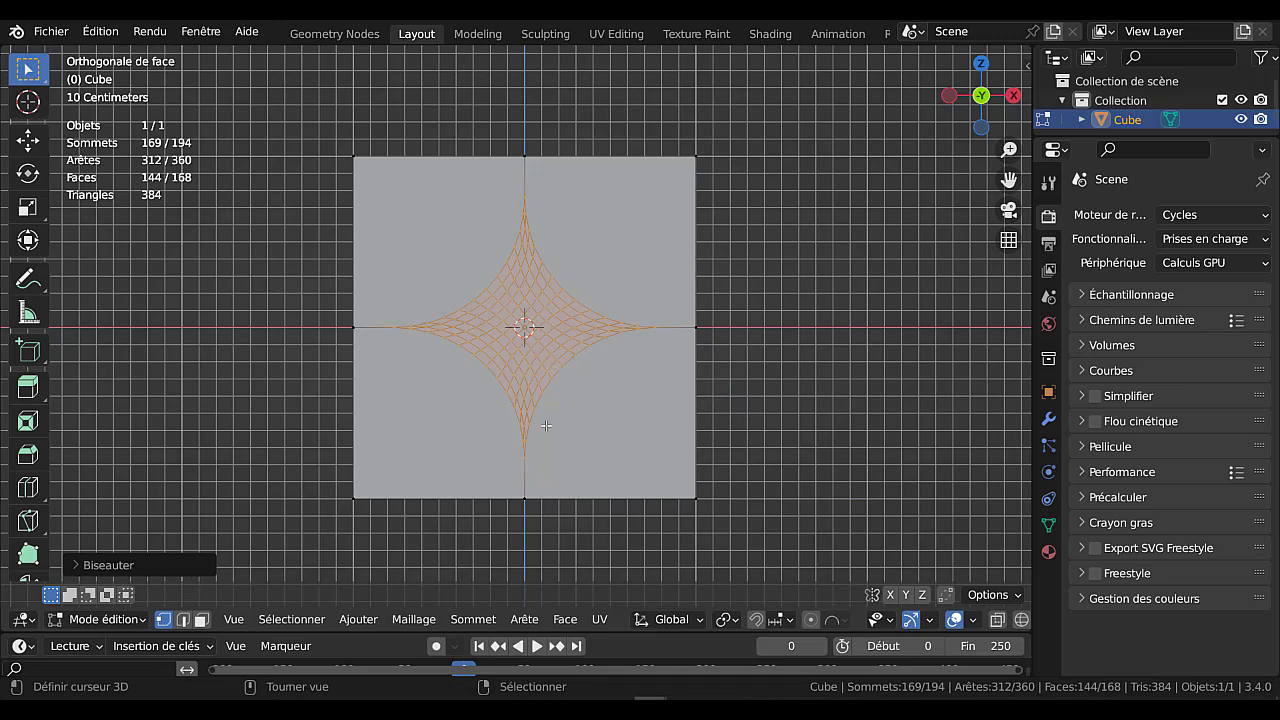
click(124, 565)
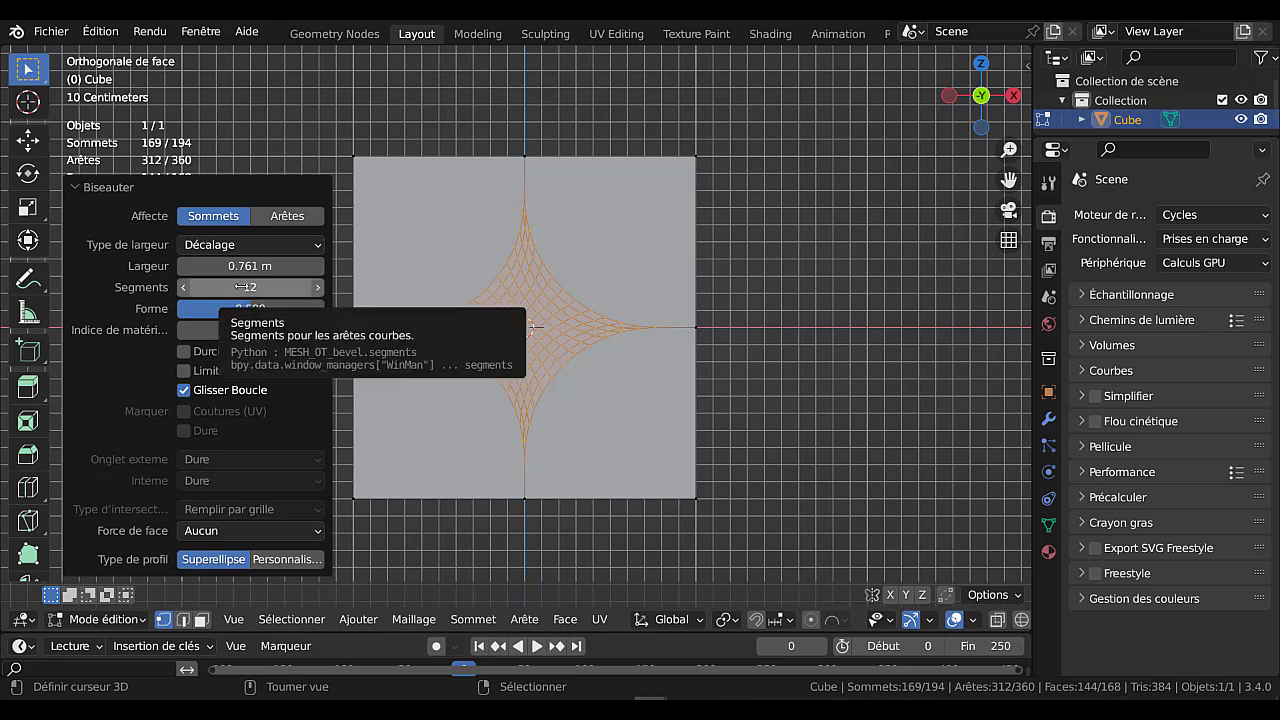
drag(248, 314, 187, 314)
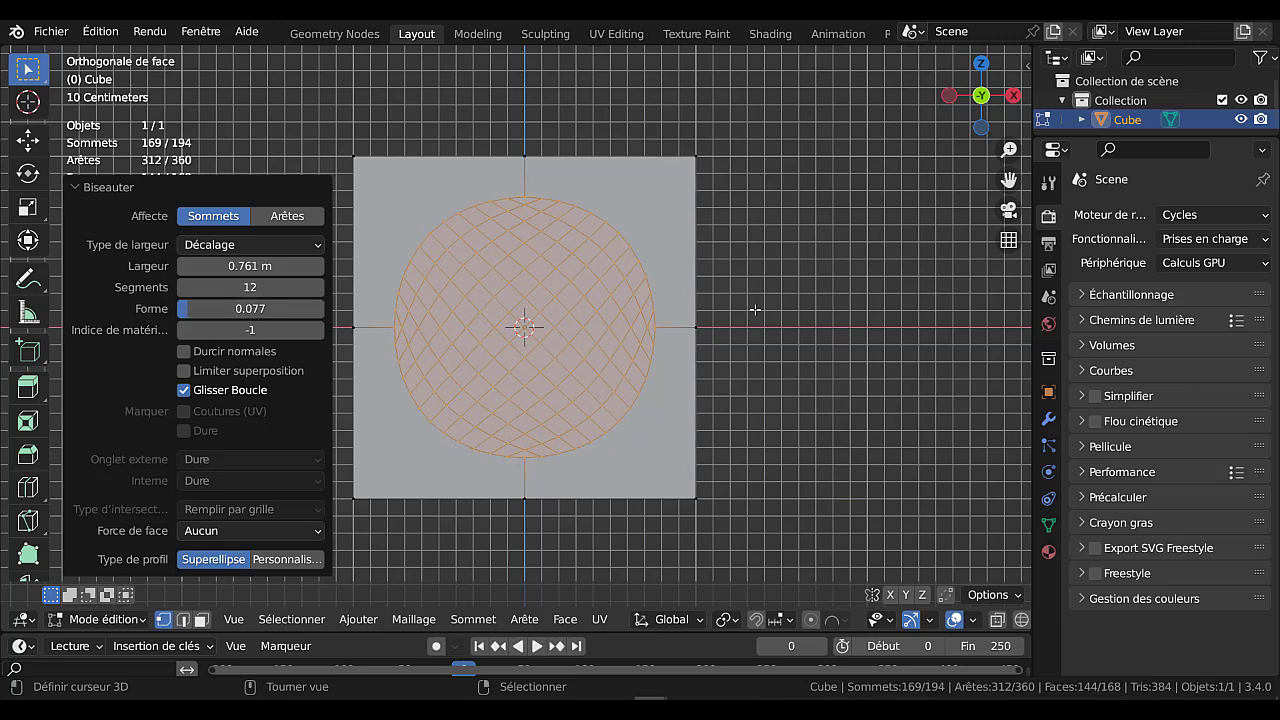
Round the beveled selection into a true circle with LoopTools and scale it to 0.839.
right_click(812, 282)
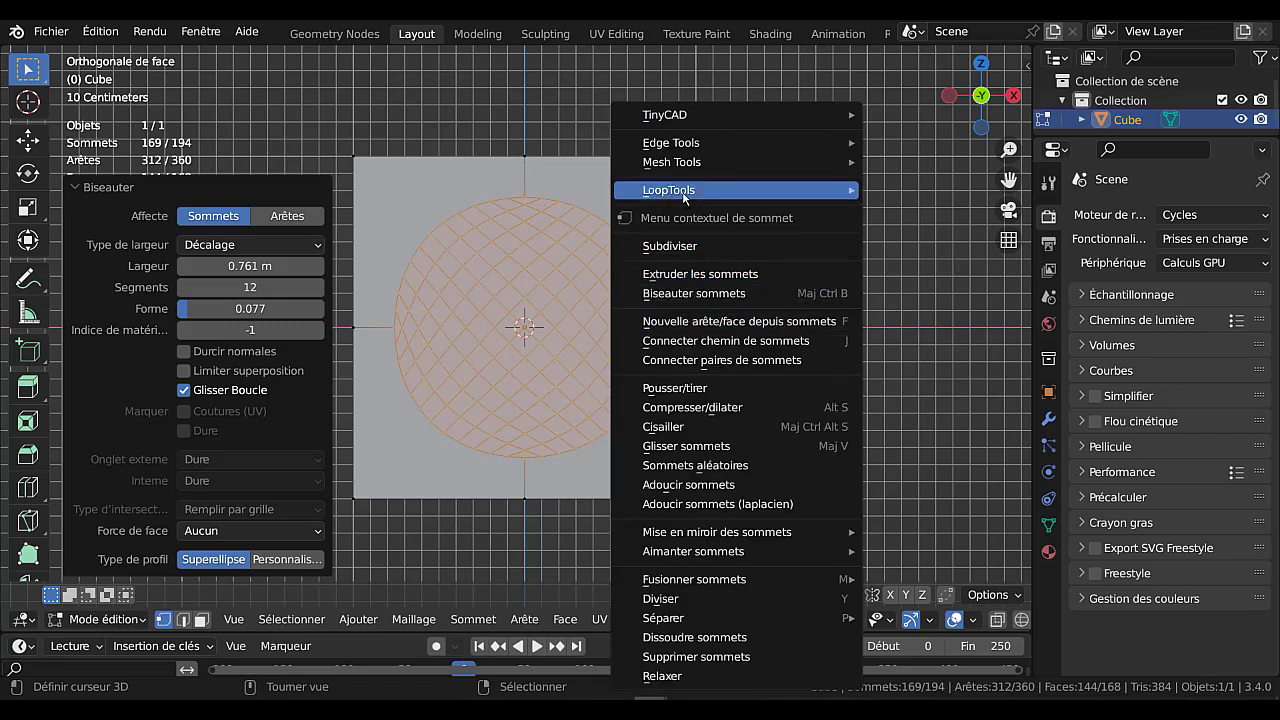
mouse_move(684, 196)
click(913, 211)
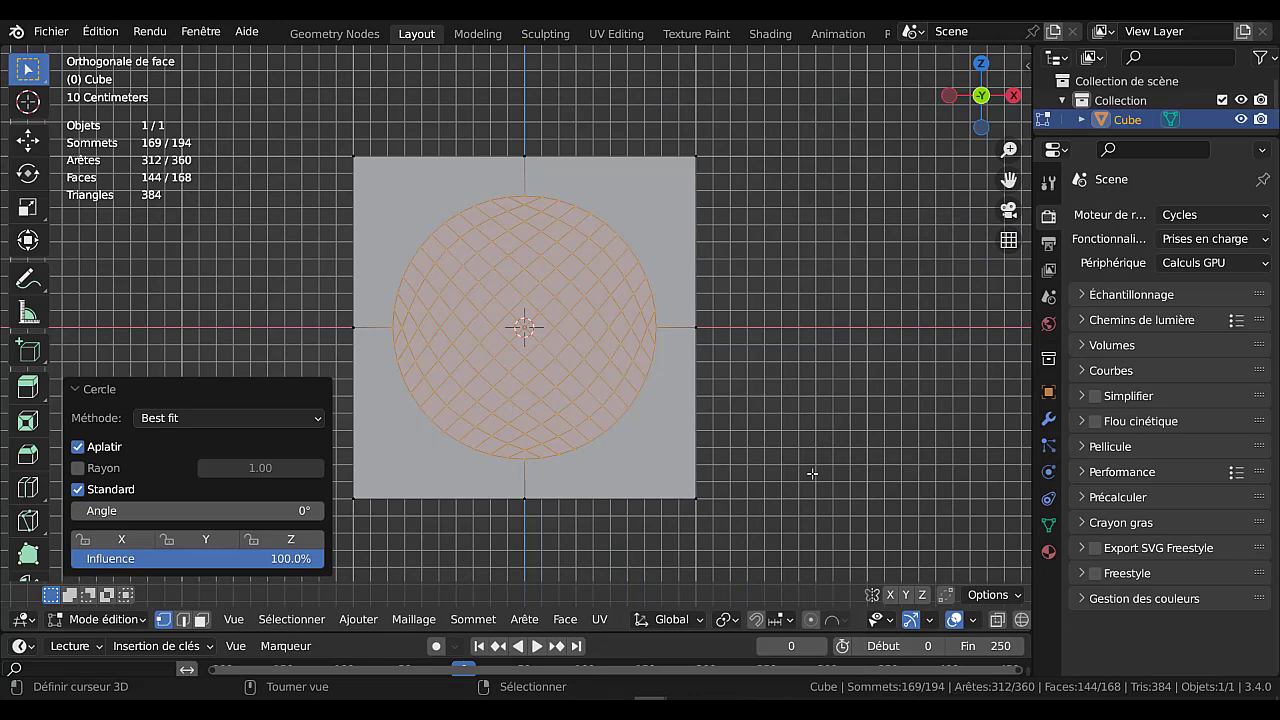
key(s)
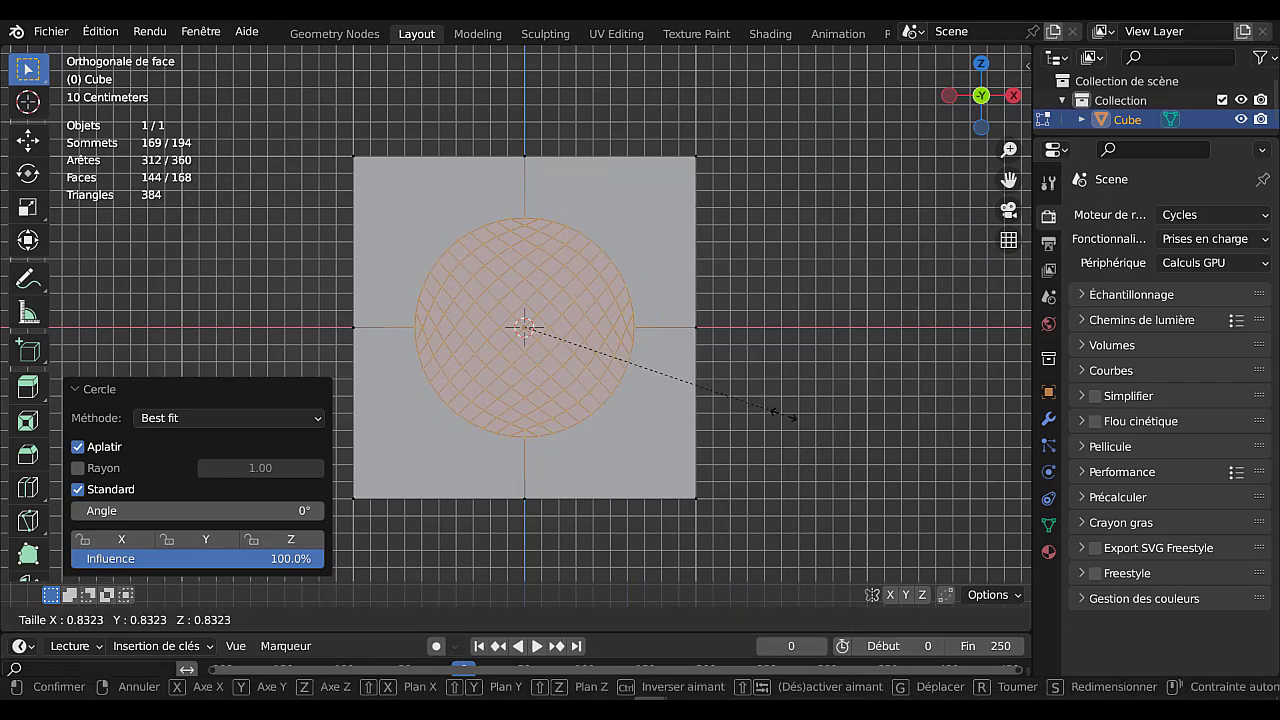
click(784, 414)
Delete the faces inside the circle on the cabinet's front to open a round hole.
middle_drag(827, 452, 786, 457)
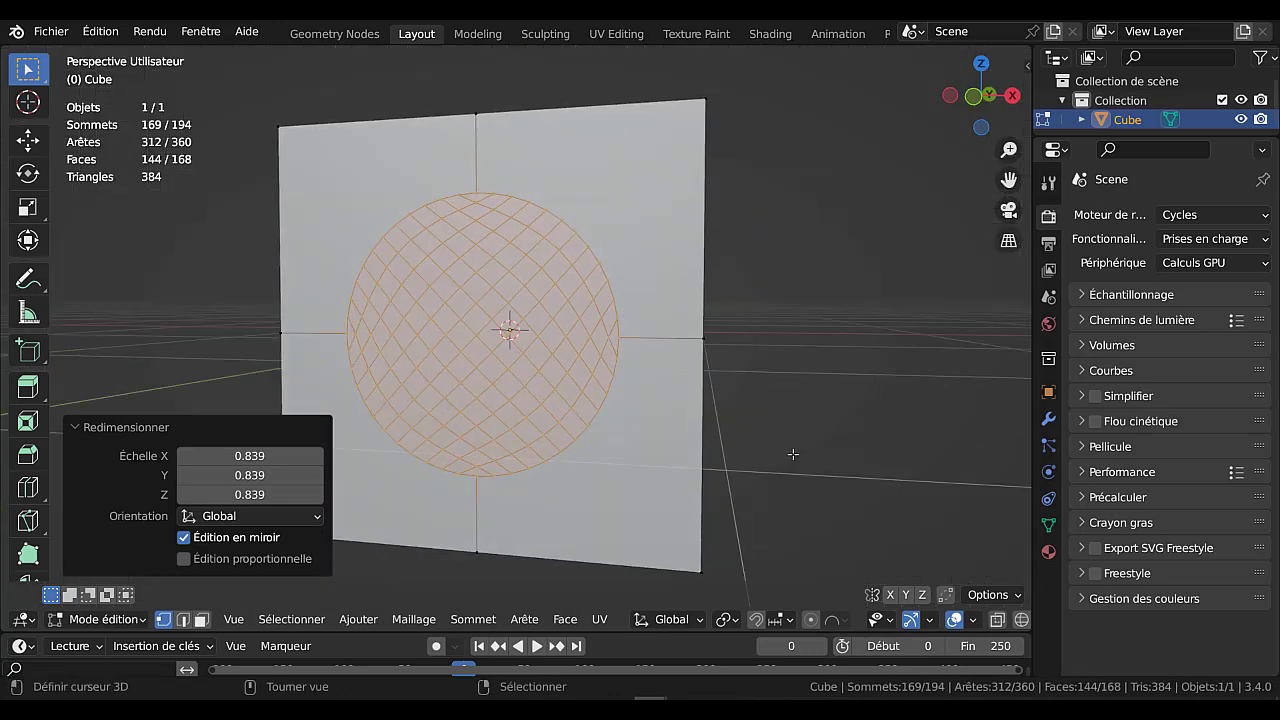
key(x)
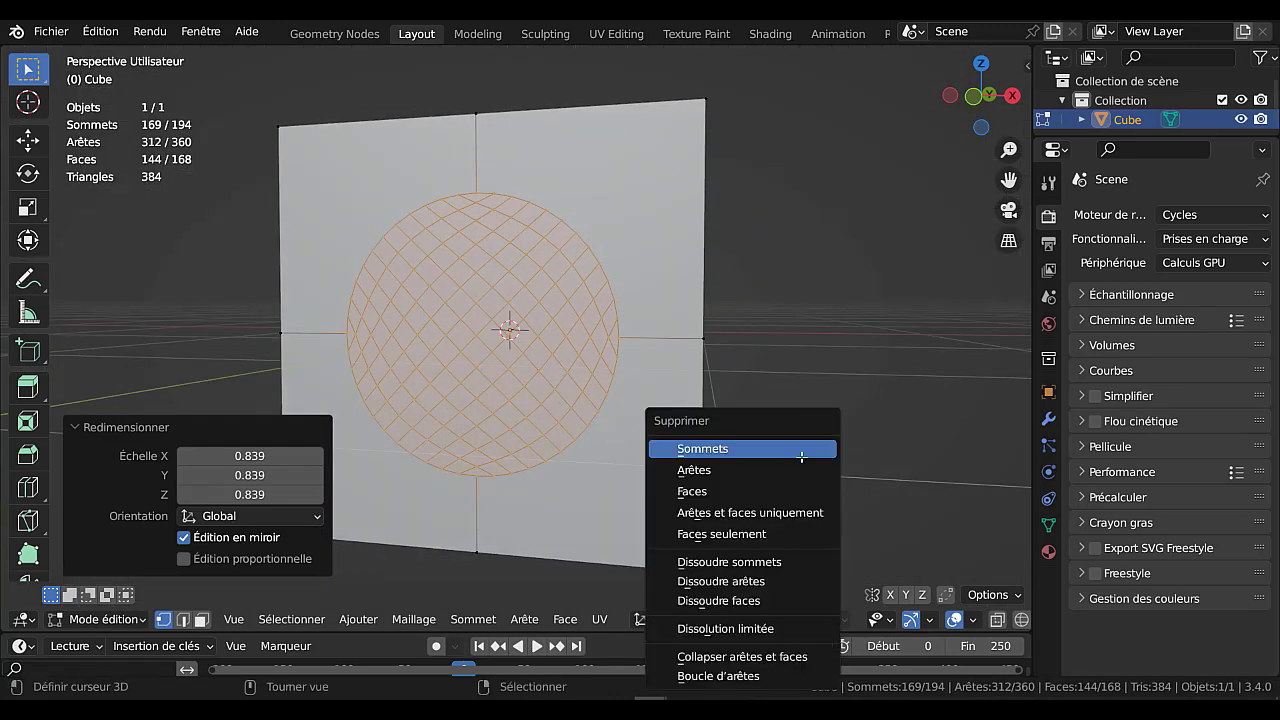
click(761, 491)
Select the hole's whole edge loop, extrude it and scale it inward to 0.918 to form a rim.
alt+click(613, 372)
alt+shift+click(599, 238)
alt+shift+click(329, 304)
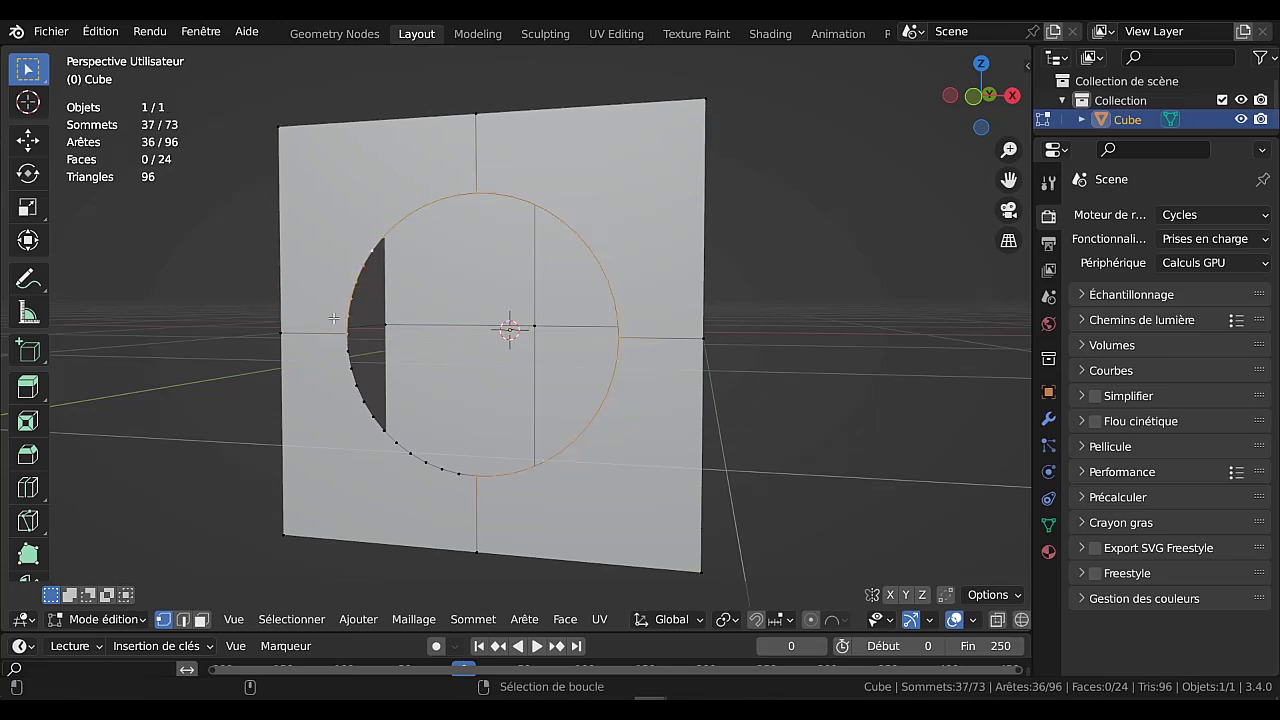
alt+shift+click(337, 408)
key(e)
key(s)
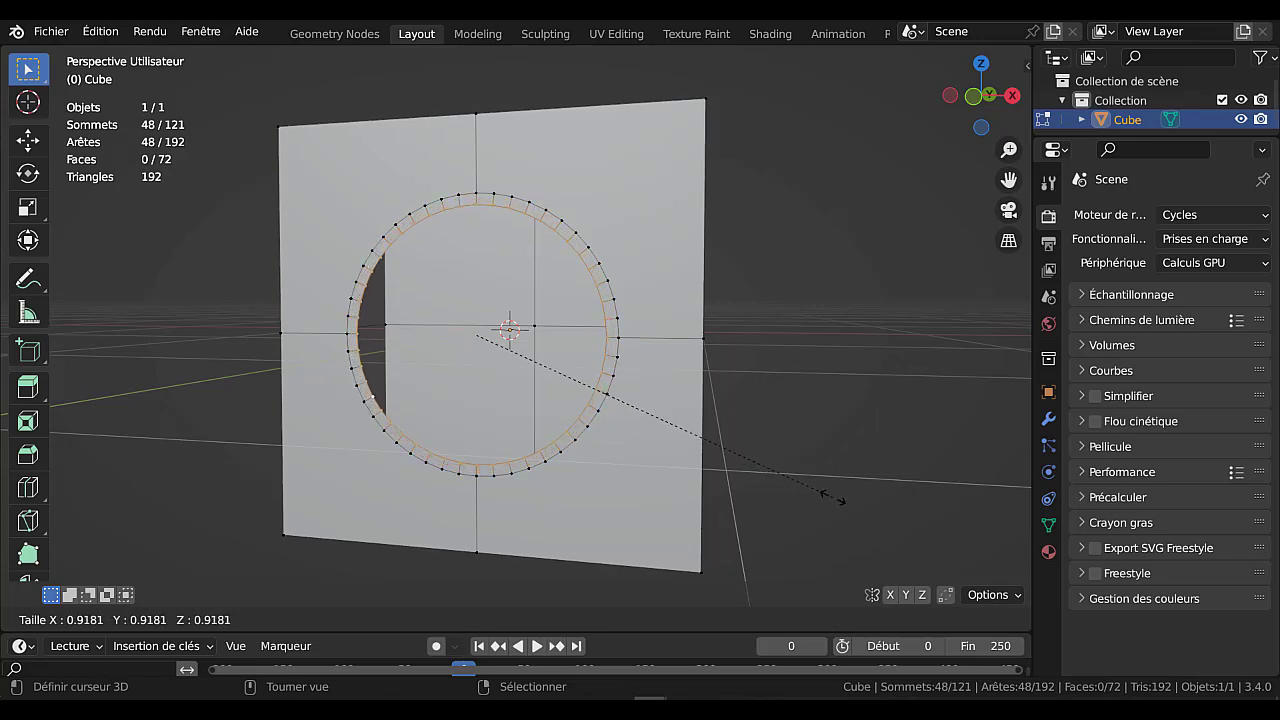
click(832, 497)
Extrude the rim's inner edge again and scale it to 0.214 towards the hole's centre.
mouse_move(832, 497)
middle_down()
mouse_move(812, 478)
mouse_move(814, 509)
middle_up()
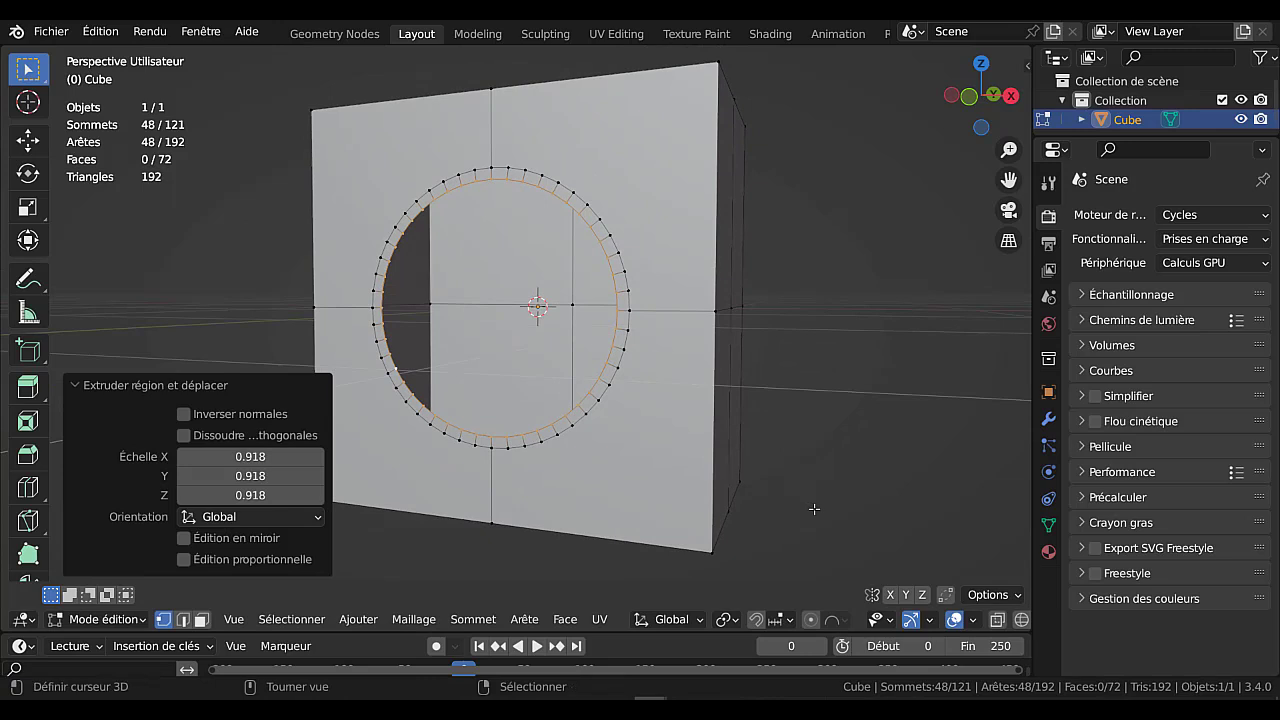
key(e)
right_click(766, 466)
key(s)
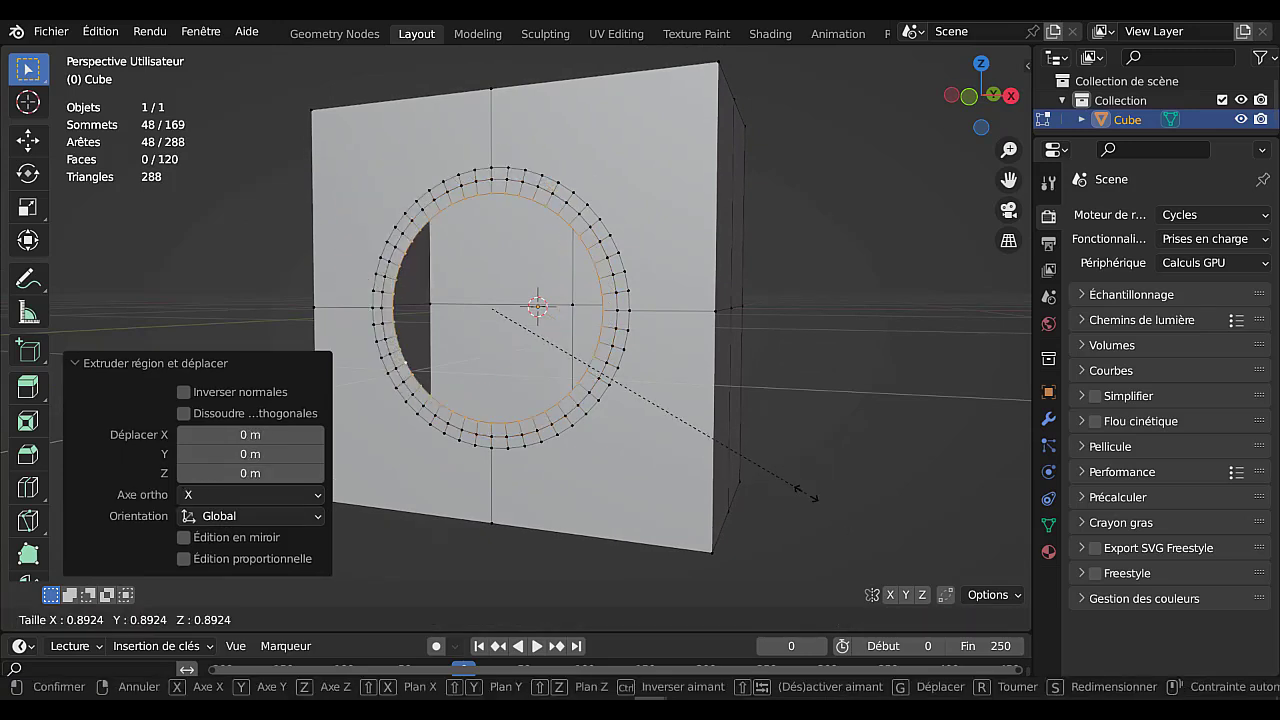
click(563, 359)
Scale the small central edge loop down further to 0.830.
middle_drag(563, 359, 564, 425)
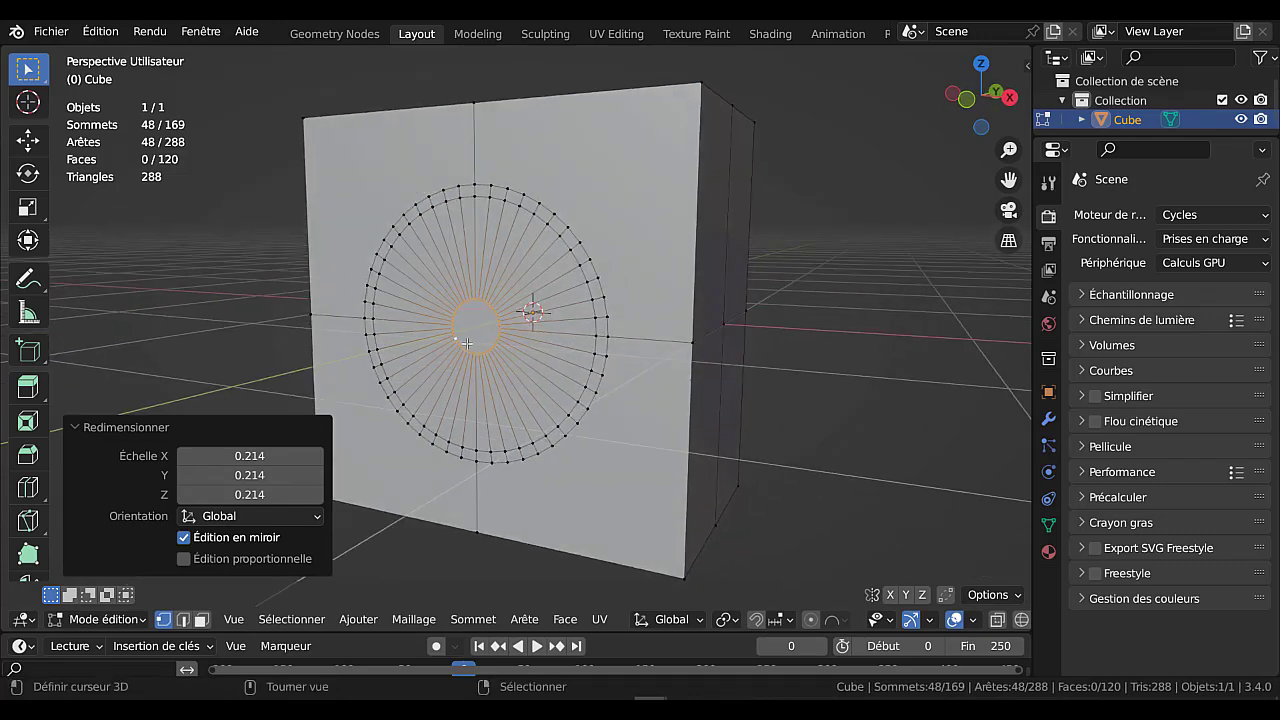
scroll(467, 344, up, 1)
key(s)
click(591, 426)
scroll(565, 415, down, 3)
Move the central edge loop about 0.31 m into the cabinet along Y to form a speaker cone.
middle_drag(544, 441, 534, 445)
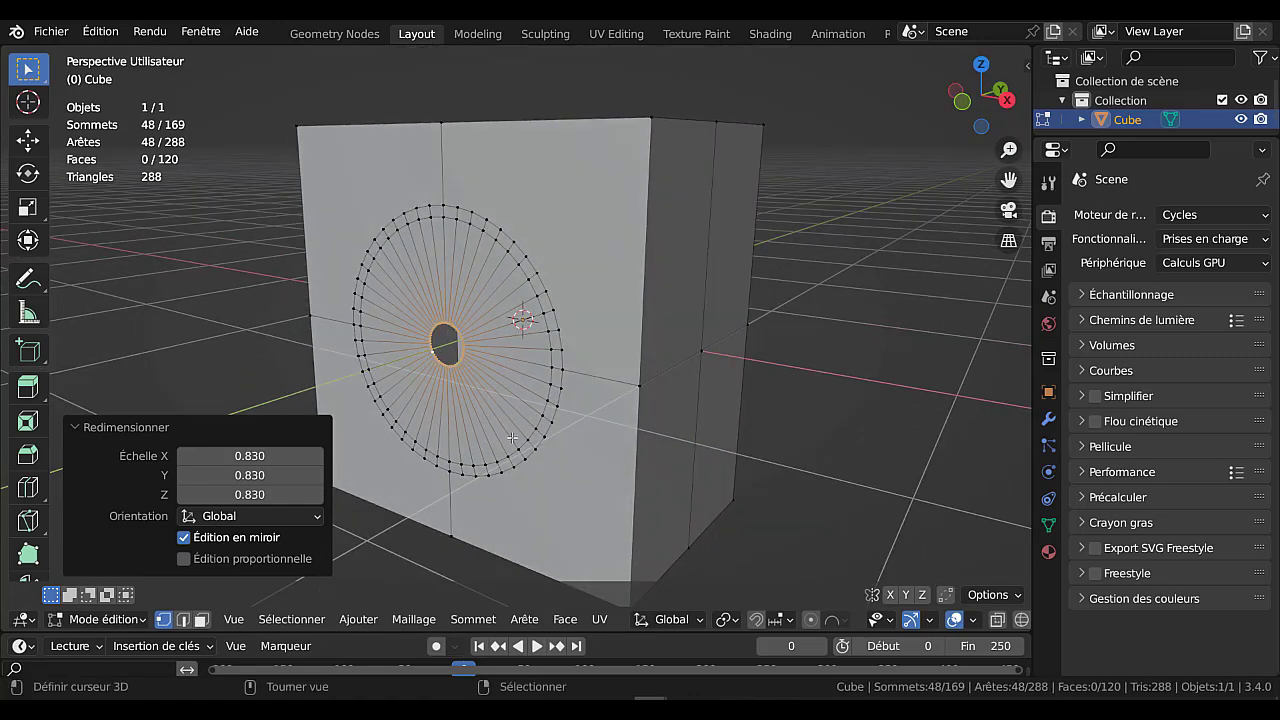
key(g)
key(y)
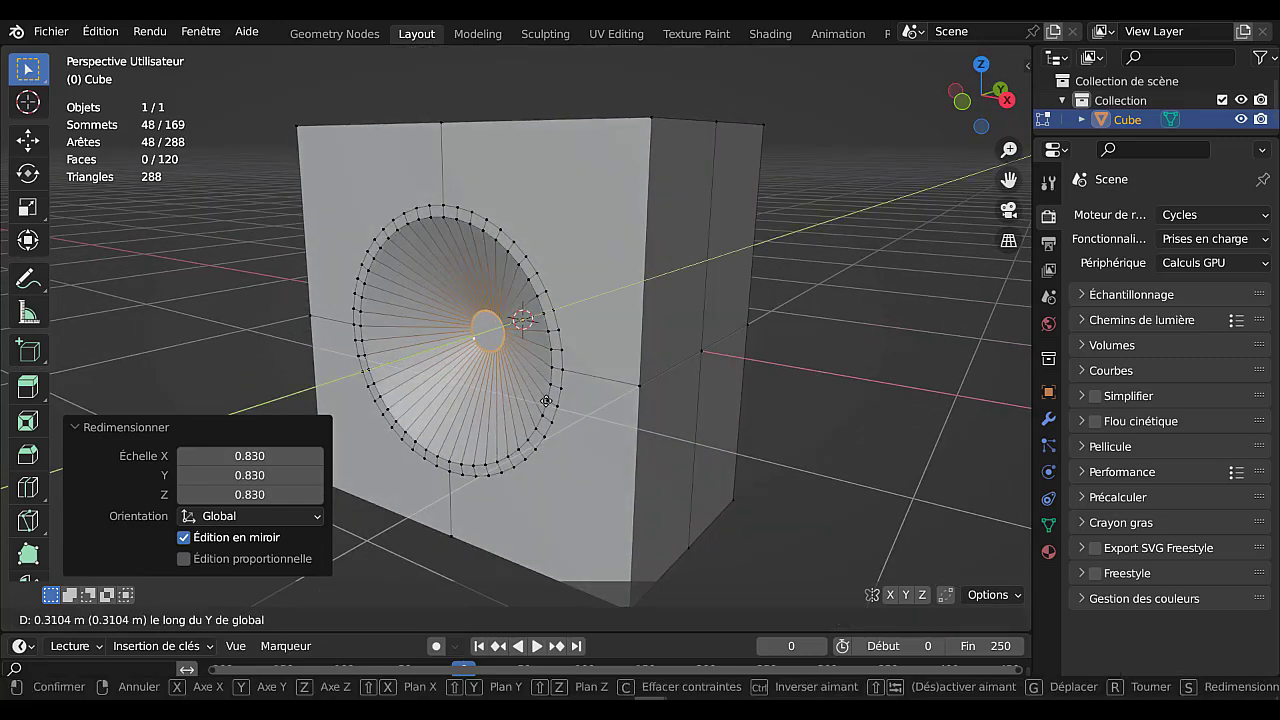
click(546, 401)
Readjust the speaker cone's depth by moving its central loop along Y, finishing with a move of -0.1507 m.
middle_drag(546, 401, 428, 430)
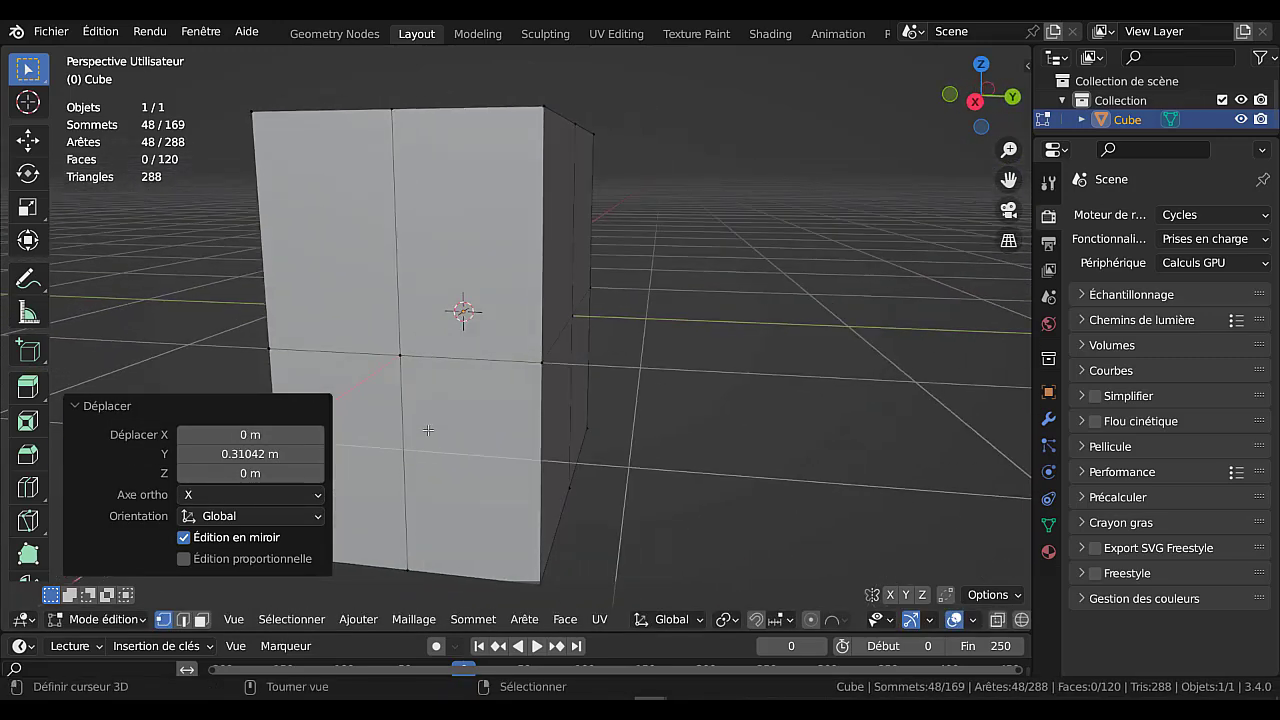
key(g)
key(y)
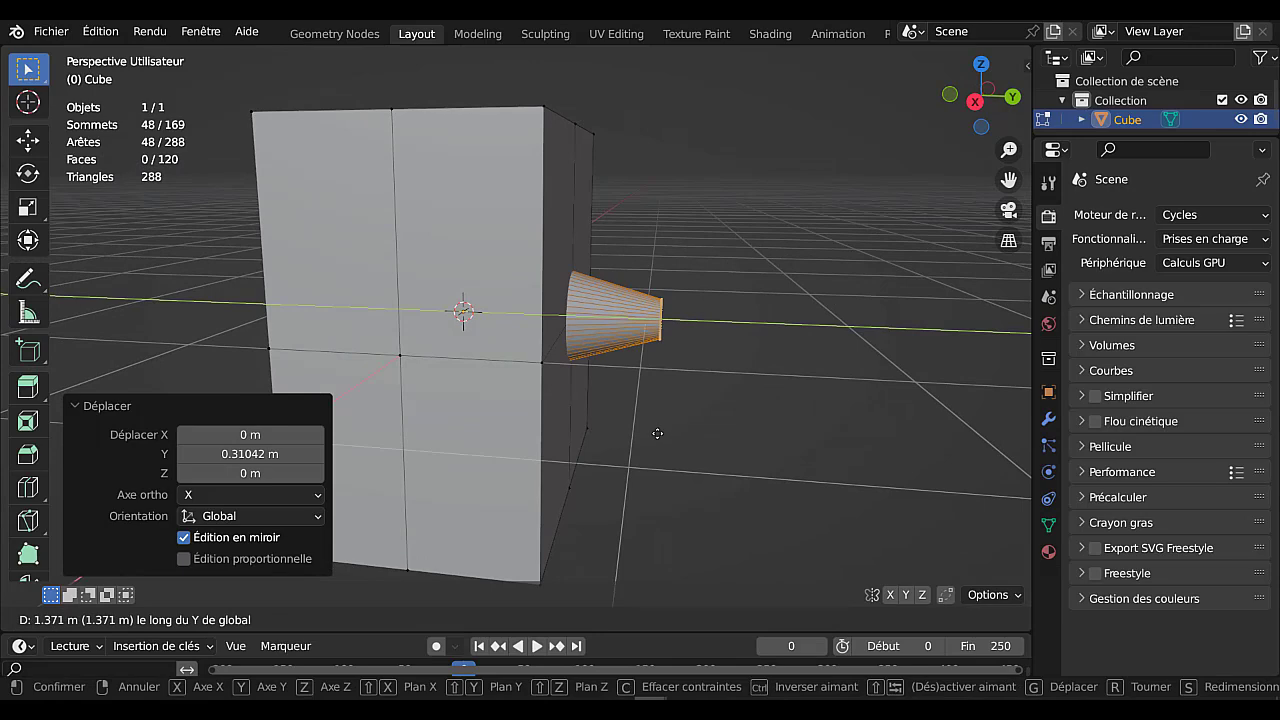
click(497, 428)
middle_drag(497, 428, 660, 471)
key(g)
key(y)
click(605, 472)
scroll(714, 457, up, 1)
scroll(520, 334, up, 3)
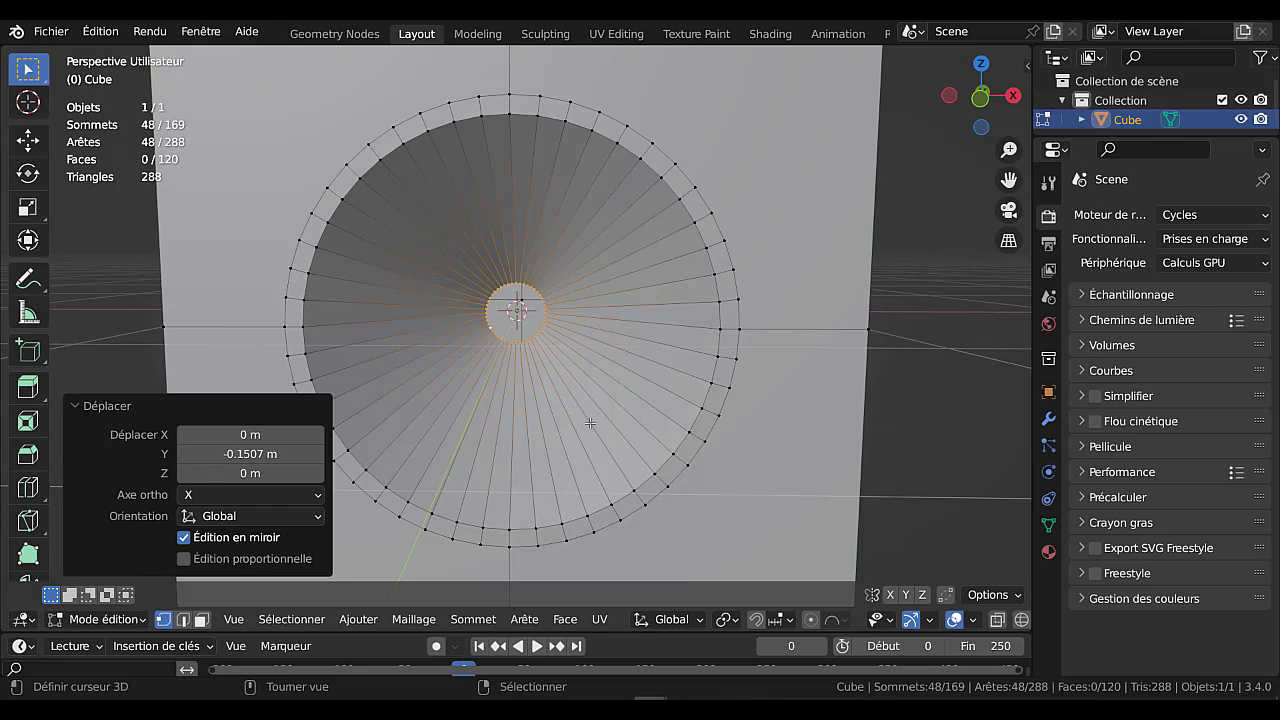
key(shift+d)
key(ctrl)
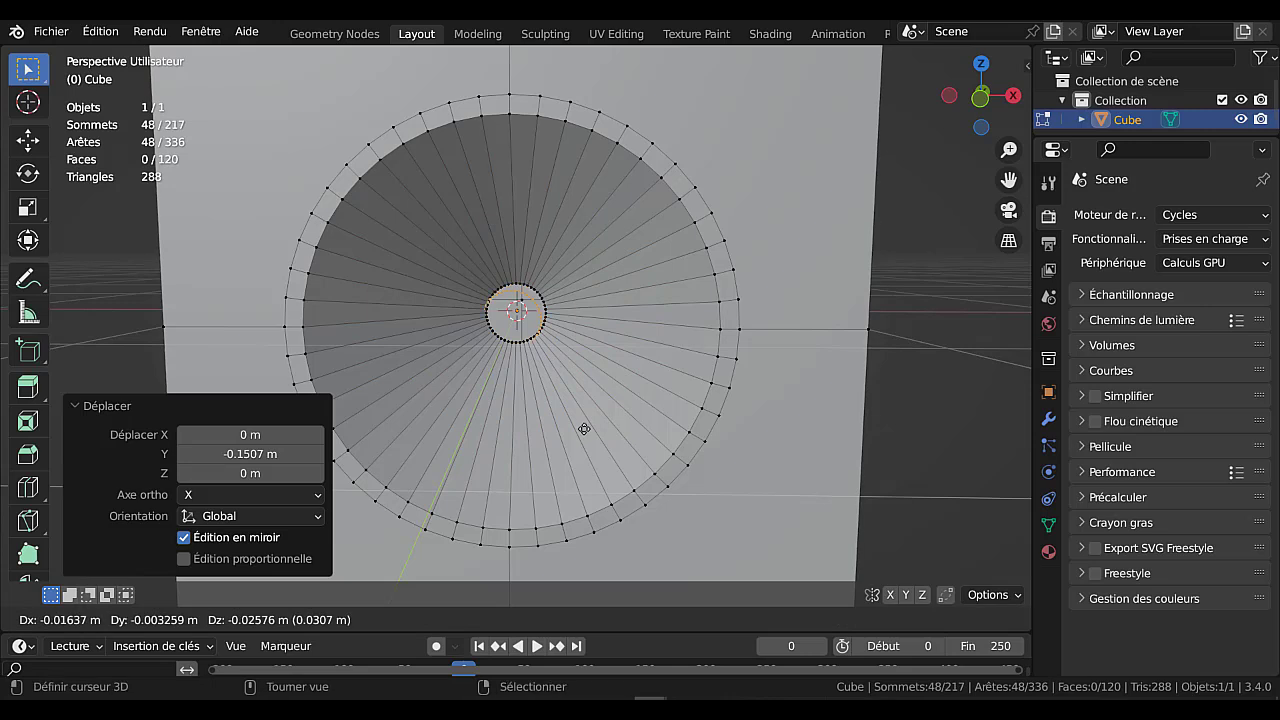
right_click(584, 412)
key(ctrl+z)
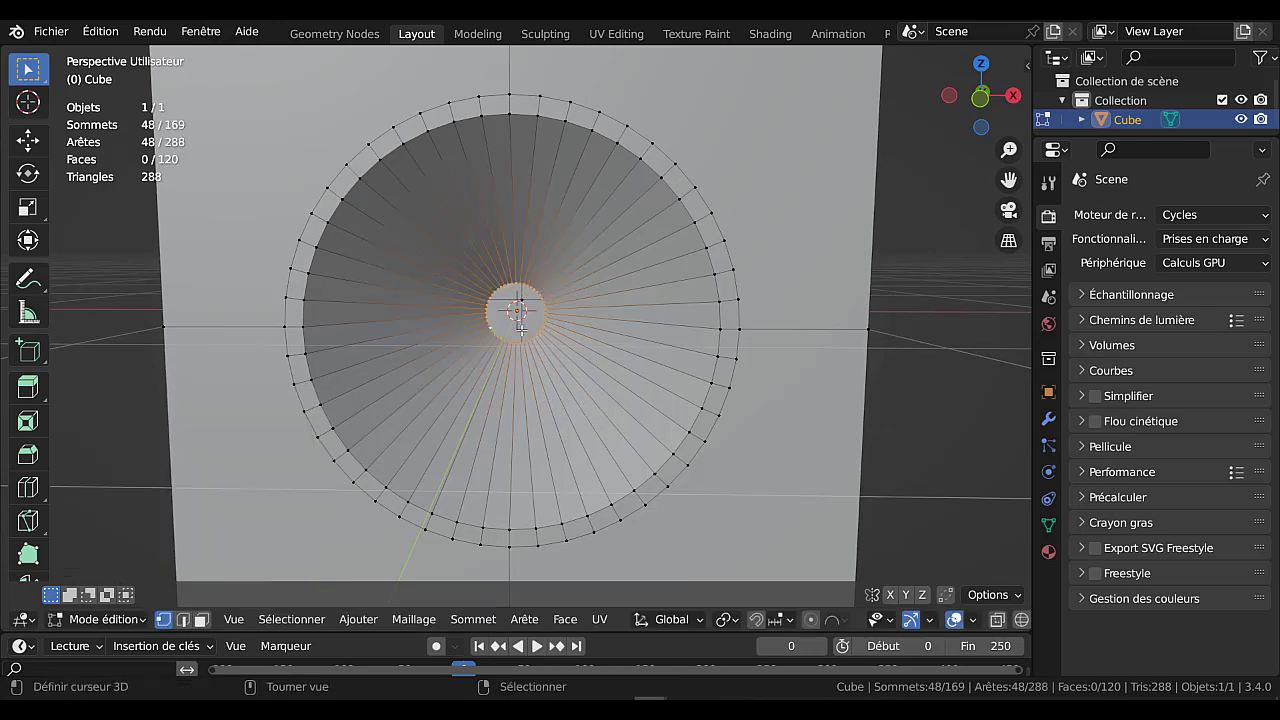
Snap the 3D cursor to the selected central edge loop at the bottom of the speaker cone.
key(shift+s)
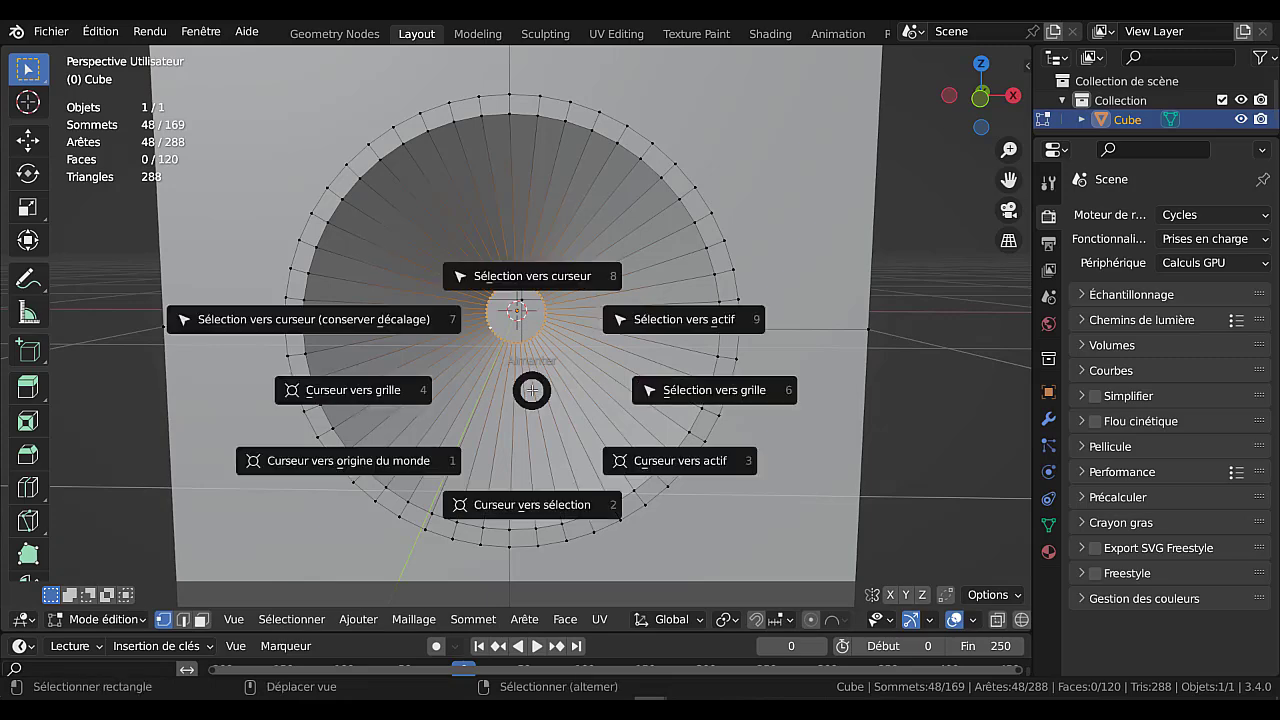
click(329, 462)
key(shift+s)
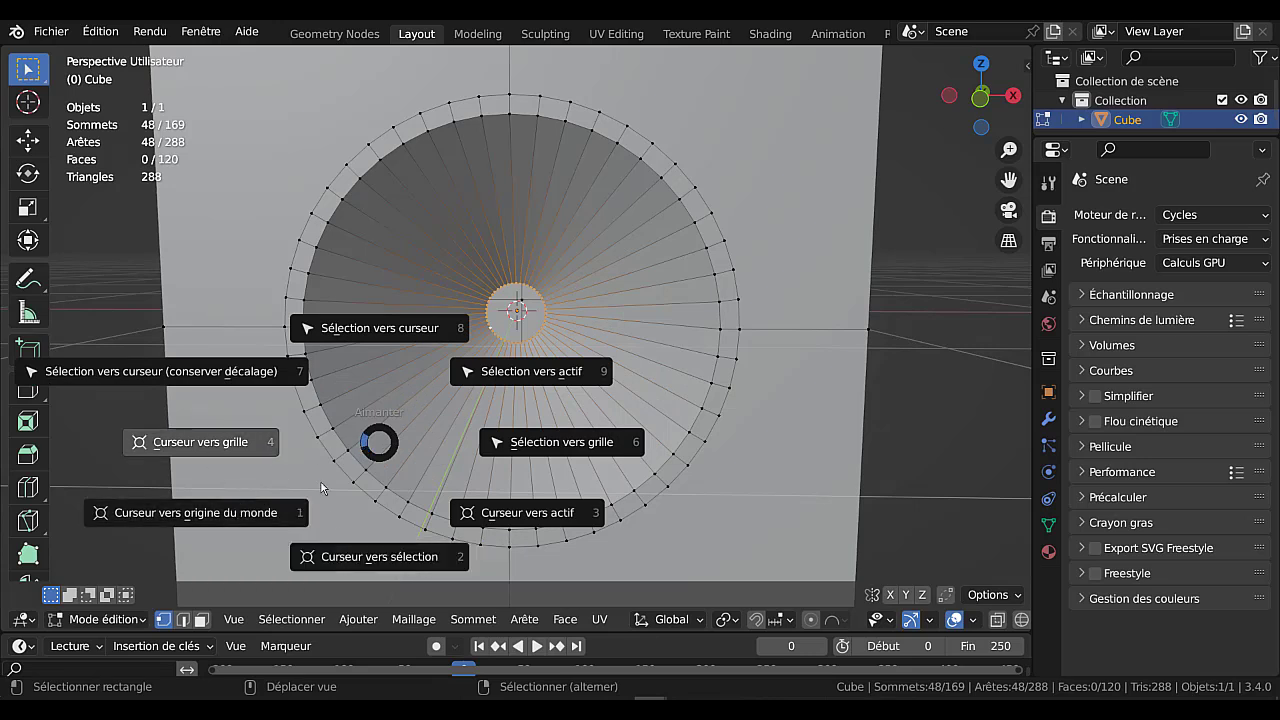
click(367, 563)
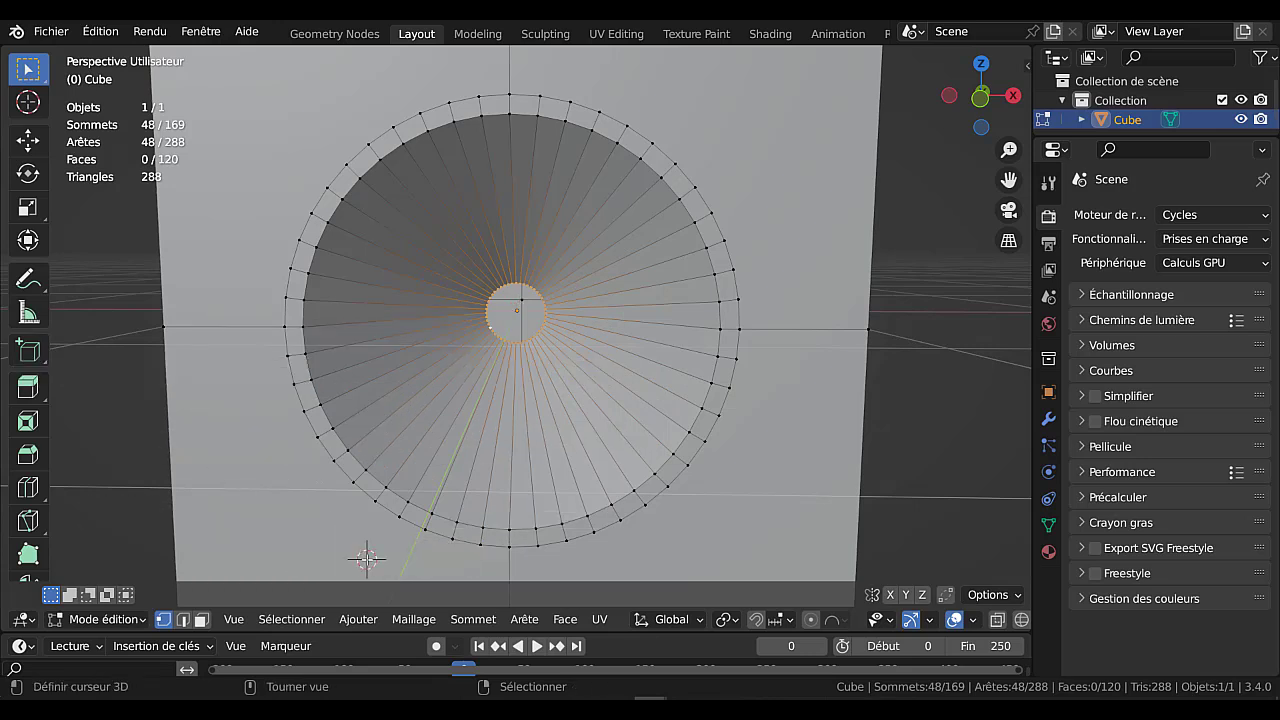
key(shift+s)
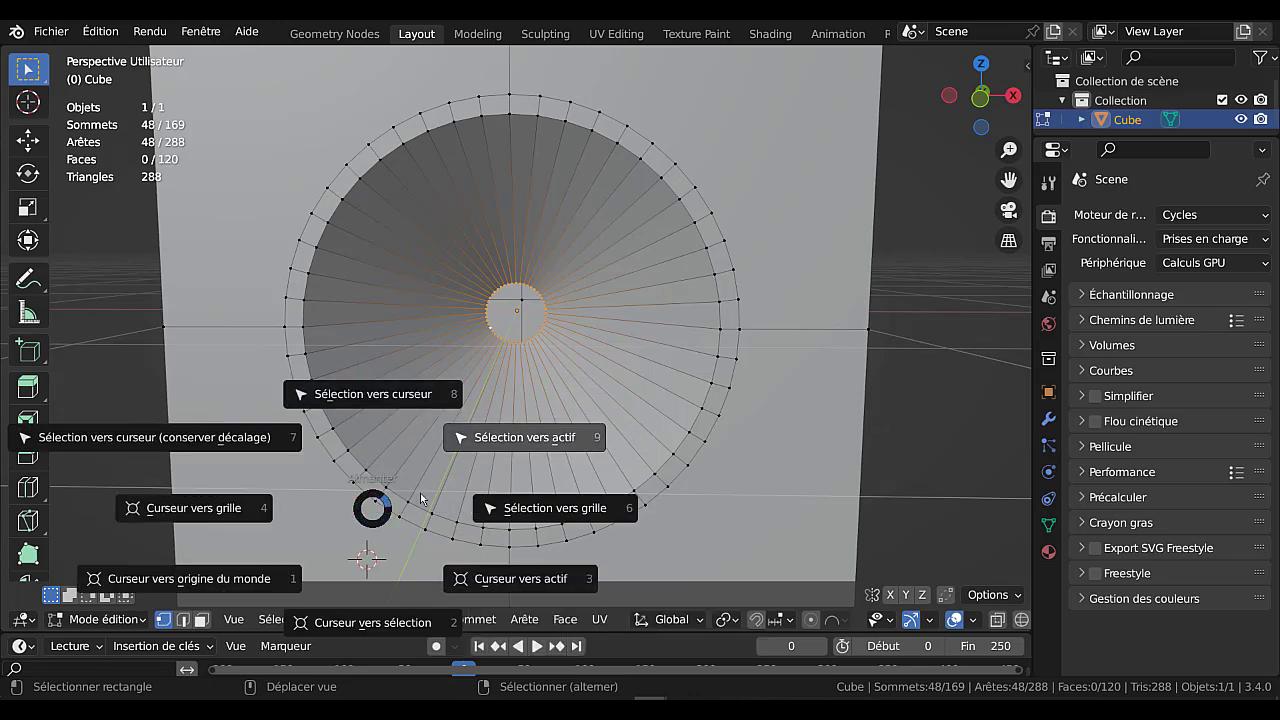
click(352, 622)
click(358, 619)
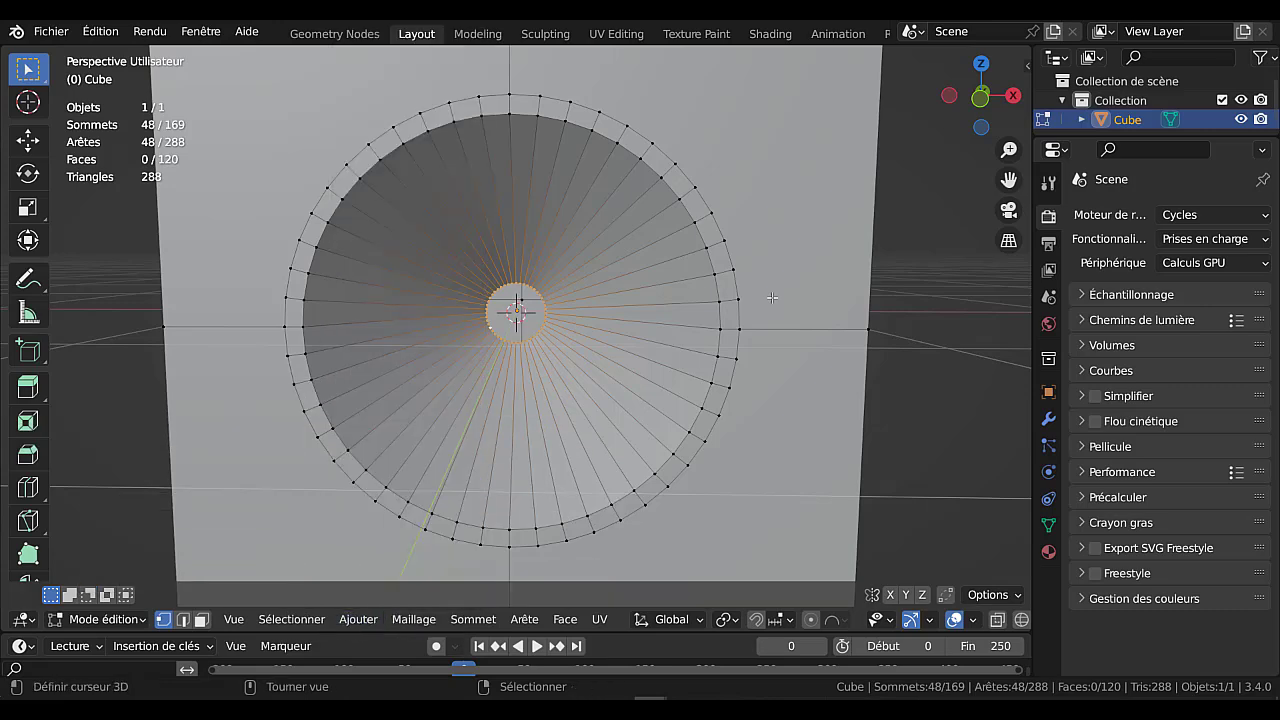
Leave Edit Mode and add a UV sphere at the 3D cursor in the centre of the speaker cone.
scroll(543, 321, up, 4)
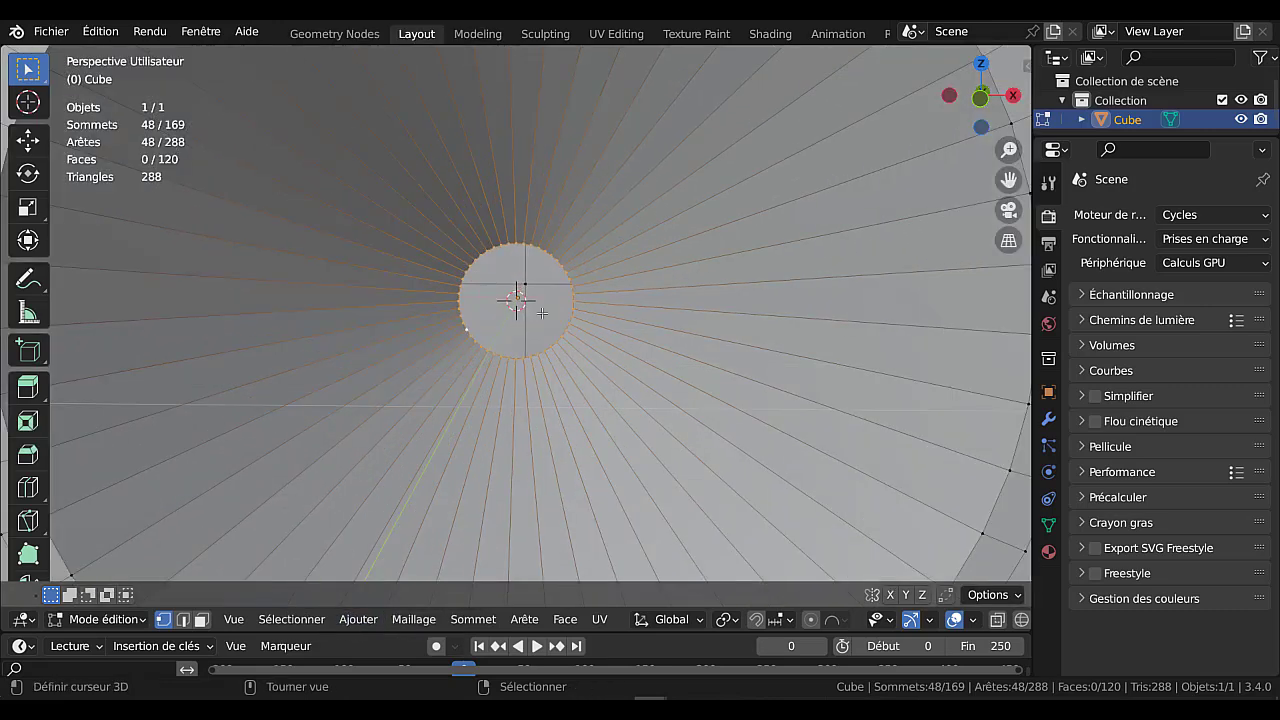
scroll(538, 312, down, 4)
scroll(883, 457, down, 2)
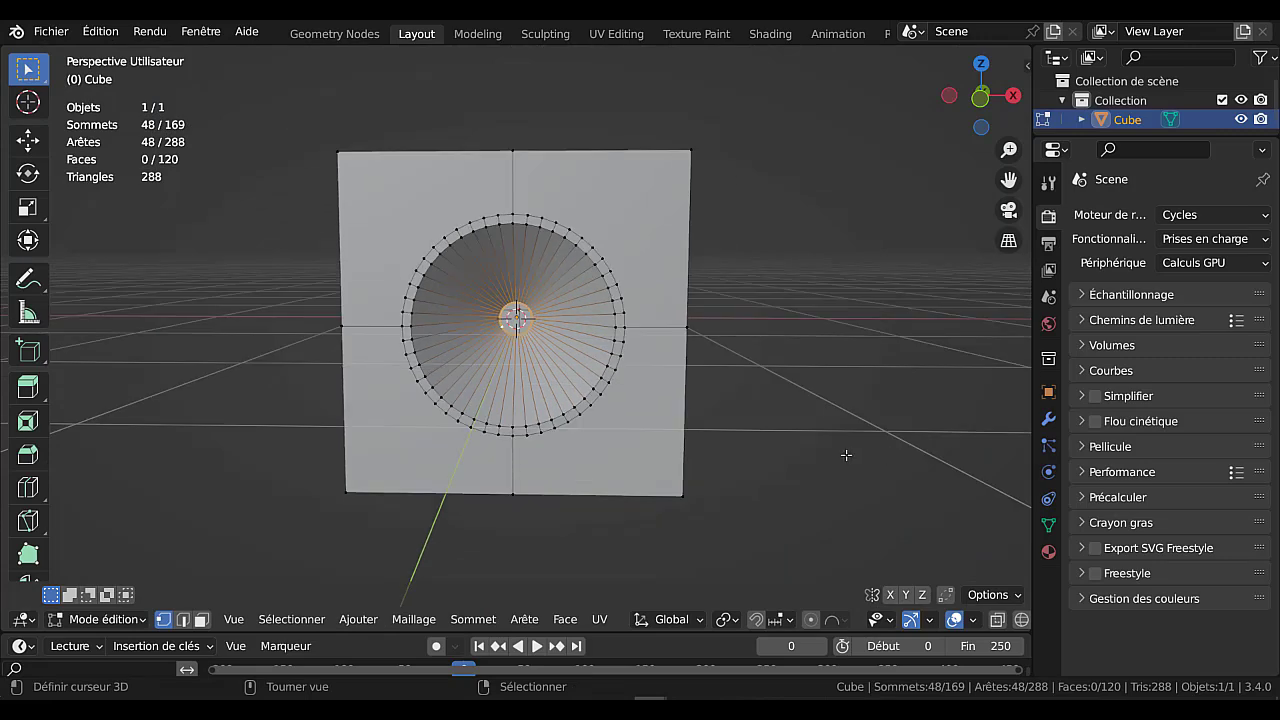
key(Tab)
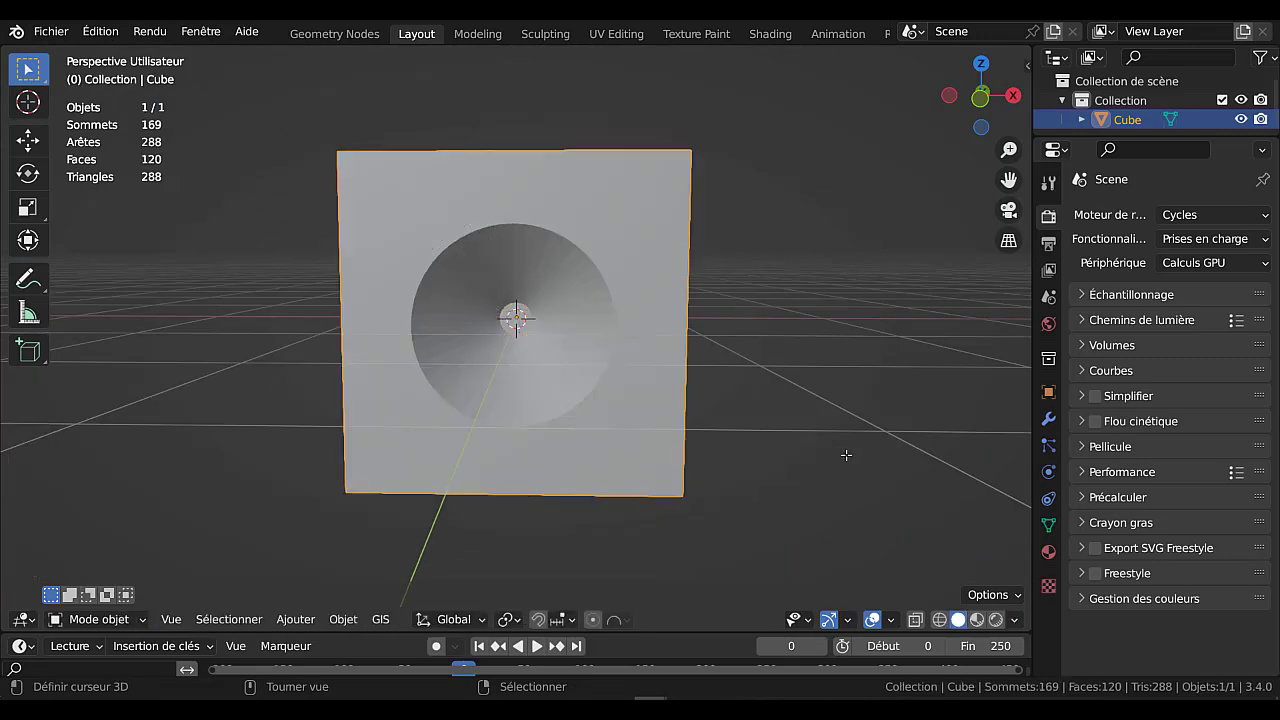
click(286, 622)
mouse_move(350, 597)
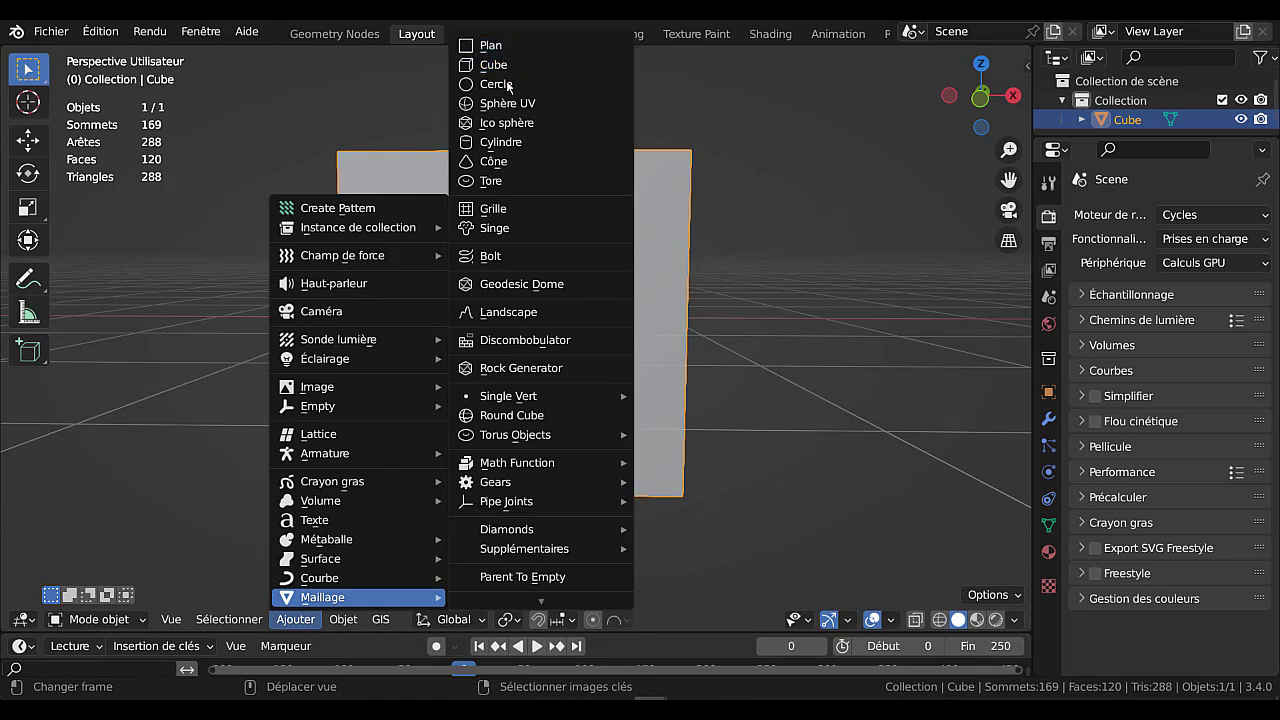
click(506, 106)
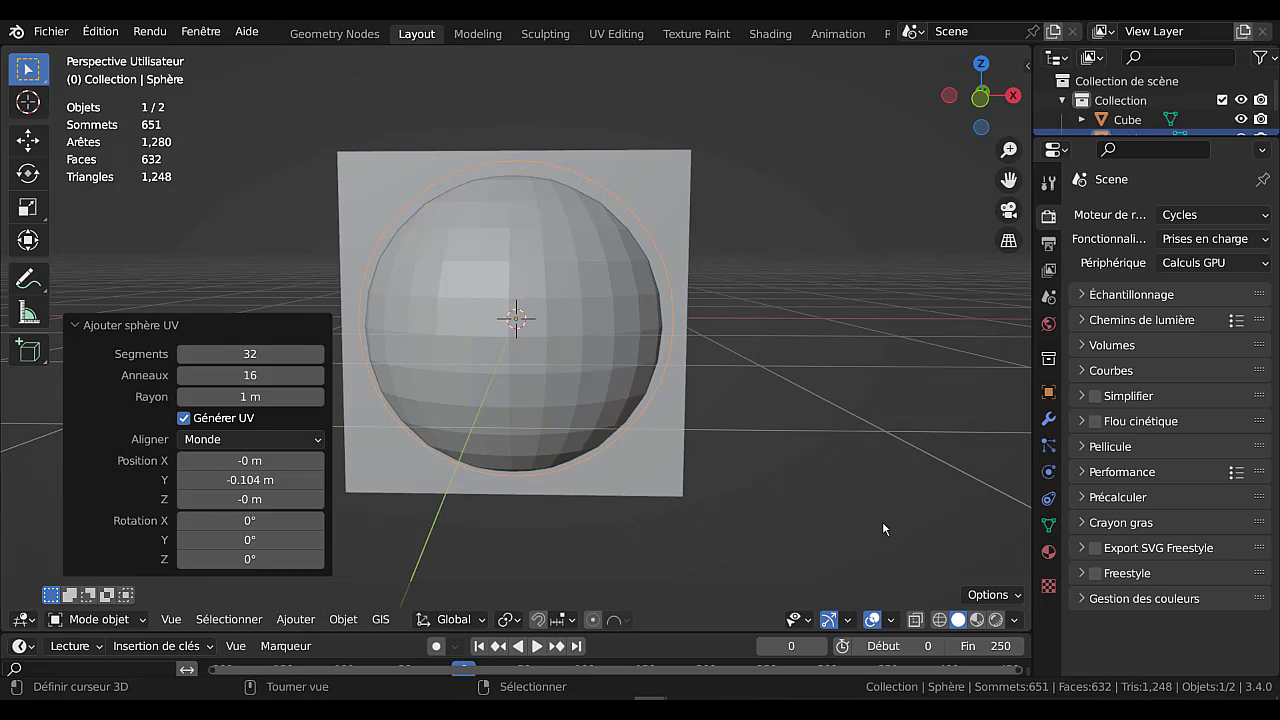
Scale the sphere down to 0.149 so it covers the cone's central opening.
key(s)
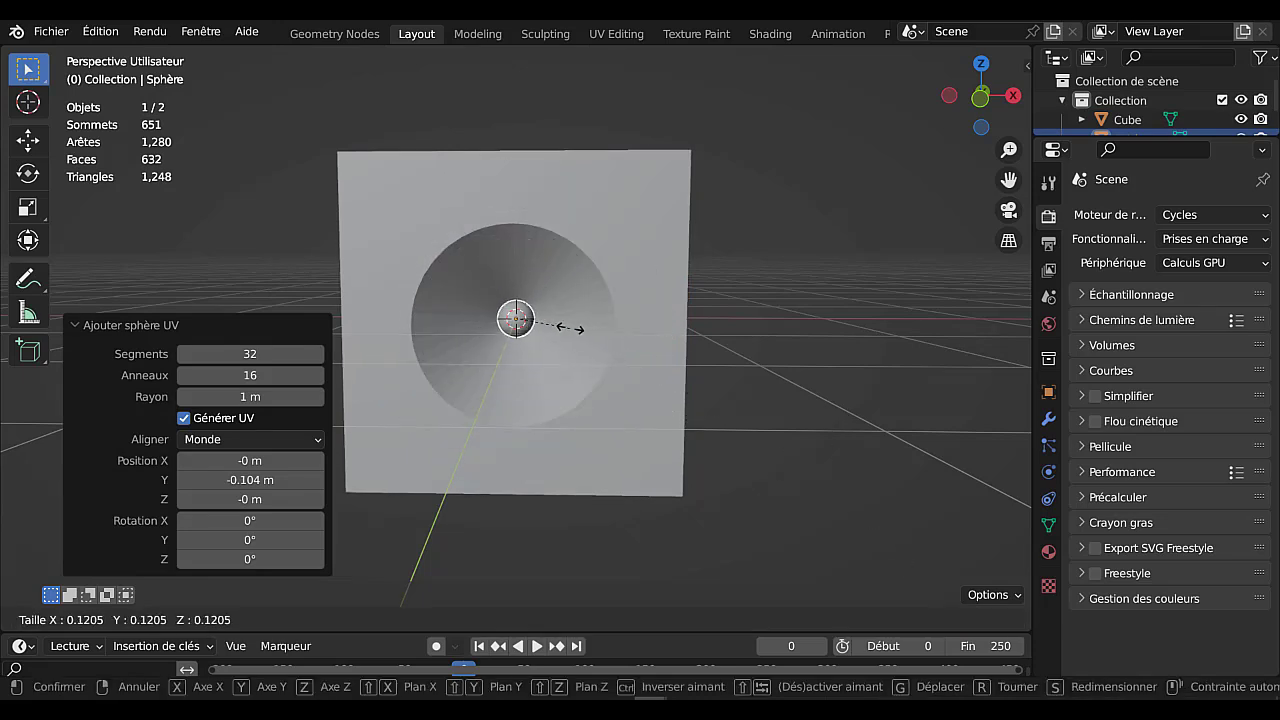
click(572, 380)
scroll(572, 380, up, 7)
scroll(590, 388, down, 1)
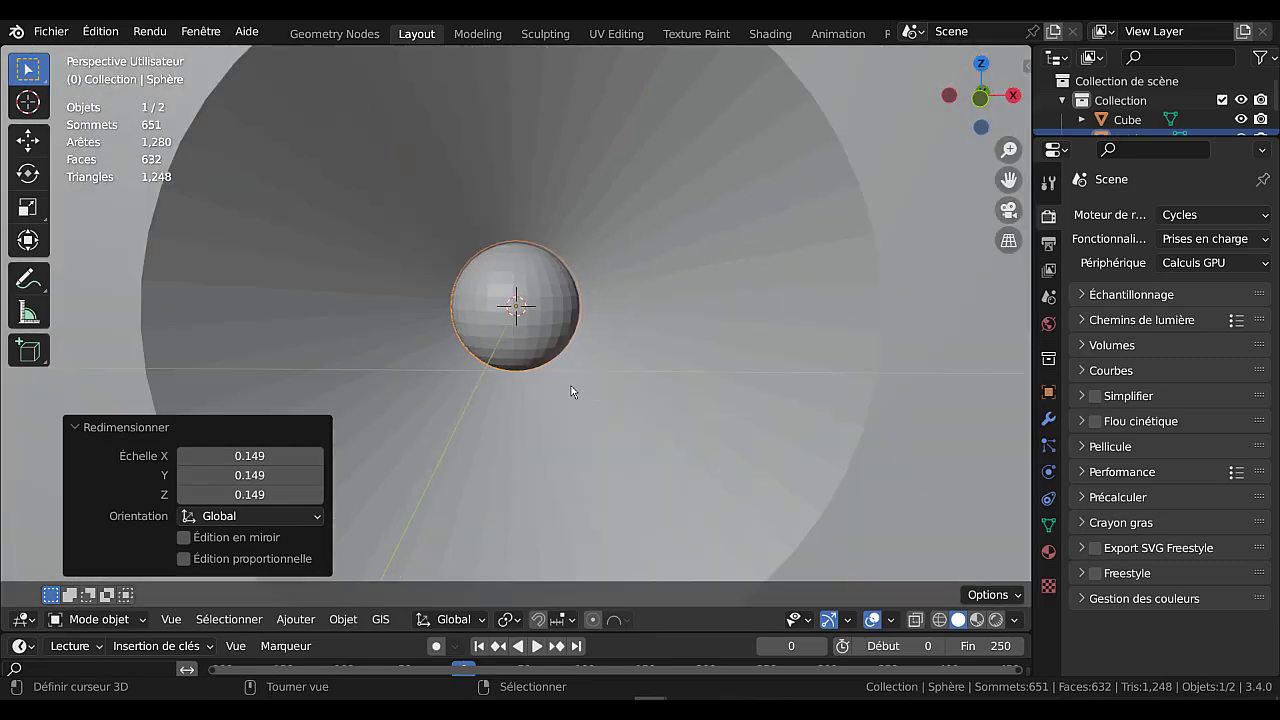
right_click(607, 395)
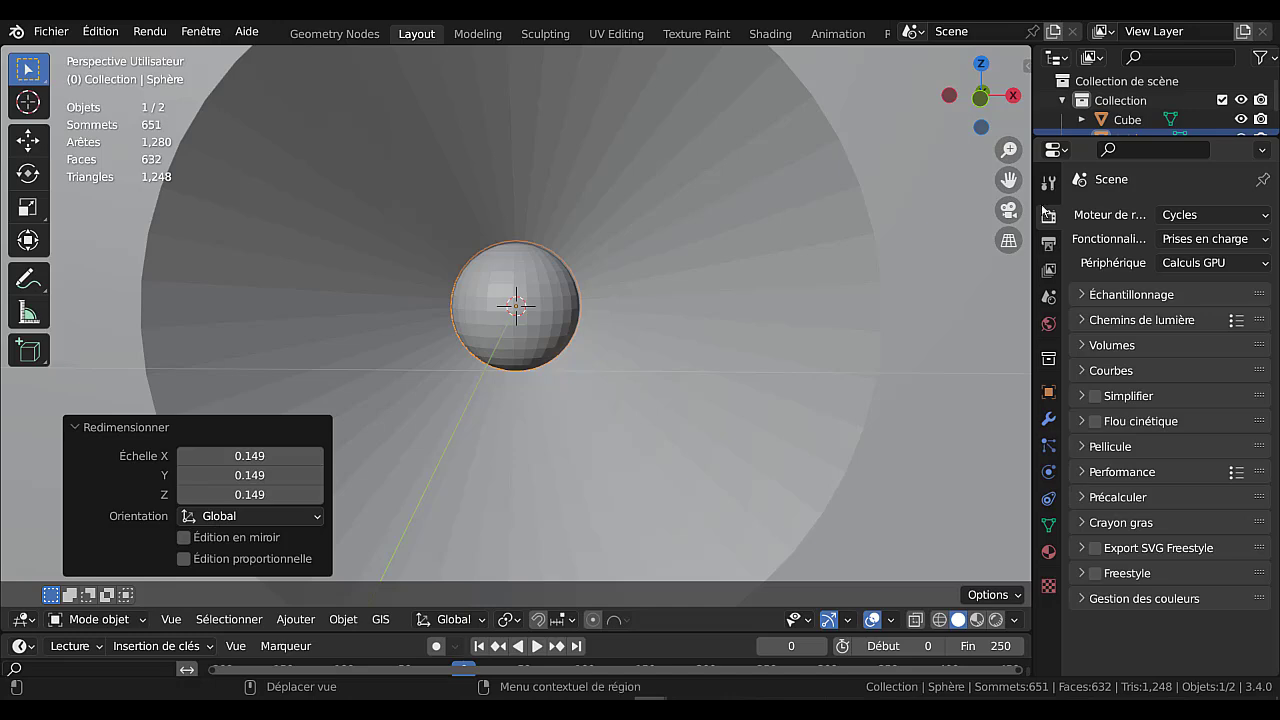
Switch the render engine to Eevee and enable ambient occlusion, bloom and screen space reflections.
click(1200, 217)
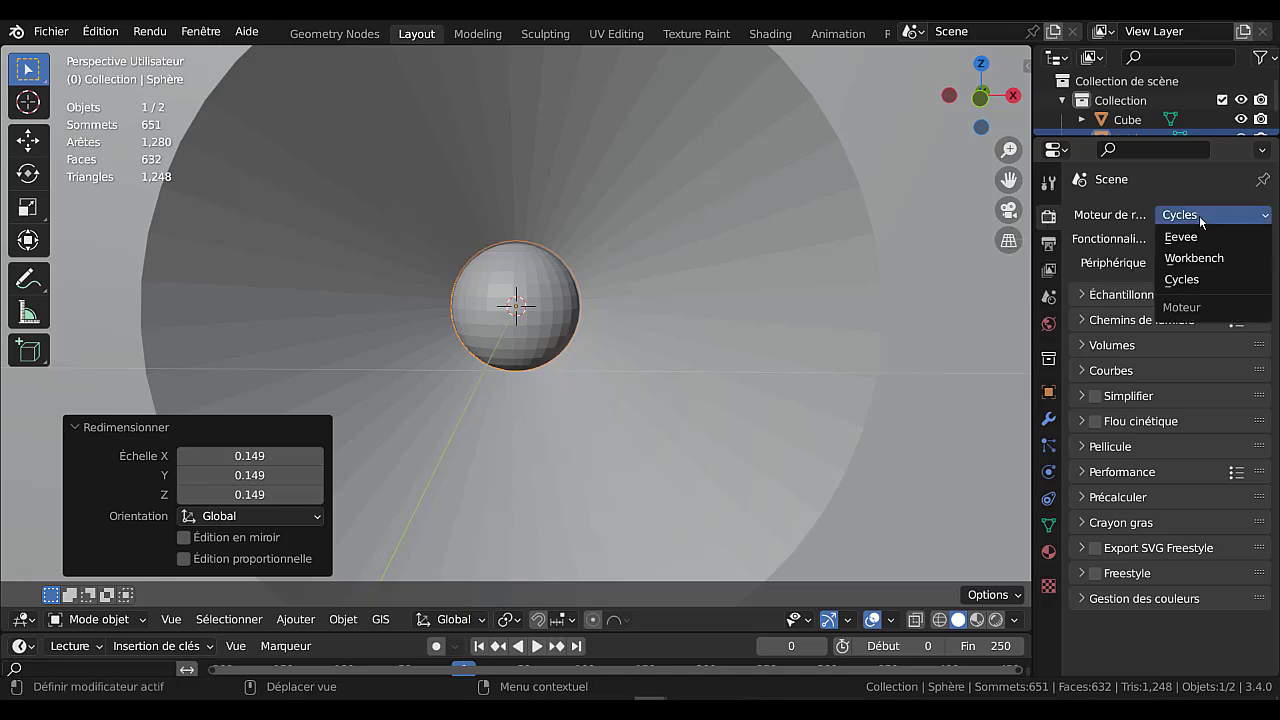
click(1195, 238)
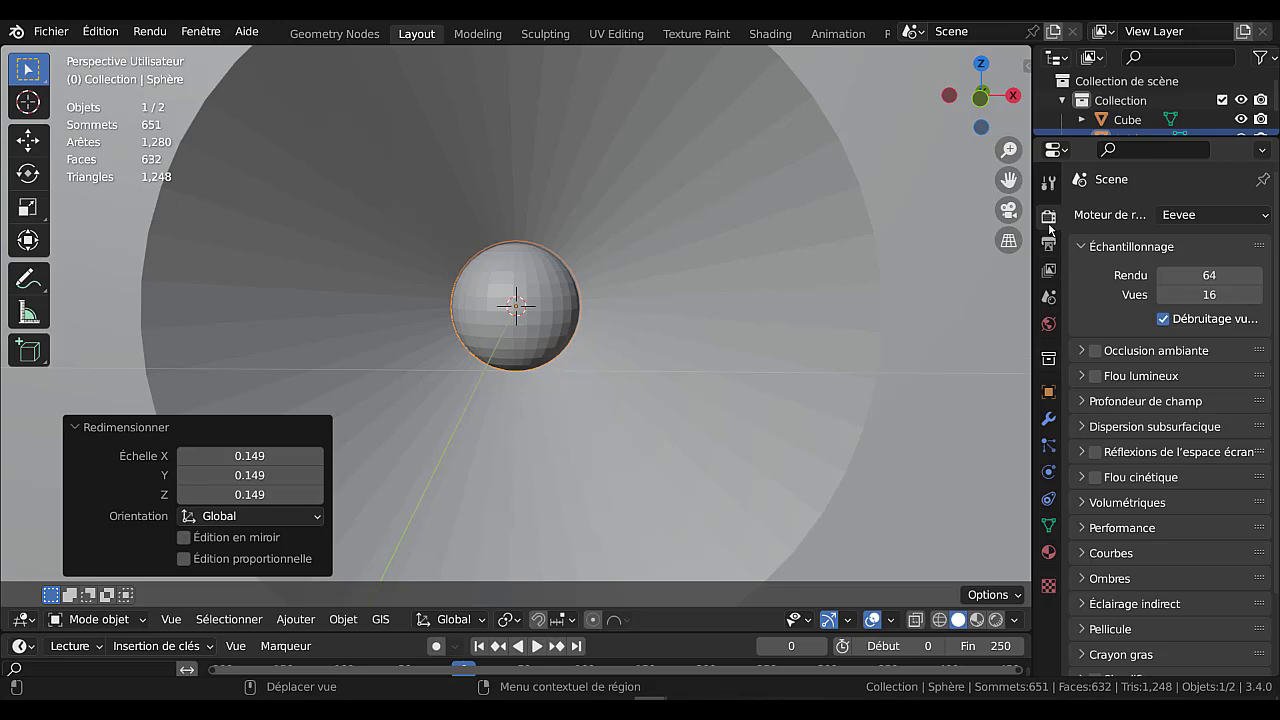
click(1095, 351)
click(1096, 377)
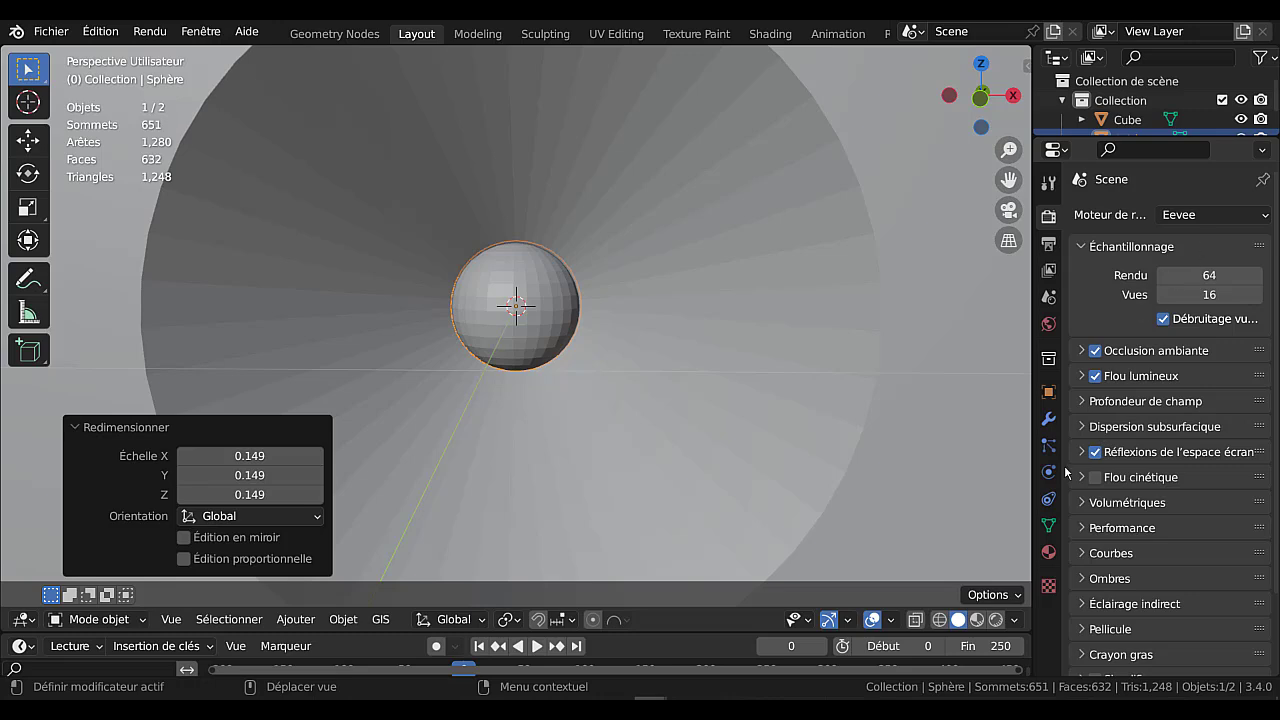
Shade the sphere's faces smooth and enable Auto Smooth at 30° in its normals settings.
click(1048, 525)
scroll(1167, 492, down, 3)
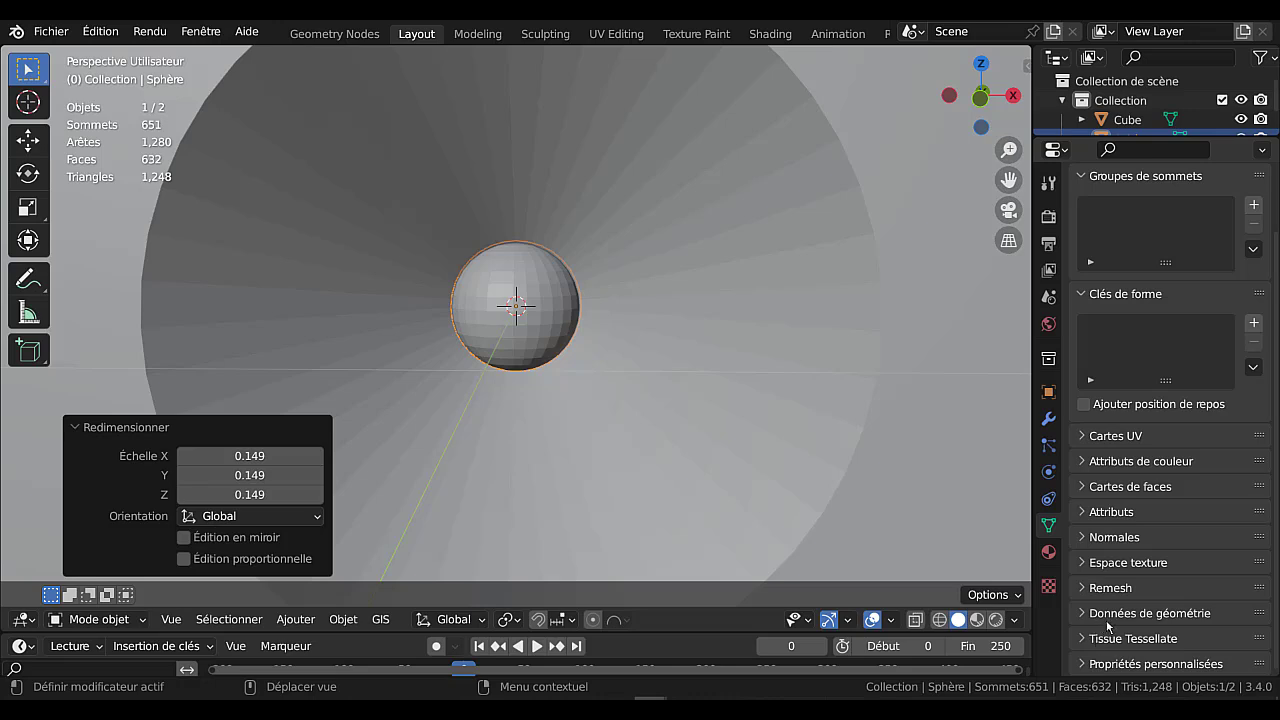
click(1108, 540)
click(1155, 567)
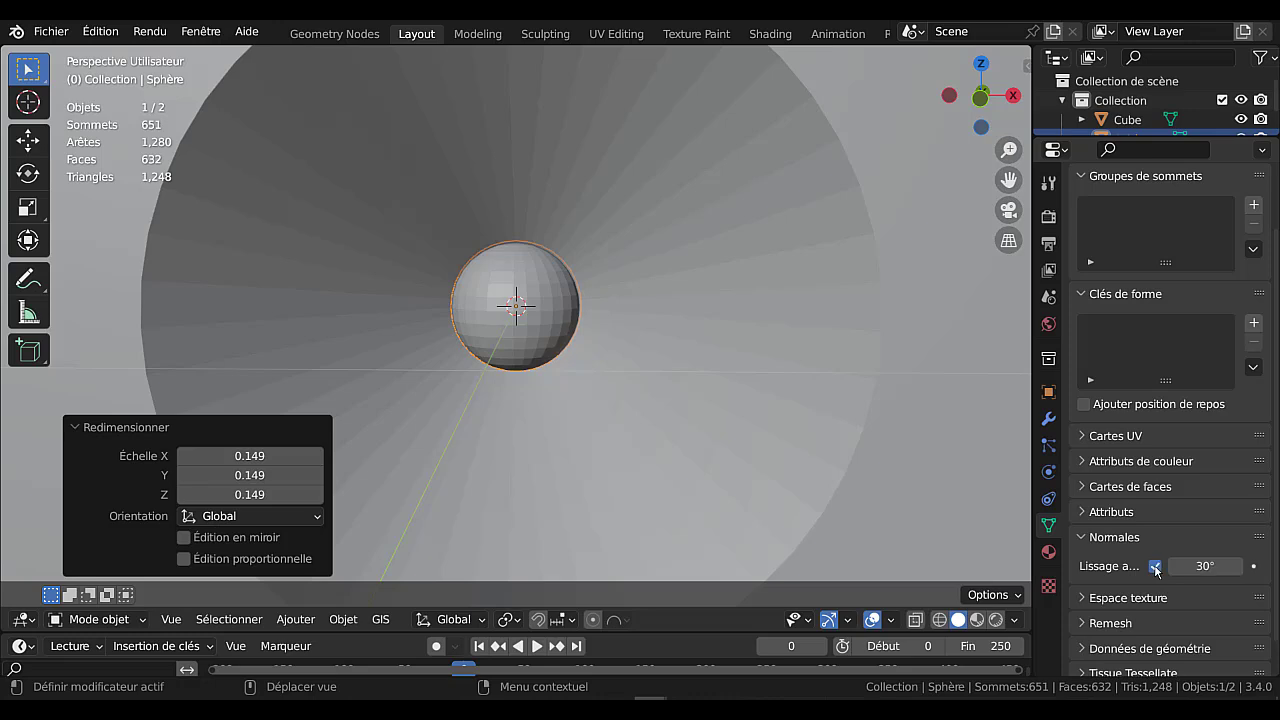
click(1155, 567)
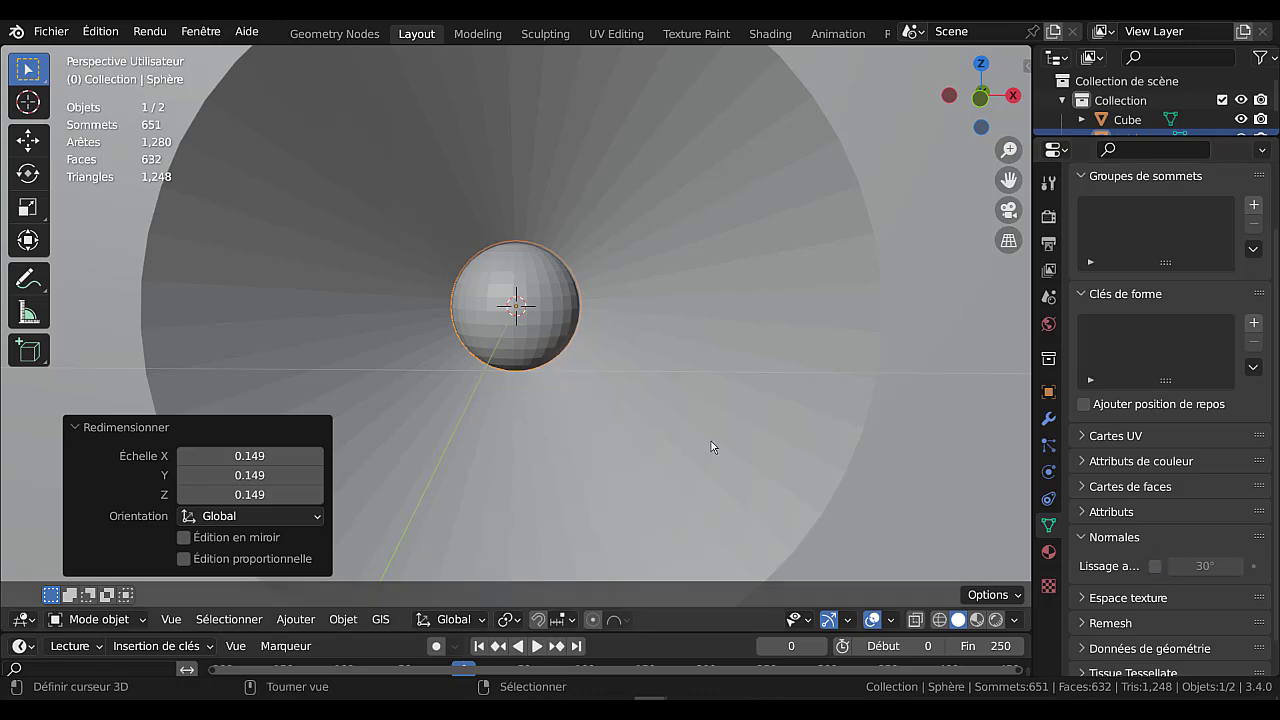
key(Tab)
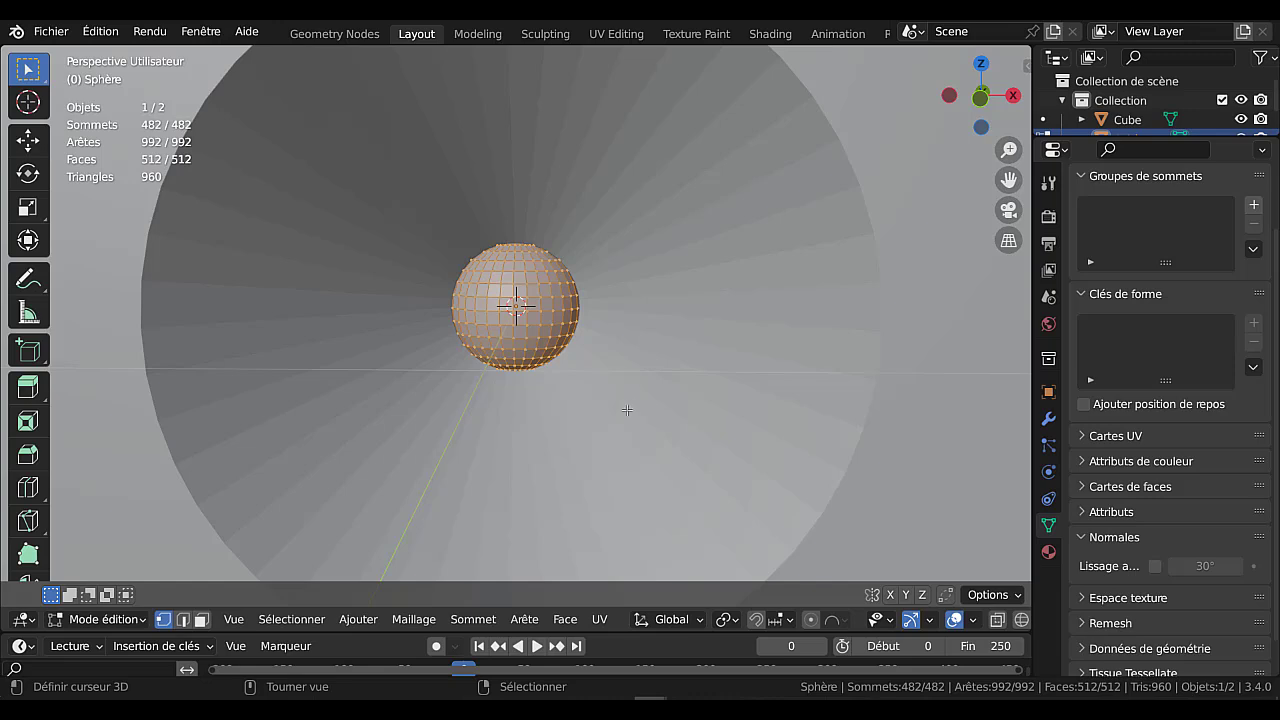
click(565, 619)
key(Tab)
middle_drag(607, 262, 807, 461)
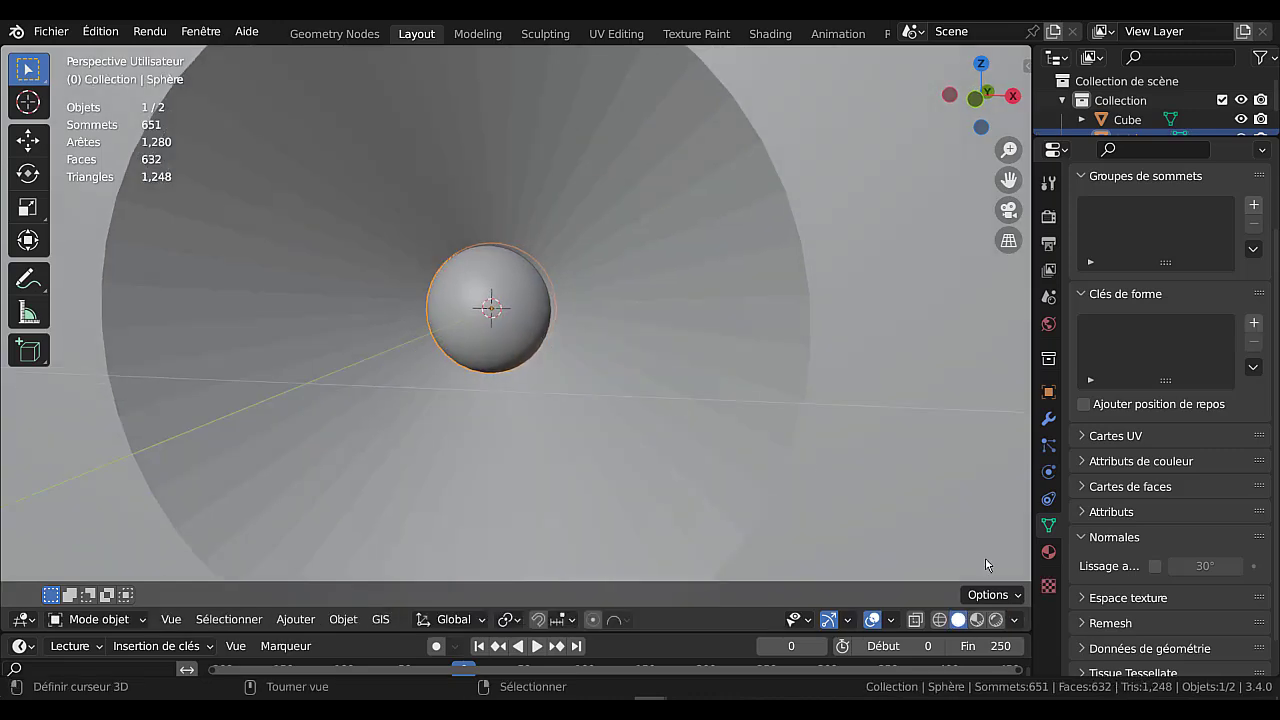
click(1155, 566)
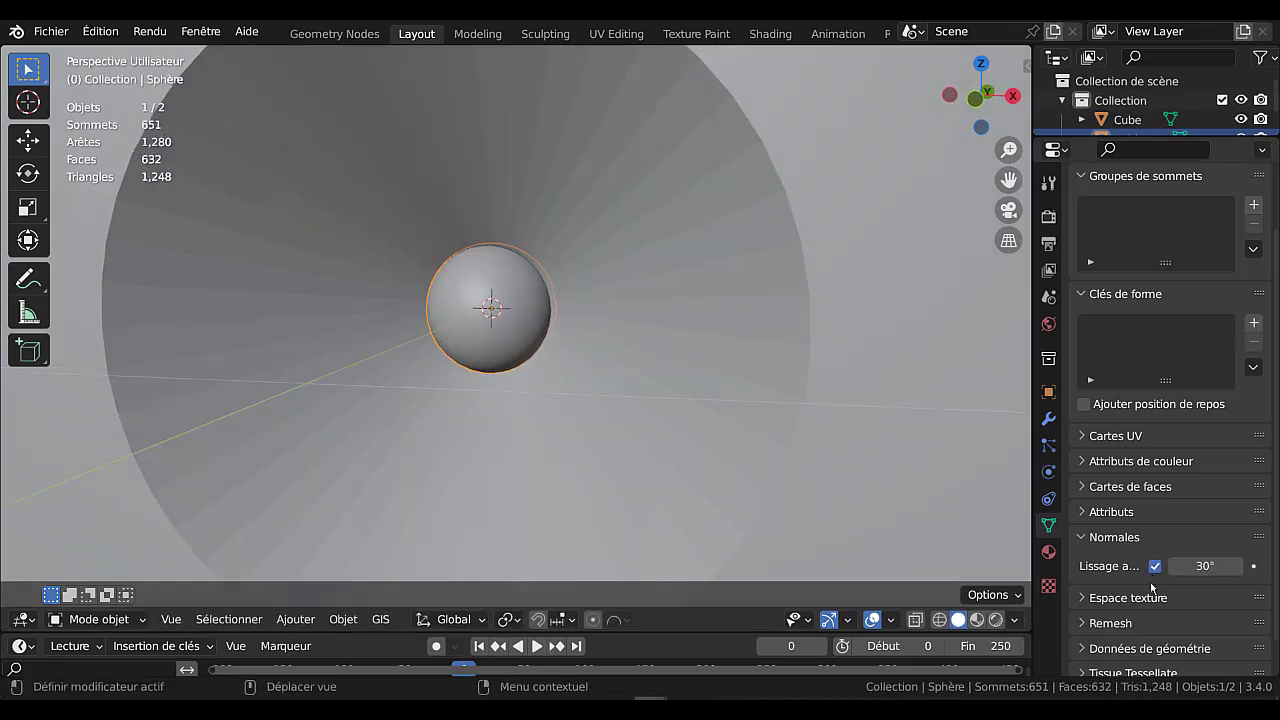
scroll(791, 460, up, 3)
middle_drag(655, 383, 565, 424)
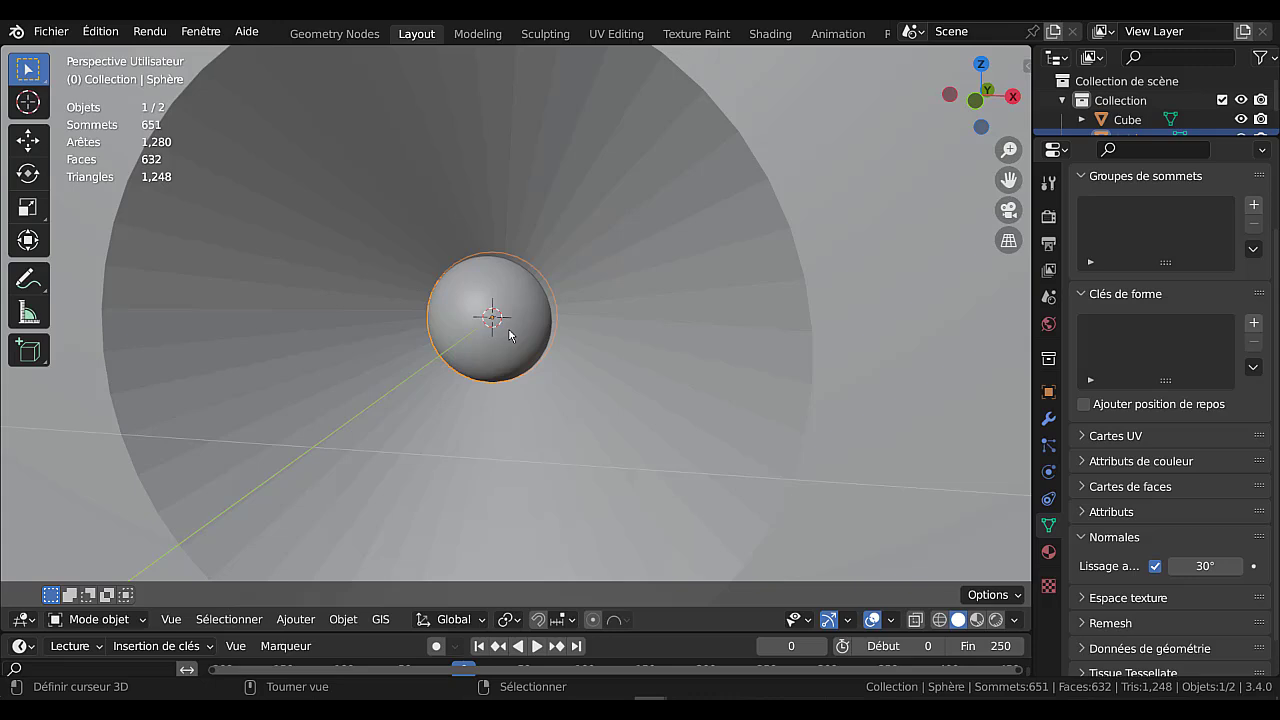
Merge the sphere into the speaker cabinet with a Boolean union, keeping the cabinet as the active object.
scroll(509, 335, down, 4)
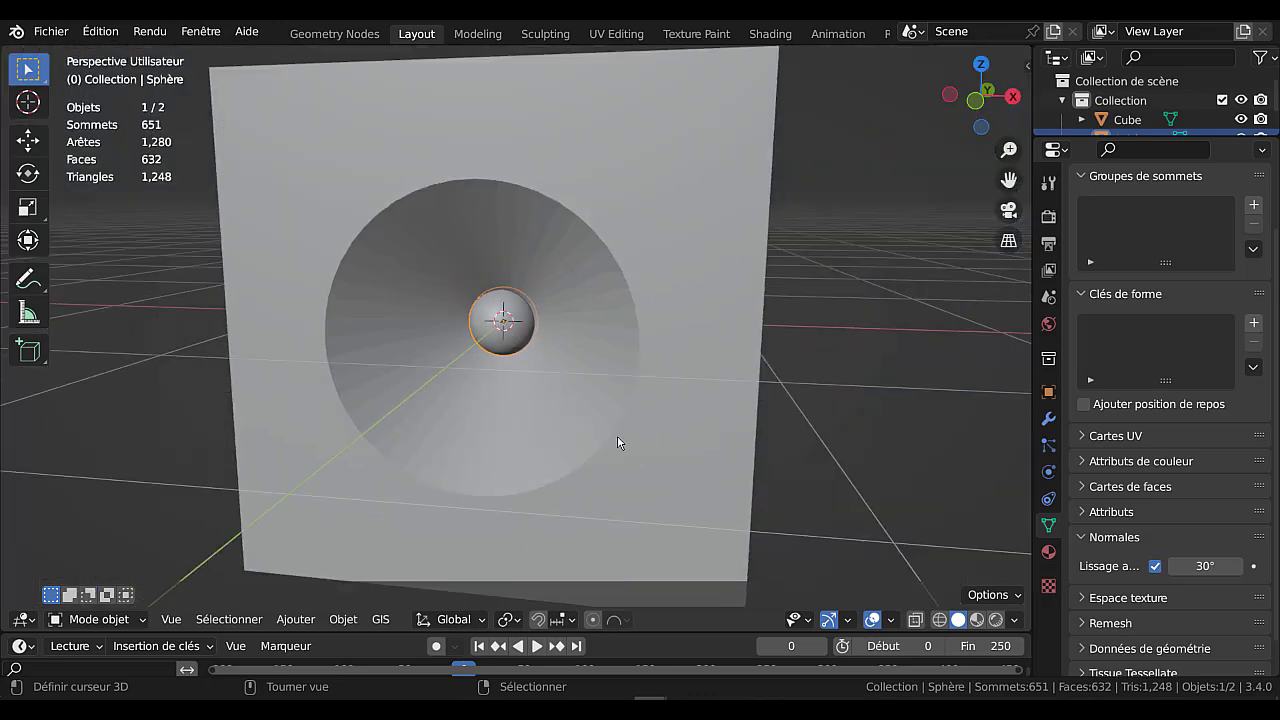
shift+click(711, 321)
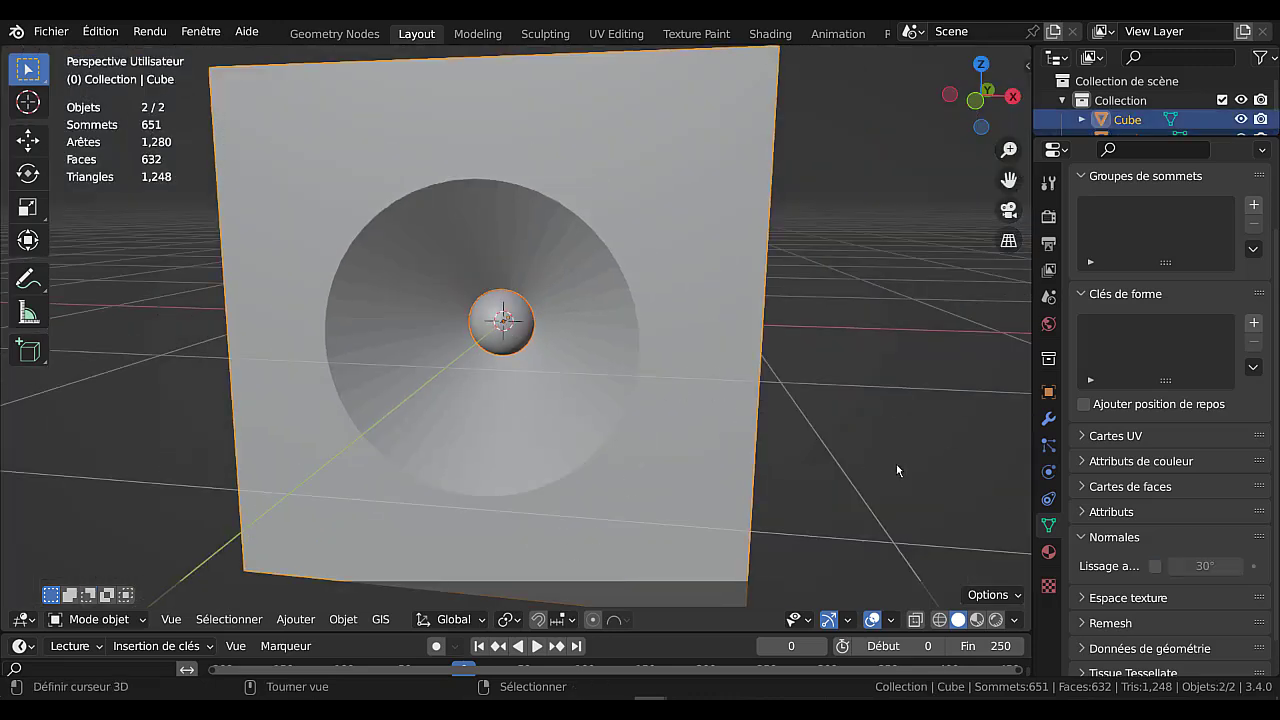
key(shift)
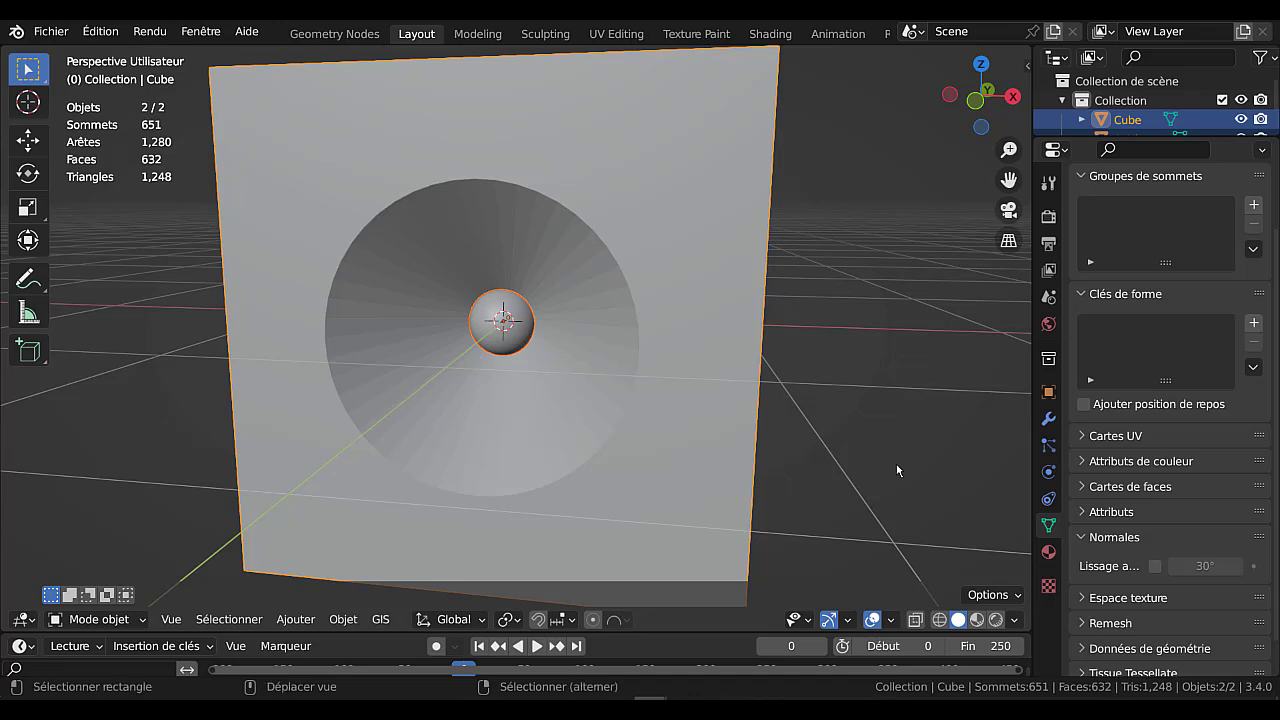
key(ctrl)
key(ctrl+shift+KP_Add)
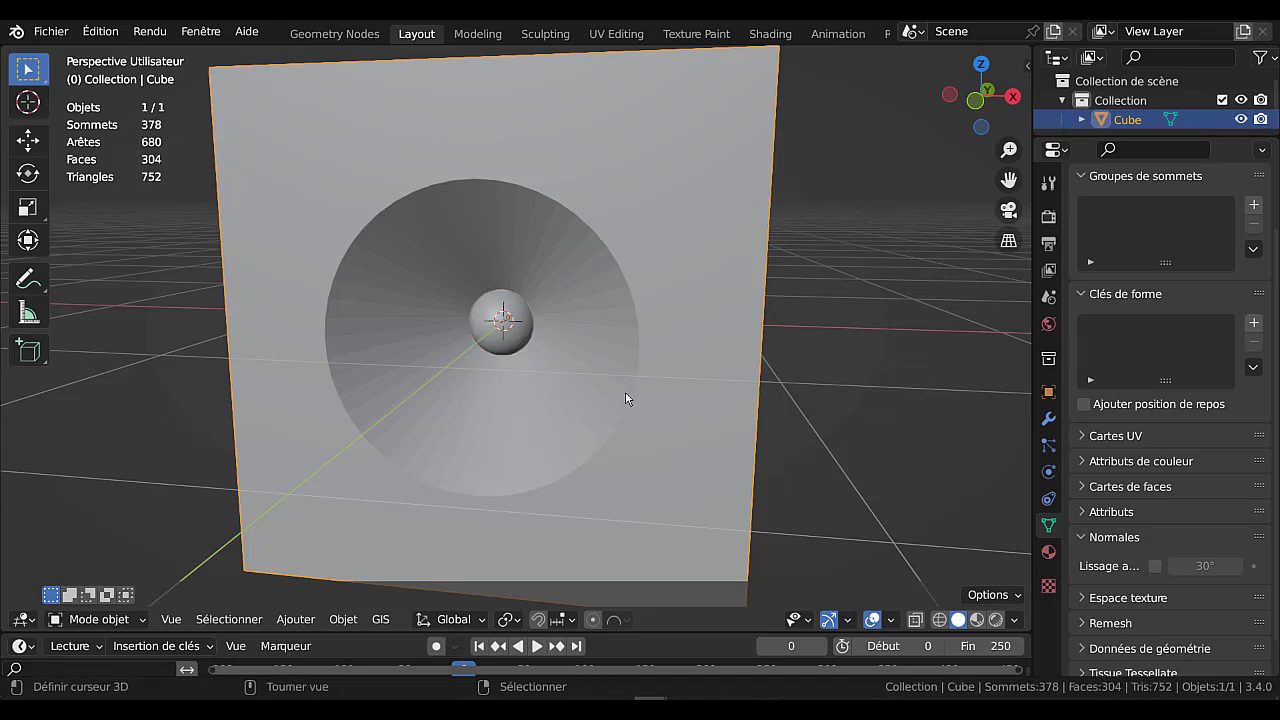
Examine the merged dome and cone mesh in Edit Mode from the side and front with X-ray enabled.
middle_drag(551, 368, 512, 397)
key(Tab)
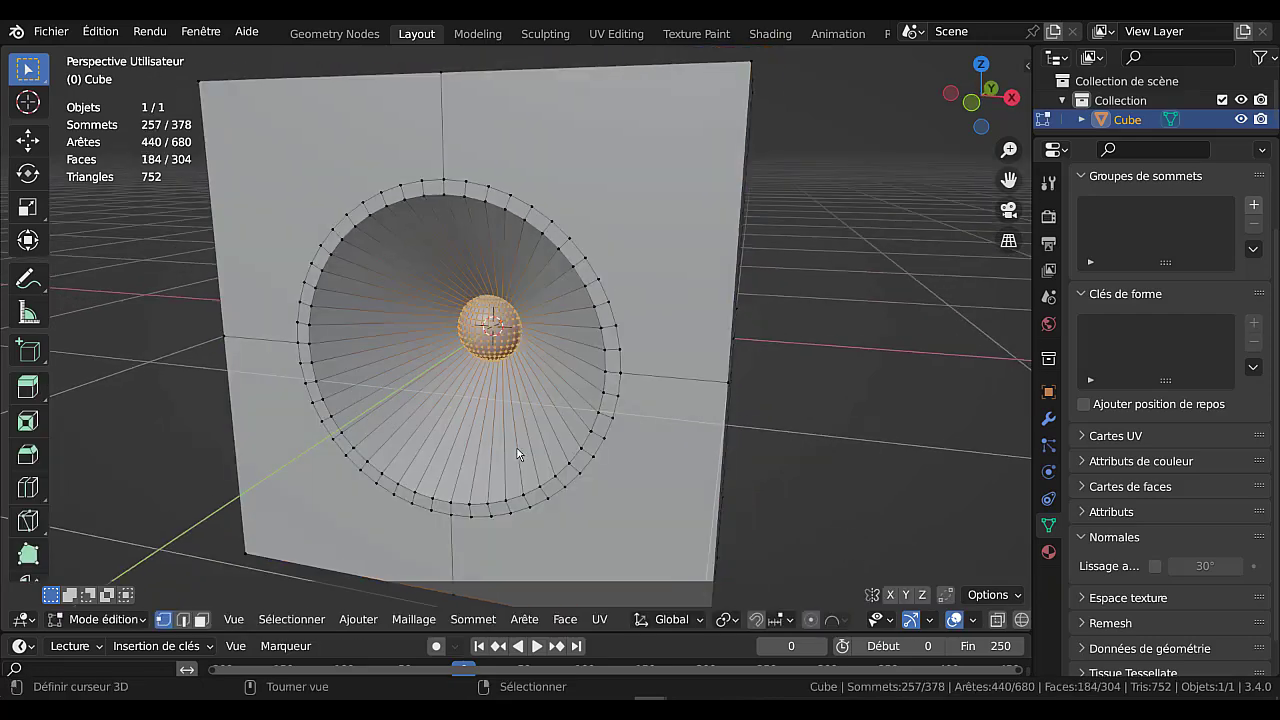
scroll(532, 459, up, 4)
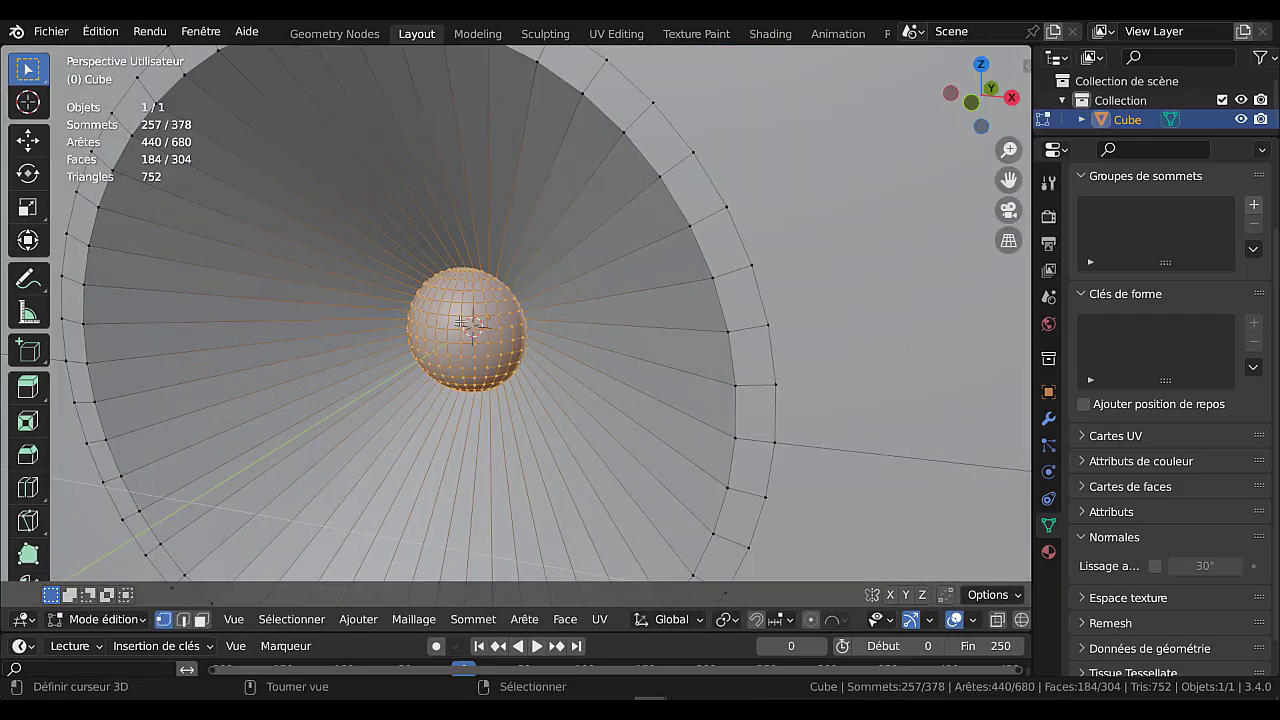
middle_drag(542, 394, 379, 358)
key(alt+z)
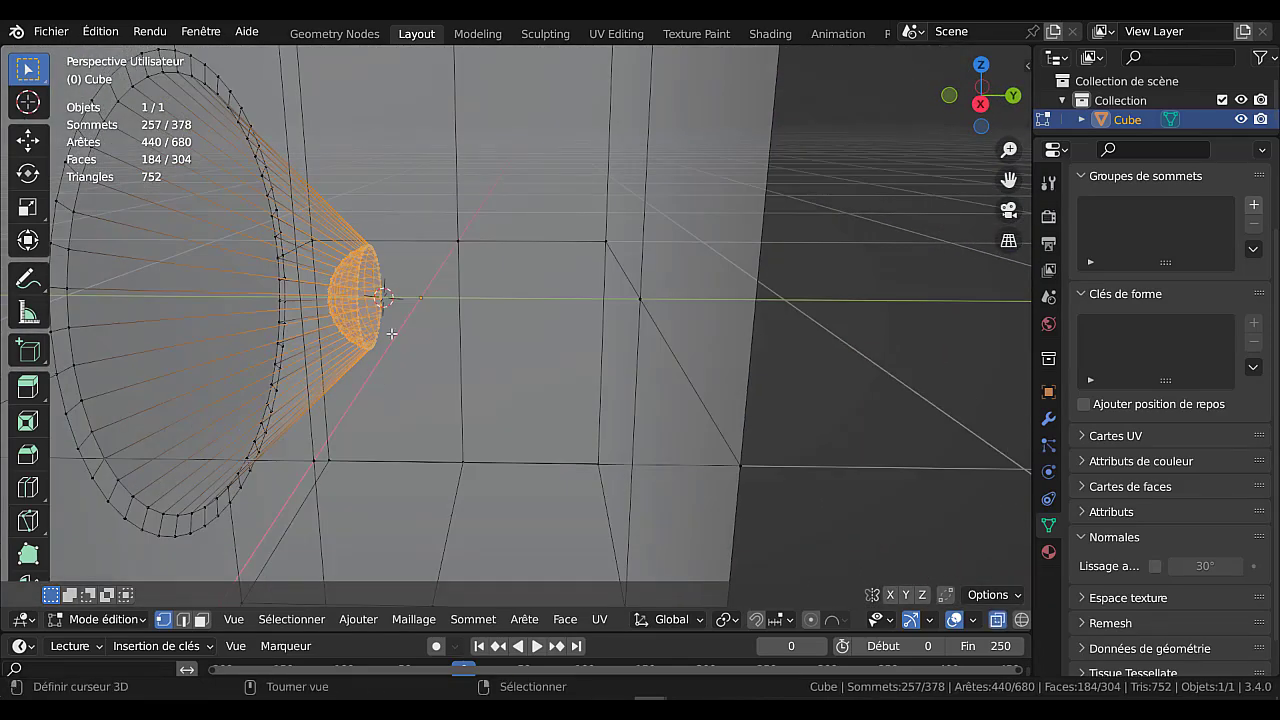
middle_drag(358, 399, 611, 375)
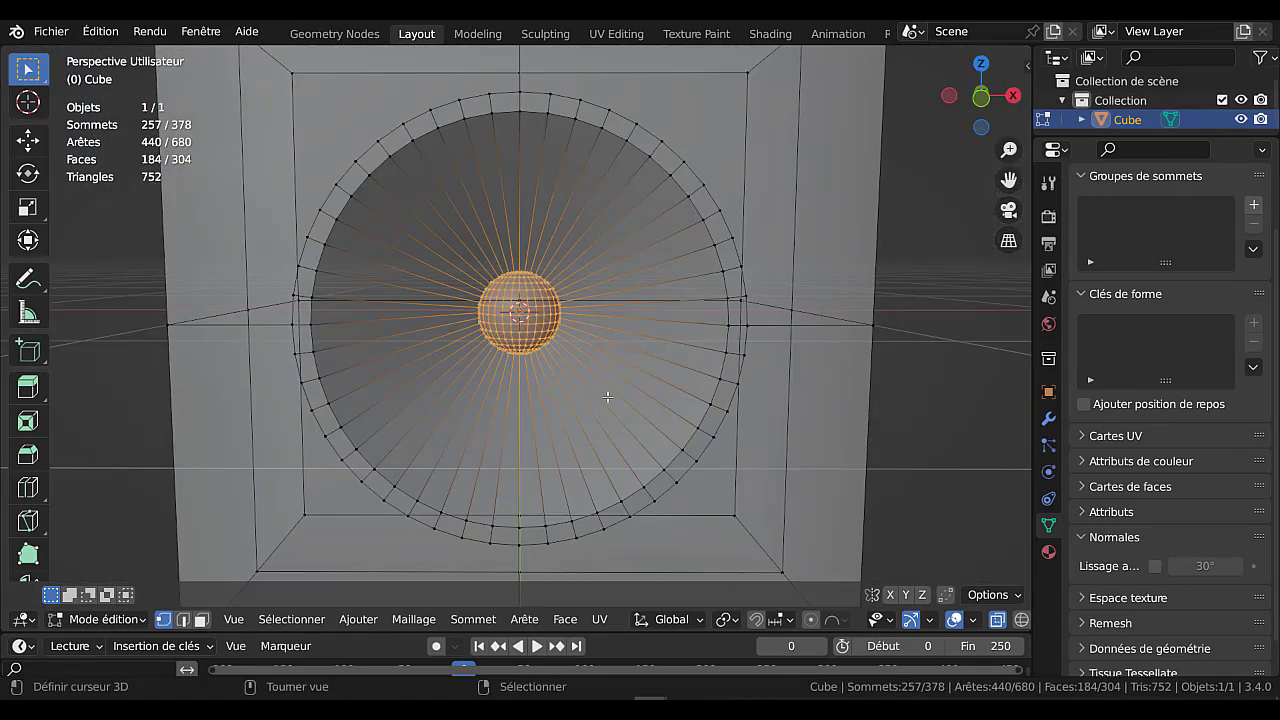
key(Tab)
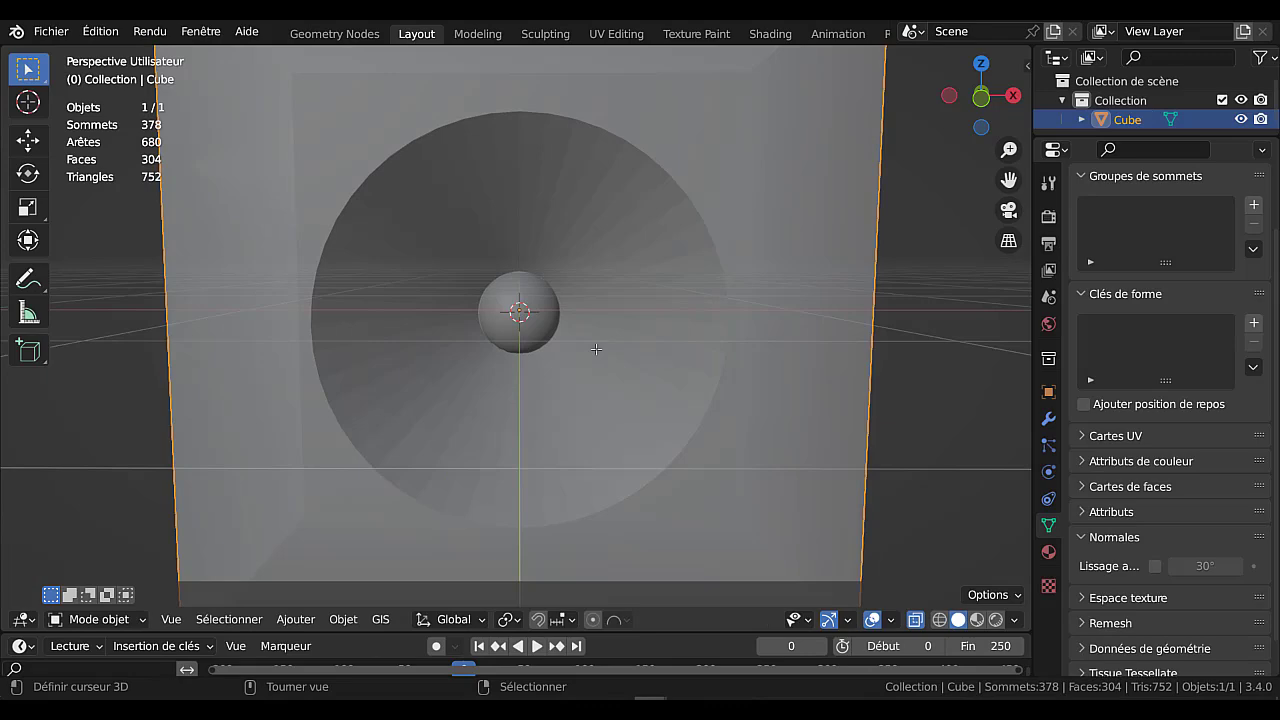
key(Tab)
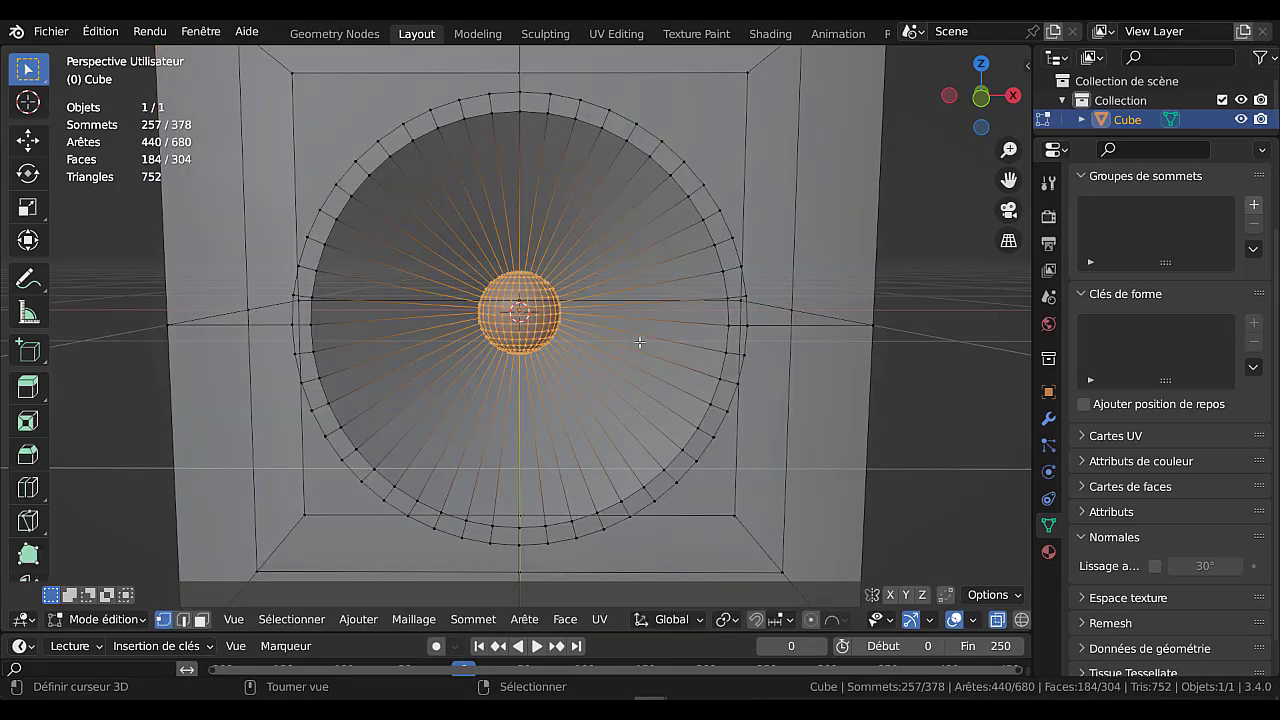
Switch to face selection, clear the current selection and turn off X-ray on the cabinet mesh.
click(201, 619)
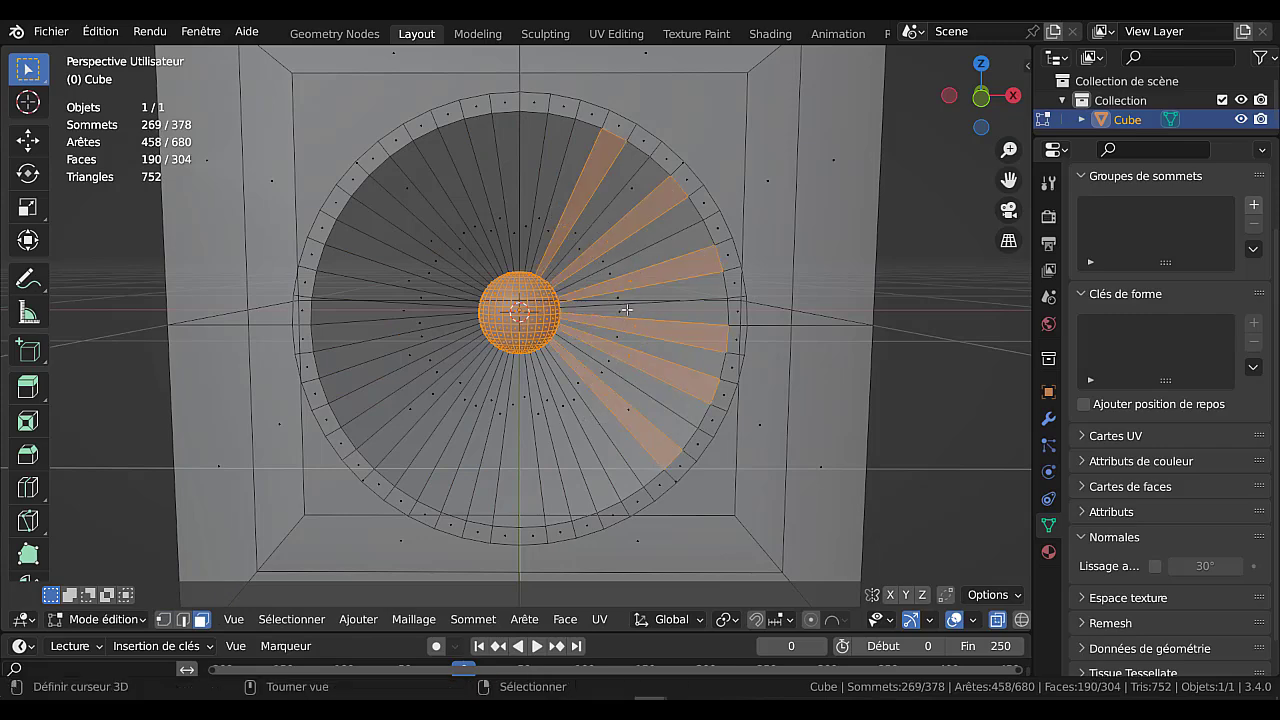
click(648, 359)
key(g)
right_click(638, 336)
right_click(936, 352)
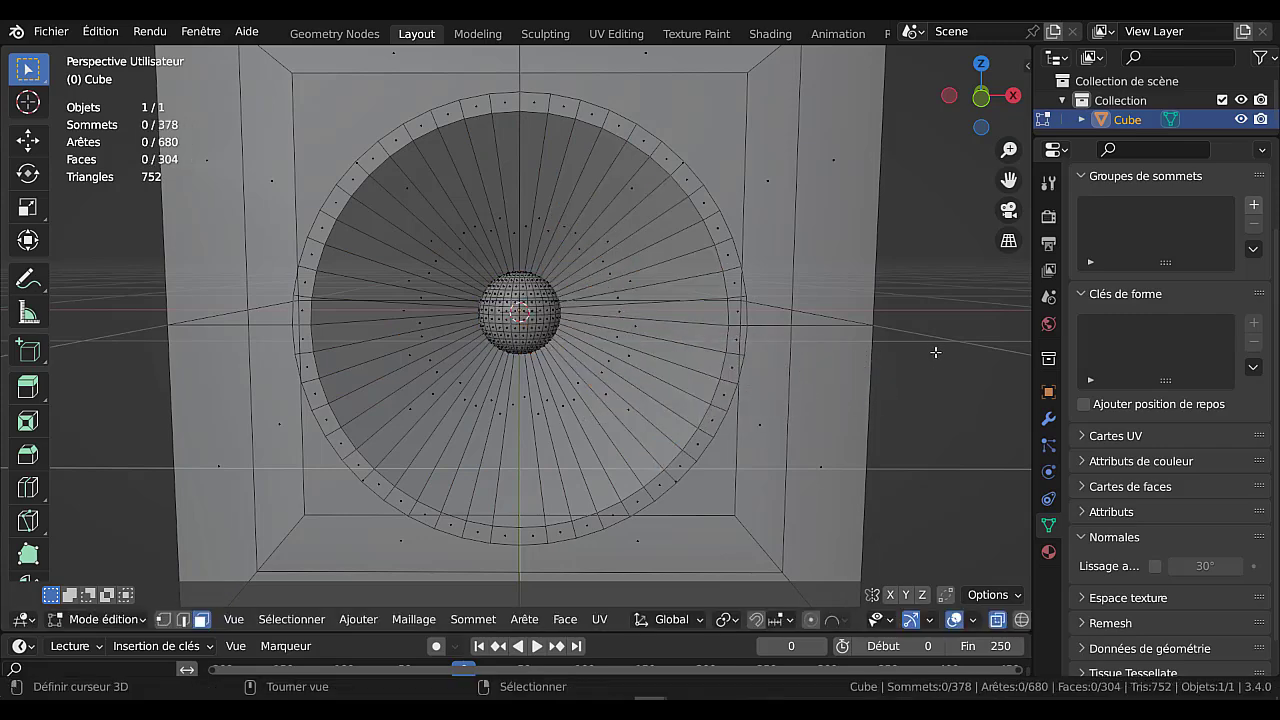
key(c)
mouse_move(560, 434)
mouse_down()
mouse_move(614, 386)
mouse_move(634, 314)
mouse_move(618, 378)
mouse_move(545, 150)
mouse_move(410, 280)
mouse_move(610, 228)
mouse_move(609, 271)
mouse_move(557, 220)
mouse_move(422, 346)
mouse_move(540, 412)
mouse_up()
right_click(584, 420)
key(alt+a)
key(alt+z)
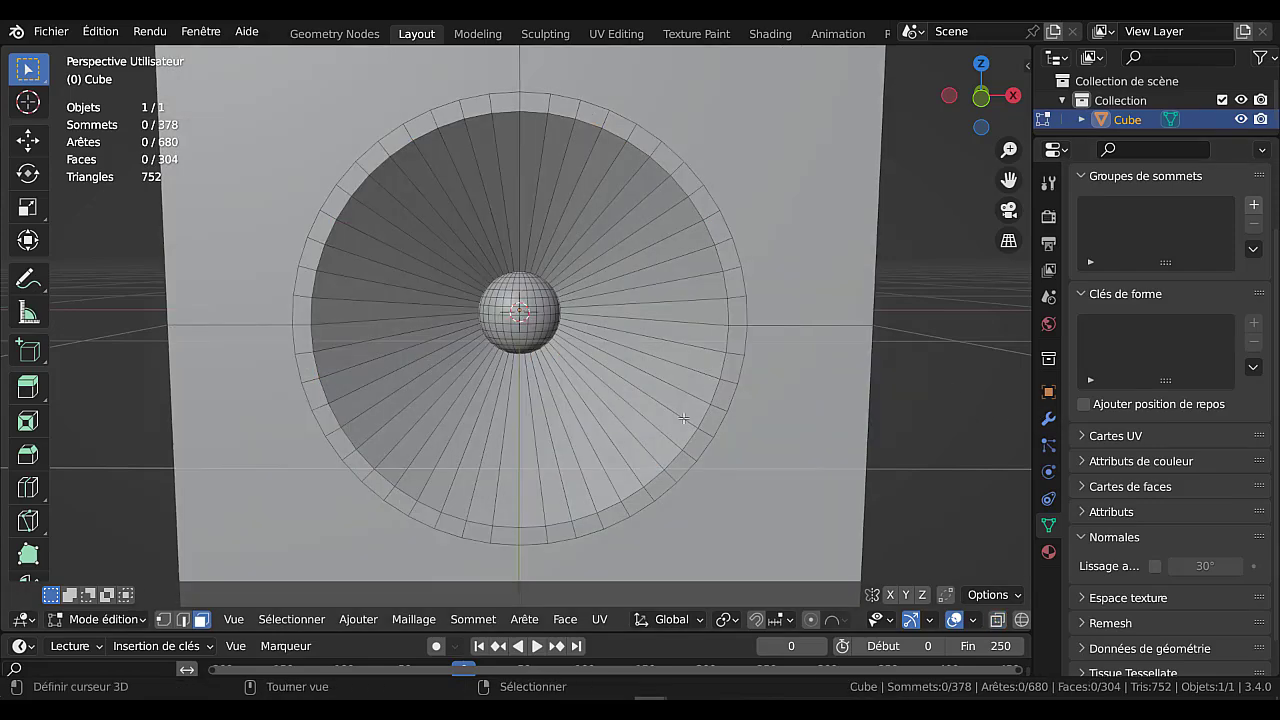
Shade all inner faces of the speaker cone smooth and enable Auto Smooth at 30° for the cabinet mesh.
key(c)
mouse_move(472, 450)
mouse_down()
mouse_move(650, 370)
mouse_move(500, 206)
mouse_move(411, 334)
mouse_move(480, 406)
mouse_up()
key(Escape)
scroll(946, 406, down, 1)
middle_drag(908, 407, 908, 409)
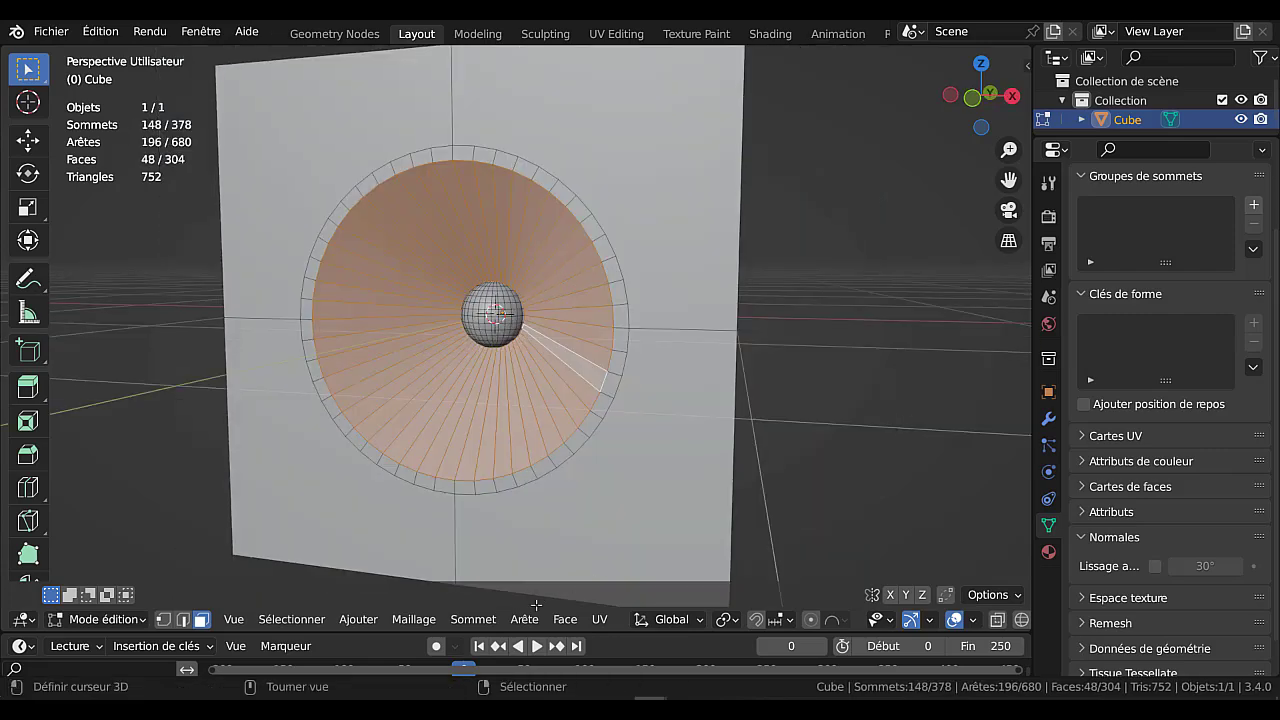
click(565, 619)
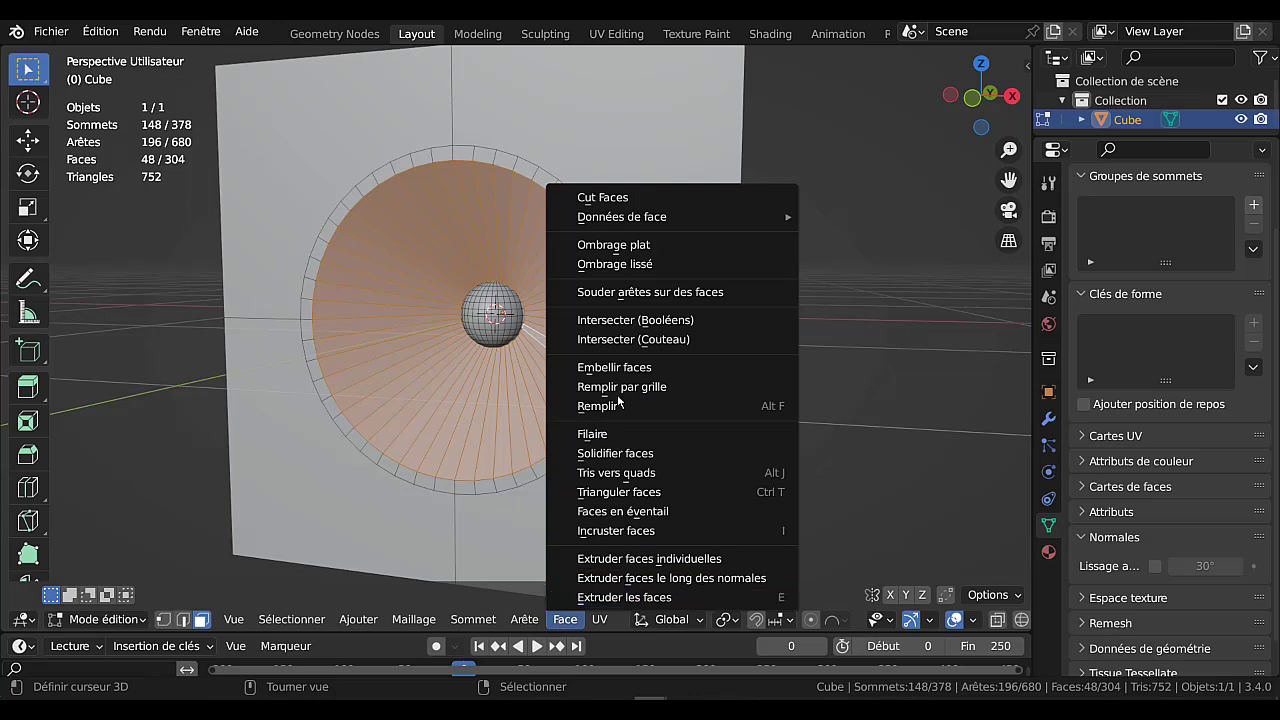
click(626, 265)
key(Tab)
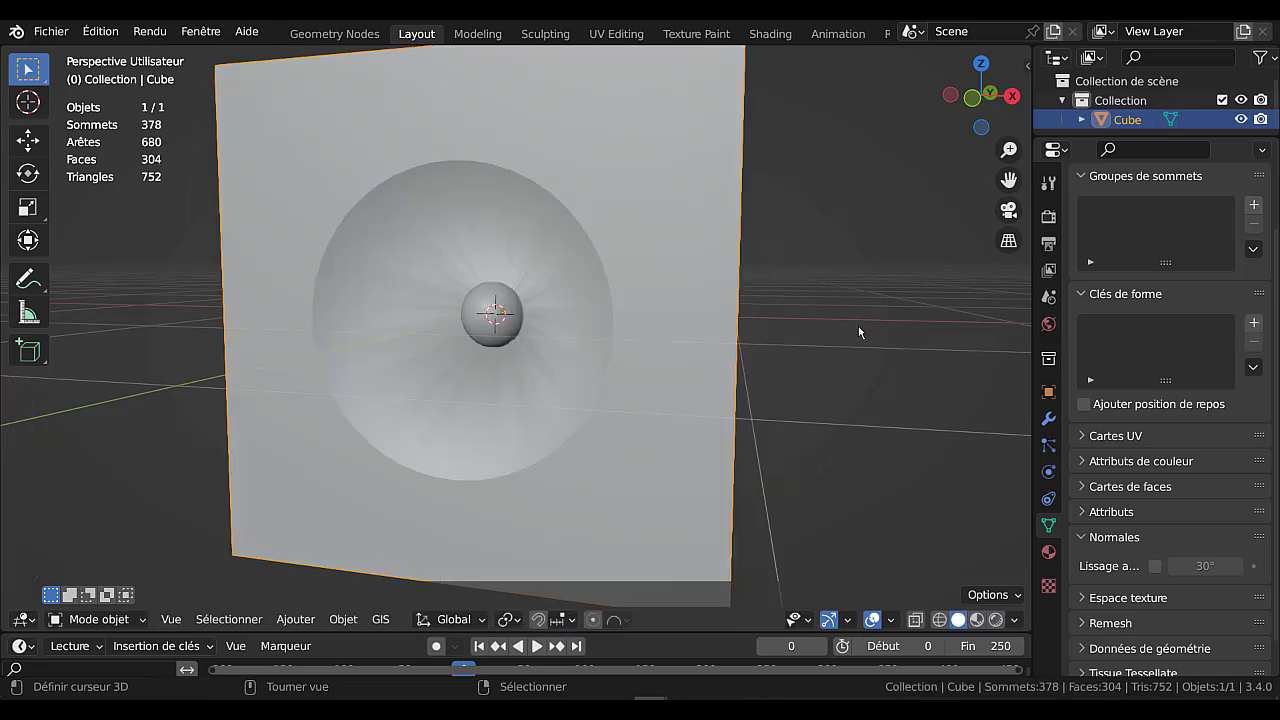
click(1157, 567)
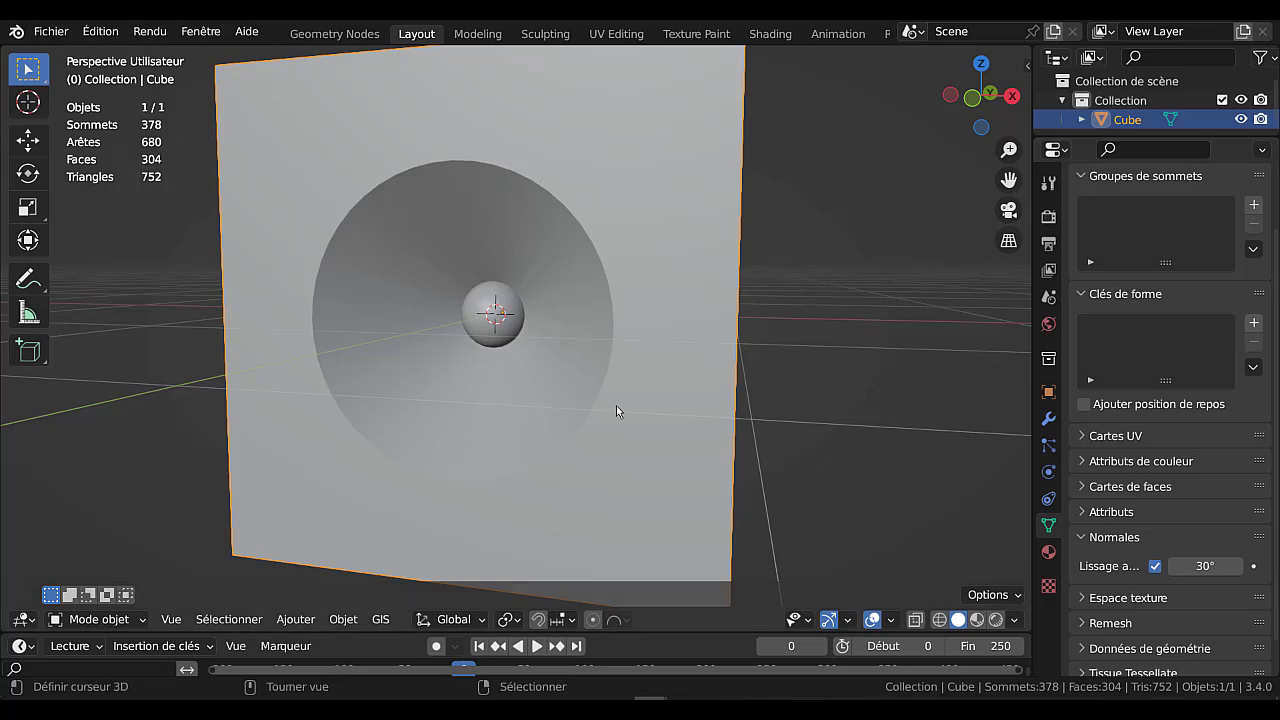
Extrude the ring of faces around the cone's opening about 0.04 m outward from the cabinet front.
key(Tab)
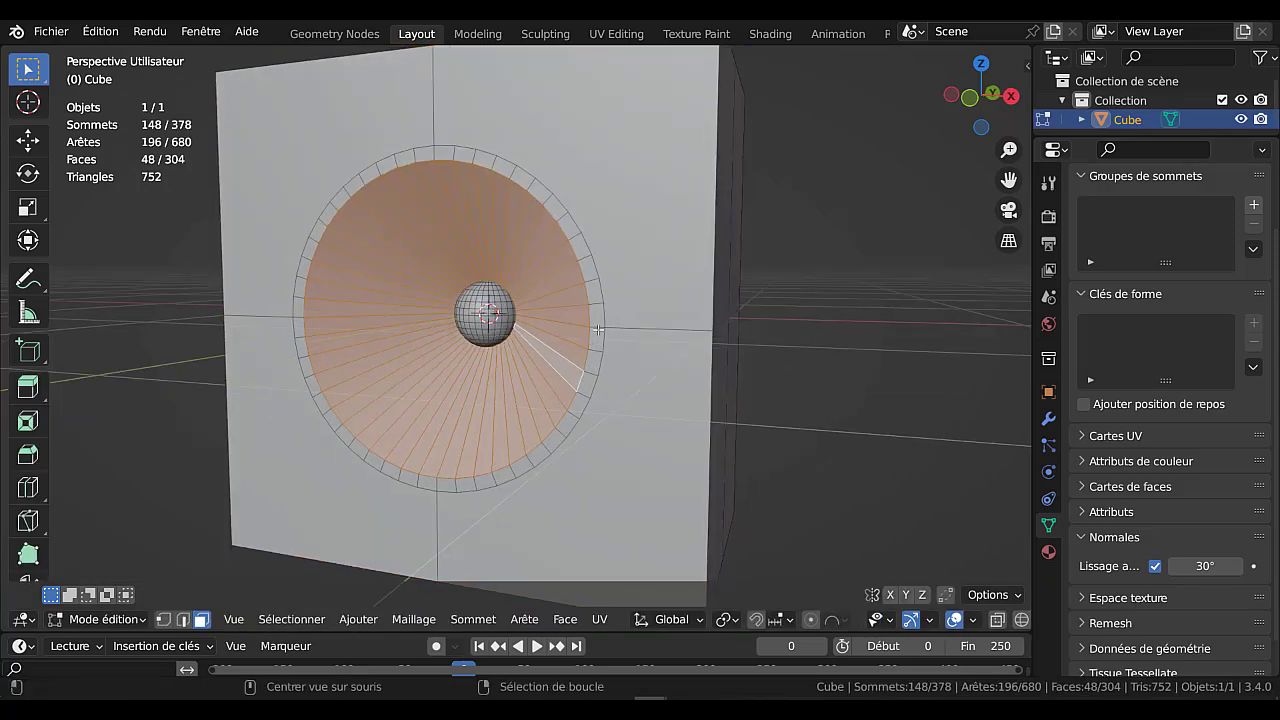
alt+click(603, 419)
mouse_move(607, 418)
middle_down()
mouse_move(568, 366)
mouse_move(612, 380)
mouse_move(605, 417)
middle_up()
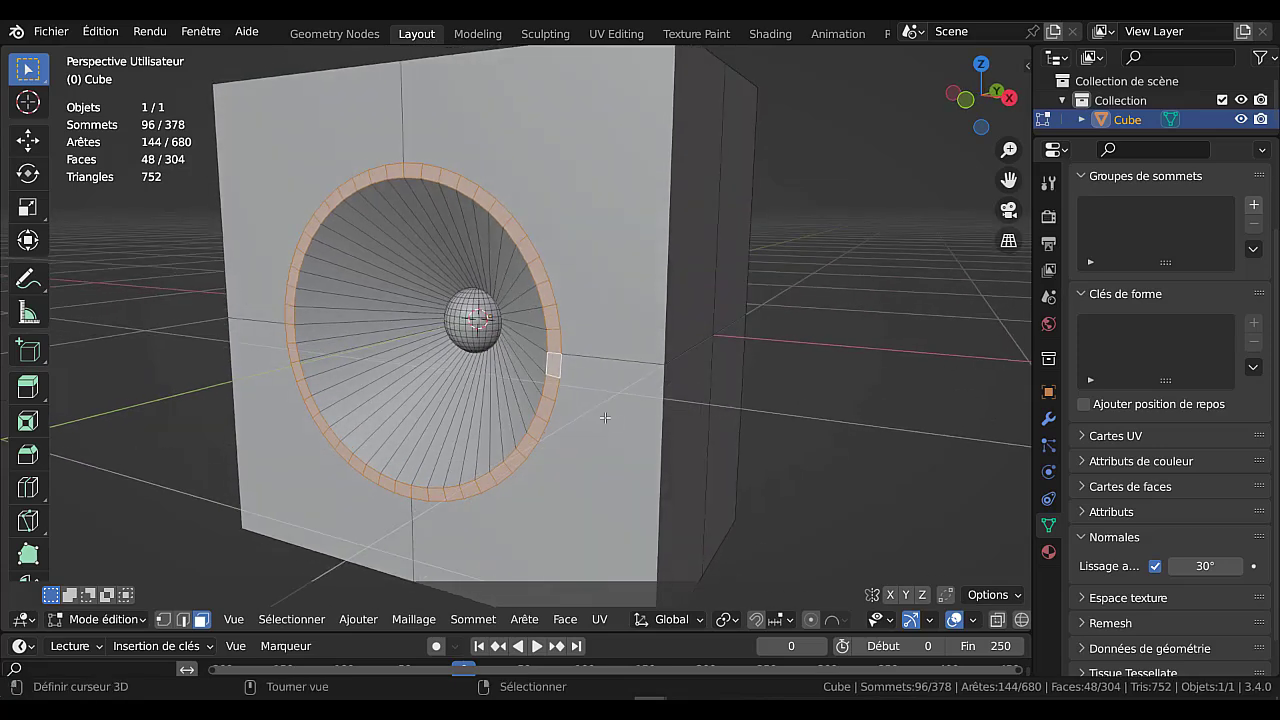
key(e)
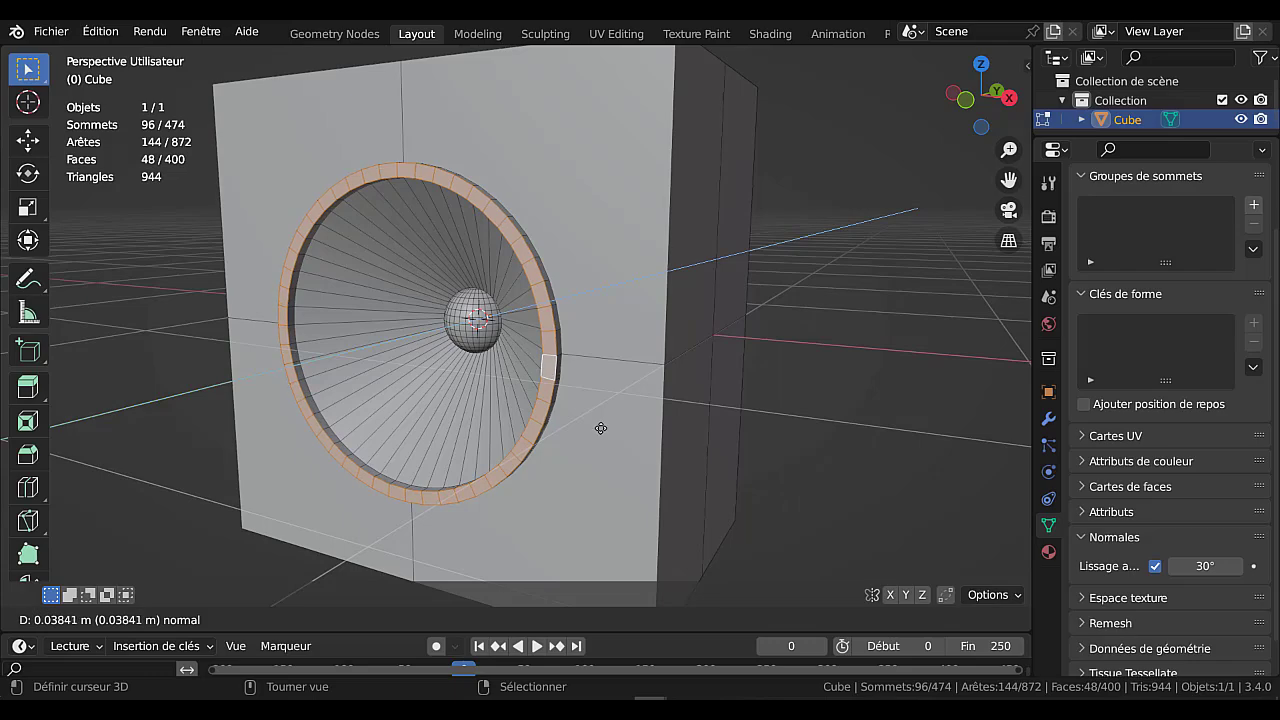
click(600, 425)
middle_drag(600, 425, 677, 415)
key(Tab)
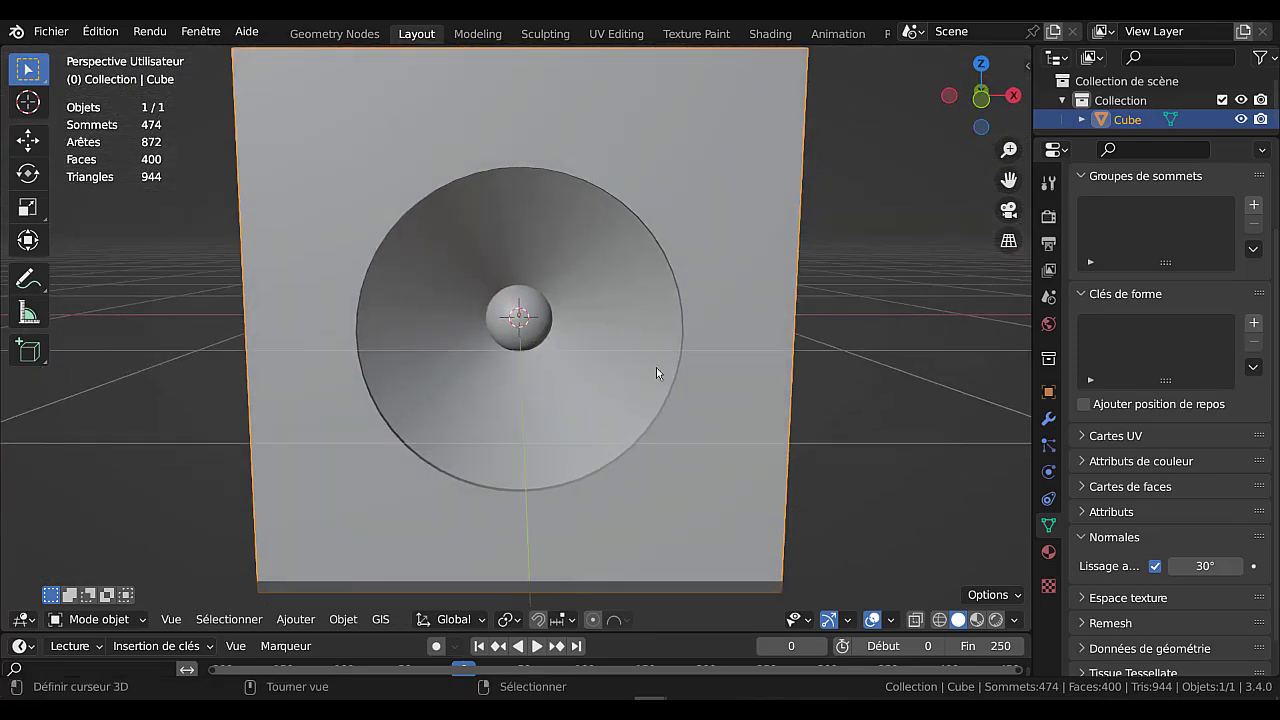
Examine the shading and mesh of the raised rim, cone and central dome up close and from a distance.
mouse_move(724, 470)
middle_down()
mouse_move(672, 500)
mouse_move(630, 489)
mouse_move(683, 491)
mouse_move(707, 457)
mouse_move(760, 463)
mouse_move(737, 457)
middle_up()
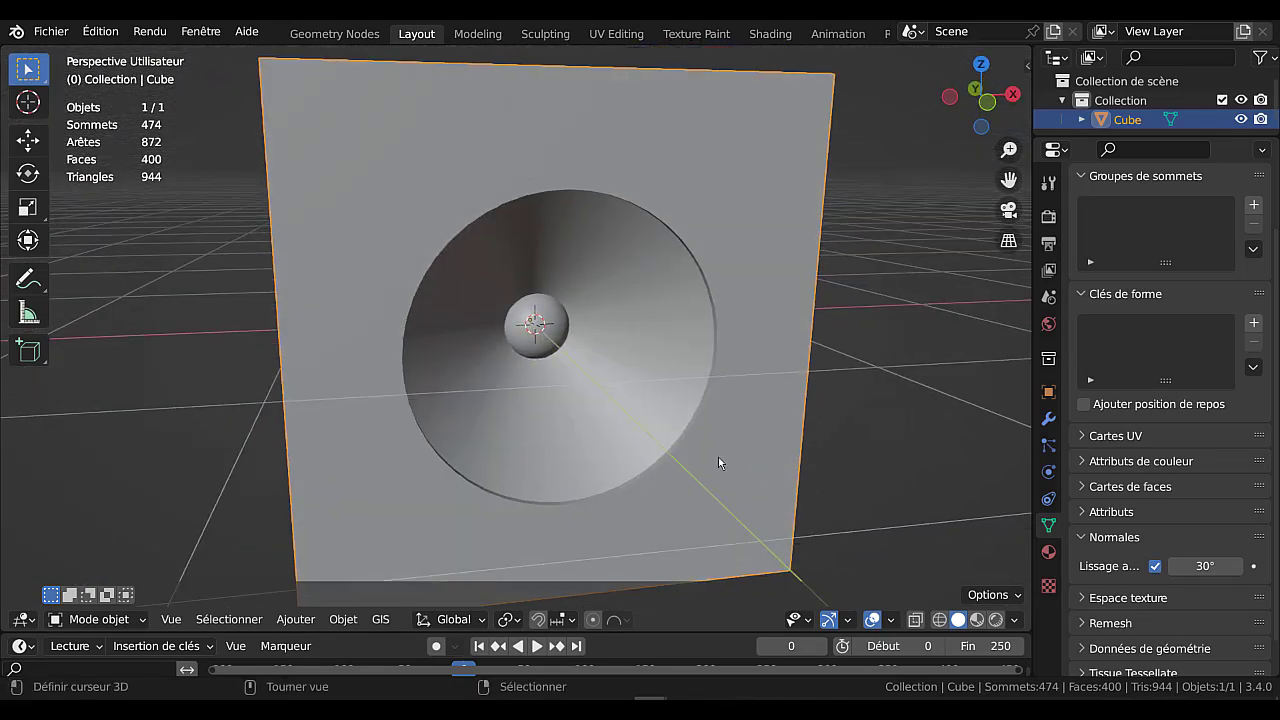
key(Tab)
scroll(640, 432, up, 2)
scroll(640, 432, up, 4)
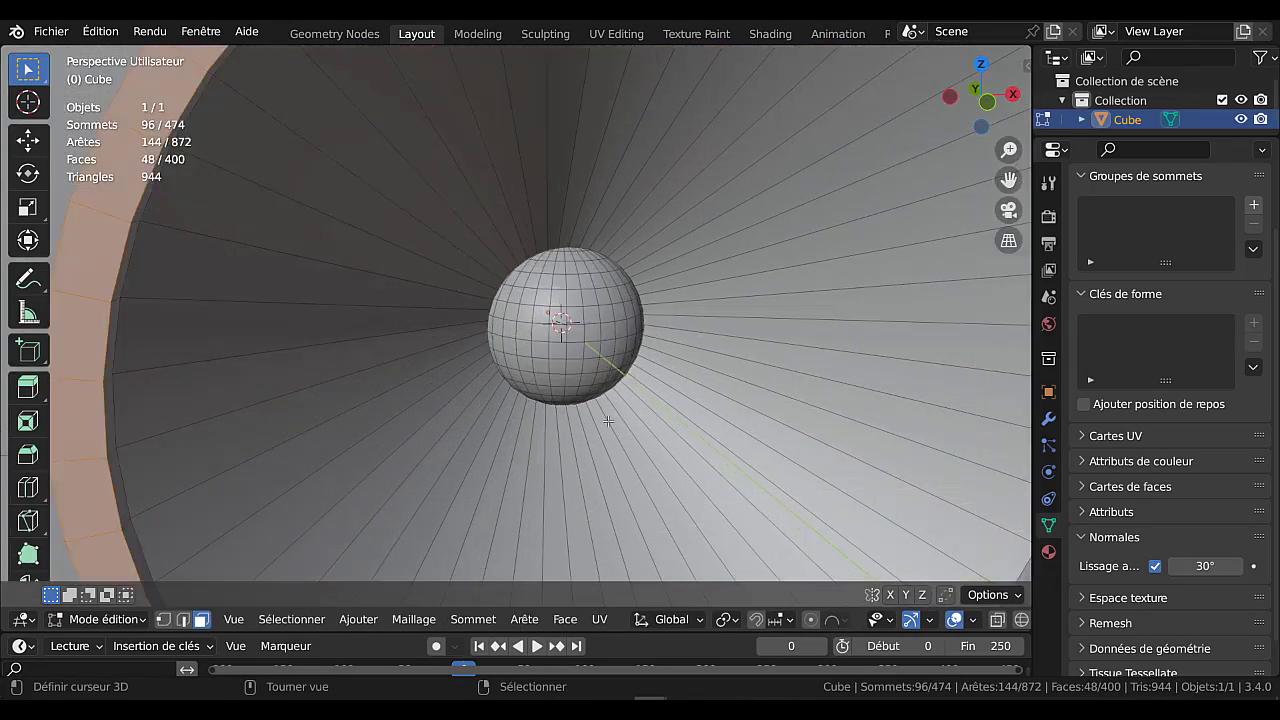
middle_drag(598, 422, 545, 408)
scroll(538, 402, down, 3)
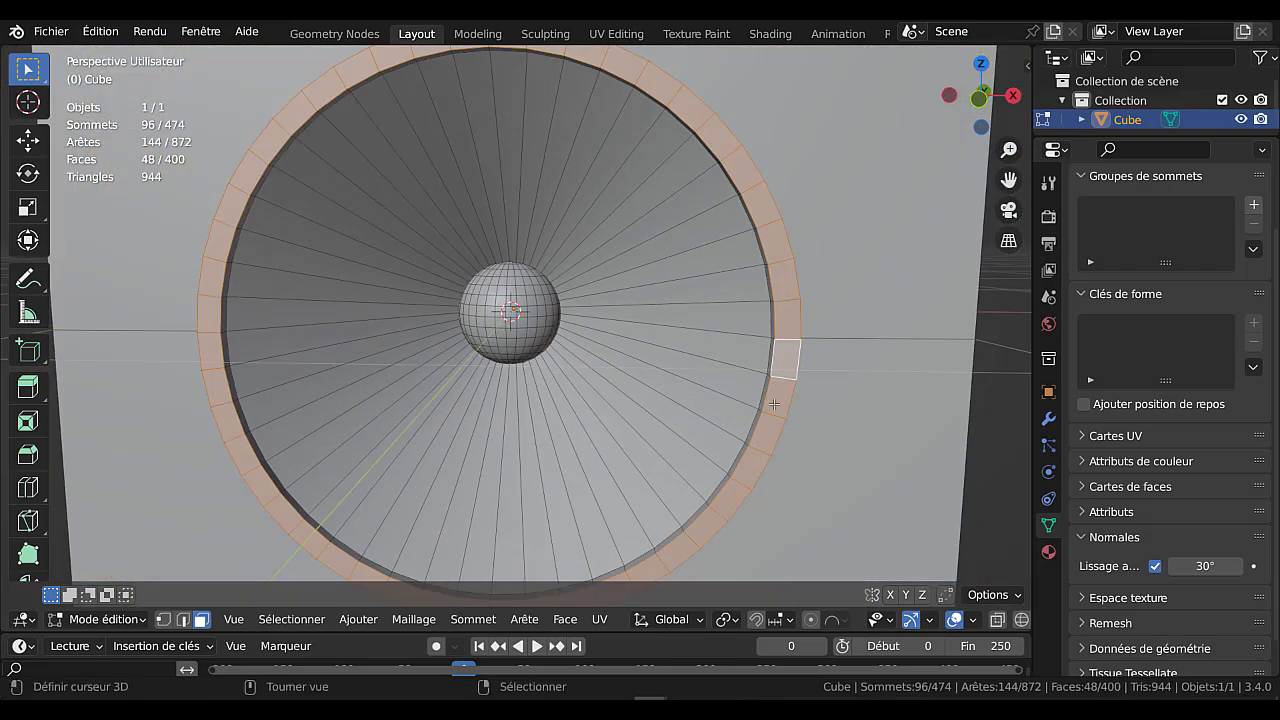
scroll(774, 403, down, 4)
scroll(990, 440, down, 2)
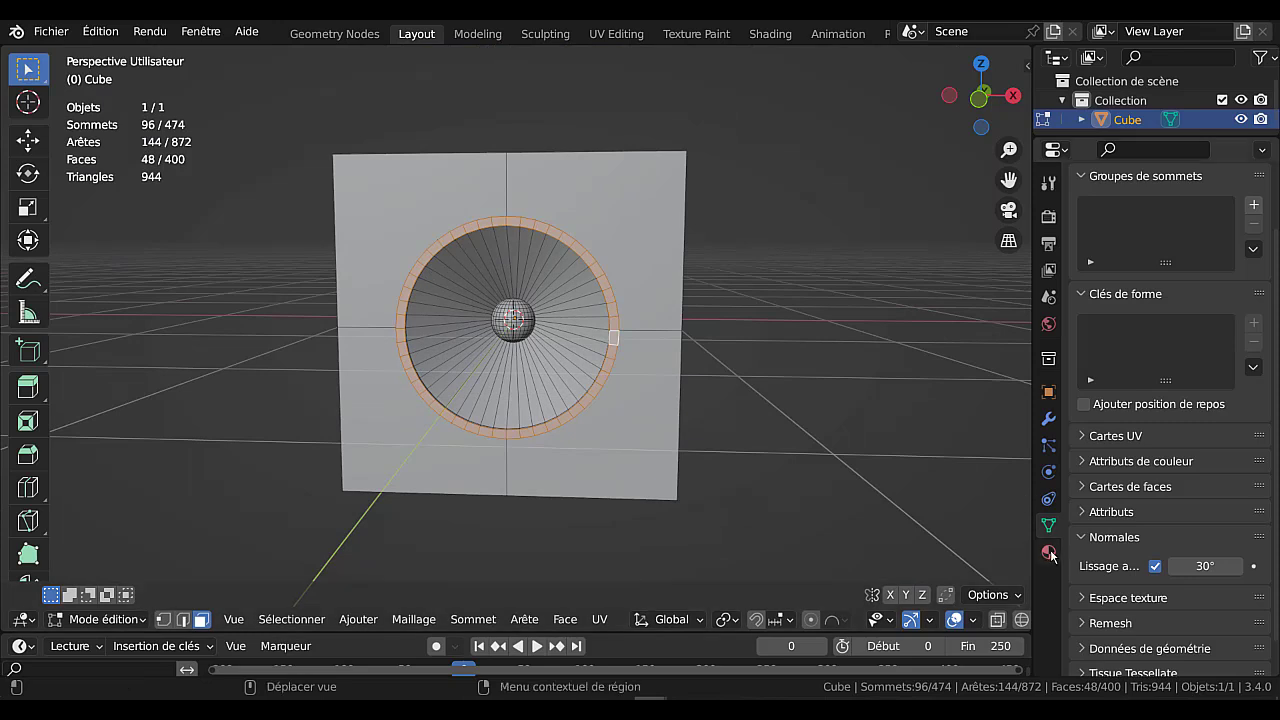
Give the cabinet a new material with a dark grey base colour of value 0.047.
key(Tab)
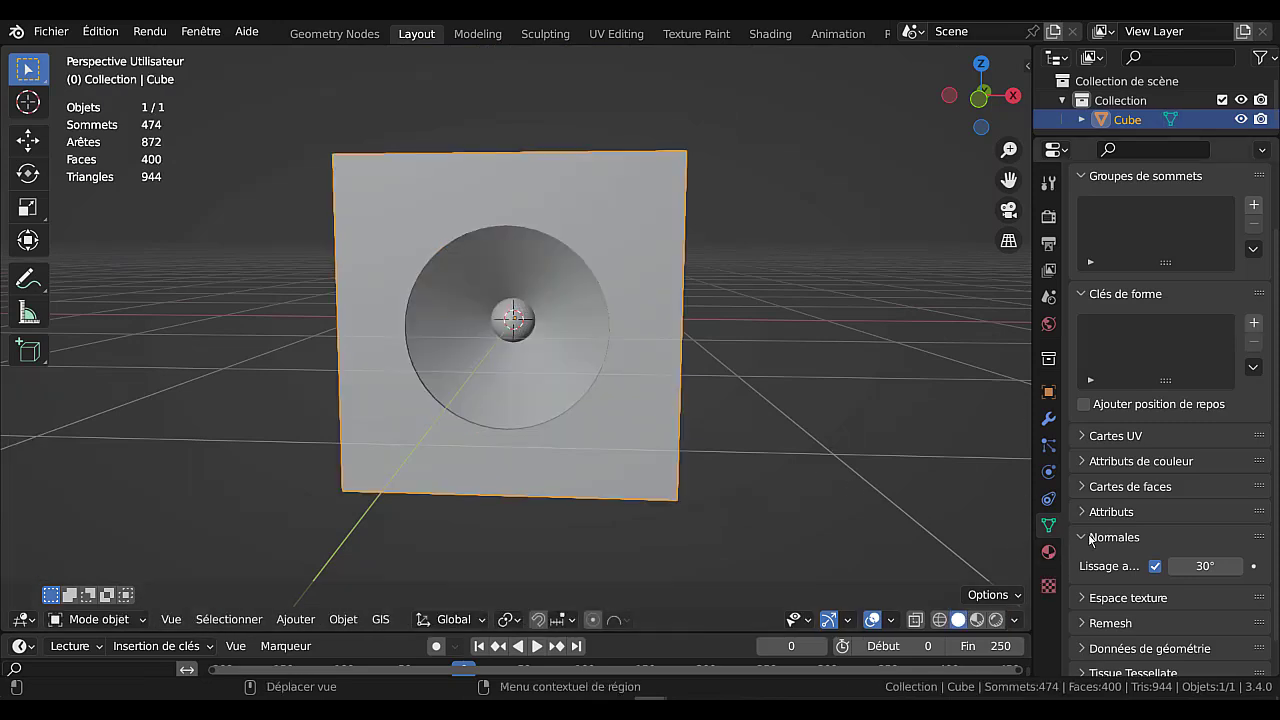
click(1048, 551)
click(1207, 298)
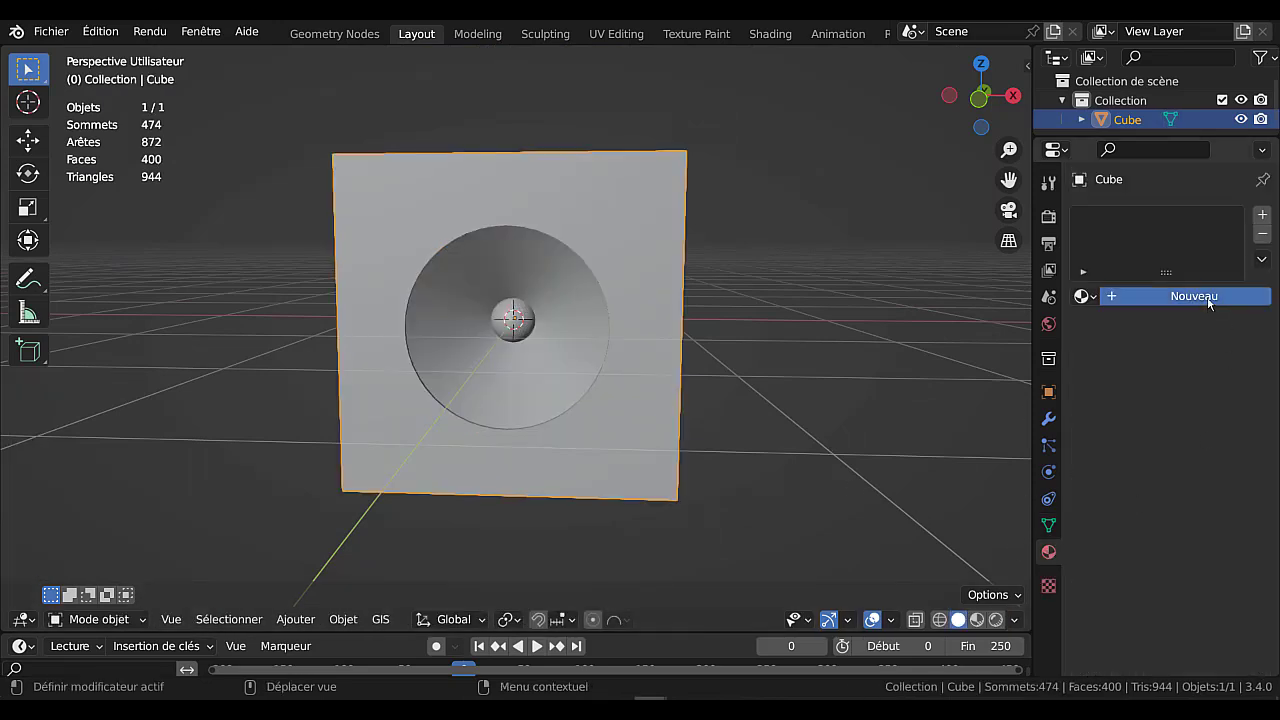
click(1205, 506)
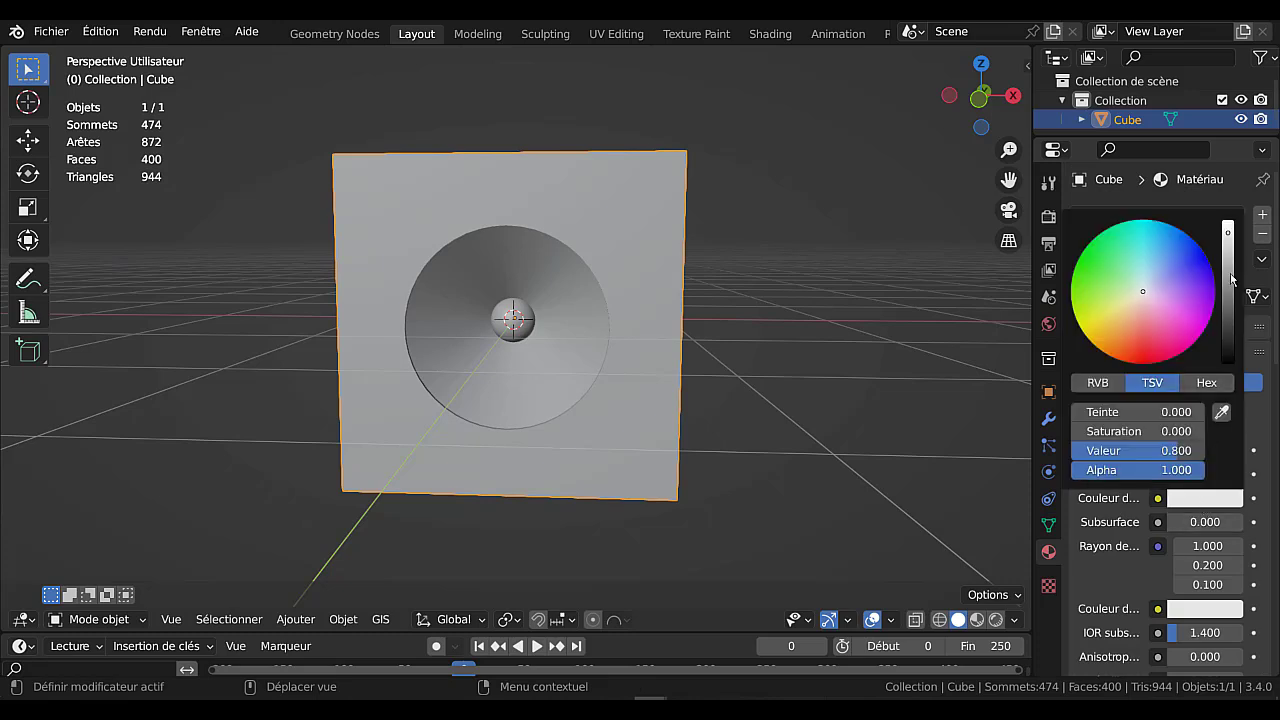
drag(1227, 237, 1227, 329)
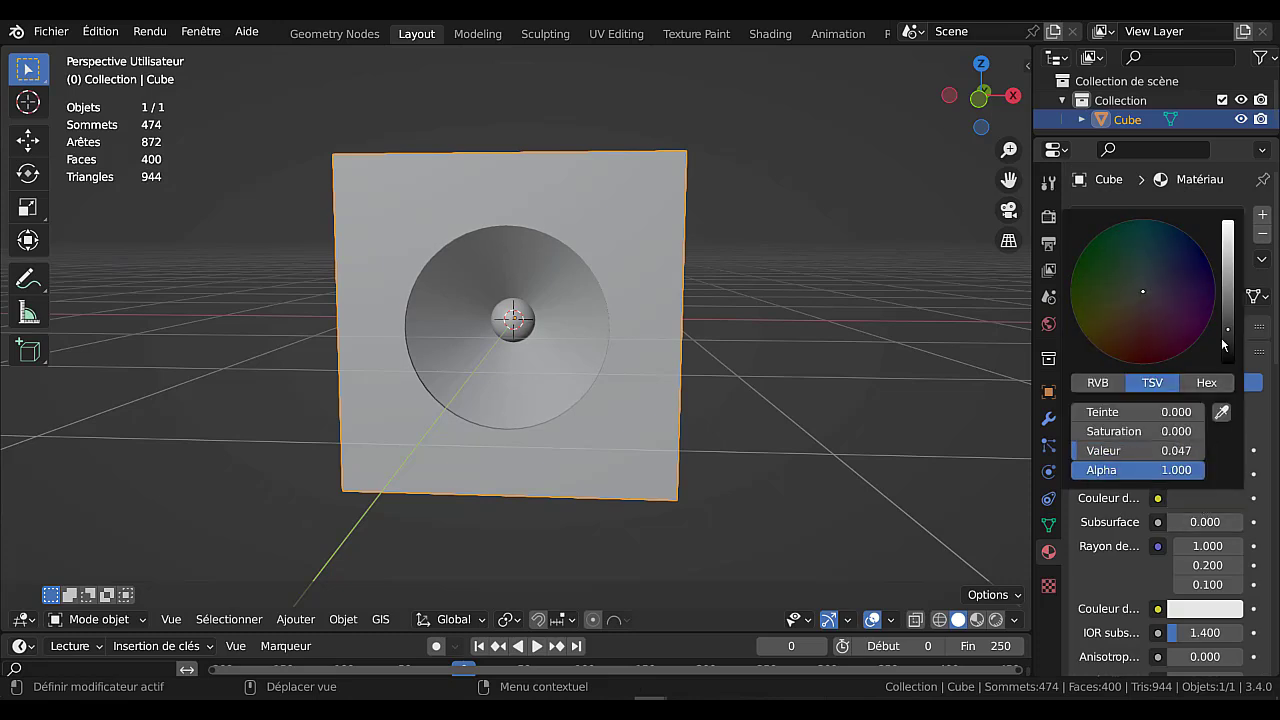
Display the viewport in rendered shading and enter Edit Mode on the cabinet.
scroll(939, 545, down, 4)
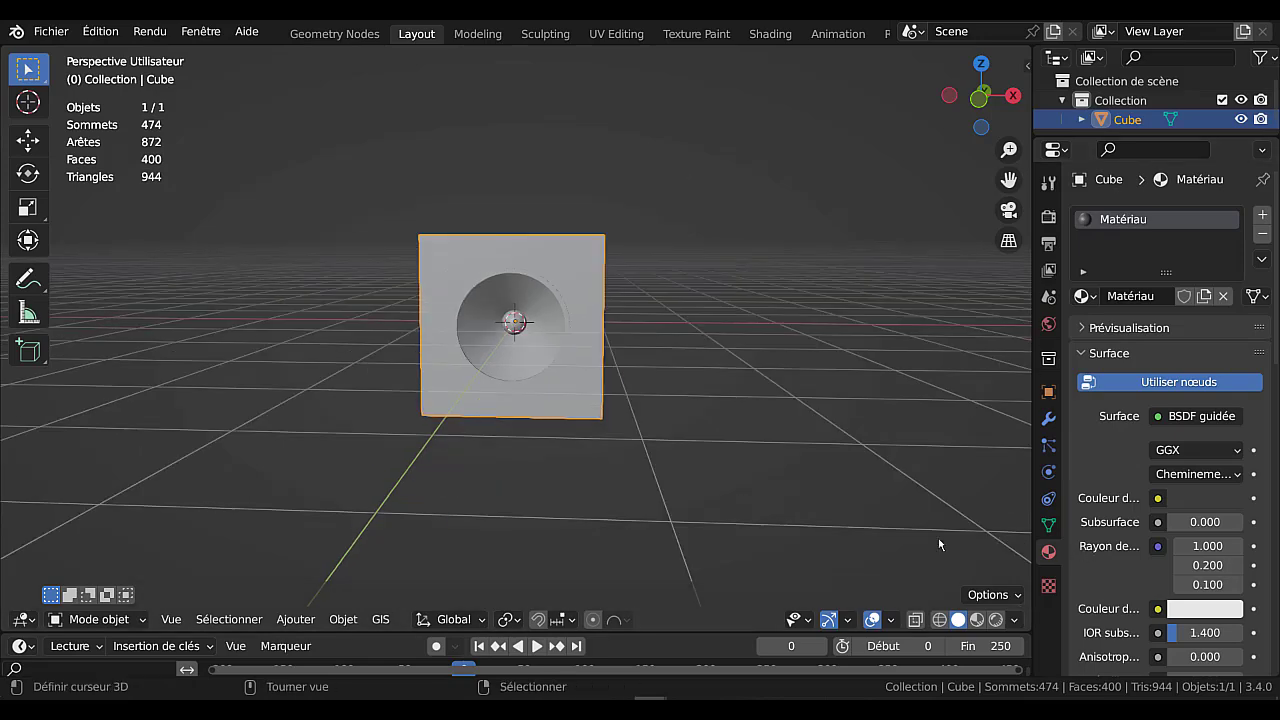
scroll(730, 506, up, 2)
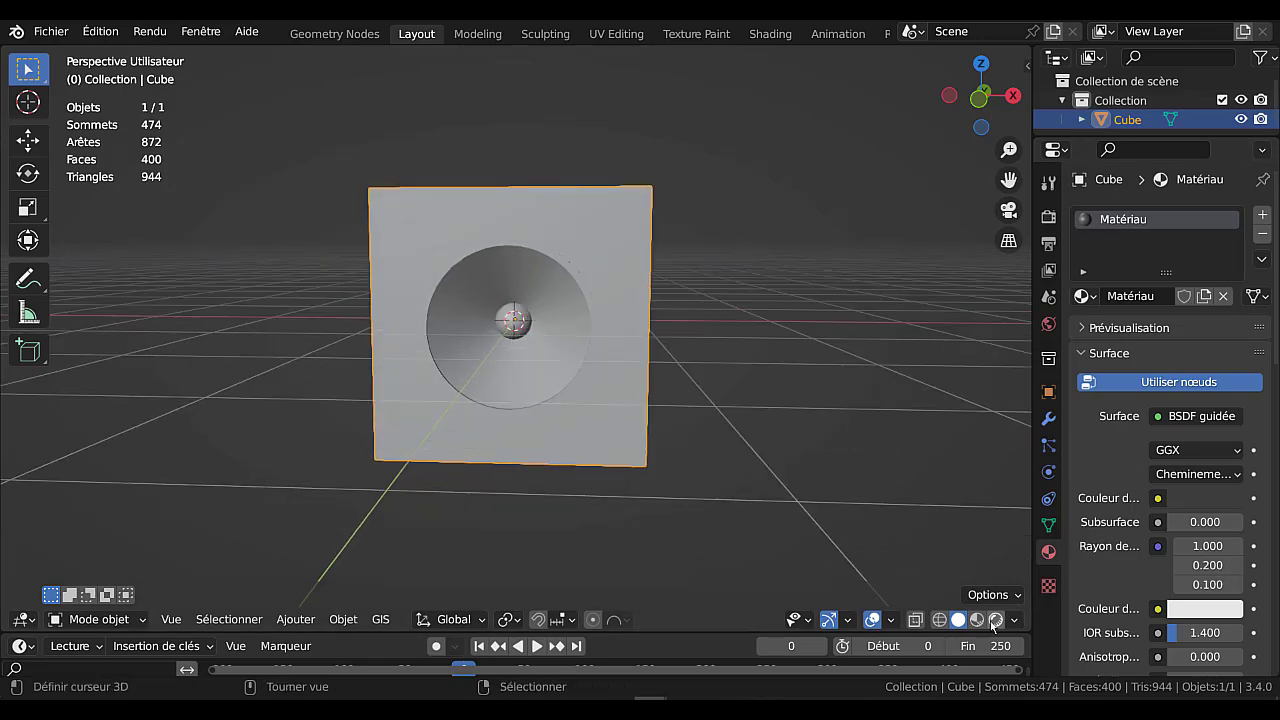
click(994, 620)
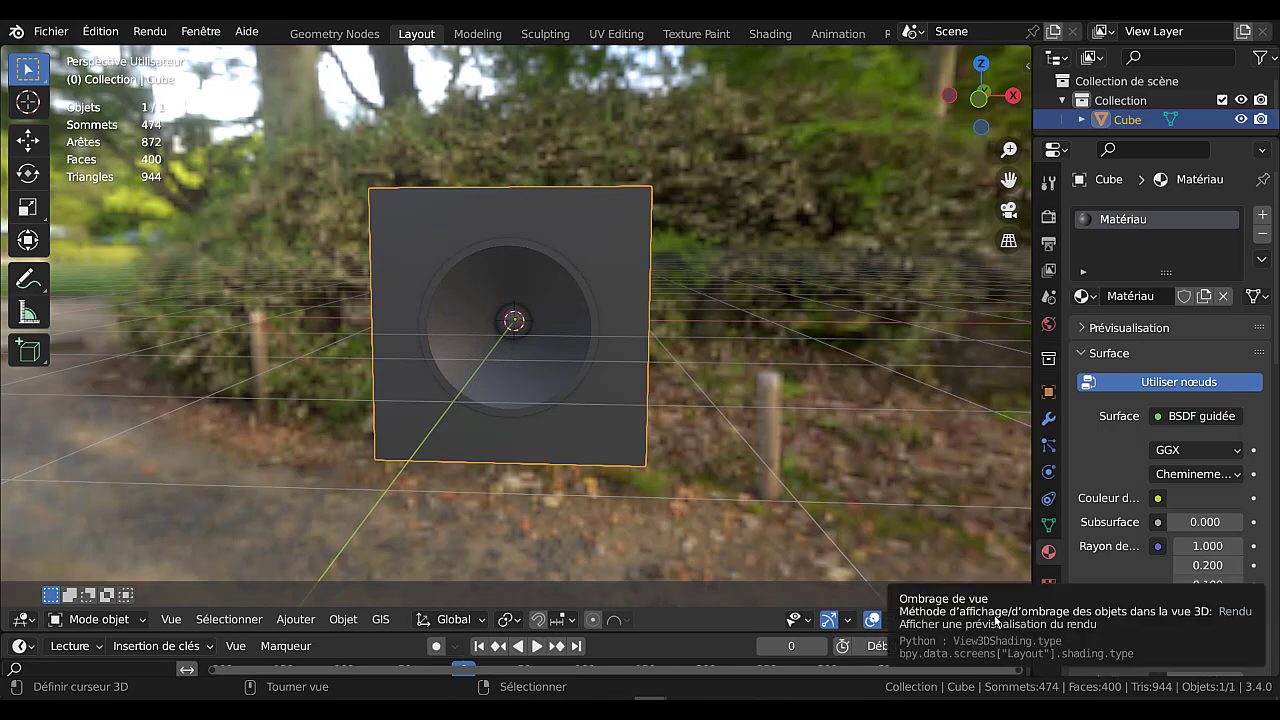
middle_drag(900, 488, 948, 481)
scroll(776, 488, up, 3)
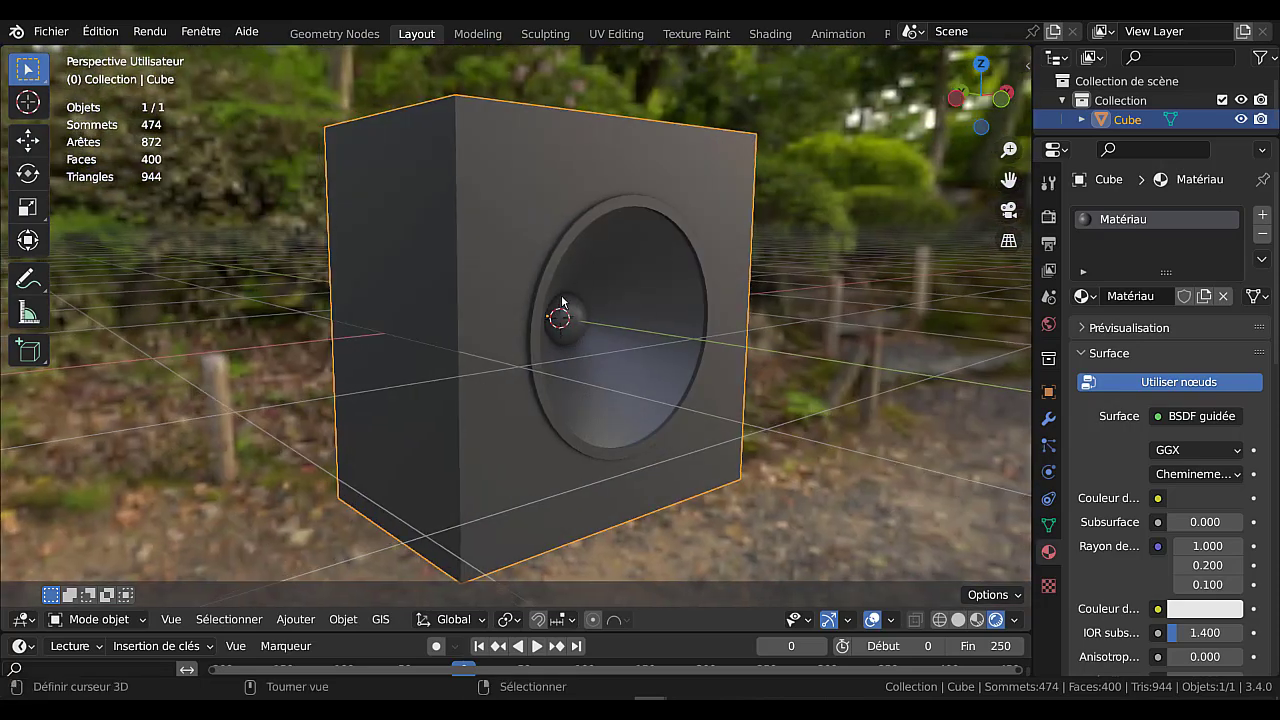
key(Tab)
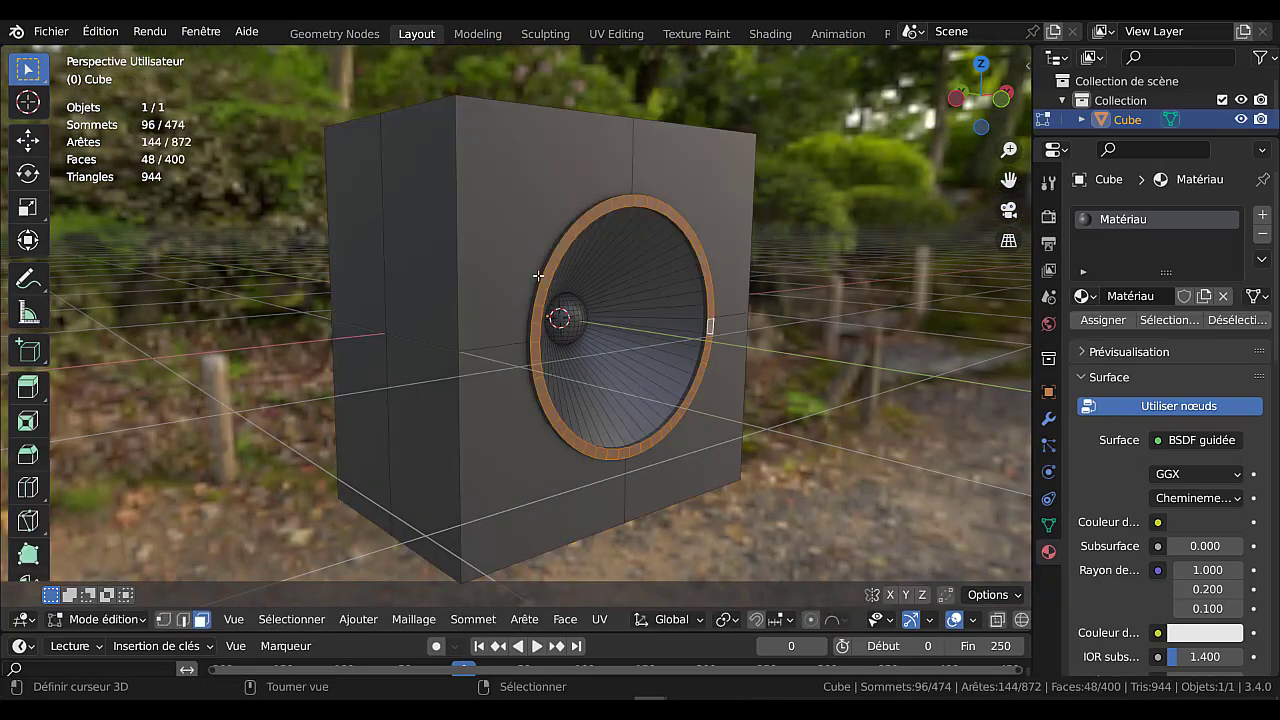
click(521, 221)
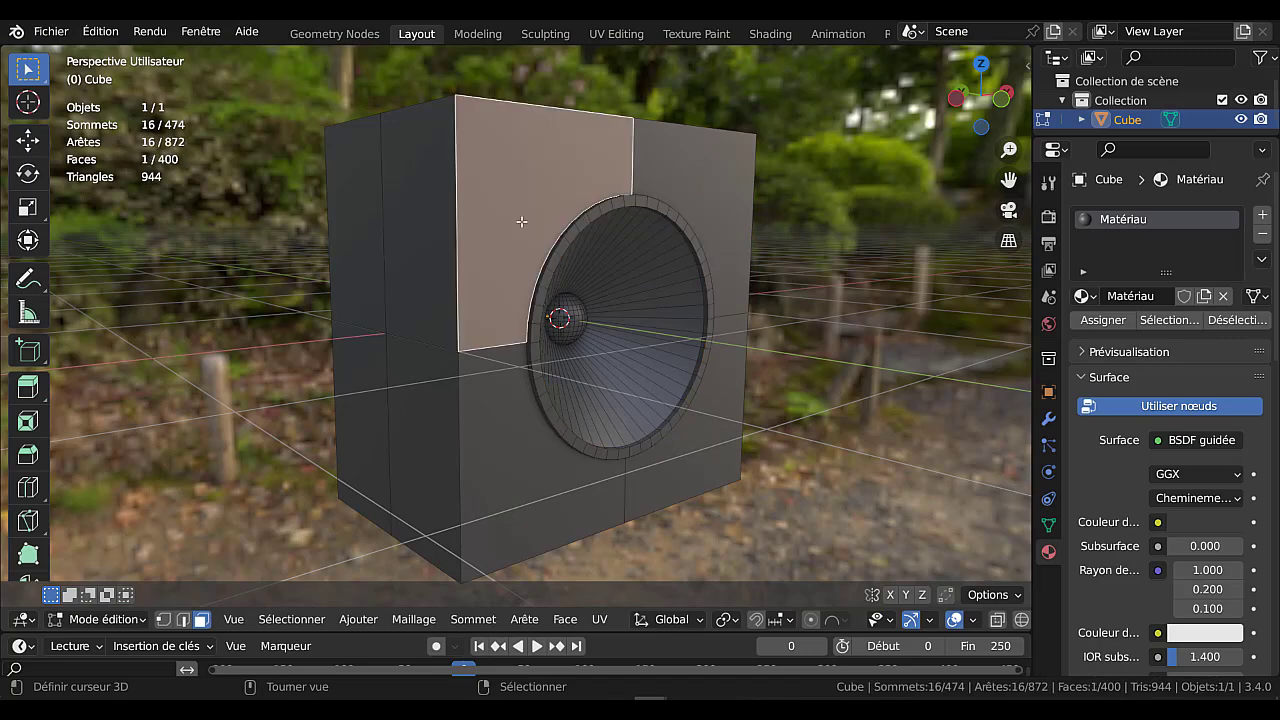
shift+click(498, 386)
shift+click(716, 450)
shift+click(721, 240)
middle_drag(865, 316, 849, 387)
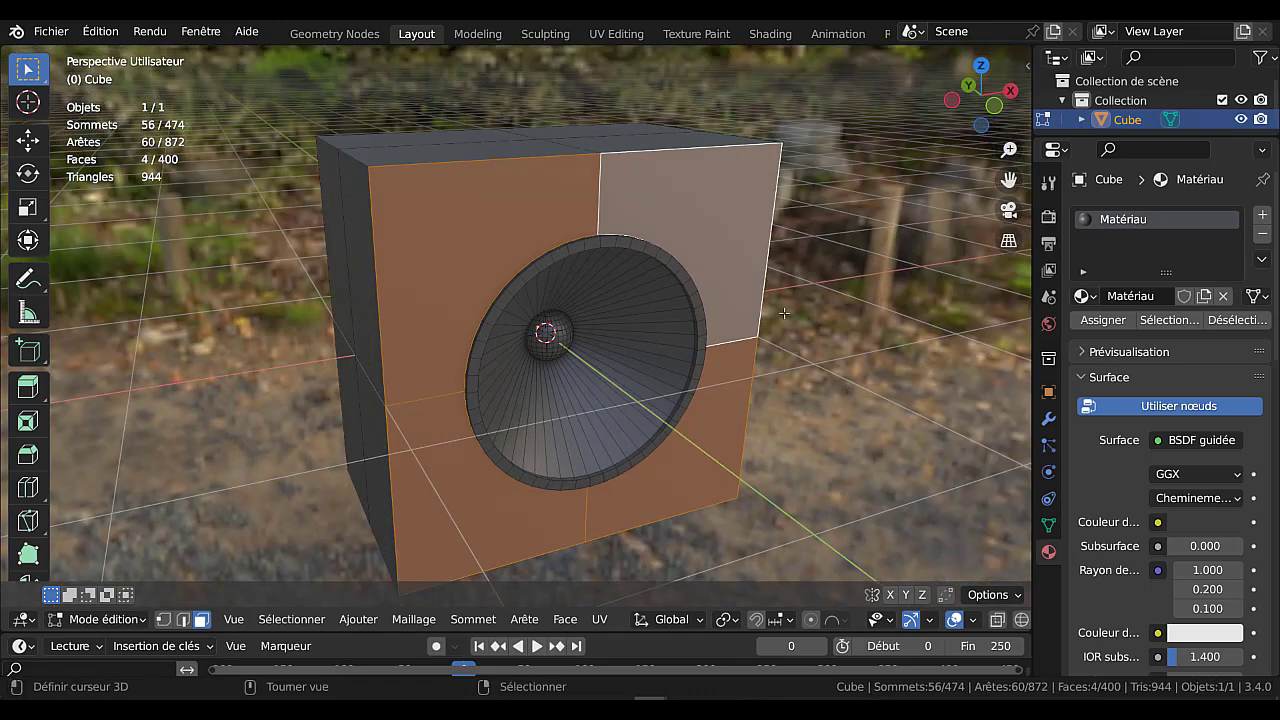
Bevel the outer edges around the cabinet's front face with a single segment about 0.035 m wide.
click(183, 619)
alt+click(664, 166)
alt+shift+click(670, 157)
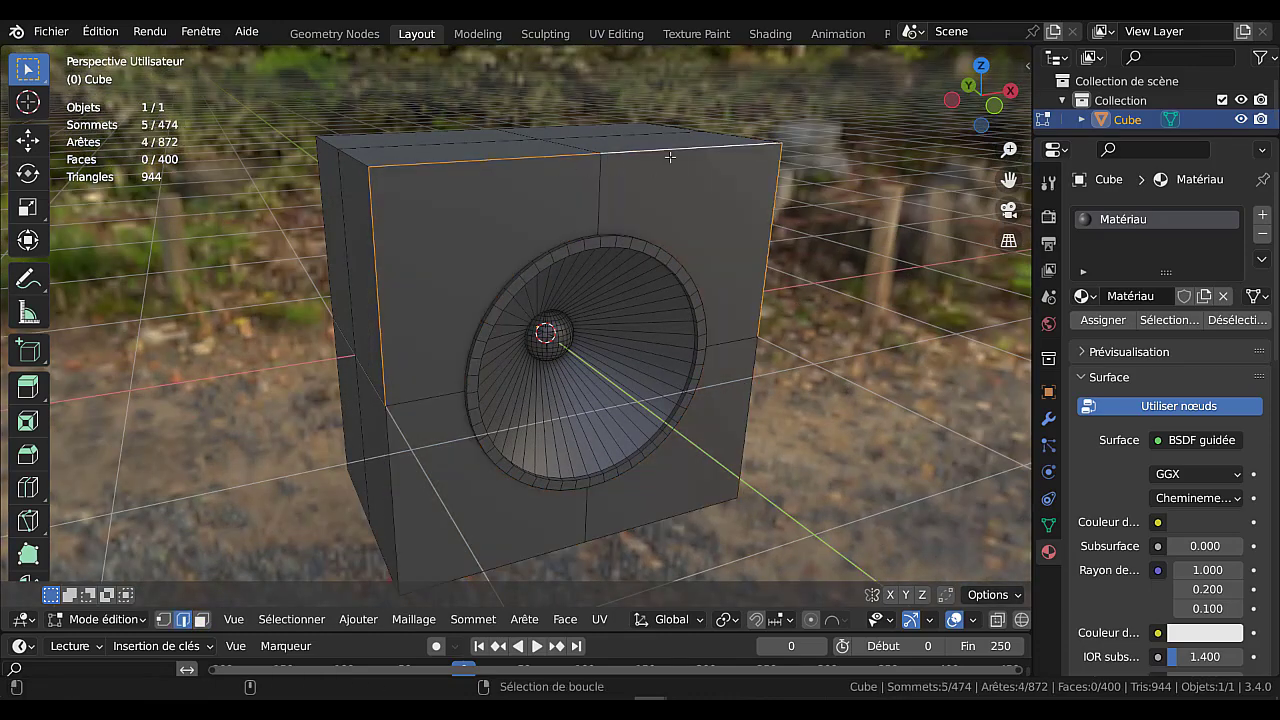
alt+shift+click(744, 416)
alt+shift+click(504, 556)
middle_drag(504, 556, 566, 423)
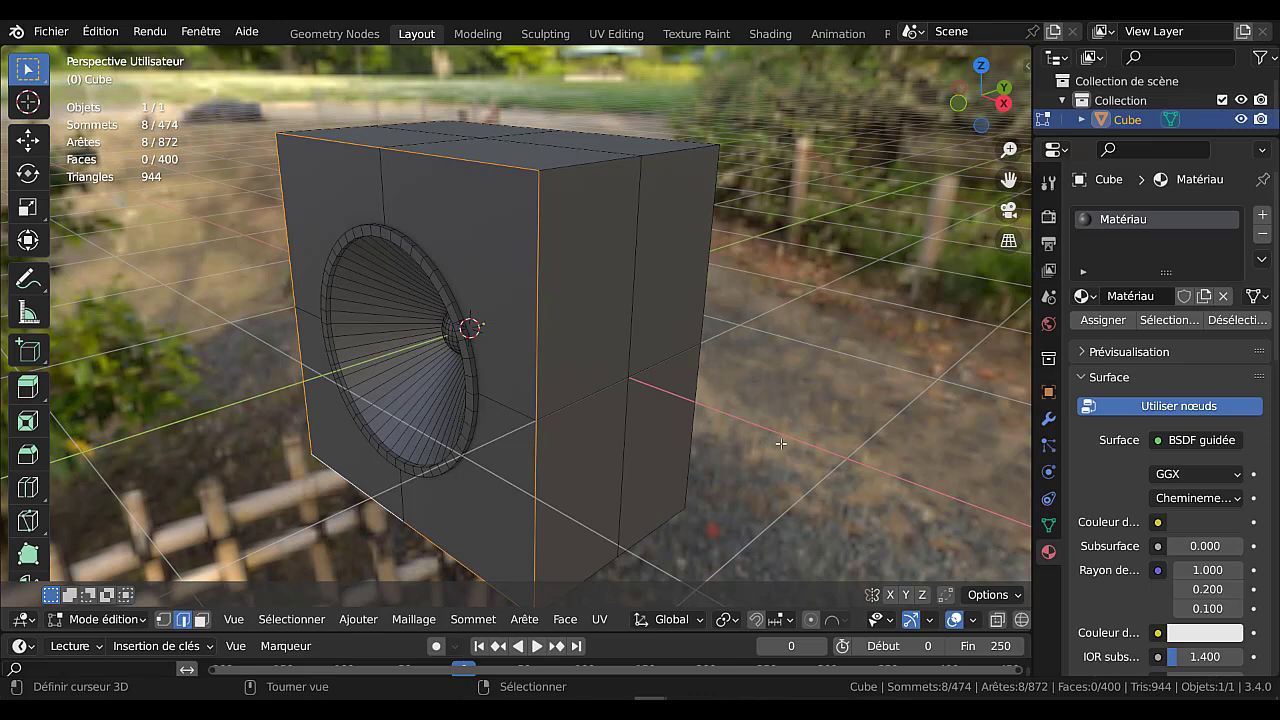
key(ctrl+b)
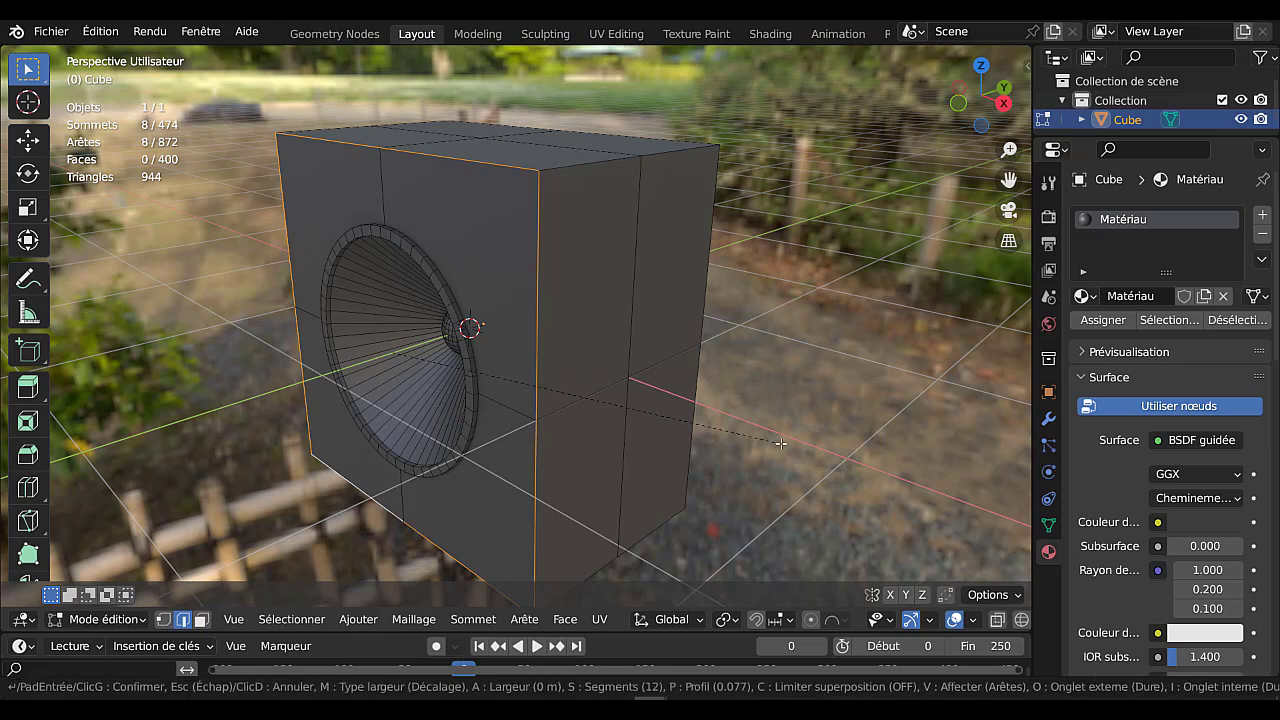
scroll(861, 455, down, 3)
scroll(861, 455, down, 8)
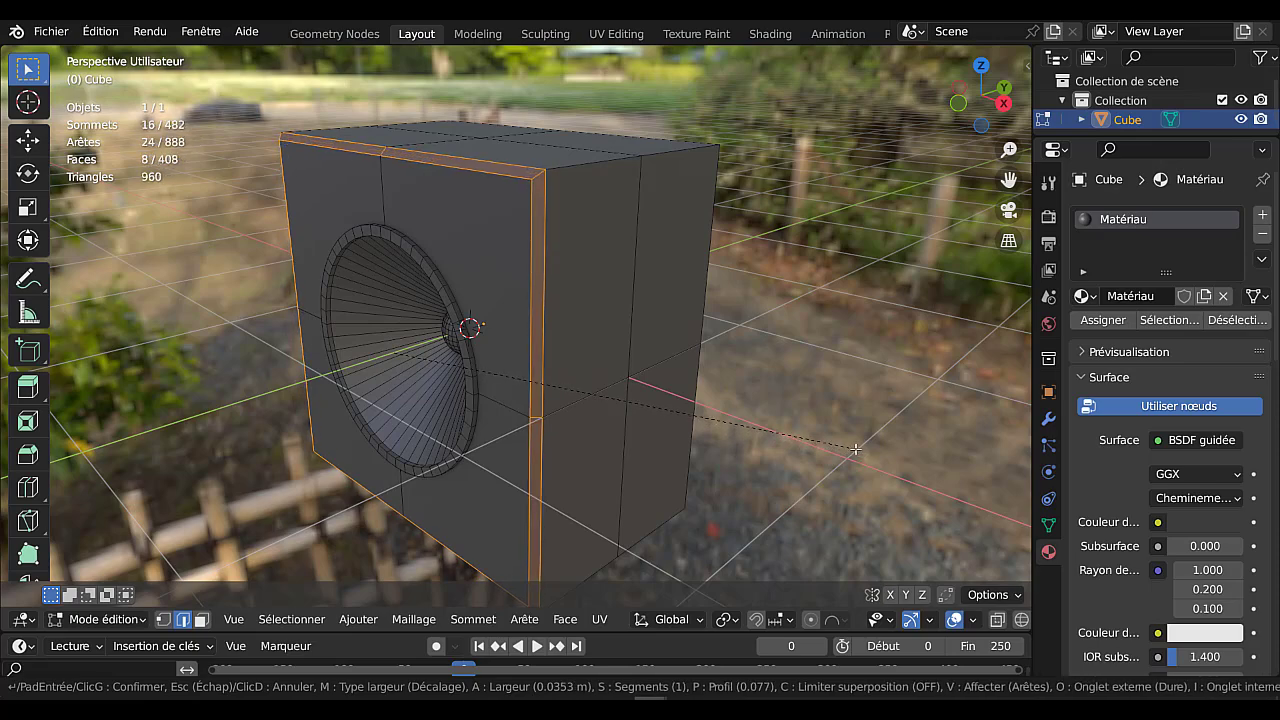
click(855, 450)
middle_drag(855, 450, 871, 411)
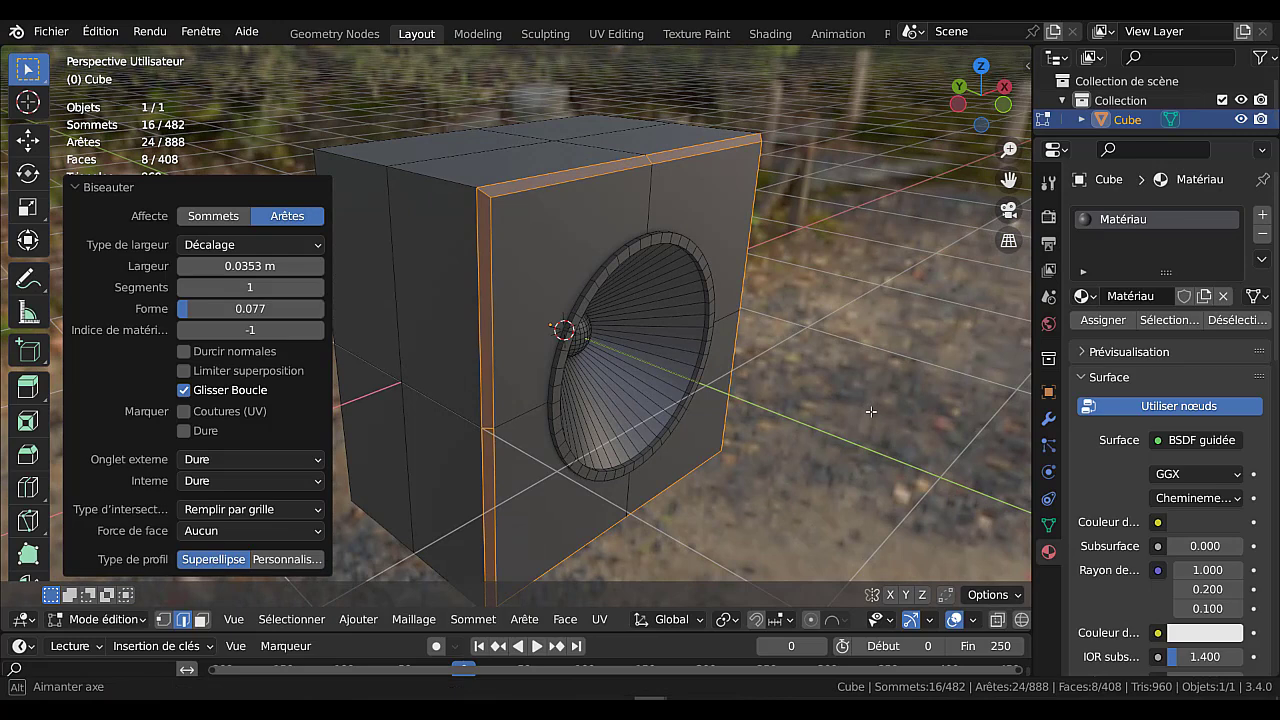
key(Tab)
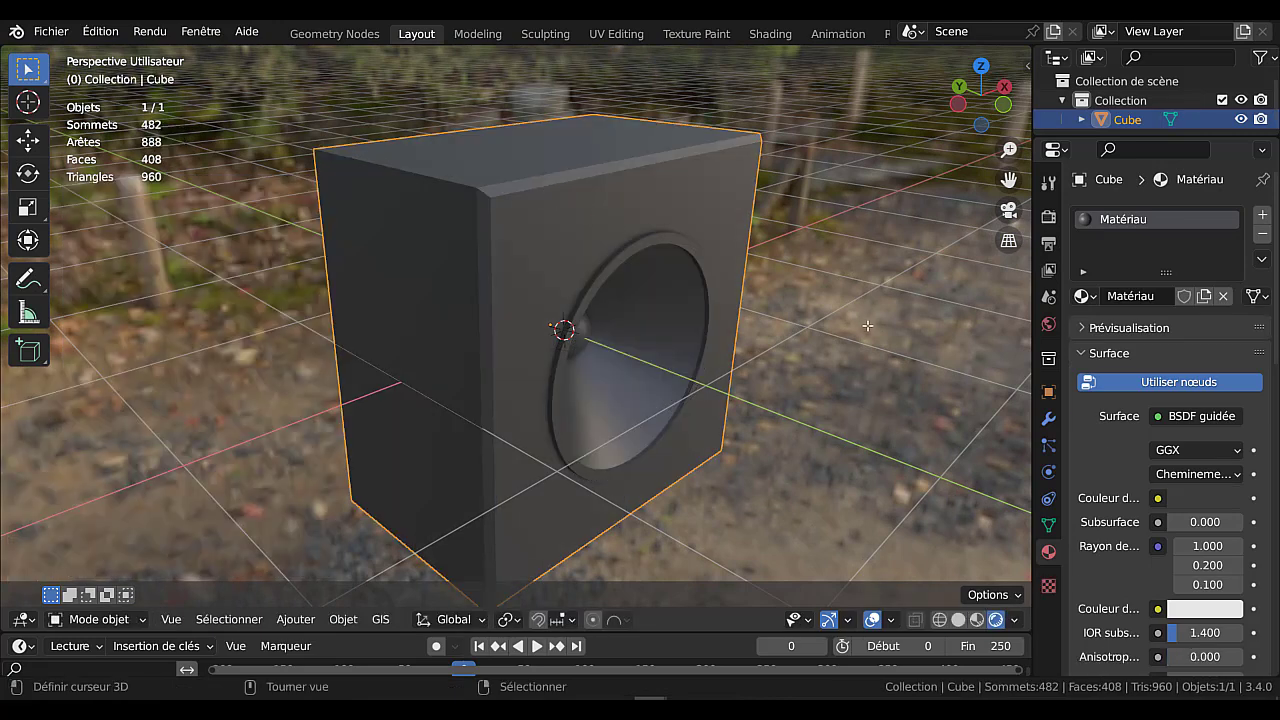
Add a second material slot to the cabinet in Edit Mode and create a new material in it.
key(Tab)
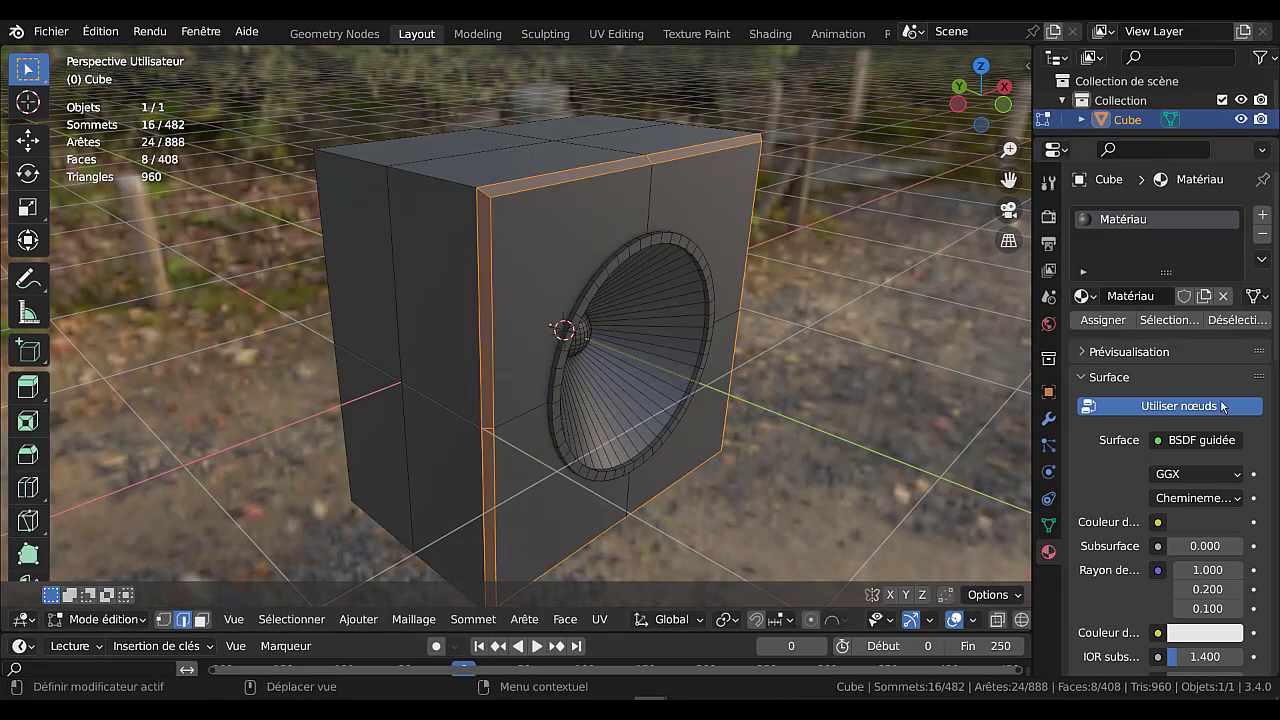
click(1264, 218)
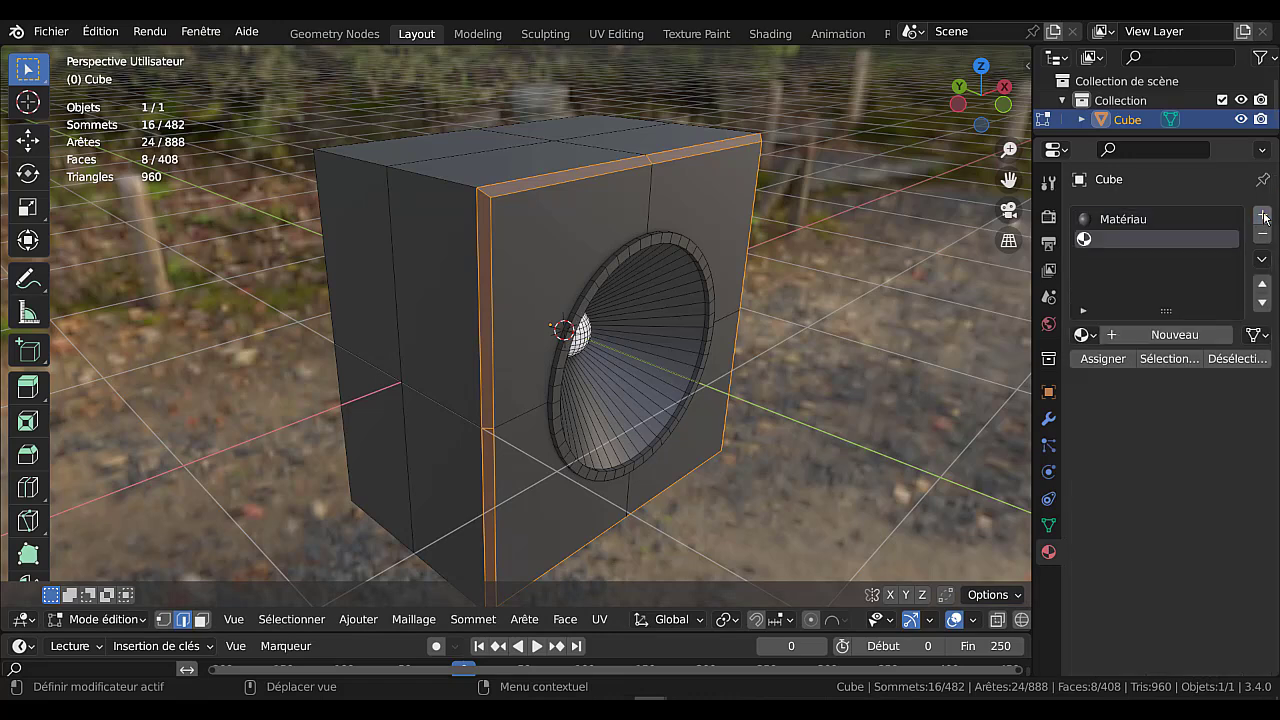
click(1173, 338)
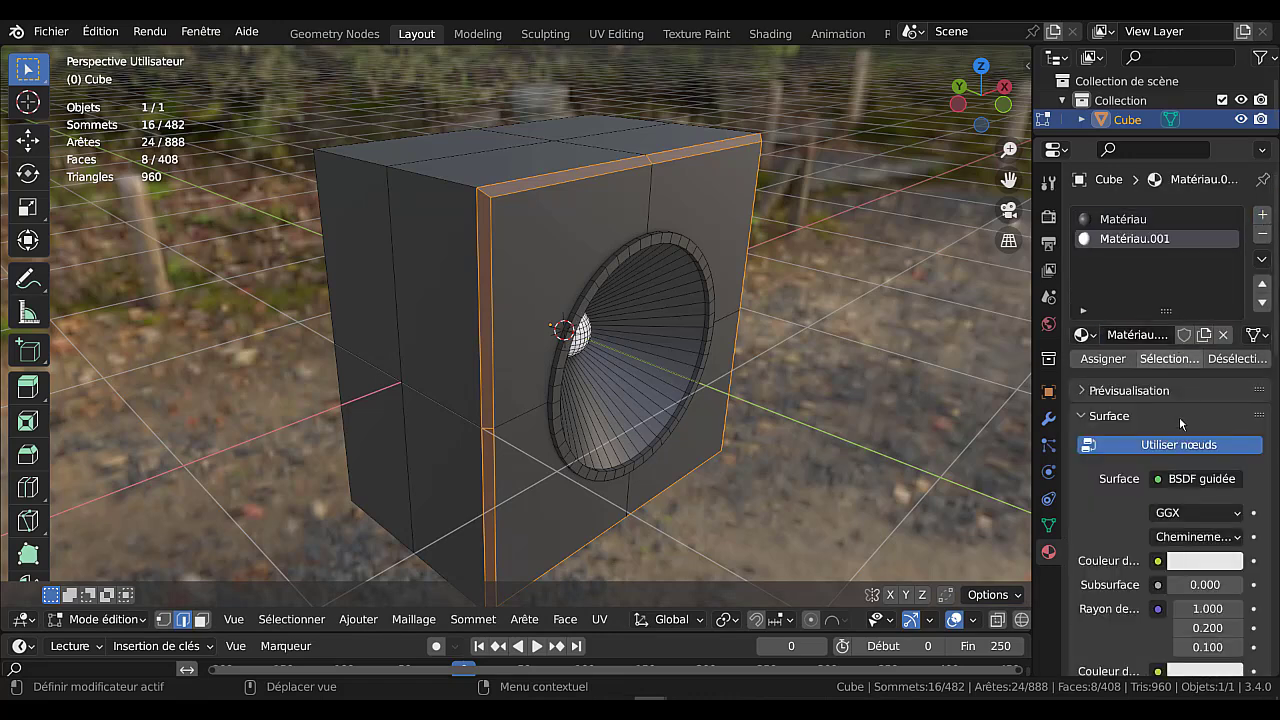
Assign the second material to the selected front bevel faces and set its base colour to dark grey with value 0.058.
click(1103, 358)
click(1210, 562)
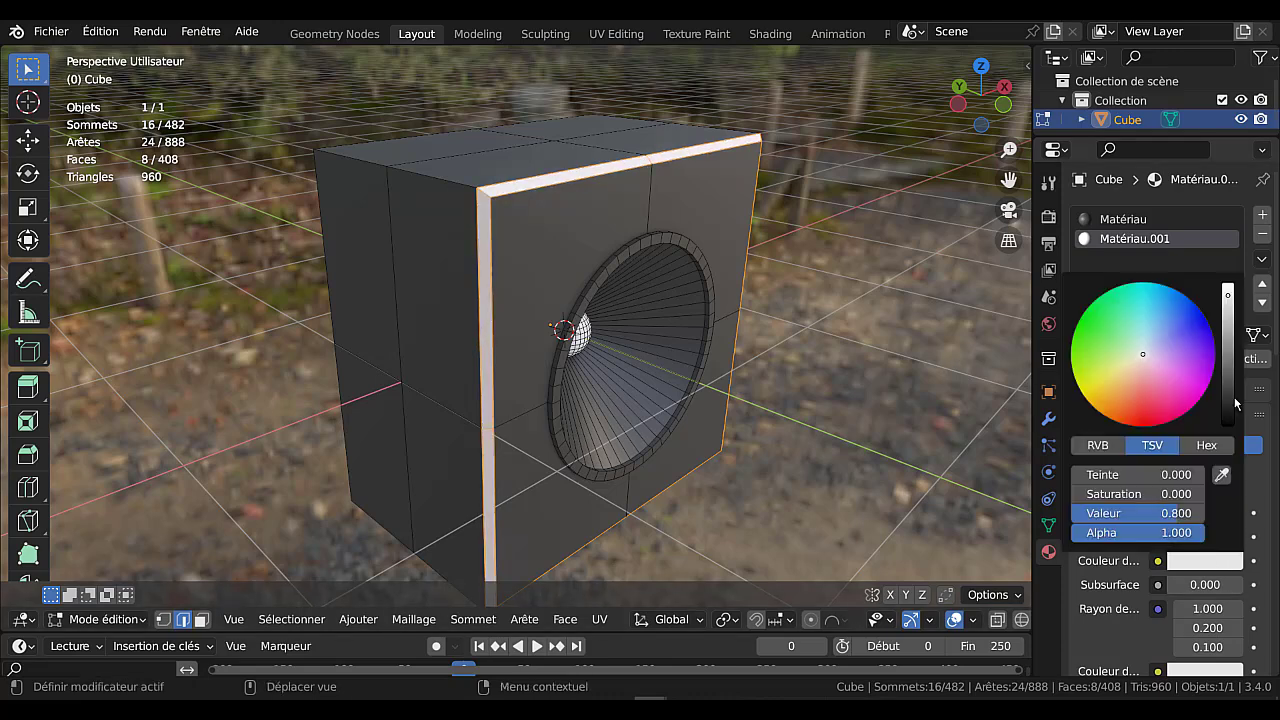
drag(1229, 296, 1229, 388)
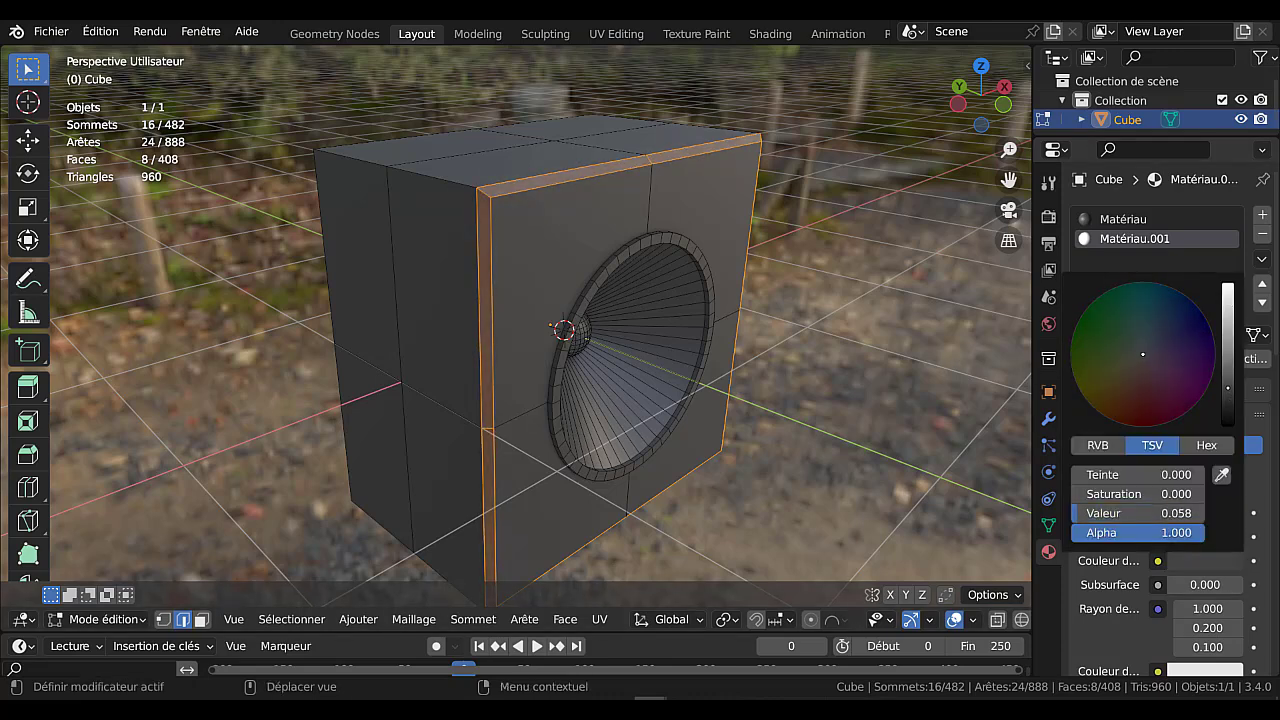
Set the bevel material's specular to 0.646 and roughness to 0.406, widening the properties area and leaving Edit Mode.
scroll(1150, 595, down, 5)
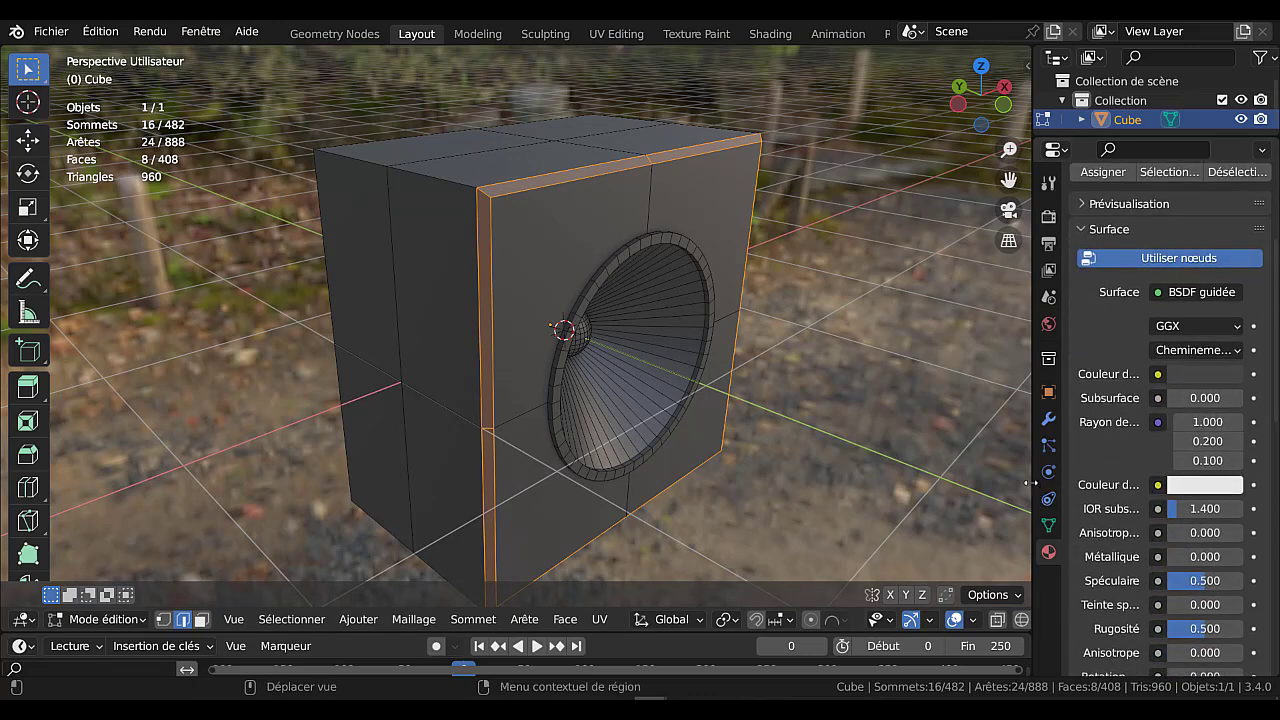
drag(1033, 485, 944, 487)
drag(1179, 628, 1161, 600)
key(Tab)
mouse_move(1150, 556)
mouse_down()
mouse_move(1213, 556)
mouse_move(1168, 556)
mouse_move(1240, 532)
mouse_move(1116, 532)
mouse_up()
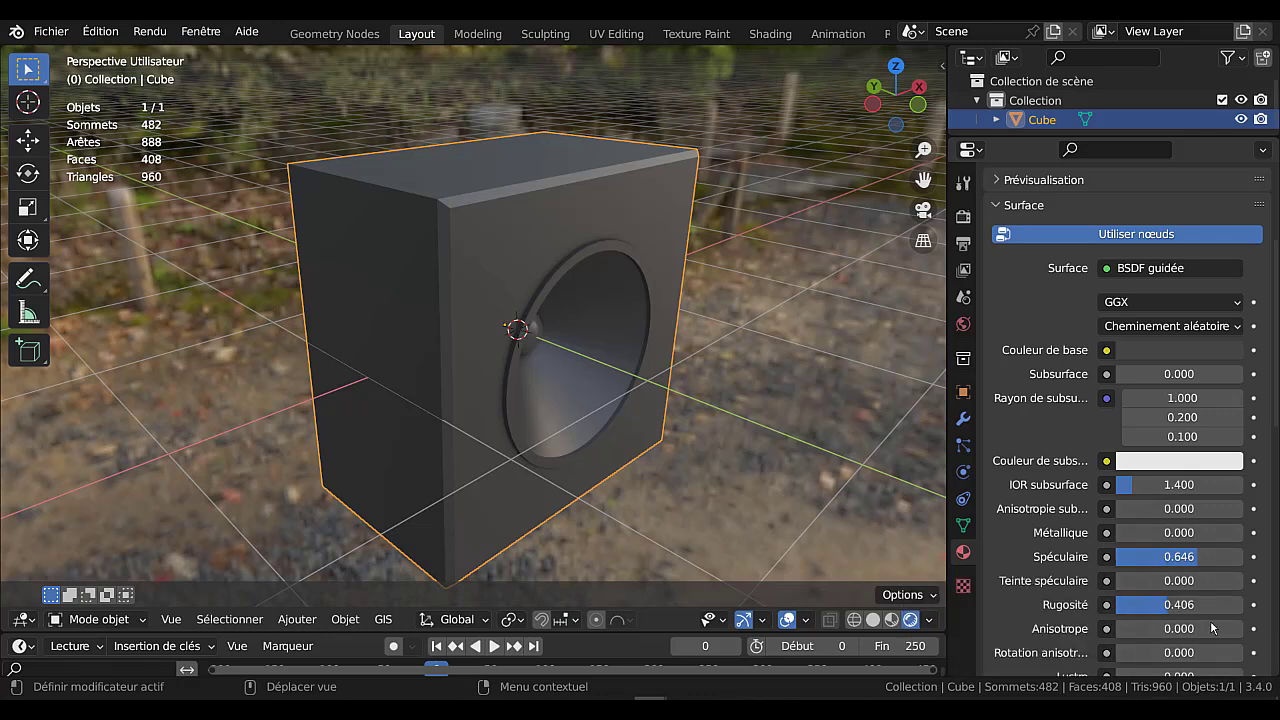
Select the face loop of the ring around the speaker cone in Edit Mode and grow the selection once to include its side faces.
middle_drag(701, 429, 655, 437)
key(Tab)
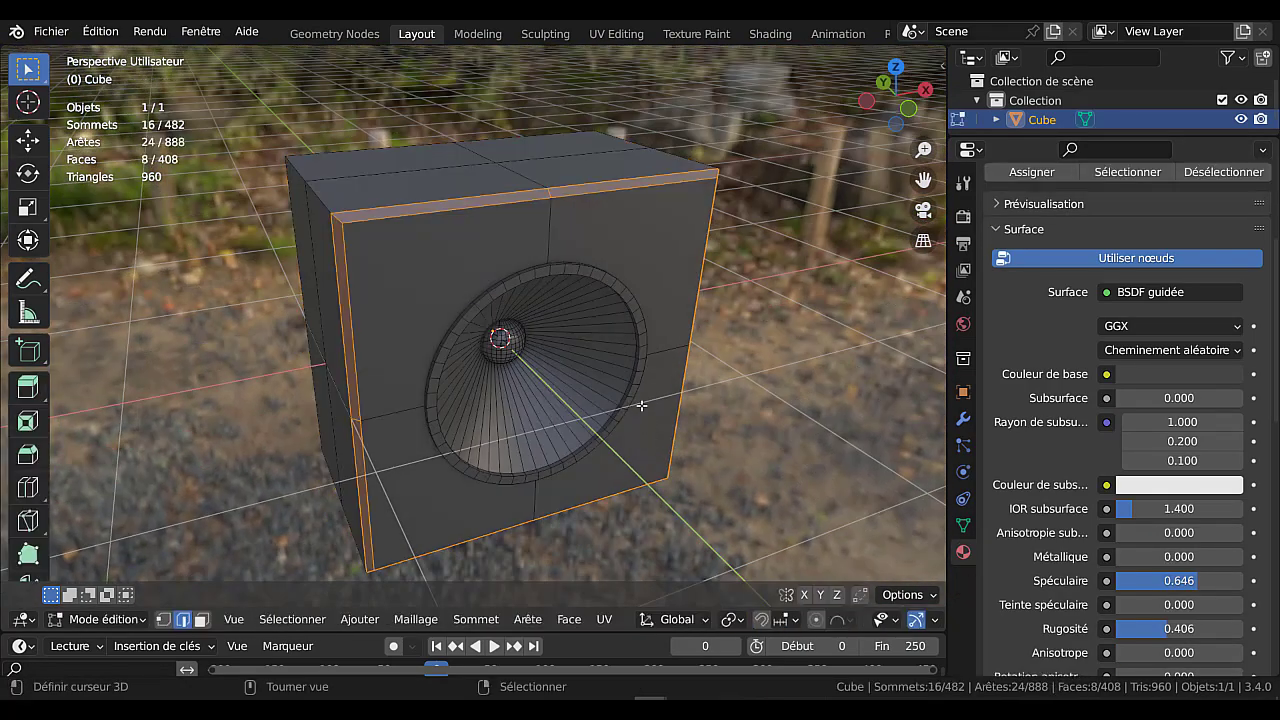
scroll(640, 400, up, 6)
middle_drag(560, 413, 531, 406)
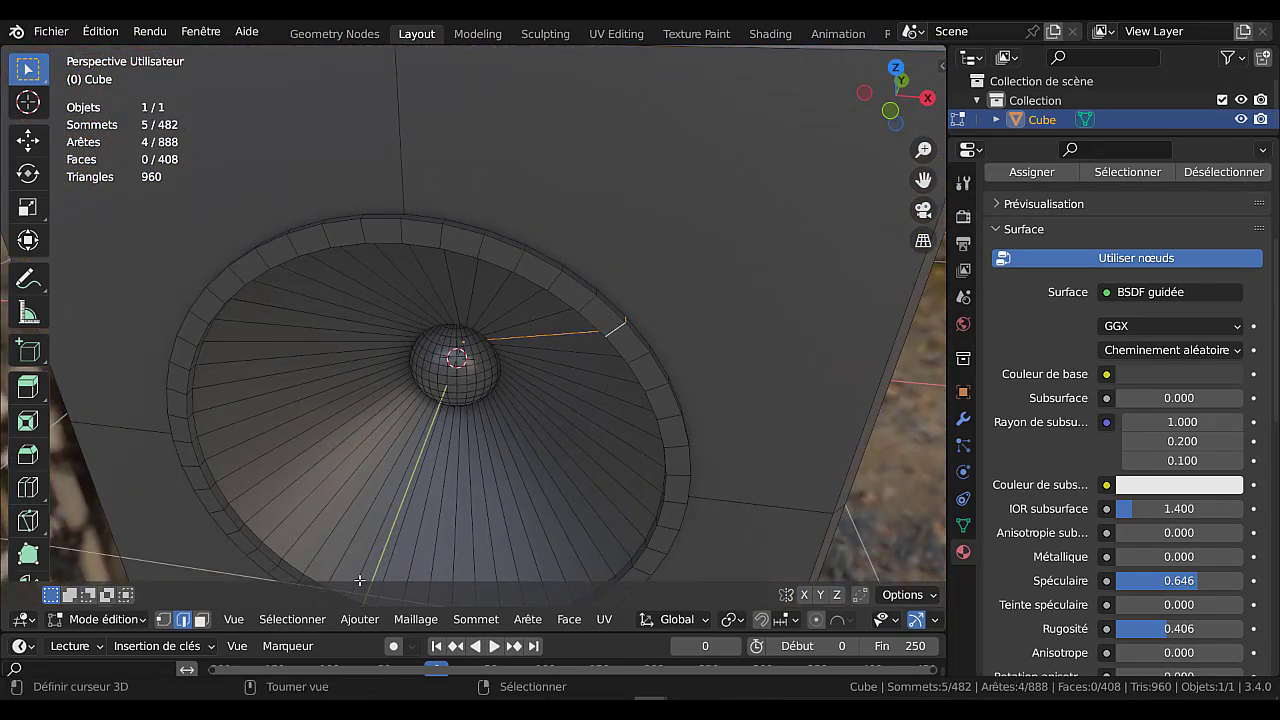
click(201, 620)
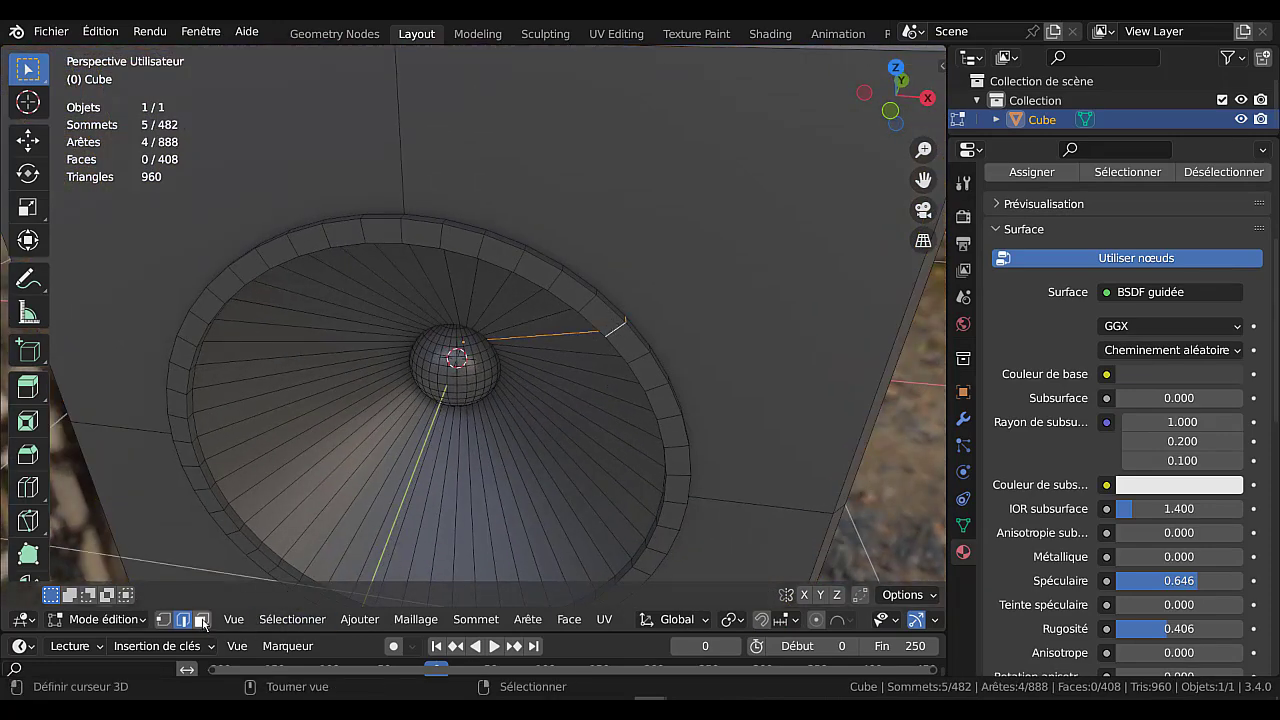
alt+click(616, 336)
middle_drag(616, 336, 630, 354)
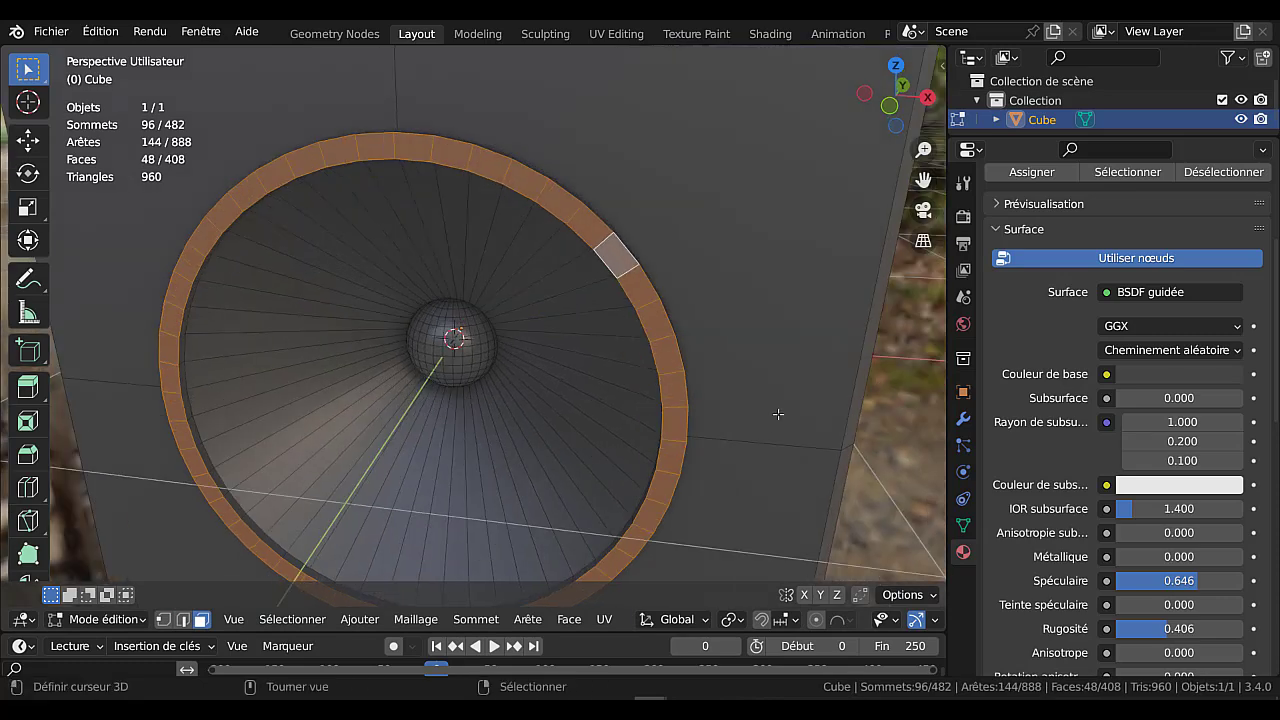
key(ctrl+KP_Add)
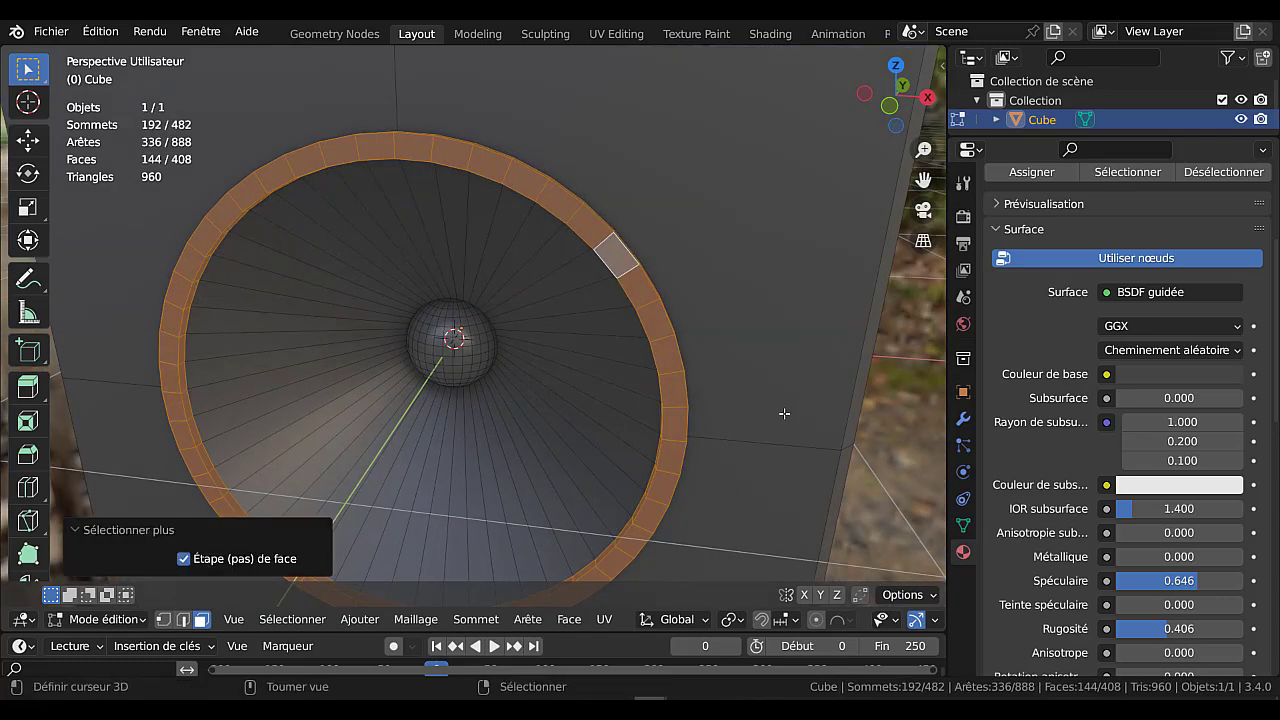
Add a third material slot with a new near-black material and assign it to the selected ring faces.
middle_drag(655, 427, 560, 394)
scroll(1158, 286, up, 5)
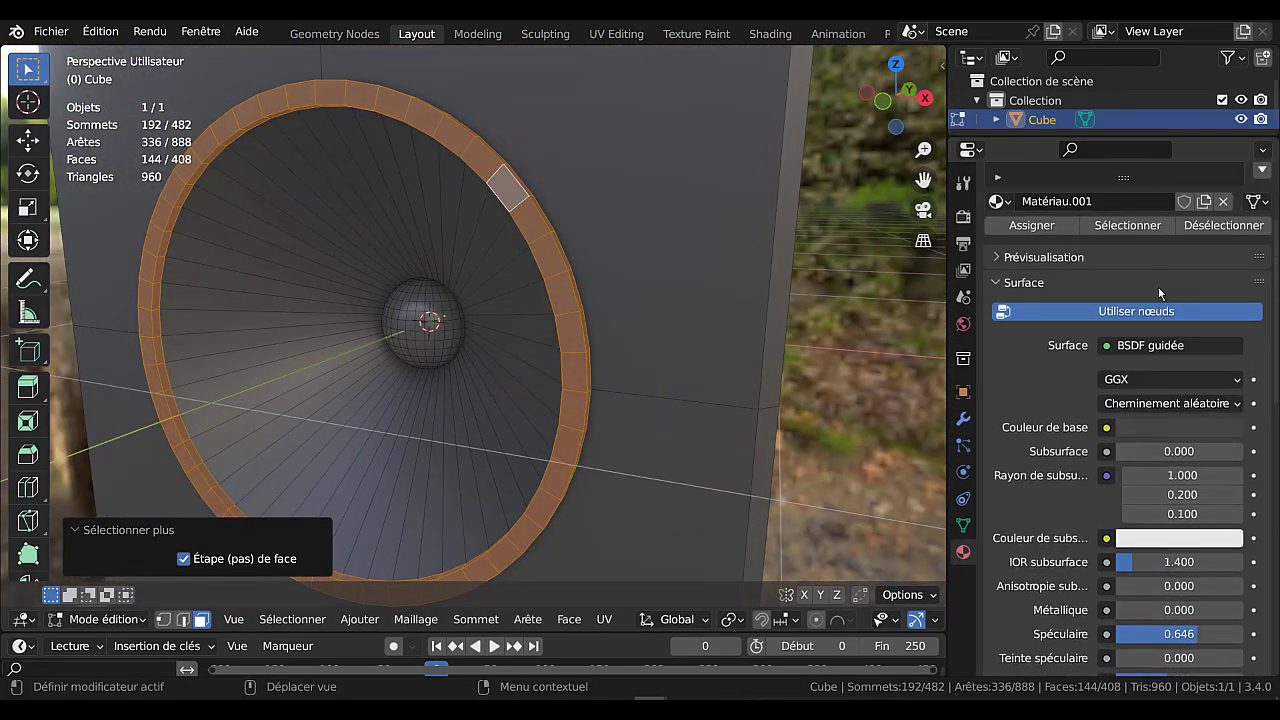
click(1263, 217)
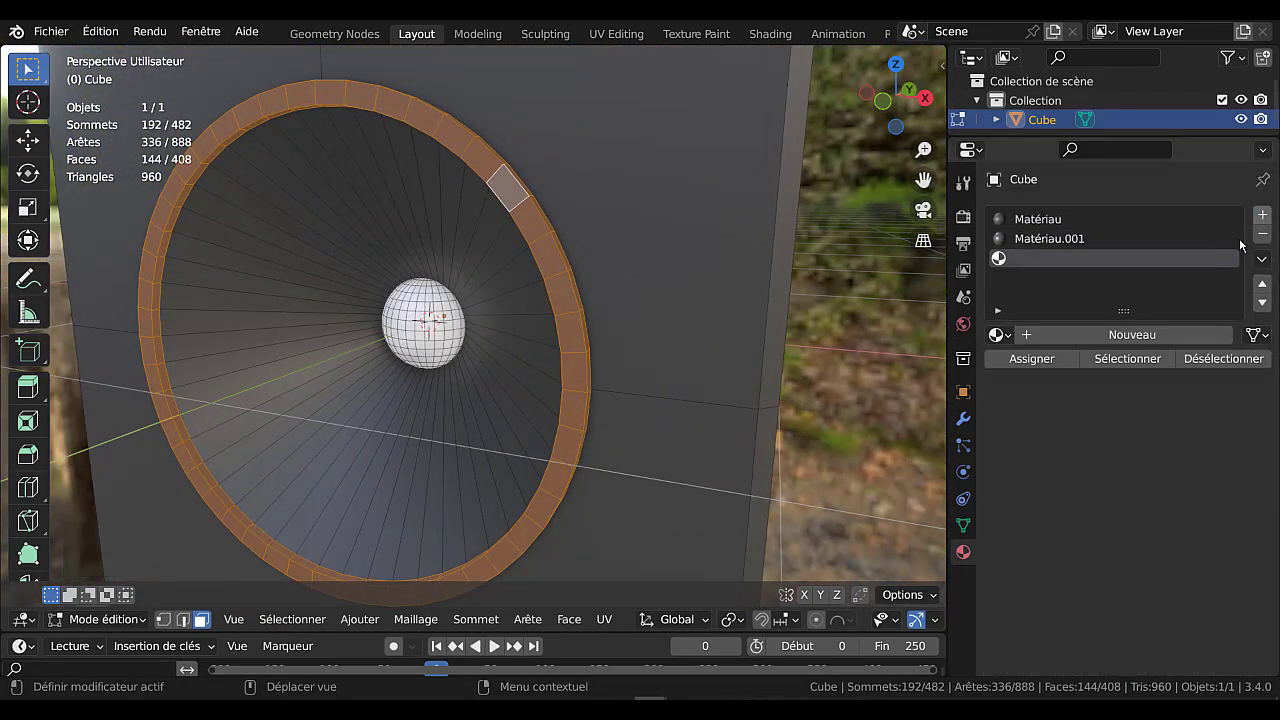
click(1132, 336)
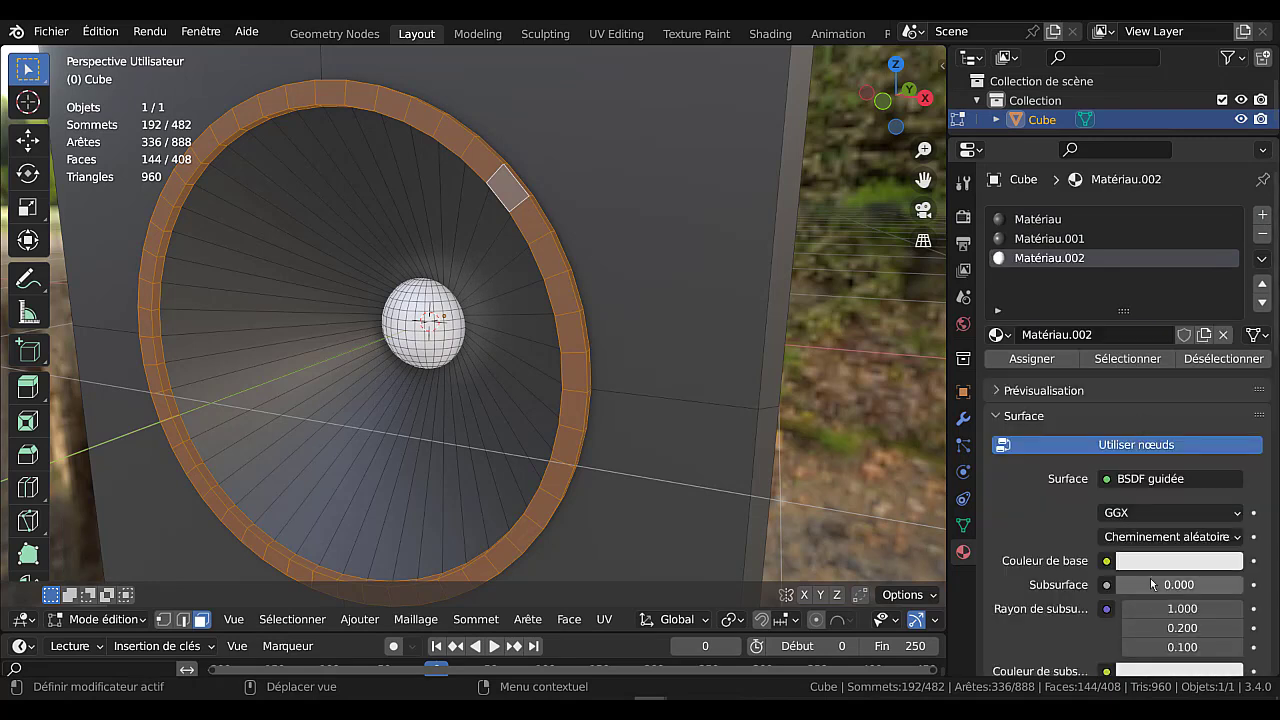
click(1162, 562)
drag(1150, 513, 1085, 513)
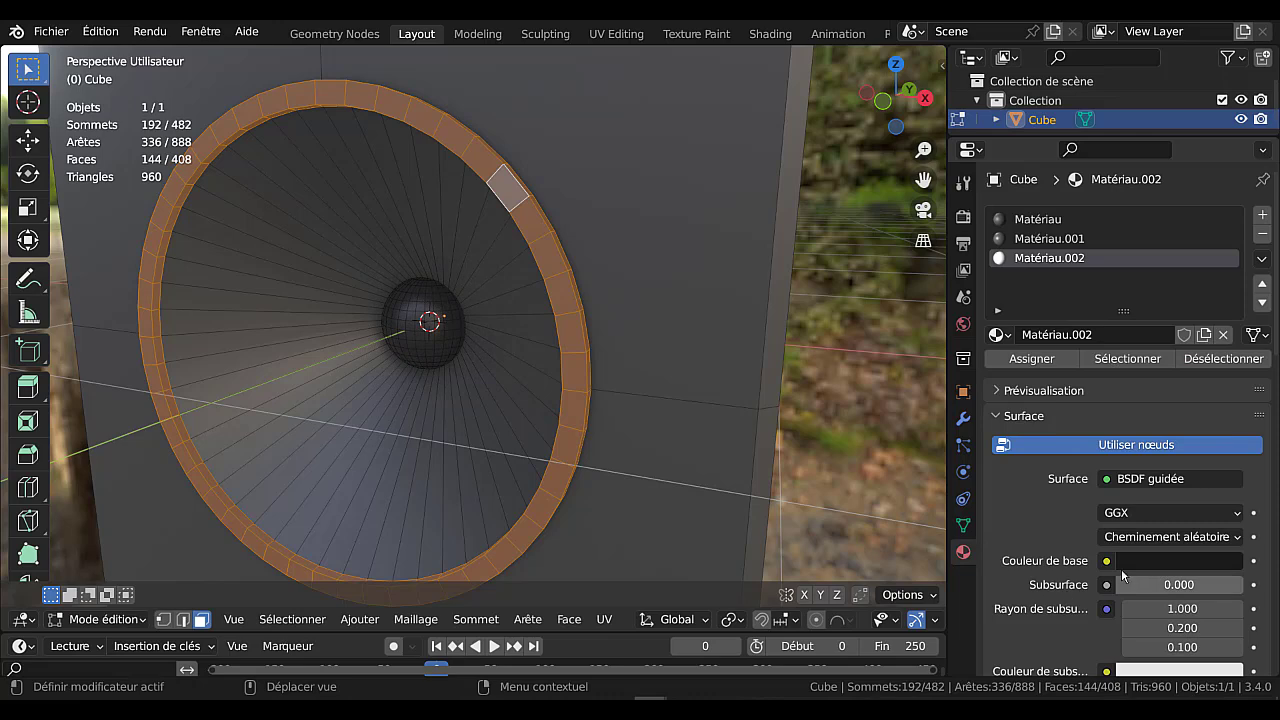
click(1046, 362)
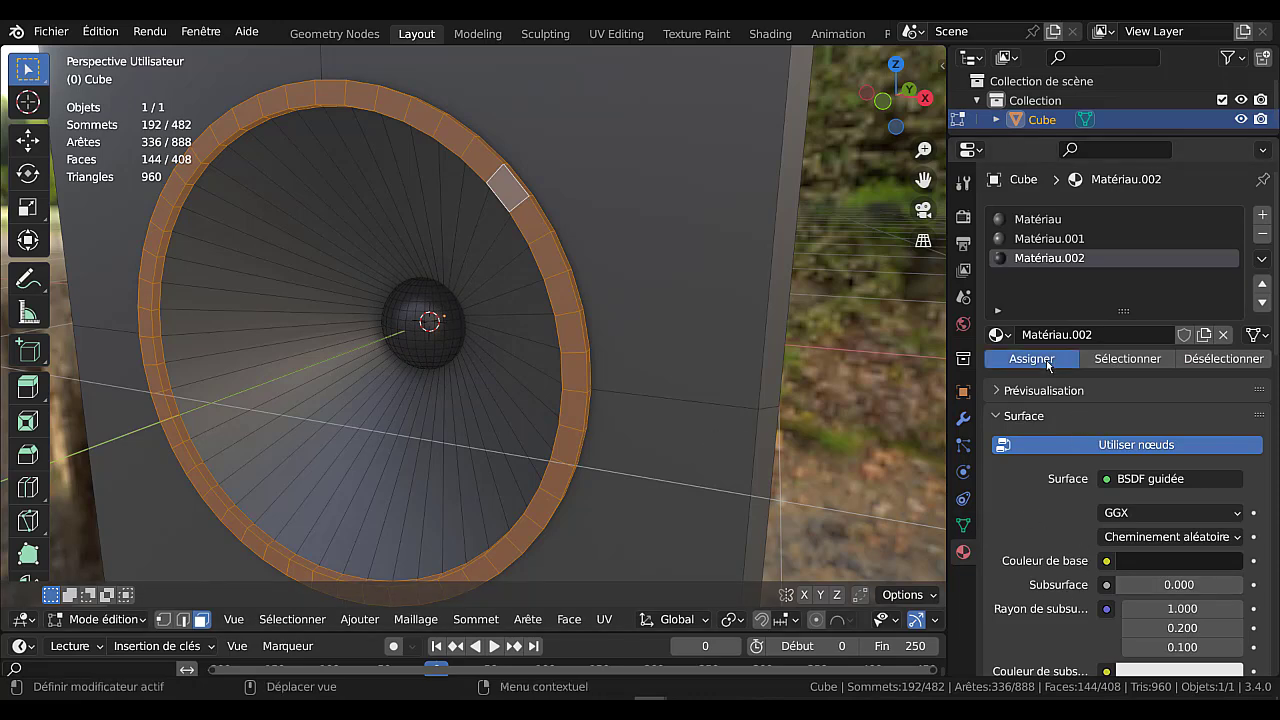
Return to Object Mode and set the ring material's roughness to 0.688 and specular to 1.000.
scroll(704, 482, down, 4)
key(Tab)
middle_drag(702, 482, 848, 492)
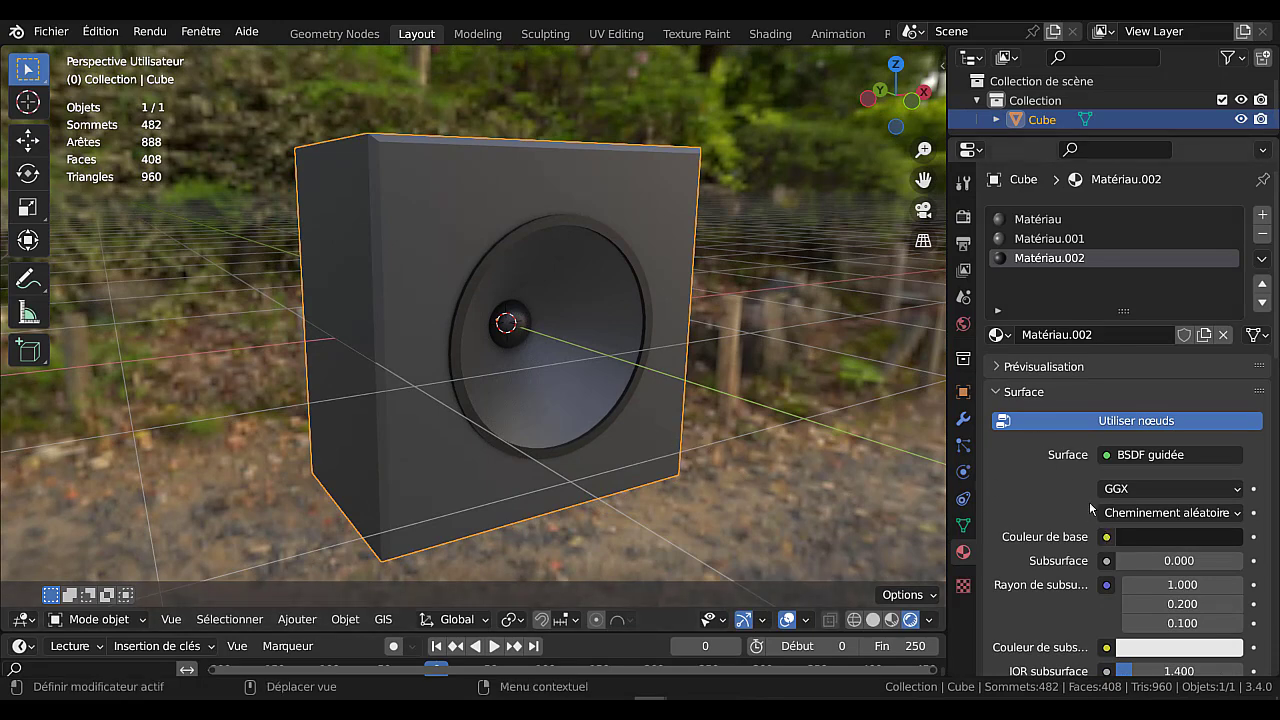
scroll(1167, 550, down, 5)
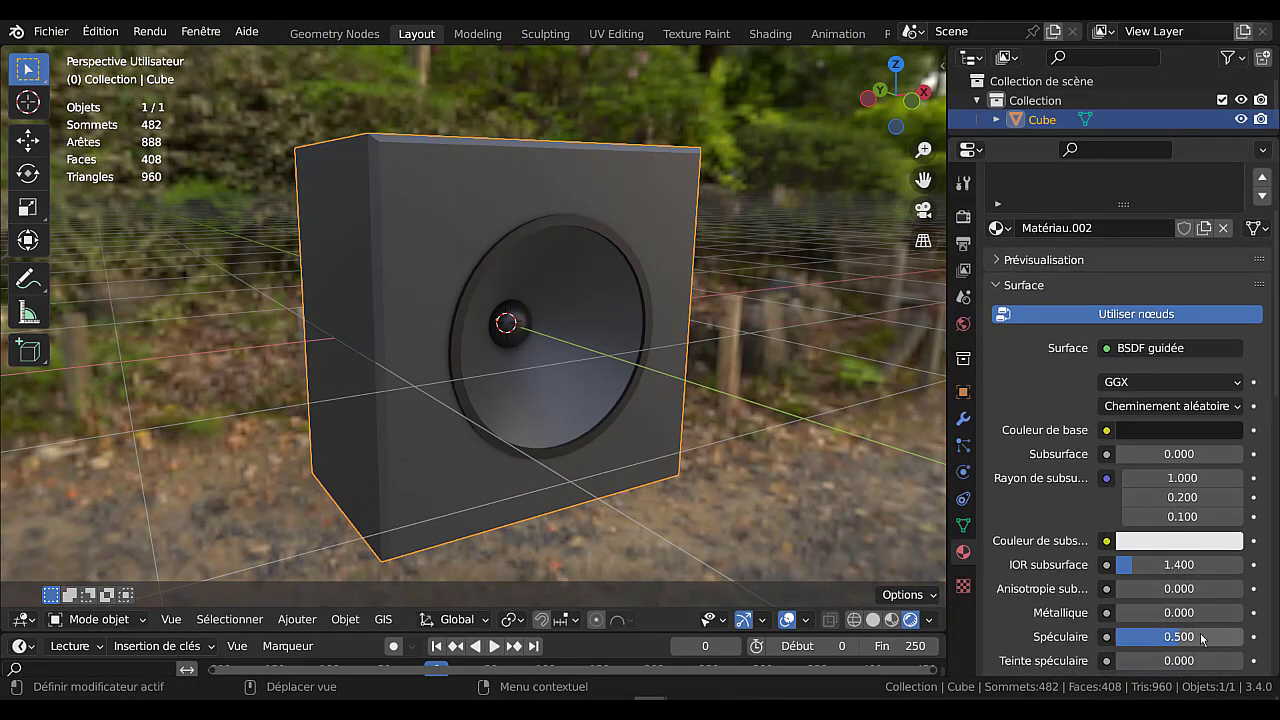
drag(1165, 604, 1193, 604)
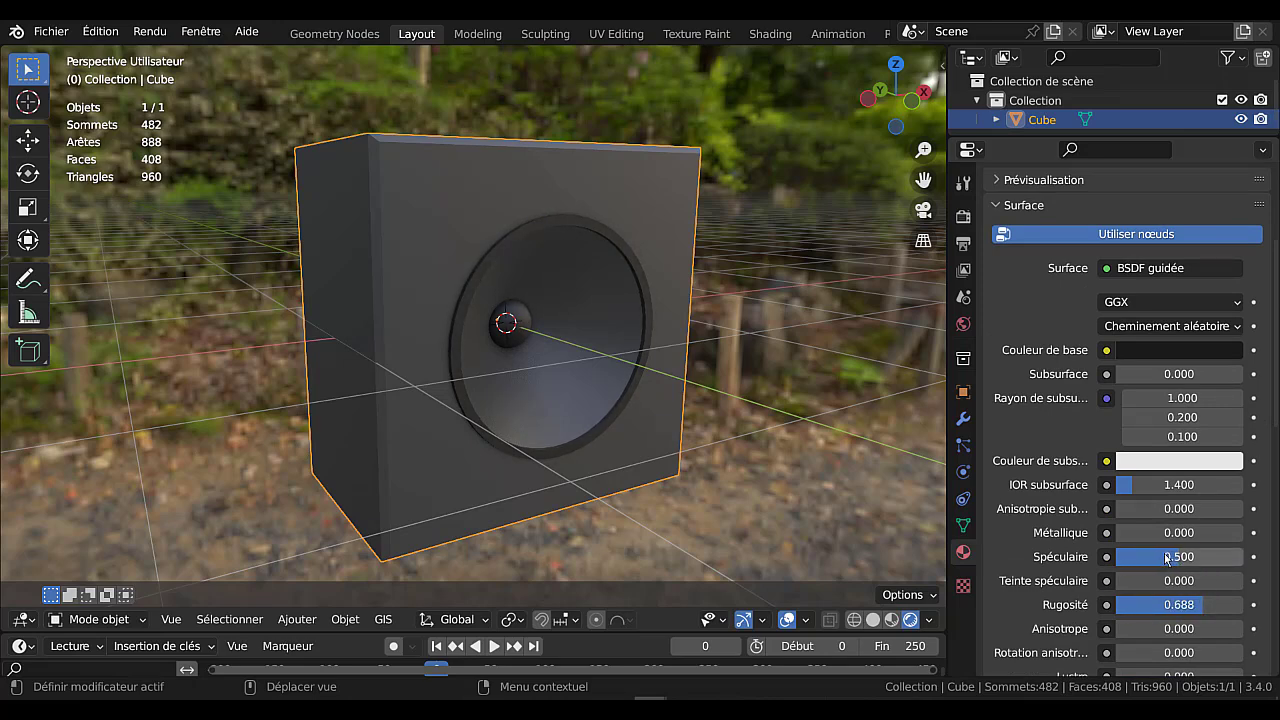
drag(1166, 557, 1243, 557)
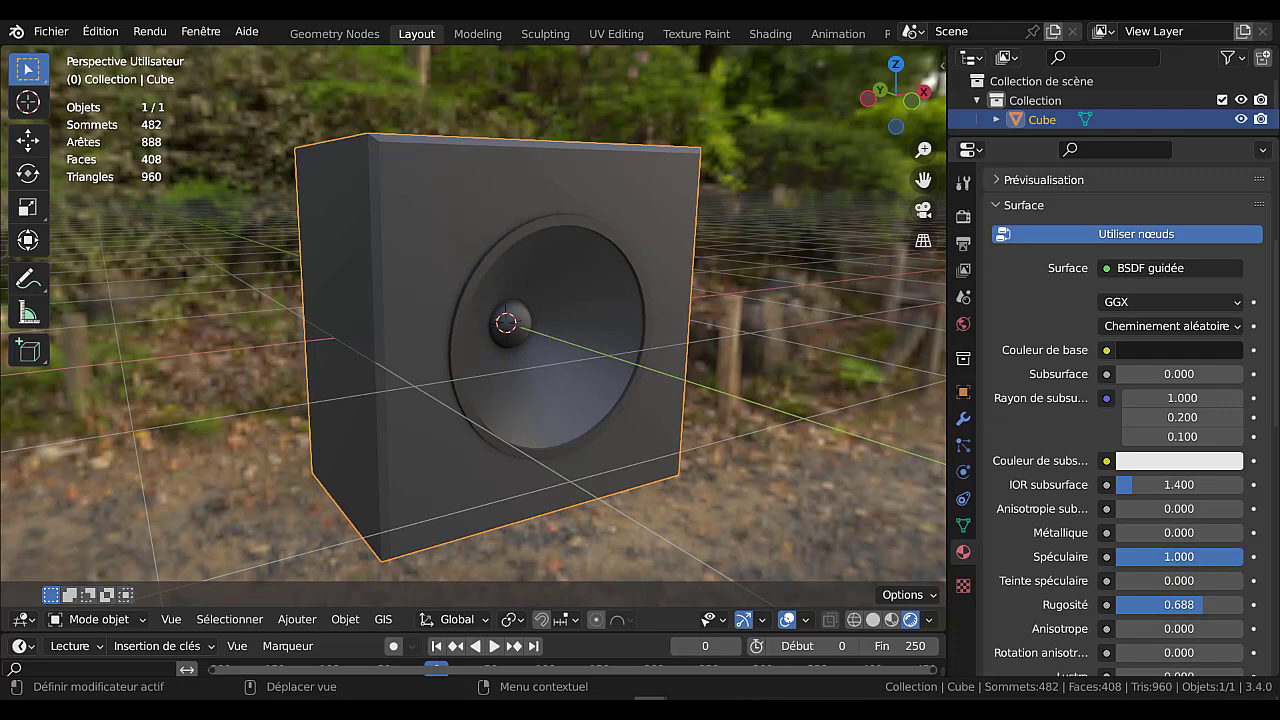
Try the ring material's roughness at 1.000 and 0.000, and settle on 0.349.
middle_drag(861, 472, 870, 438)
scroll(870, 438, up, 4)
mouse_move(1193, 605)
mouse_down()
mouse_move(1116, 605)
mouse_move(1243, 605)
mouse_up()
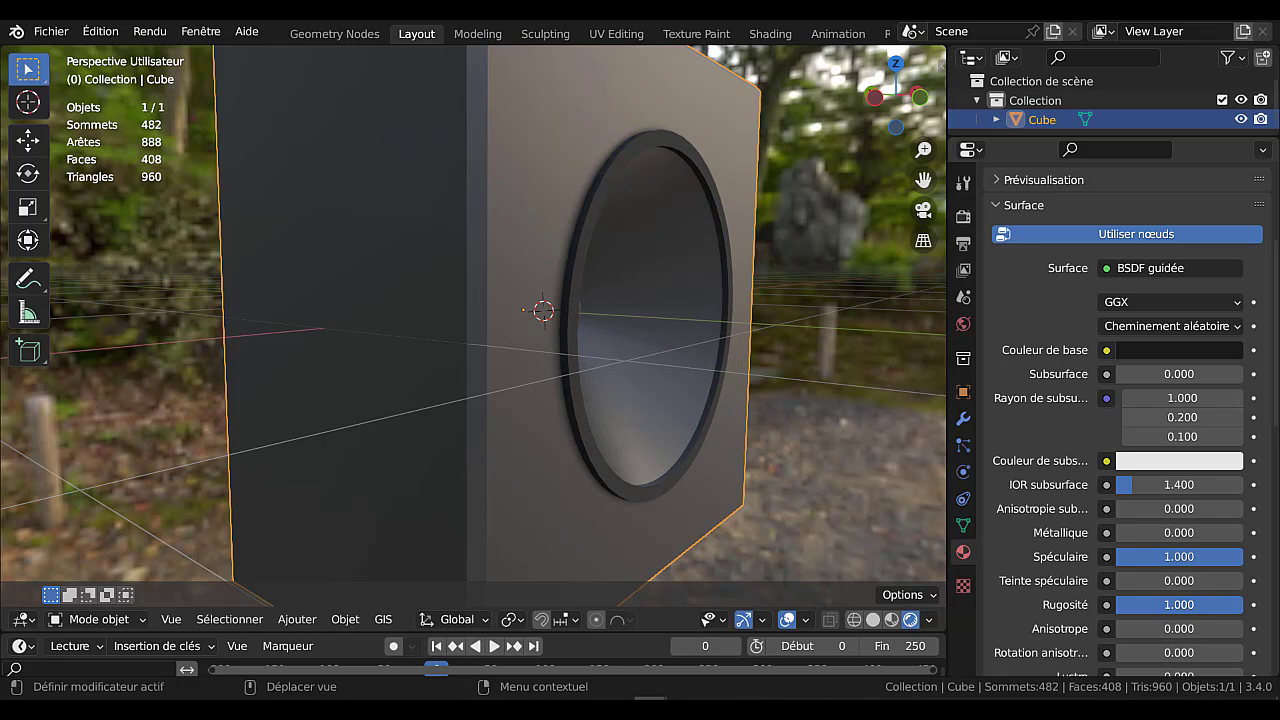
drag(1243, 605, 1116, 605)
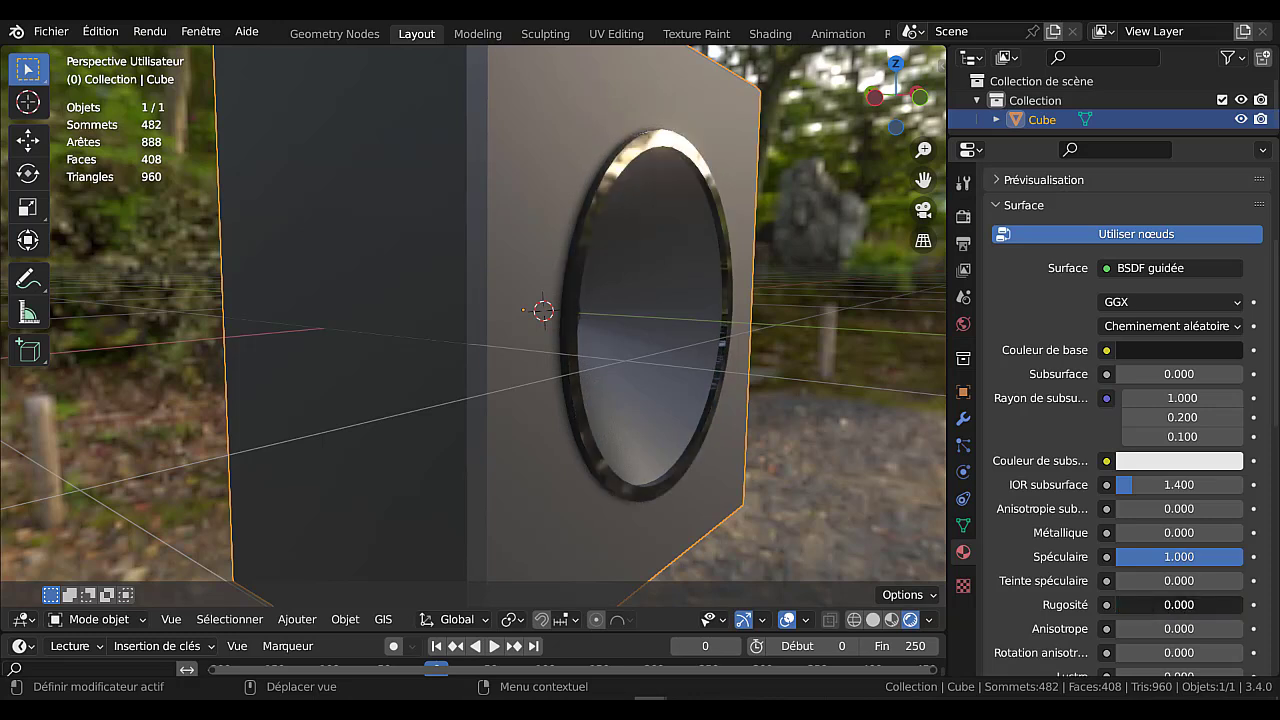
mouse_move(1116, 605)
mouse_down()
mouse_move(1243, 605)
mouse_move(1160, 605)
mouse_up()
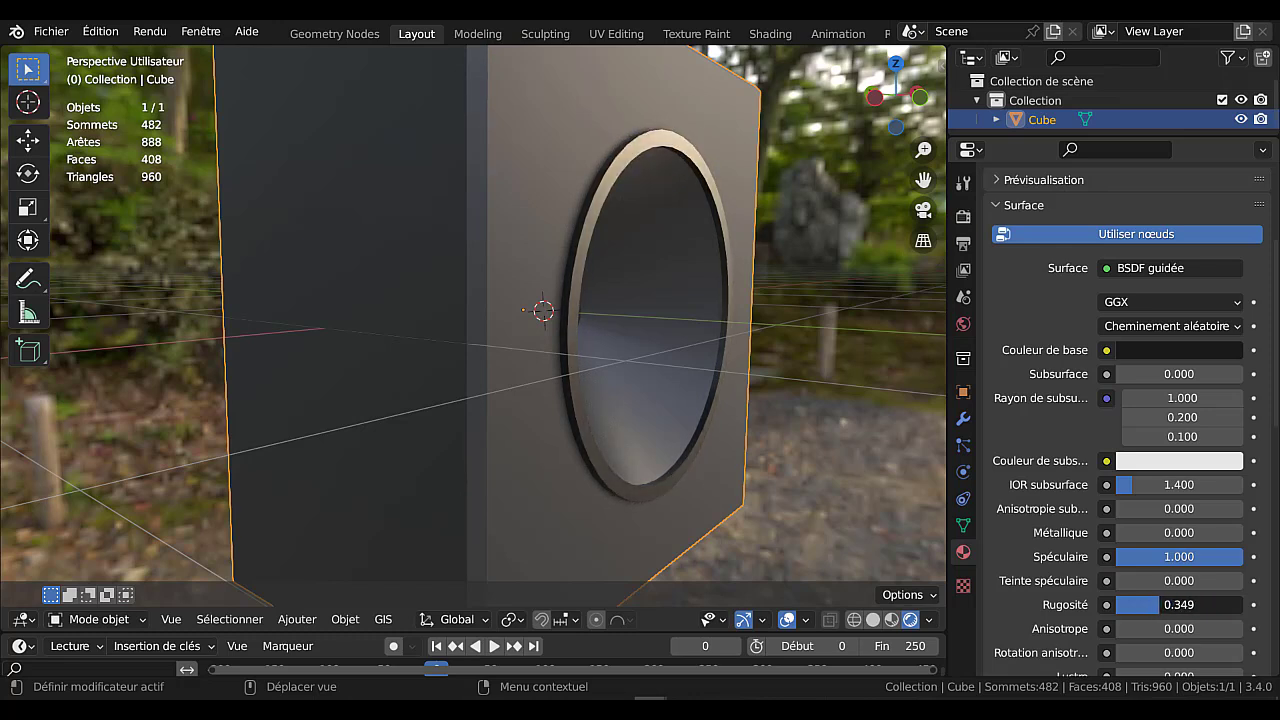
Enter Edit Mode in front view and select the four faces at the tip of the central dome.
scroll(820, 396, down, 3)
middle_drag(655, 444, 689, 392)
scroll(609, 377, up, 2)
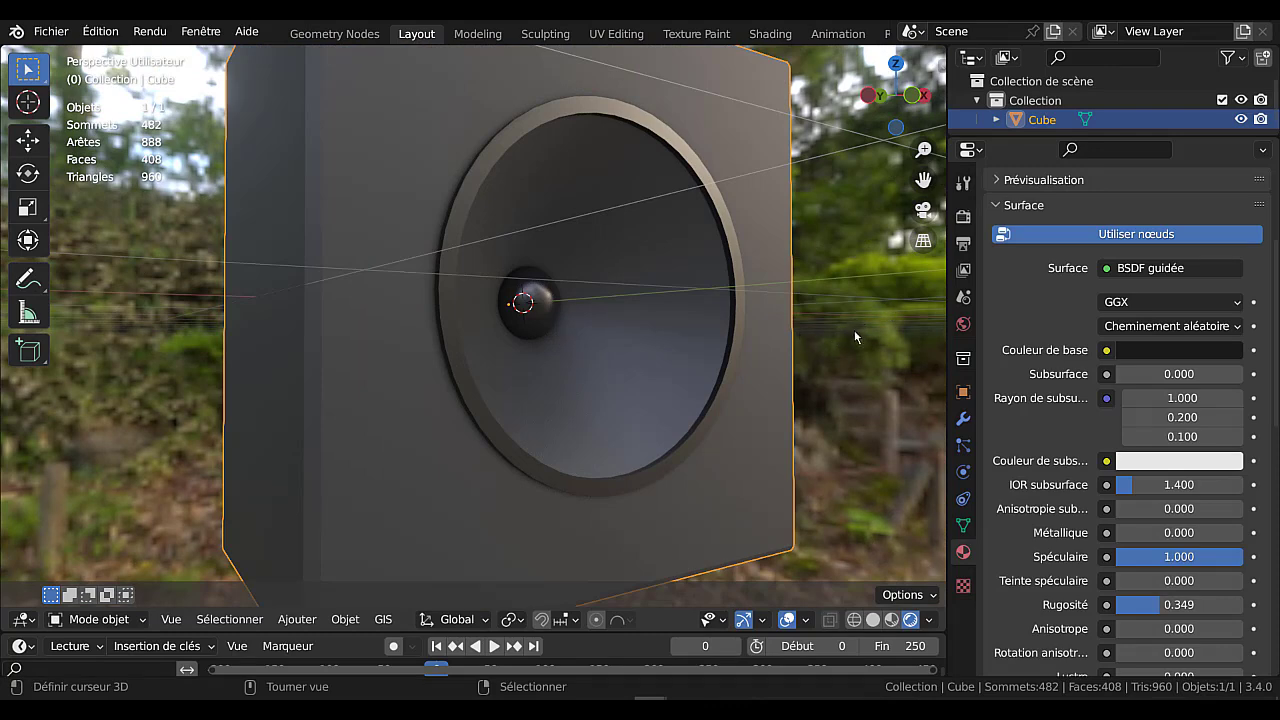
middle_drag(617, 327, 588, 319)
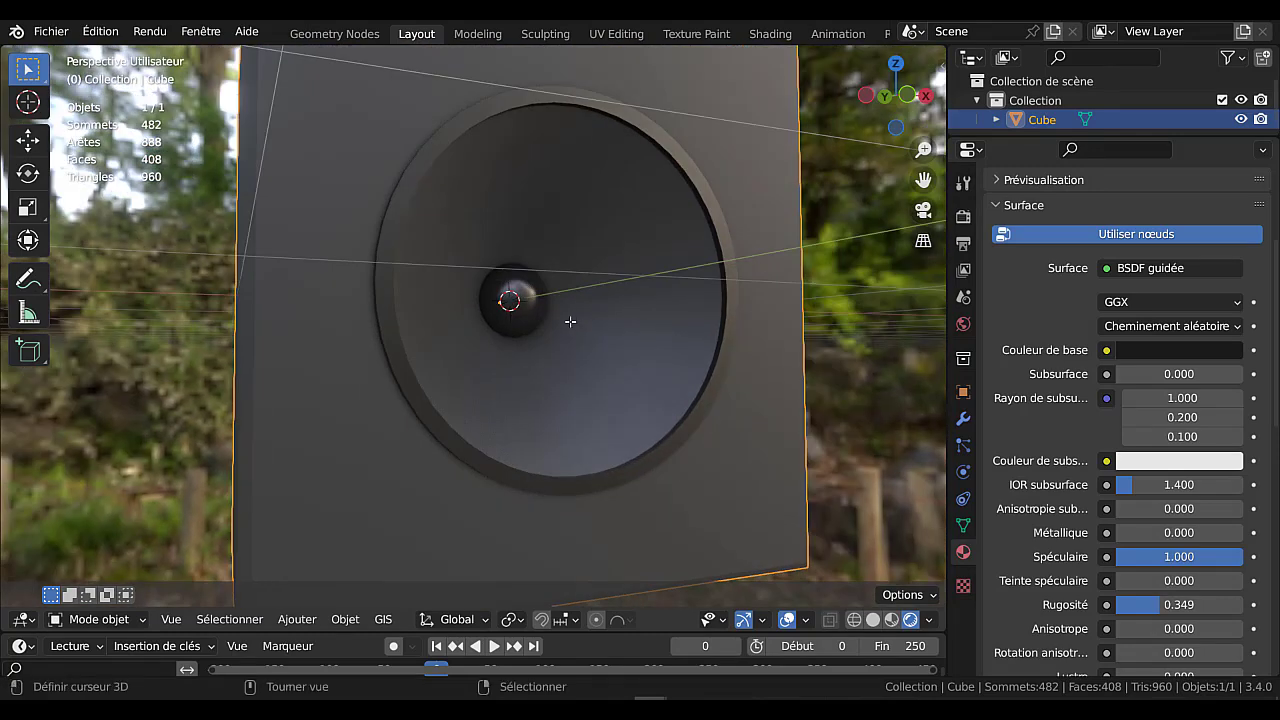
key(Tab)
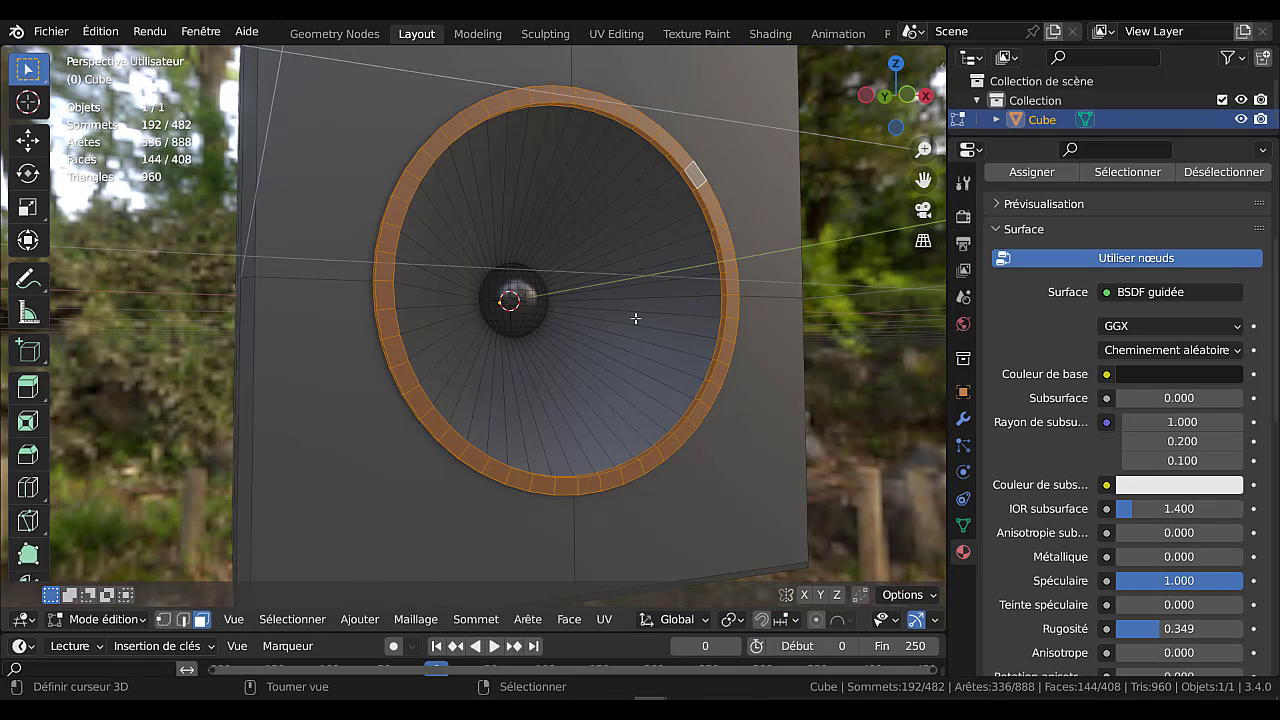
key(KP_1)
scroll(583, 361, up, 5)
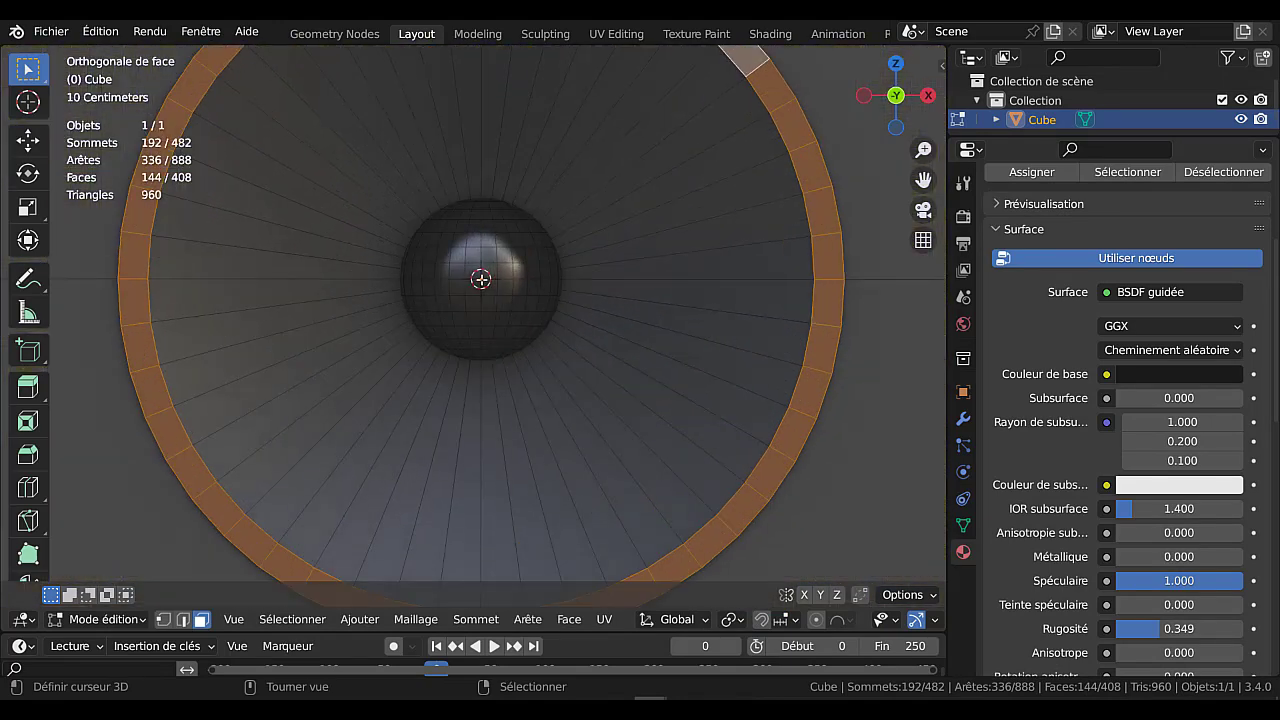
click(479, 270)
shift+click(490, 272)
shift+click(489, 287)
shift+click(476, 287)
shift+click(490, 290)
scroll(496, 298, down, 1)
shift+click(487, 295)
mouse_move(618, 322)
middle_down()
mouse_move(658, 326)
mouse_move(615, 347)
middle_up()
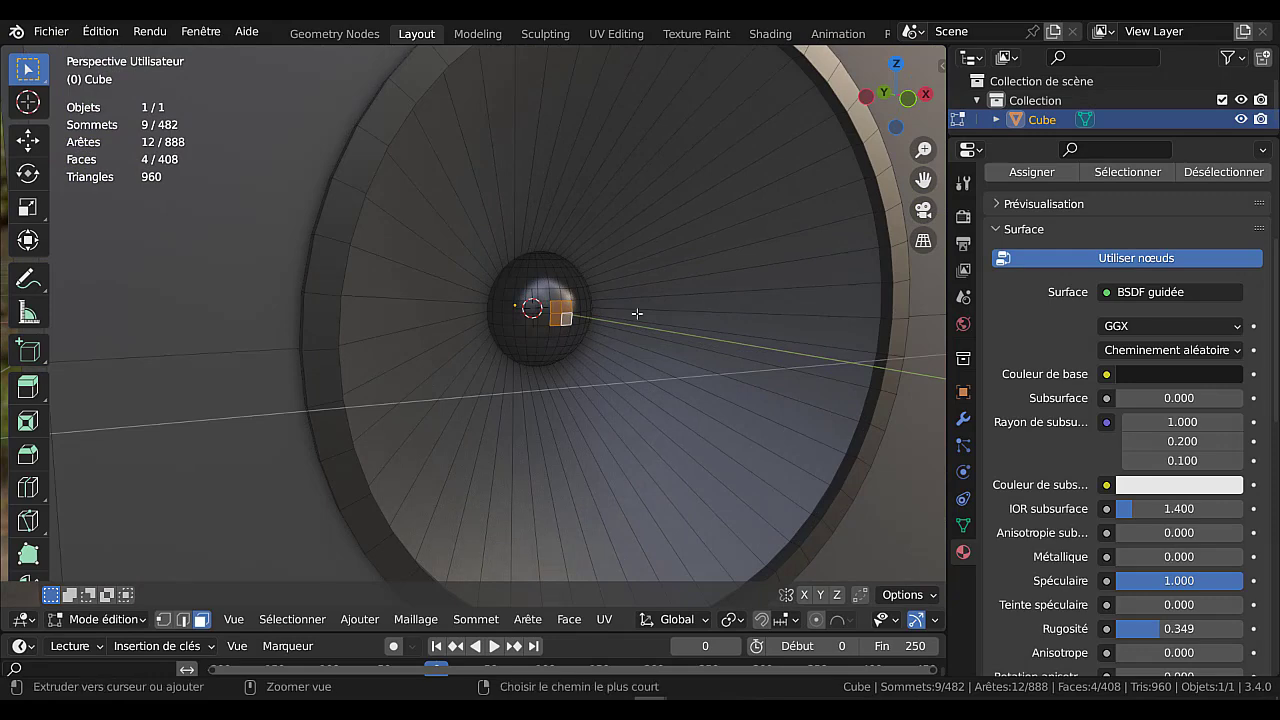
Grow the face selection six times so it covers the entire central dome.
key(ctrl+KP_Add)
key(ctrl+KP_Add)
key(ctrl+KP_Add)
key(ctrl+KP_Add)
key(ctrl+KP_Add)
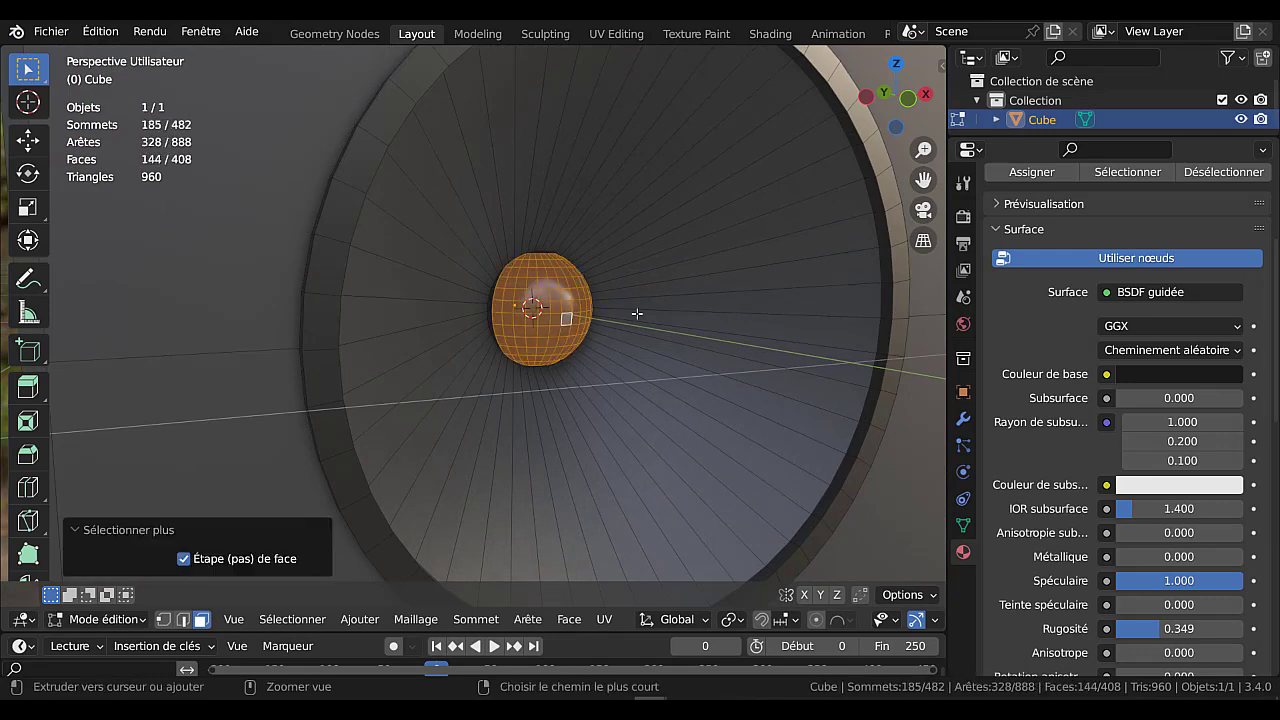
key(ctrl+KP_Add)
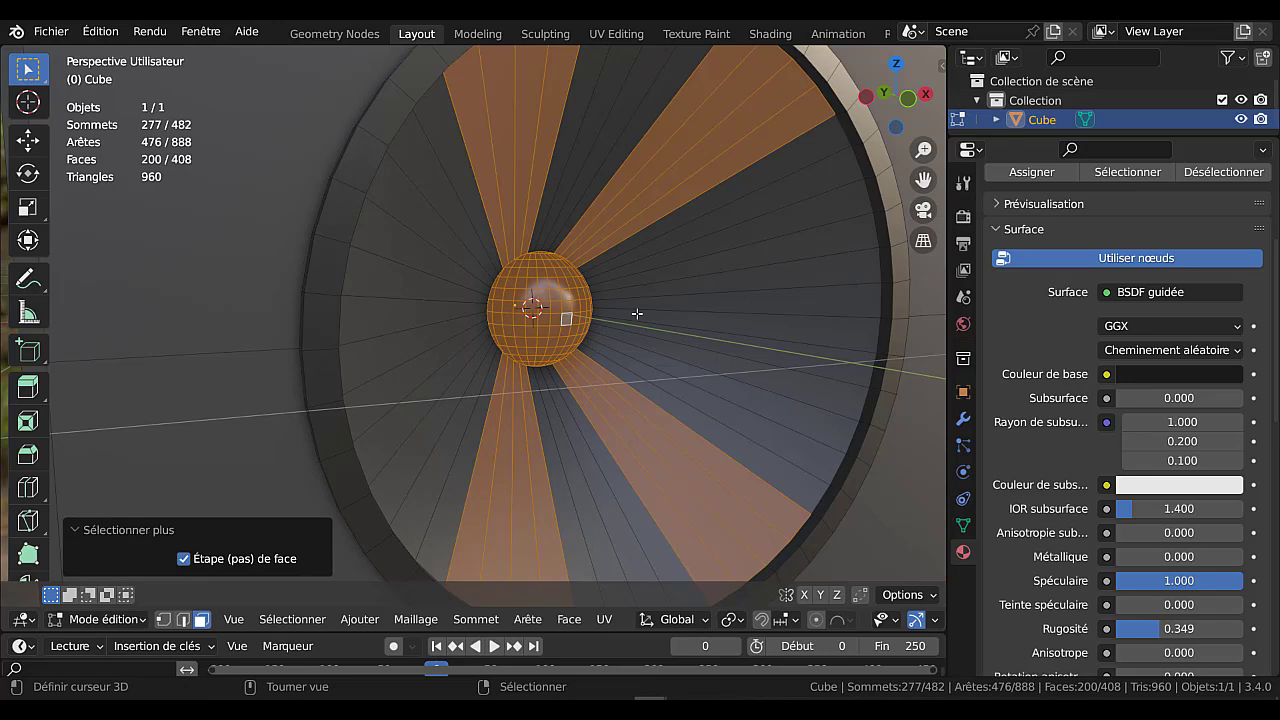
Deselect the cone's radial faces with Circle Select, keeping only the central dome selected.
scroll(637, 314, down, 3)
key(c)
middle_drag(605, 250, 441, 246)
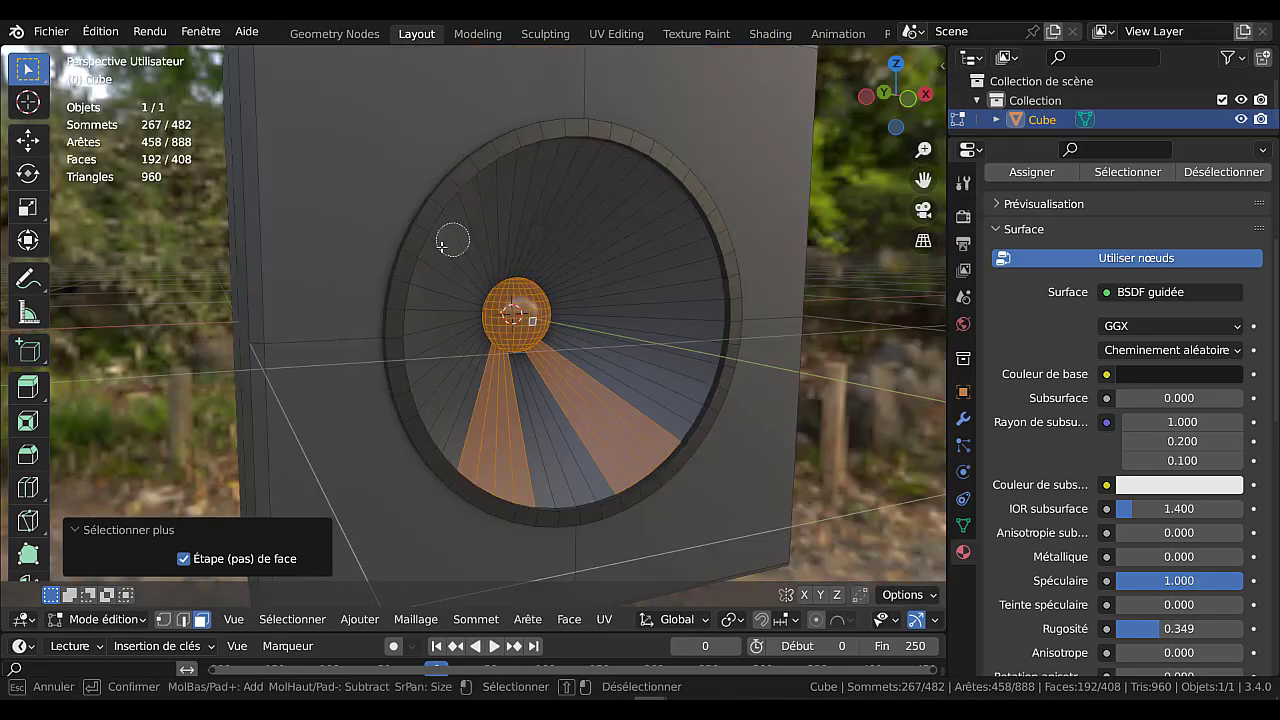
middle_drag(614, 306, 491, 417)
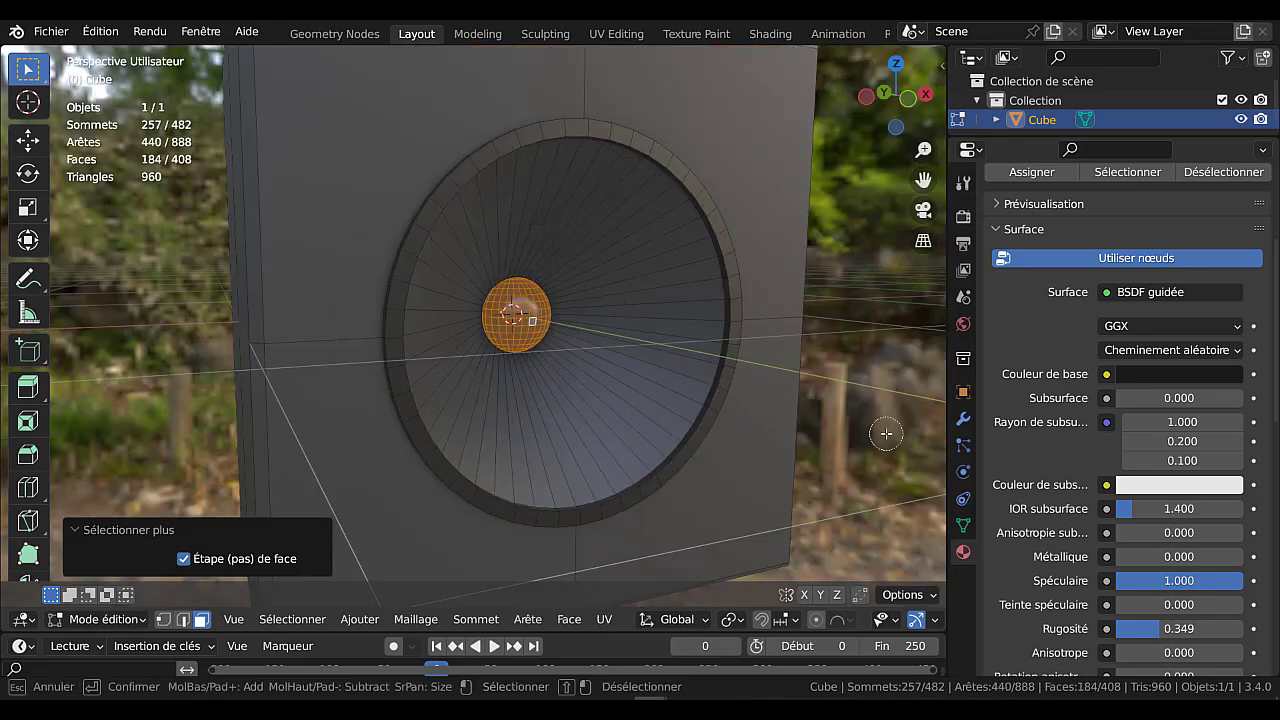
key(Escape)
middle_drag(873, 413, 777, 446)
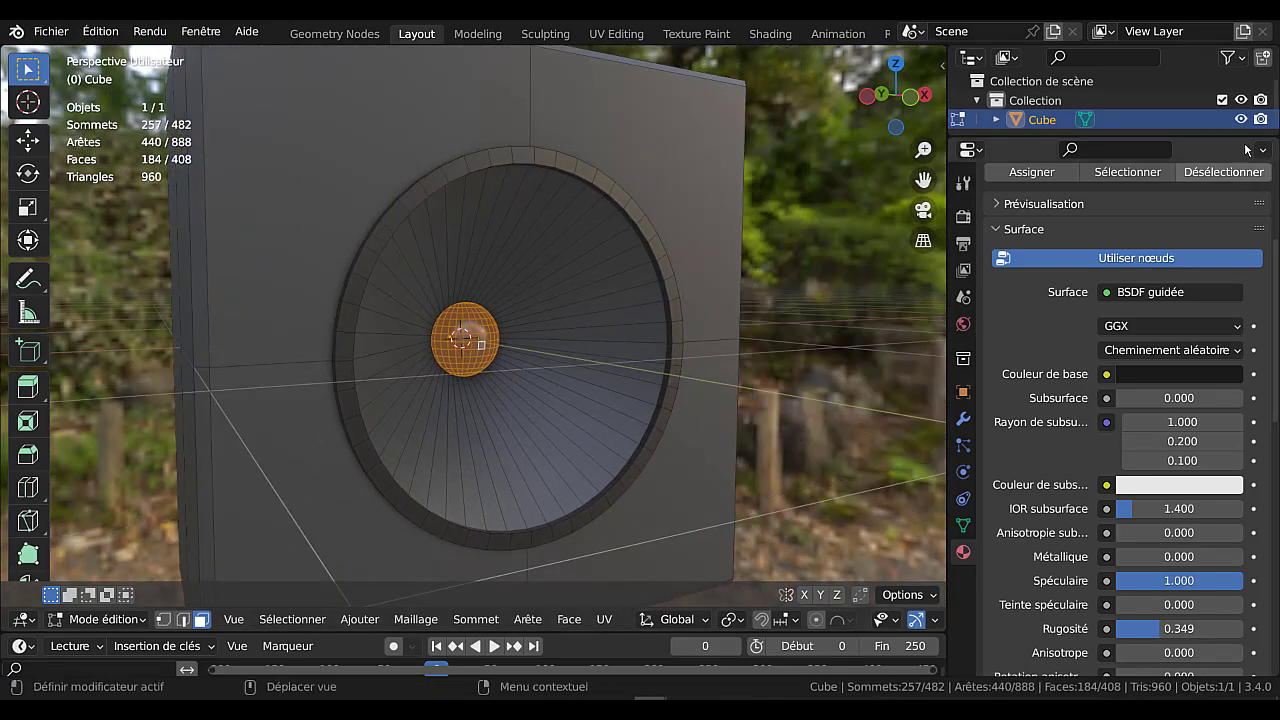
Try an empty fourth material slot on the cabinet and remove it again in Object Mode.
scroll(1250, 190, up, 5)
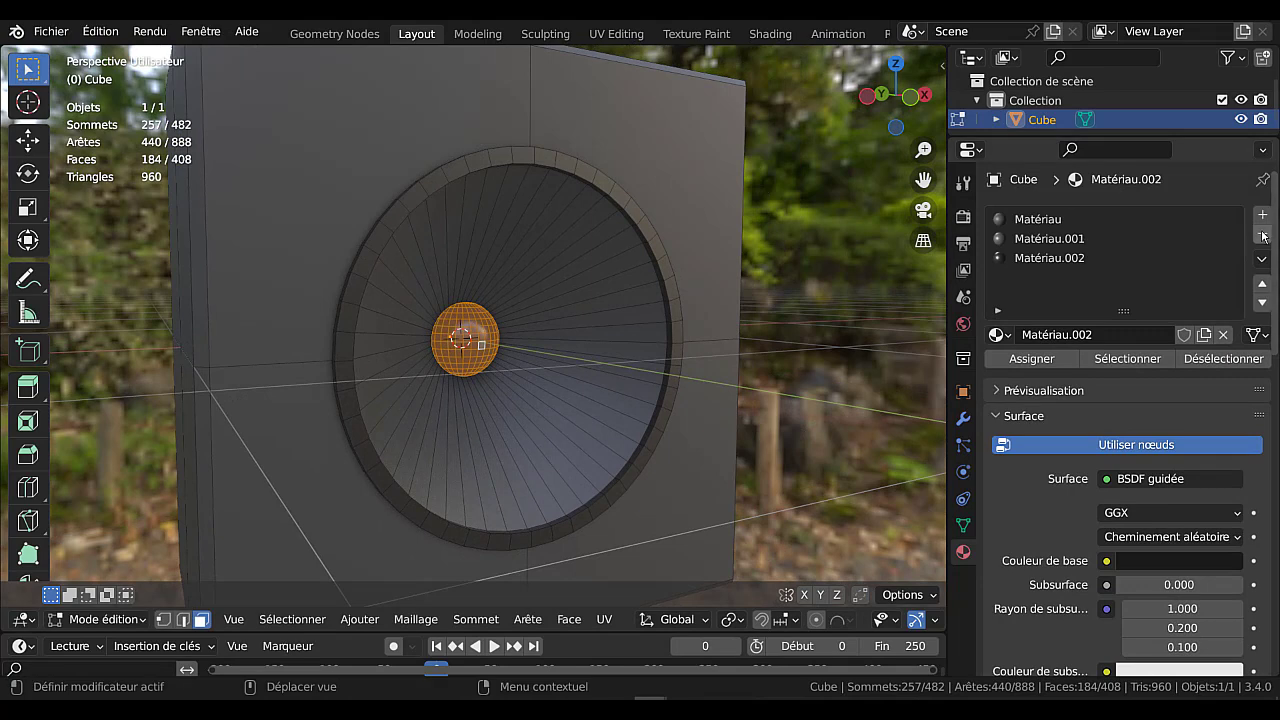
click(1263, 215)
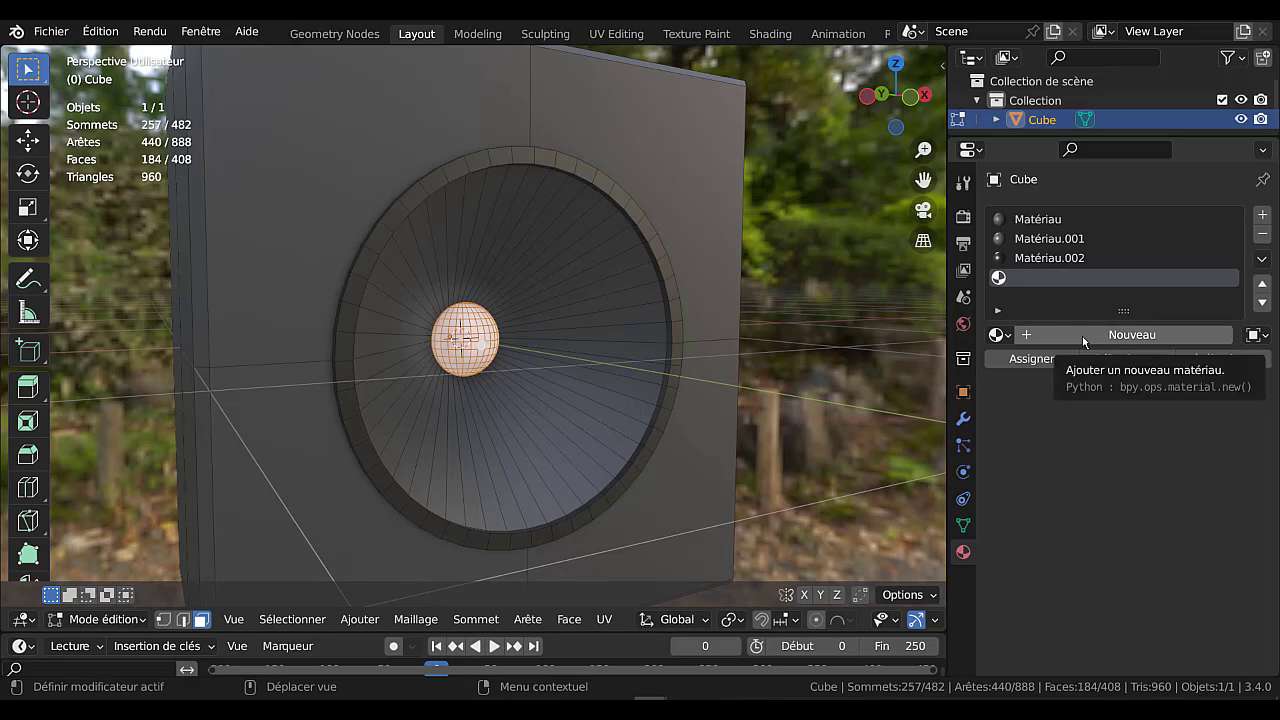
scroll(792, 465, down, 5)
scroll(792, 465, up, 1)
middle_drag(792, 465, 755, 455)
key(Tab)
scroll(526, 380, up, 3)
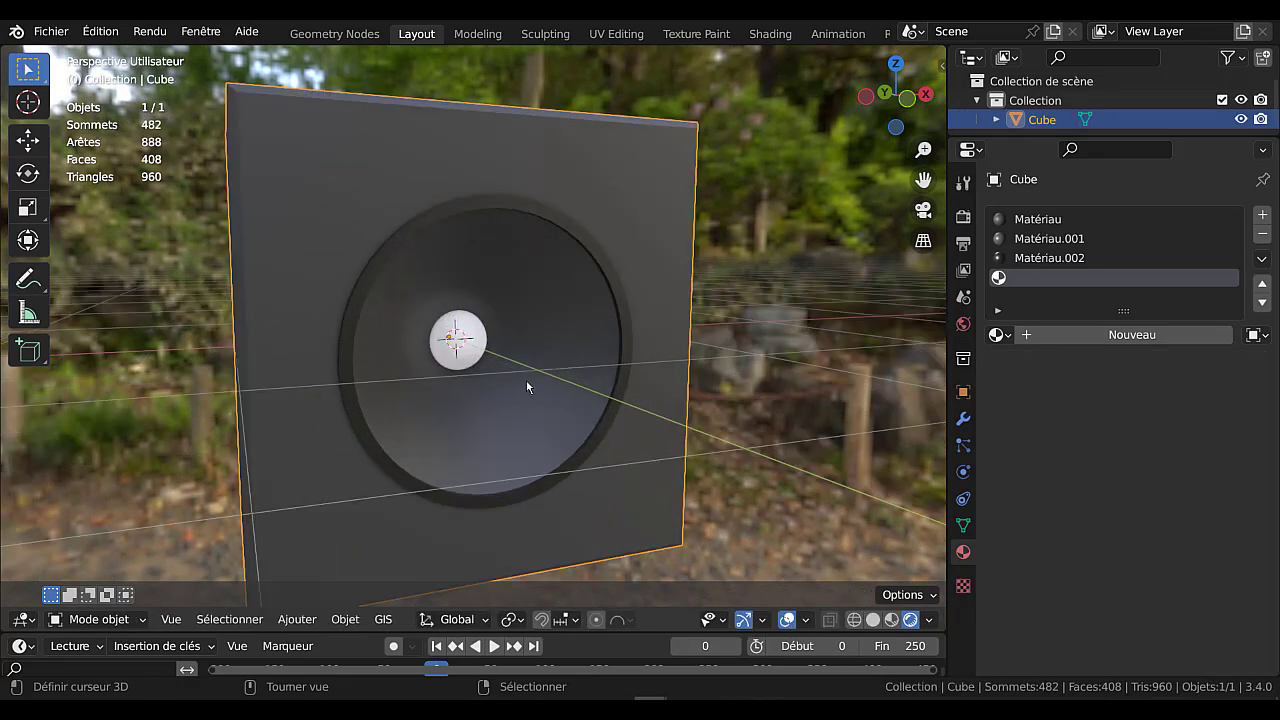
click(1262, 234)
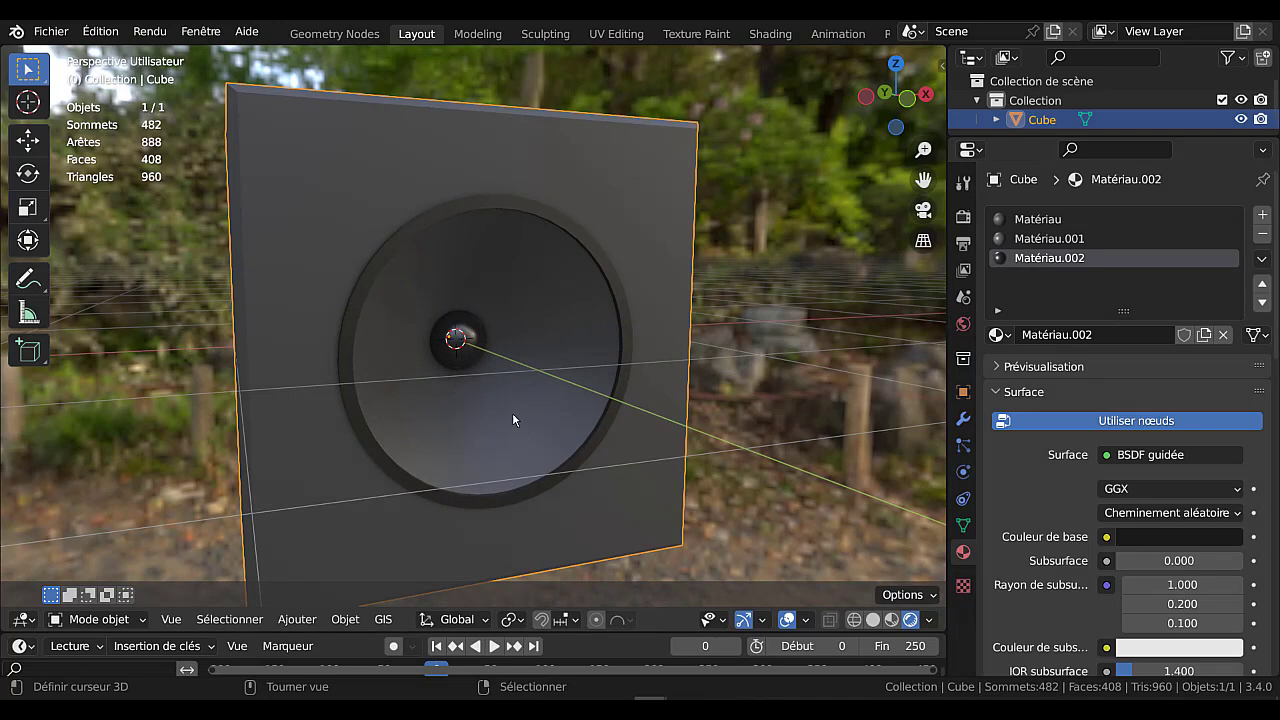
With the dome faces selected in Edit Mode, duplicate the third slot's material and set Metallic 1.000, Specular 0.240 and Roughness 0.115.
scroll(513, 420, up, 4)
key(Tab)
scroll(583, 427, down, 4)
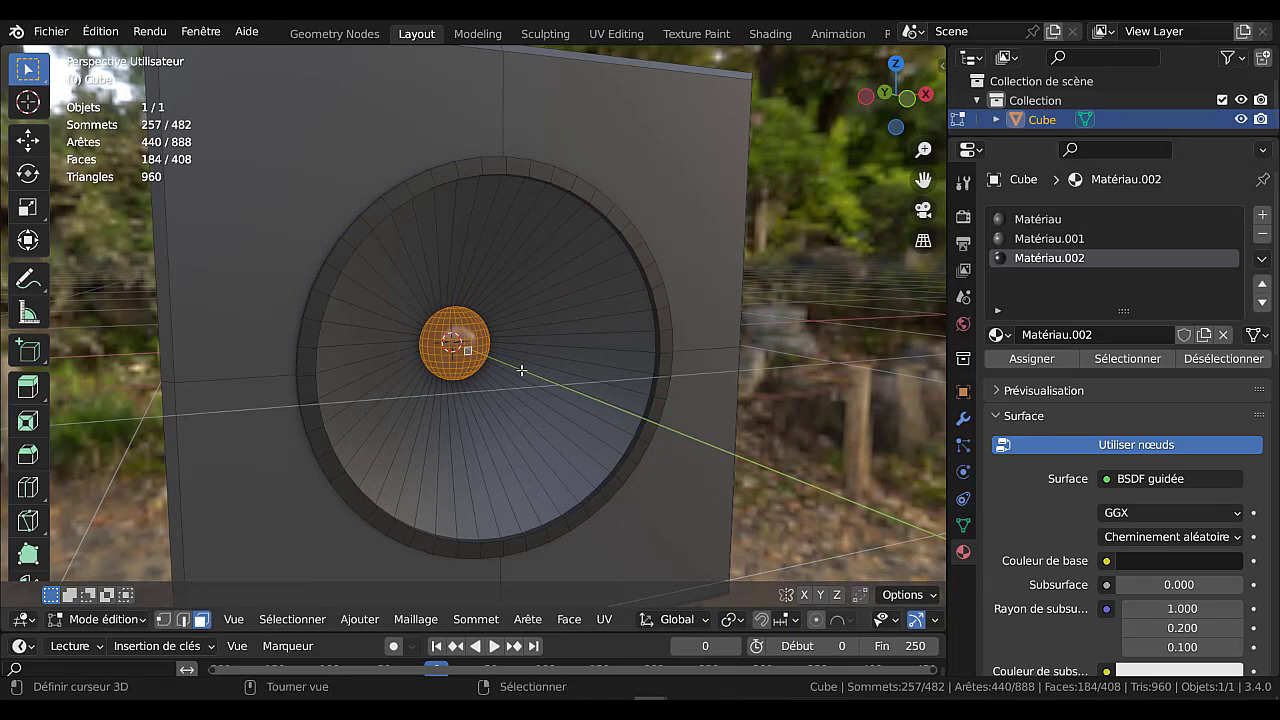
click(1205, 335)
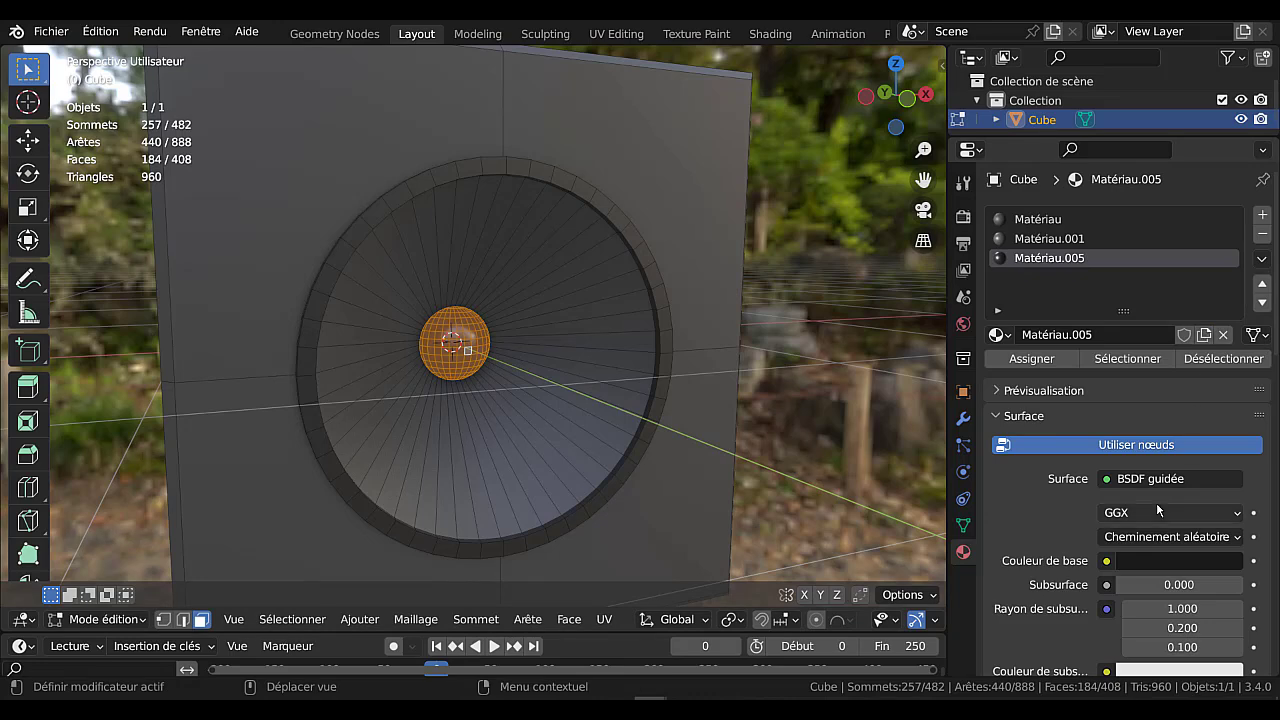
scroll(1170, 500, down, 5)
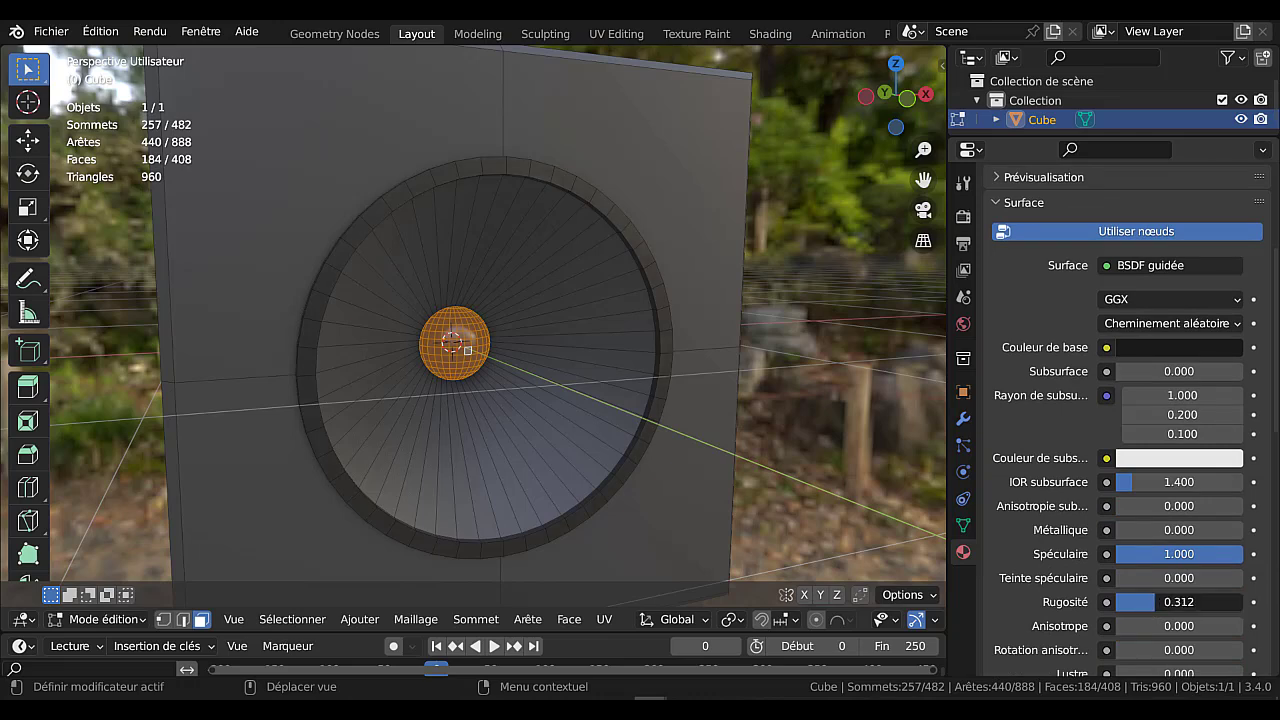
drag(1150, 601, 1120, 601)
mouse_move(1131, 530)
mouse_down()
mouse_move(1243, 530)
mouse_move(1218, 553)
mouse_move(1125, 553)
mouse_up()
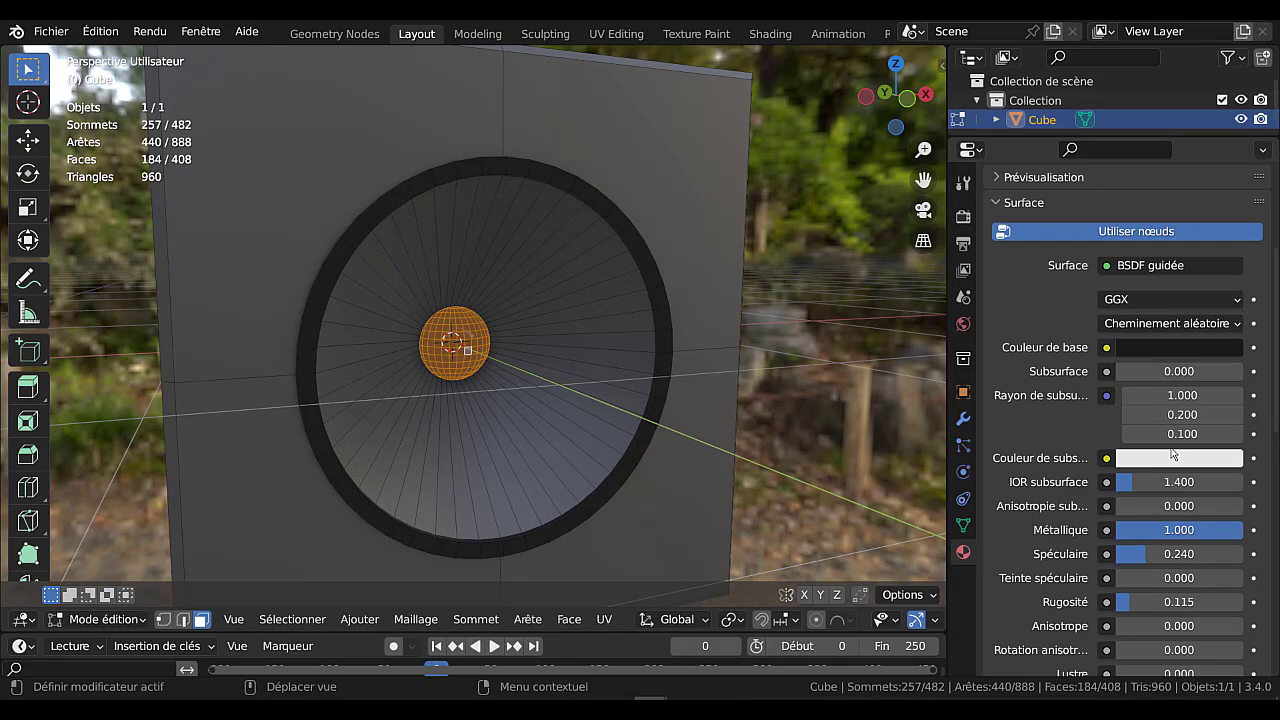
Brighten the duplicated metallic material's base colour to pure white and return to Object Mode to check the rim and dome.
click(1172, 346)
drag(1228, 174, 1228, 69)
scroll(766, 352, down, 4)
middle_drag(766, 352, 729, 312)
key(Tab)
scroll(708, 358, up, 5)
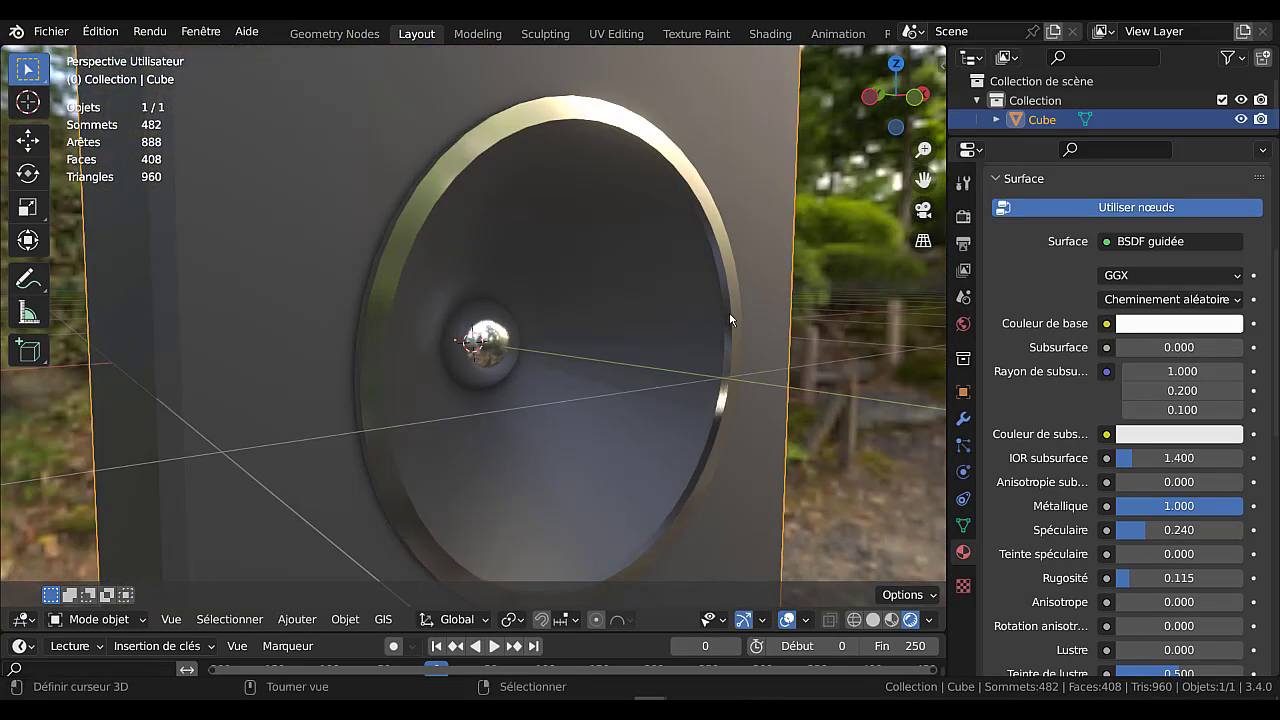
Select a face on the rim ring and set its material's Specular to 0.167, with the base colour Value at 1.000.
key(Tab)
click(735, 305)
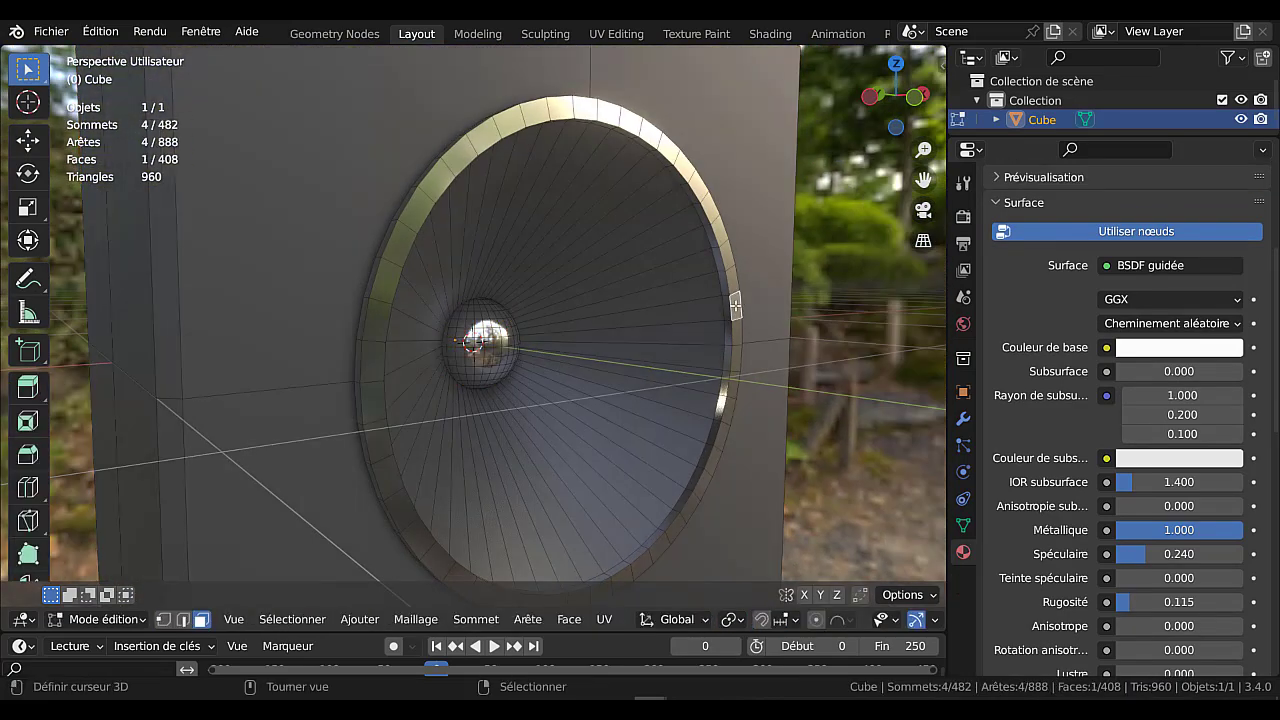
scroll(1087, 548, down, 3)
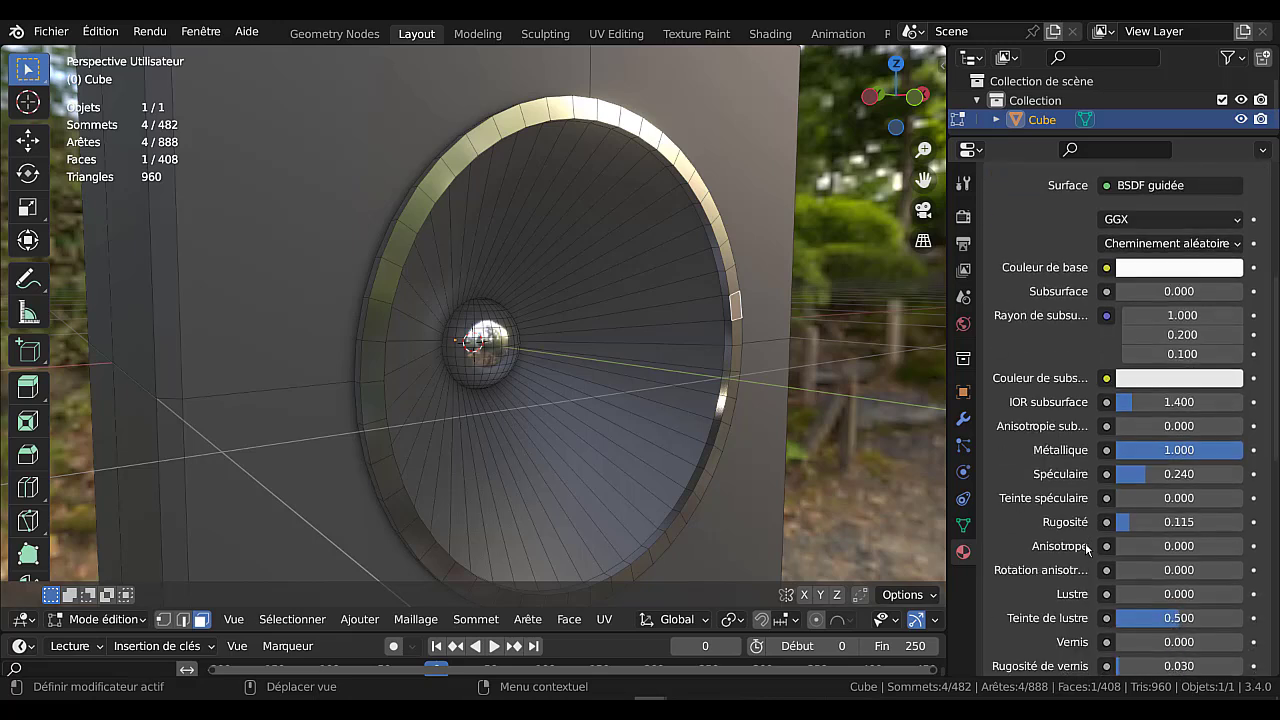
mouse_move(1139, 474)
mouse_down()
mouse_move(1214, 474)
mouse_move(1116, 474)
mouse_move(1137, 474)
mouse_move(1128, 456)
mouse_up()
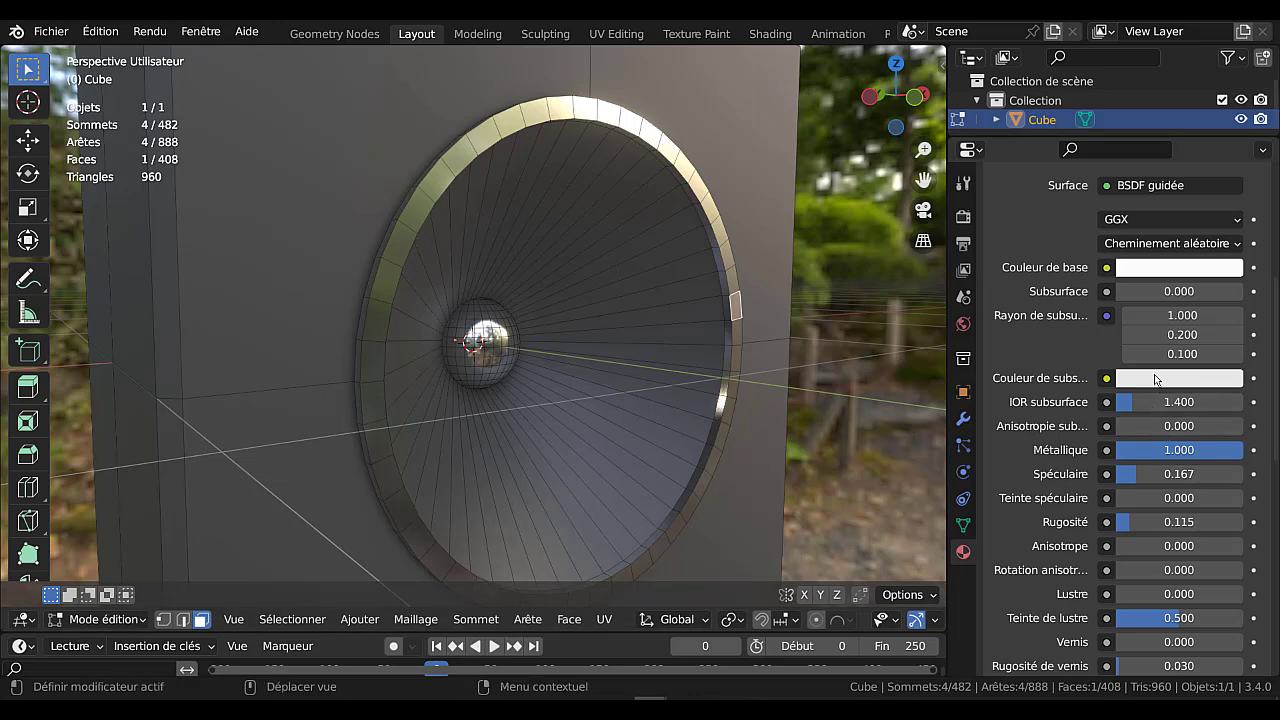
click(1188, 268)
mouse_move(1229, 293)
mouse_down()
mouse_move(1228, 373)
mouse_move(1228, 290)
mouse_up()
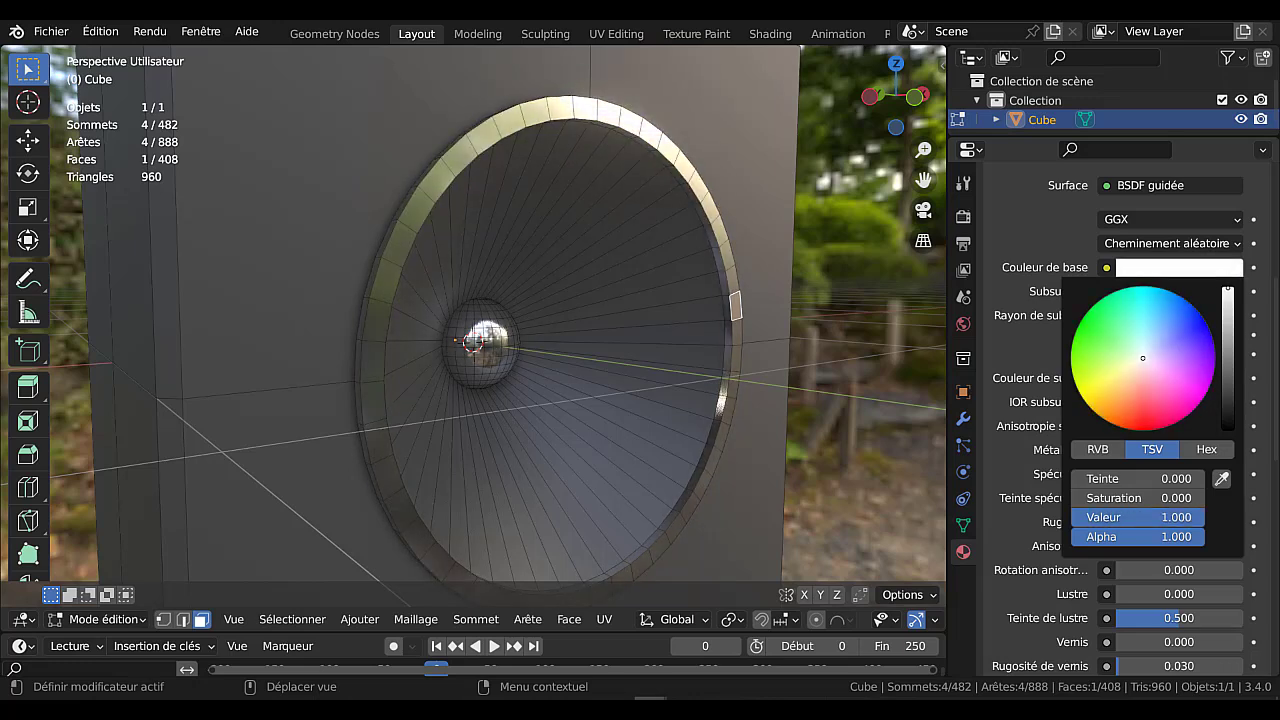
Select the rim ring's front face loop and grow the selection once to include its neighbouring side faces.
alt+click(705, 197)
alt+middle_drag(709, 246, 540, 321)
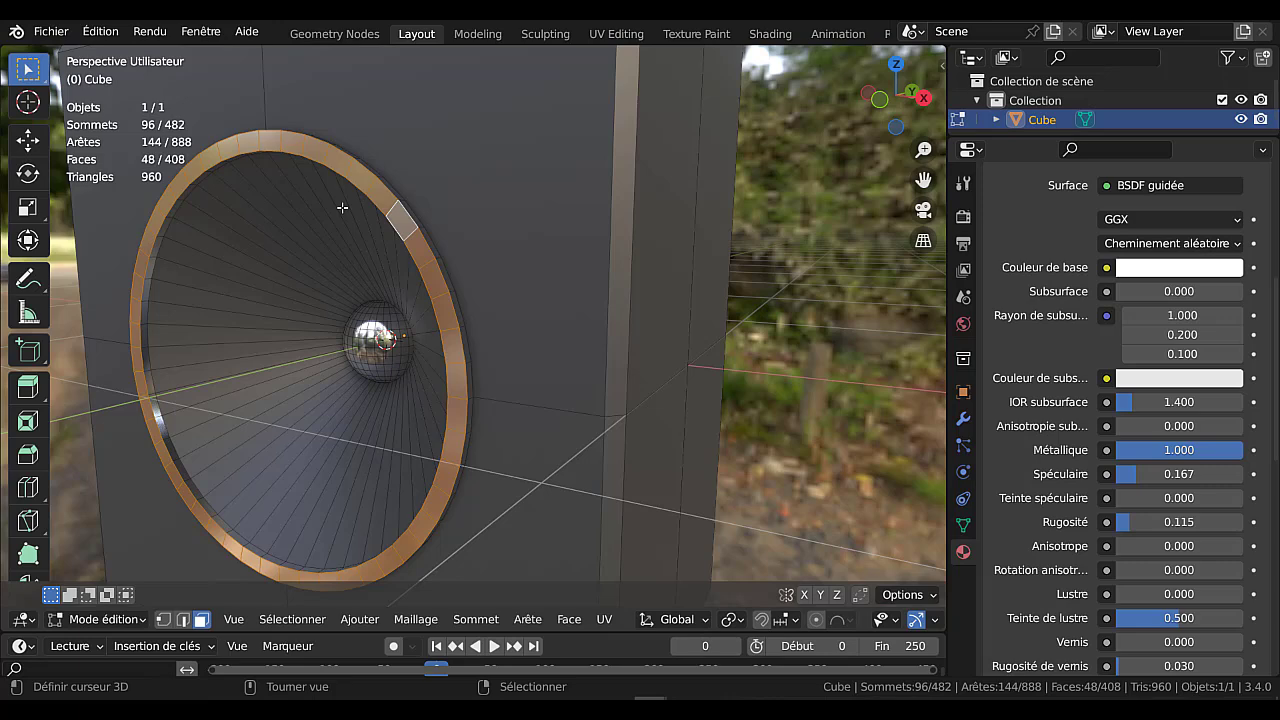
key(ctrl+KP_Add)
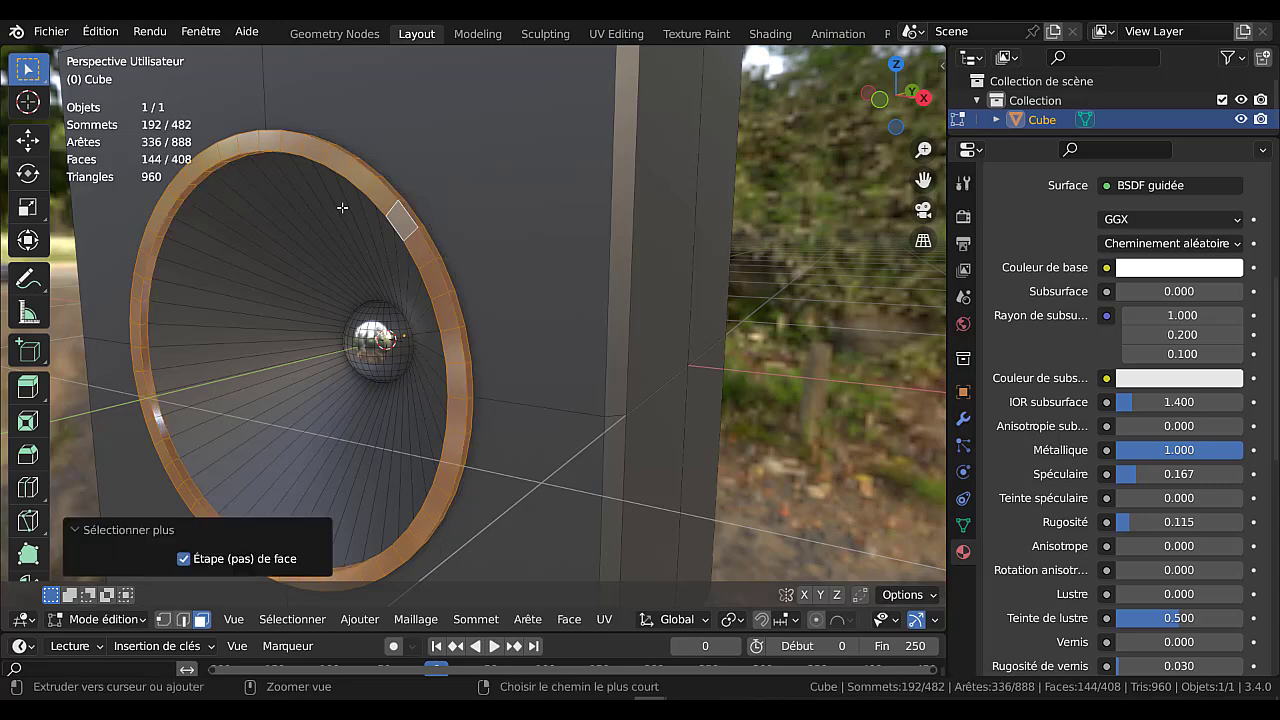
middle_drag(560, 296, 644, 286)
scroll(28, 300, down, 4)
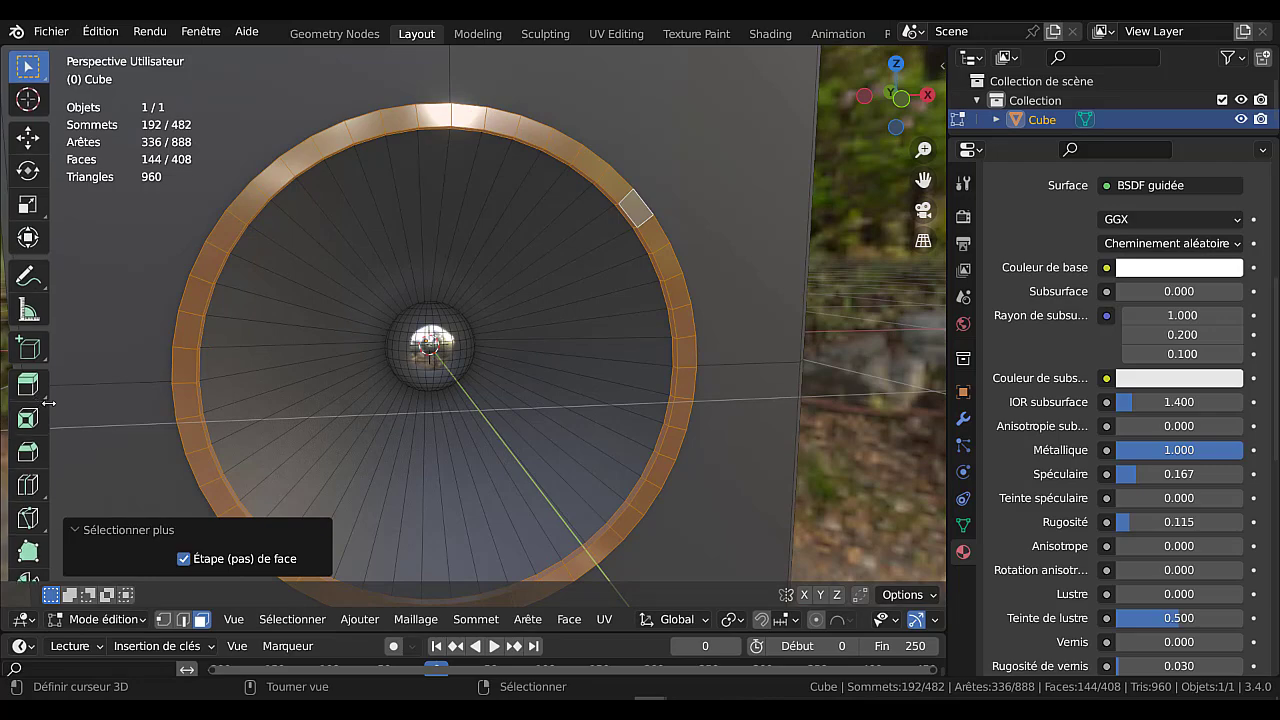
scroll(536, 420, down, 4)
middle_drag(538, 419, 602, 406)
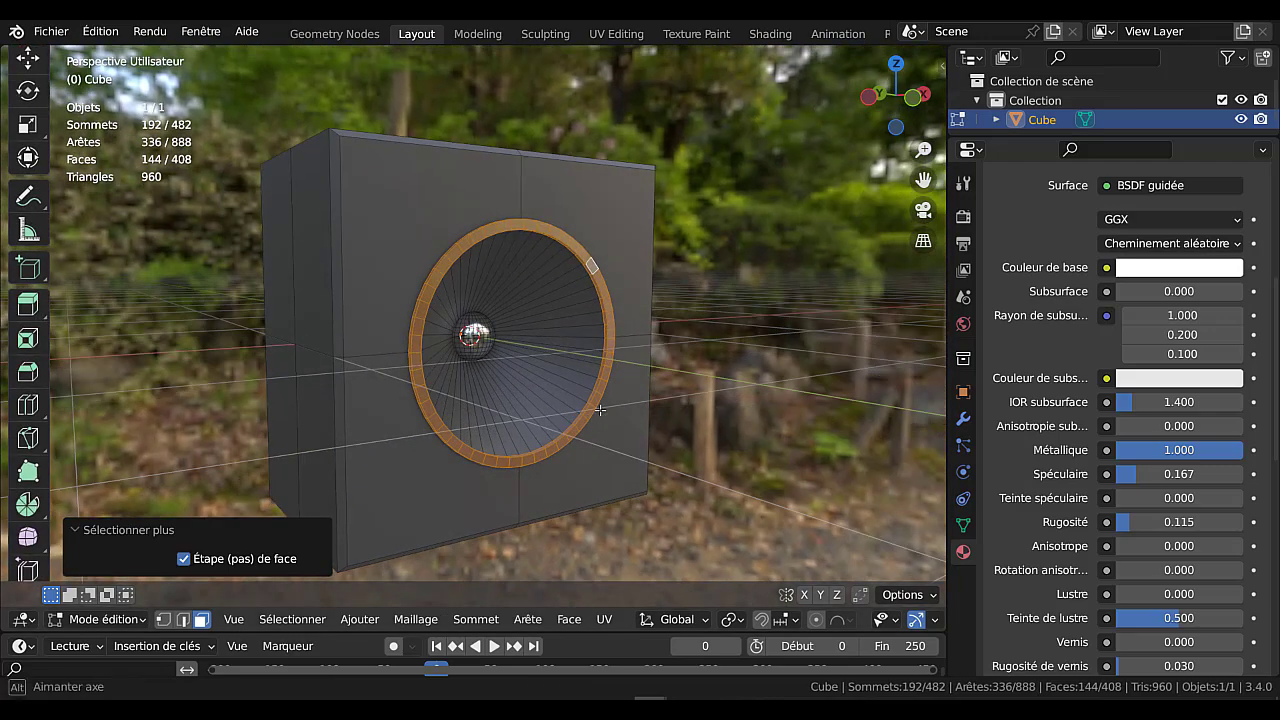
Add a new empty material slot to the speaker cabinet.
scroll(1265, 300, up, 8)
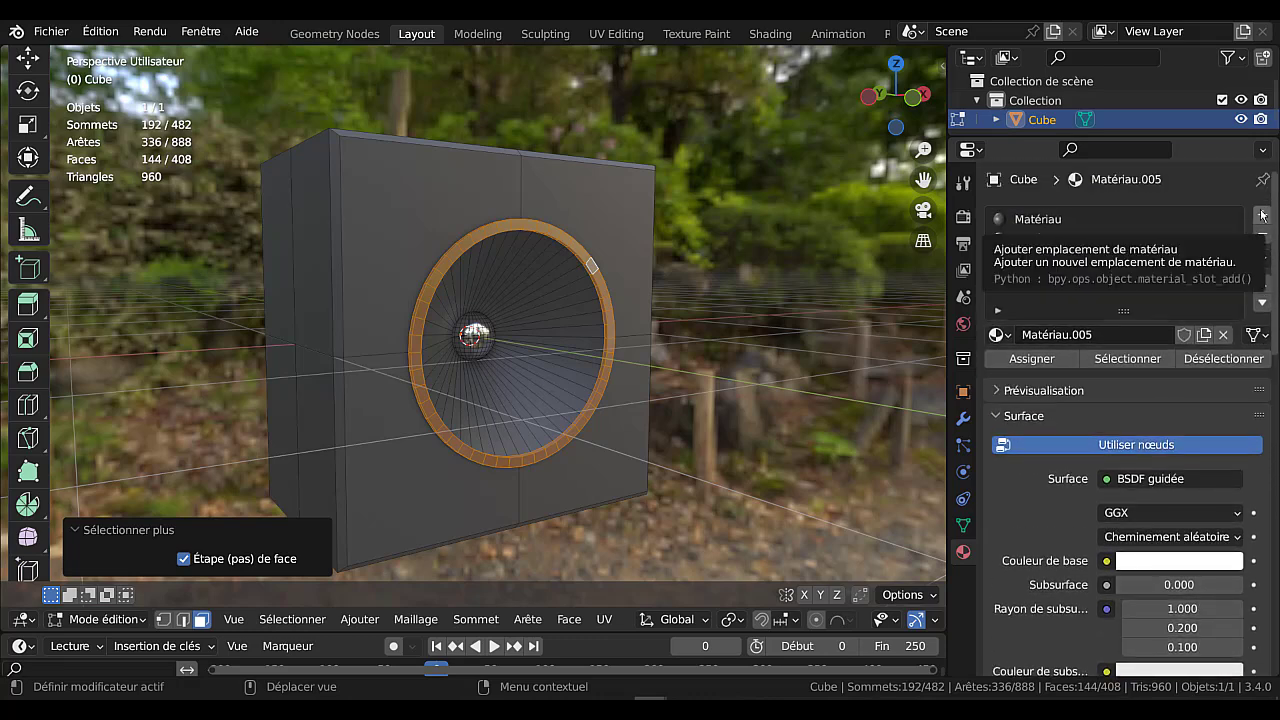
click(1263, 216)
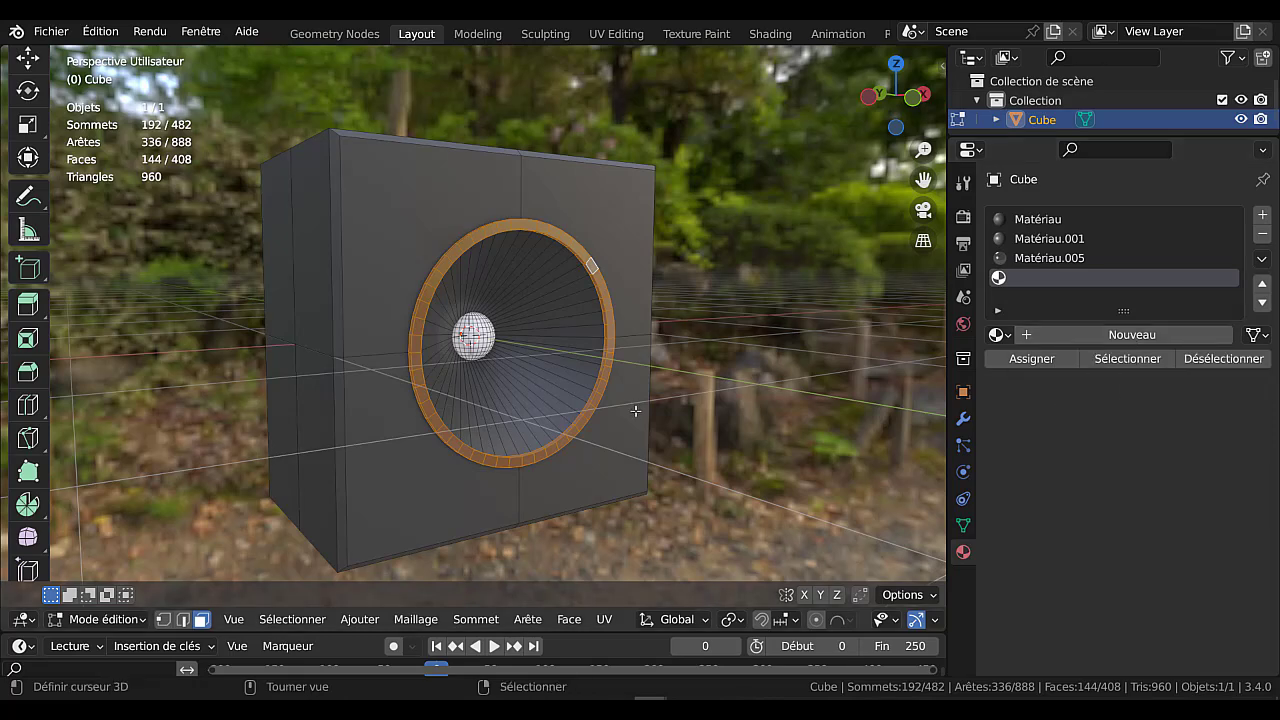
scroll(597, 410, up, 1)
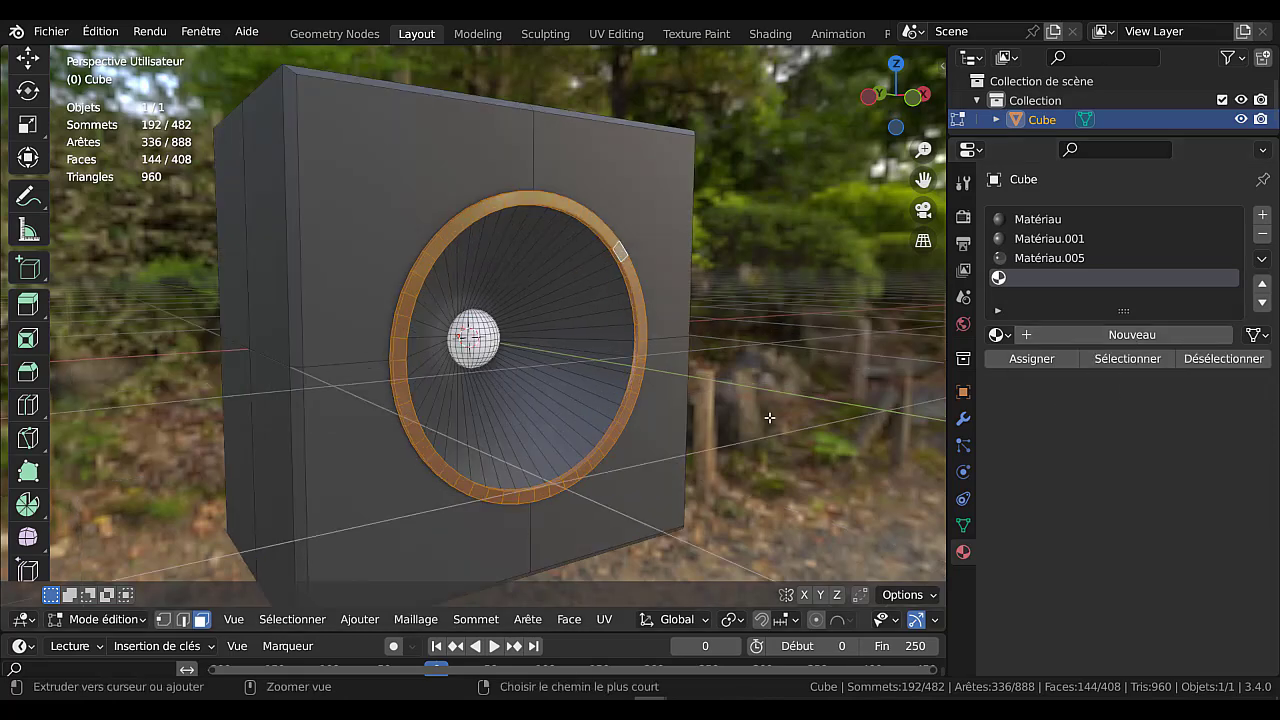
Undo the rim selections back to the dome selection and check the dome in Object Mode before re-entering Edit Mode.
key(ctrl+z)
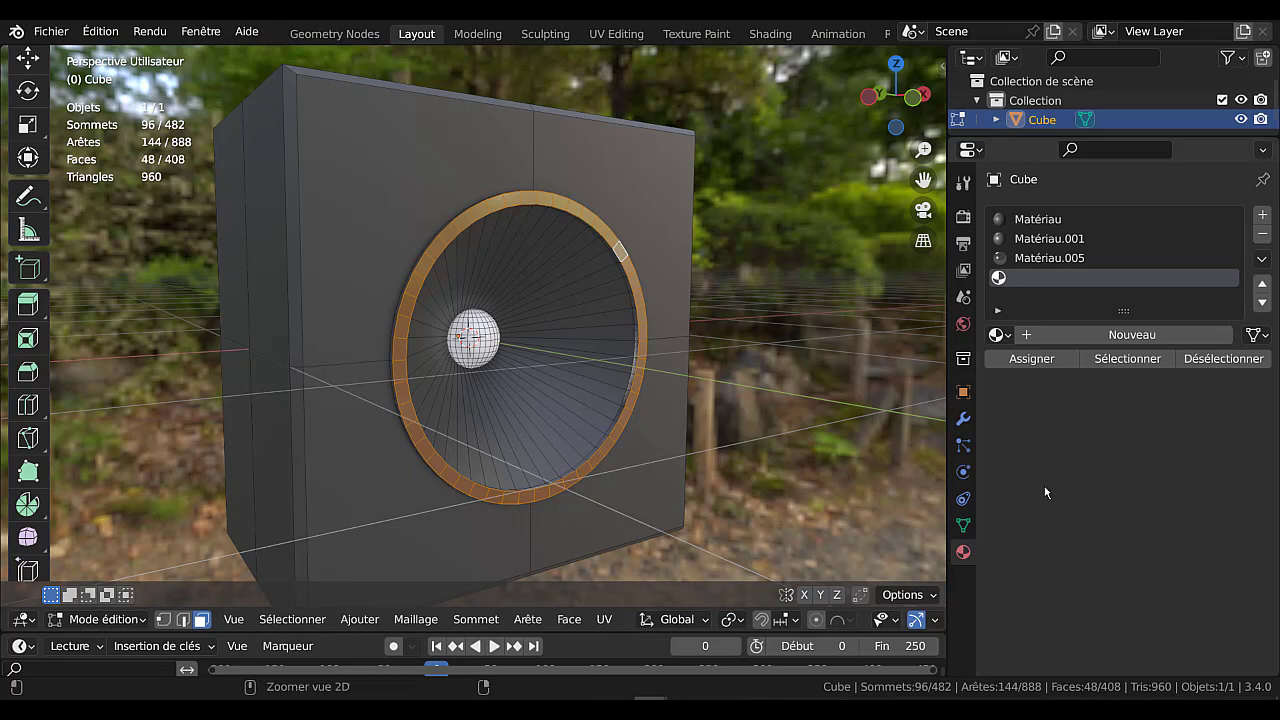
key(ctrl+z)
key(ctrl+z)
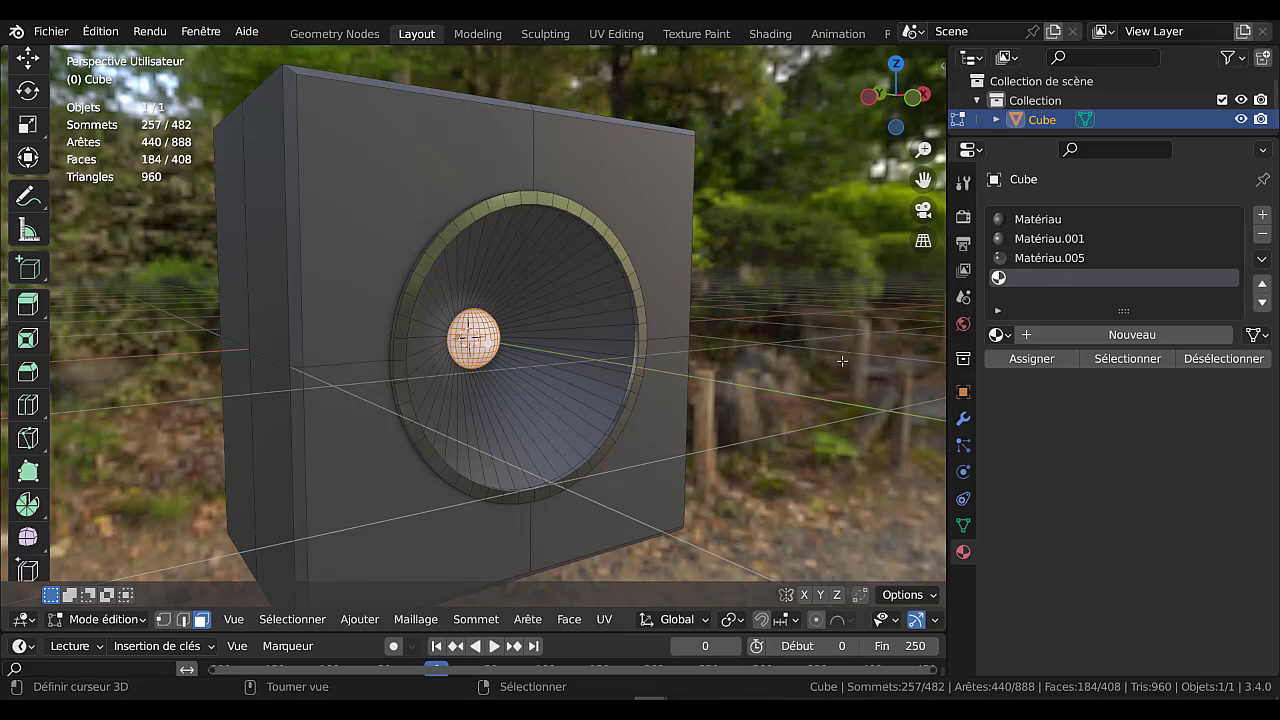
key(Tab)
scroll(518, 378, up, 3)
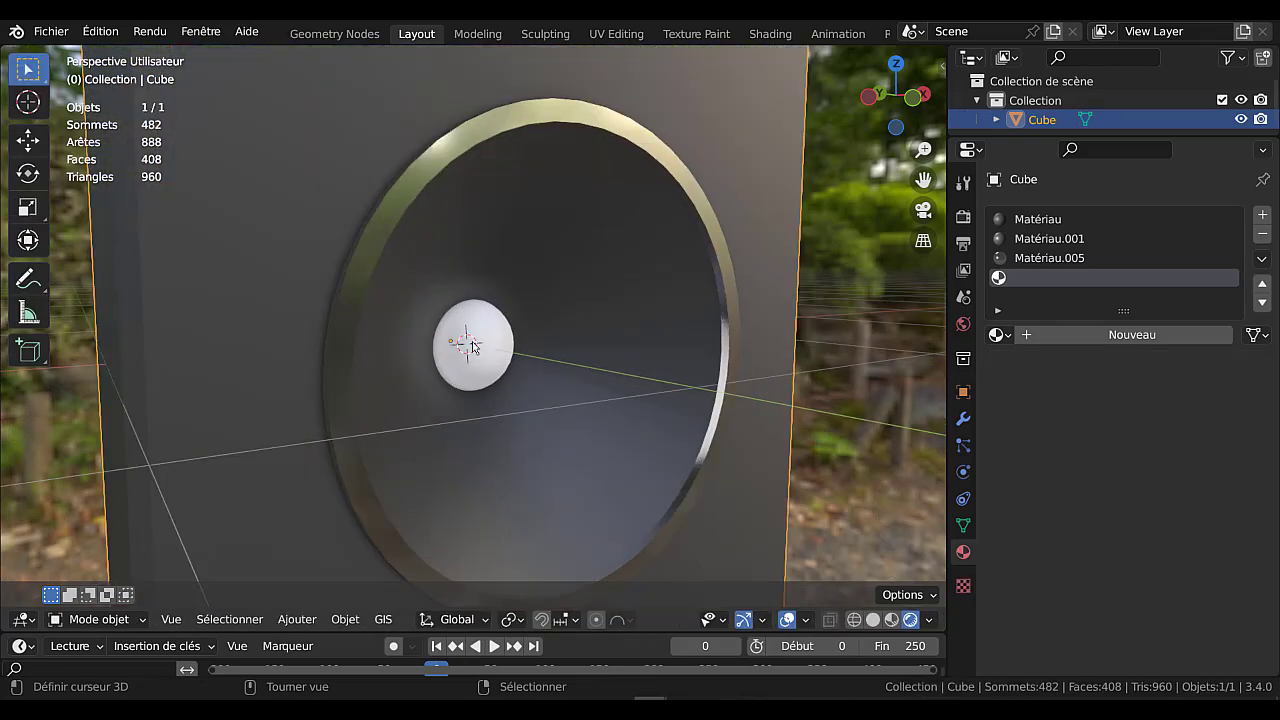
key(Tab)
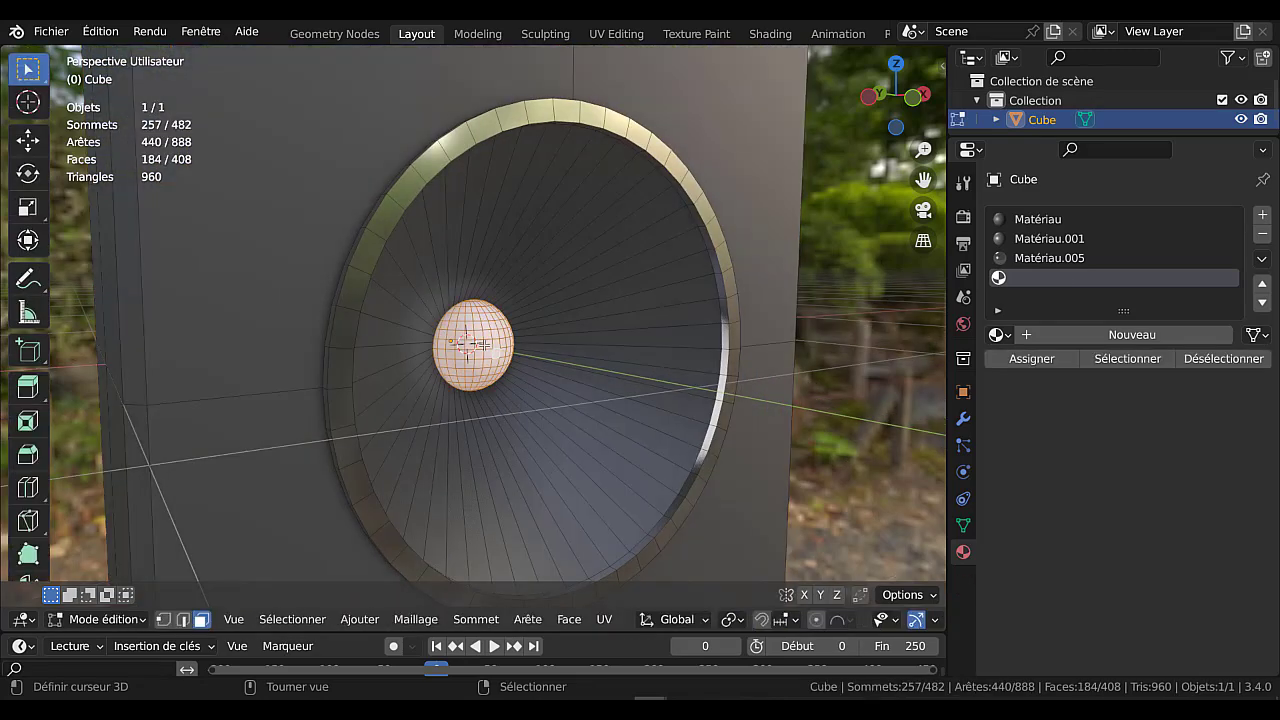
Switch to front view and select the four faces around the tip of the central dome.
click(734, 343)
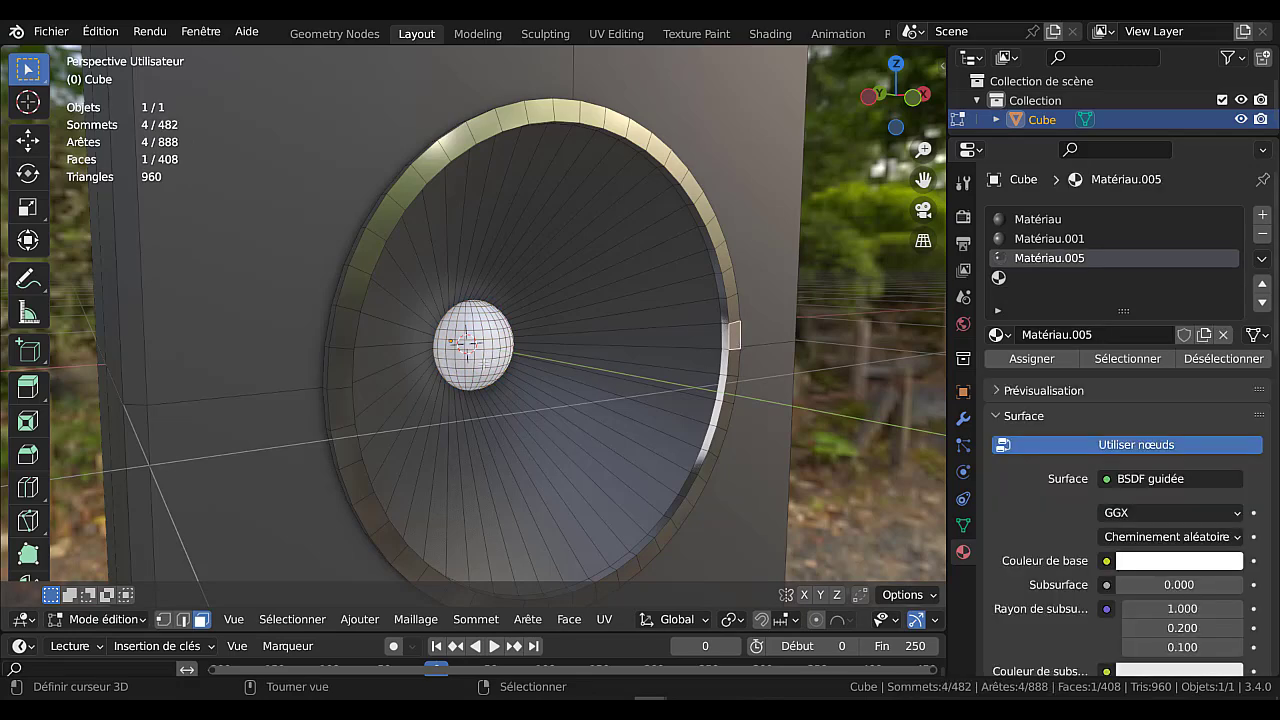
middle_drag(508, 370, 417, 391)
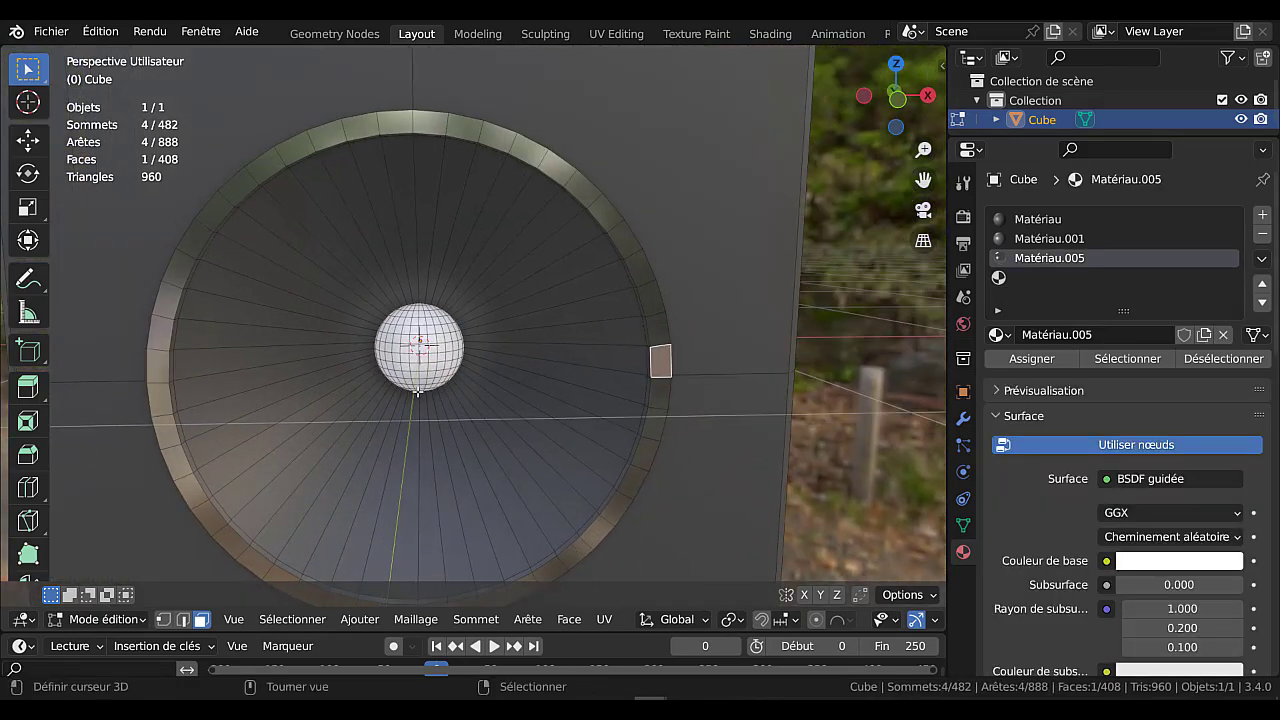
key(KP_1)
scroll(417, 391, up, 8)
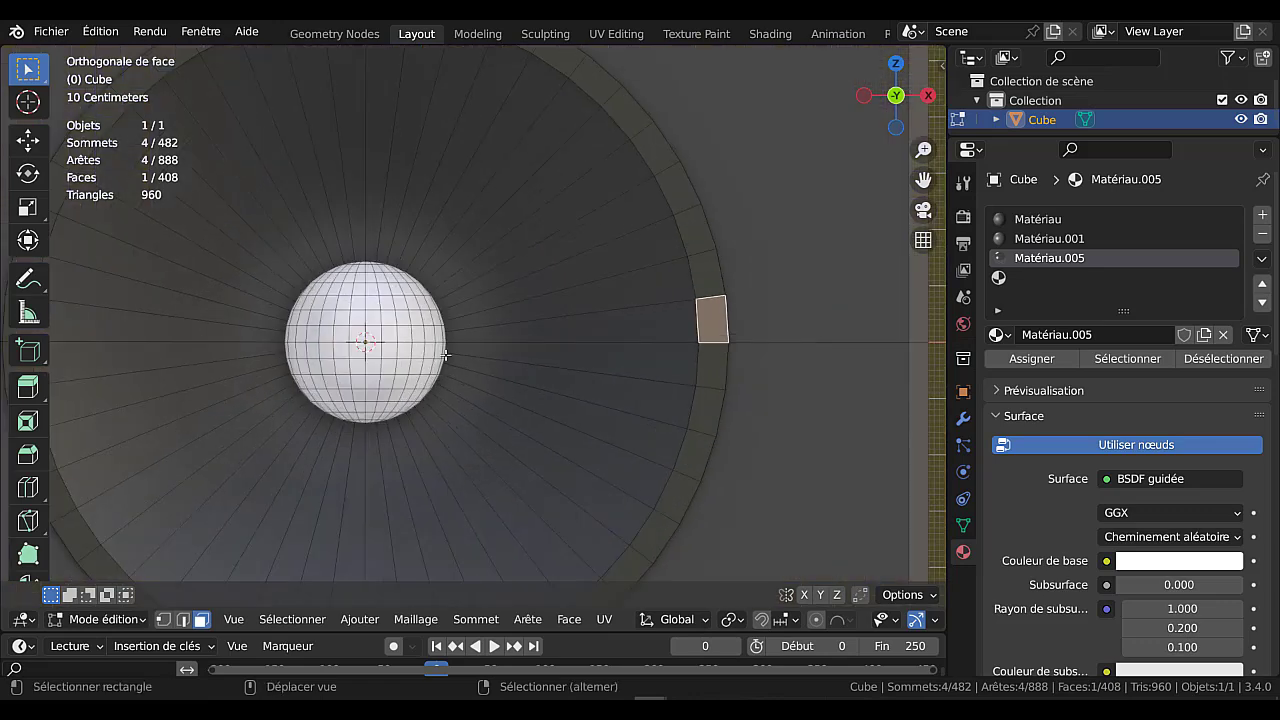
scroll(455, 350, up, 2)
right_click(431, 333)
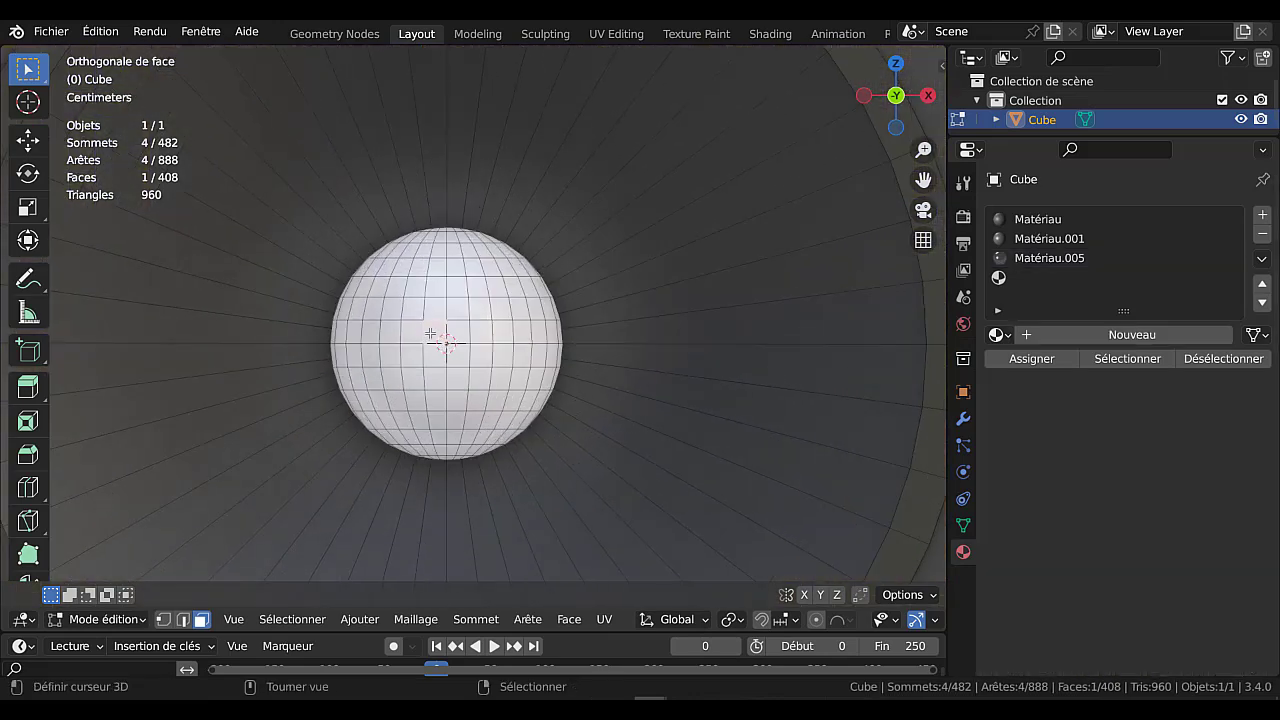
shift+right_click(457, 333)
shift+right_click(457, 354)
shift+right_click(442, 359)
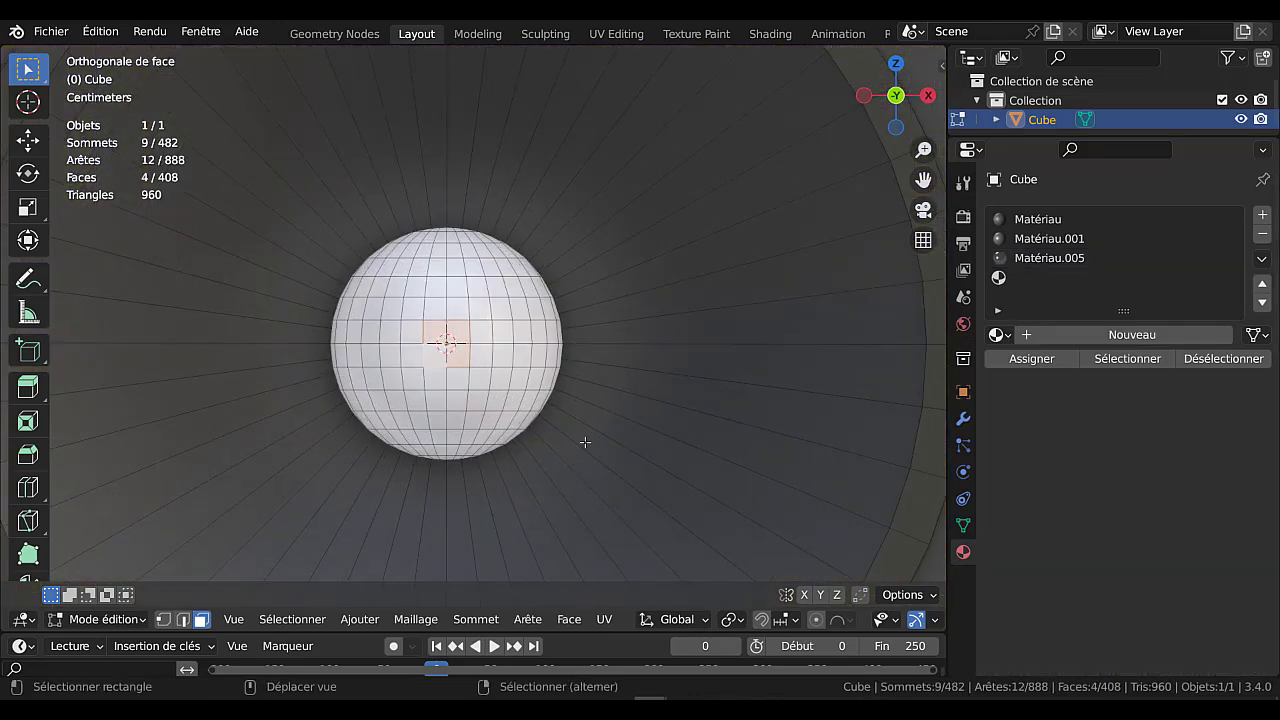
Grow the face selection six times from the dome's tip so it covers the whole dome.
key(ctrl+KP_Add)
key(ctrl+KP_Add)
key(ctrl+KP_Add)
key(ctrl+KP_Add)
key(ctrl+KP_Add)
key(ctrl+KP_Add)
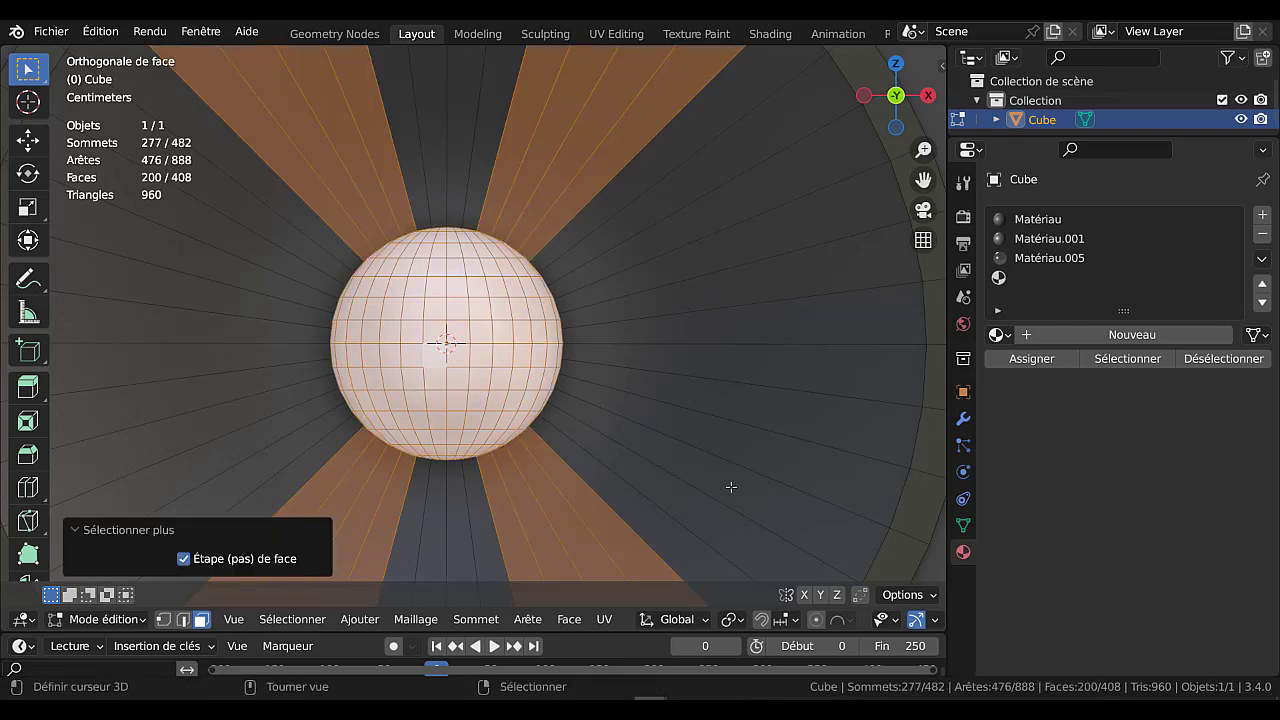
Remove the cone's radial faces from the selection with Circle Select, leaving only the dome selected.
scroll(731, 485, down, 4)
key(c)
mouse_move(586, 271)
middle_down()
mouse_move(400, 194)
mouse_move(351, 443)
mouse_move(572, 382)
middle_up()
right_click(910, 408)
mouse_move(912, 408)
middle_down()
mouse_move(904, 439)
mouse_move(872, 445)
middle_up()
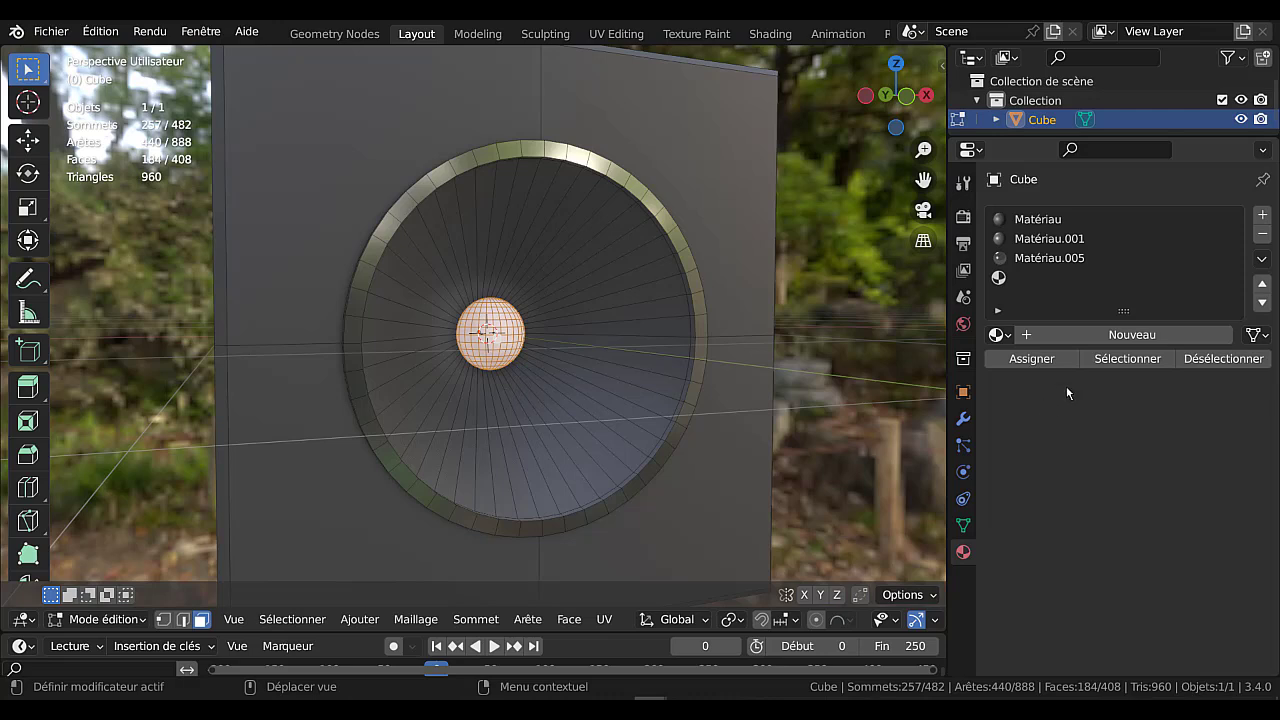
Create a new material, assign it to the selected dome faces and set its Metallic to 1.000.
click(1137, 336)
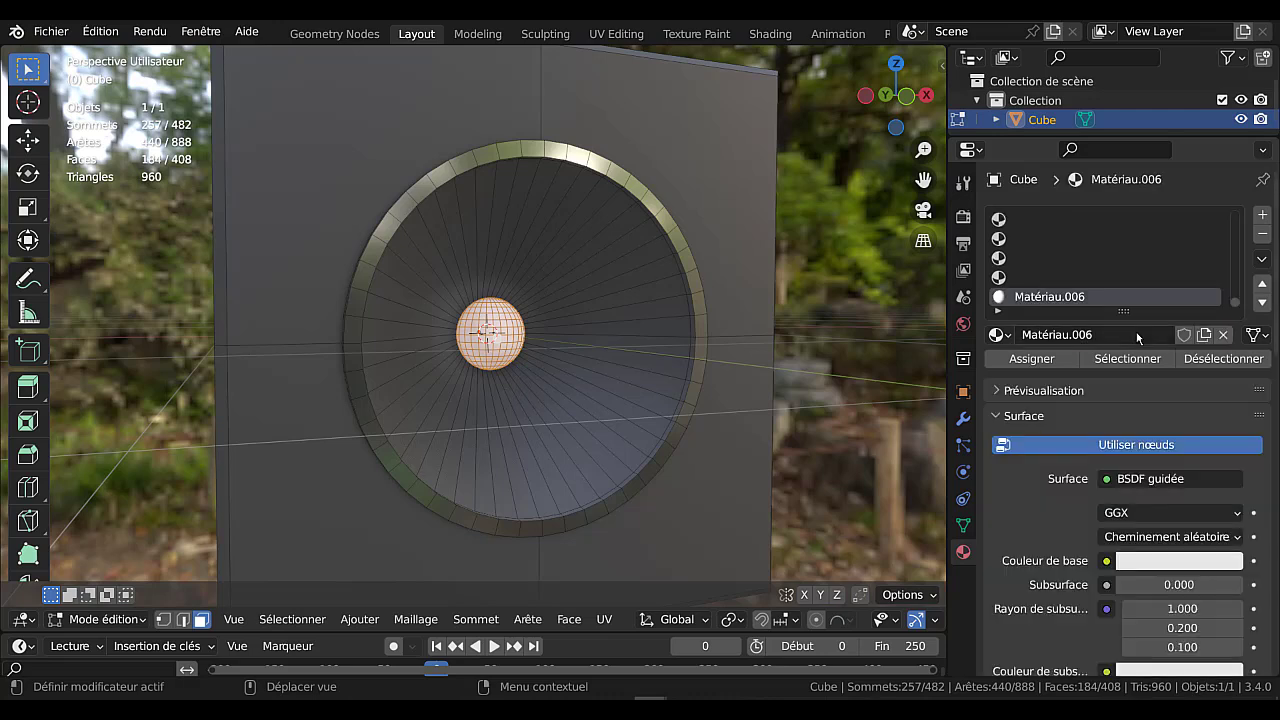
click(1045, 361)
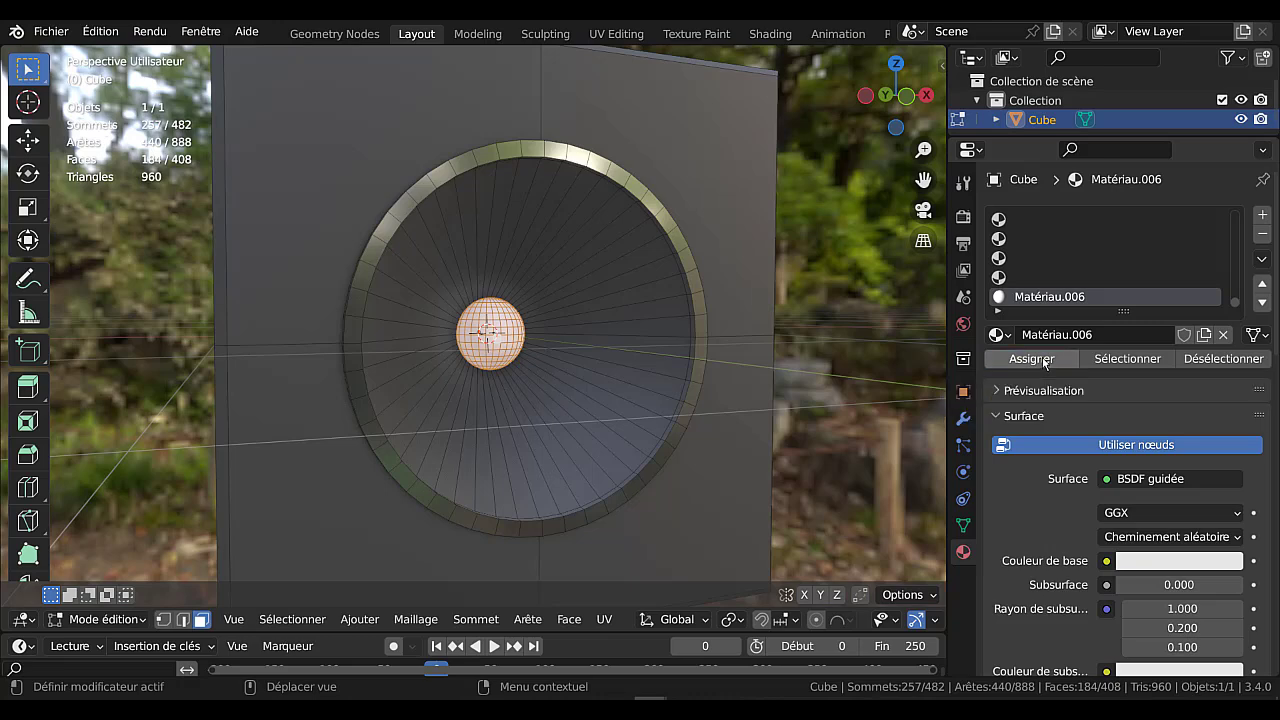
scroll(1051, 509, down, 2)
scroll(1153, 562, down, 1)
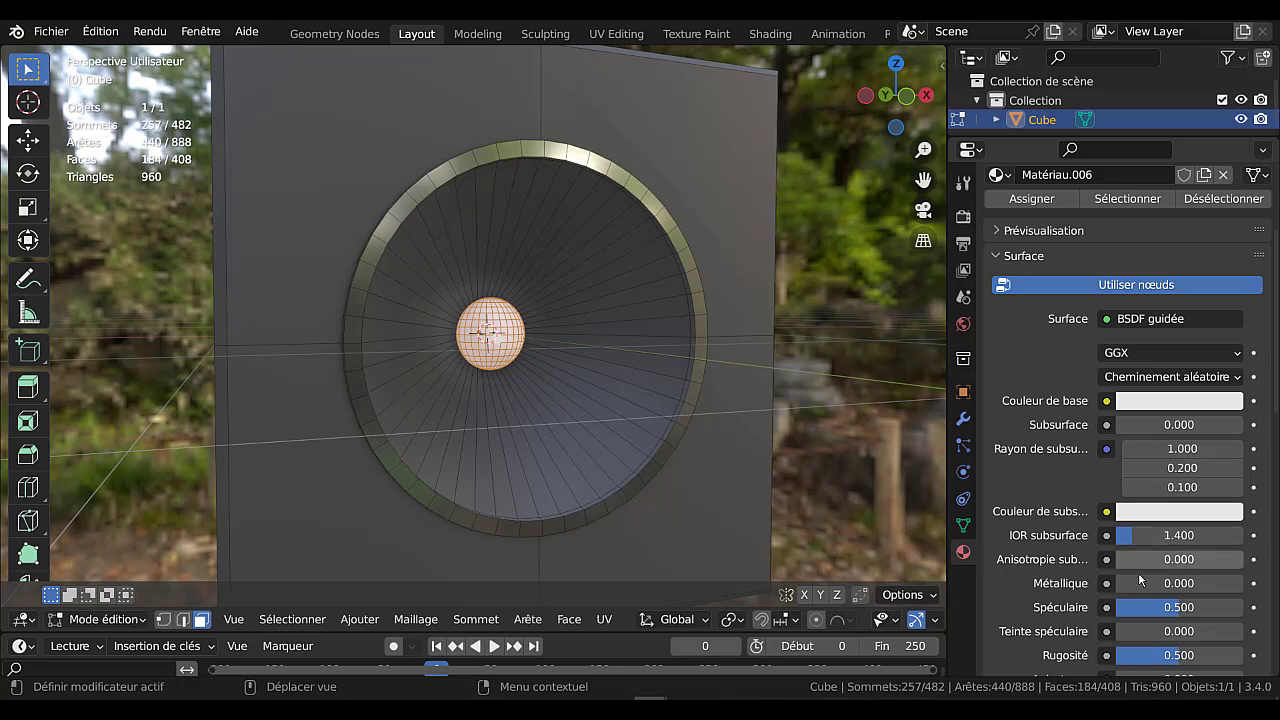
drag(1179, 583, 1243, 583)
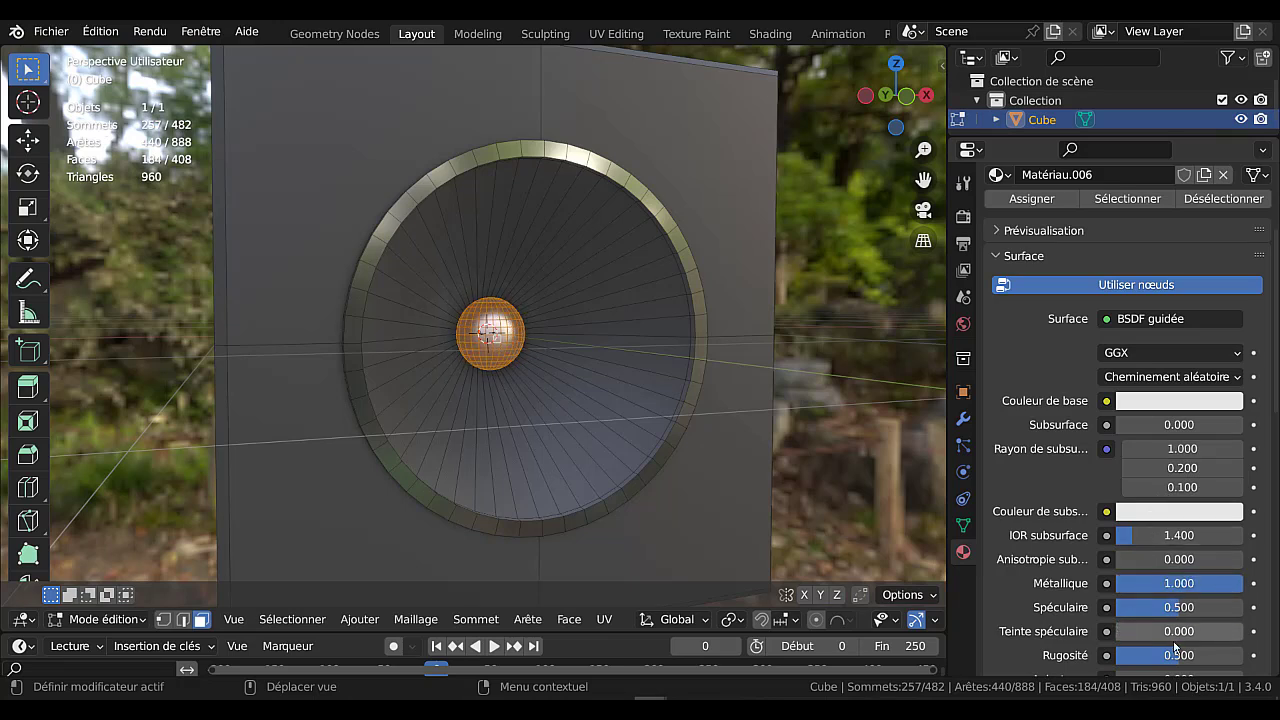
Set the dome material's Specular to 0.995 and Roughness to 0.052, and inspect the result in Object Mode.
scroll(1176, 645, down, 2)
mouse_move(1179, 575)
mouse_down()
mouse_move(1110, 575)
mouse_move(1200, 575)
mouse_move(1152, 575)
mouse_move(1165, 575)
mouse_up()
drag(1176, 527, 1240, 527)
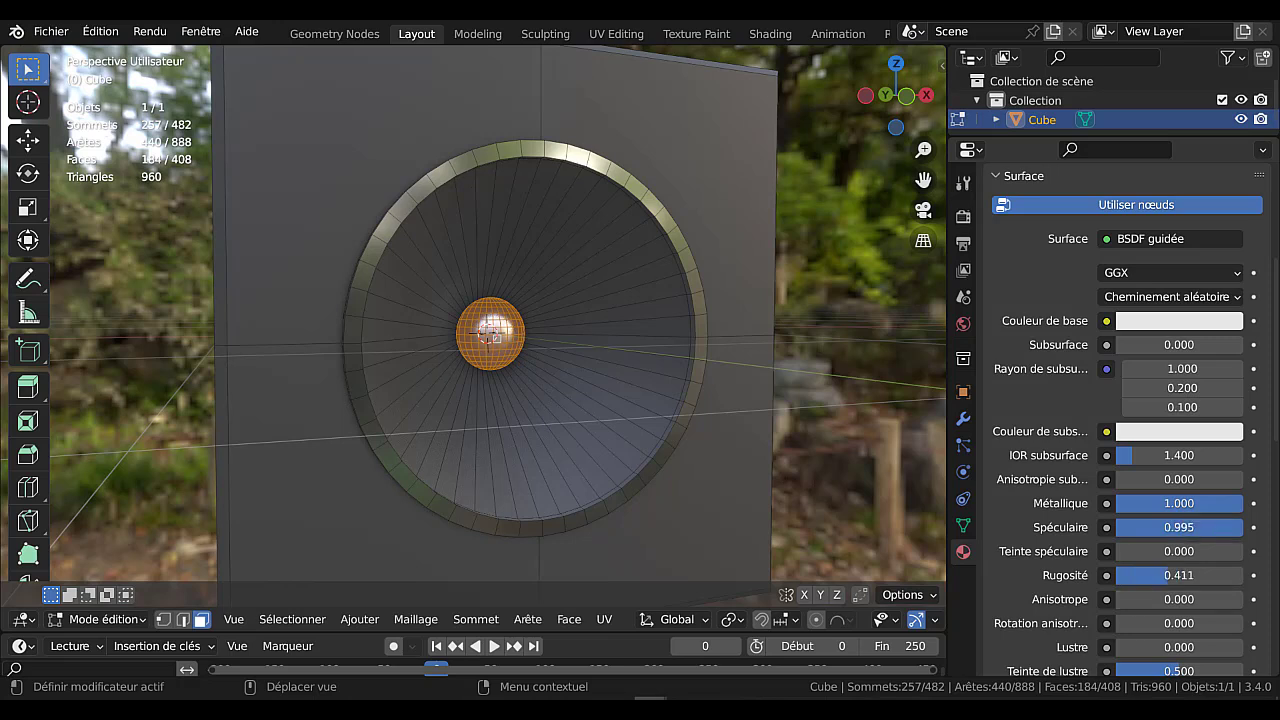
drag(1230, 575, 1181, 575)
key(Tab)
middle_drag(708, 296, 573, 265)
Select a rim ring face in Edit Mode, darken its material's base colour to medium grey and return to Object Mode.
key(Tab)
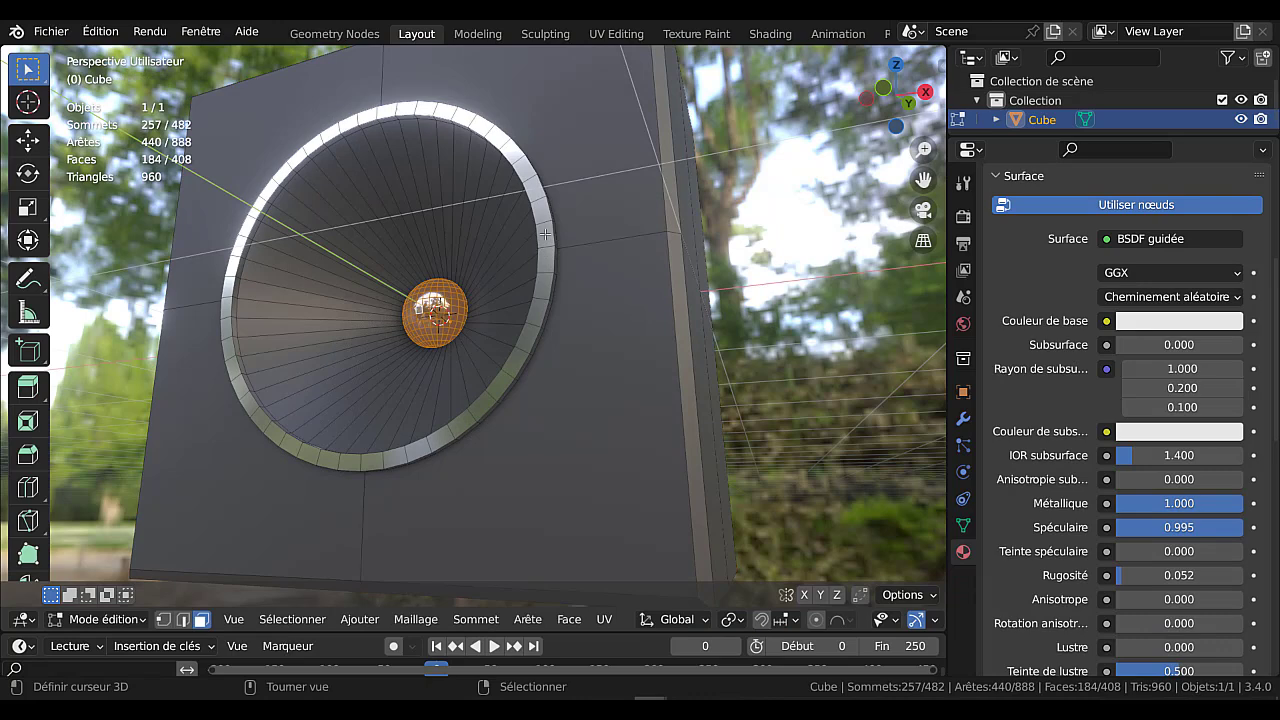
click(545, 234)
click(1163, 321)
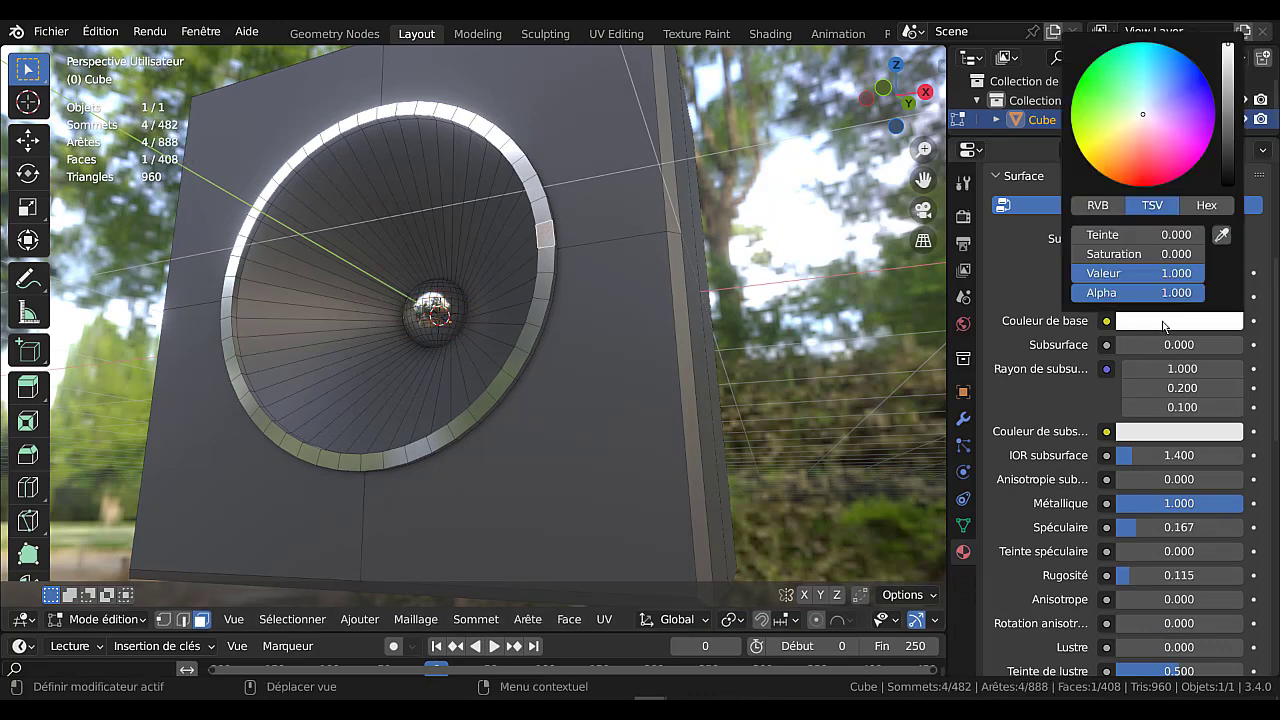
mouse_move(1229, 62)
mouse_down()
mouse_move(1229, 170)
mouse_move(1229, 80)
mouse_up()
key(Tab)
middle_drag(622, 460, 880, 471)
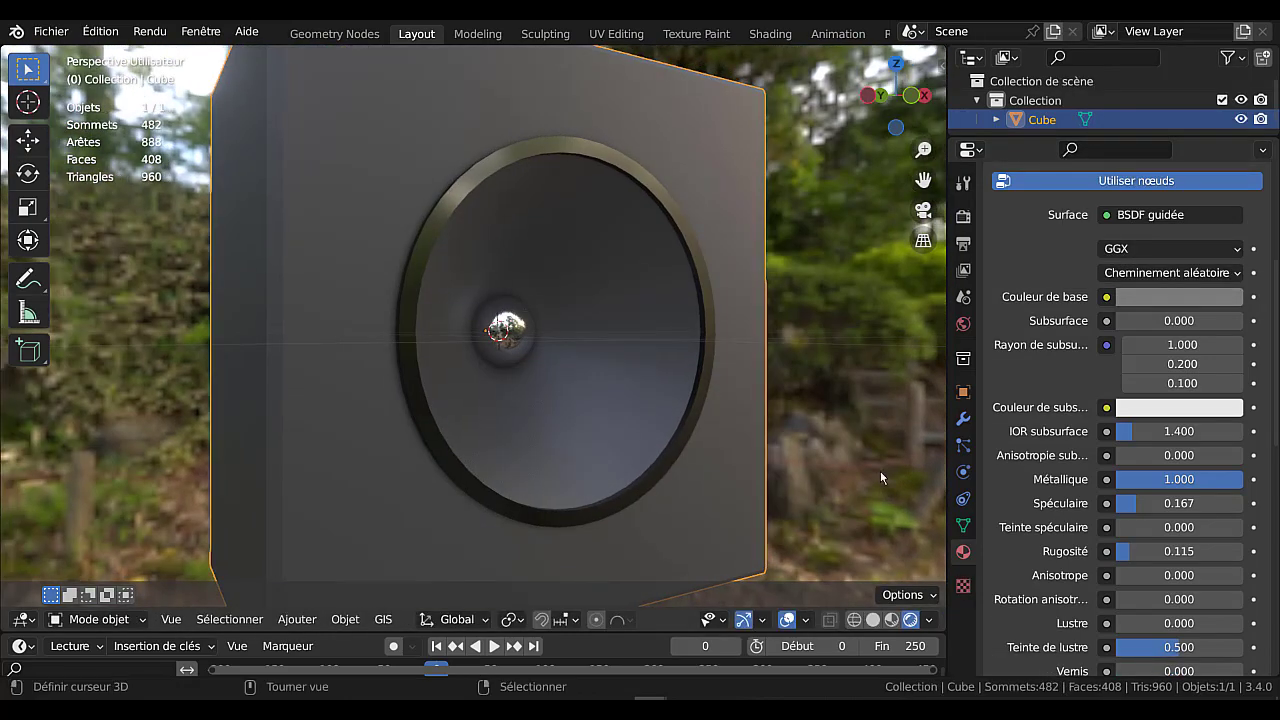
Brighten the rim ring material's base colour to a value of 0.584 and set its Roughness to 0.172.
click(1176, 298)
key(Tab)
key(Tab)
click(1177, 301)
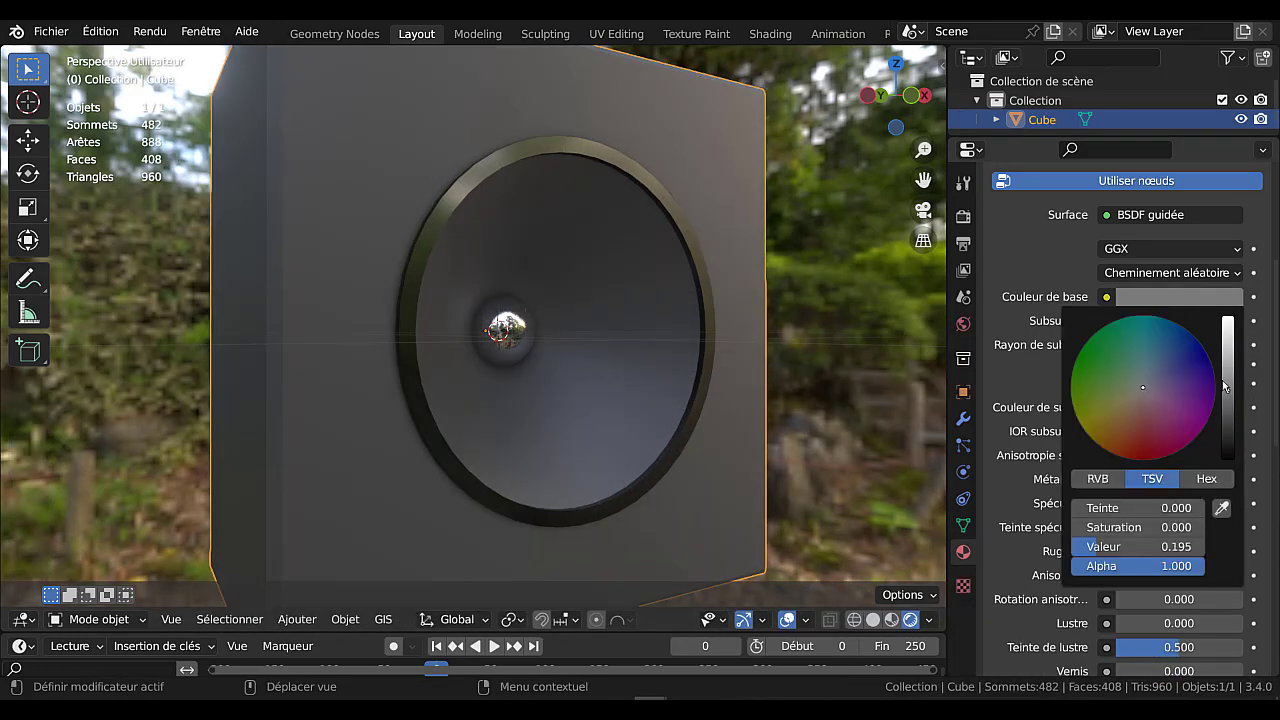
drag(1228, 395, 1228, 352)
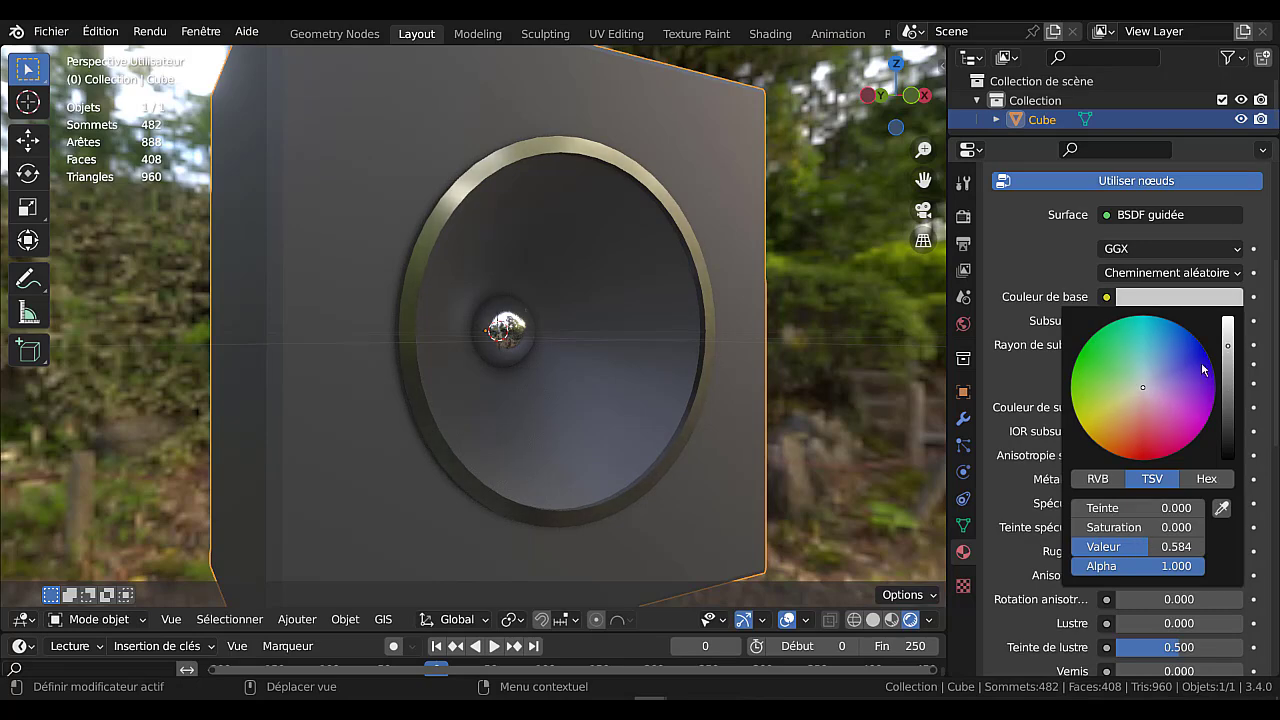
scroll(1128, 495, down, 2)
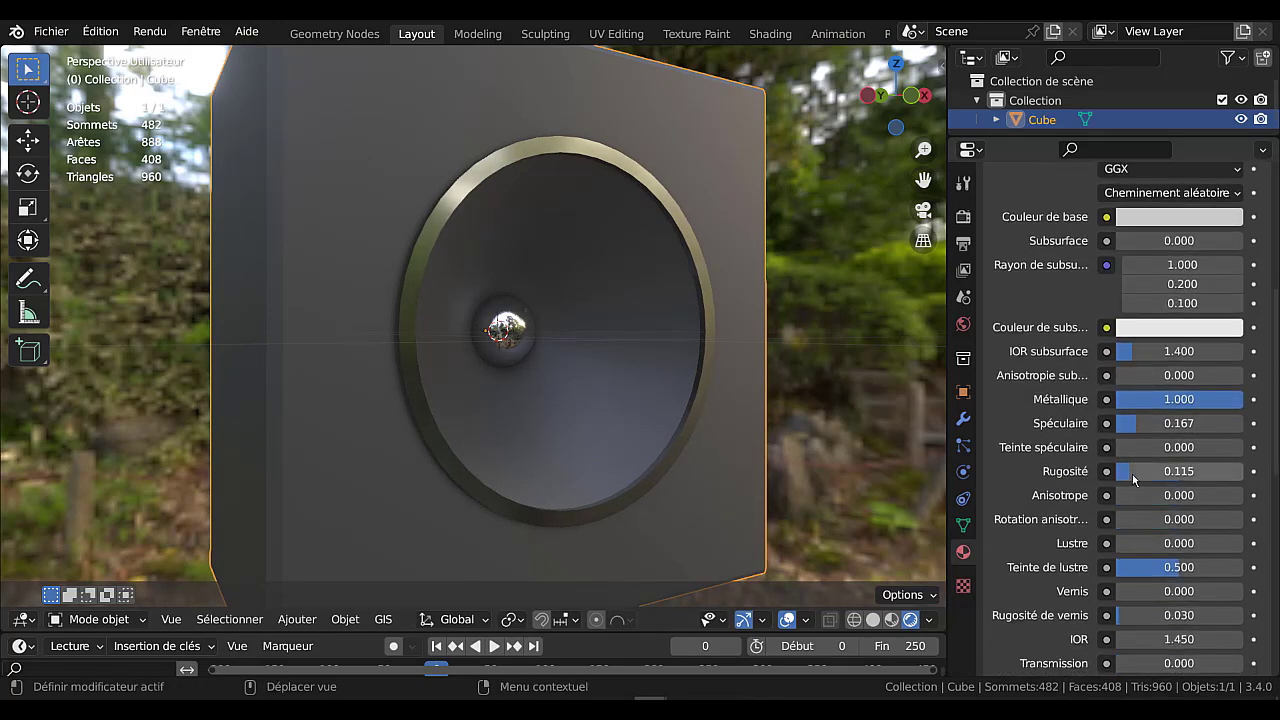
drag(1128, 471, 1158, 471)
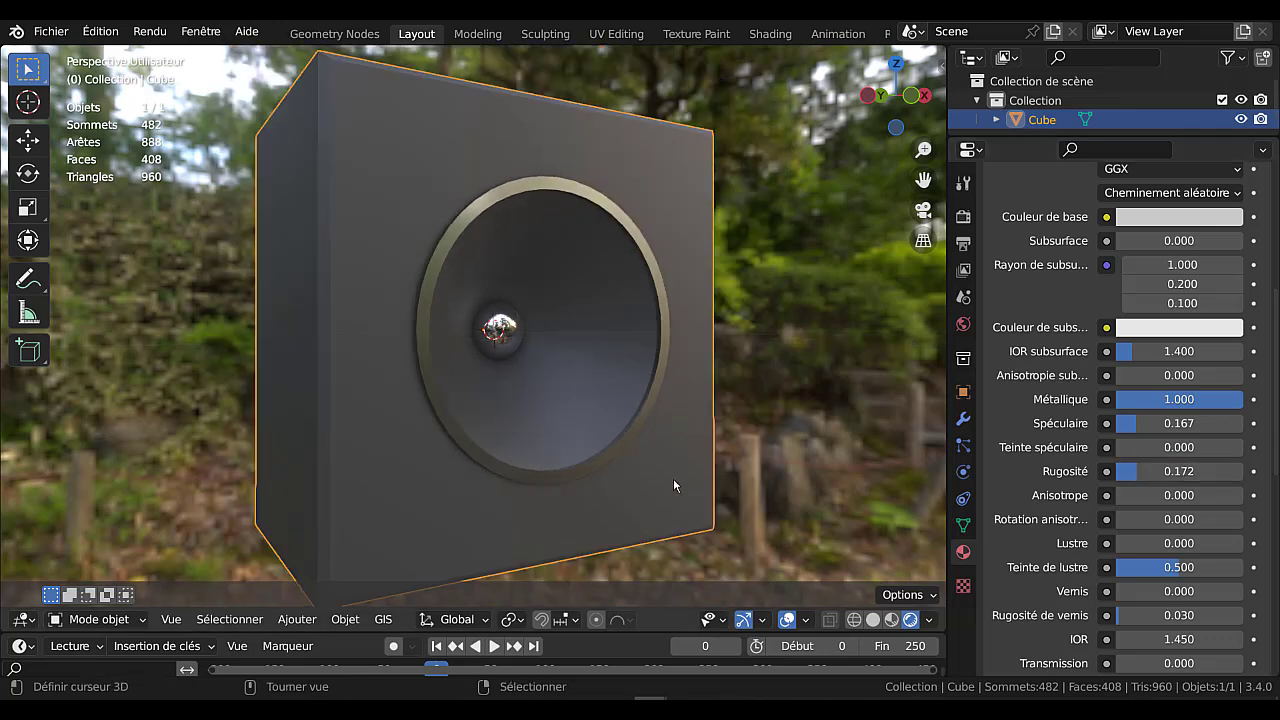
Select a cabinet front face in Edit Mode, set its material's Roughness to 0.292 and inspect the result in Object Mode.
key(Tab)
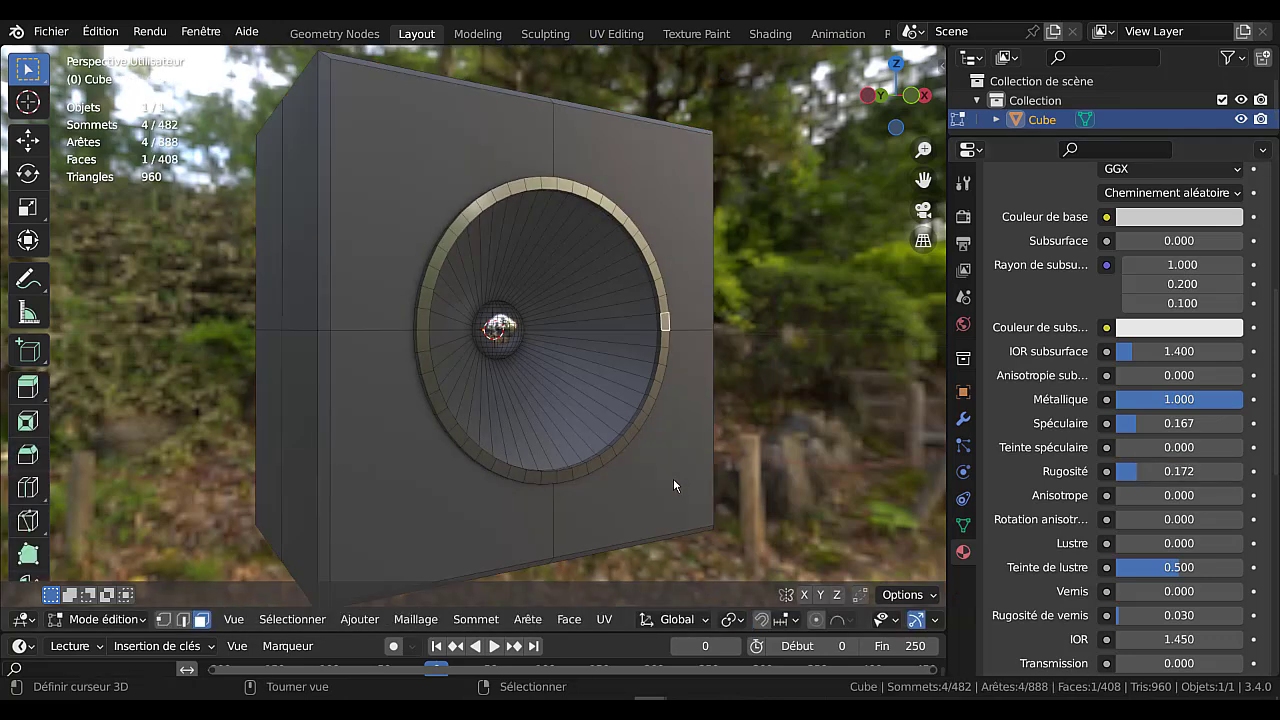
right_click(675, 466)
key(Tab)
middle_drag(774, 463, 850, 470)
drag(1170, 480, 1145, 480)
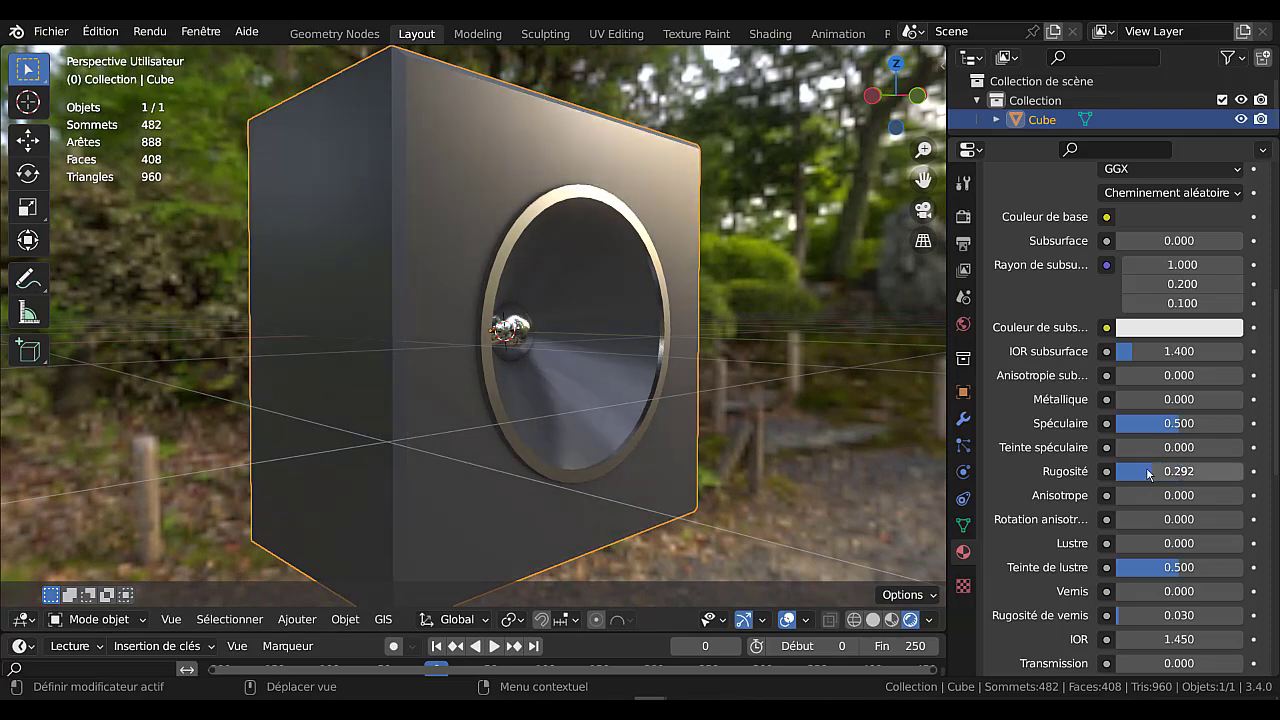
key(Tab)
key(Tab)
middle_drag(608, 295, 446, 351)
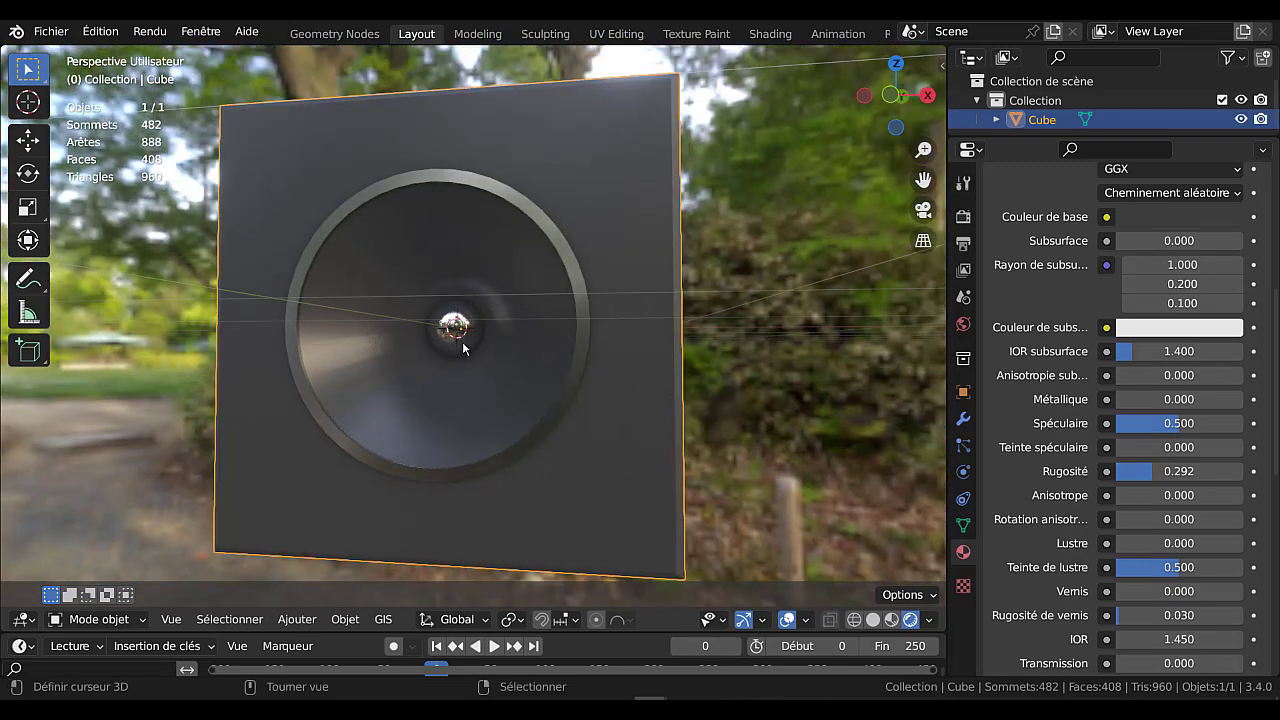
Enter Edit Mode and try to add a loop cut around the cone's radial faces.
key(Tab)
scroll(536, 354, up, 2)
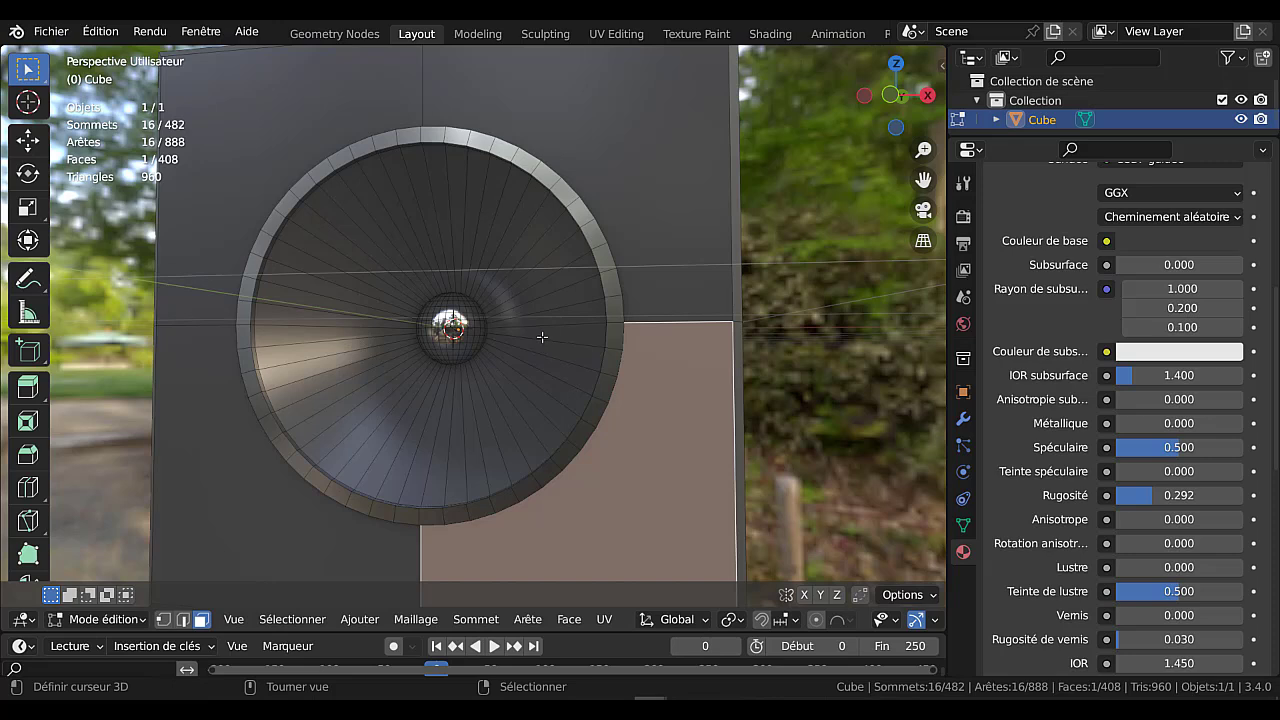
key(ctrl+r)
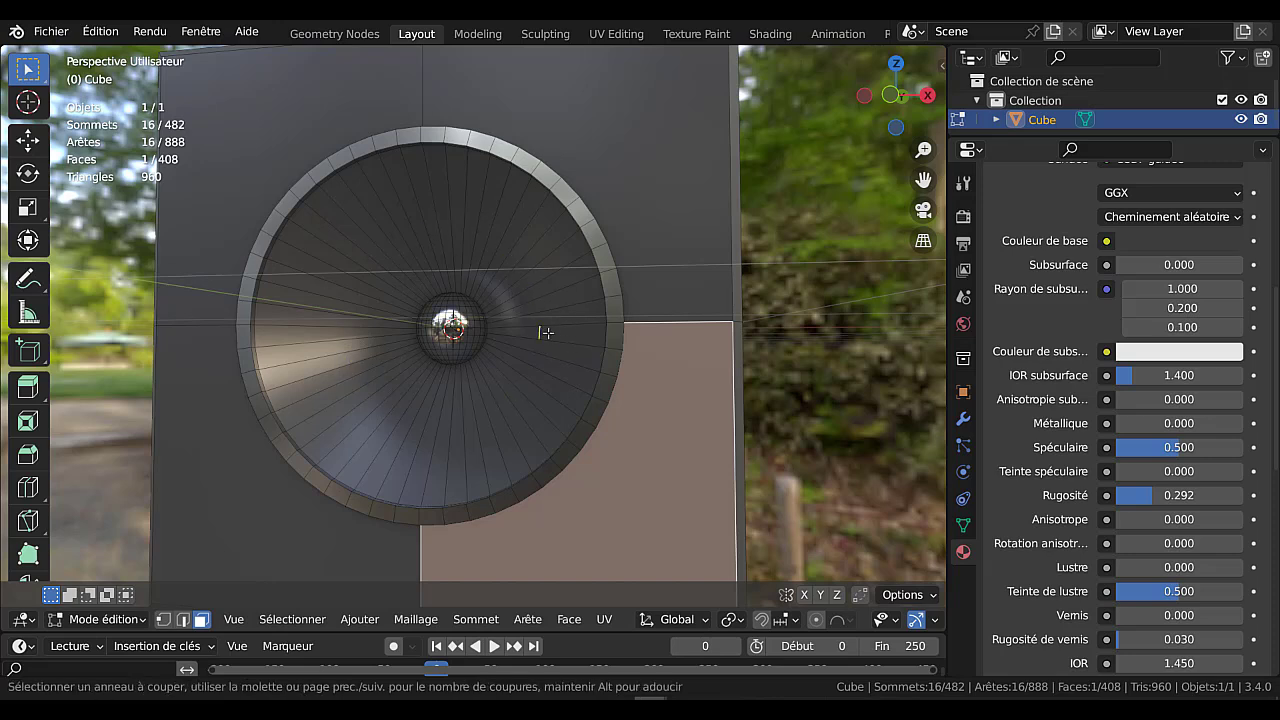
key(Escape)
scroll(823, 269, down, 2)
middle_drag(749, 295, 771, 313)
scroll(595, 343, up, 3)
middle_drag(594, 338, 539, 363)
scroll(356, 381, up, 2)
scroll(356, 381, up, 2)
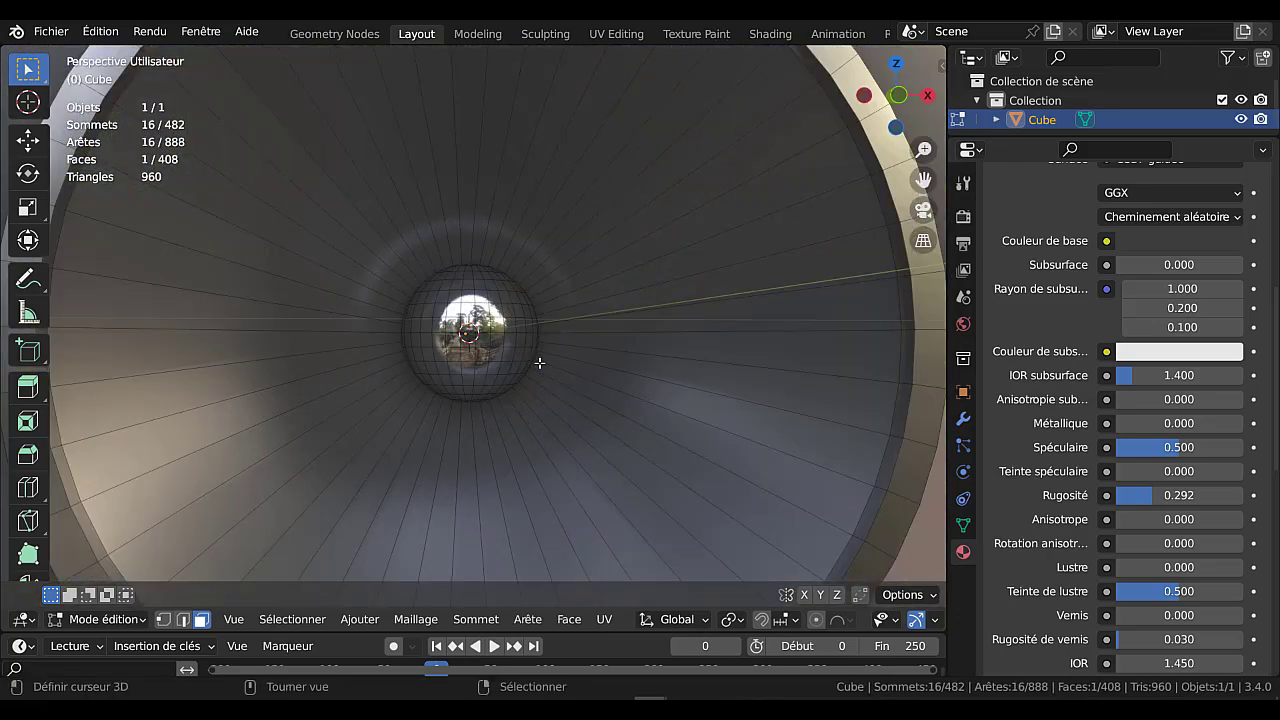
In front view, select all the cone's radial faces around the dome with Circle Select, leaving the dome unselected.
scroll(539, 363, down, 3)
key(KP_1)
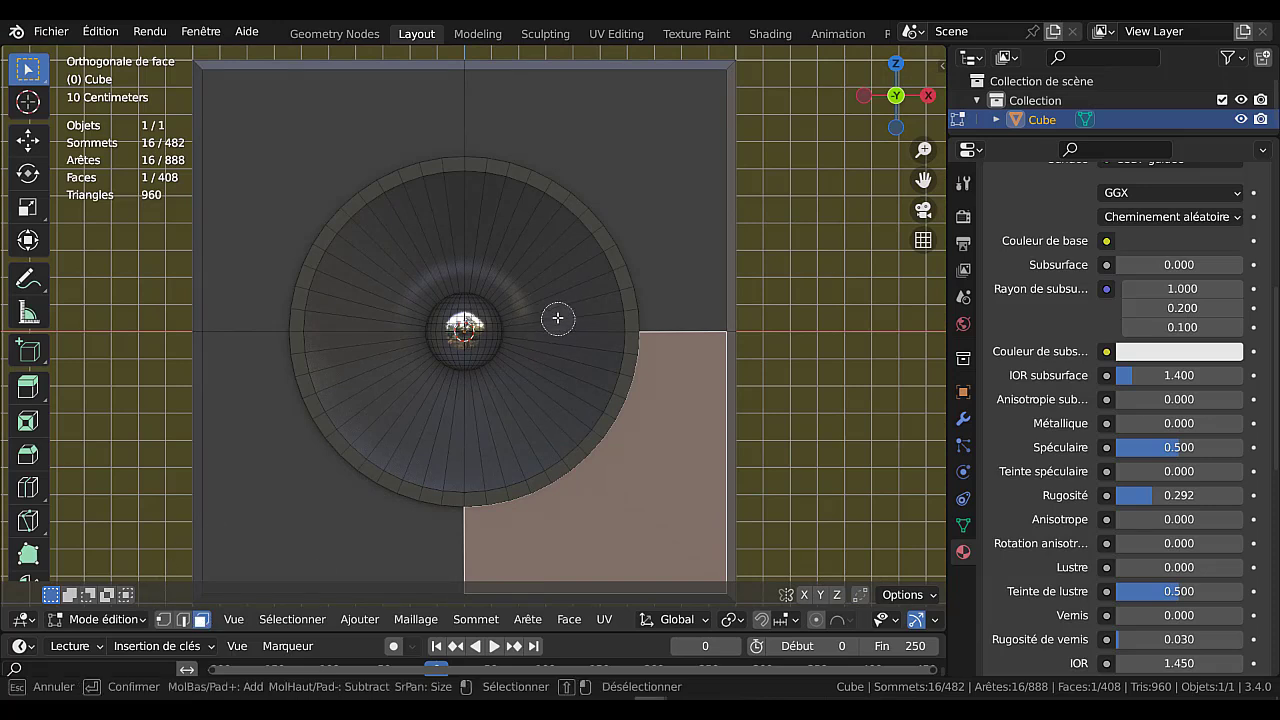
click(820, 274)
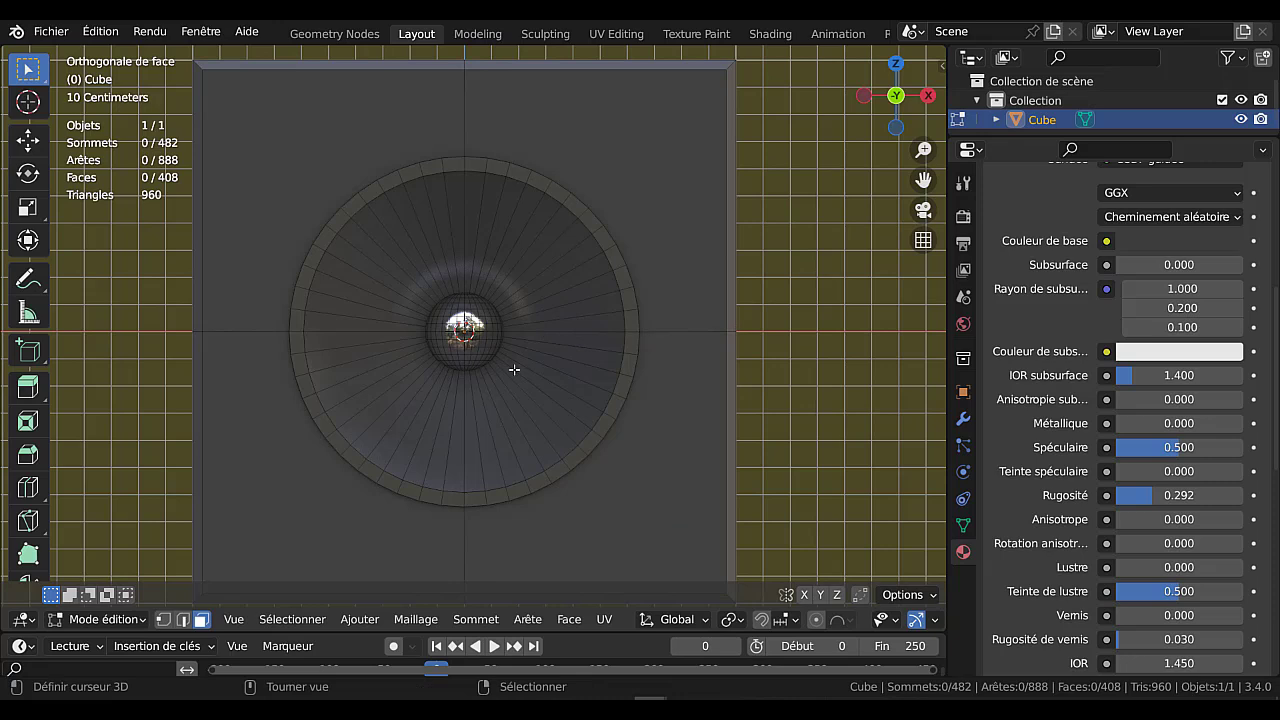
key(c)
mouse_move(543, 297)
mouse_down()
mouse_move(403, 251)
mouse_move(397, 380)
mouse_move(447, 393)
mouse_up()
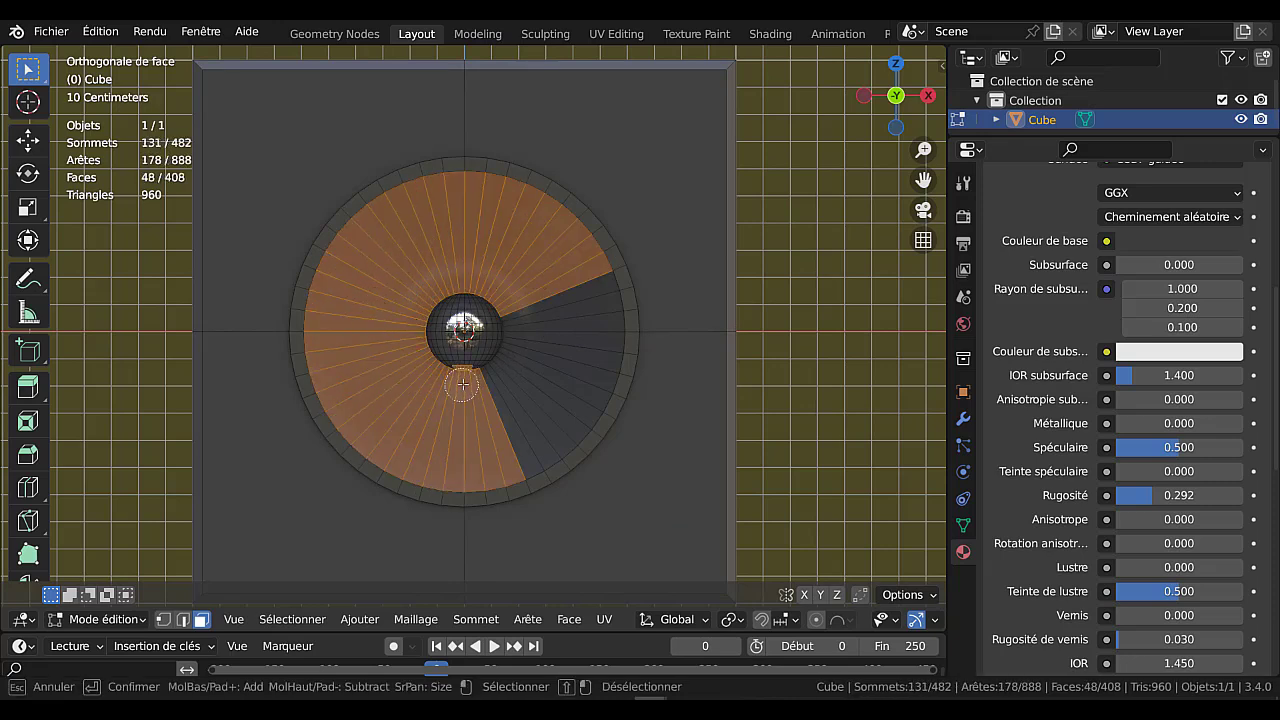
right_click(471, 395)
click(540, 380)
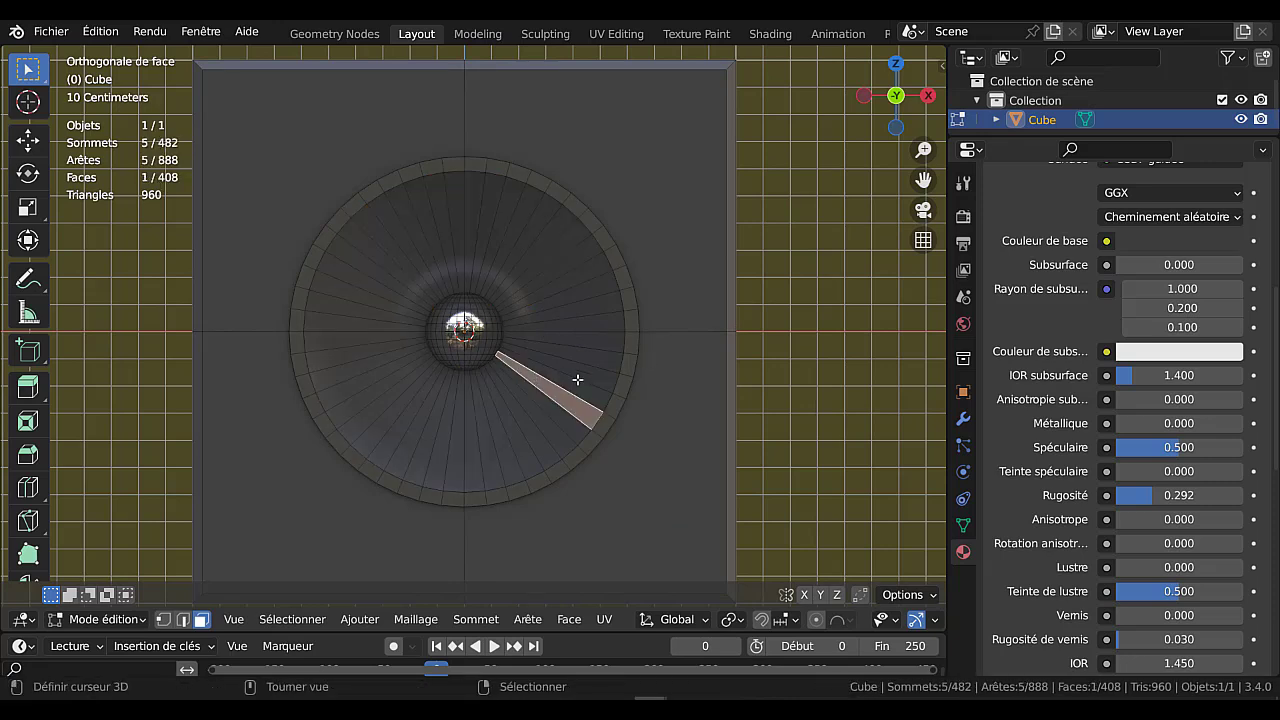
key(c)
mouse_move(542, 398)
mouse_down()
mouse_move(563, 346)
mouse_move(470, 238)
mouse_move(366, 288)
mouse_move(443, 425)
mouse_move(528, 366)
mouse_up()
right_click(850, 329)
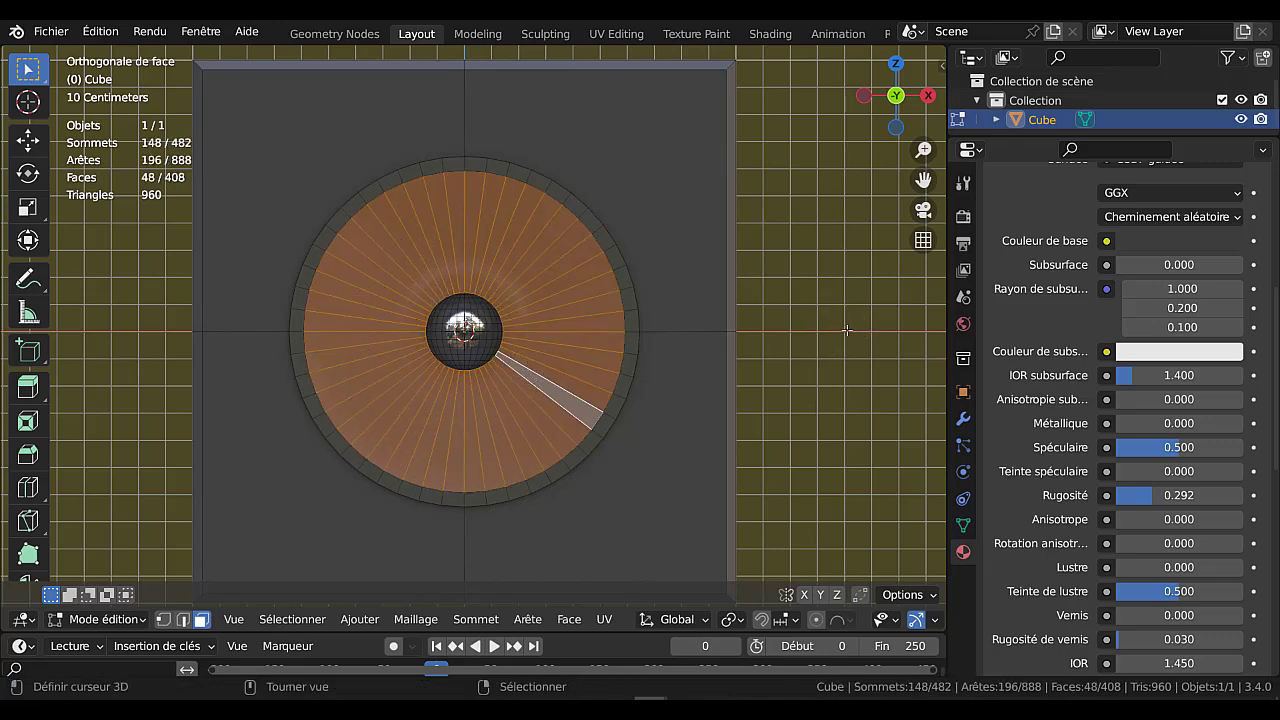
In top view with X-ray on, bisect the selected cone faces straight across, perpendicular to Y, at about Y -0.403 m.
scroll(814, 317, down, 3)
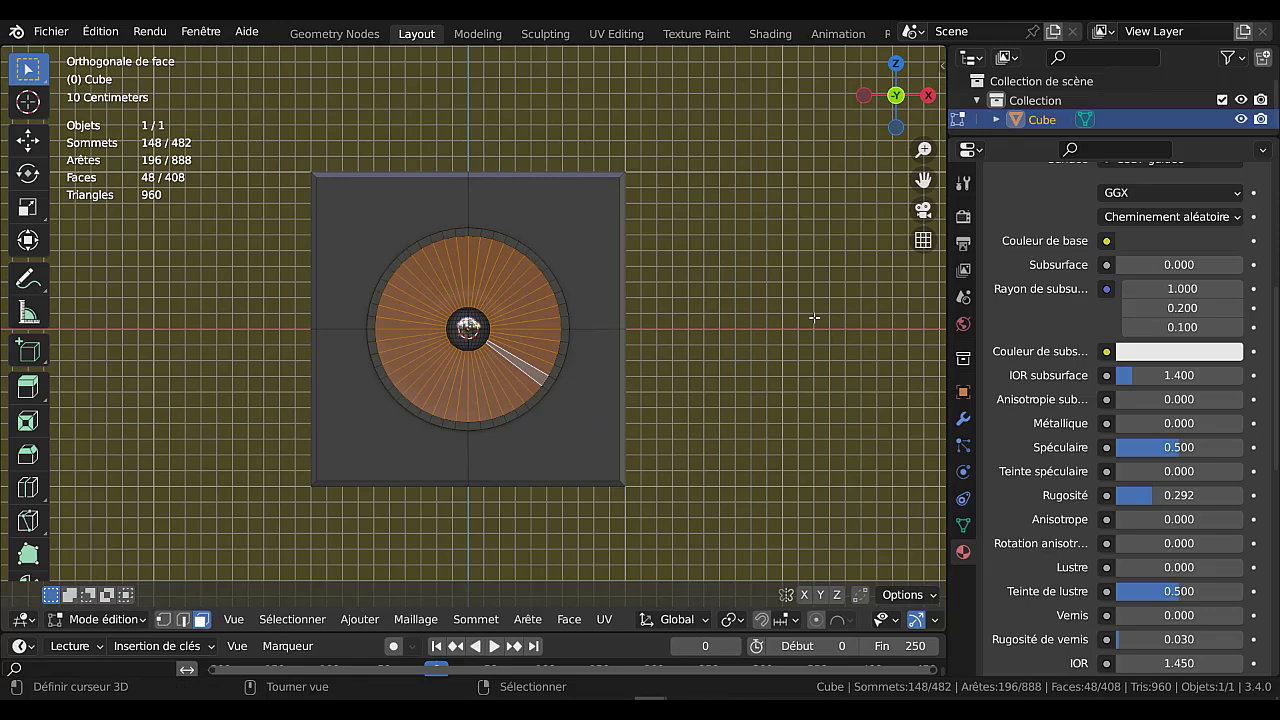
key(KP_7)
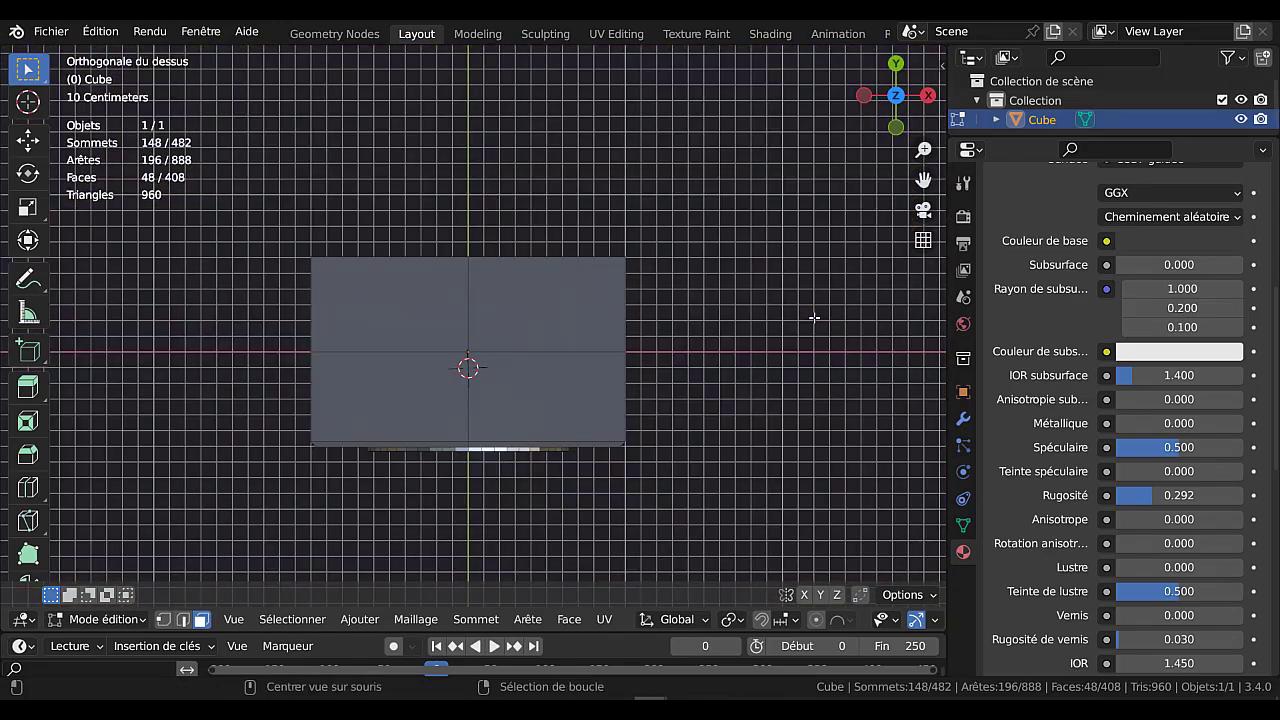
key(alt+z)
shift+middle_drag(637, 437, 670, 379)
scroll(610, 433, up, 2)
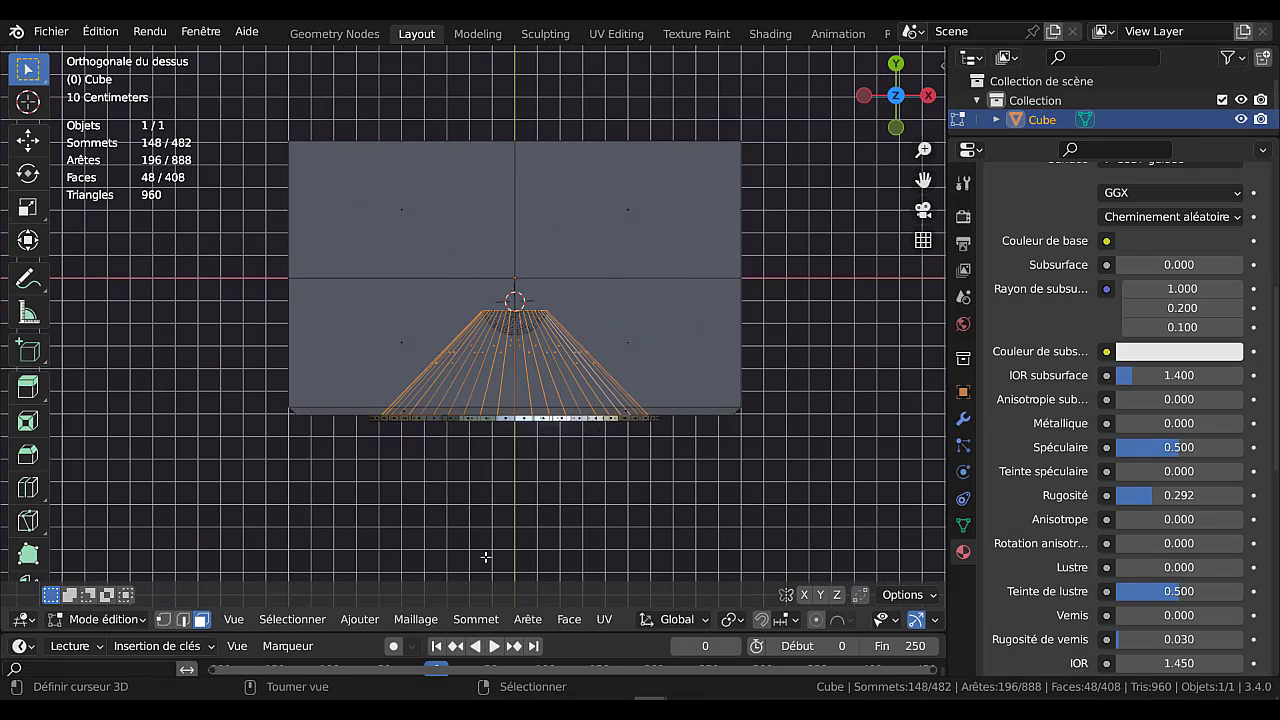
click(412, 620)
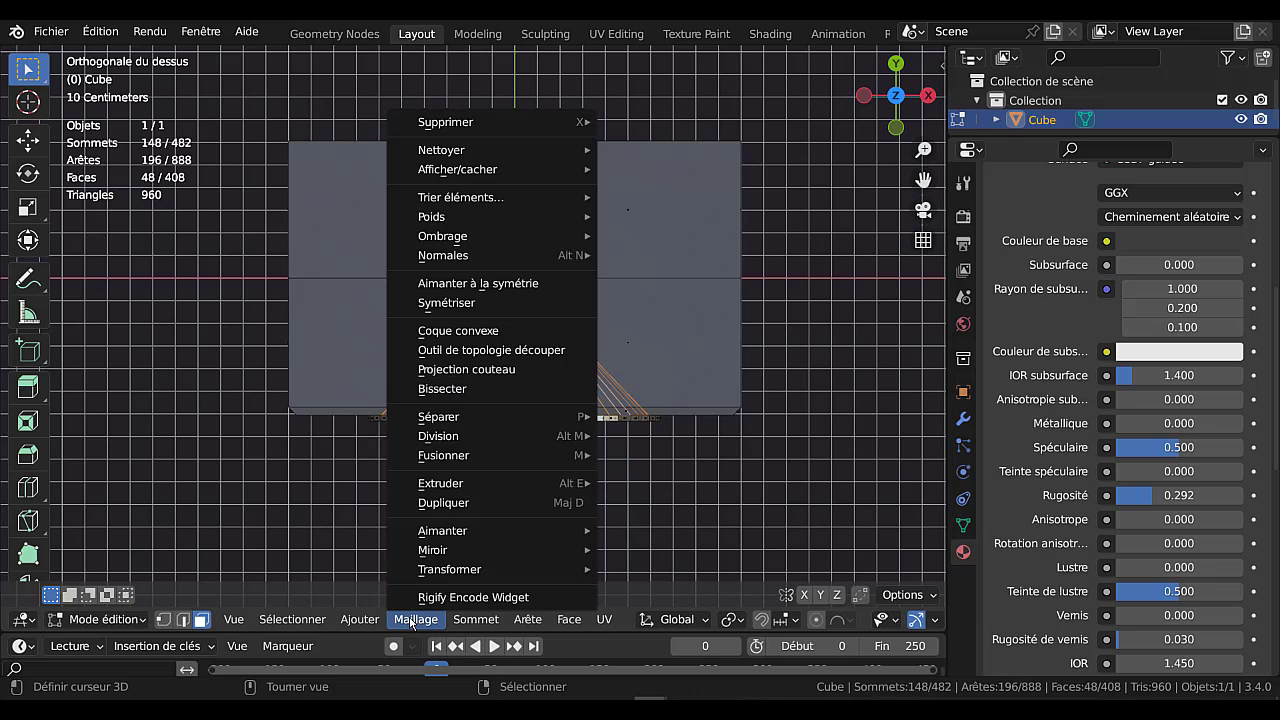
click(428, 392)
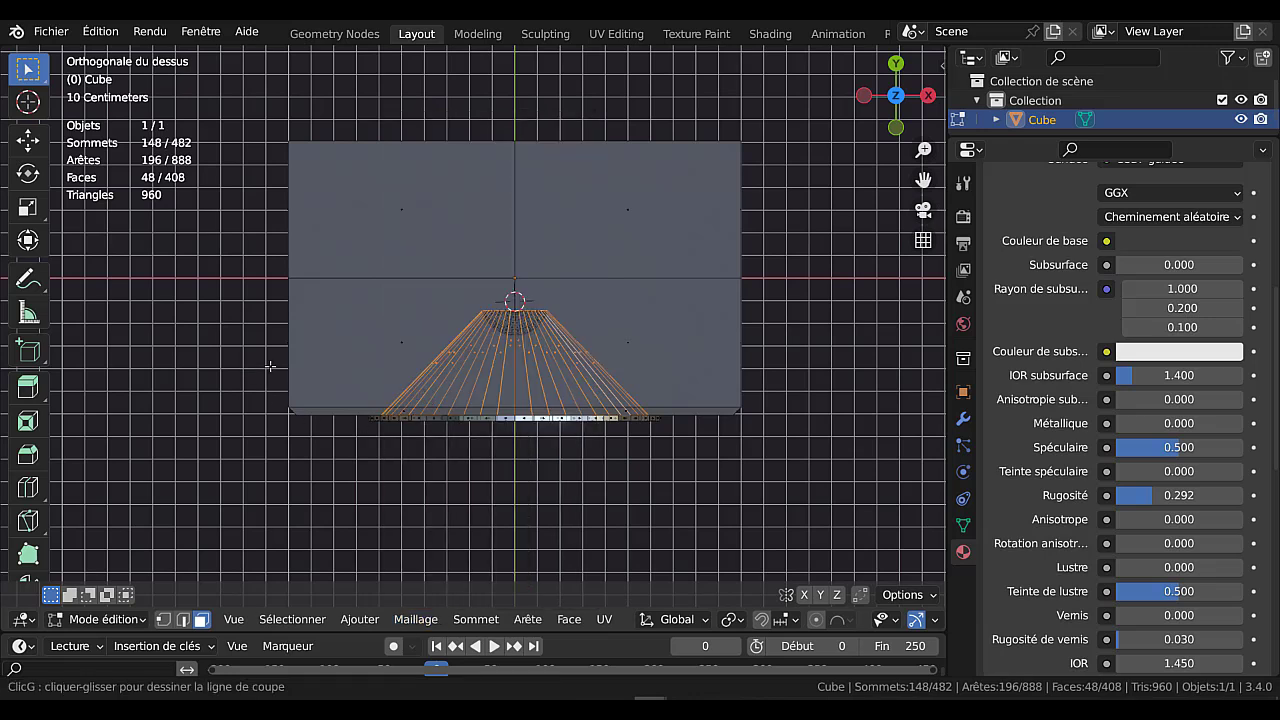
drag(270, 369, 866, 369)
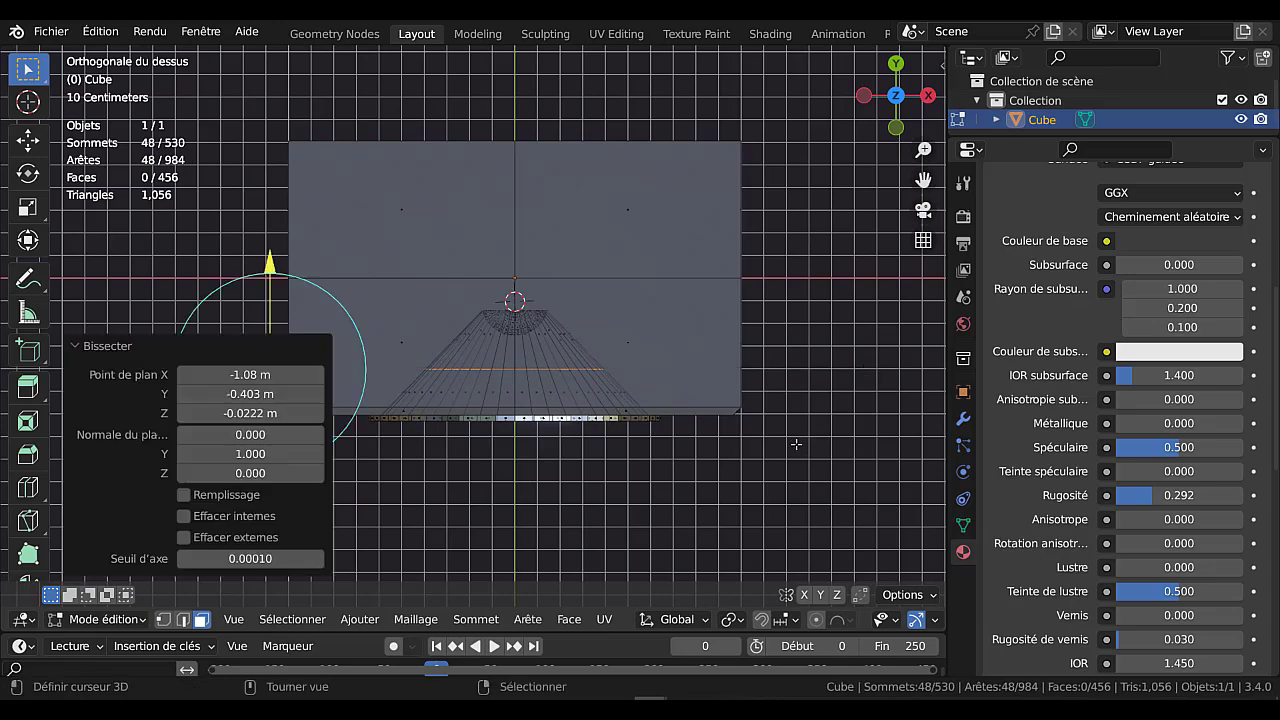
Turn X-ray off and edge-slide the new cone loop outward by a factor of about 0.209.
middle_drag(698, 491, 669, 337)
key(alt+z)
middle_drag(648, 428, 587, 428)
key(g)
key(g)
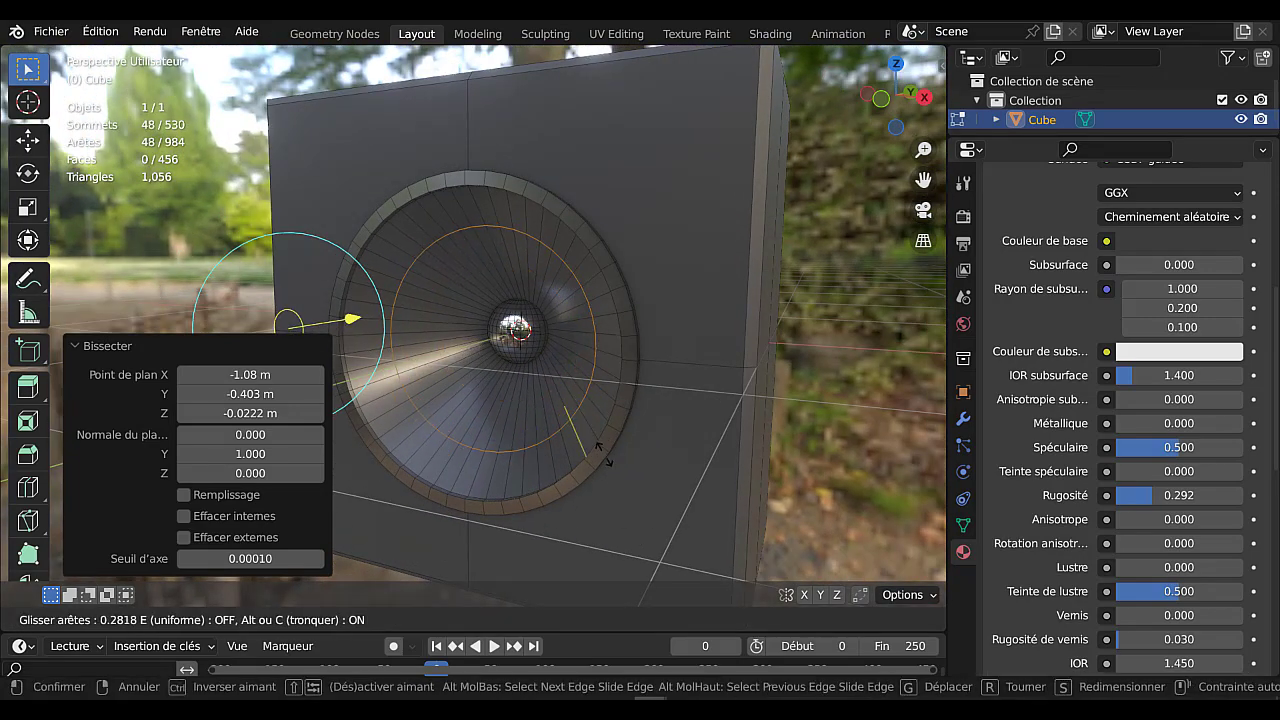
click(603, 451)
middle_drag(569, 459, 528, 454)
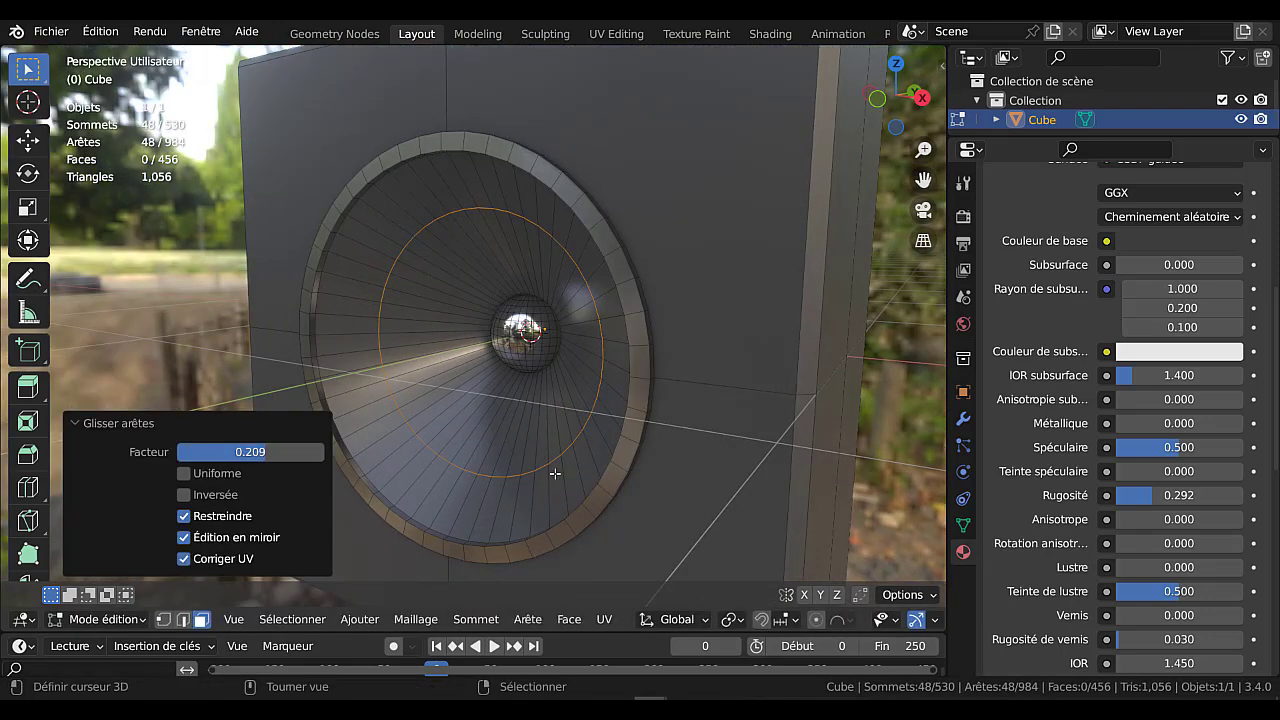
Move the selected cone loop about -0.085 m along the Y axis, towards the front.
key(g)
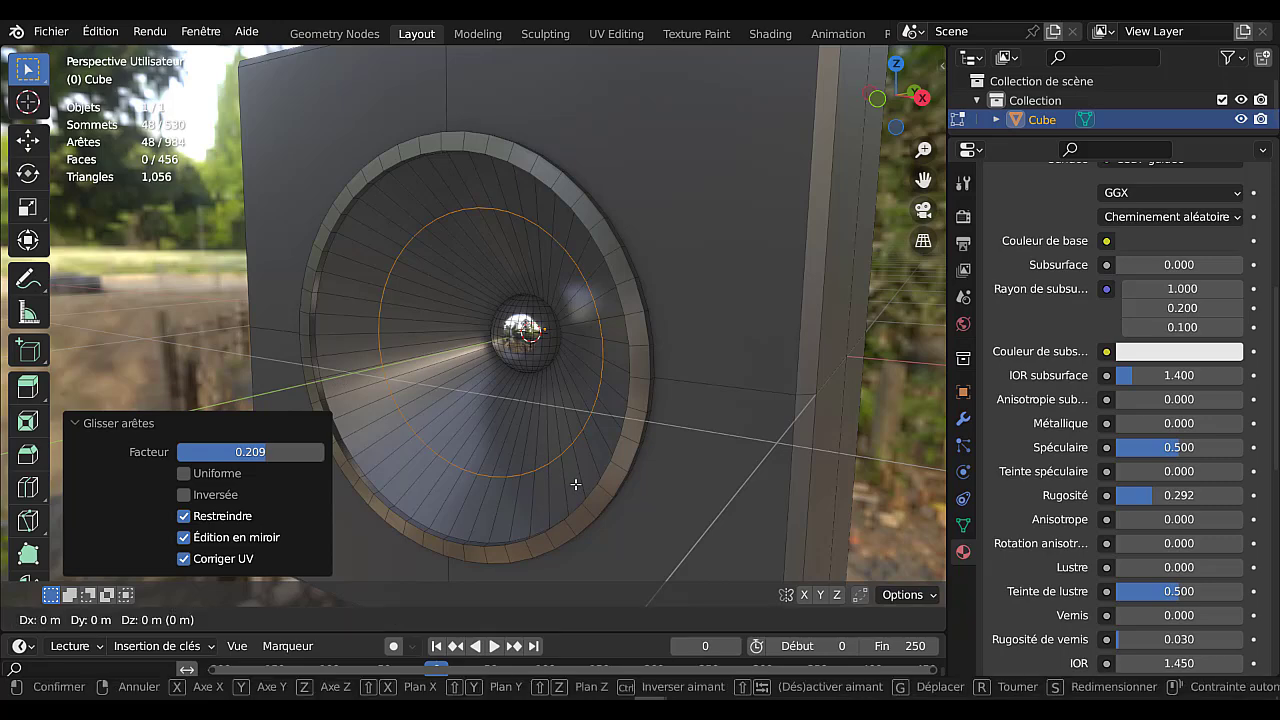
key(y)
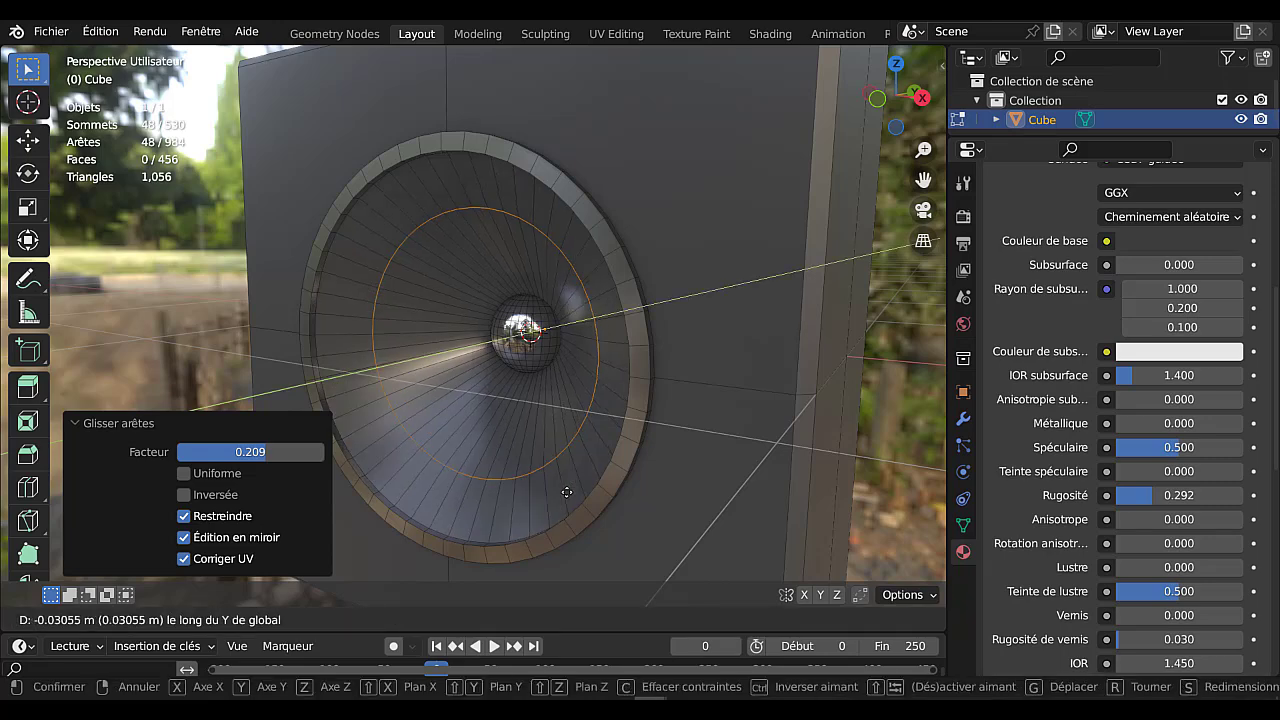
click(561, 494)
middle_drag(561, 494, 603, 463)
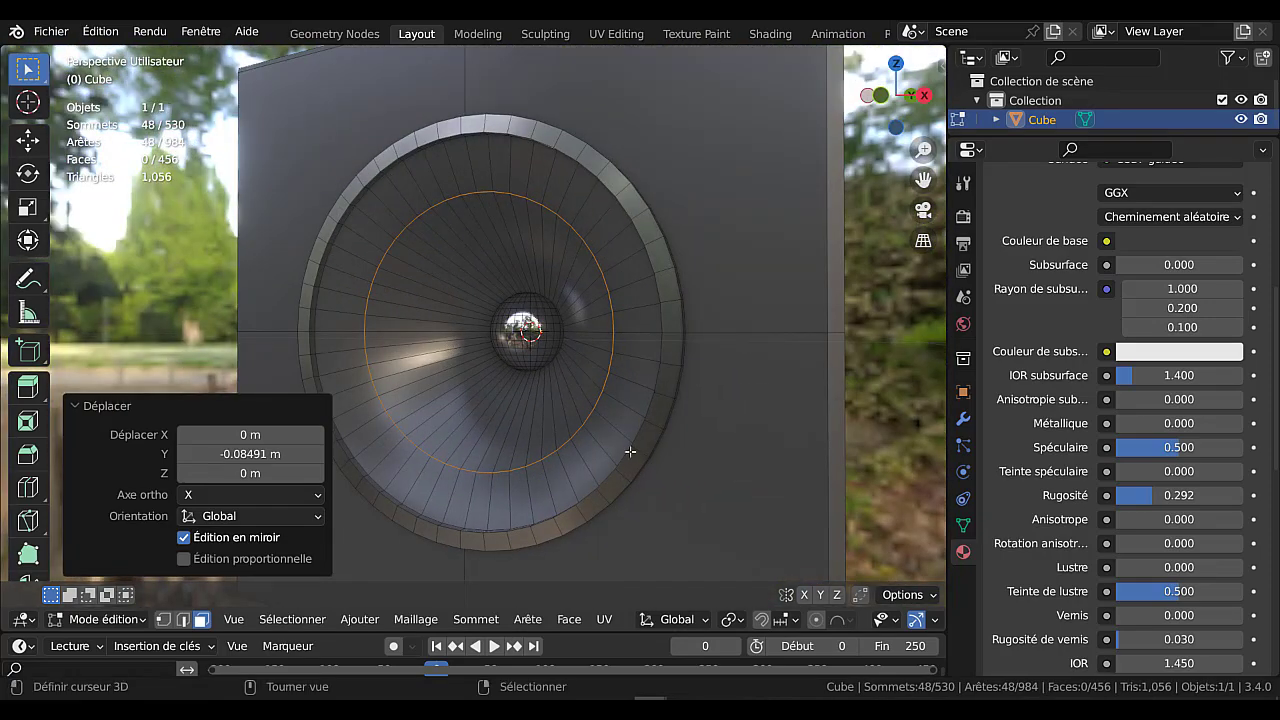
Bevel the cone loop about 0.147 m wide with 4 segments and Shape 1.000, and inspect the result in Object Mode.
key(ctrl+b)
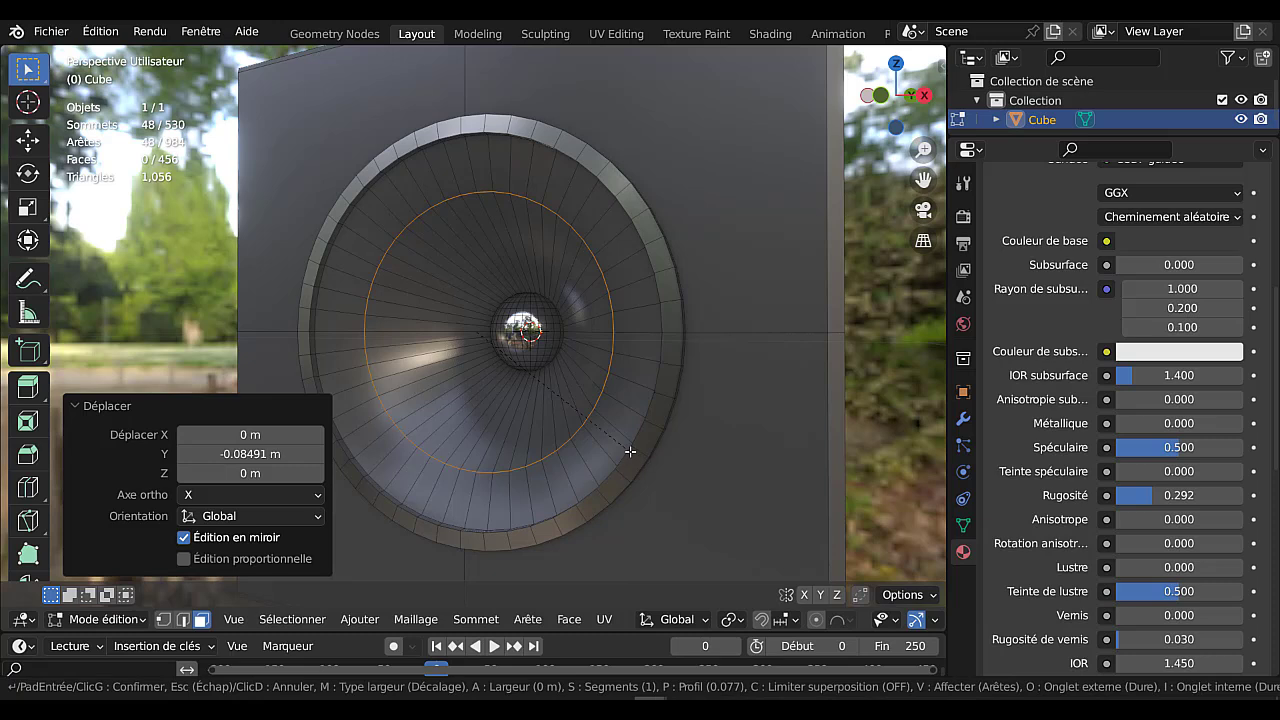
scroll(860, 548, up, 6)
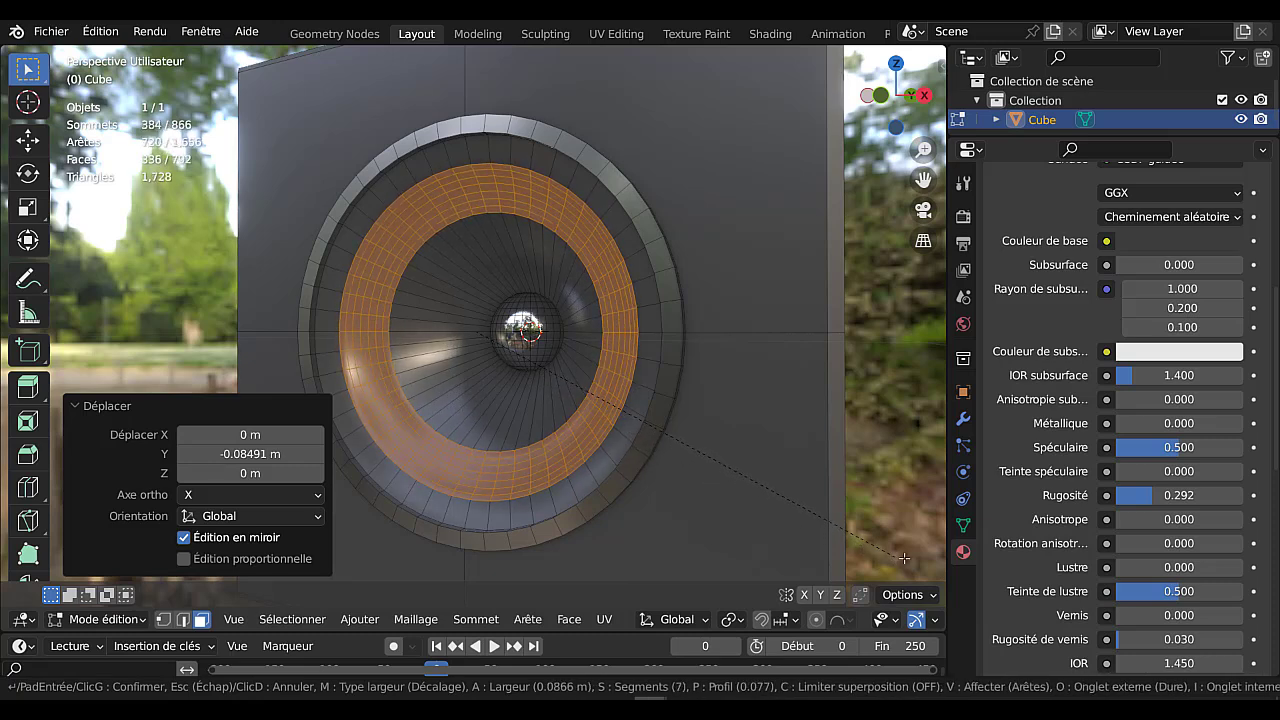
scroll(910, 545, down, 3)
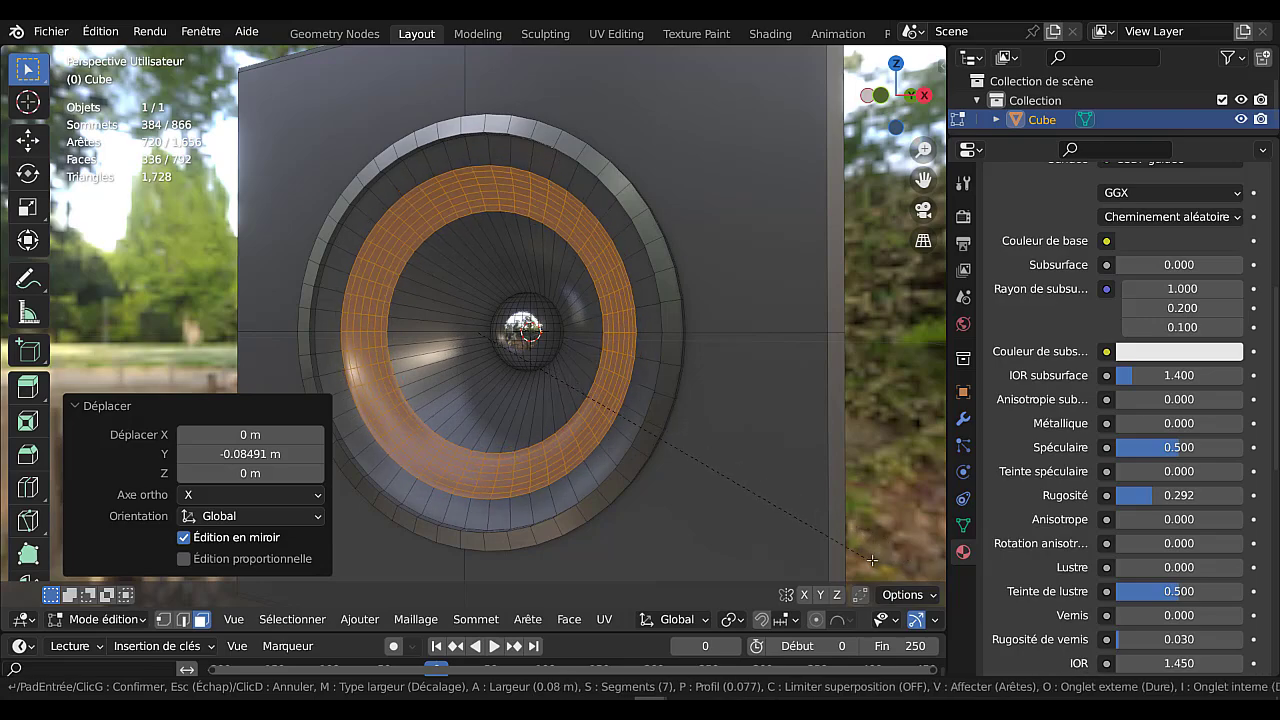
click(160, 558)
middle_drag(366, 503, 539, 368)
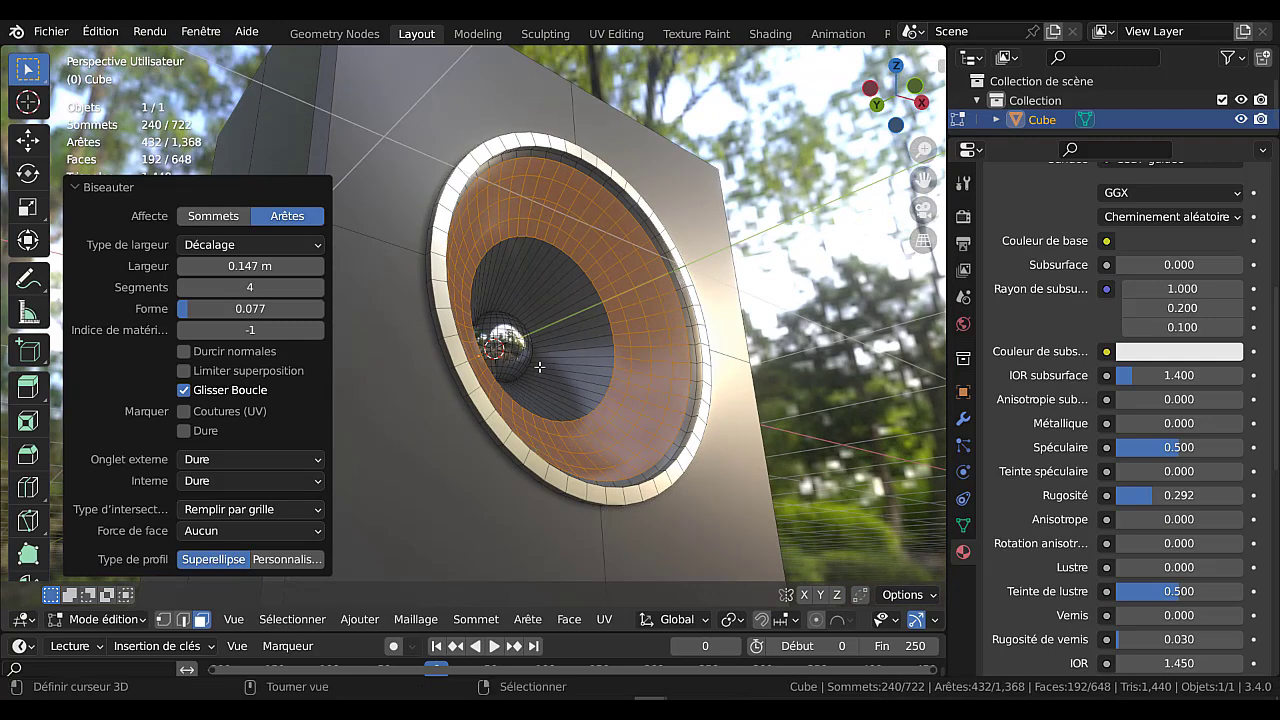
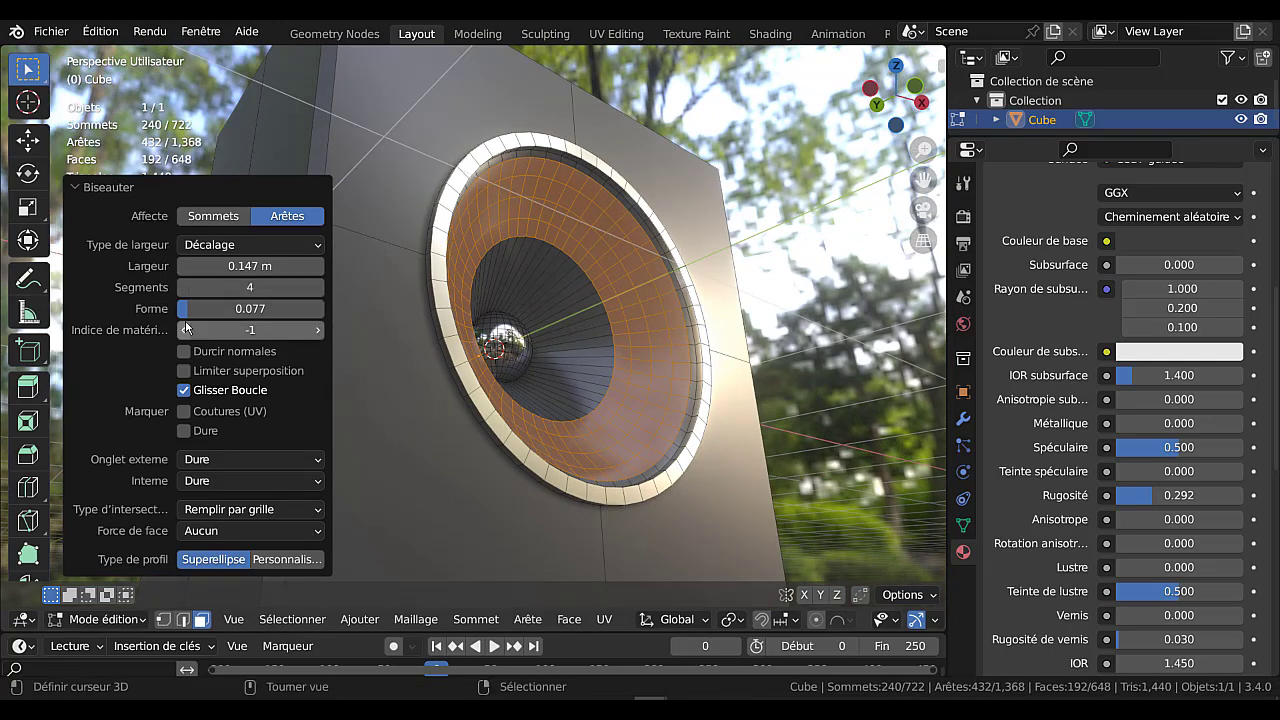
drag(187, 316, 330, 316)
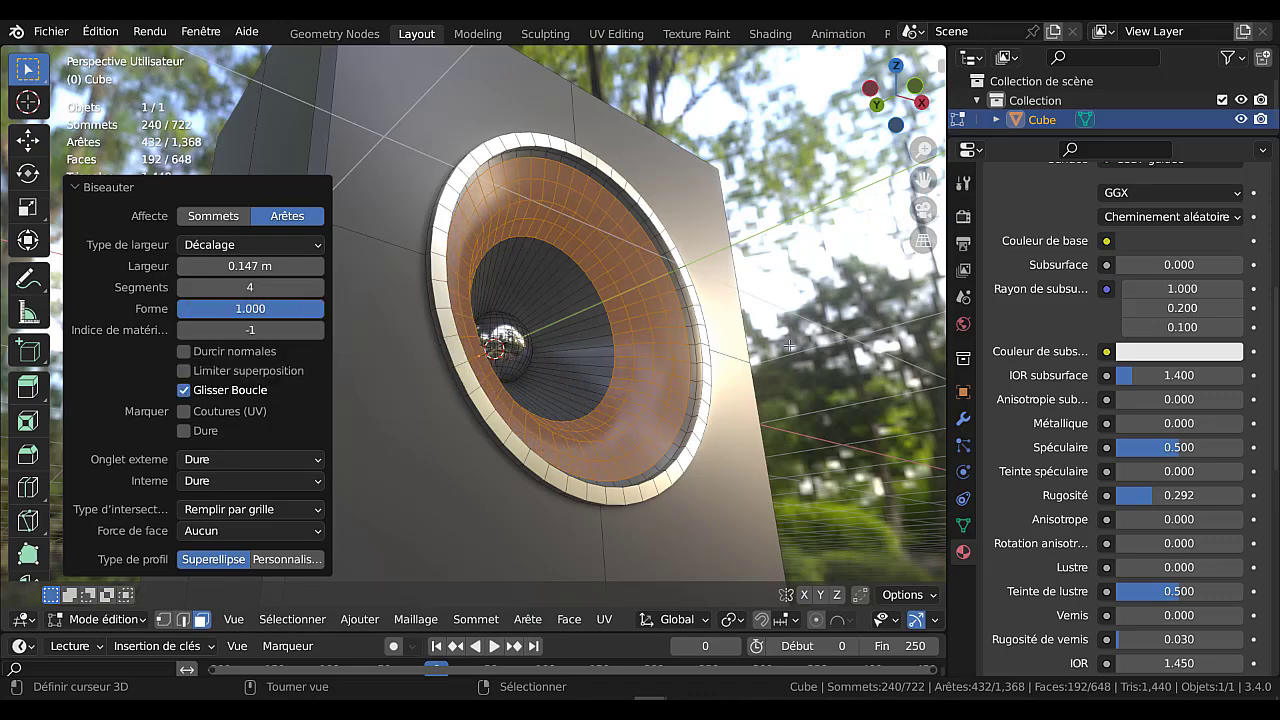
key(Tab)
middle_drag(881, 369, 681, 383)
middle_drag(625, 465, 588, 450)
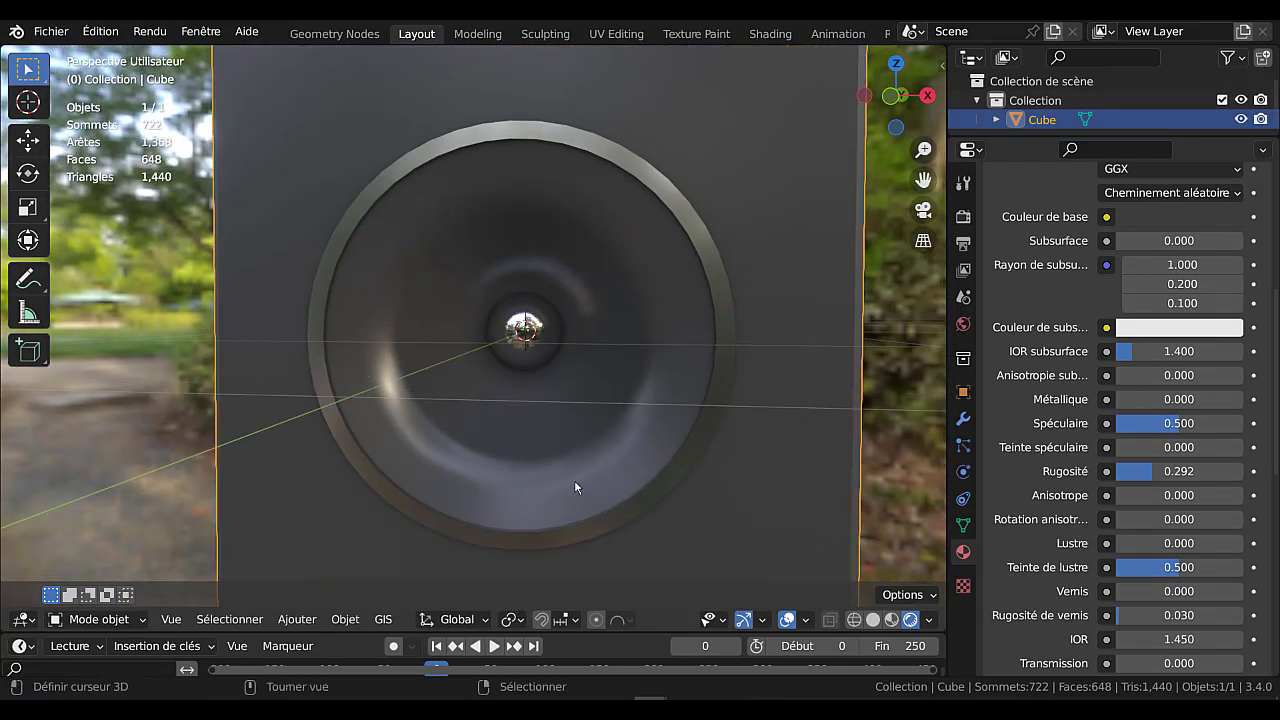
In Edit Mode, select the four large faces forming the top of the speaker cabinet.
scroll(579, 440, down, 4)
middle_drag(578, 432, 620, 491)
middle_drag(547, 311, 525, 368)
key(Tab)
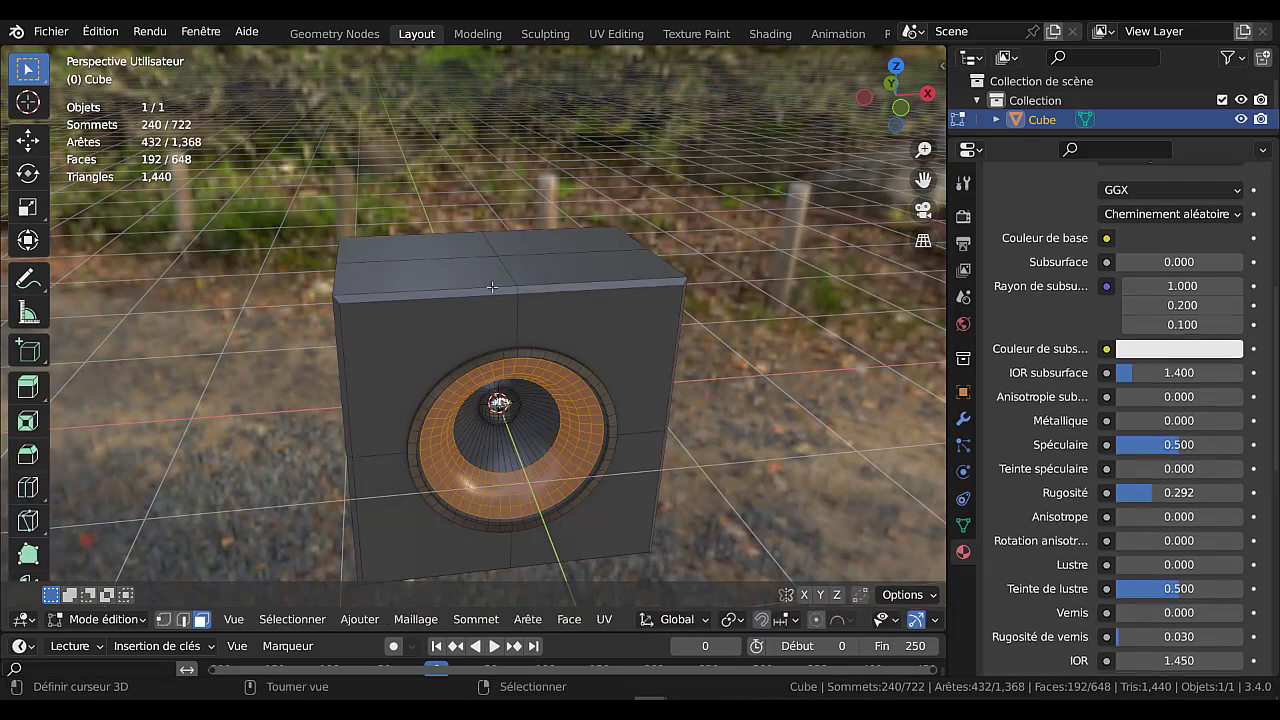
click(462, 279)
shift+click(505, 245)
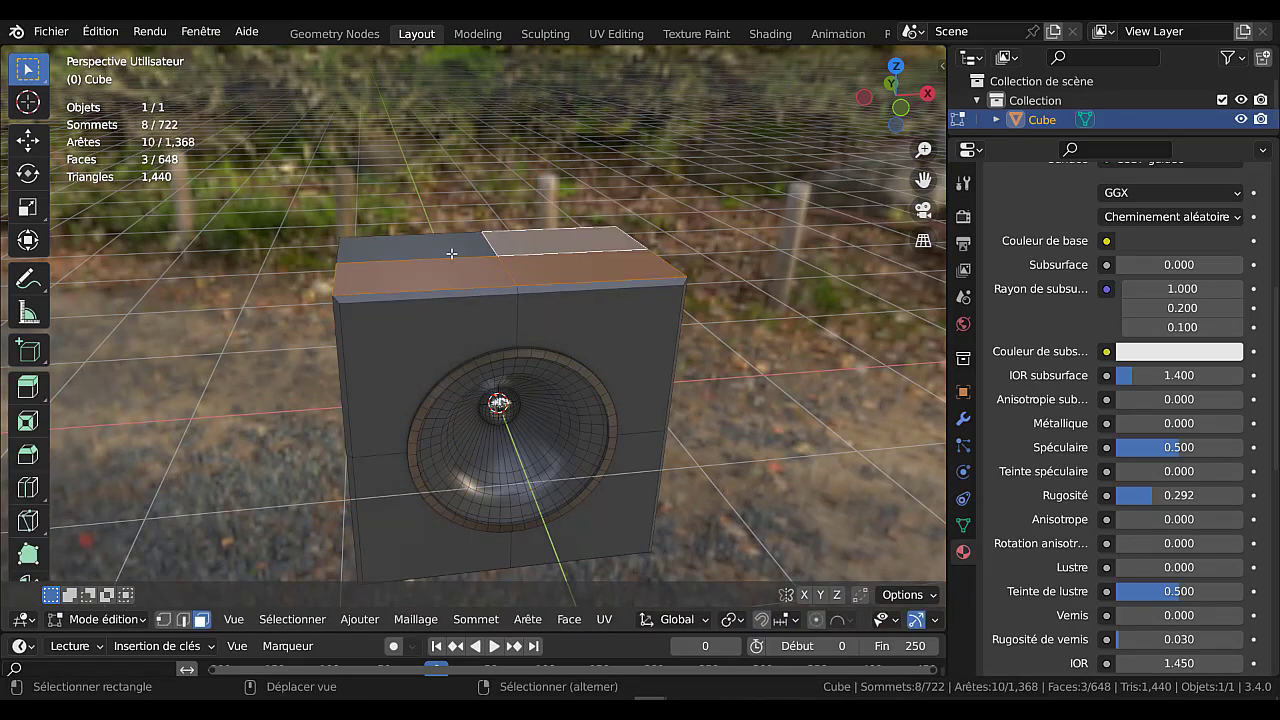
shift+click(420, 245)
middle_drag(832, 452, 784, 446)
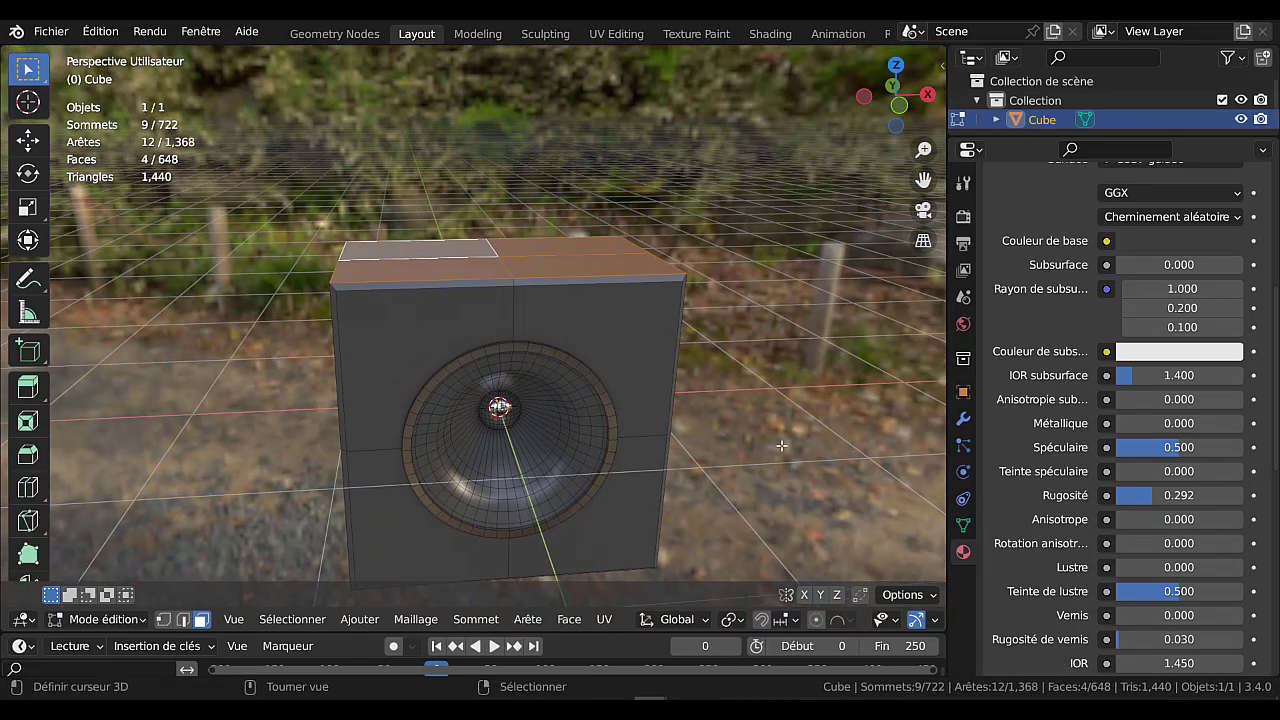
scroll(643, 356, up, 2)
scroll(668, 361, down, 2)
key(g)
key(z)
click(700, 350)
Add the two bevel faces along the top front edge to the selection and raise all six about 0.254 m along Z.
middle_drag(700, 350, 587, 369)
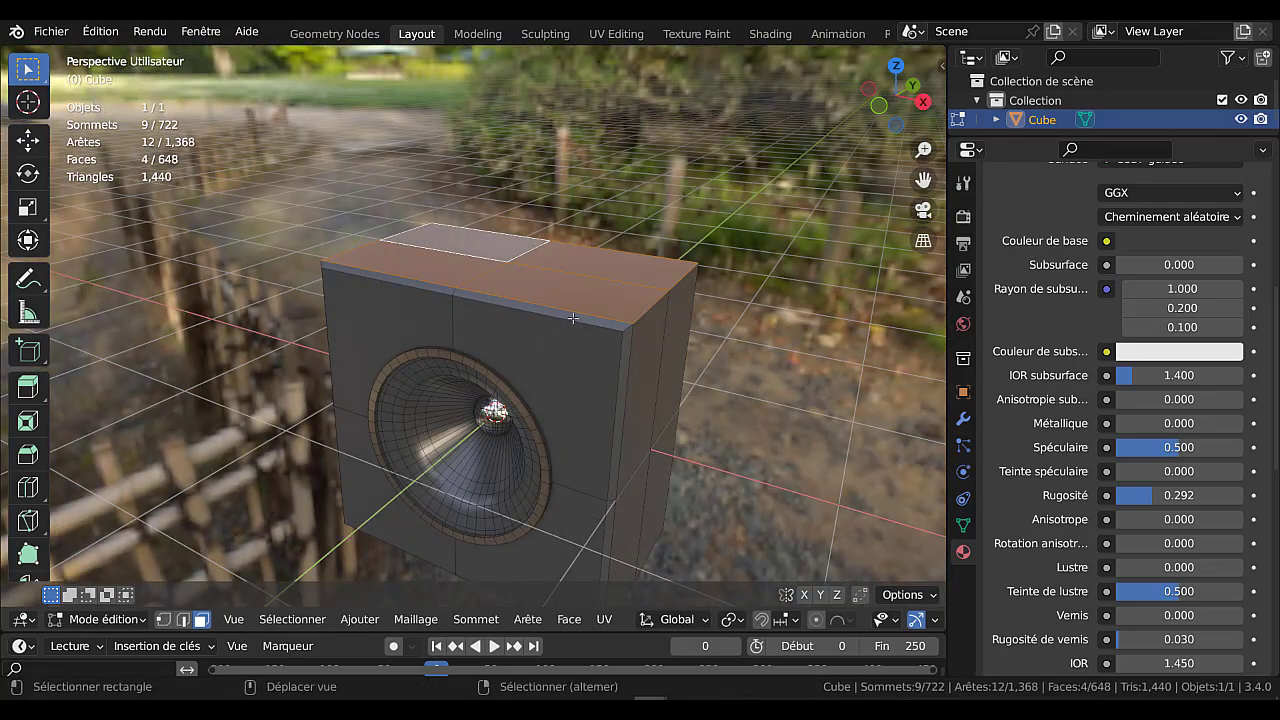
shift+click(559, 325)
shift+click(430, 288)
middle_drag(724, 456, 754, 495)
key(g)
key(z)
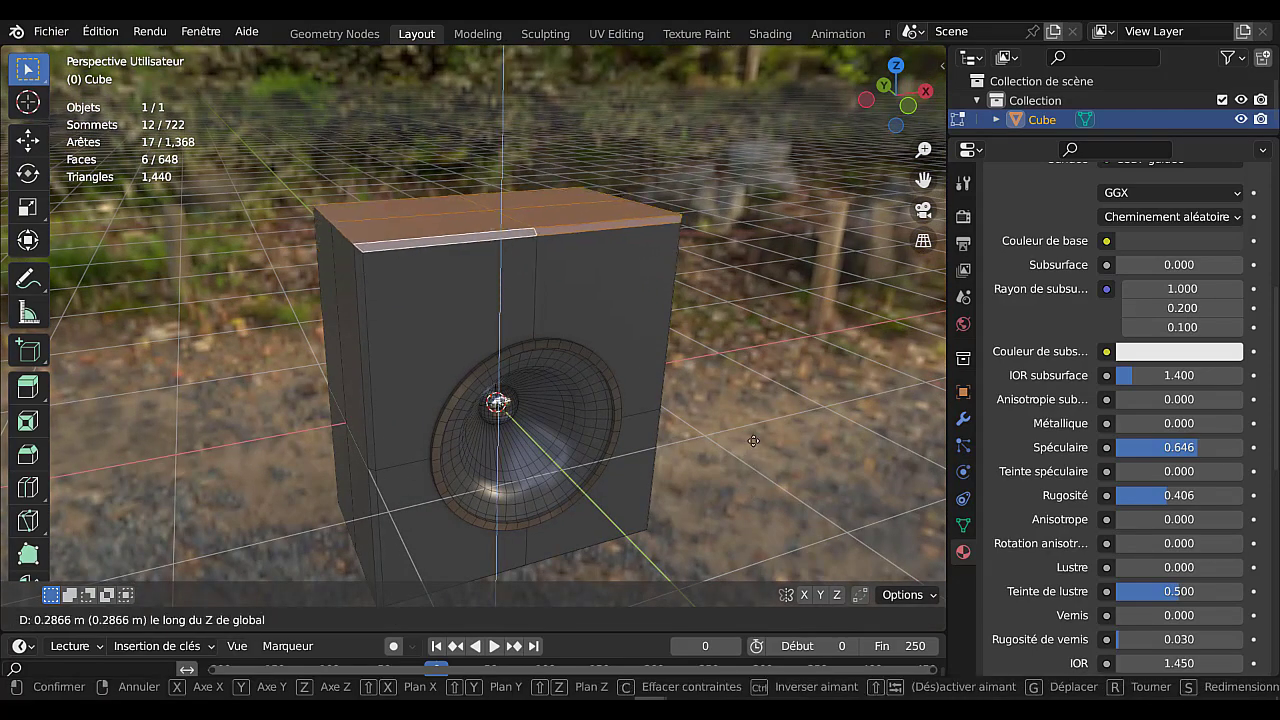
click(752, 453)
middle_drag(741, 450, 869, 390)
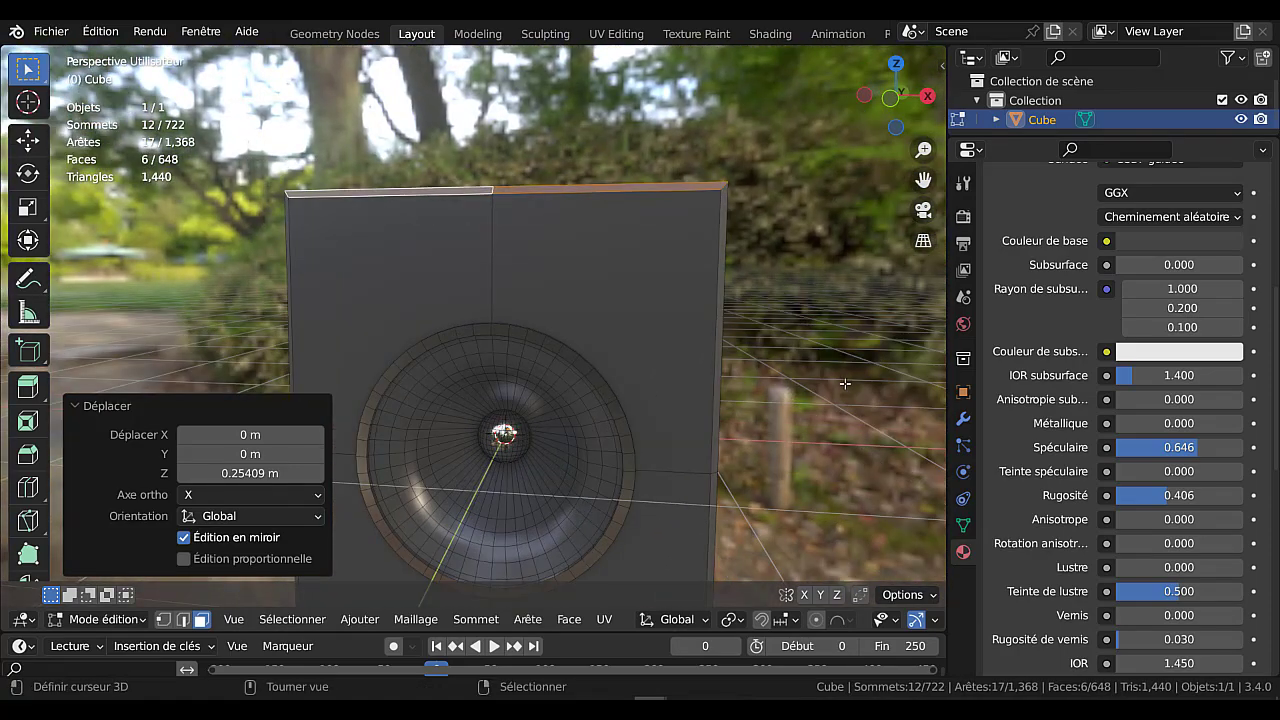
In front view, place the 3D cursor centred on the cabinet front between the cone and the top edge, and return to Object Mode.
key(KP_1)
scroll(838, 383, down, 3)
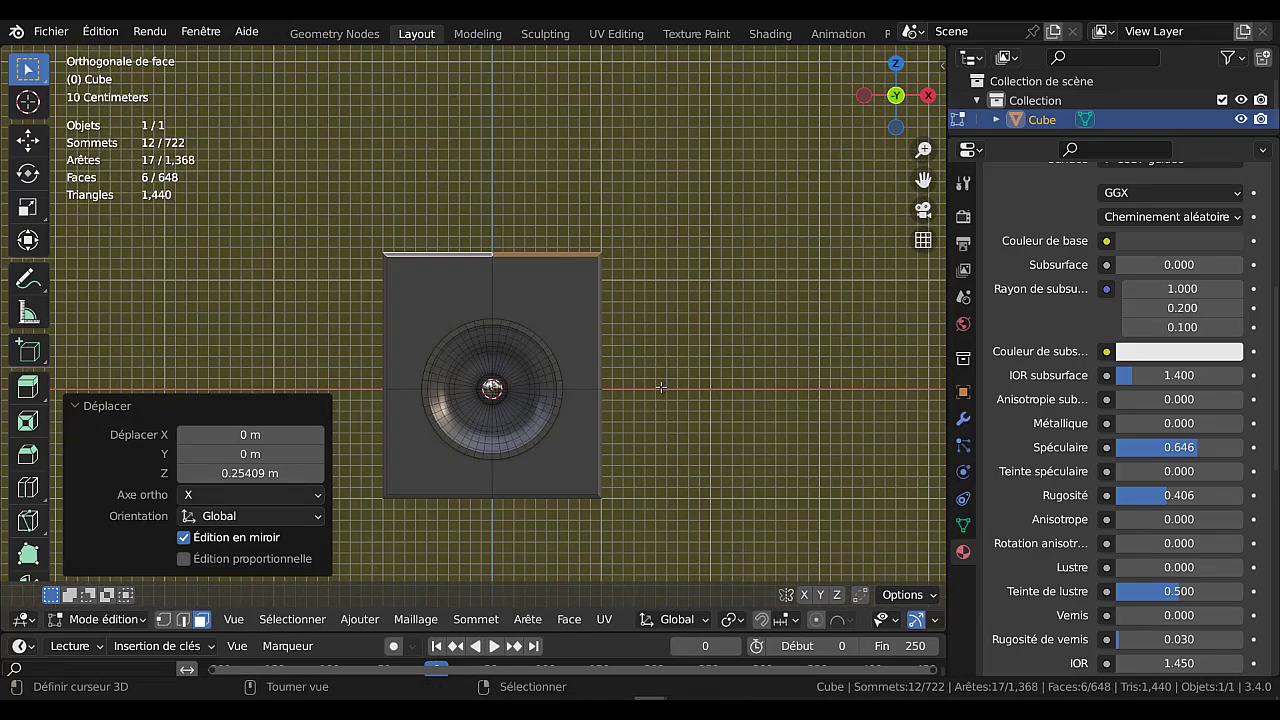
click(491, 287)
scroll(490, 305, up, 2)
key(Tab)
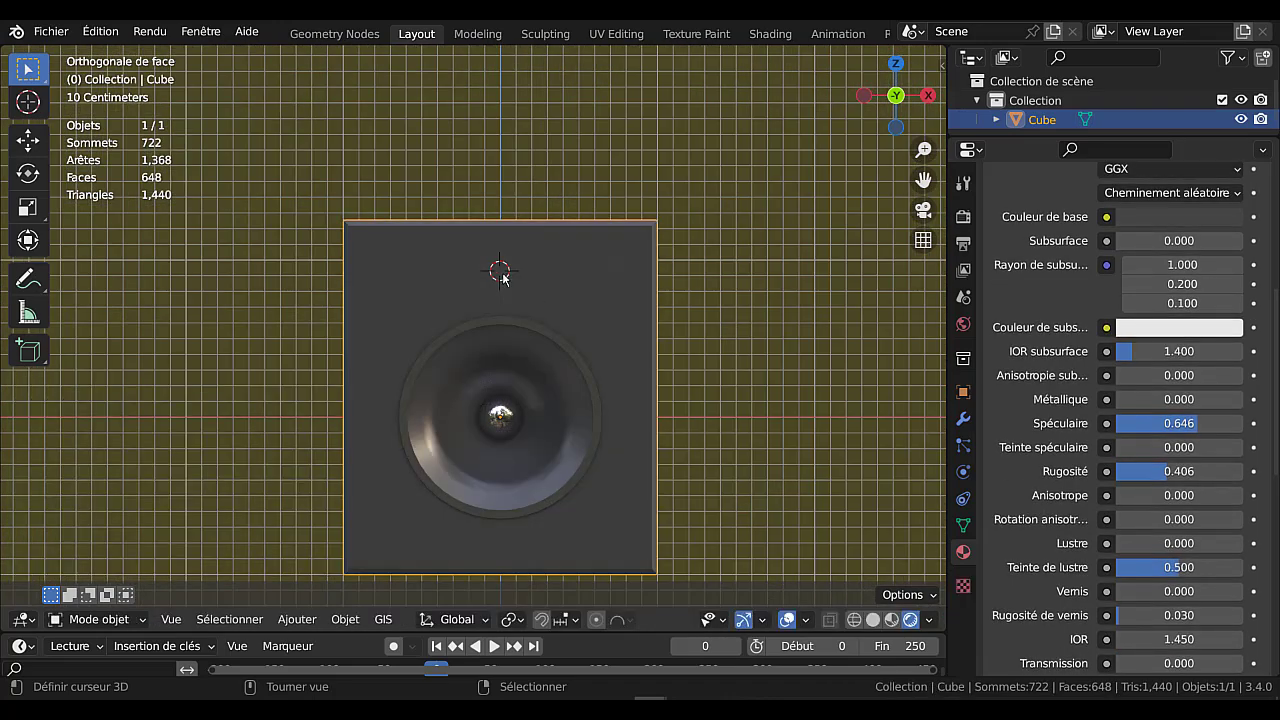
shift+middle_drag(573, 303, 609, 297)
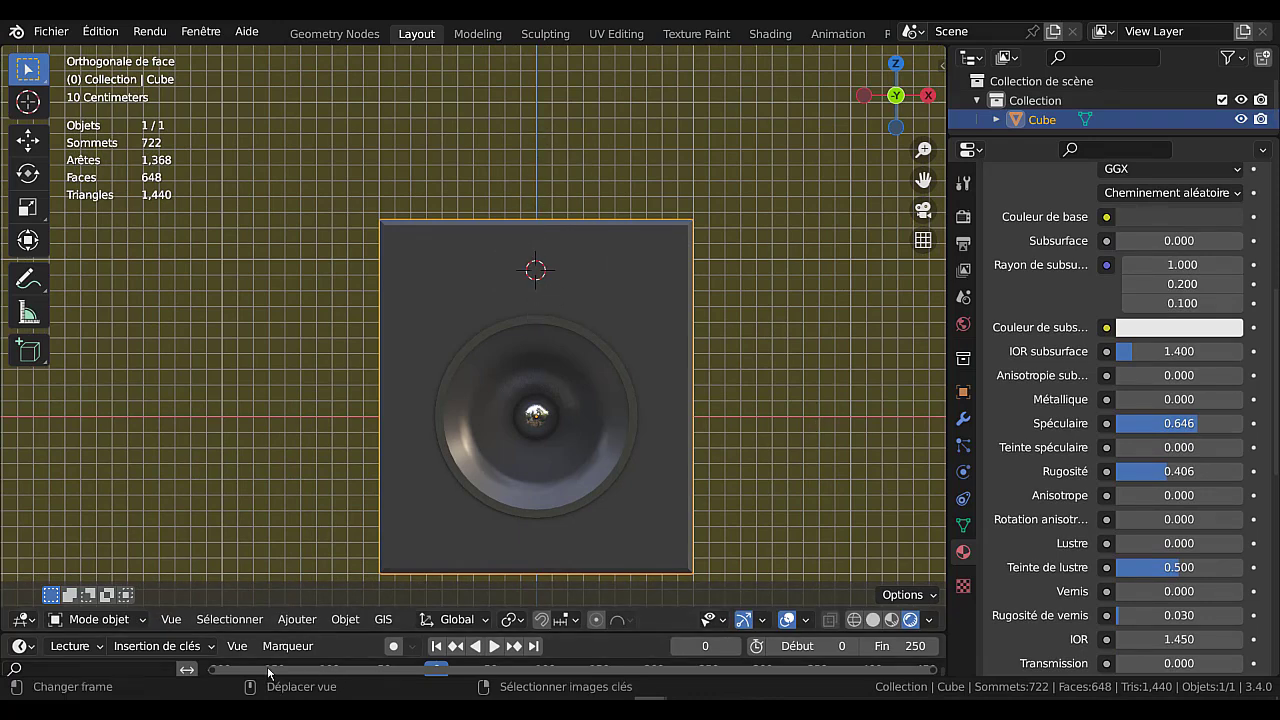
Add a mesh cube at the 3D cursor and scale it uniformly to about 0.105.
click(297, 619)
mouse_move(292, 598)
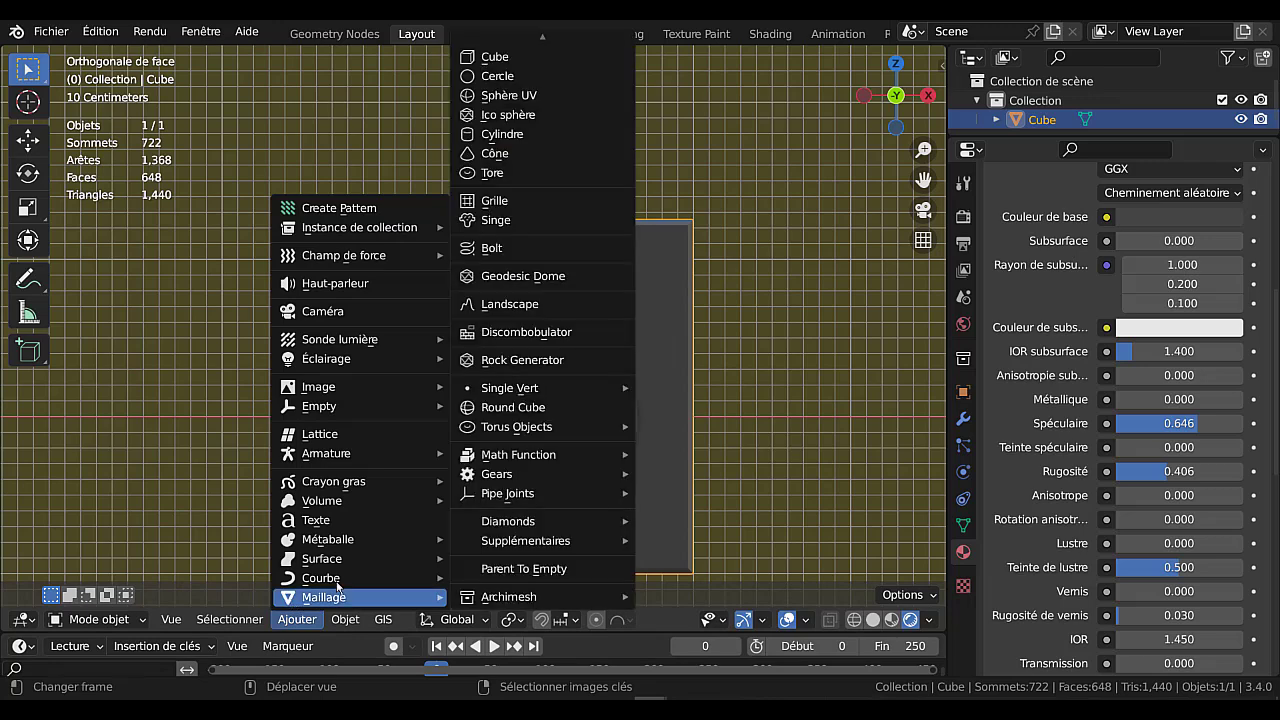
click(500, 60)
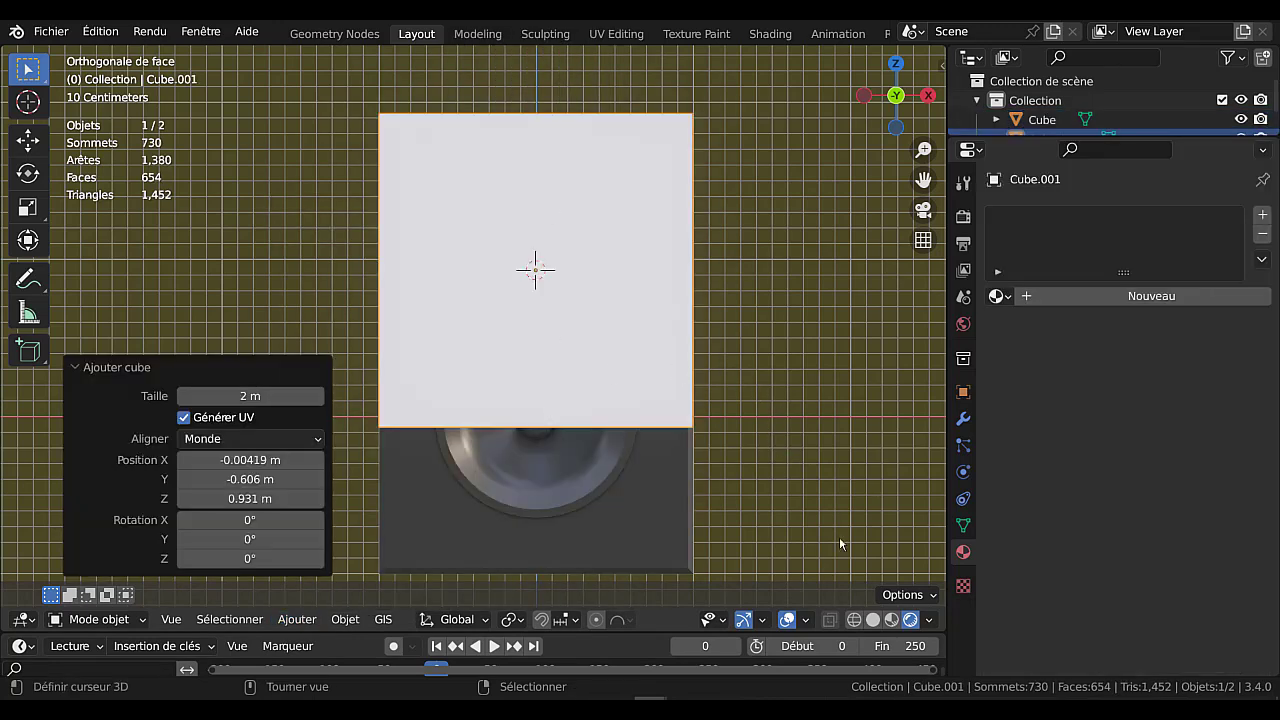
key(s)
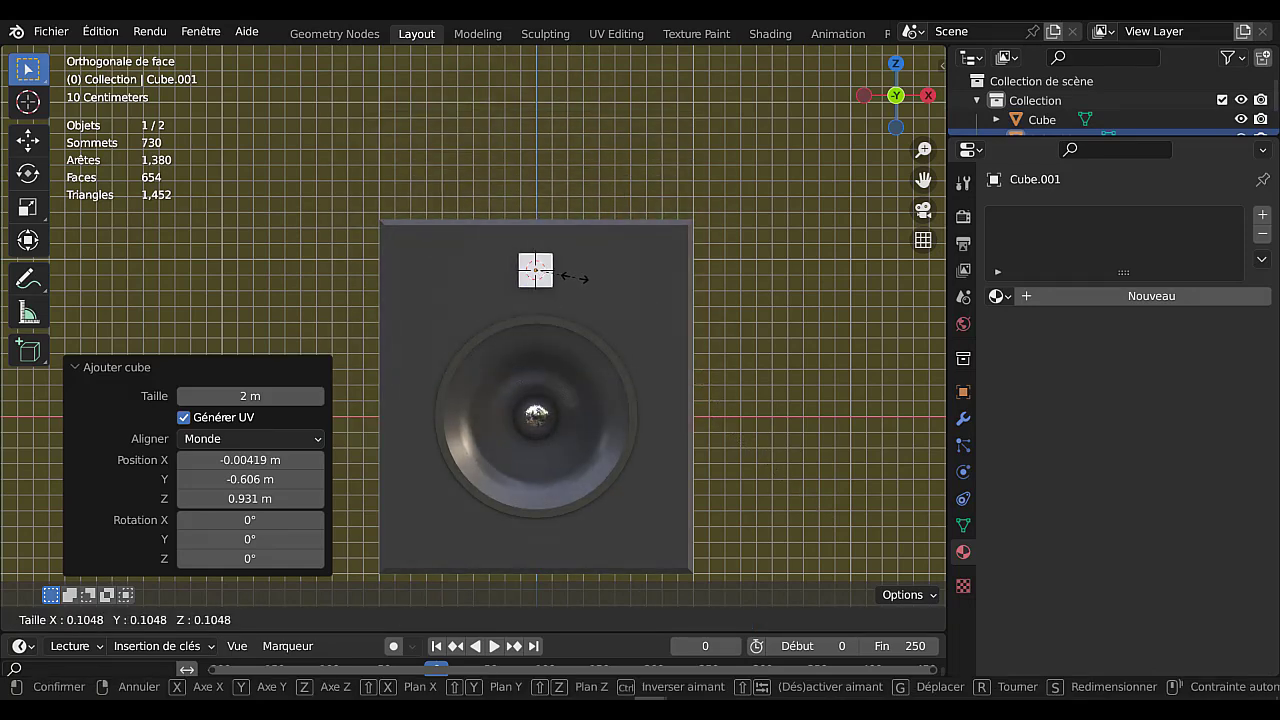
click(575, 277)
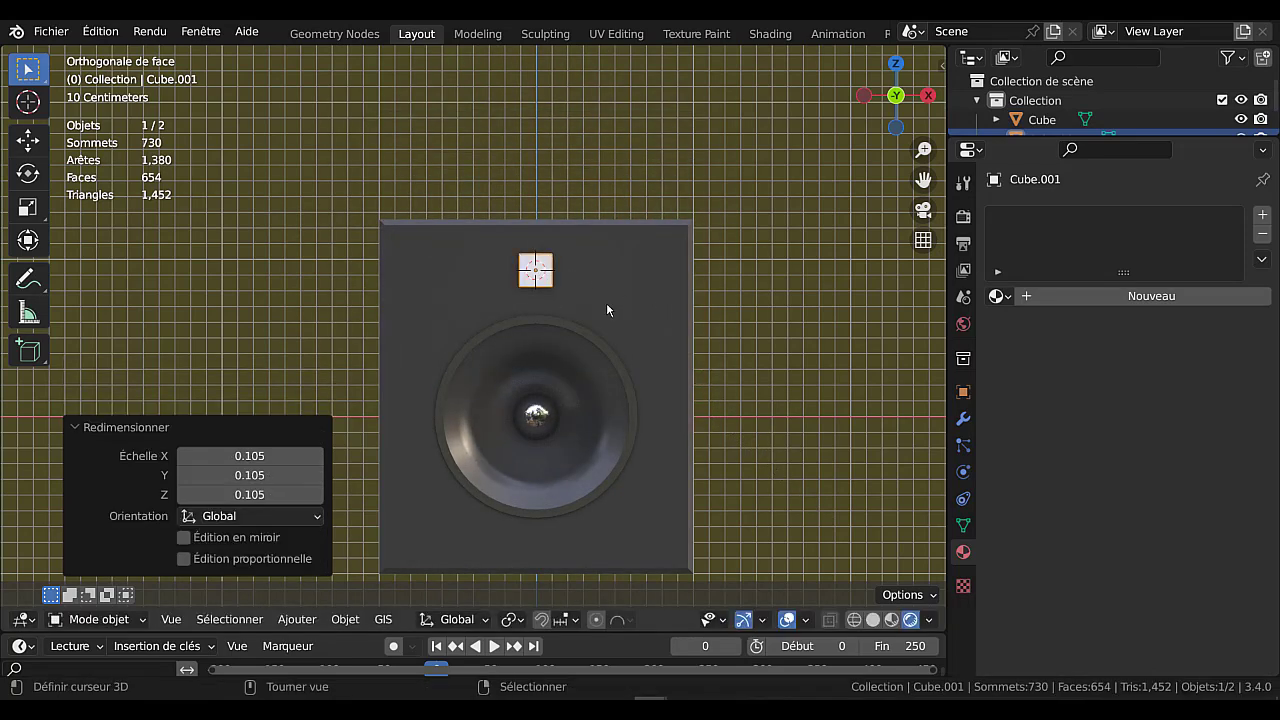
Stretch the small cube into a bar, scaling it by about 5.276 along X and about -2.673 along Y.
key(s)
key(x)
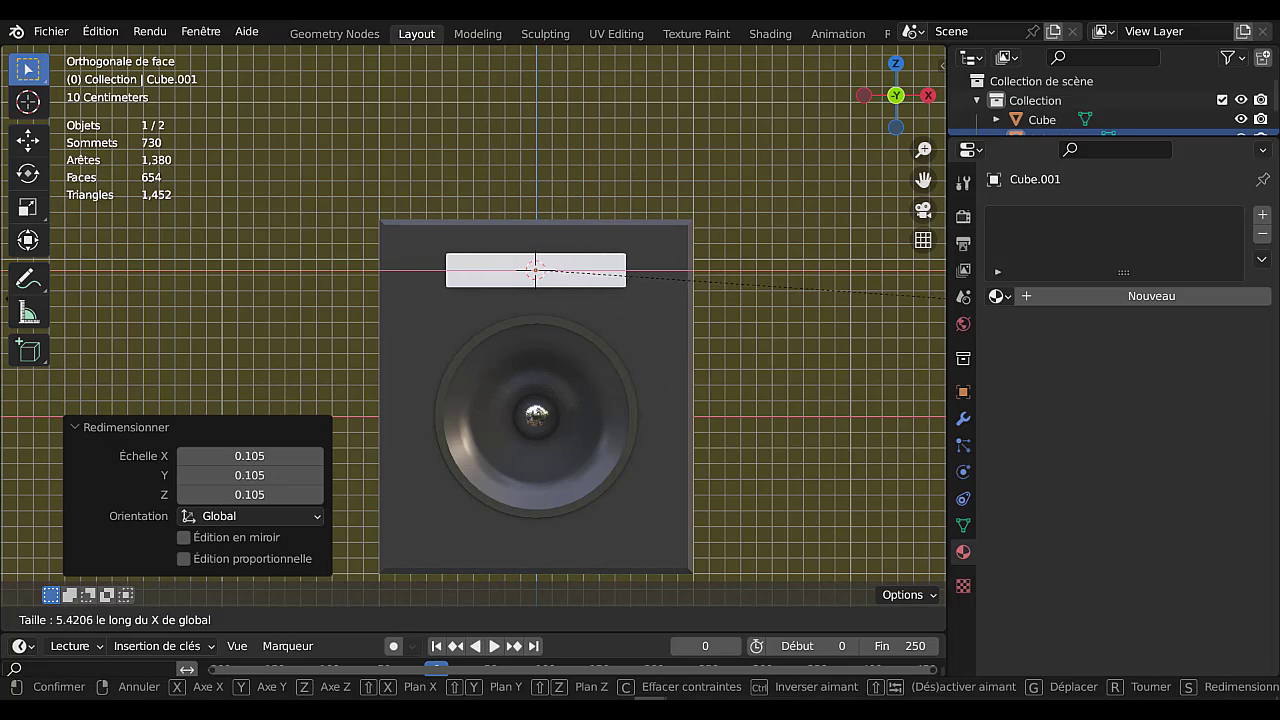
click(5, 314)
middle_drag(708, 312, 625, 361)
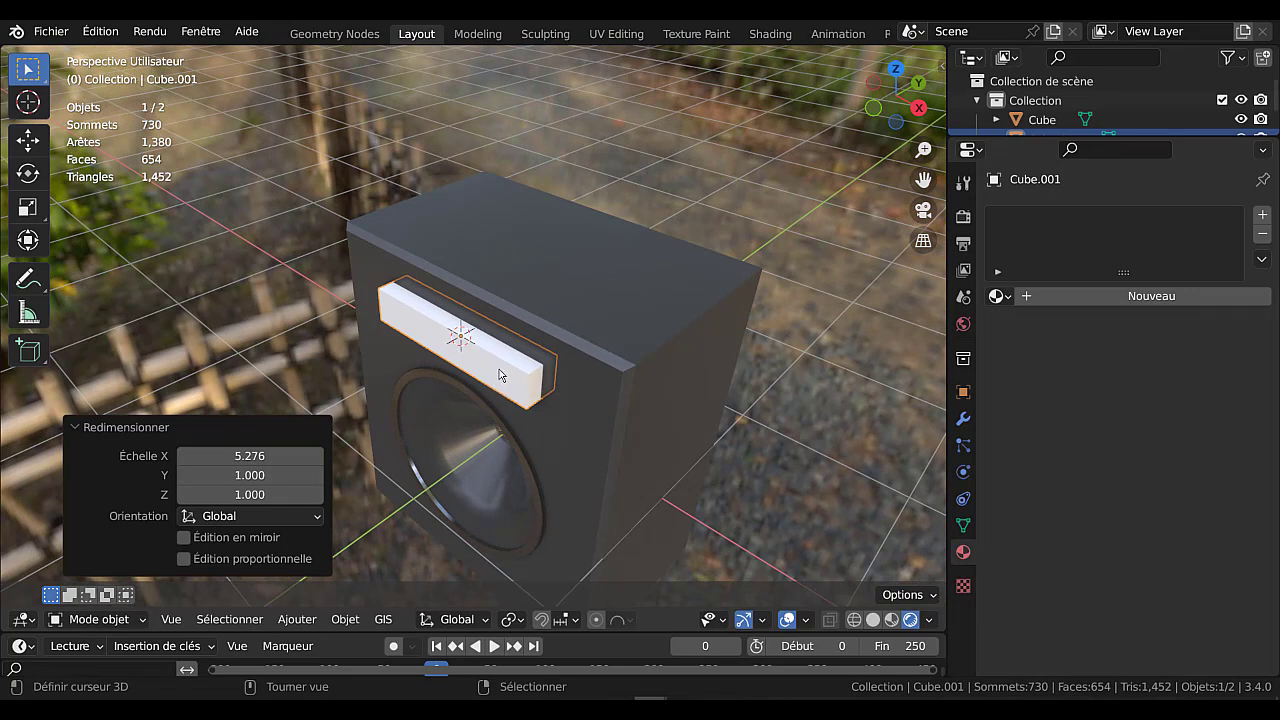
key(s)
key(y)
click(375, 371)
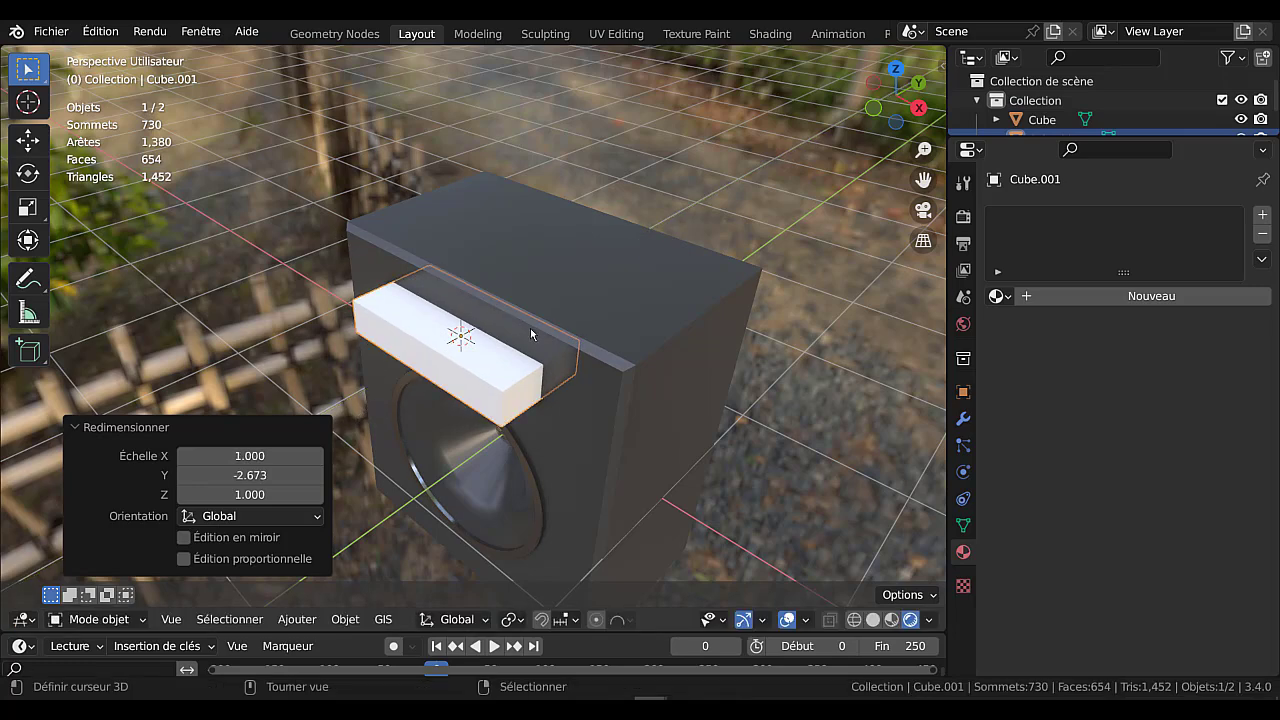
middle_drag(732, 428, 710, 362)
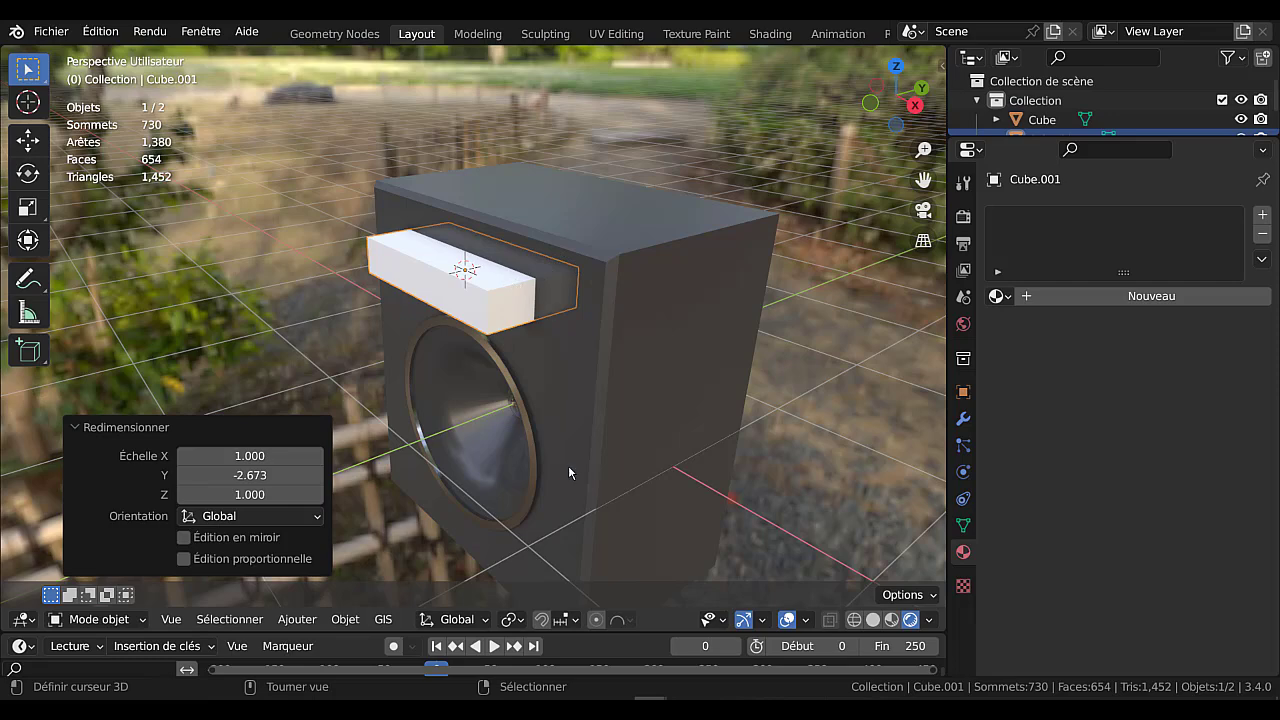
Try to cut the bar out of the cabinet with a boolean difference, check the mesh in Edit Mode, and undo the operation.
shift+click(655, 343)
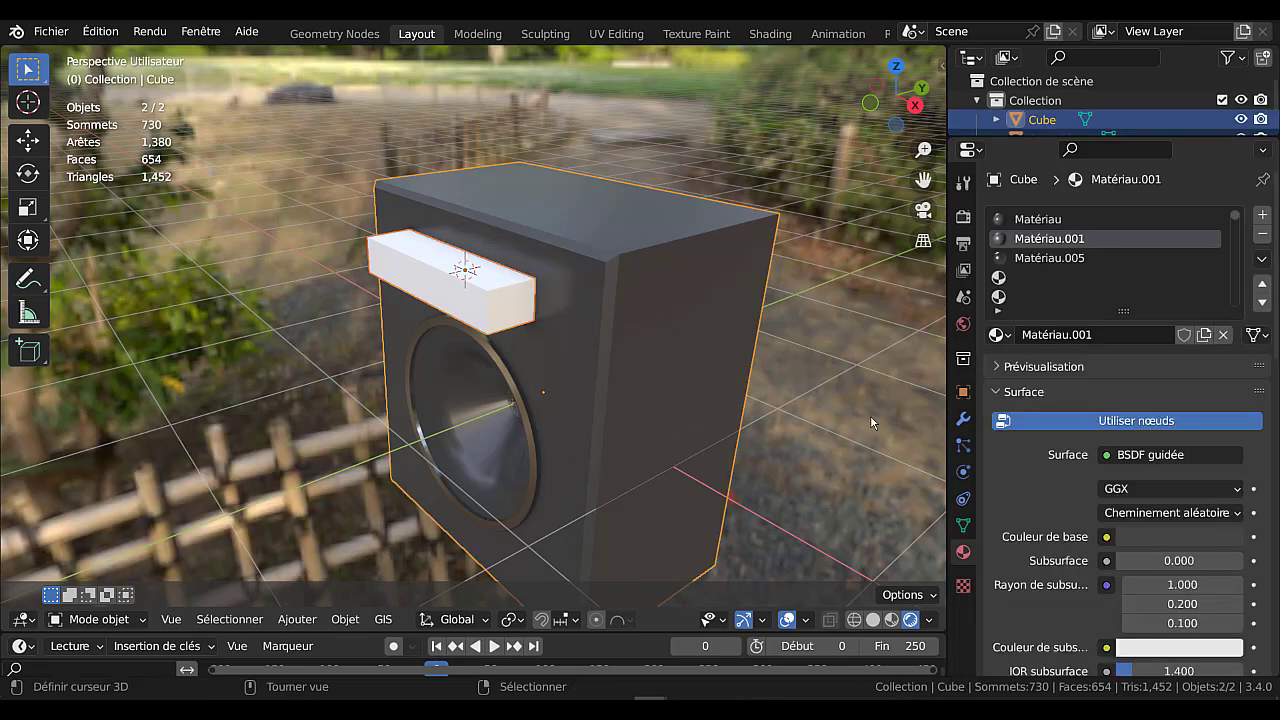
key(shift)
key(ctrl+shift)
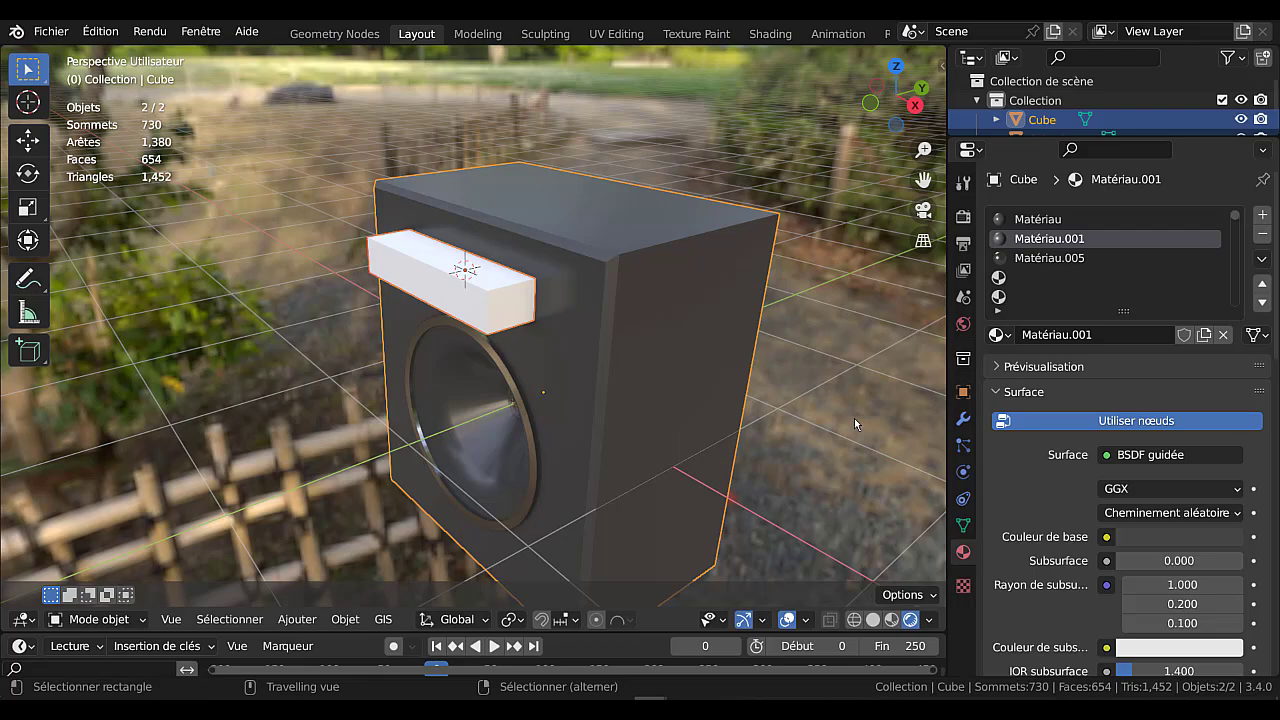
key(ctrl+shift+minus)
middle_drag(764, 388, 677, 350)
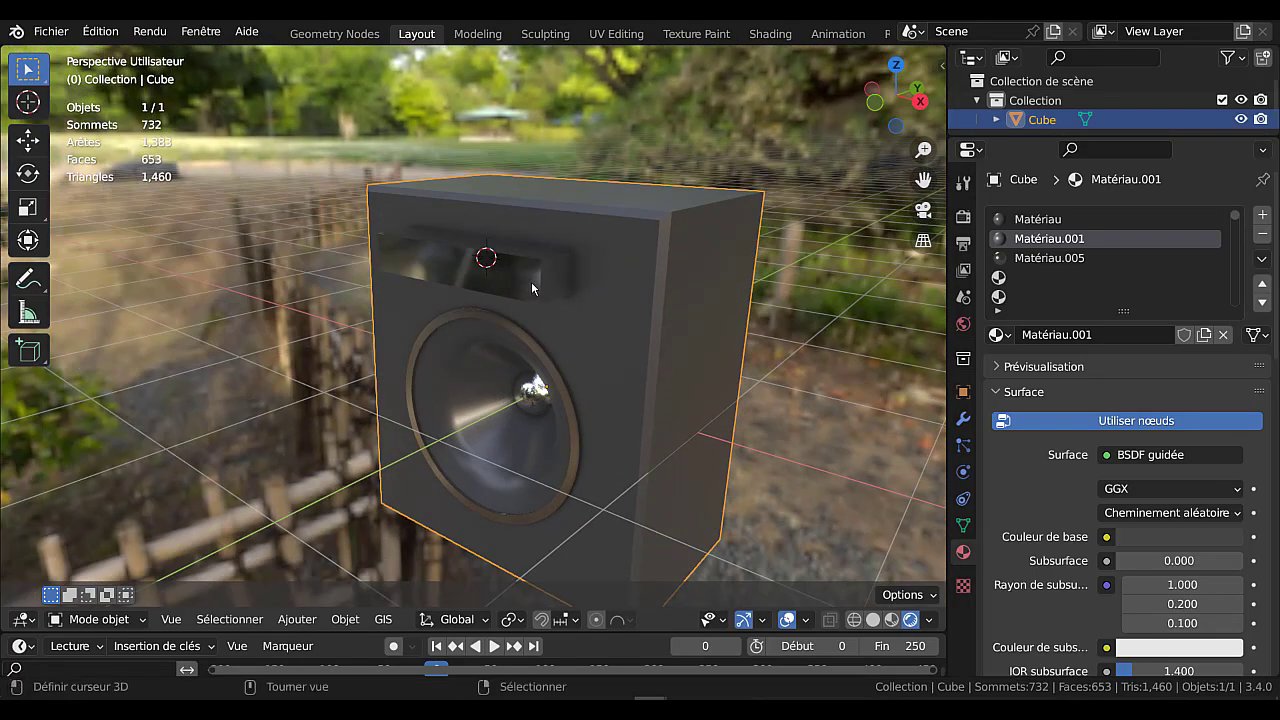
key(Tab)
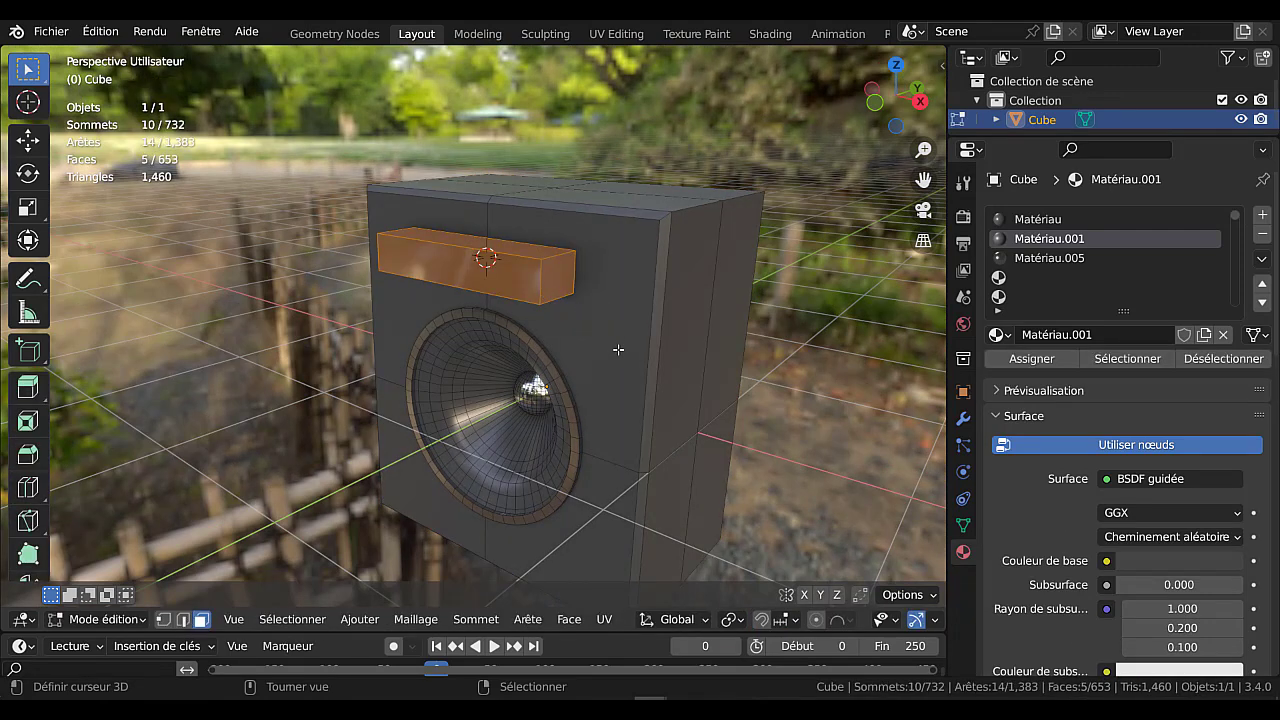
key(Tab)
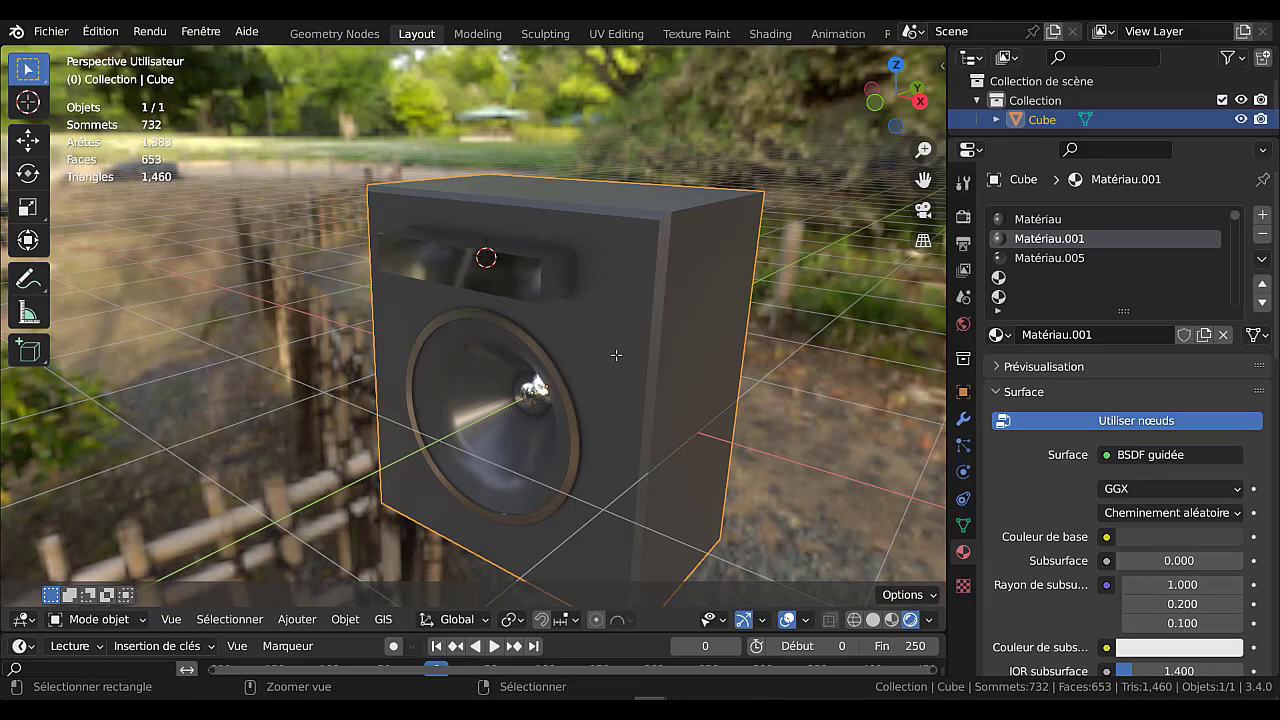
key(ctrl+z)
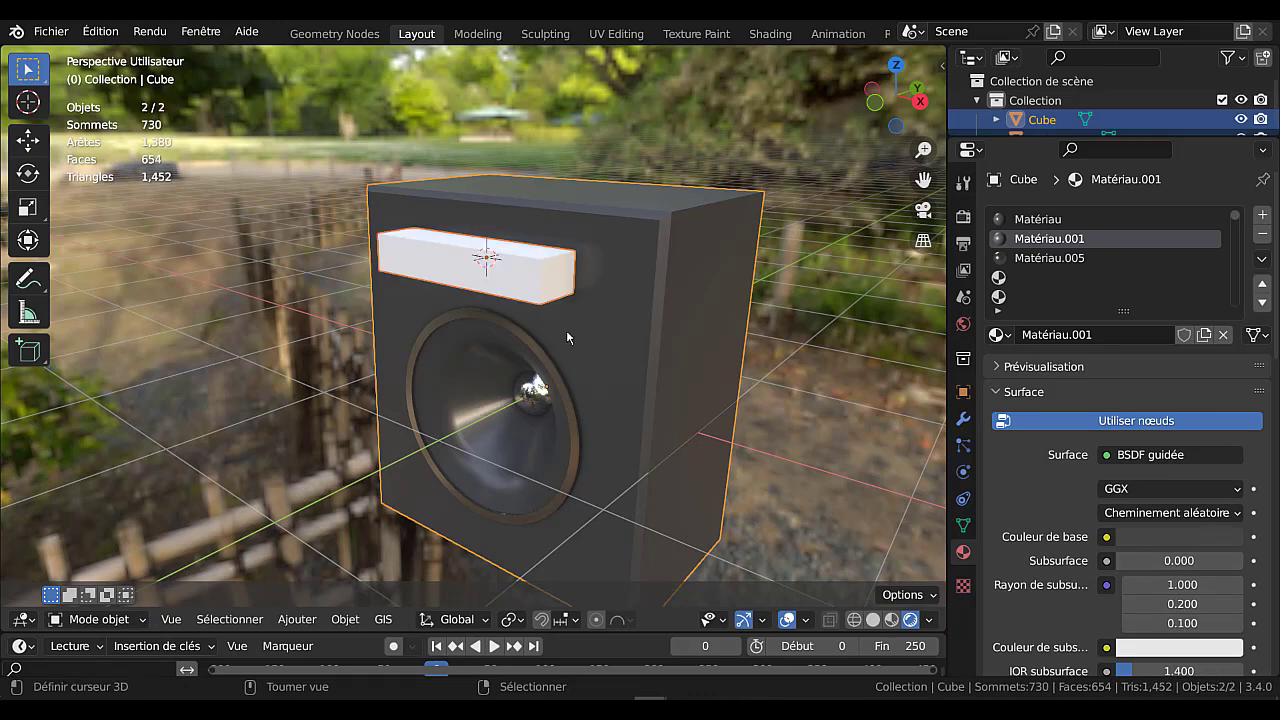
Select the bar and the cabinet again and carve the bar's shape into the front as a rectangular recess with a boolean operation.
click(528, 300)
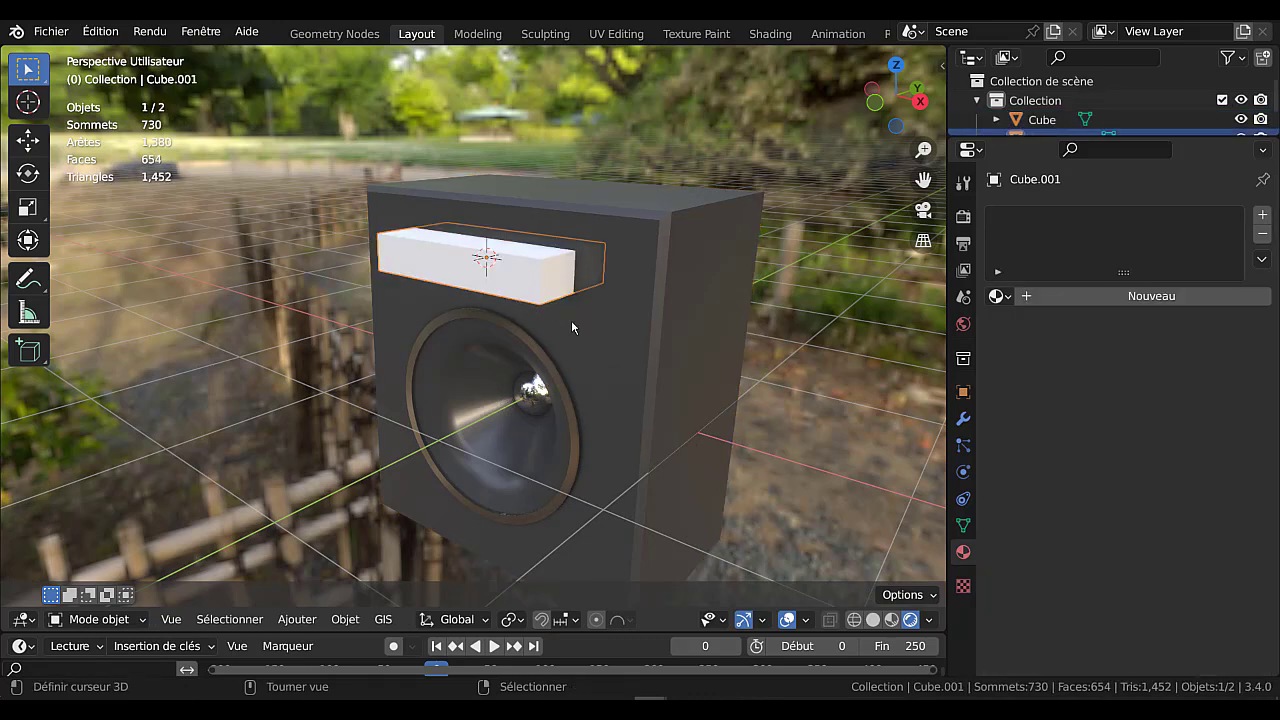
shift+click(622, 322)
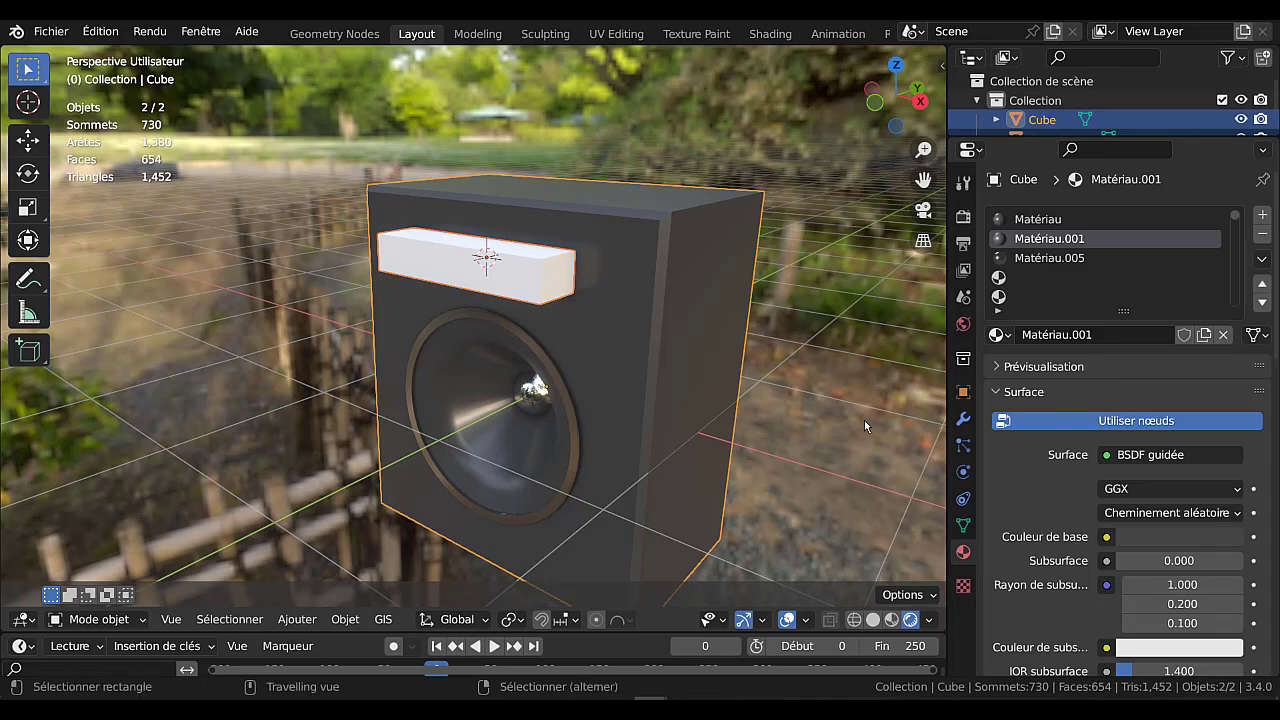
key(ctrl+j)
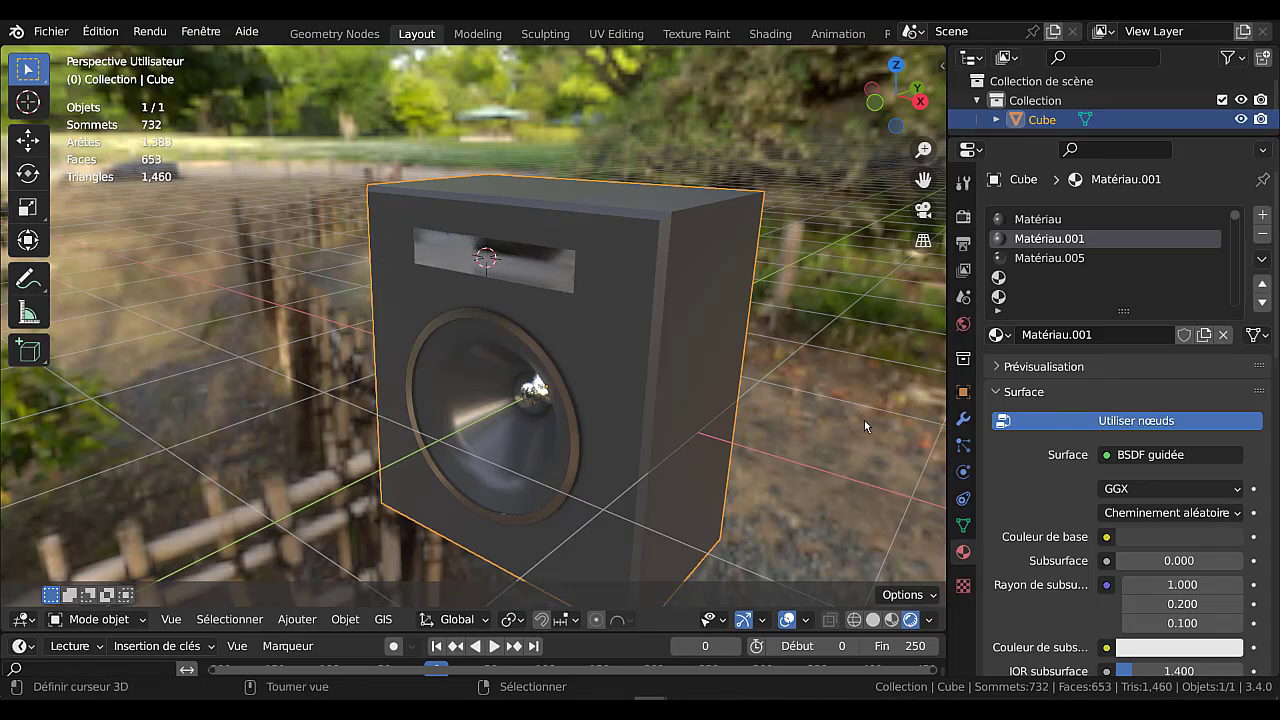
middle_drag(686, 366, 671, 320)
scroll(626, 323, up, 4)
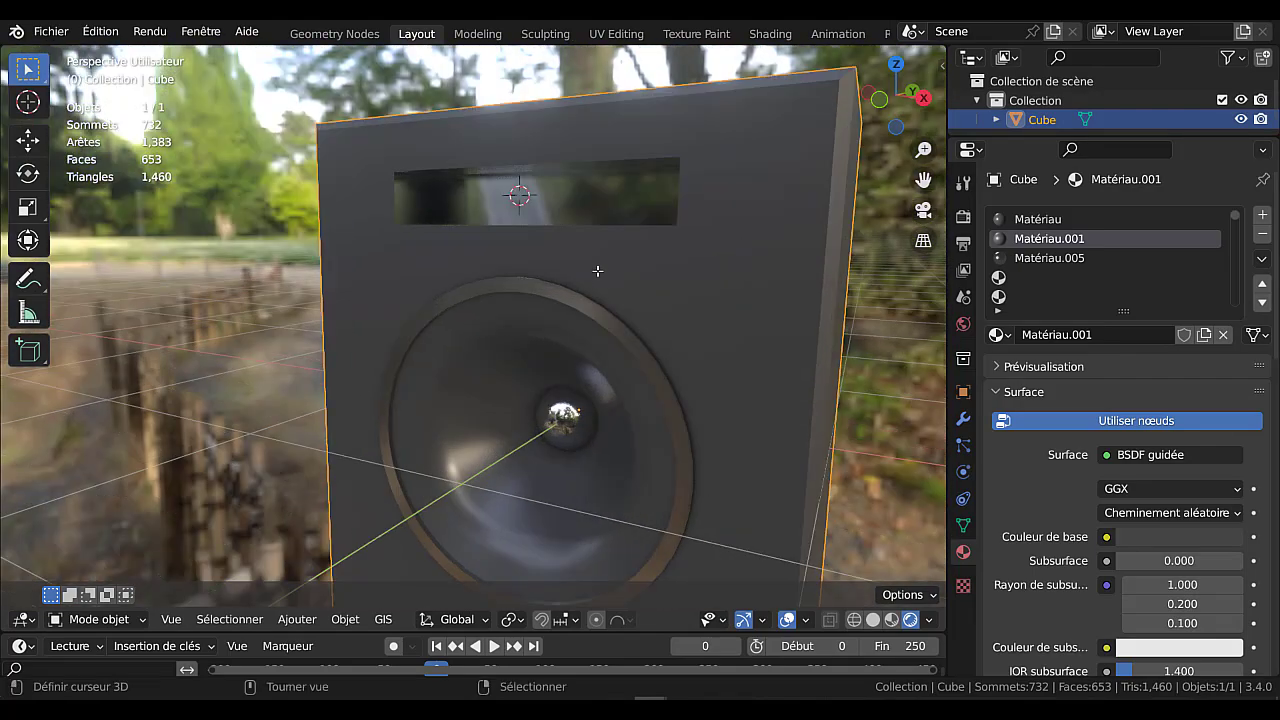
Select the back face of the rectangular recess, narrow it along X so the side walls slant inward, and inspect the cabinet in Object Mode.
key(Tab)
click(582, 211)
middle_drag(670, 286, 665, 200)
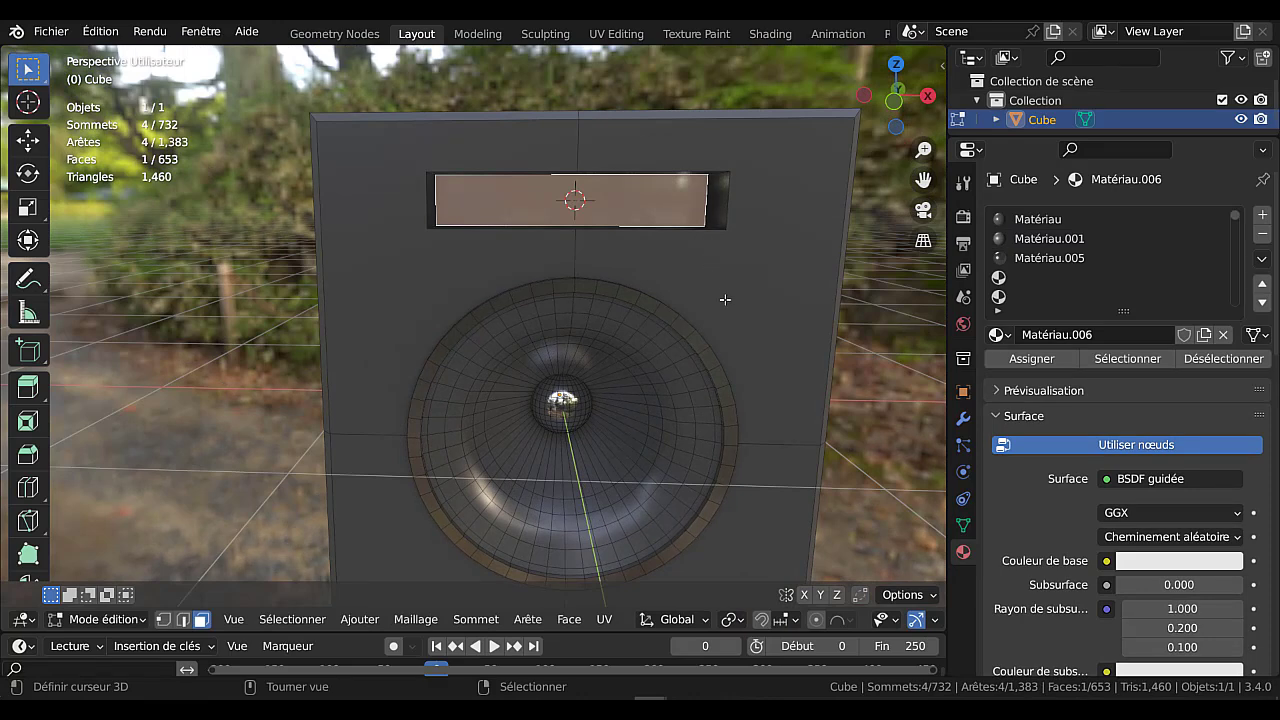
key(s)
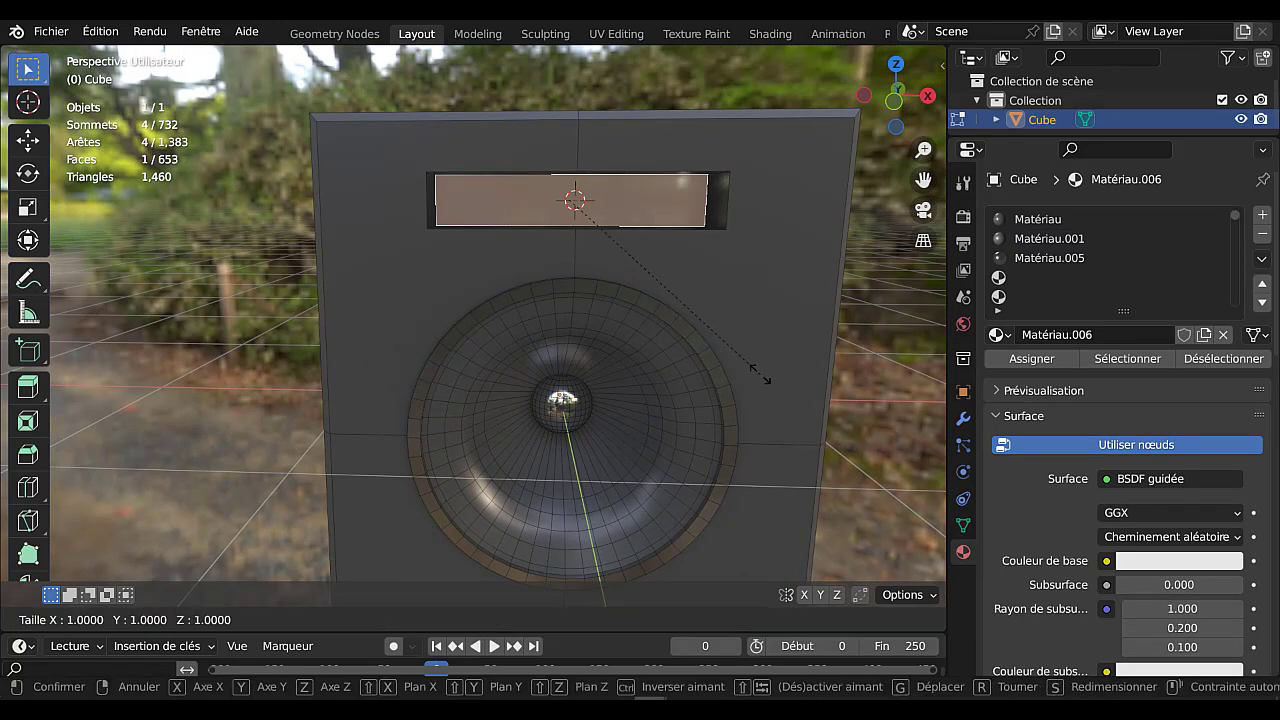
key(x)
click(620, 289)
key(Tab)
middle_drag(621, 284, 600, 287)
scroll(598, 287, down, 3)
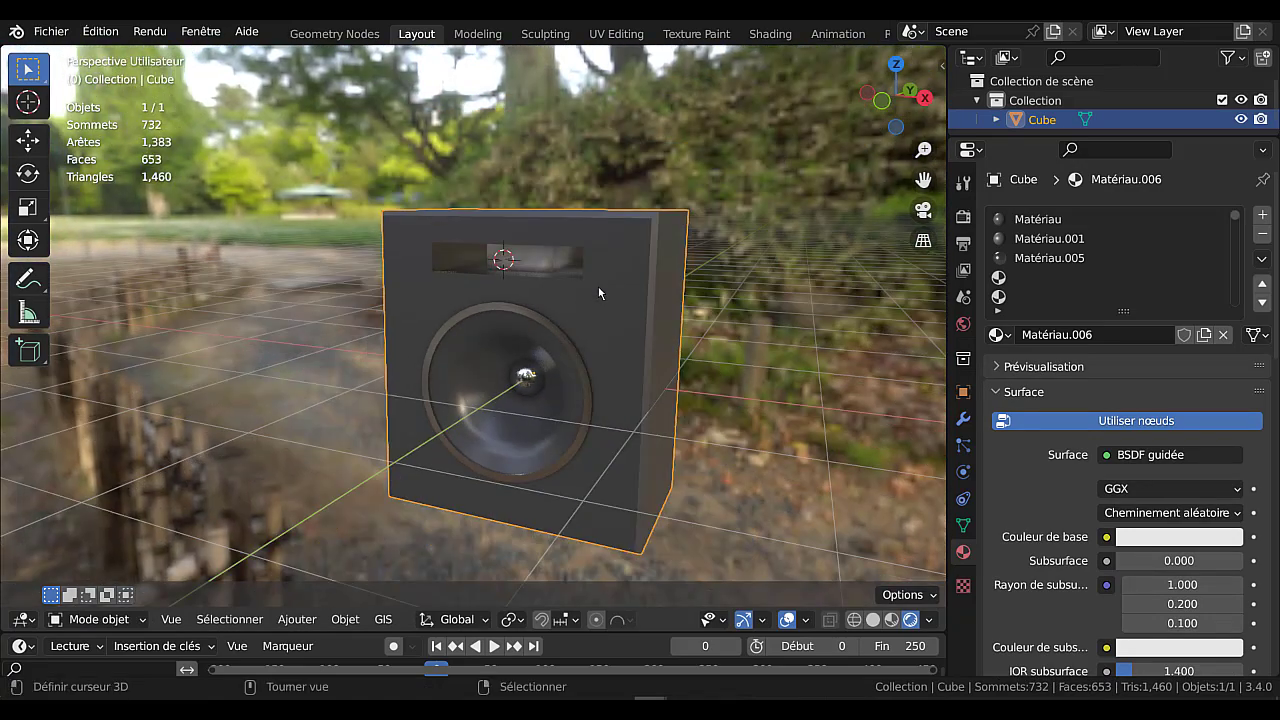
scroll(584, 289, up, 4)
scroll(617, 285, down, 4)
middle_drag(620, 286, 645, 305)
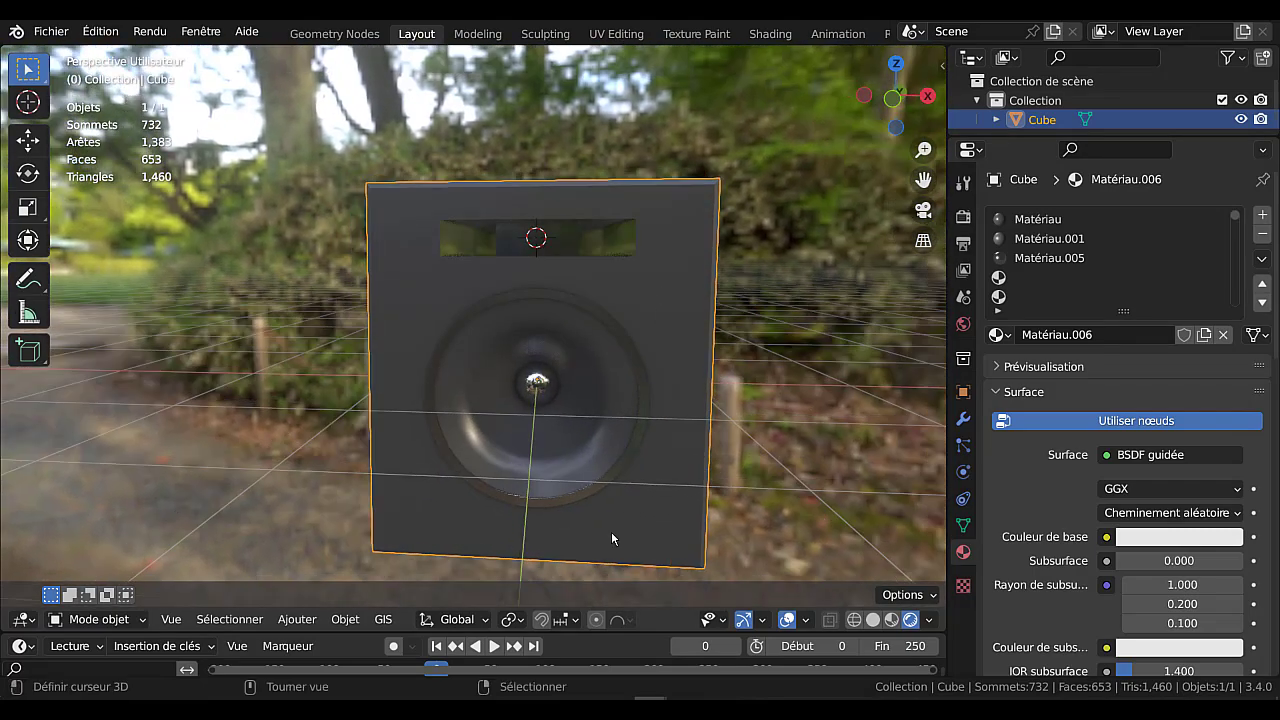
Switch to solid shading and subdivide the recess's back face with 2 cuts in Edit Mode.
click(872, 619)
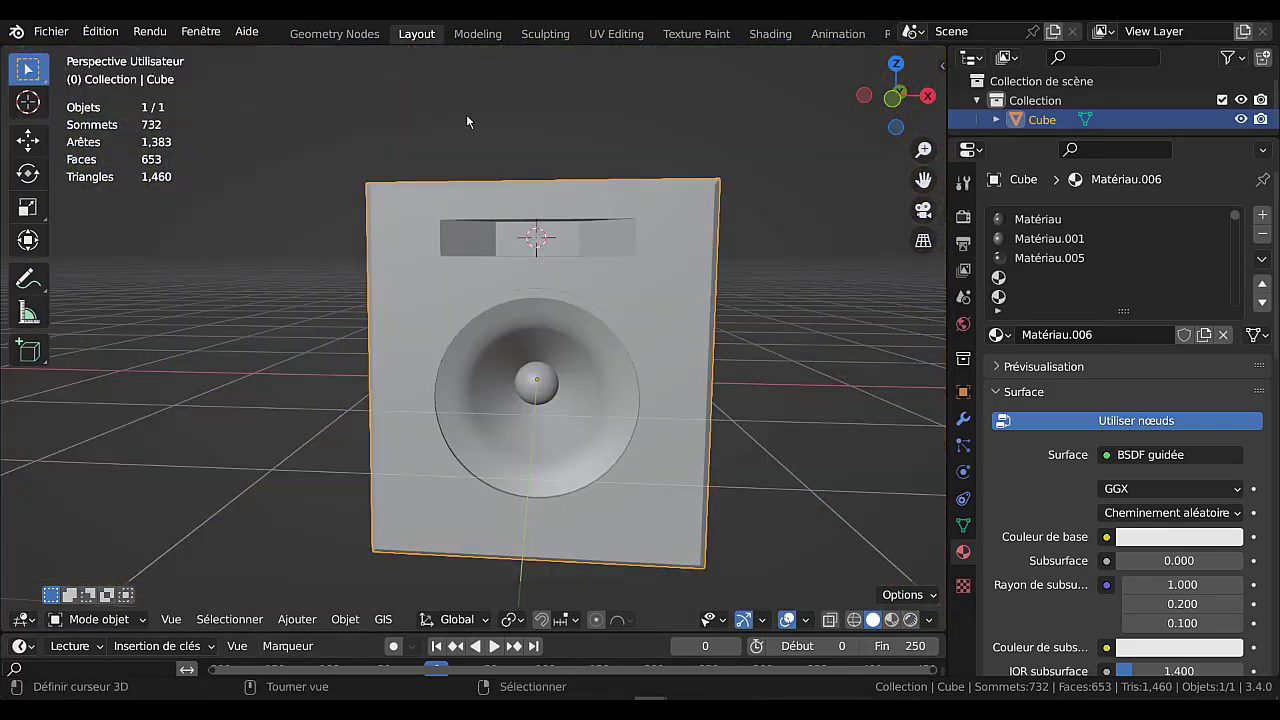
key(Tab)
middle_drag(571, 230, 610, 258)
scroll(566, 241, up, 2)
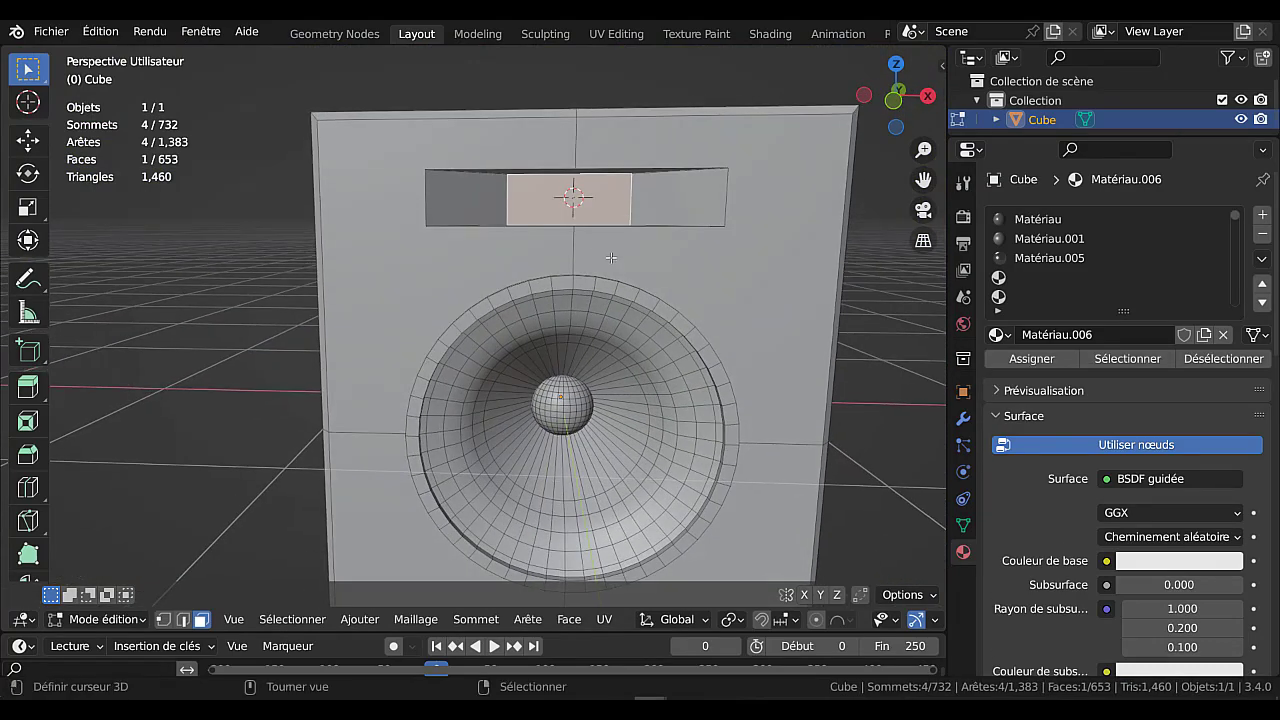
right_click(665, 289)
click(528, 620)
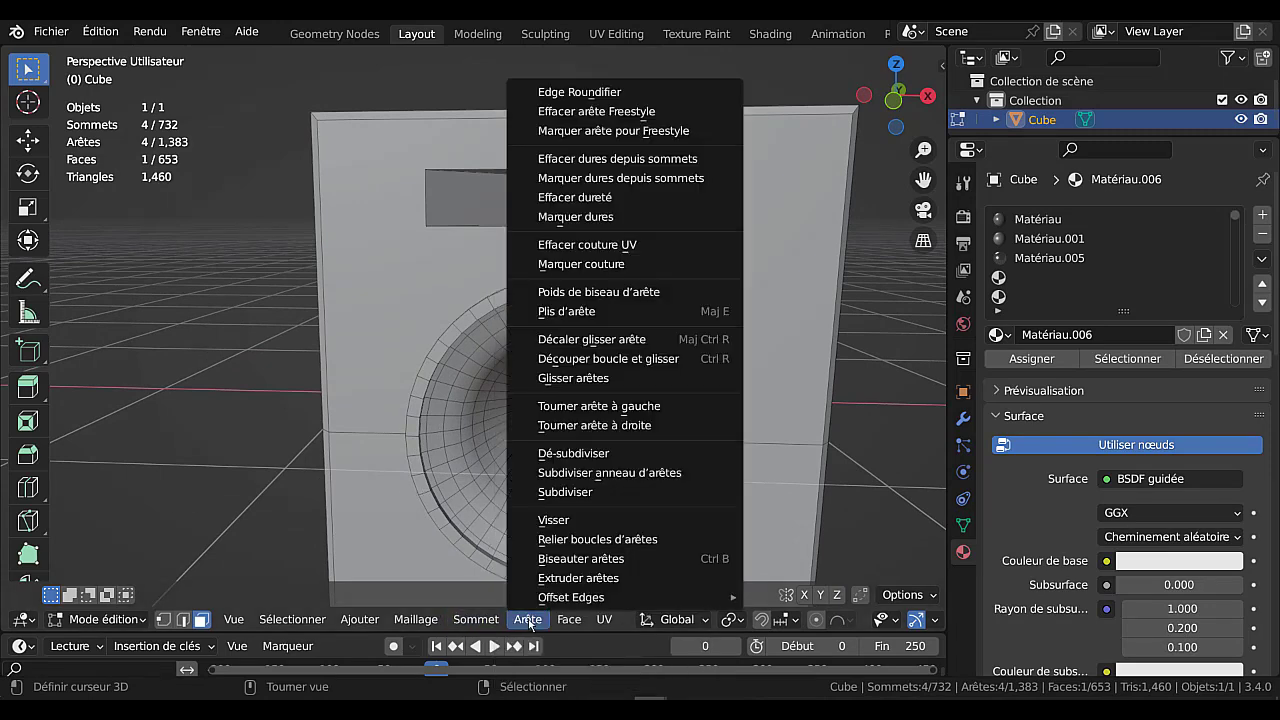
click(565, 492)
click(312, 430)
middle_drag(828, 355, 850, 360)
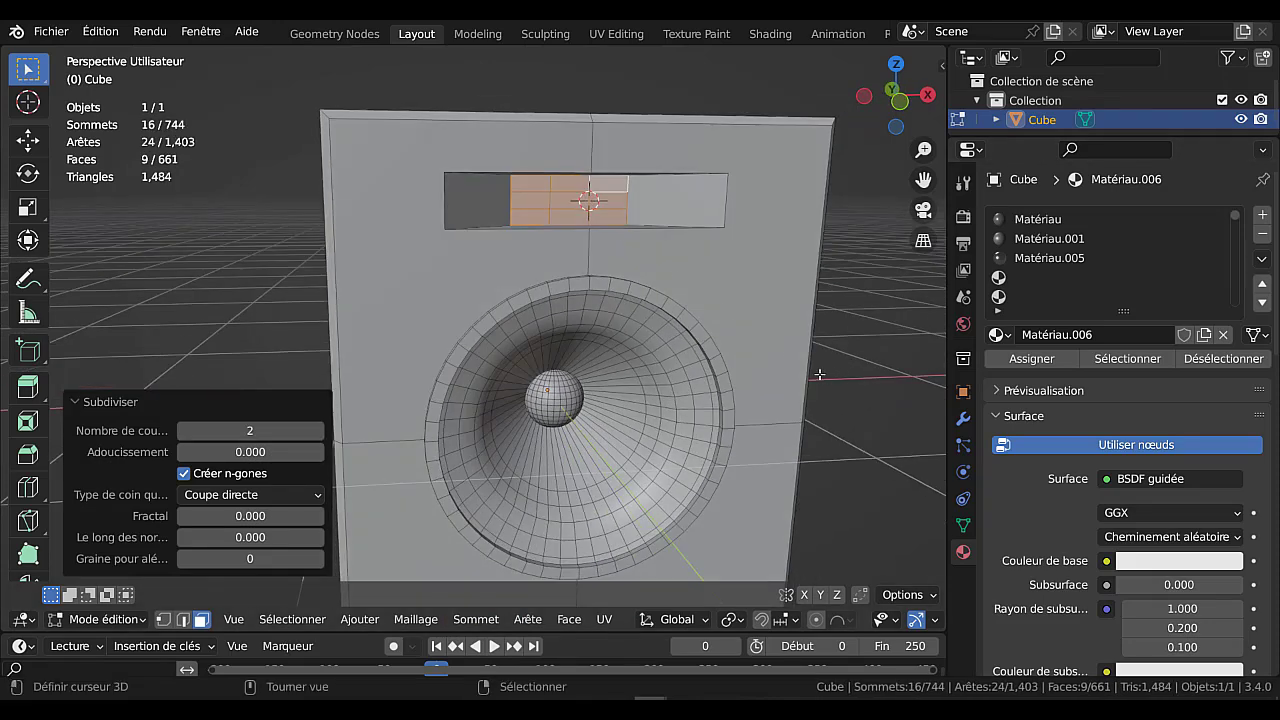
Inset each of the nine subdivided faces on the recess's back individually by about 0.011 m.
key(i)
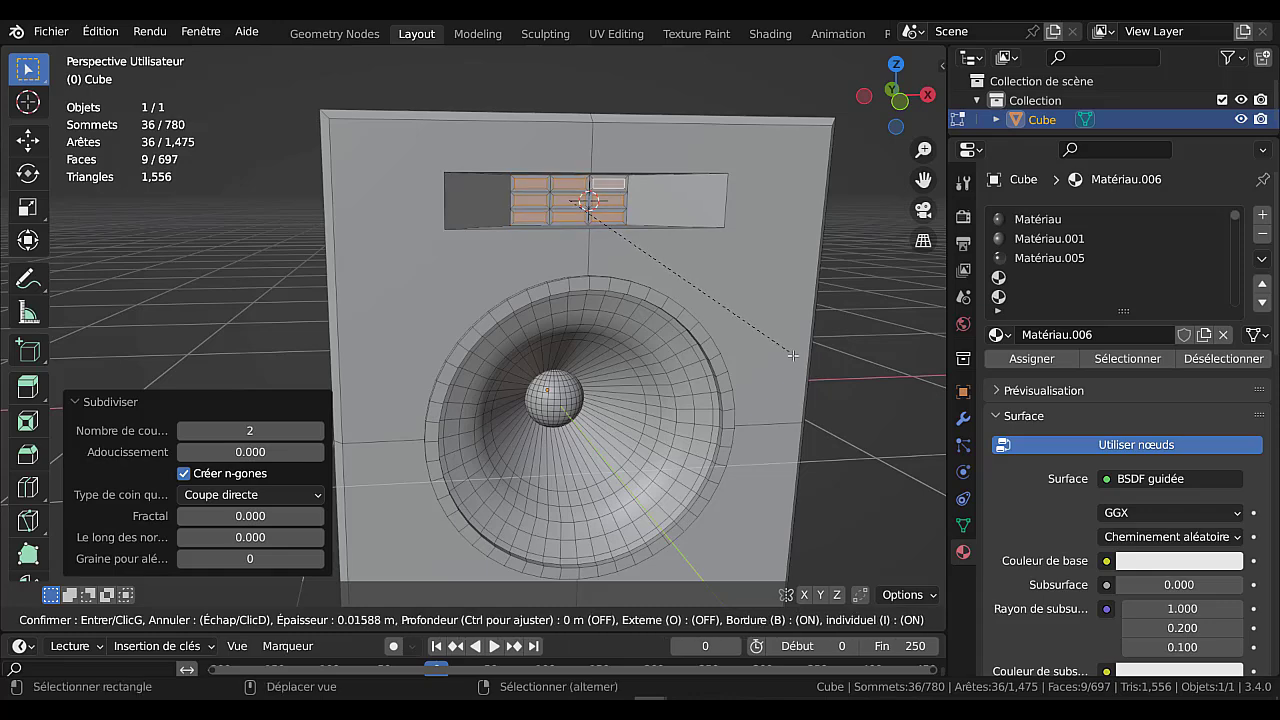
click(812, 372)
scroll(739, 259, up, 2)
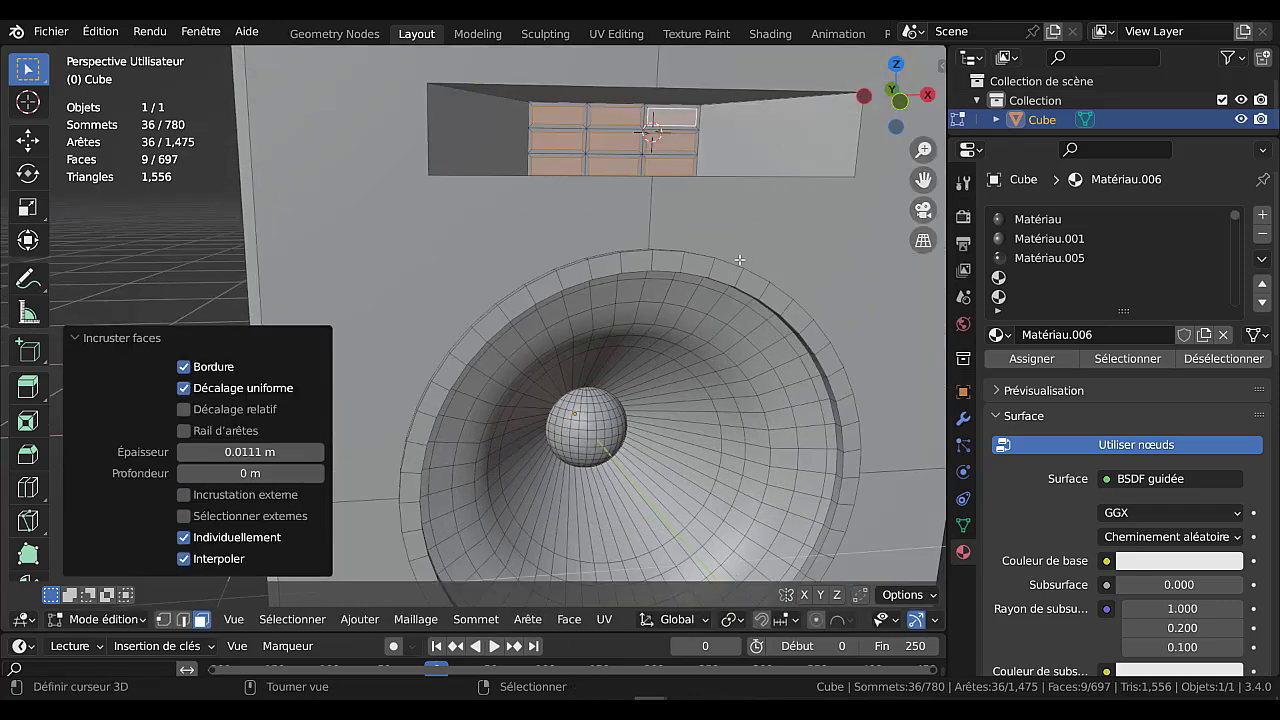
Extrude the nine inset faces about 0.093 m inward to form a grid of hollow cells.
middle_drag(726, 270, 612, 293)
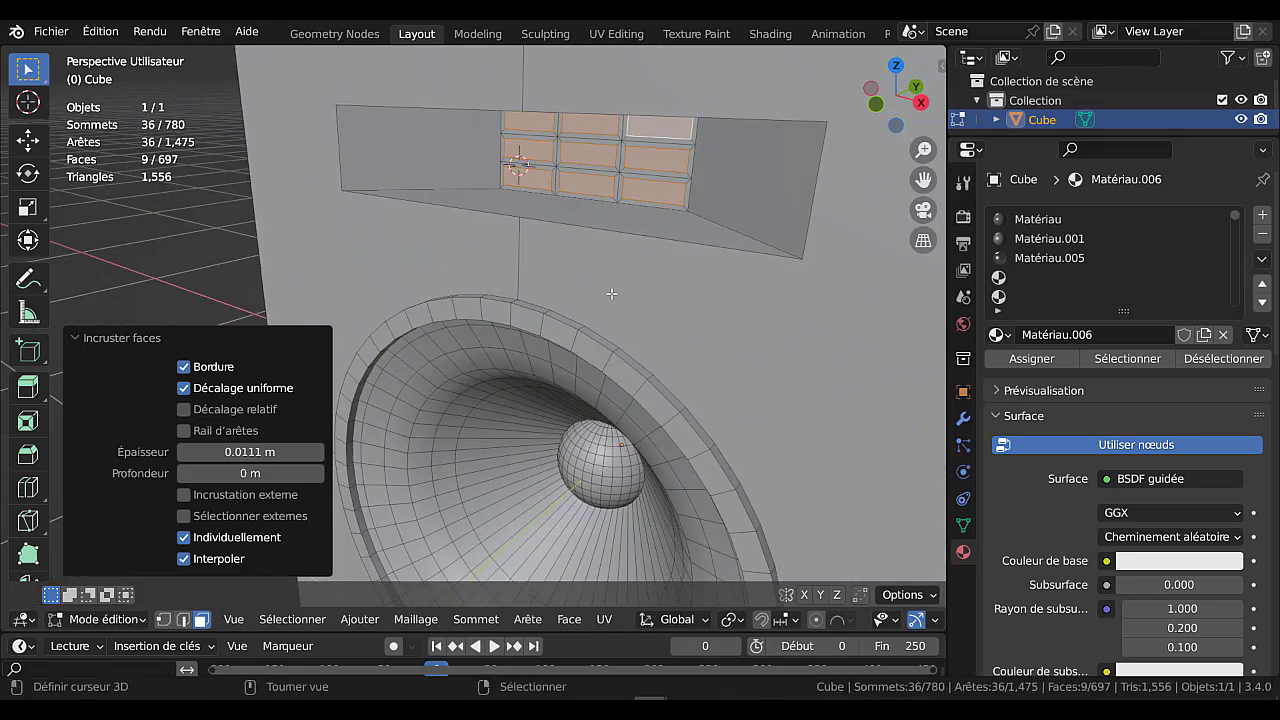
key(e)
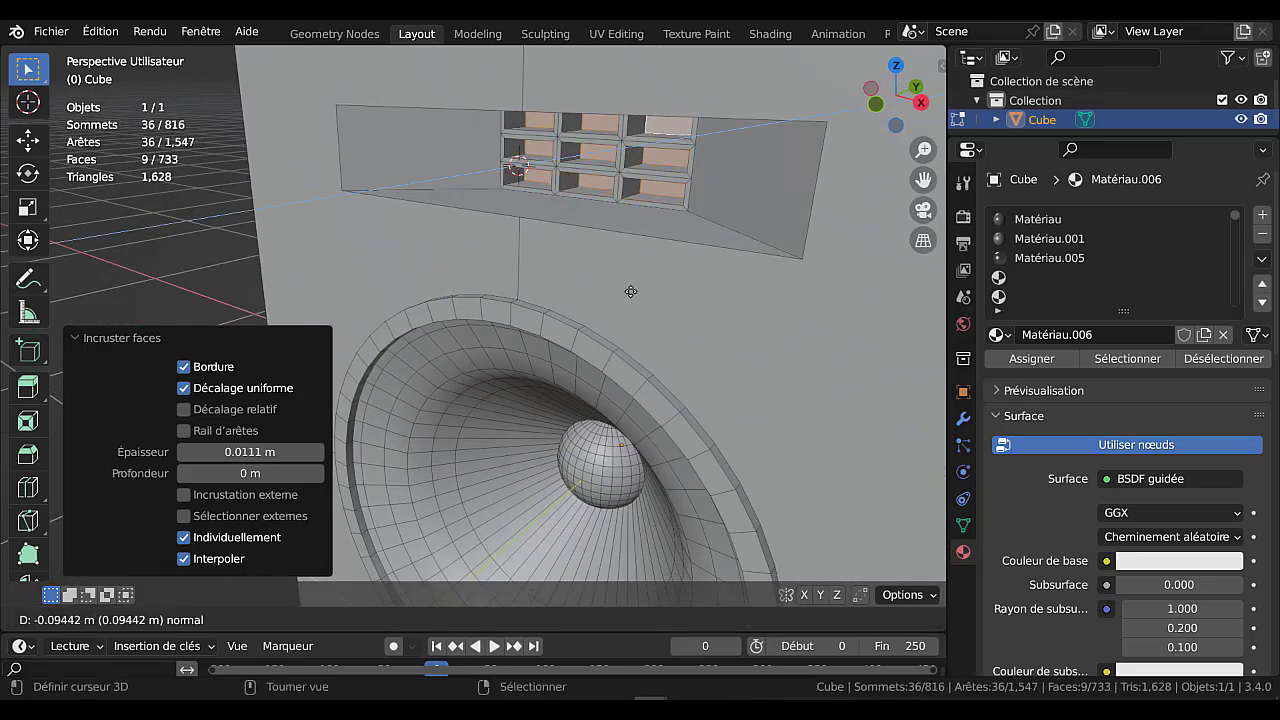
click(631, 293)
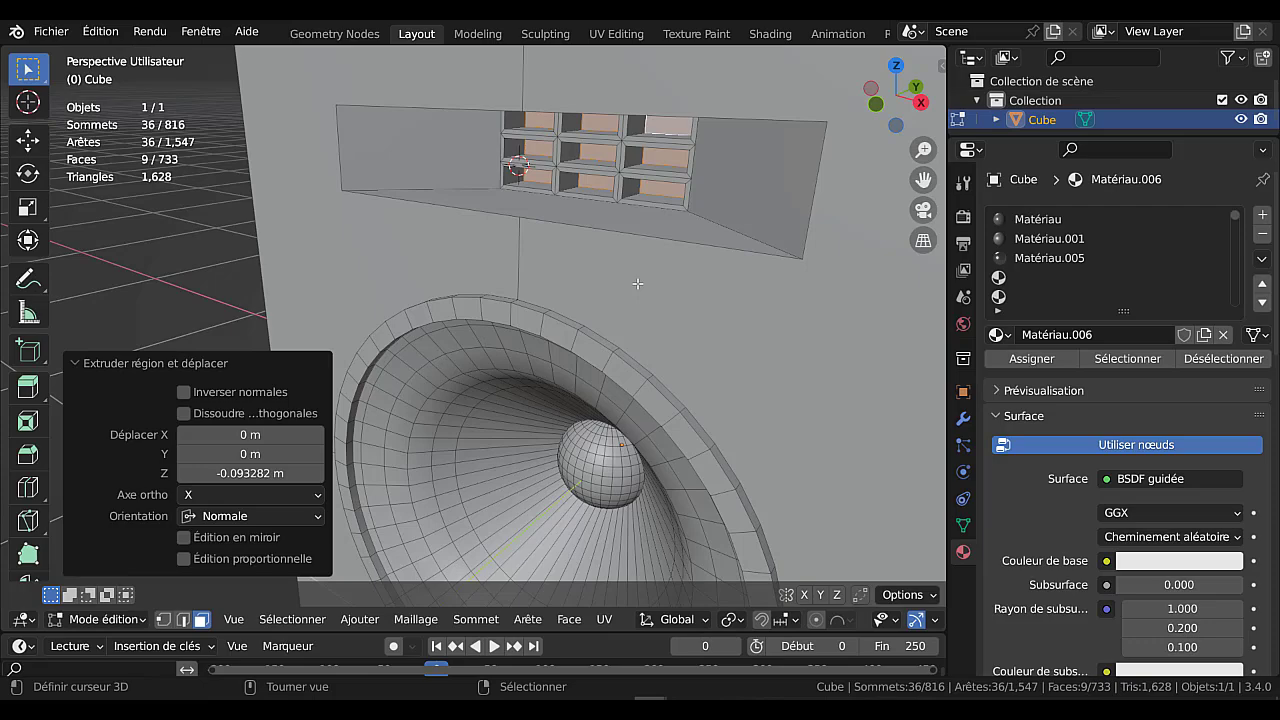
scroll(639, 283, down, 5)
middle_drag(639, 283, 722, 274)
scroll(857, 346, up, 2)
middle_drag(864, 349, 780, 400)
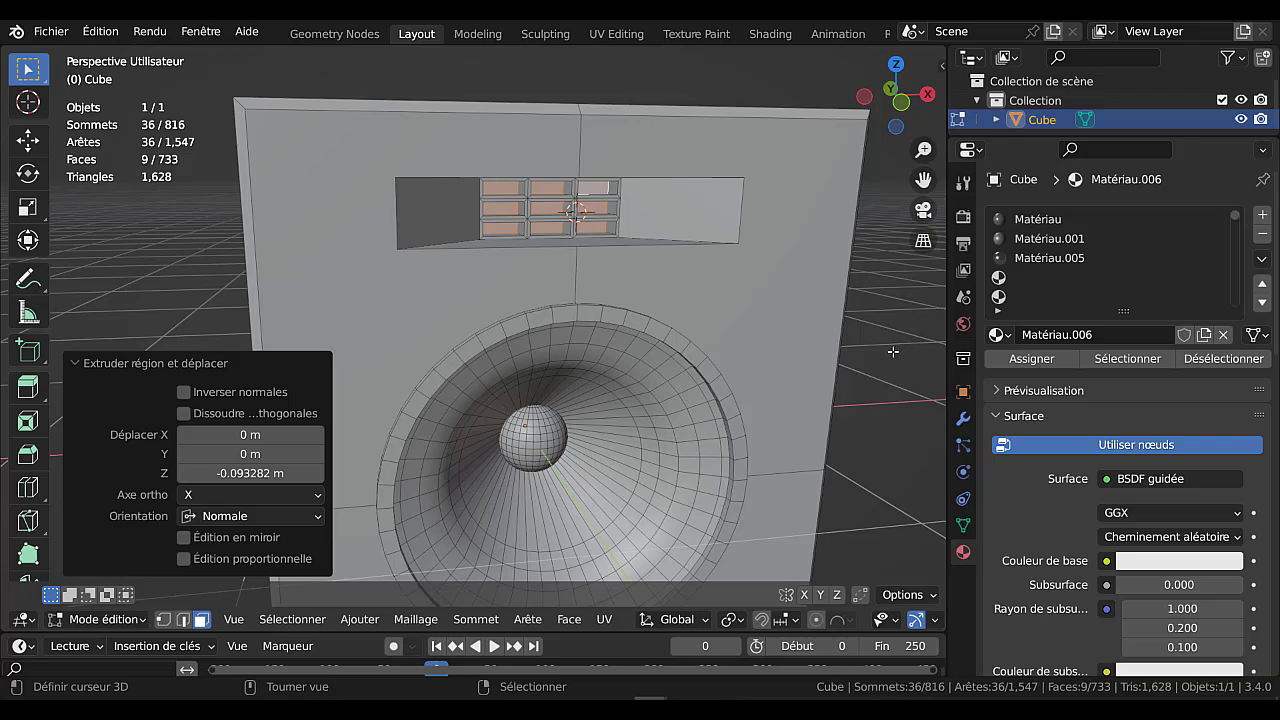
scroll(894, 352, down, 4)
middle_drag(763, 380, 792, 386)
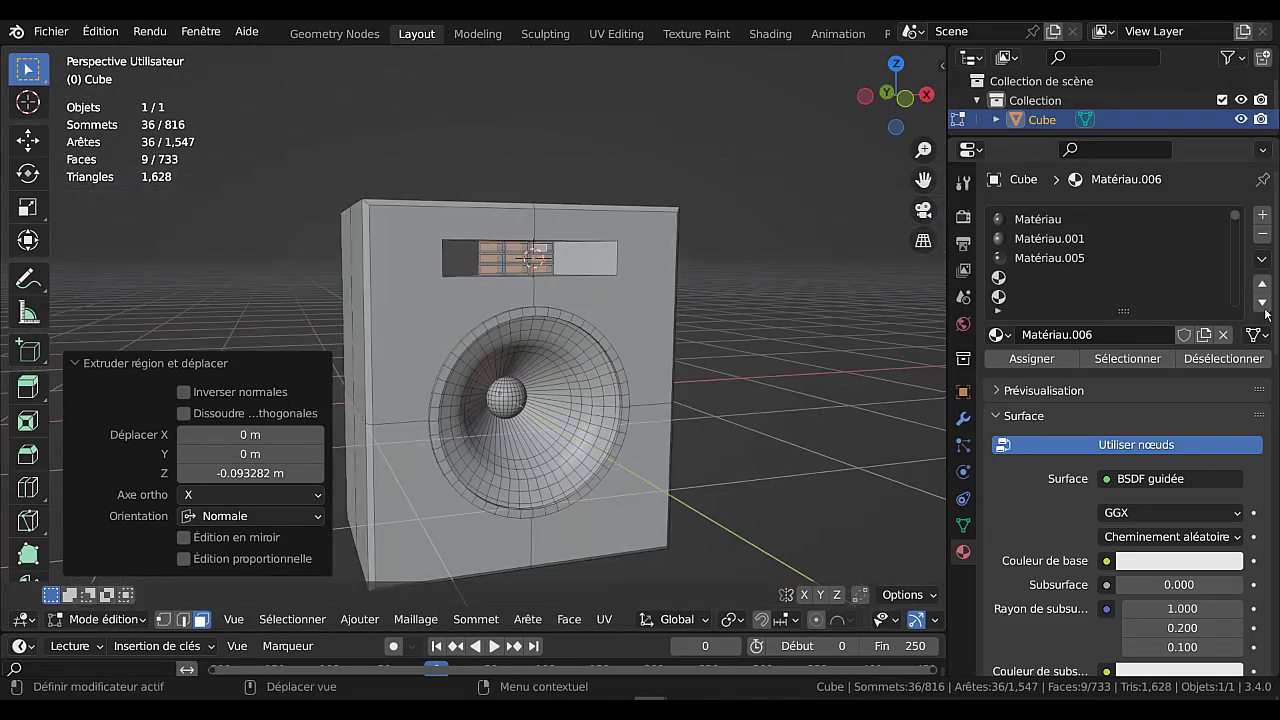
Add a new material slot with an Emission (Émission) surface and assign it to the nine selected cell faces.
click(1264, 216)
click(1100, 334)
click(1170, 478)
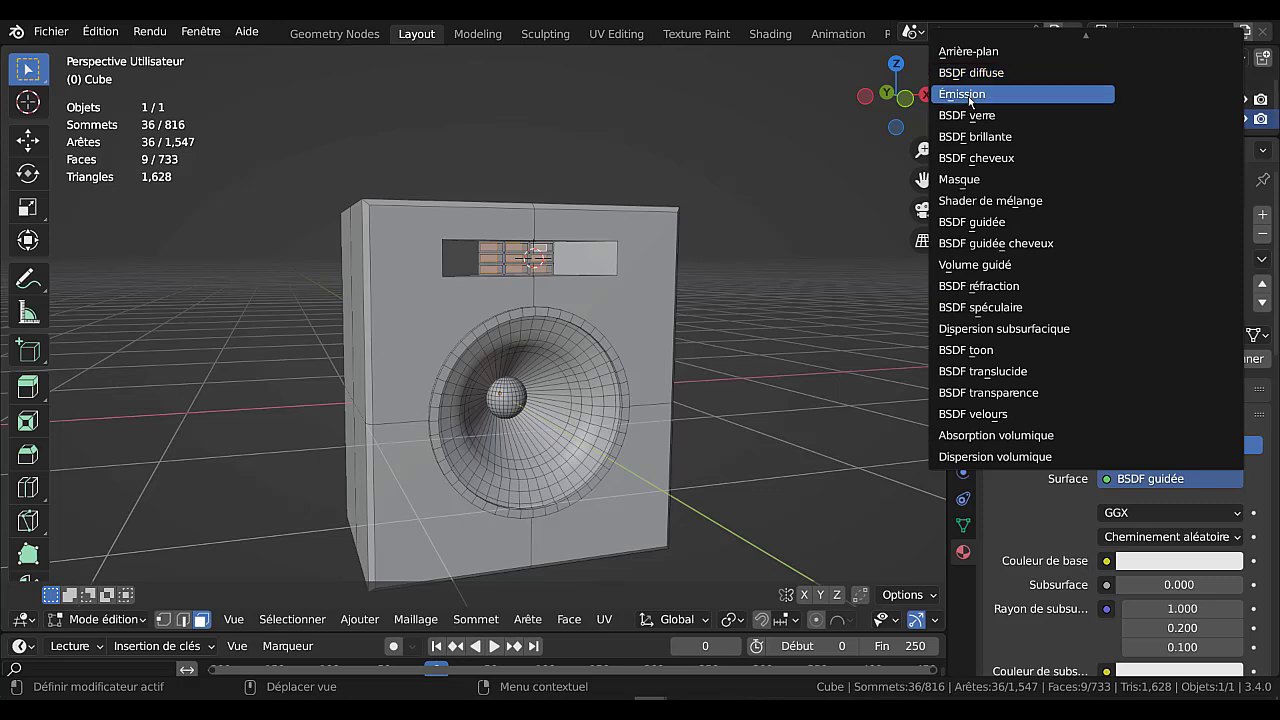
click(990, 89)
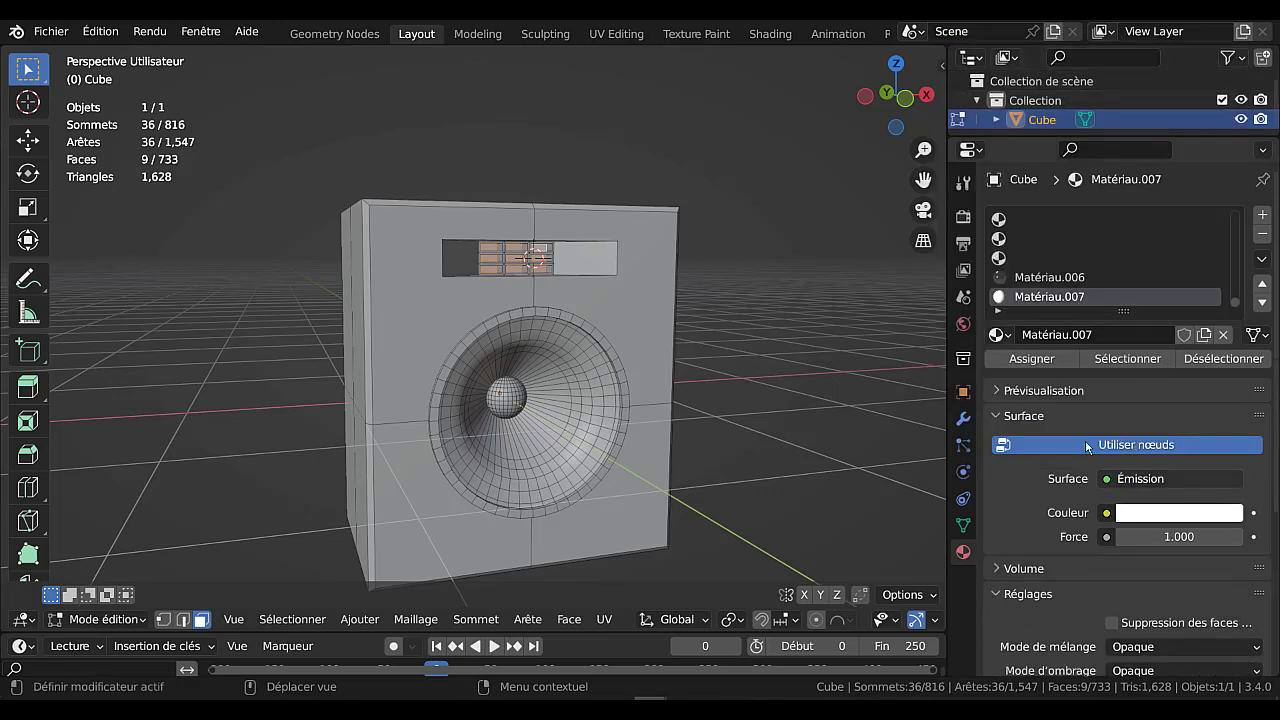
click(1050, 362)
scroll(895, 619, right, 5)
Switch the viewport to rendered shading and examine the emission material in the recess.
click(912, 620)
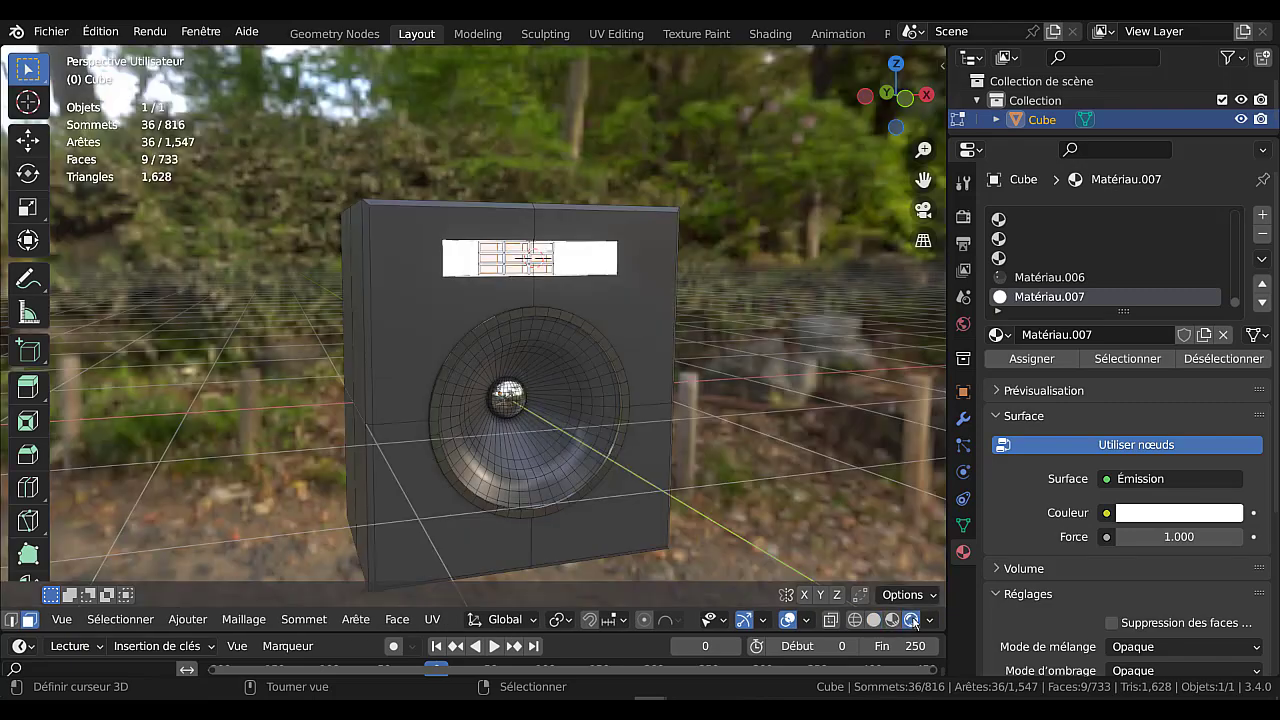
scroll(640, 305, up, 4)
mouse_move(579, 312)
middle_down()
mouse_move(563, 314)
mouse_move(593, 309)
middle_up()
mouse_move(620, 255)
middle_down()
mouse_move(640, 260)
mouse_move(649, 286)
mouse_move(606, 246)
middle_up()
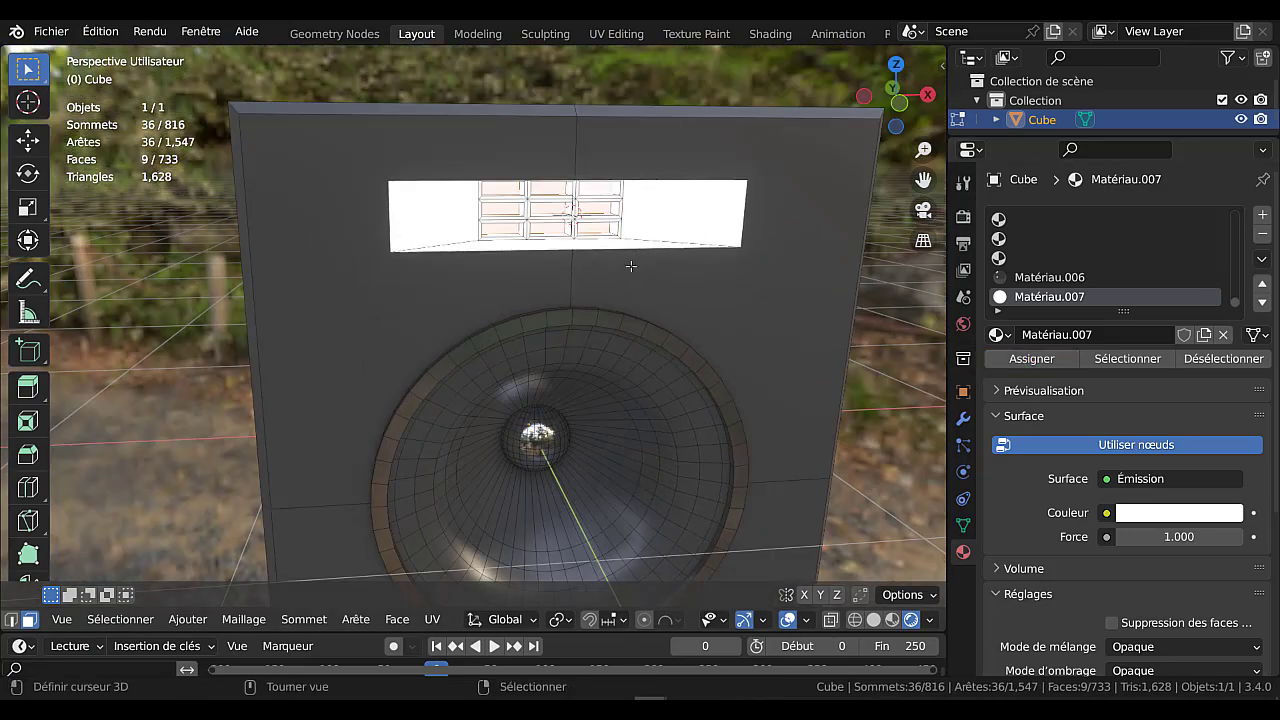
mouse_move(597, 250)
middle_down()
mouse_move(680, 260)
mouse_move(607, 242)
middle_up()
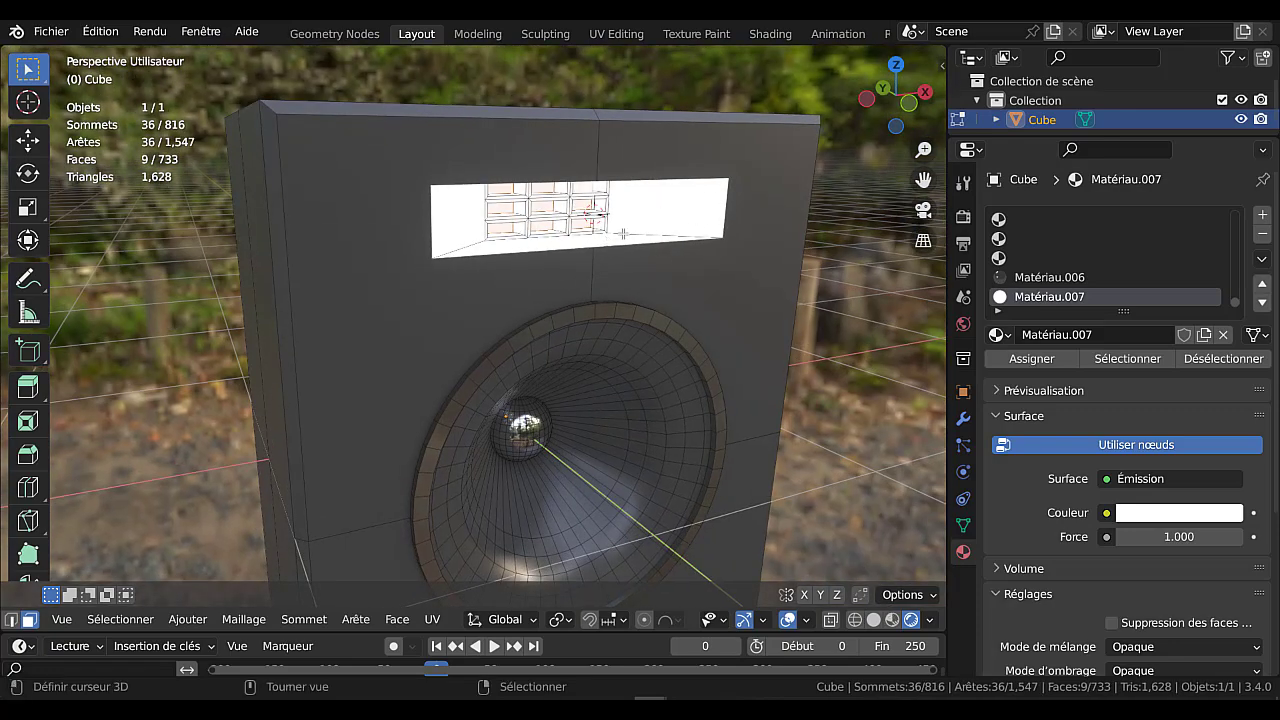
scroll(617, 237, down, 3)
scroll(638, 230, up, 4)
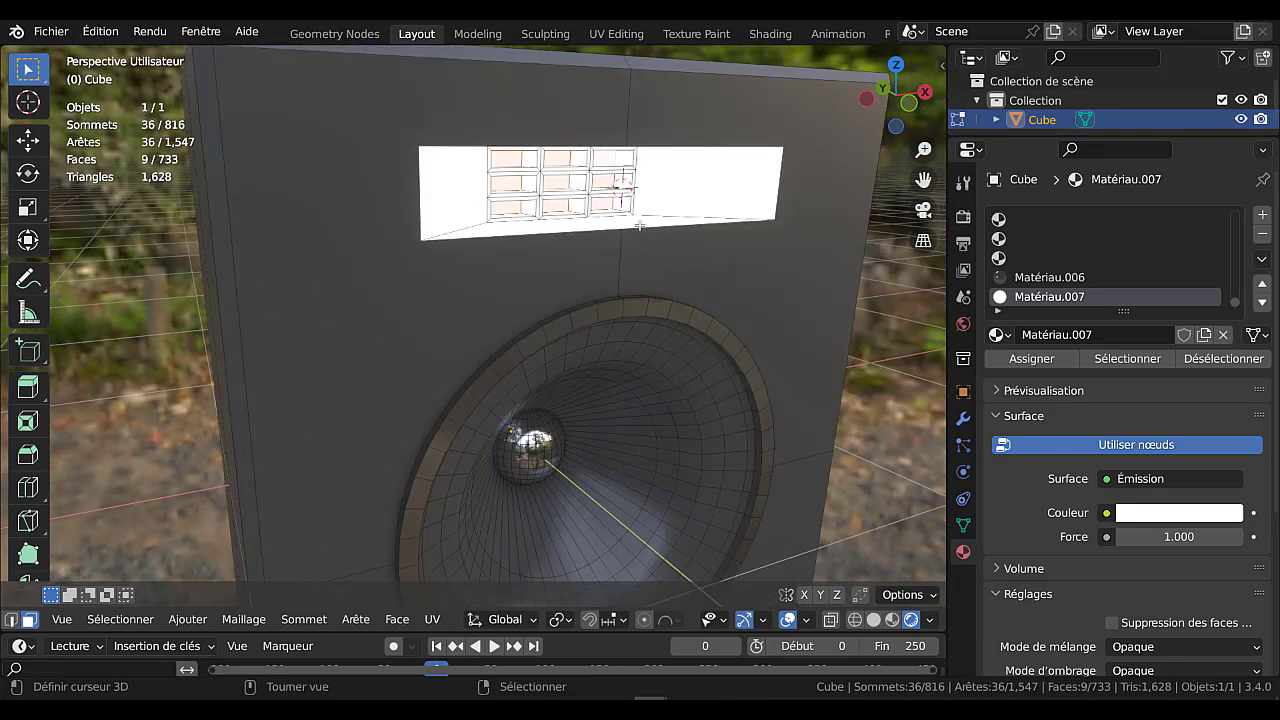
Try an emission strength of 1.300 on the new material and set it back to 1.
mouse_move(1168, 539)
mouse_down()
mouse_move(1145, 539)
mouse_move(1172, 539)
mouse_up()
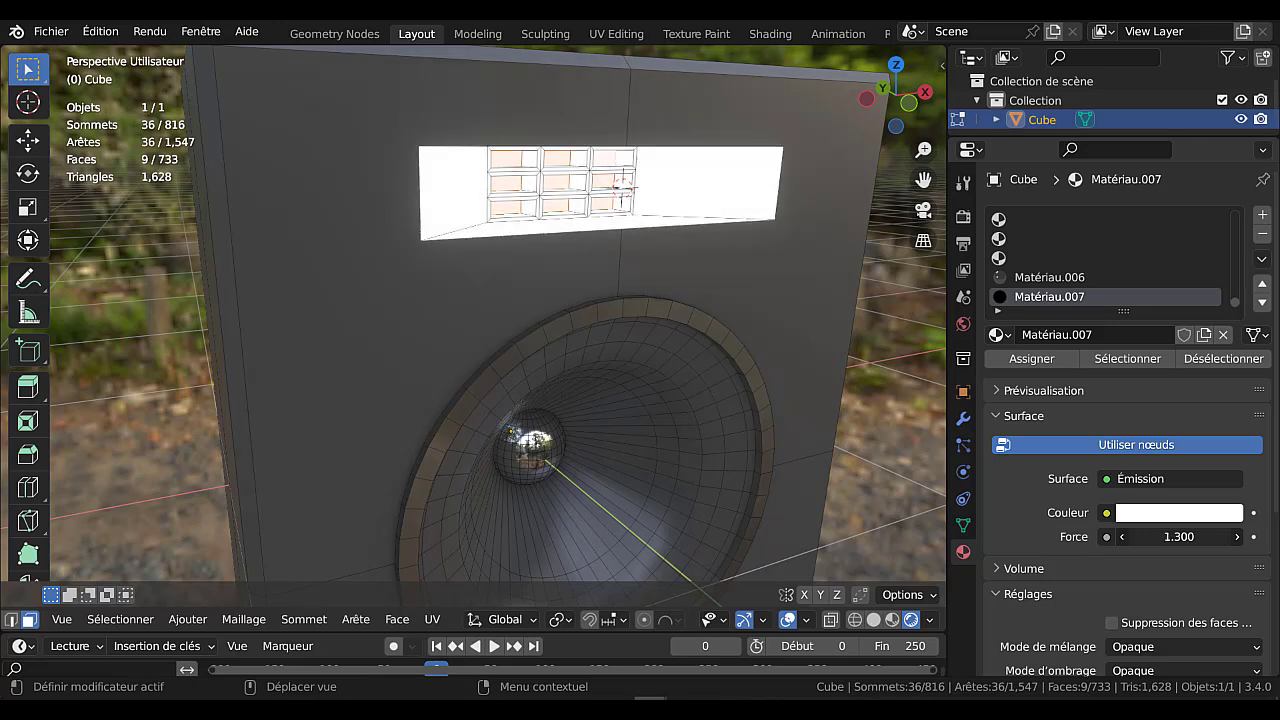
click(1178, 538)
text(1)
key(Return)
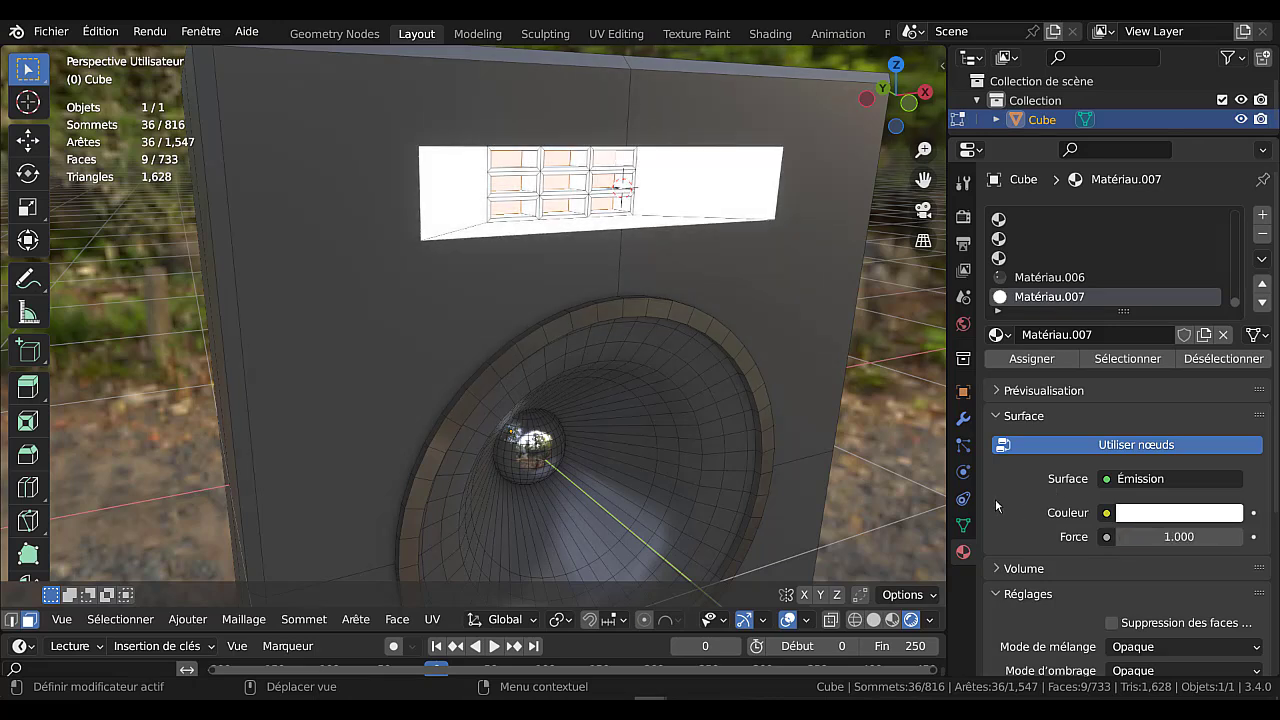
Select the four inner walls of the rectangular recess around the cell grid.
middle_drag(668, 234, 632, 219)
click(632, 219)
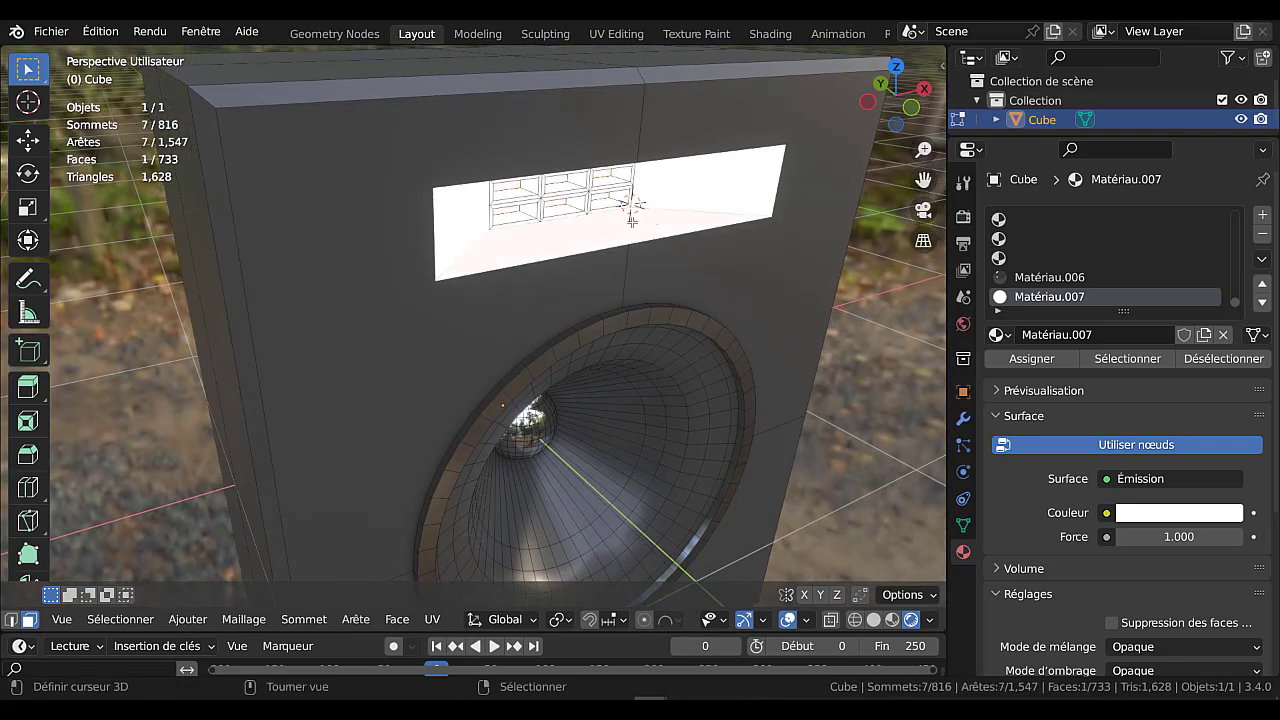
shift+click(679, 204)
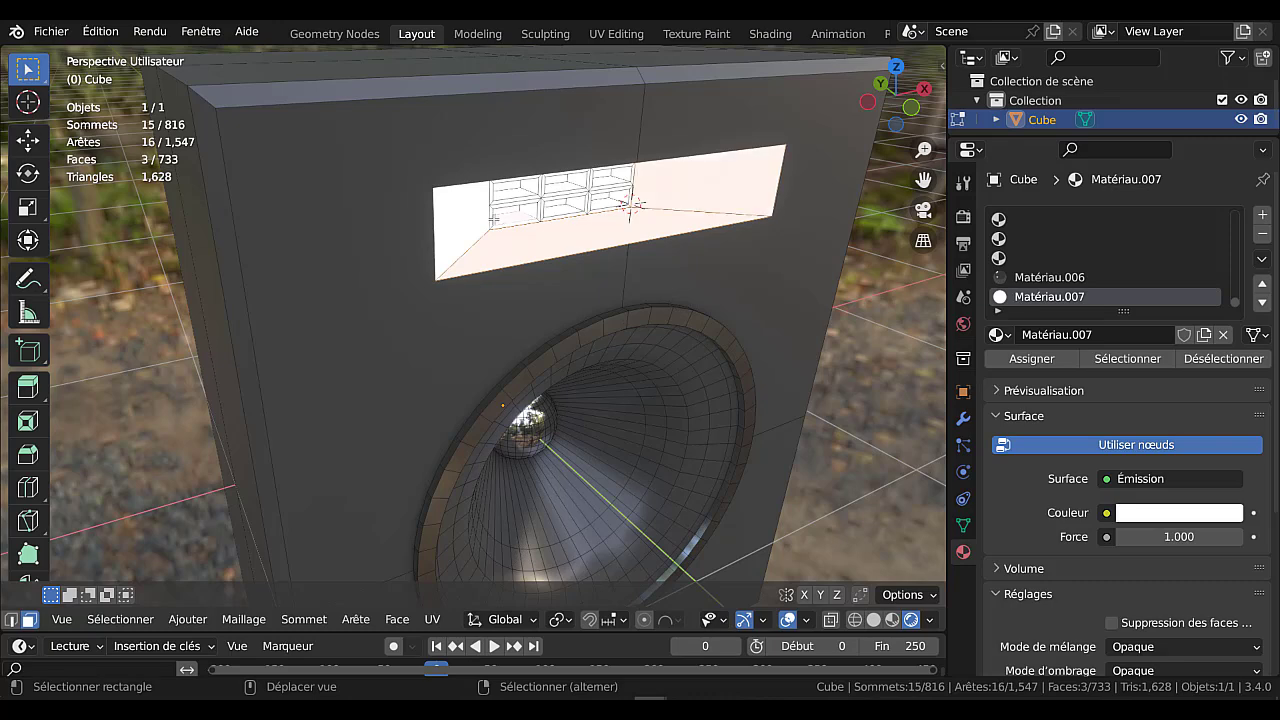
click(659, 228)
middle_drag(659, 228, 656, 216)
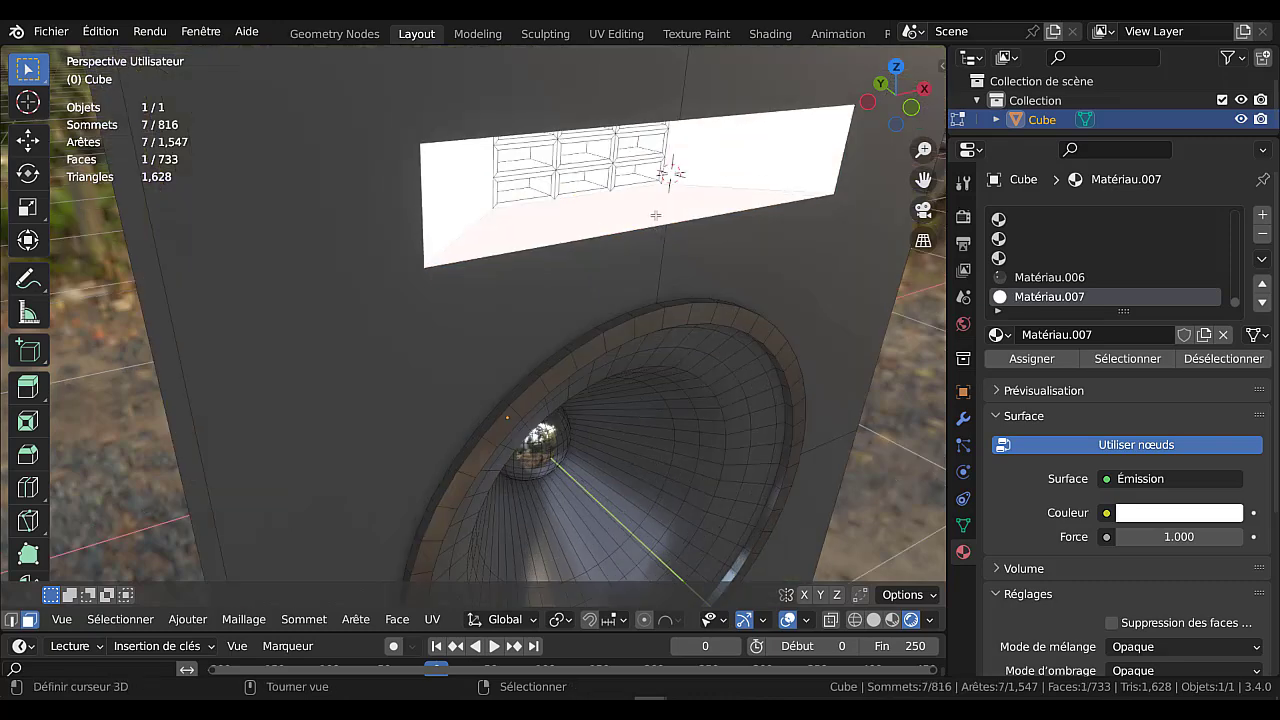
shift+click(695, 164)
shift+click(452, 197)
middle_drag(584, 260, 587, 121)
shift+click(588, 114)
middle_drag(677, 223, 677, 240)
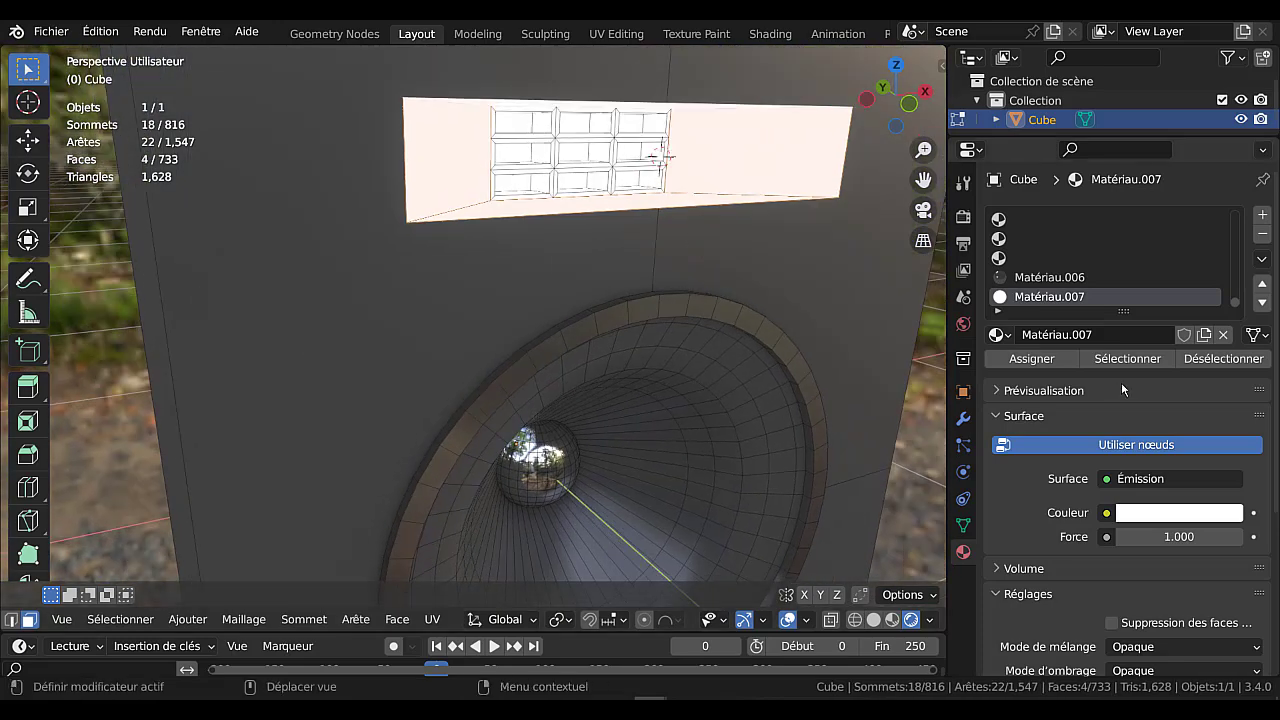
scroll(1172, 535, down, 2)
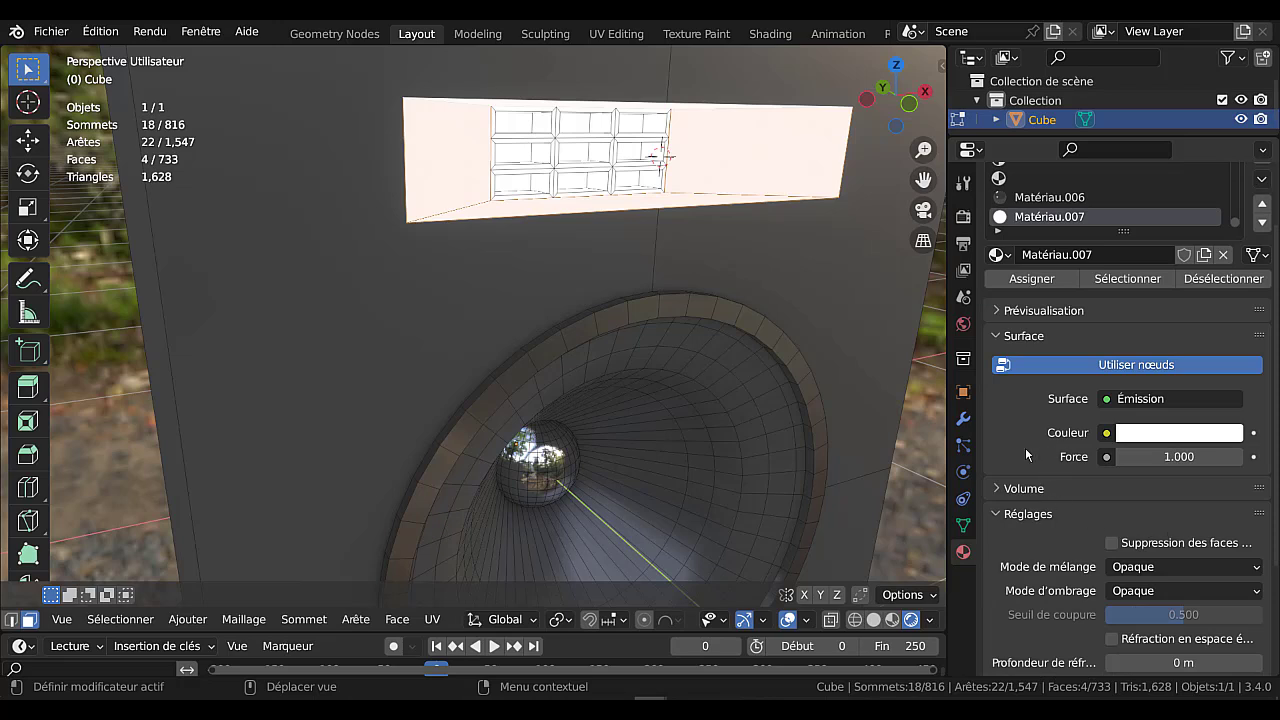
click(1162, 440)
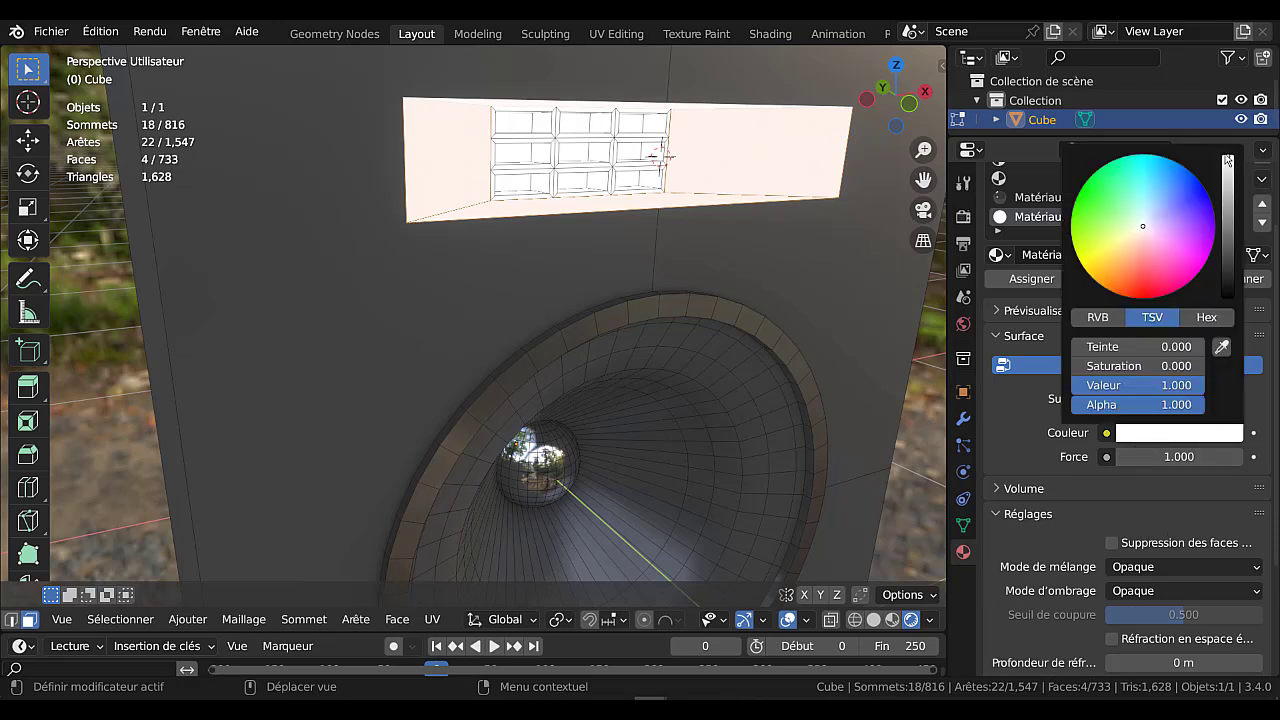
mouse_move(1229, 160)
mouse_down()
mouse_move(1229, 221)
mouse_move(1229, 160)
mouse_up()
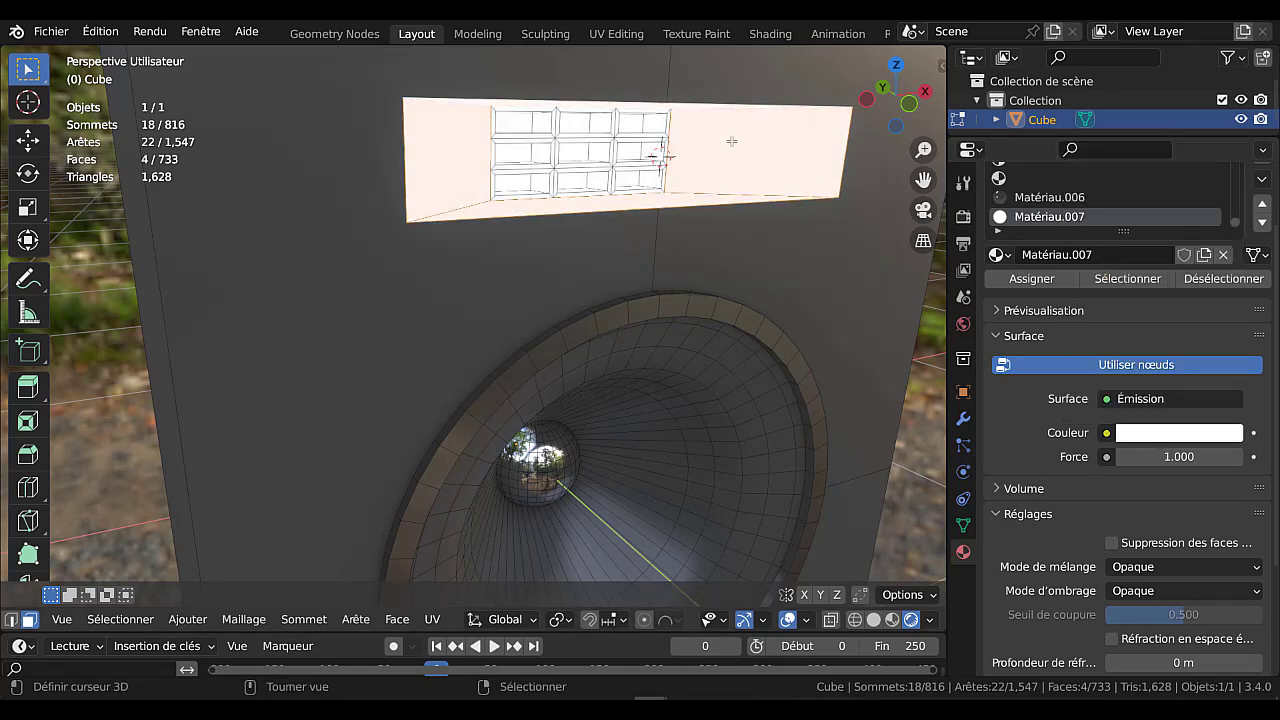
Add the cabinet's front face to the selection as the active face and assign its material Matériau to the recess walls.
middle_drag(747, 165, 714, 204)
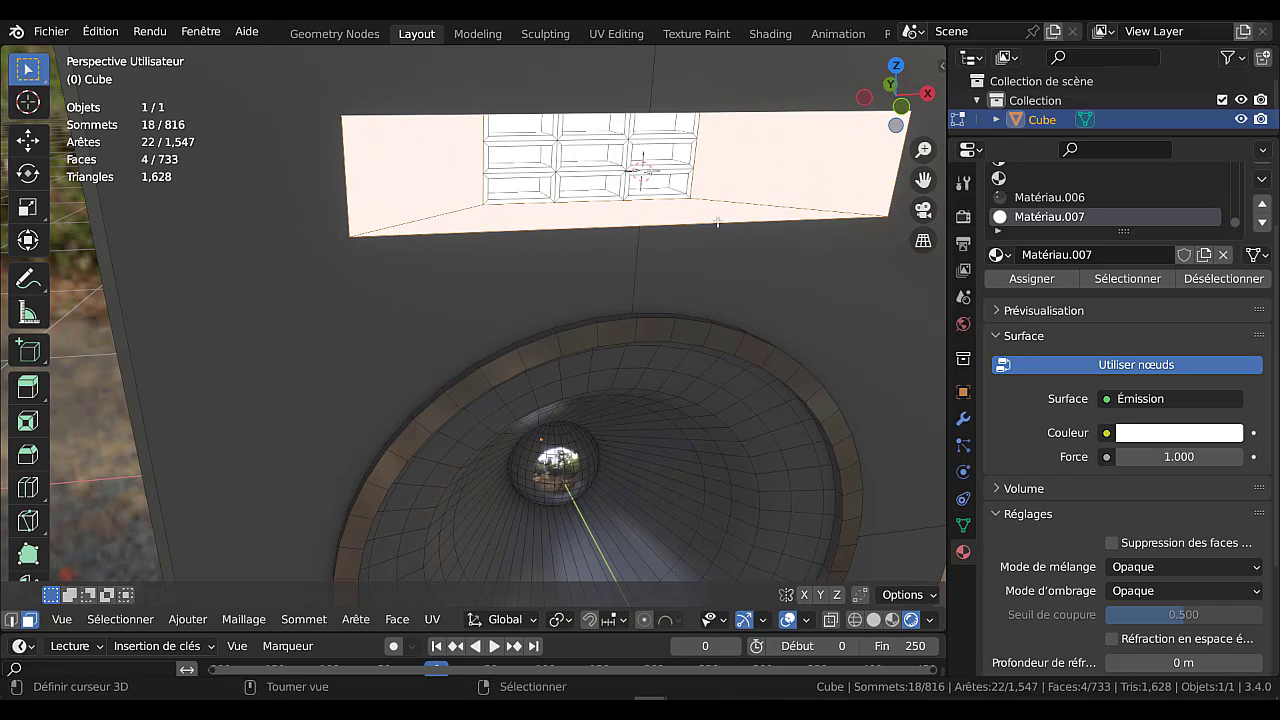
shift+click(764, 290)
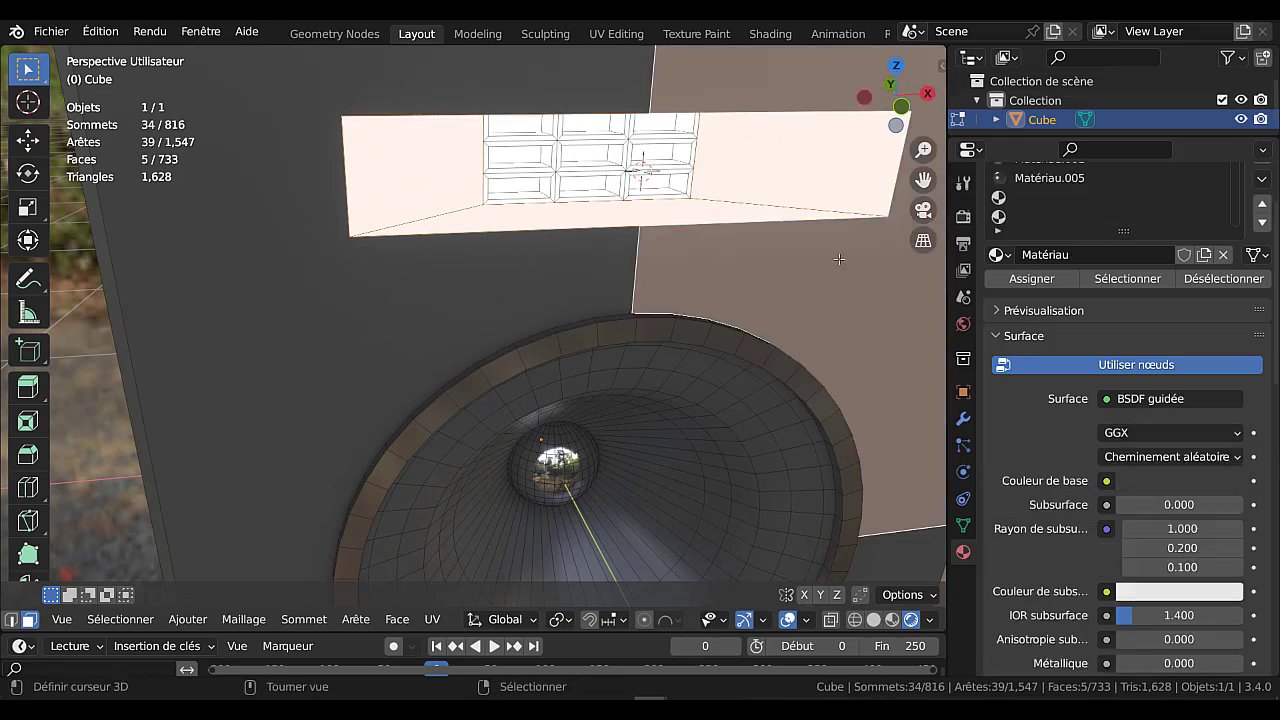
click(1040, 279)
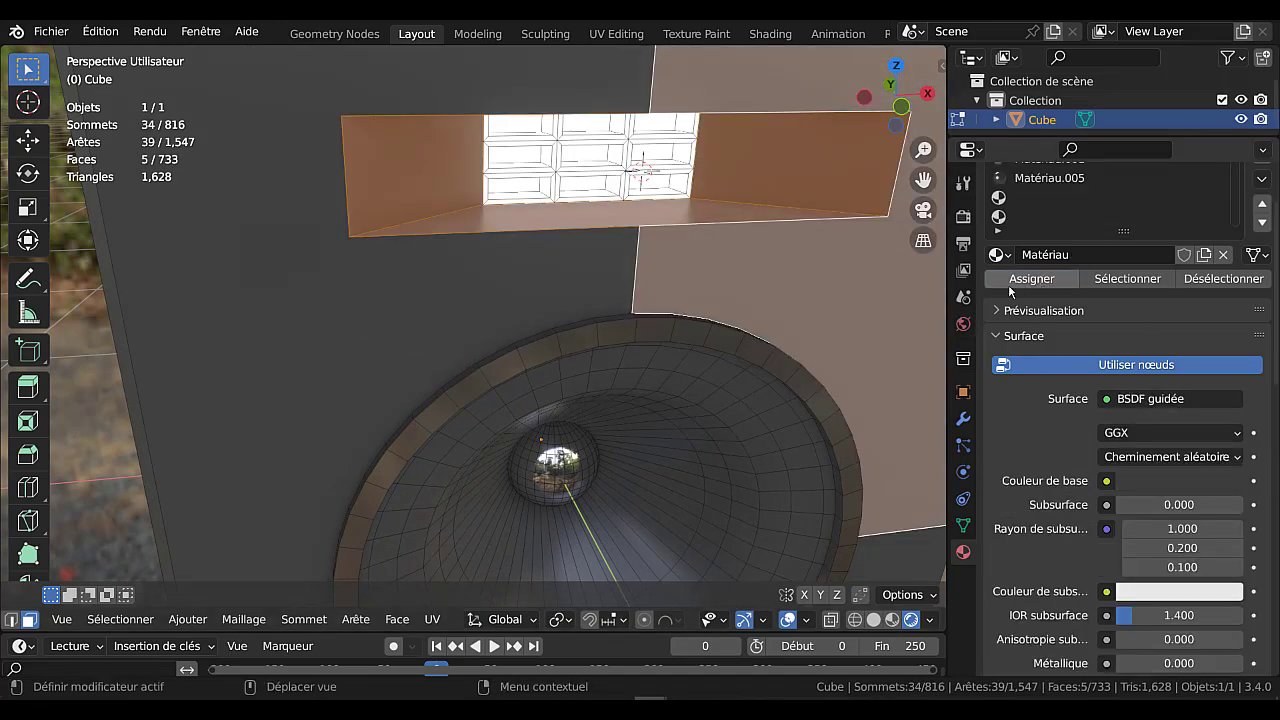
key(Tab)
key(Tab)
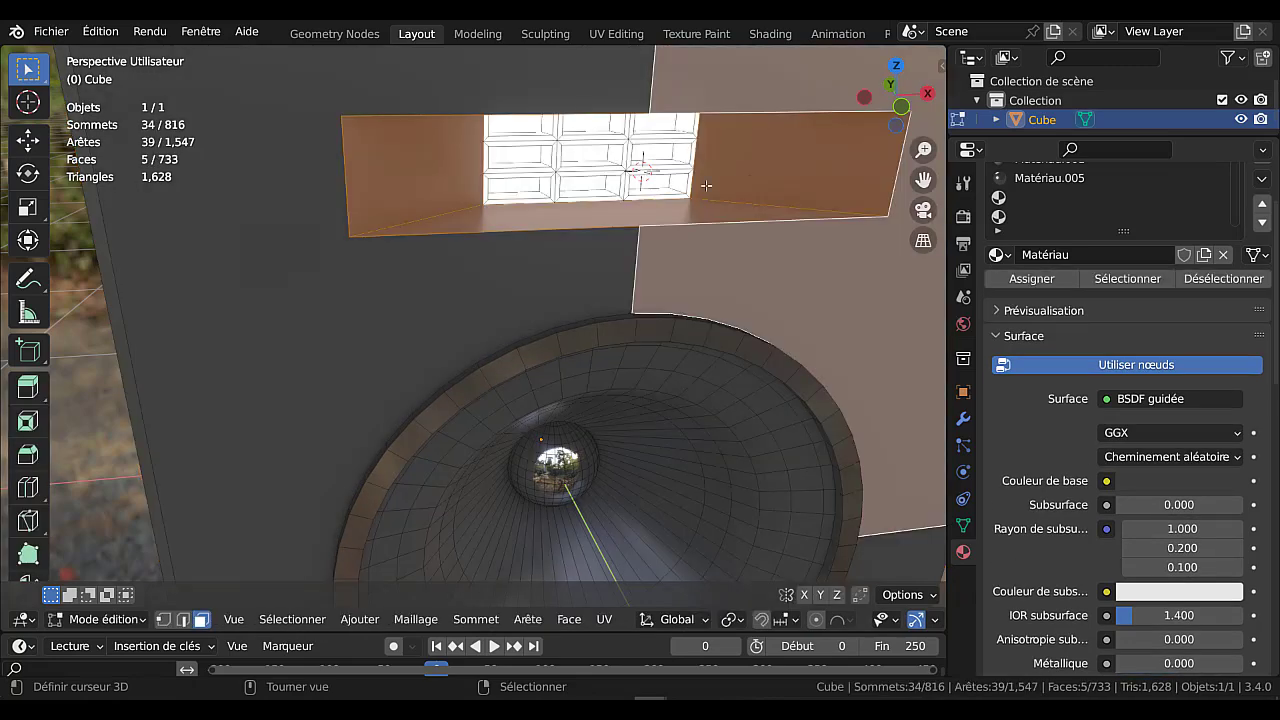
Replace the selection with the nine recessed back faces of the grid cells.
scroll(699, 200, up, 5)
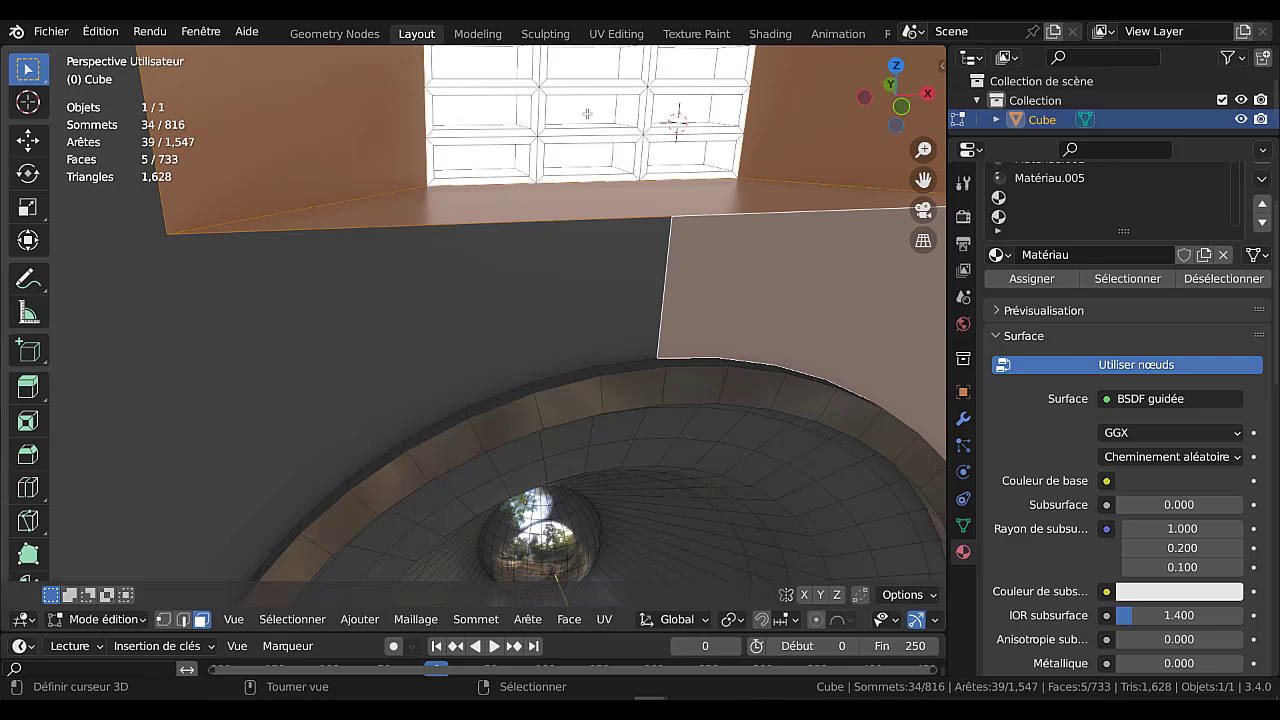
key(ctrl+z)
shift+click(611, 166)
shift+click(511, 162)
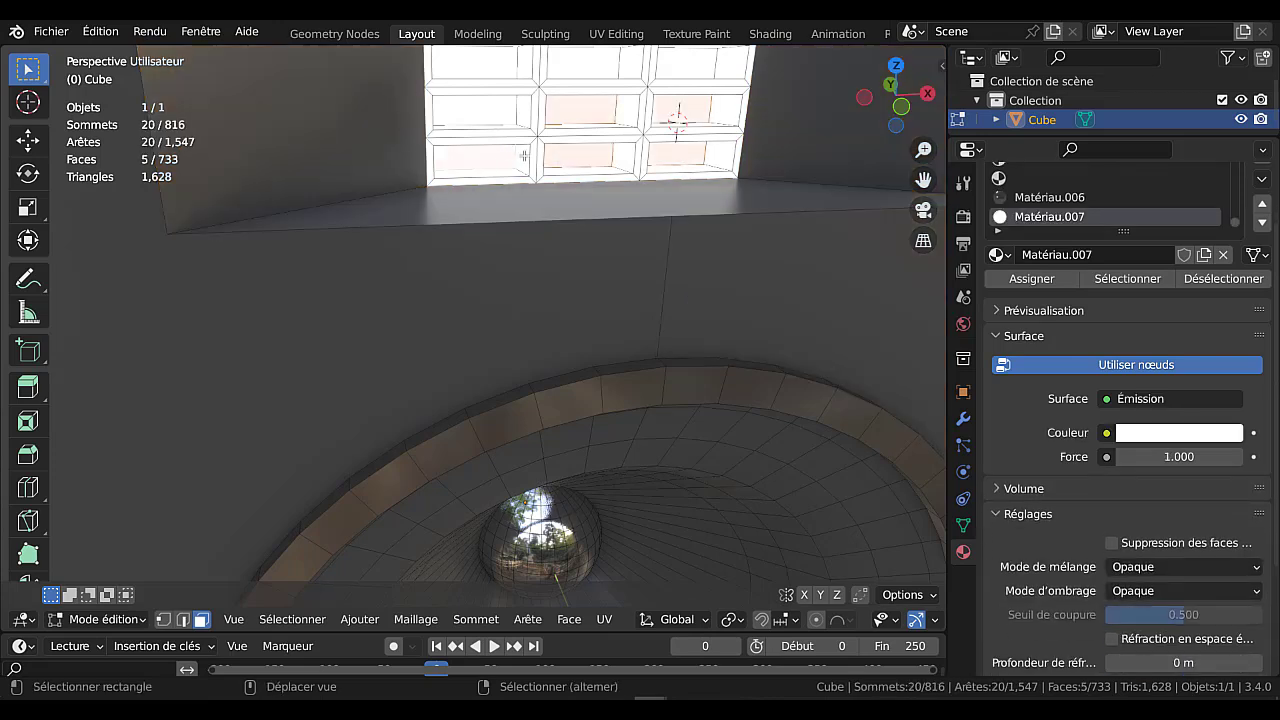
key(ctrl+z)
key(ctrl+z)
shift+click(499, 112)
middle_drag(518, 118, 652, 118)
shift+click(684, 108)
shift+click(688, 154)
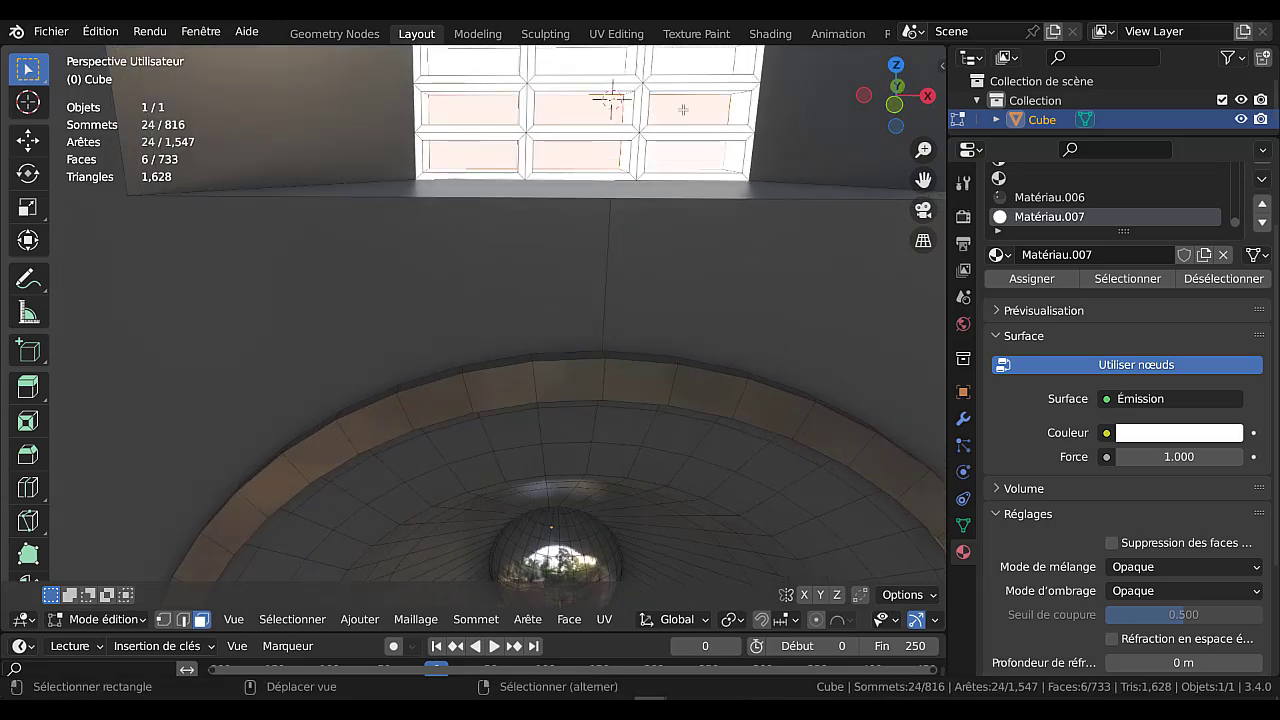
shift+click(683, 64)
shift+click(602, 62)
shift+click(488, 65)
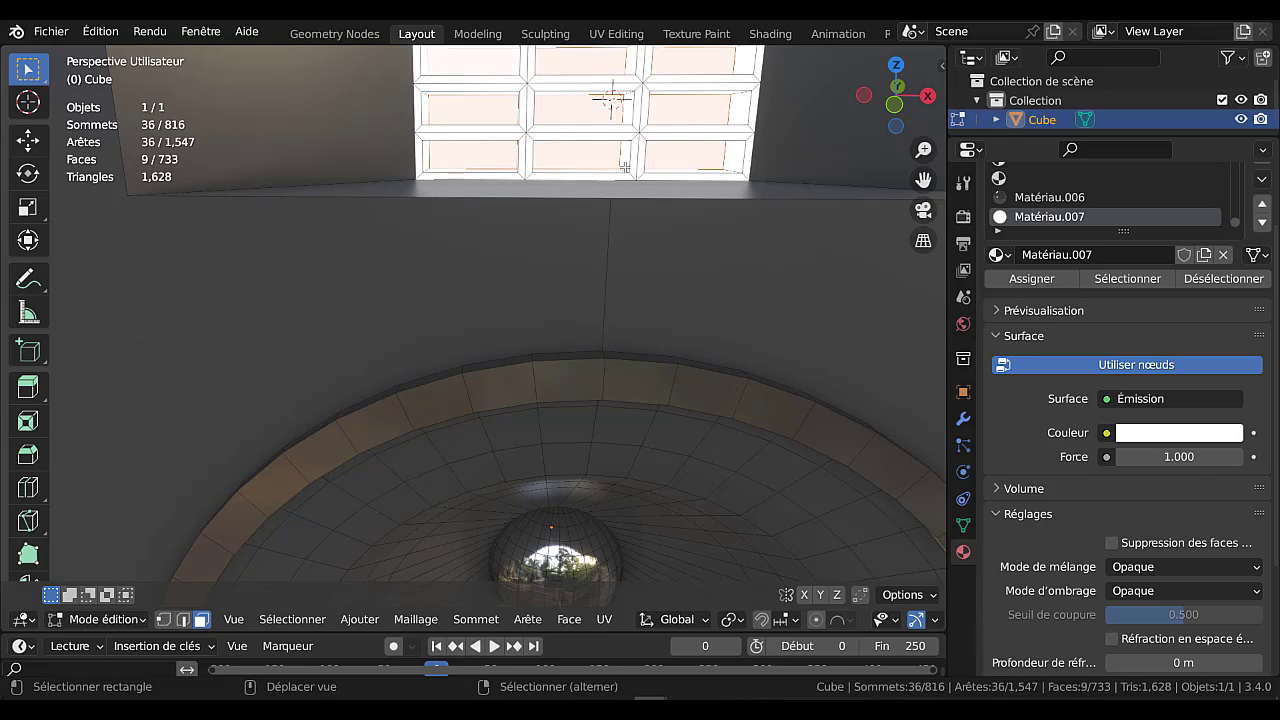
Grow the selection twice to cover the cell walls and the surrounding grid bars.
scroll(682, 234, down, 6)
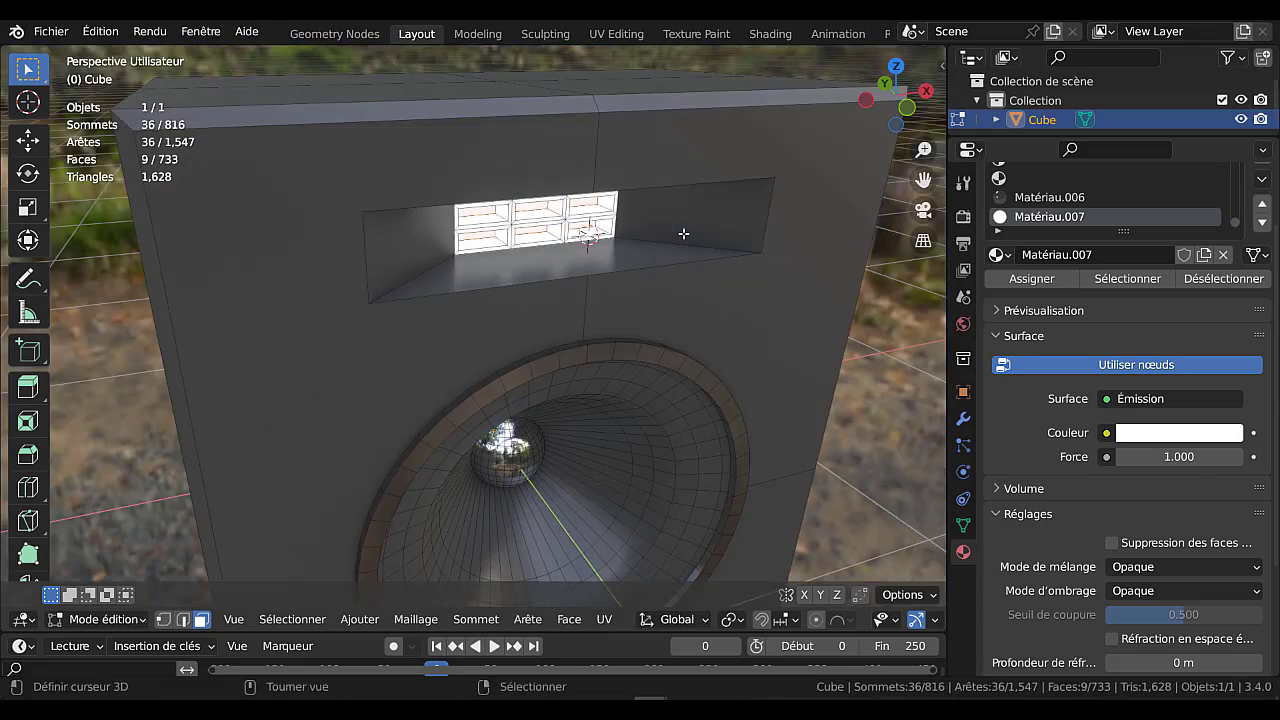
key(ctrl+KP_Add)
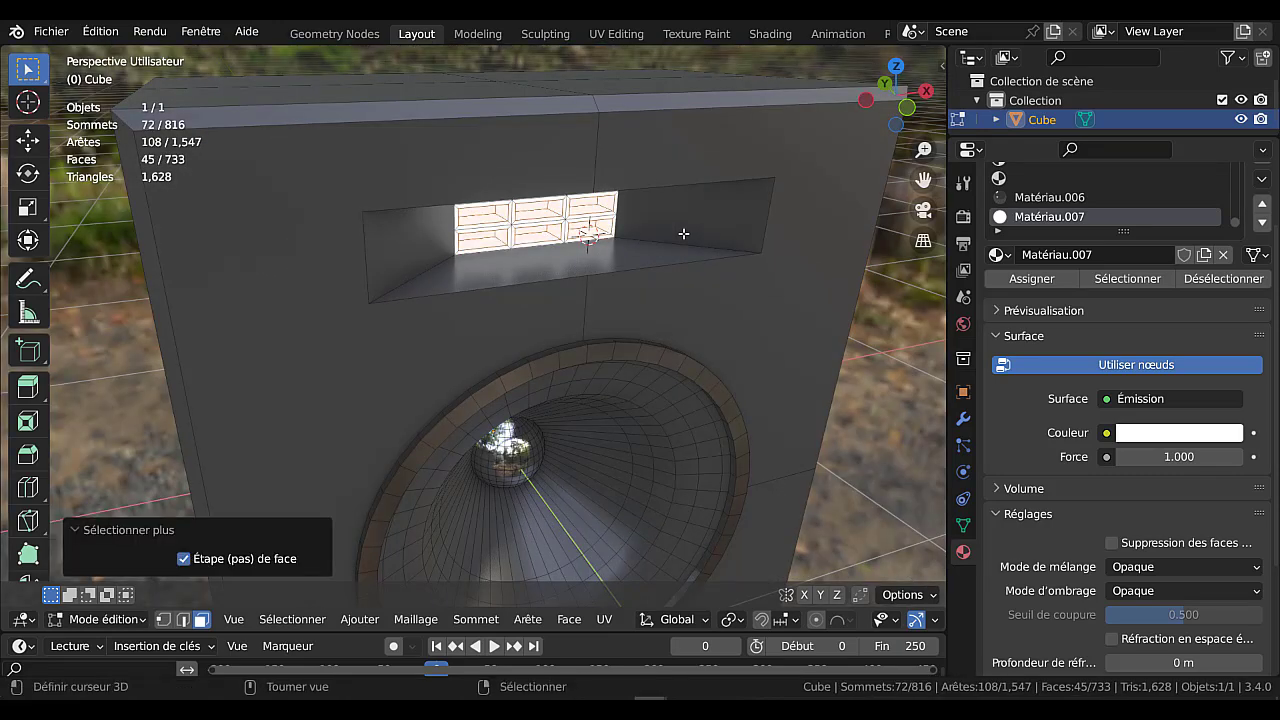
key(ctrl+KP_Add)
Remove the nine recessed back faces from the selection, keeping only the cell walls and grid bars.
middle_drag(716, 202, 656, 193)
scroll(655, 201, up, 4)
shift+middle_drag(568, 170, 579, 249)
shift+click(484, 158)
shift+click(486, 134)
shift+click(577, 133)
shift+click(695, 124)
shift+click(691, 172)
shift+click(590, 172)
shift+click(590, 217)
shift+click(492, 218)
shift+click(690, 220)
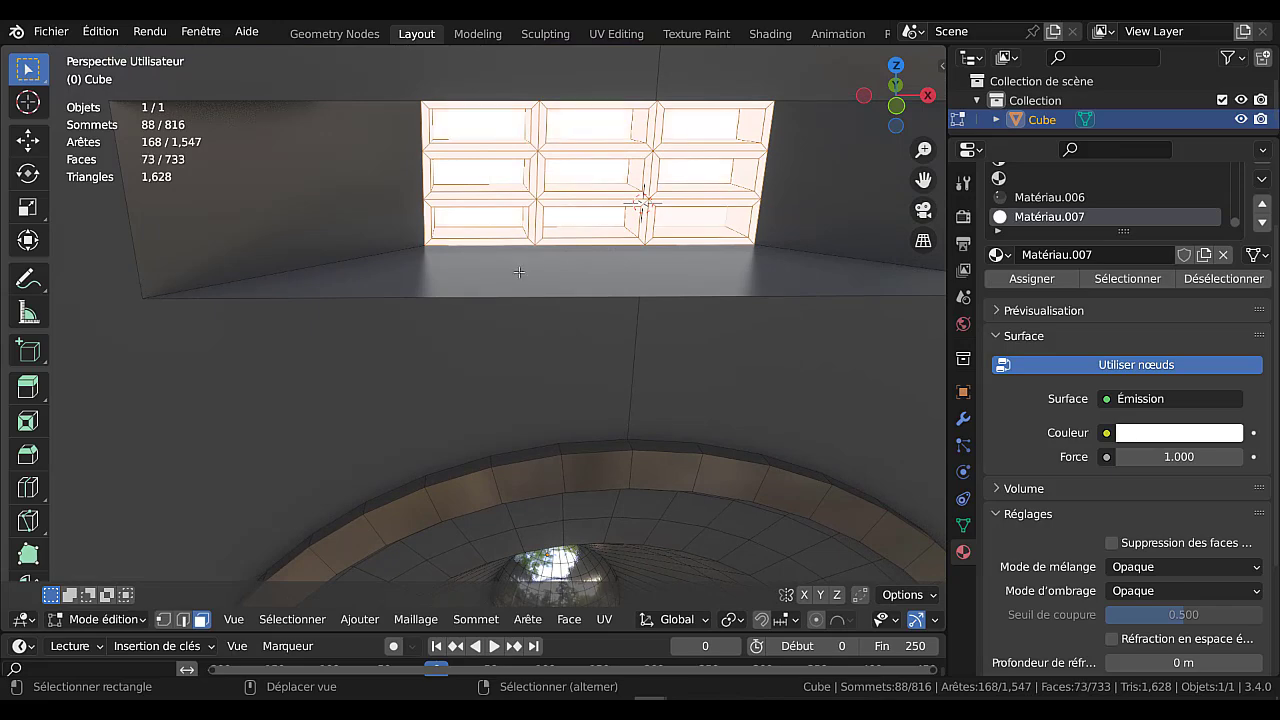
Add the recess's lower wall as the active face, assign material Matériau to the grid, and inspect it in Object Mode.
scroll(557, 263, down, 3)
shift+click(645, 297)
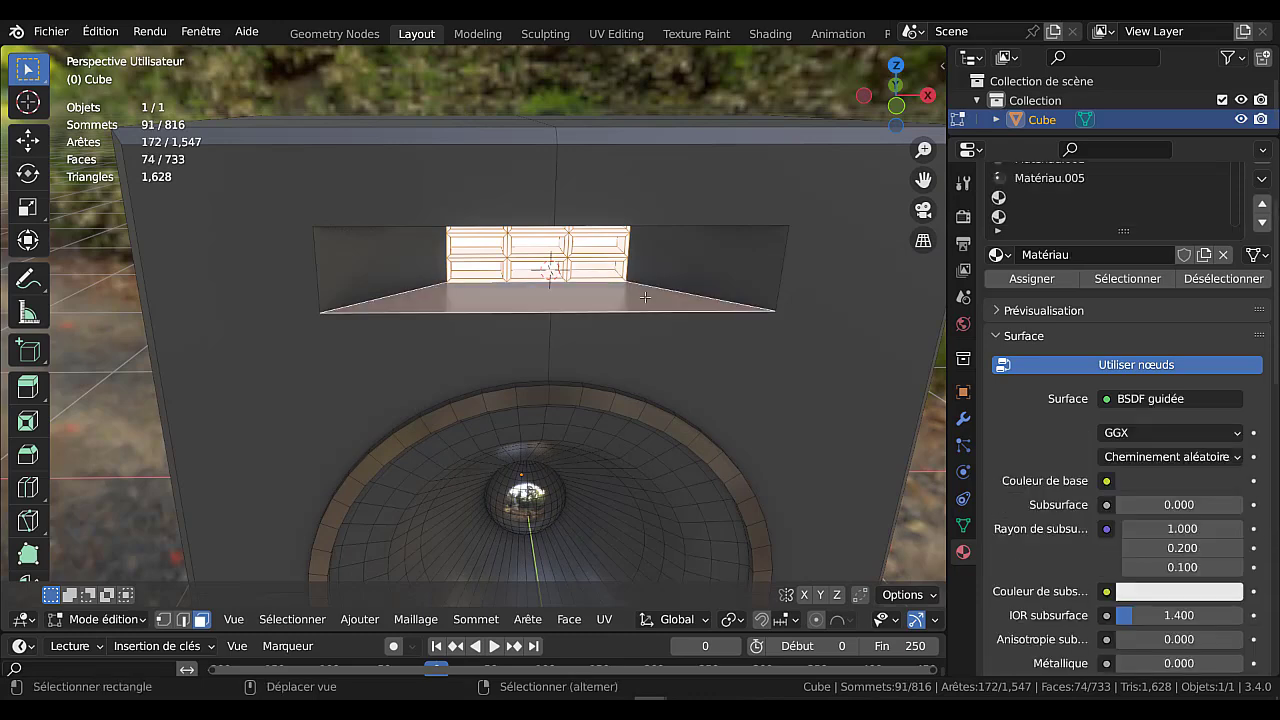
click(1031, 278)
key(Tab)
scroll(700, 270, up, 5)
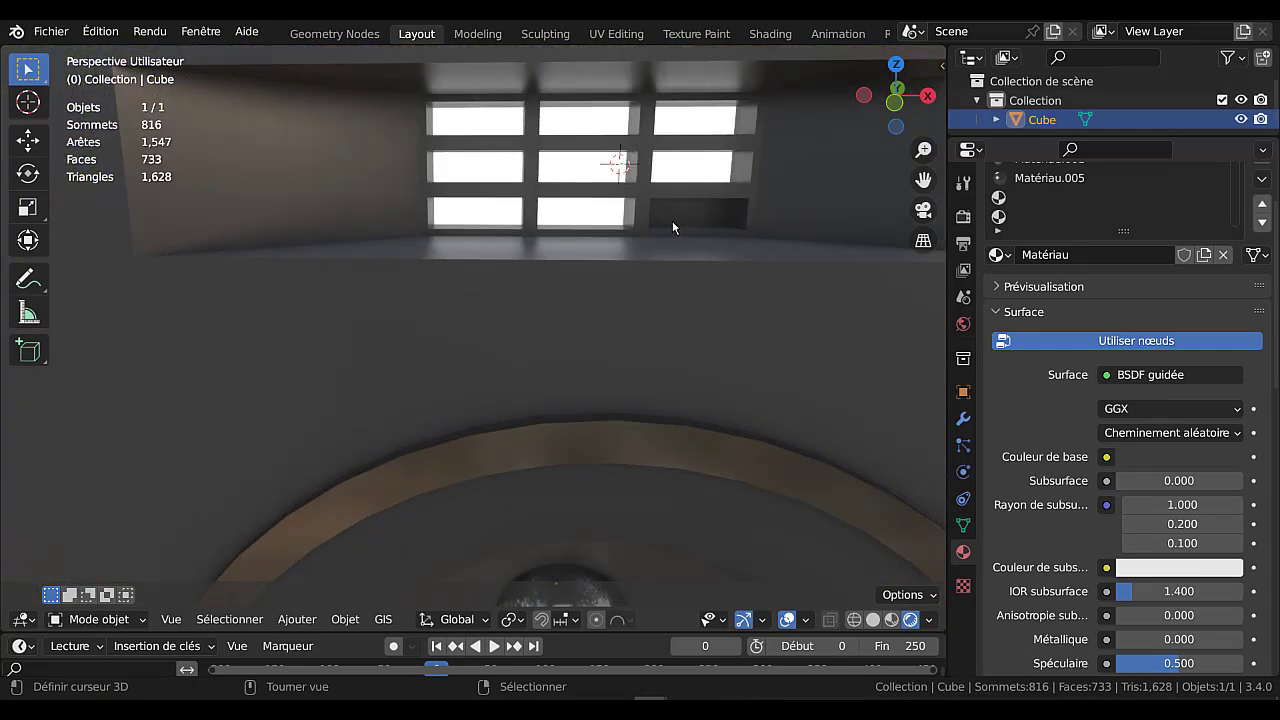
Assign the emission material Matériau.007 to the dark back face of the grille's lower-right cell.
key(Tab)
click(676, 216)
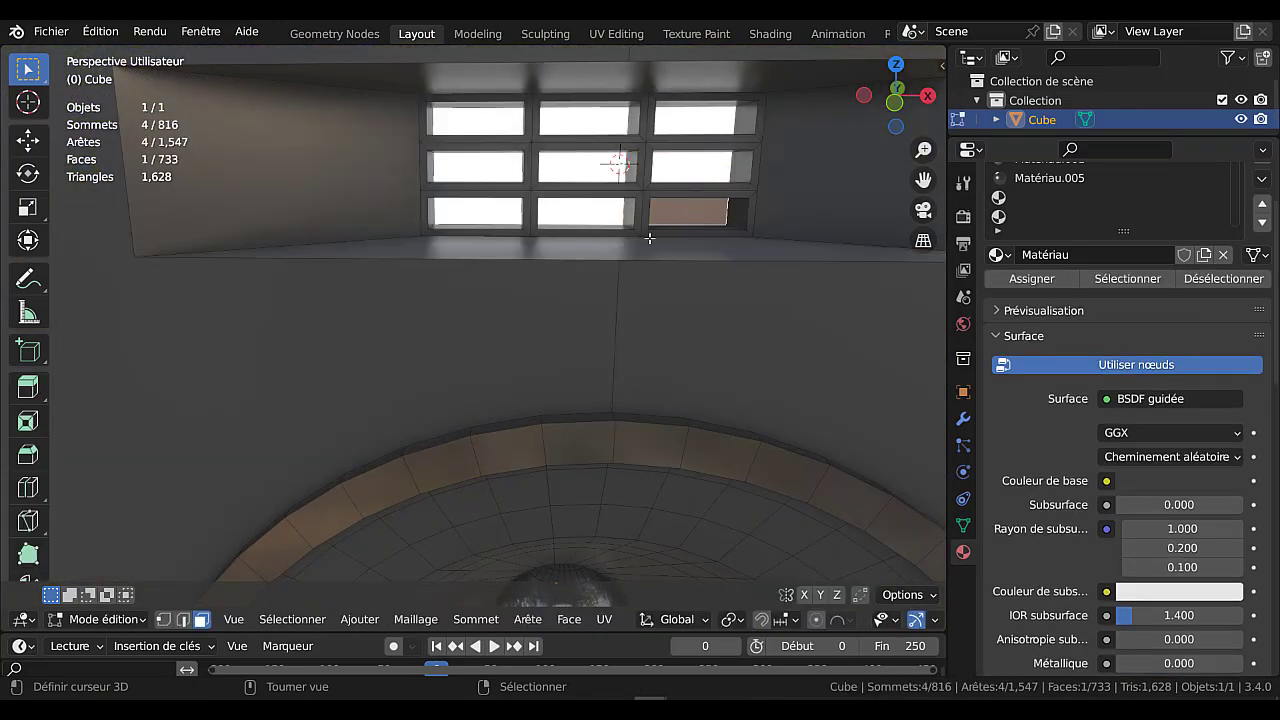
shift+click(575, 213)
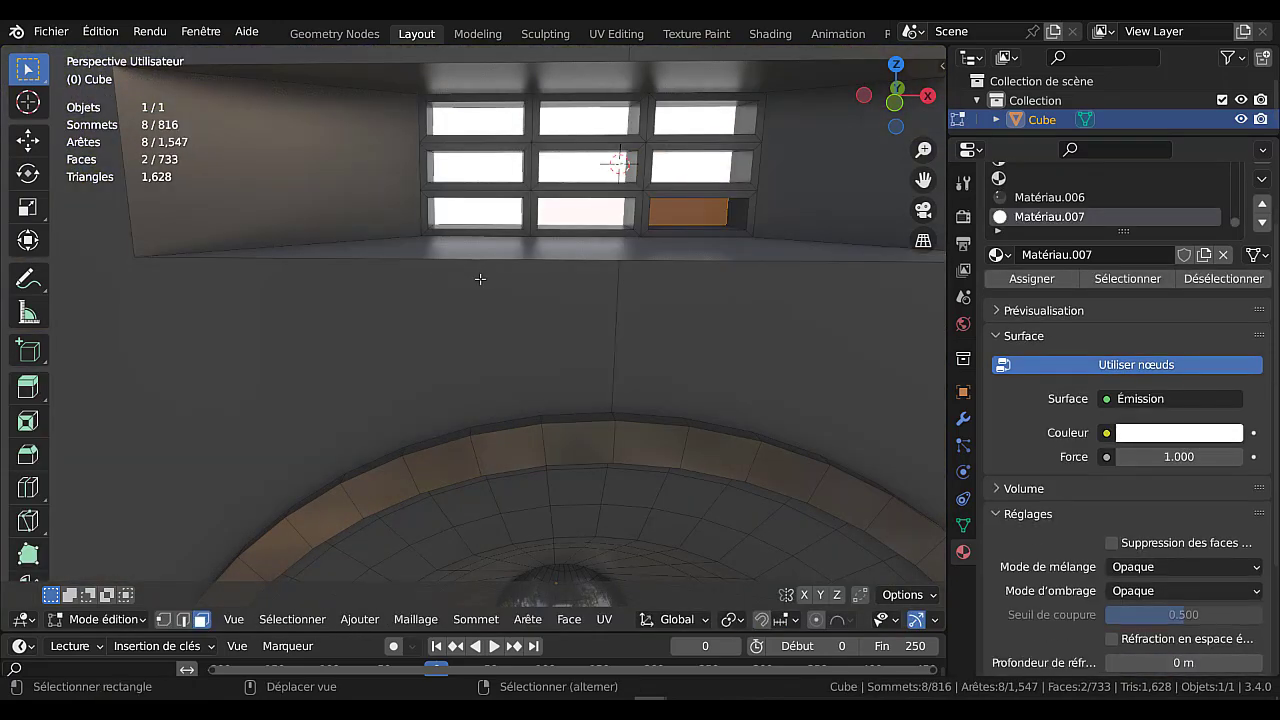
click(1038, 280)
scroll(719, 242, down, 5)
key(Tab)
middle_drag(678, 281, 755, 272)
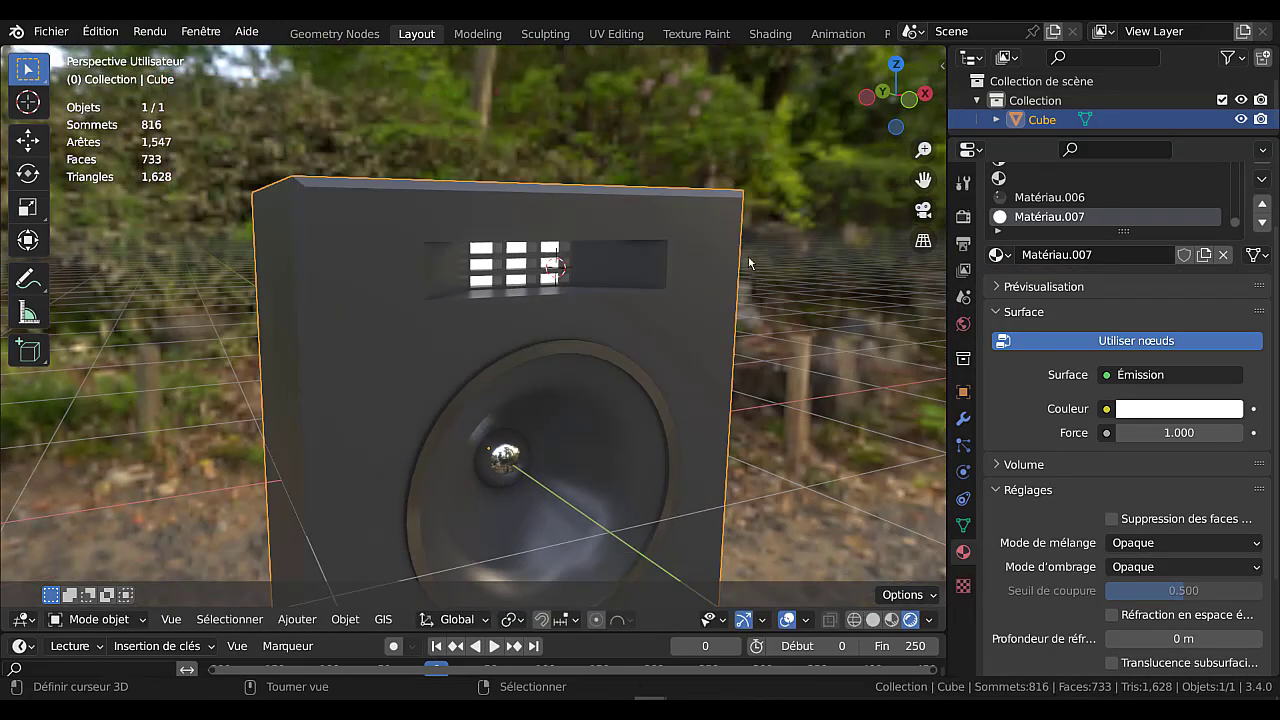
In front orthographic view, place the 3D cursor on the cabinet's front, below and to the right of the speaker cone.
middle_drag(724, 314, 677, 217)
middle_drag(704, 290, 657, 268)
middle_drag(666, 400, 738, 388)
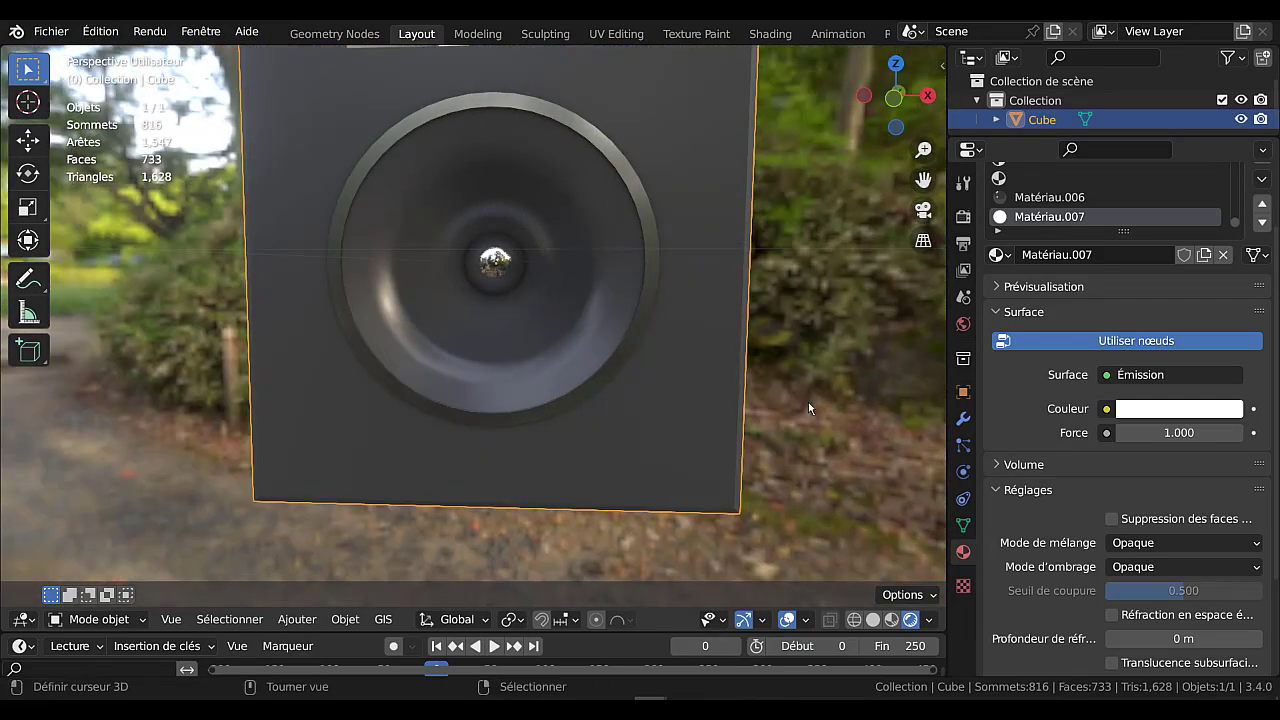
key(KP_1)
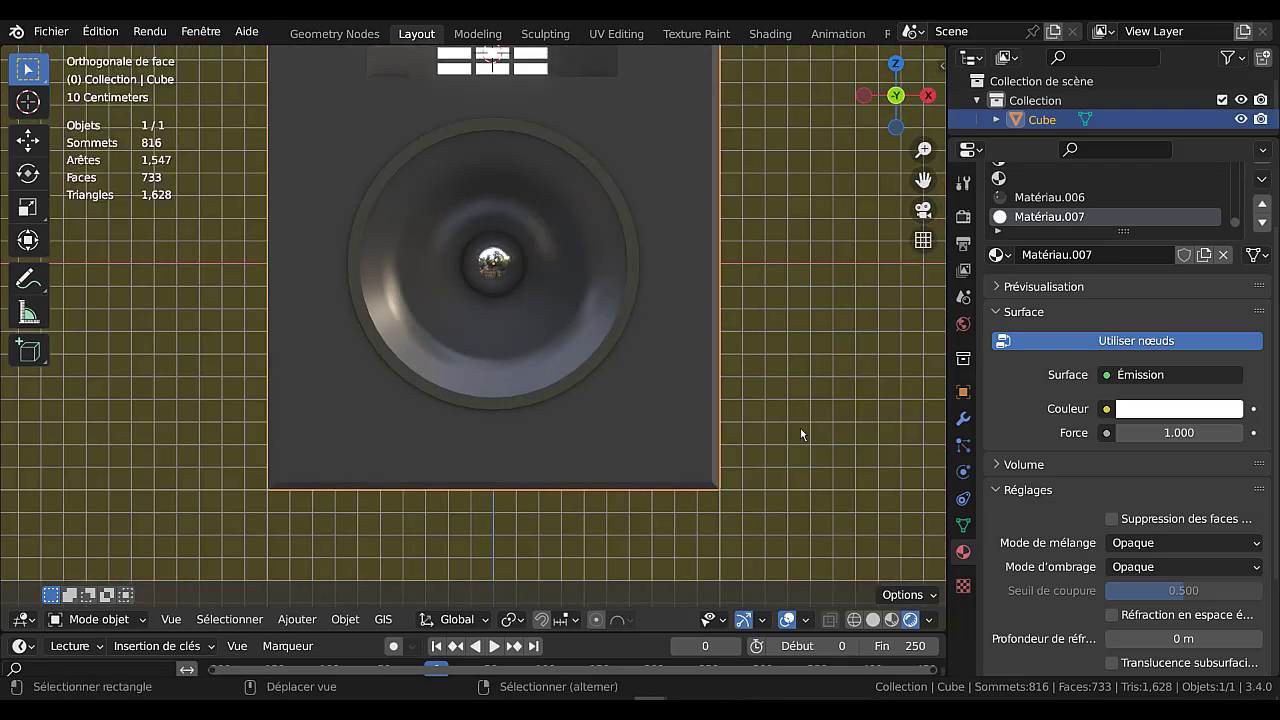
shift+scroll(791, 486, up, 3)
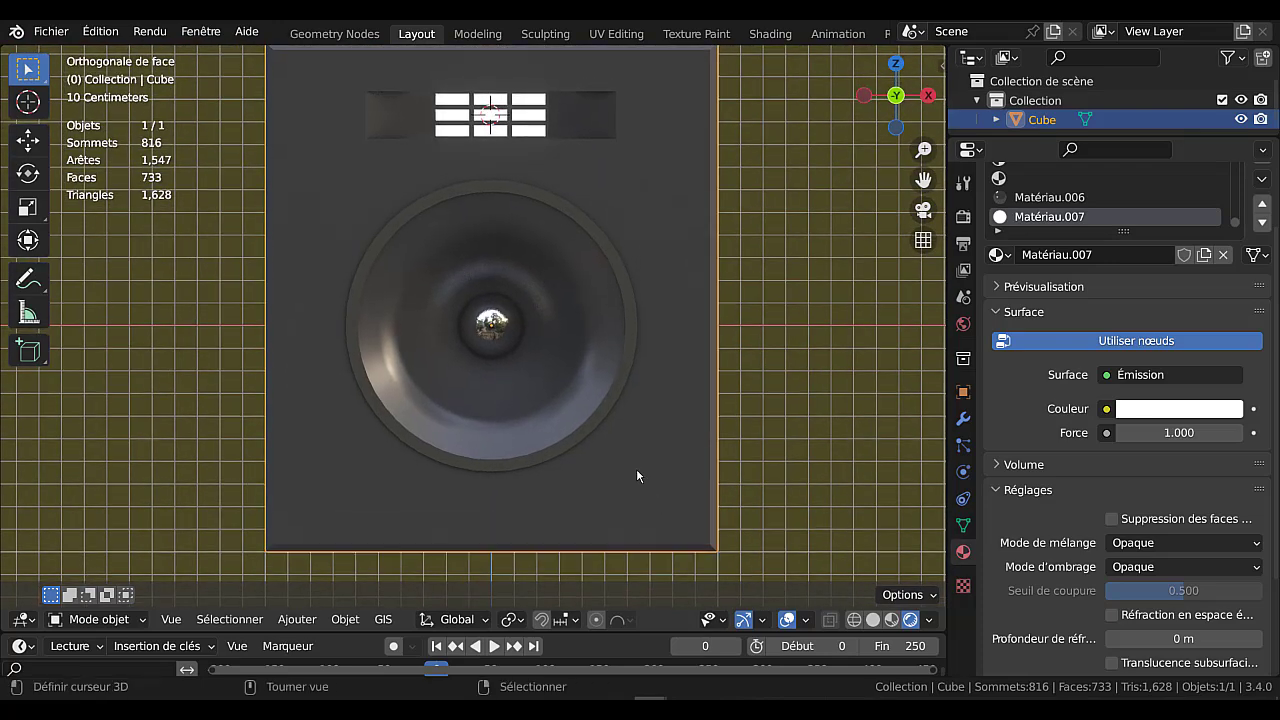
click(637, 471)
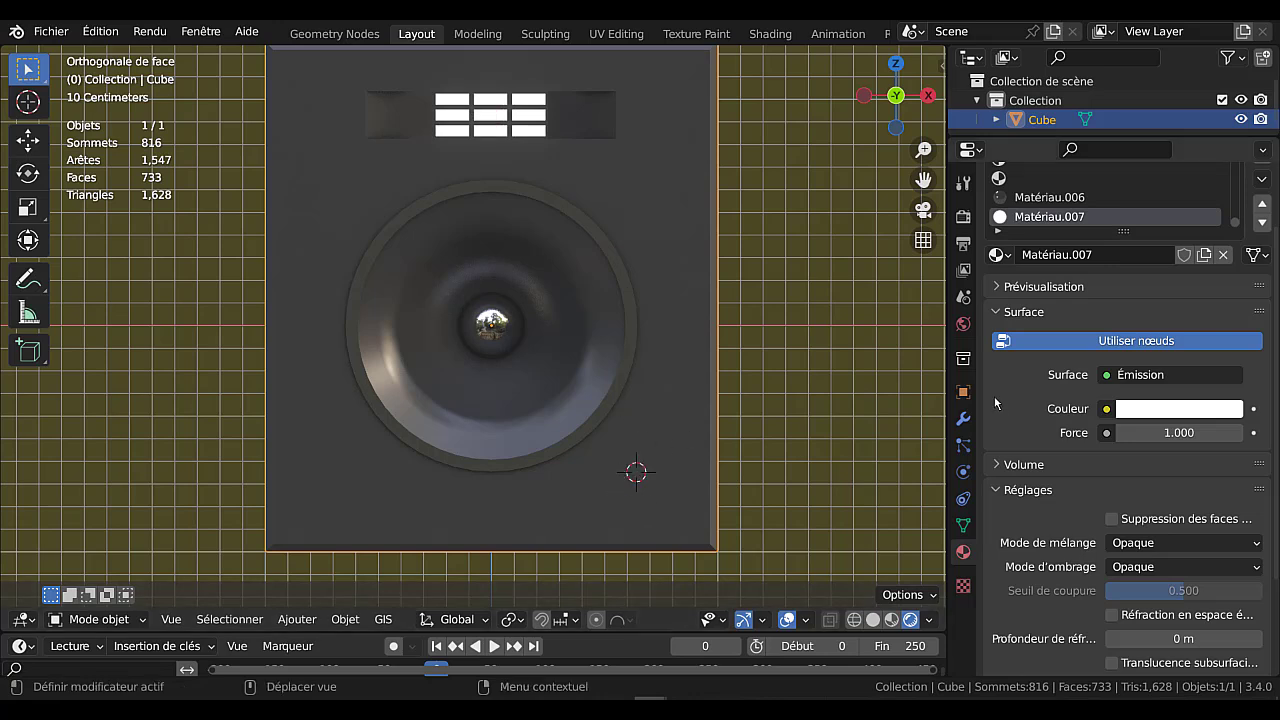
Enable the transparent film background in the render settings and widen the 3D viewport.
click(963, 216)
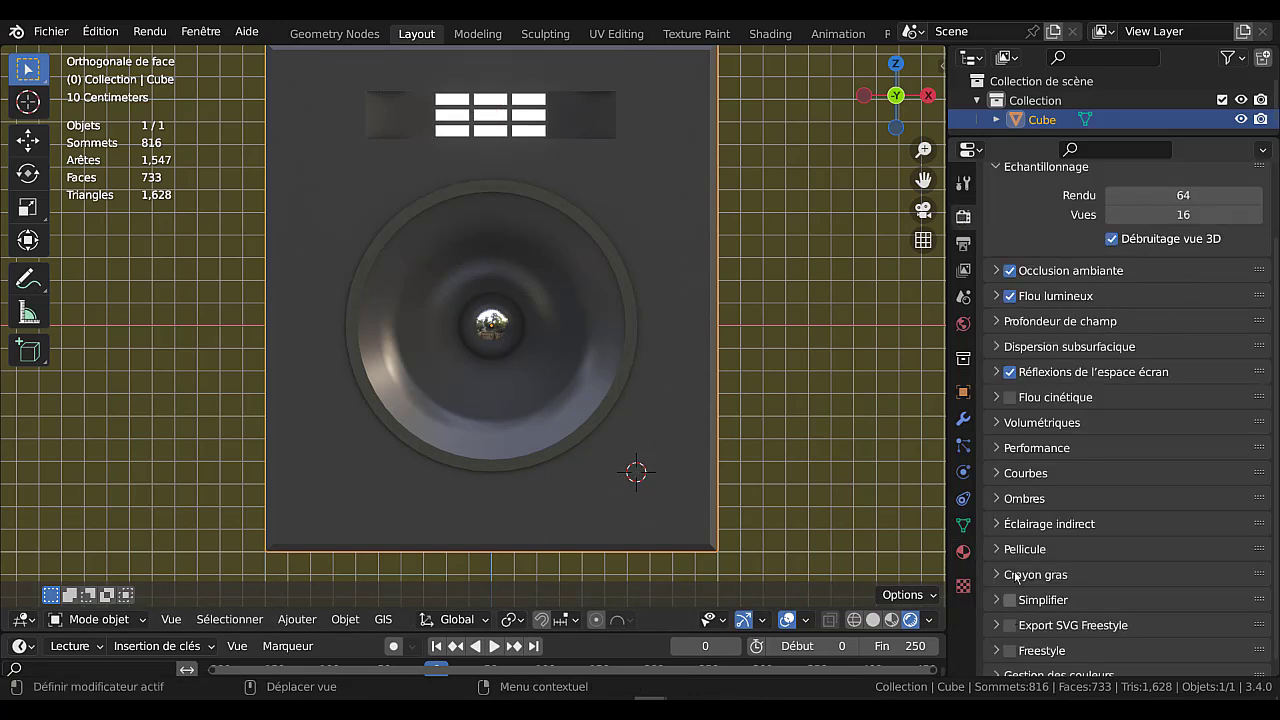
click(1004, 549)
scroll(1098, 573, down, 2)
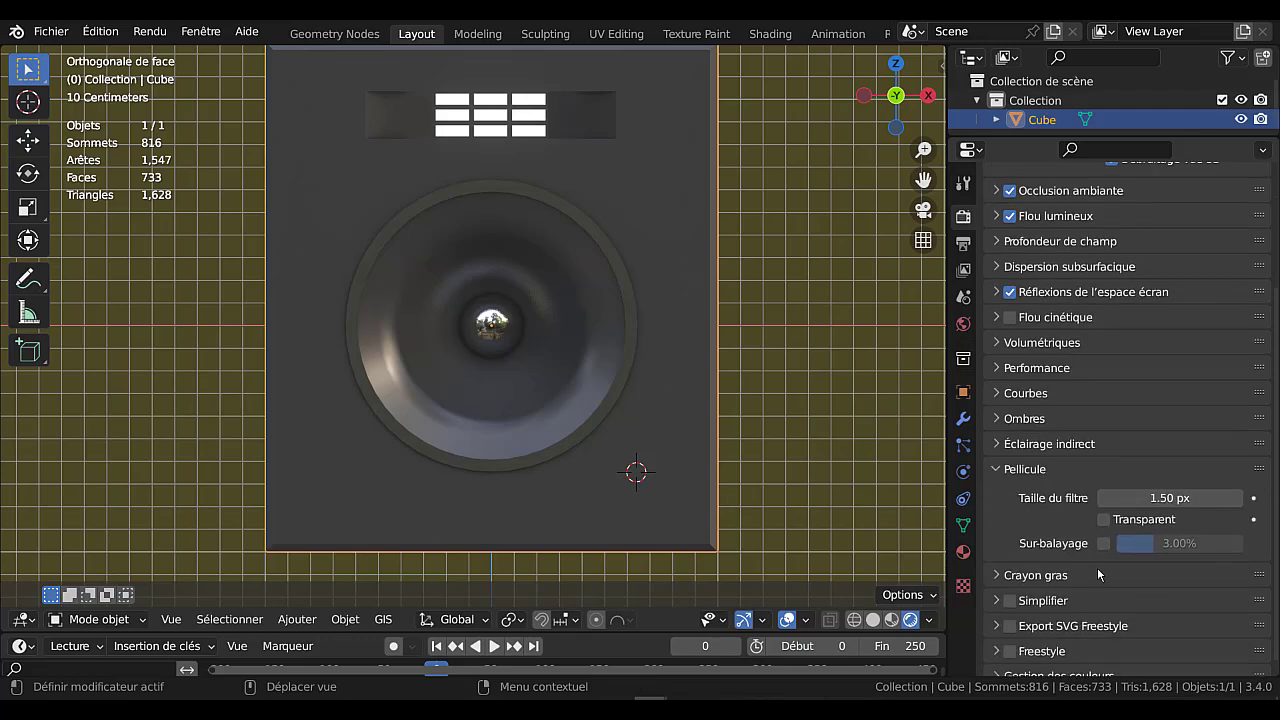
click(1104, 519)
drag(945, 328, 1052, 348)
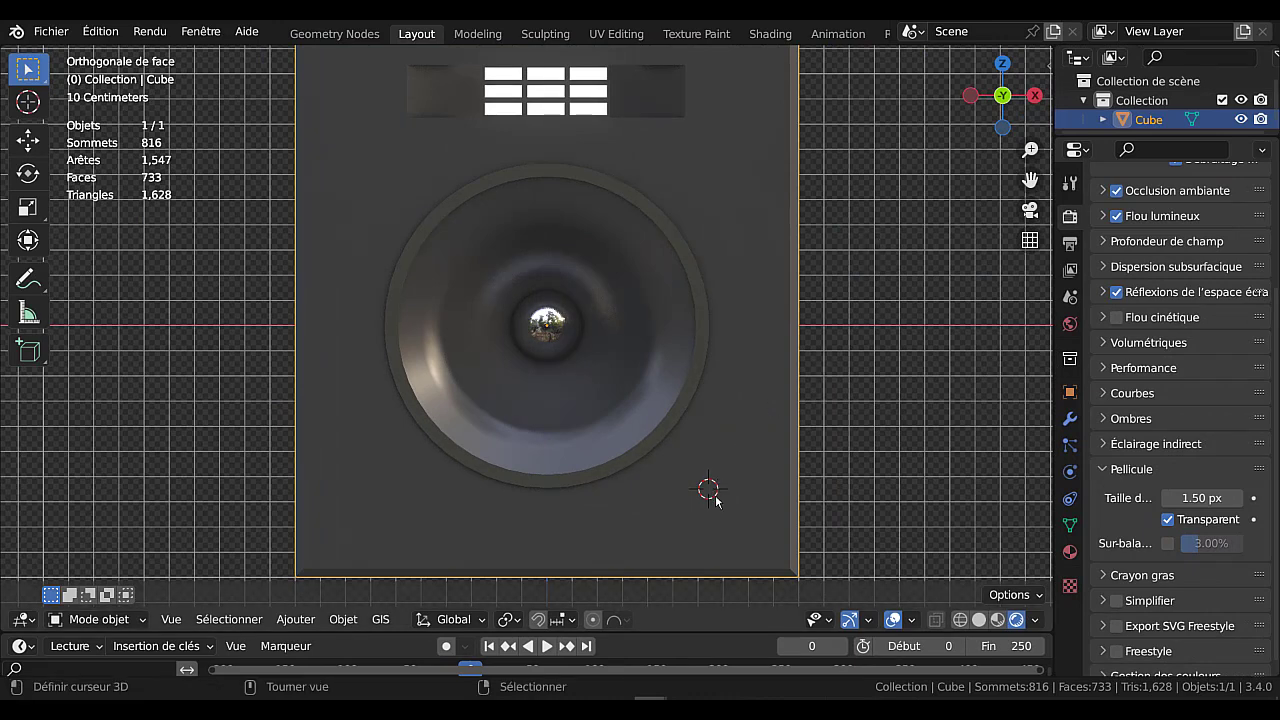
Add a cylinder mesh at the 3D cursor and rotate it 90° about the global X axis.
click(296, 619)
mouse_move(297, 599)
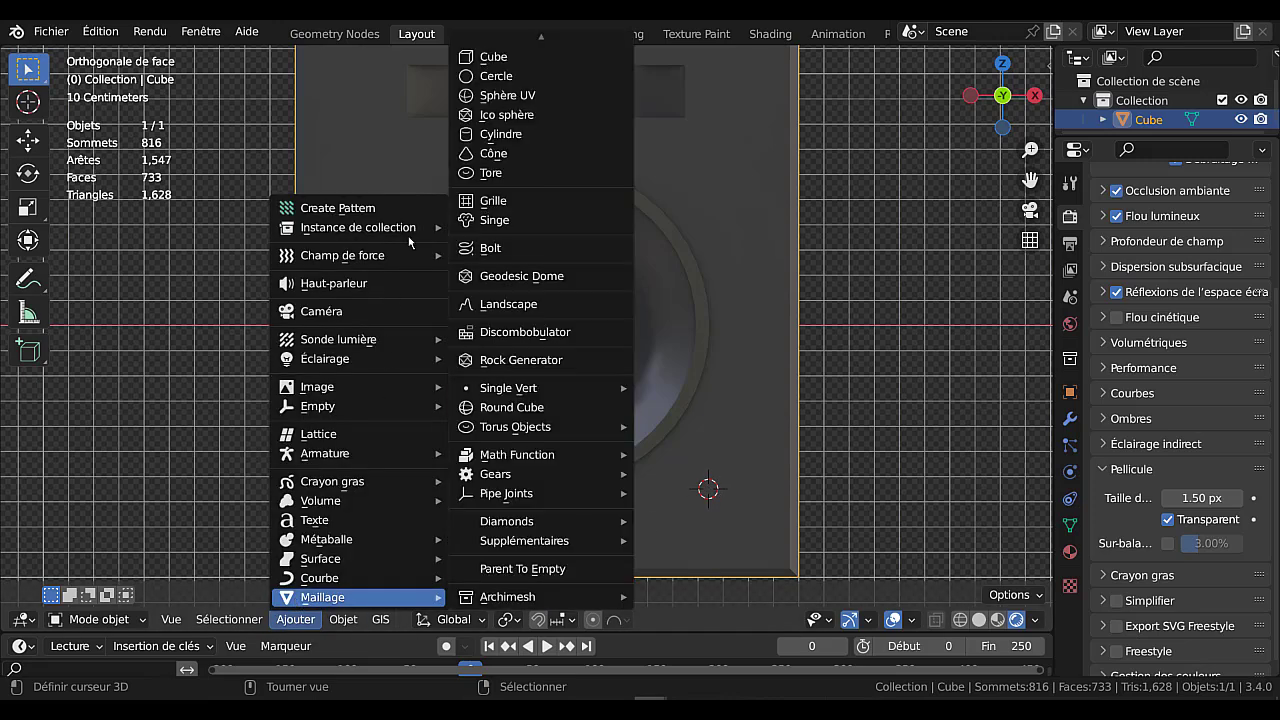
click(500, 142)
scroll(970, 422, down, 5)
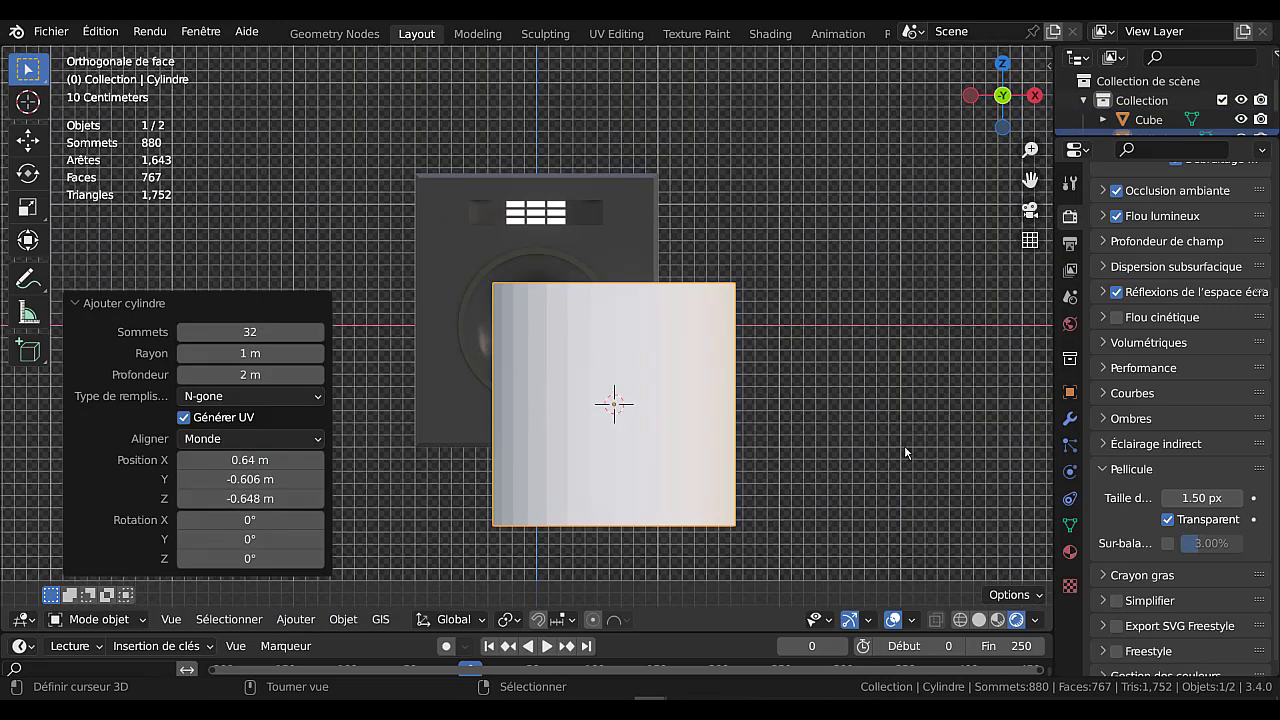
key(r)
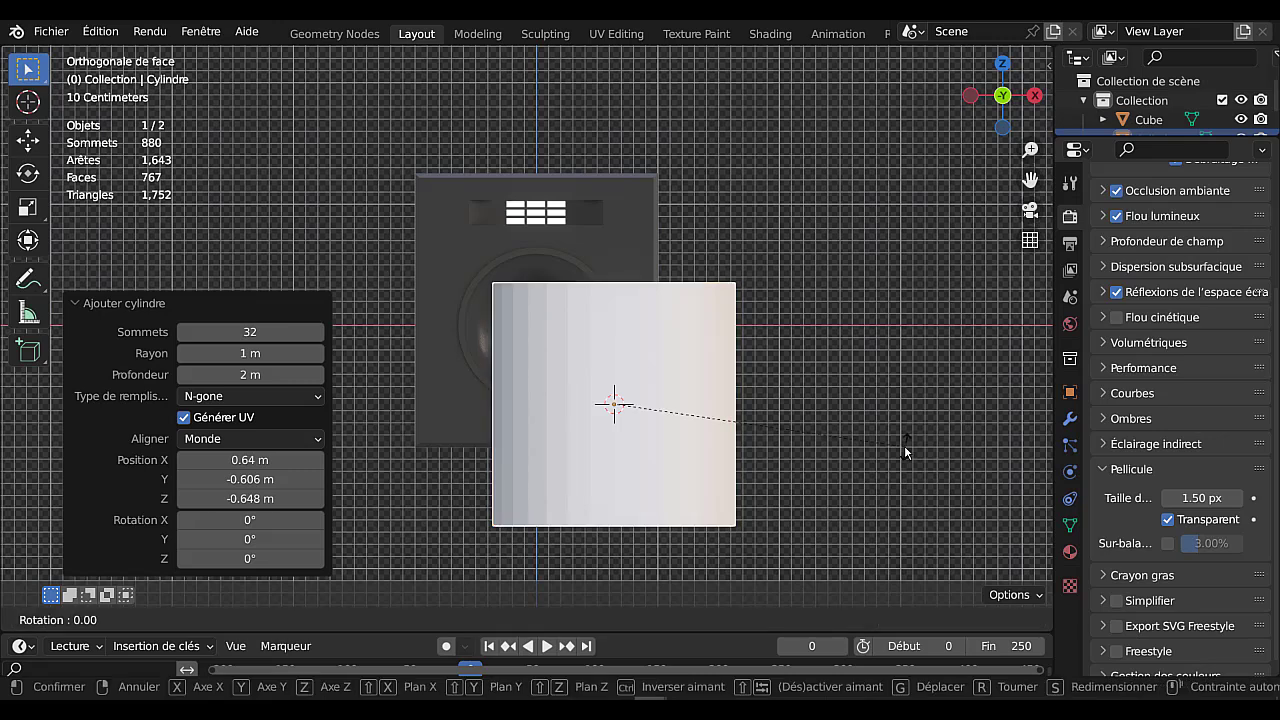
text(x)
text(90)
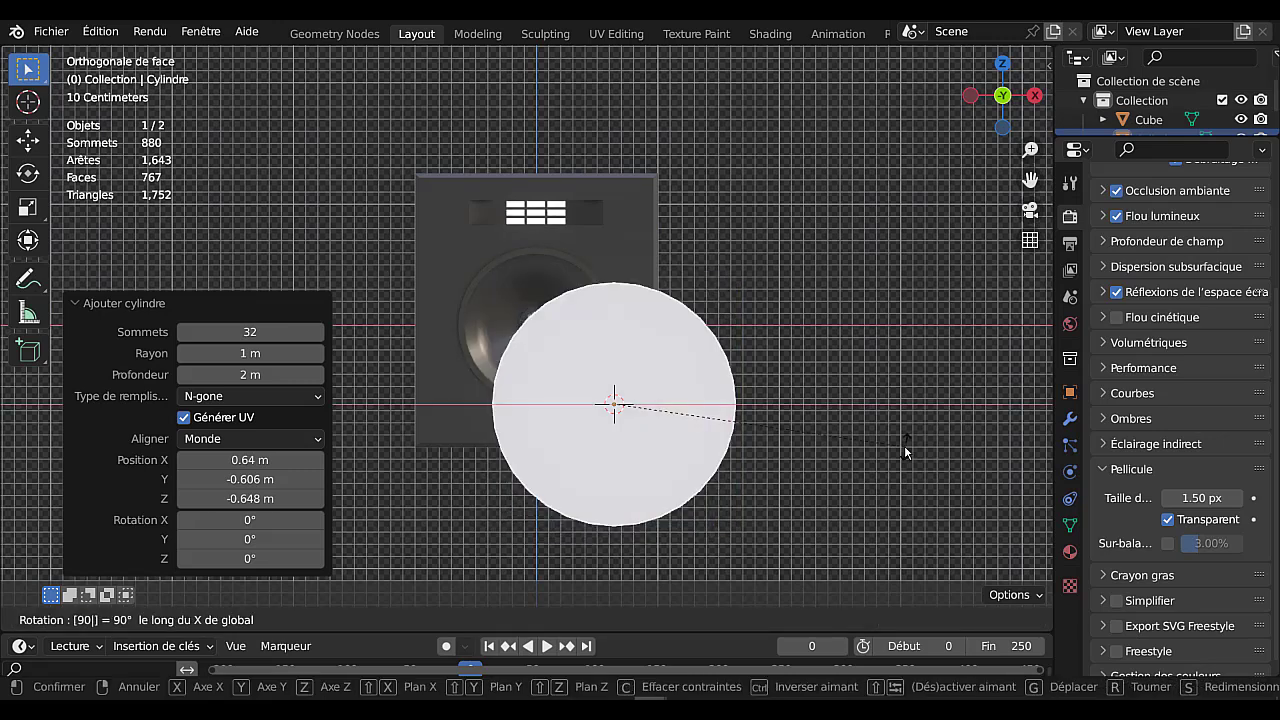
key(Return)
Scale the cylinder uniformly to about 0.112 and apply all its transformations.
key(s)
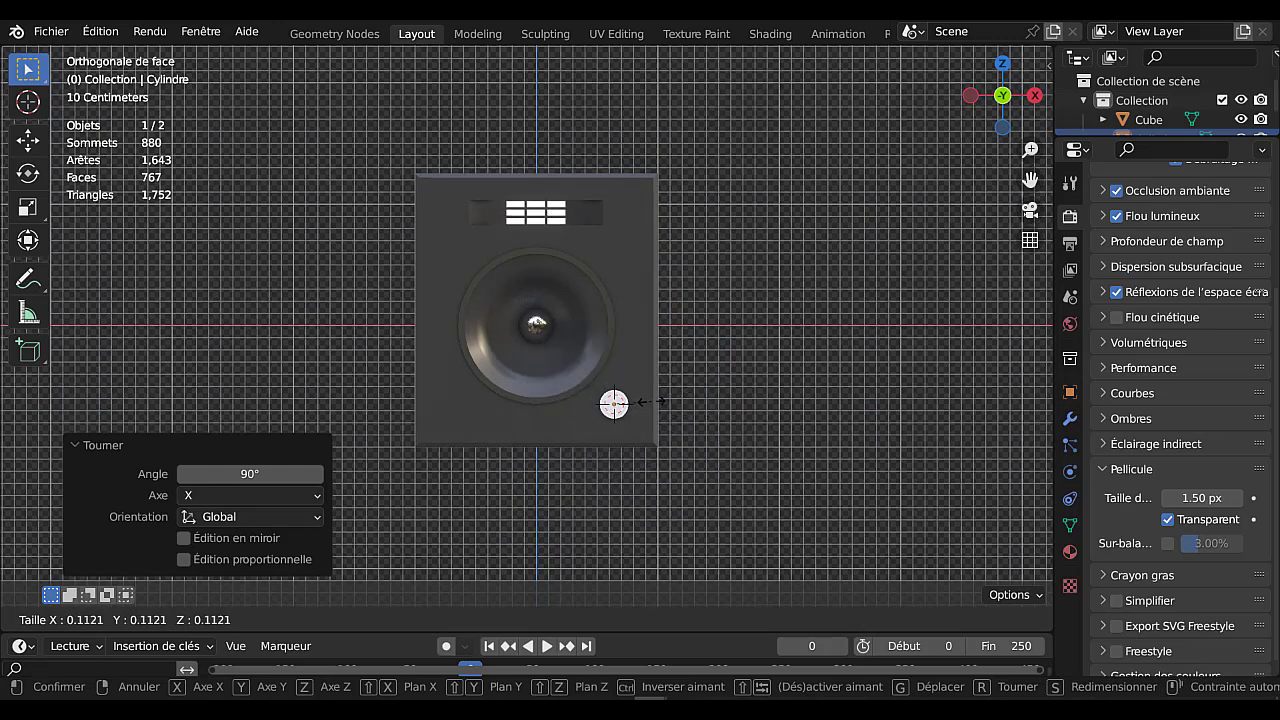
click(706, 420)
middle_drag(706, 420, 683, 420)
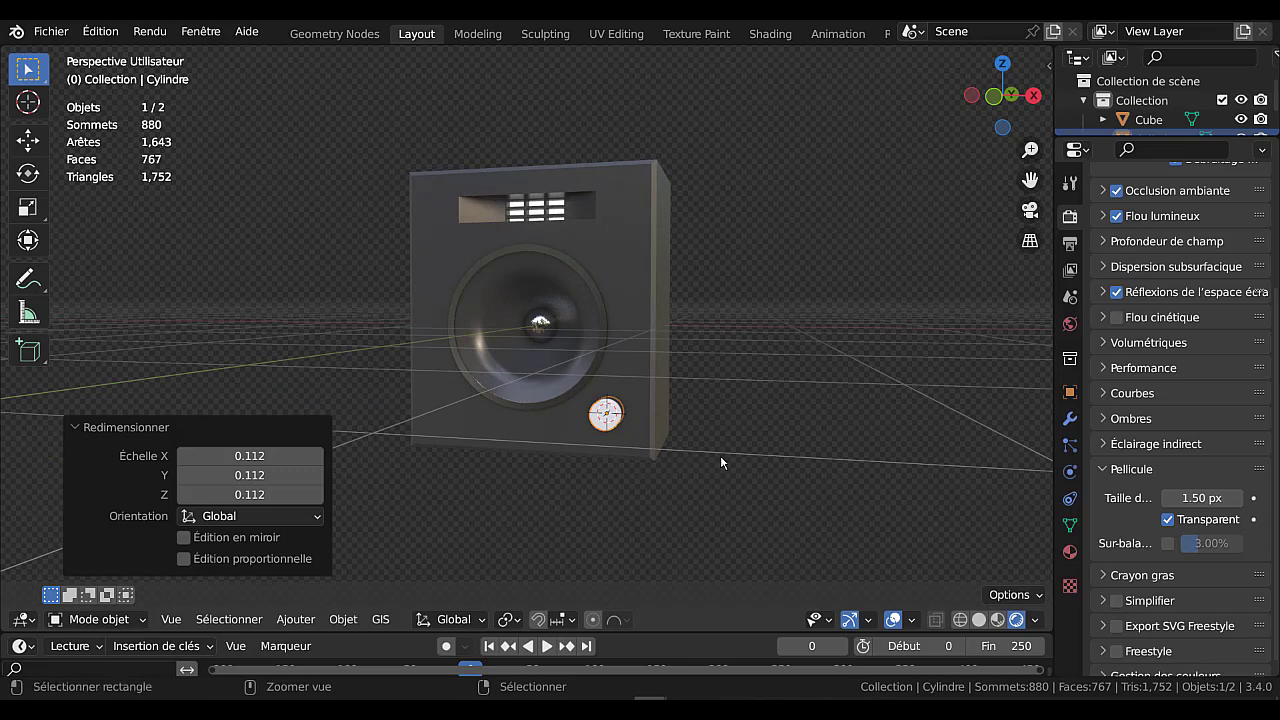
key(ctrl+a)
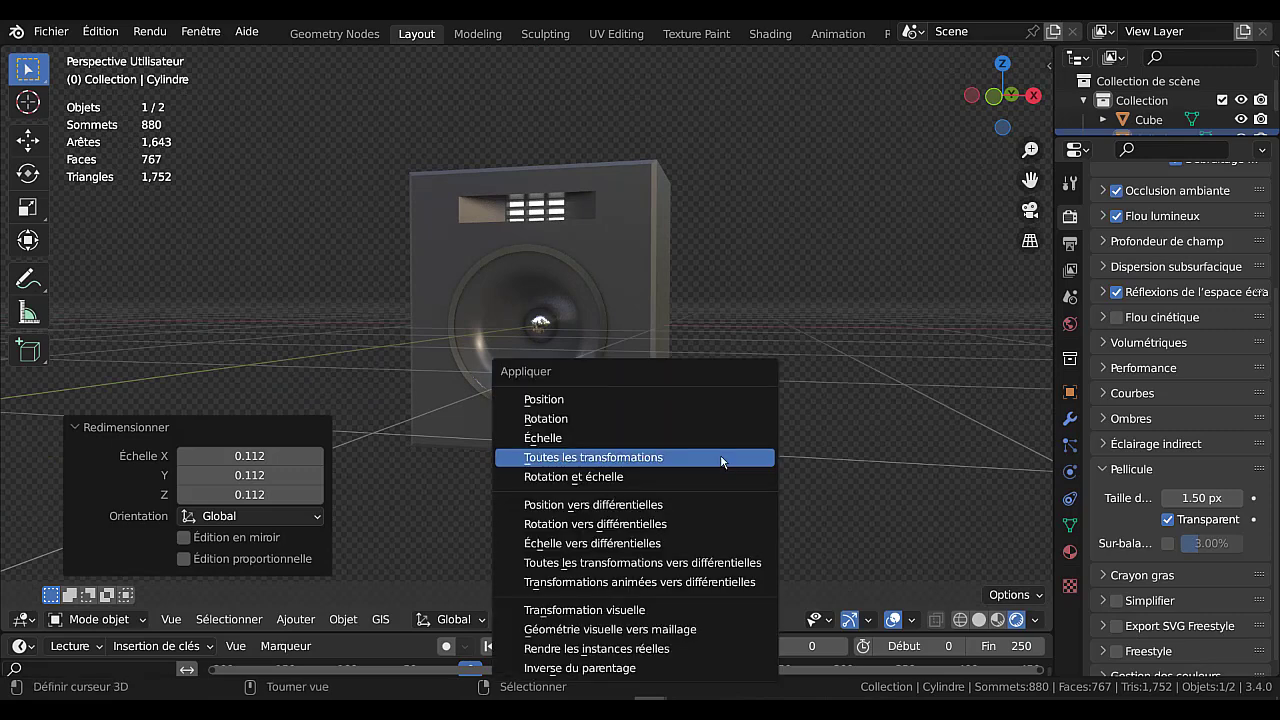
click(722, 462)
Move the cylinder about 0.053 m along Y, deeper into the cabinet's front.
middle_drag(623, 500, 580, 452)
scroll(634, 387, up, 6)
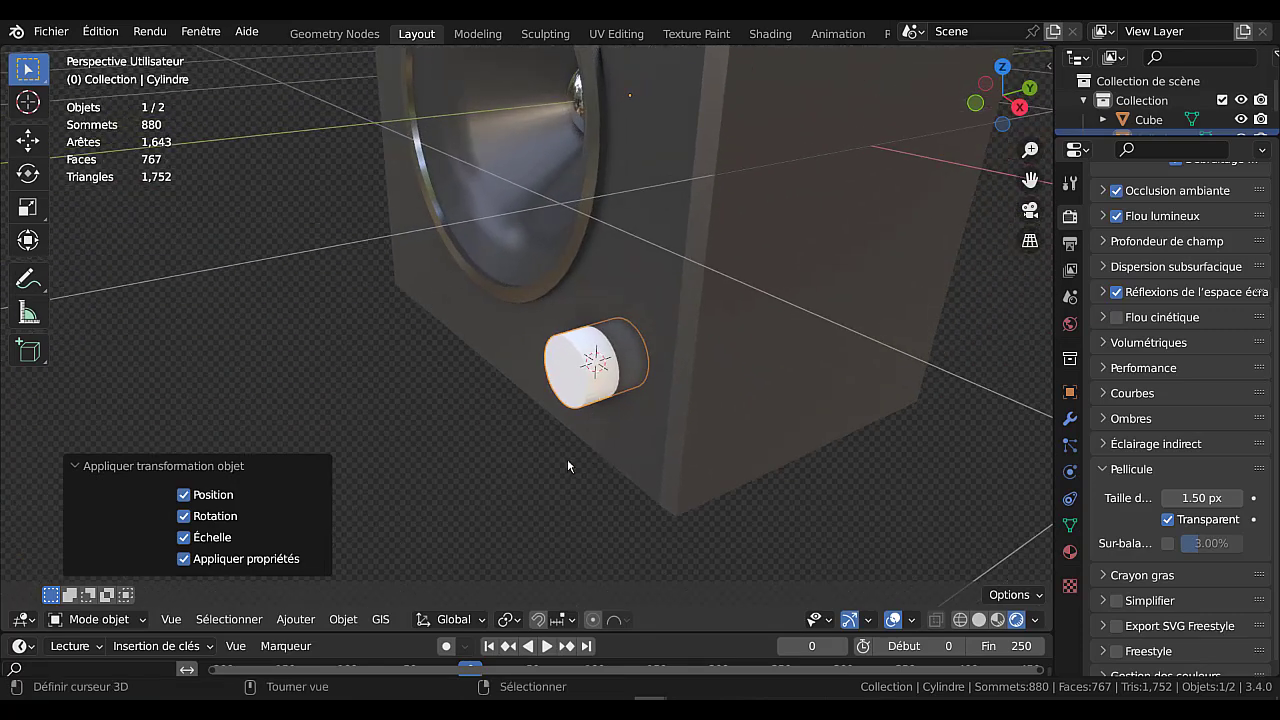
key(g)
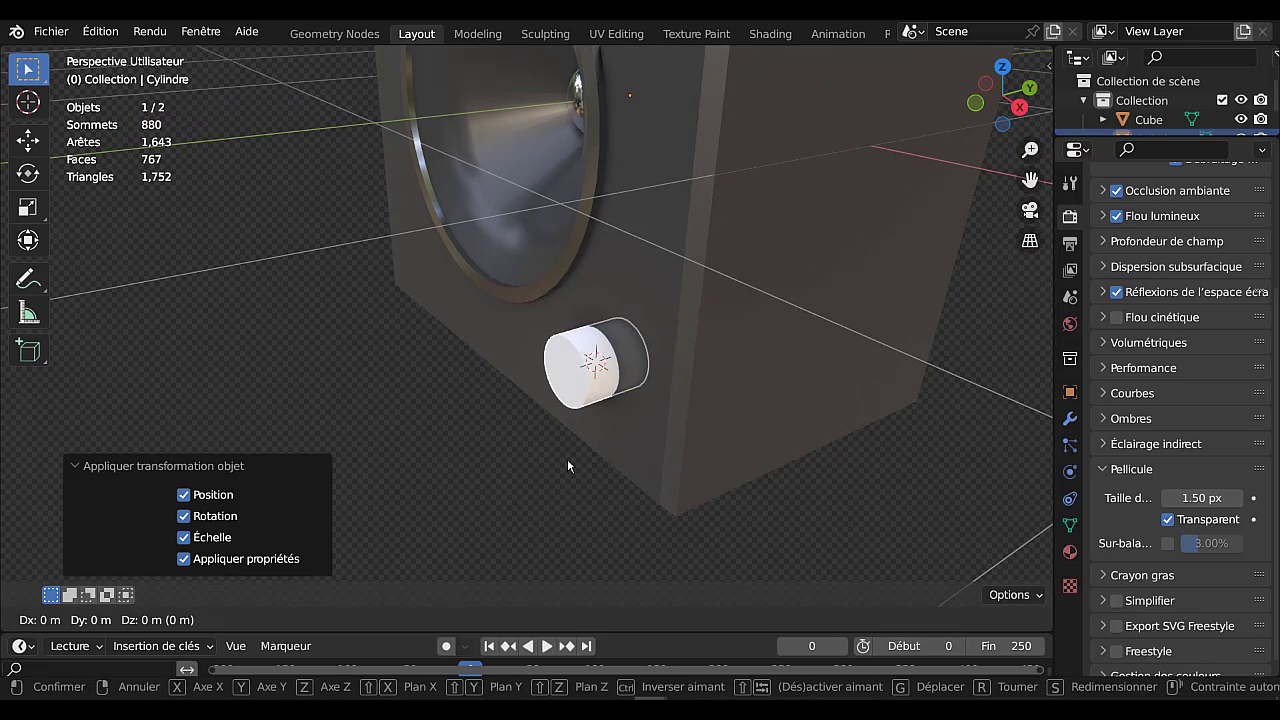
key(y)
click(578, 450)
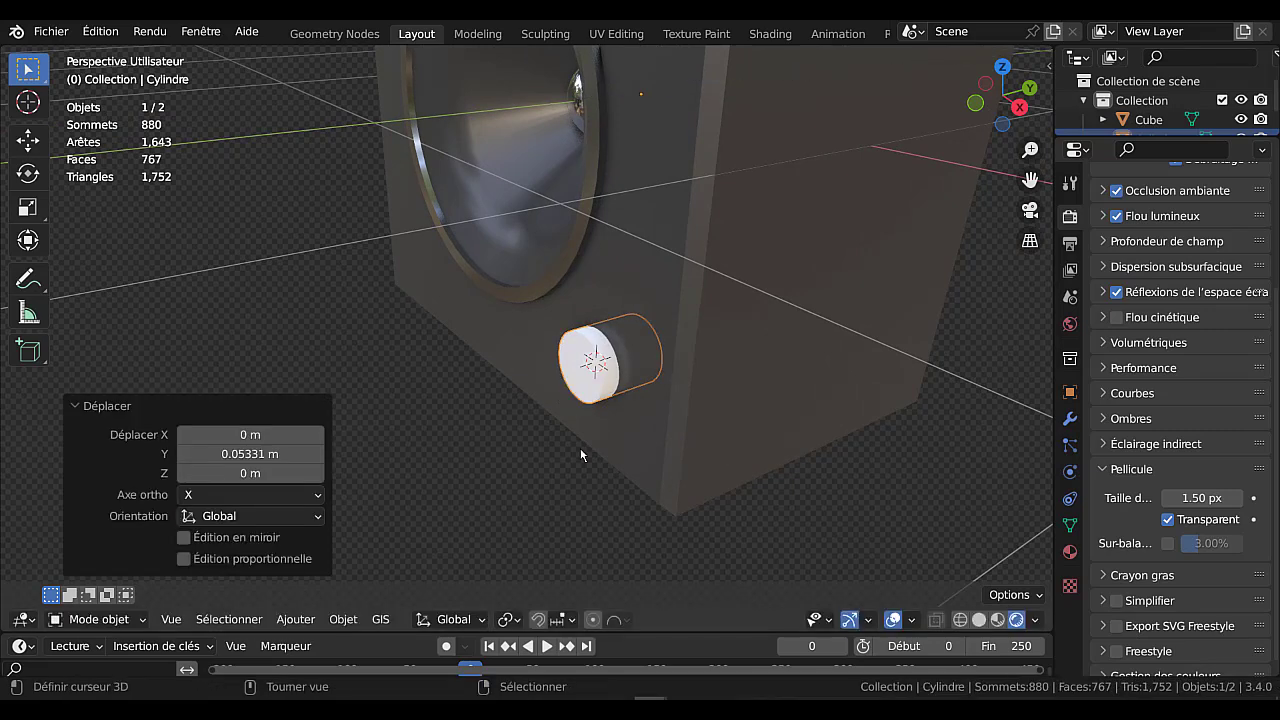
Bevel the rim of the cylinder's front face by about 0.019 m with 5 segments.
scroll(602, 430, up, 3)
key(Tab)
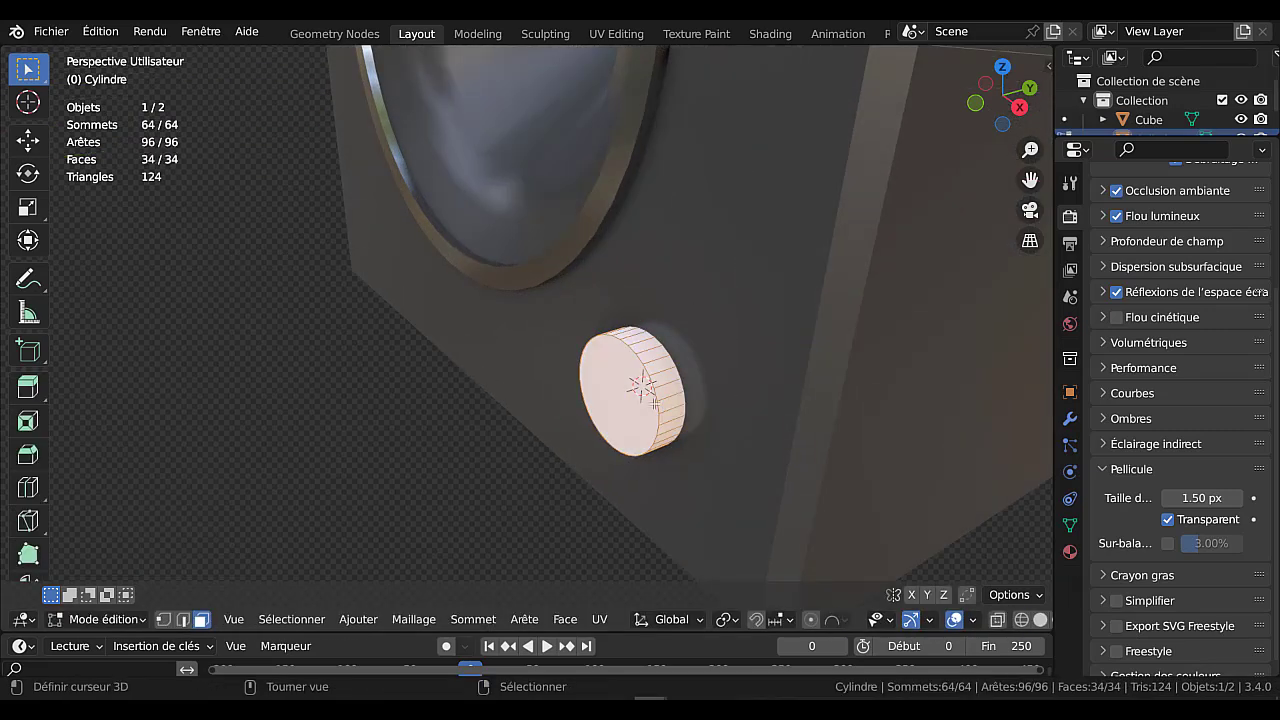
click(637, 403)
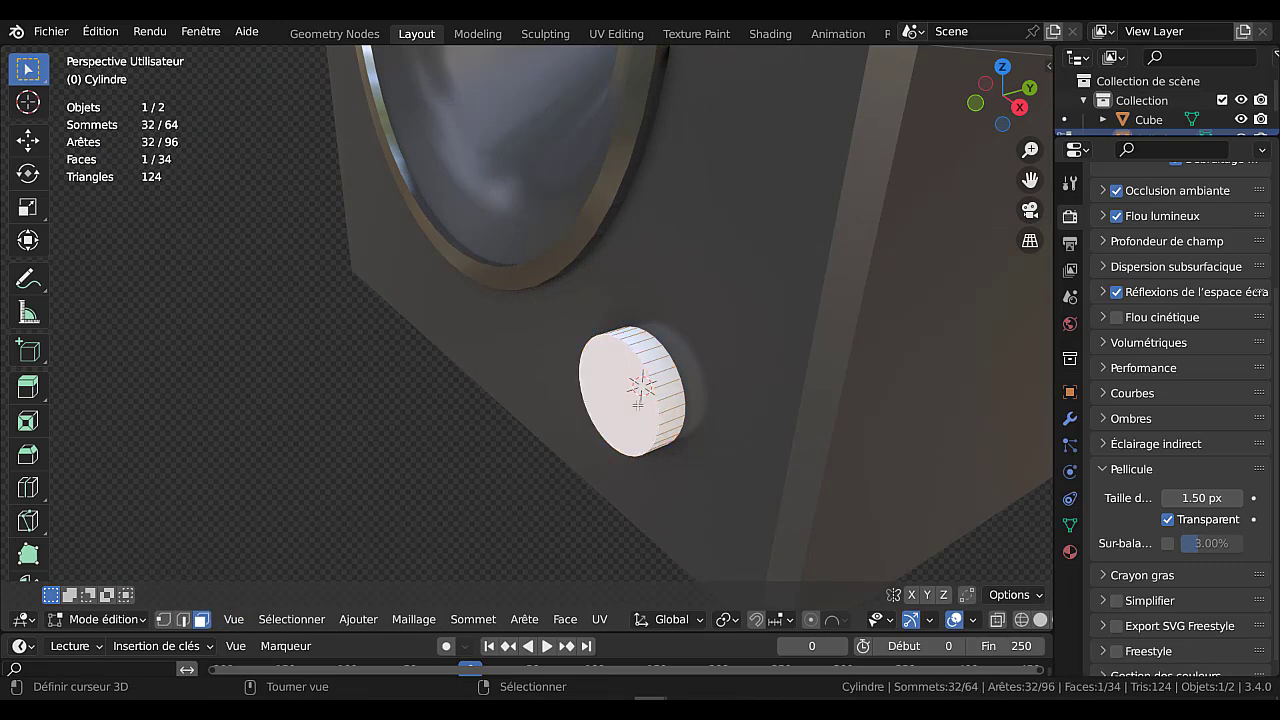
key(ctrl+b)
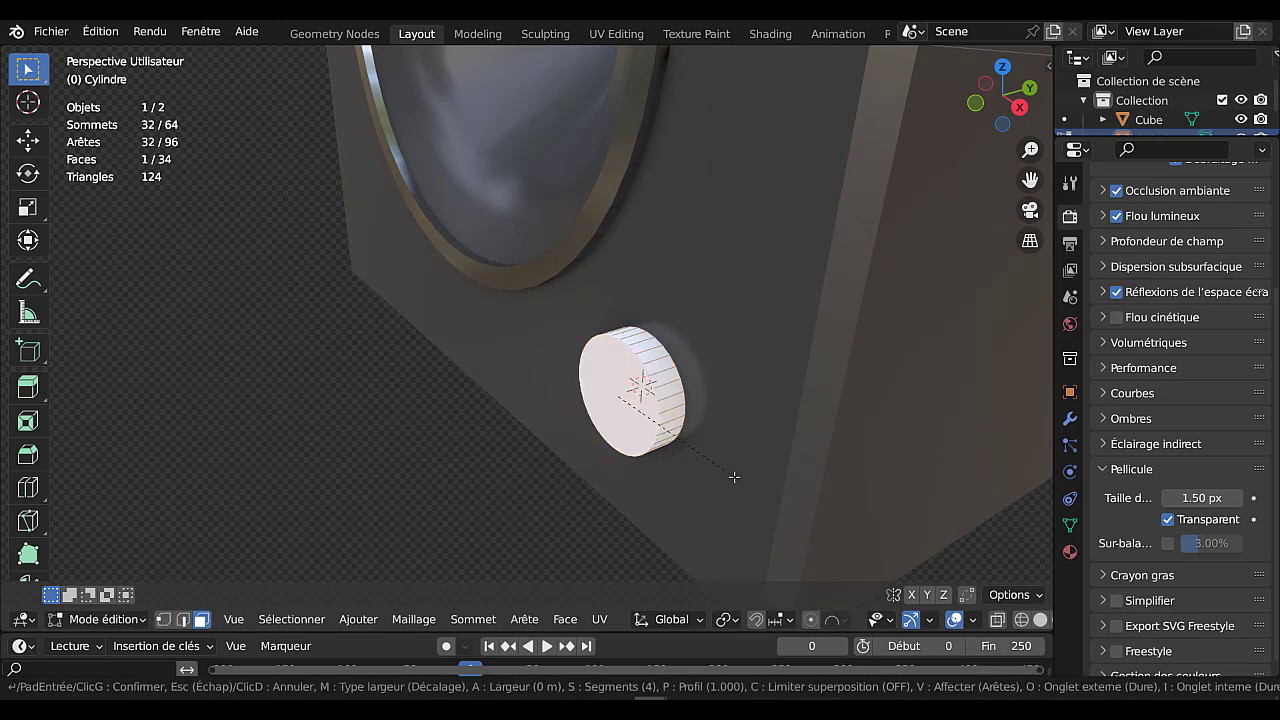
scroll(848, 487, up, 2)
scroll(845, 488, down, 2)
scroll(848, 485, up, 1)
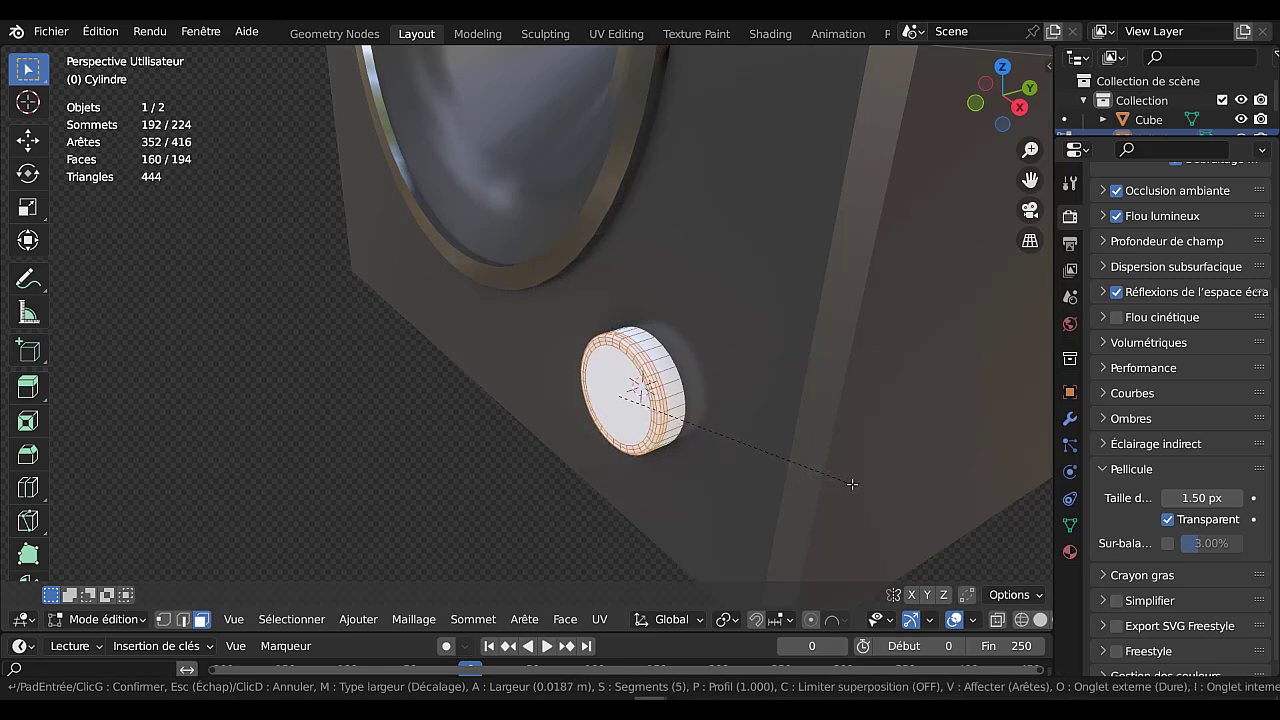
click(846, 486)
key(Tab)
mouse_move(707, 416)
middle_down()
mouse_move(719, 412)
mouse_move(698, 424)
mouse_move(729, 405)
middle_up()
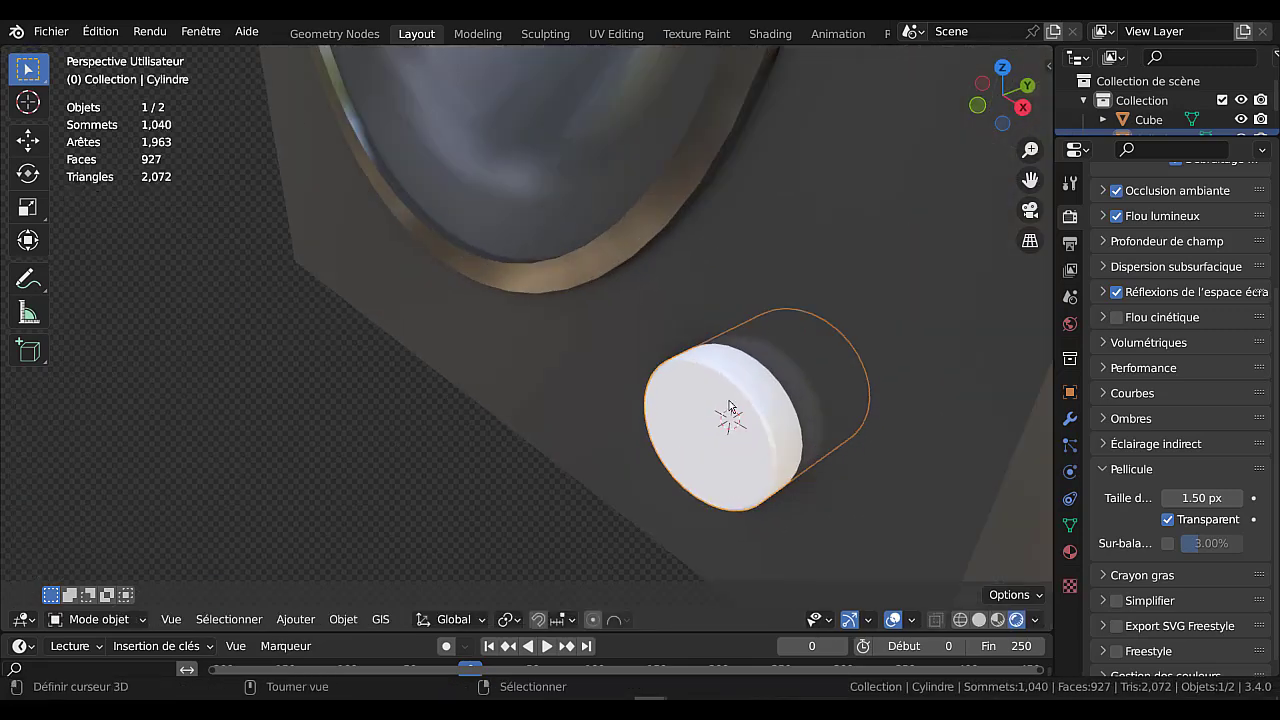
Apply smooth shading to all faces of the cylinder and inspect the knob in Object Mode.
key(Tab)
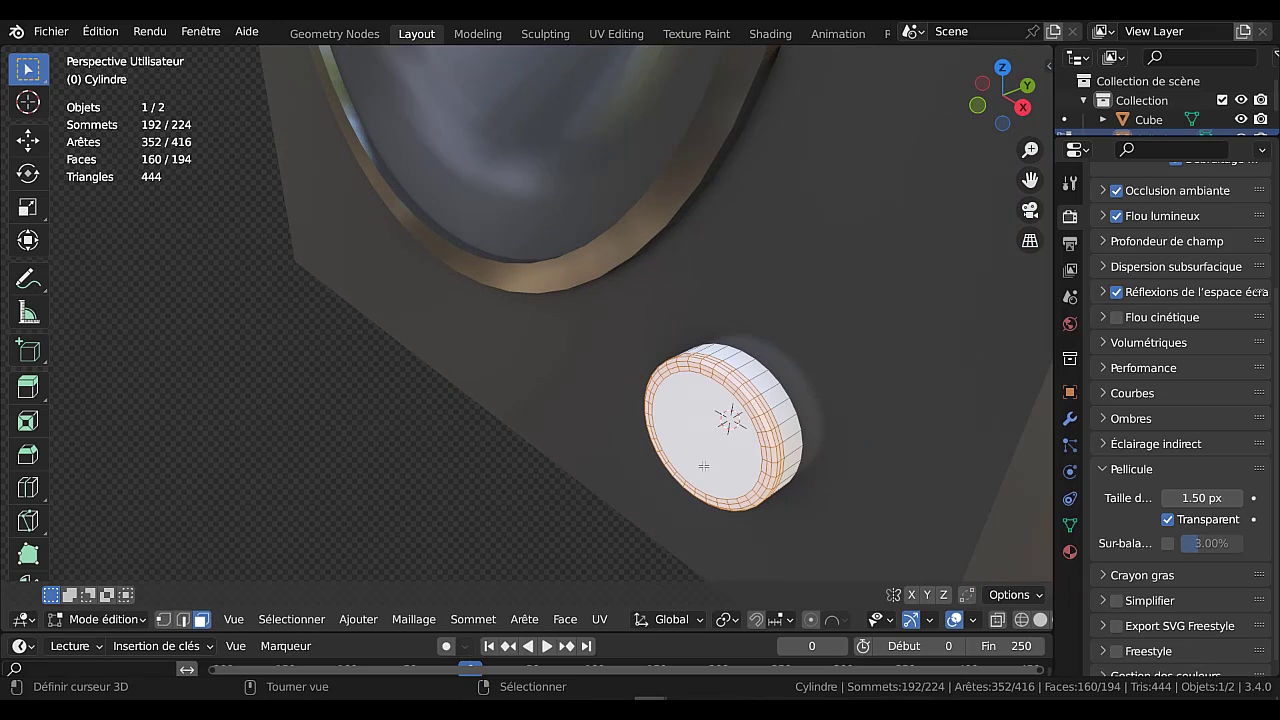
key(a)
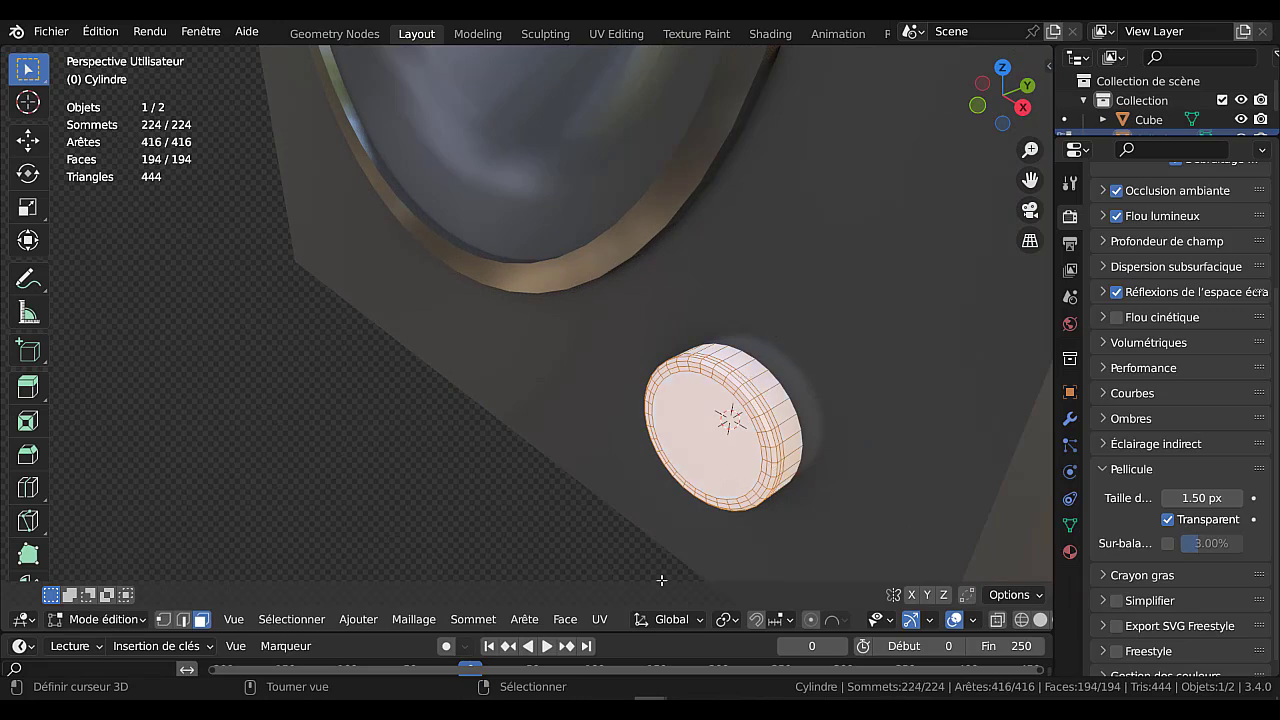
click(566, 619)
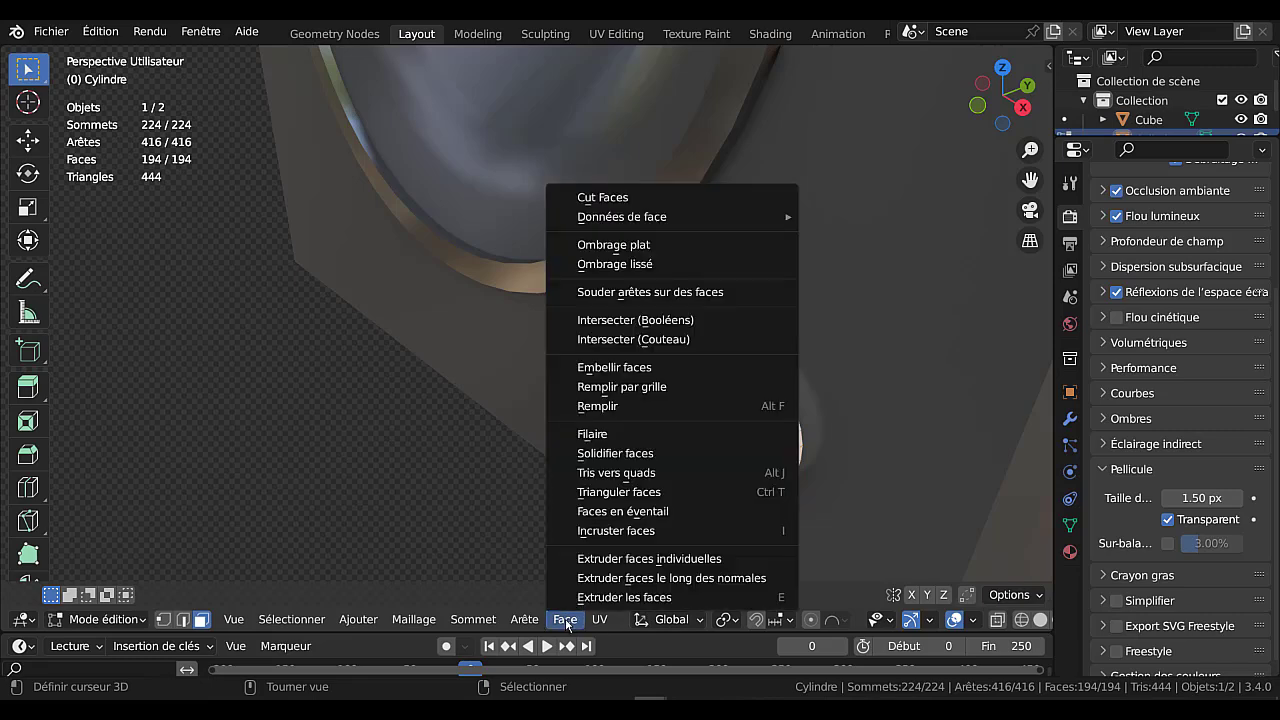
click(632, 264)
key(Tab)
middle_drag(735, 412, 736, 353)
key(Tab)
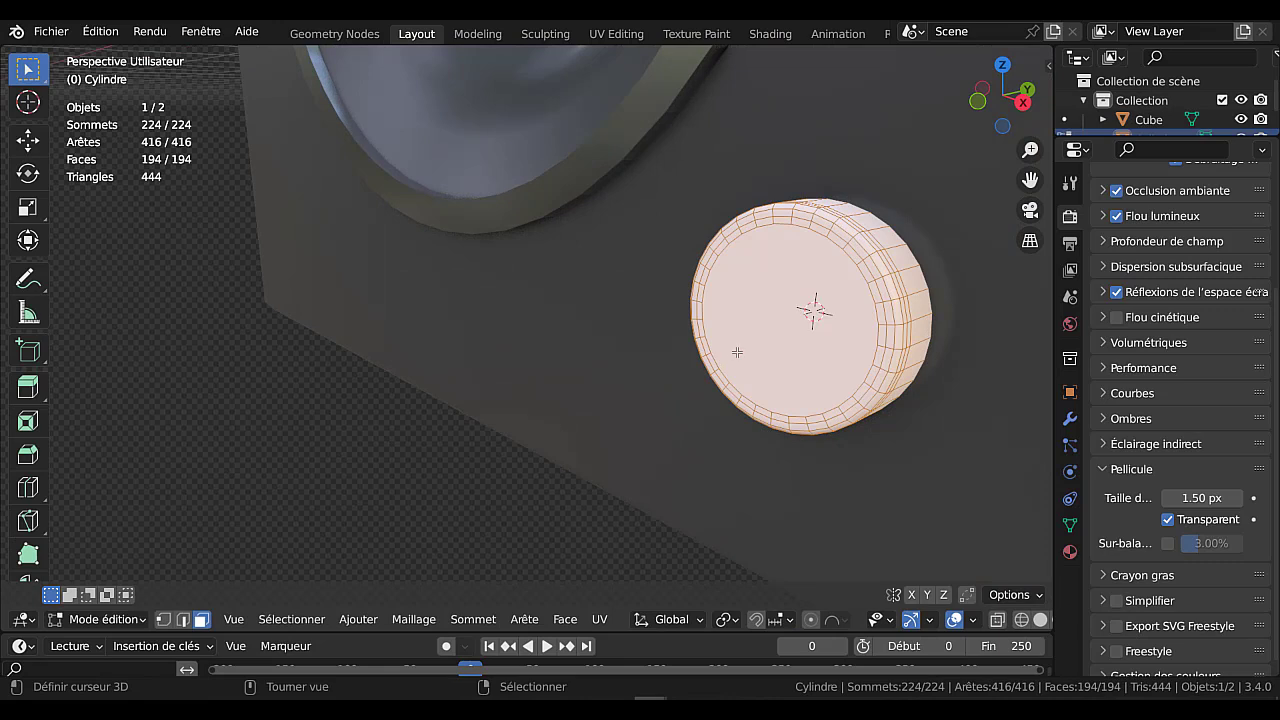
scroll(737, 352, down, 2)
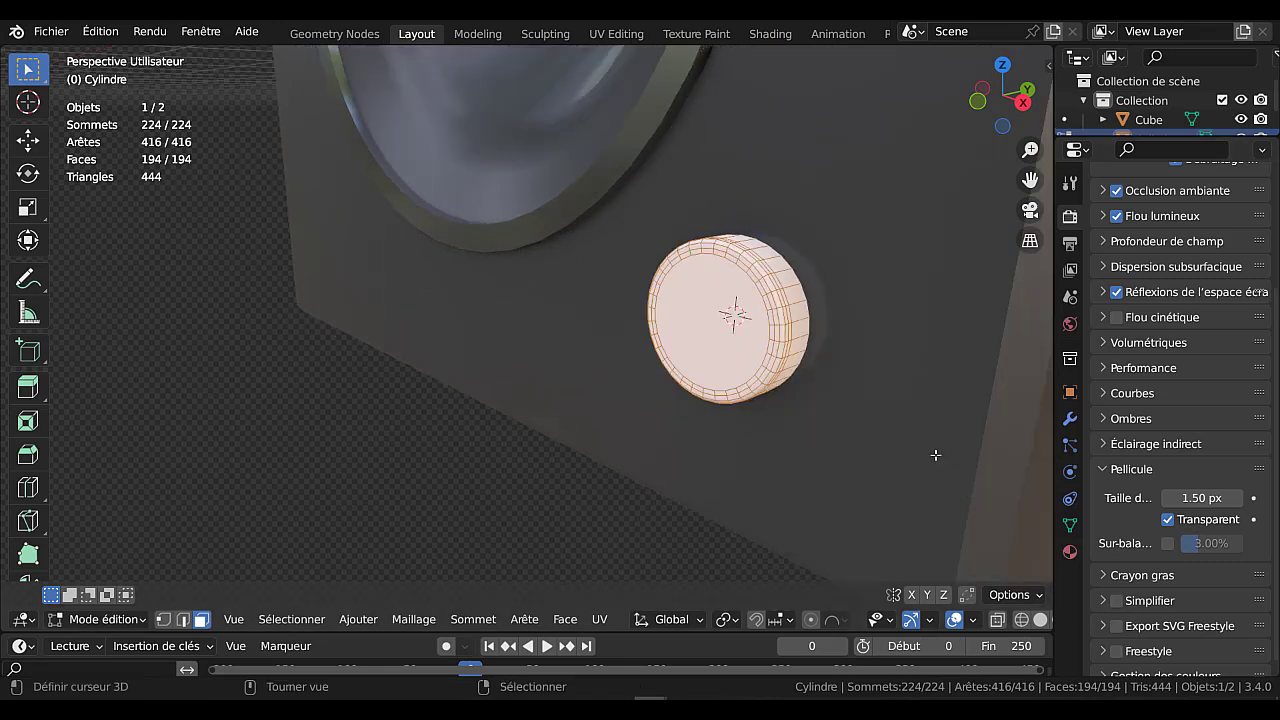
scroll(873, 342, down, 3)
middle_drag(873, 342, 771, 210)
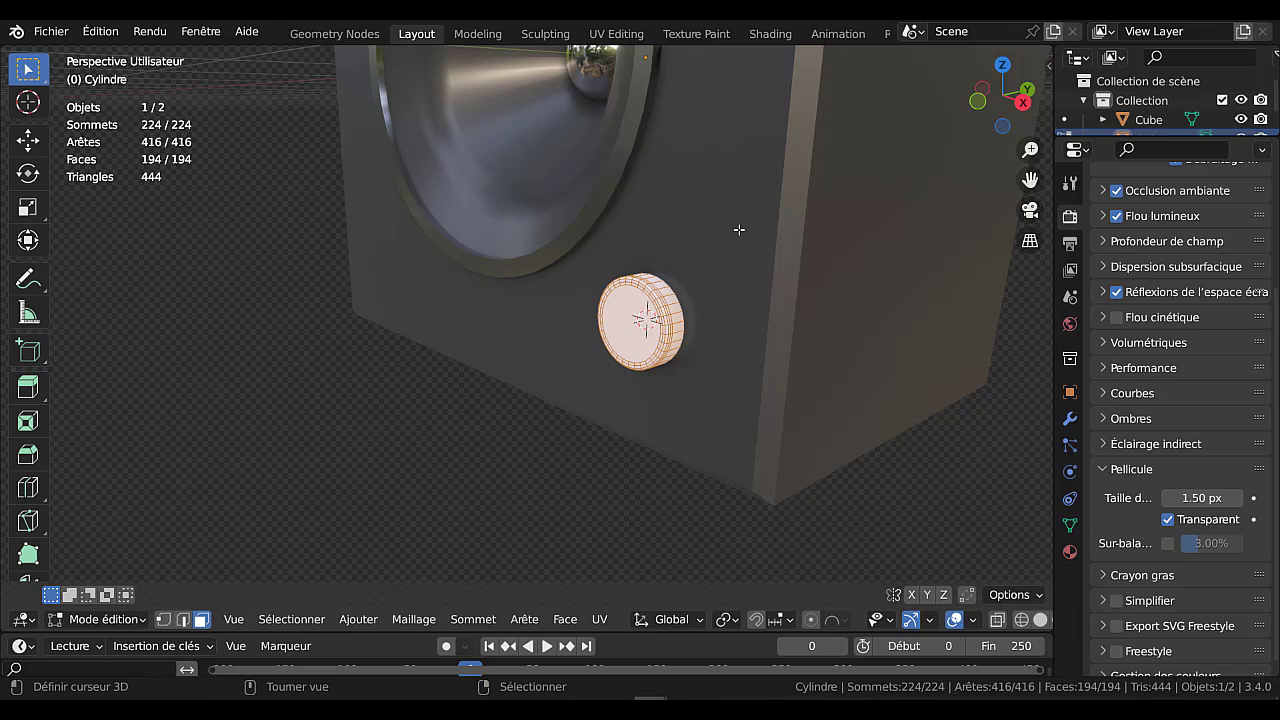
key(Tab)
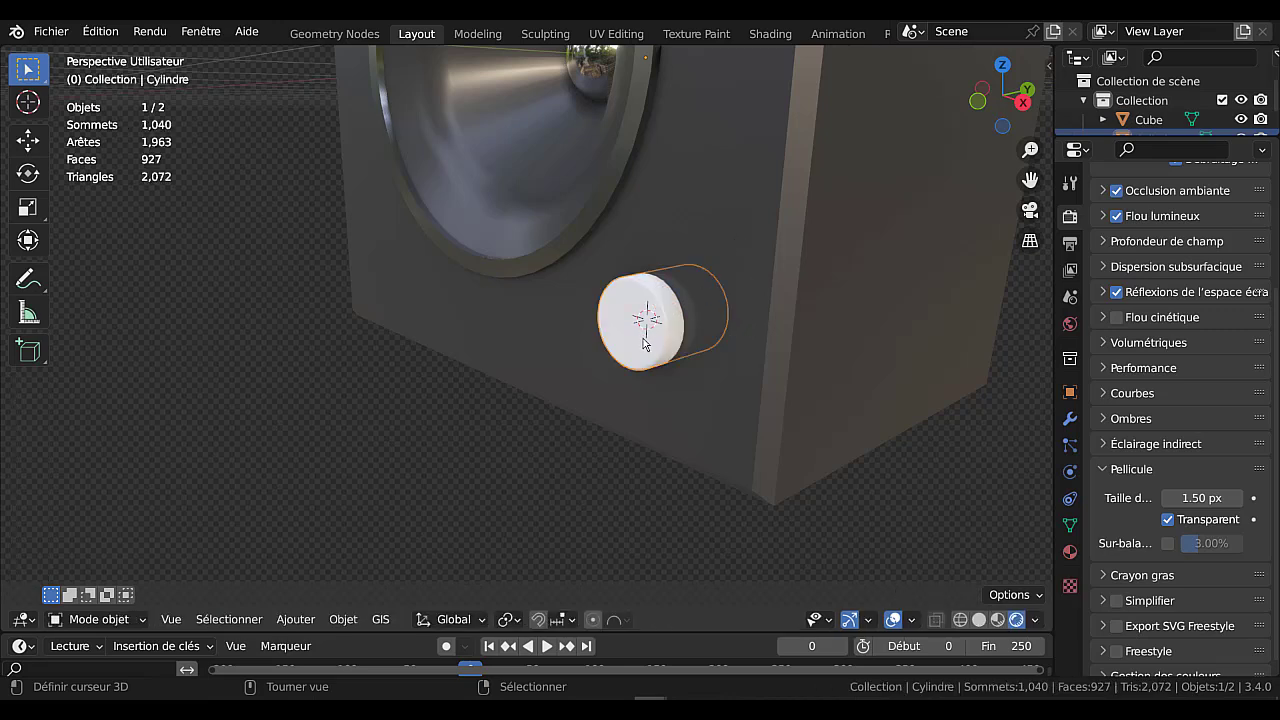
Inspect the knob cylinder and the speaker cabinet together in Edit Mode, checking where the knob passes through the front panel from inside.
shift+click(760, 223)
middle_drag(760, 232, 778, 279)
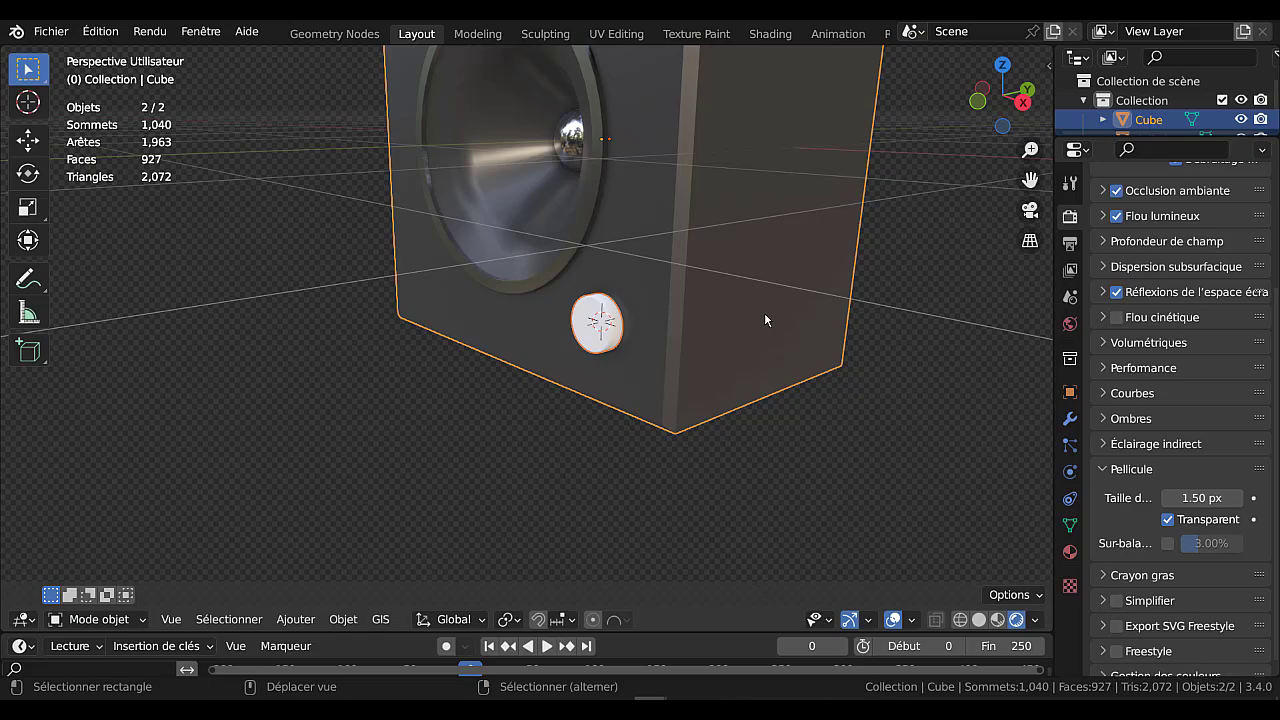
scroll(764, 320, up, 2)
middle_drag(764, 320, 595, 95)
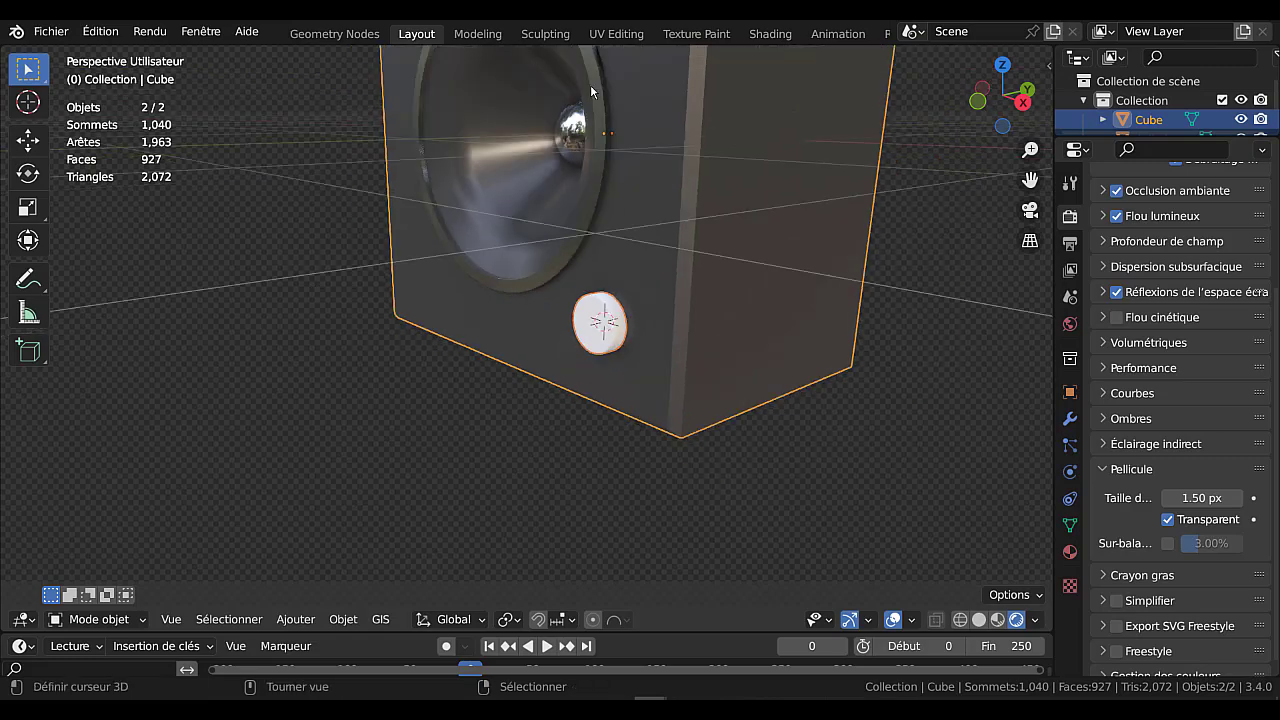
key(Tab)
middle_drag(674, 257, 880, 309)
scroll(524, 270, up, 5)
shift+middle_drag(783, 301, 830, 354)
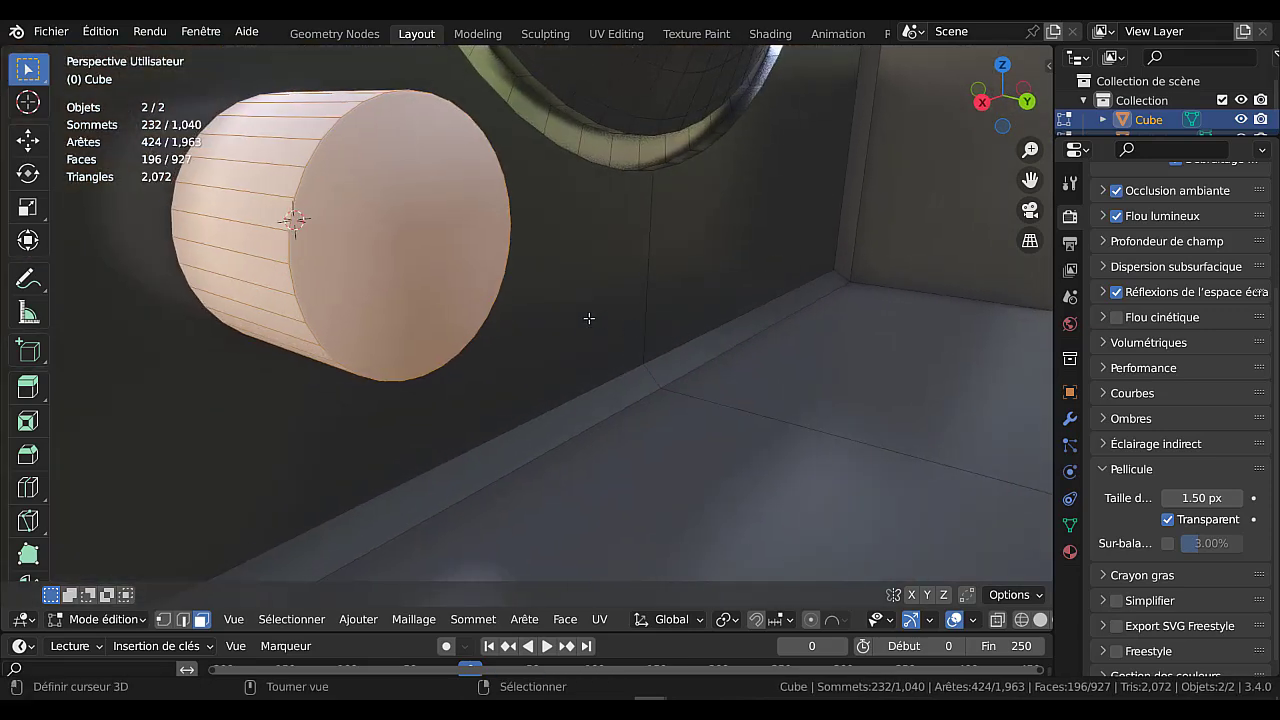
scroll(564, 310, down, 4)
middle_drag(554, 302, 797, 308)
shift+middle_drag(847, 279, 757, 354)
key(Tab)
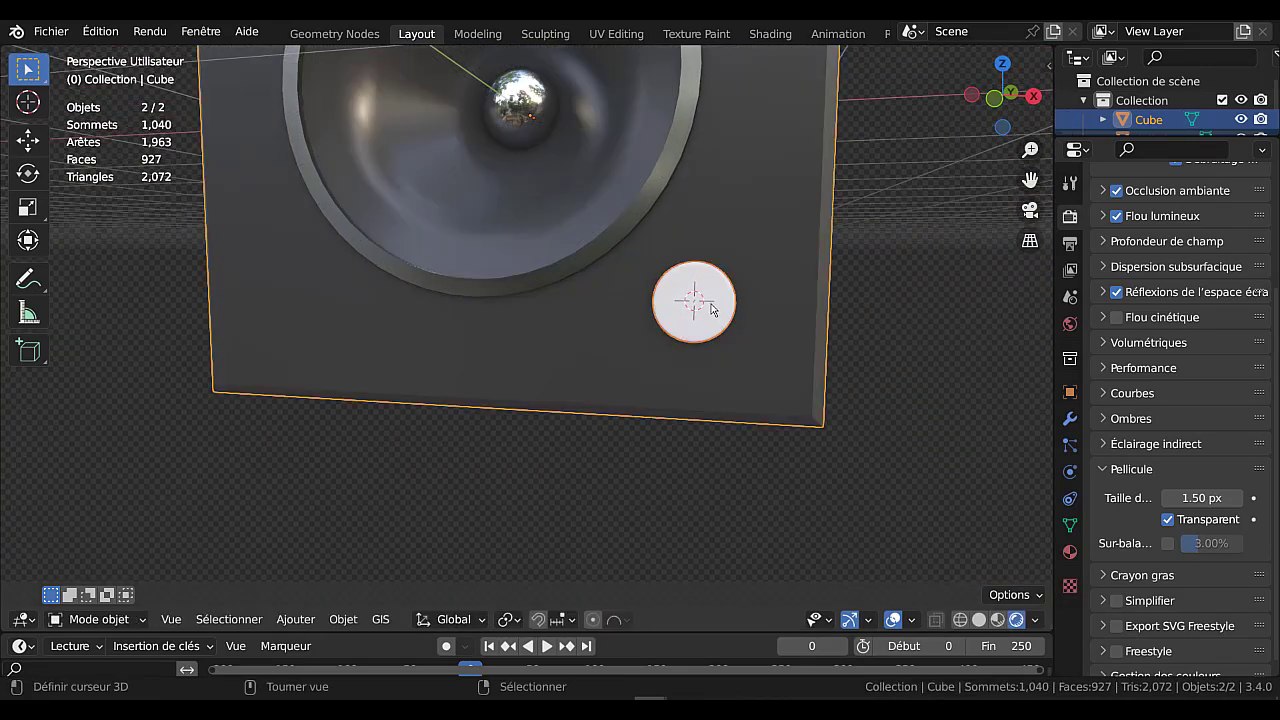
Merge the knob cylinder into the speaker cabinet with a Boolean union and open the combined mesh in Edit Mode.
click(721, 298)
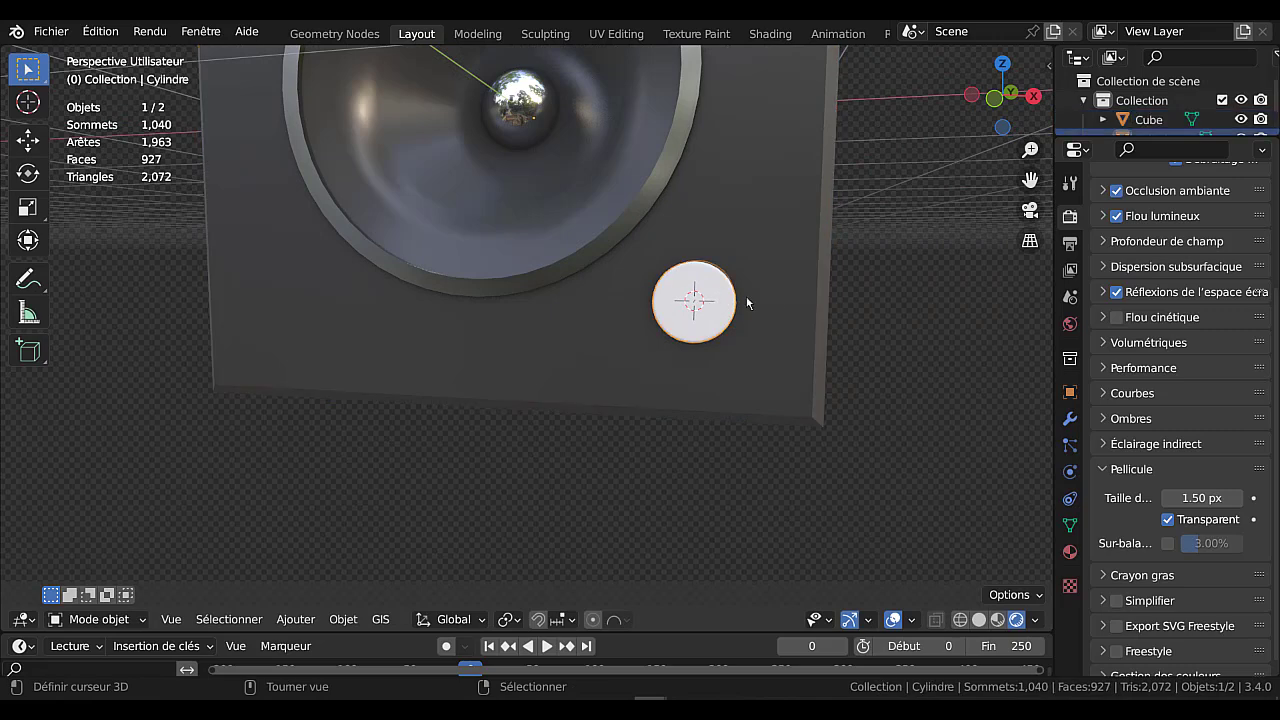
shift+click(777, 291)
middle_drag(905, 390, 825, 372)
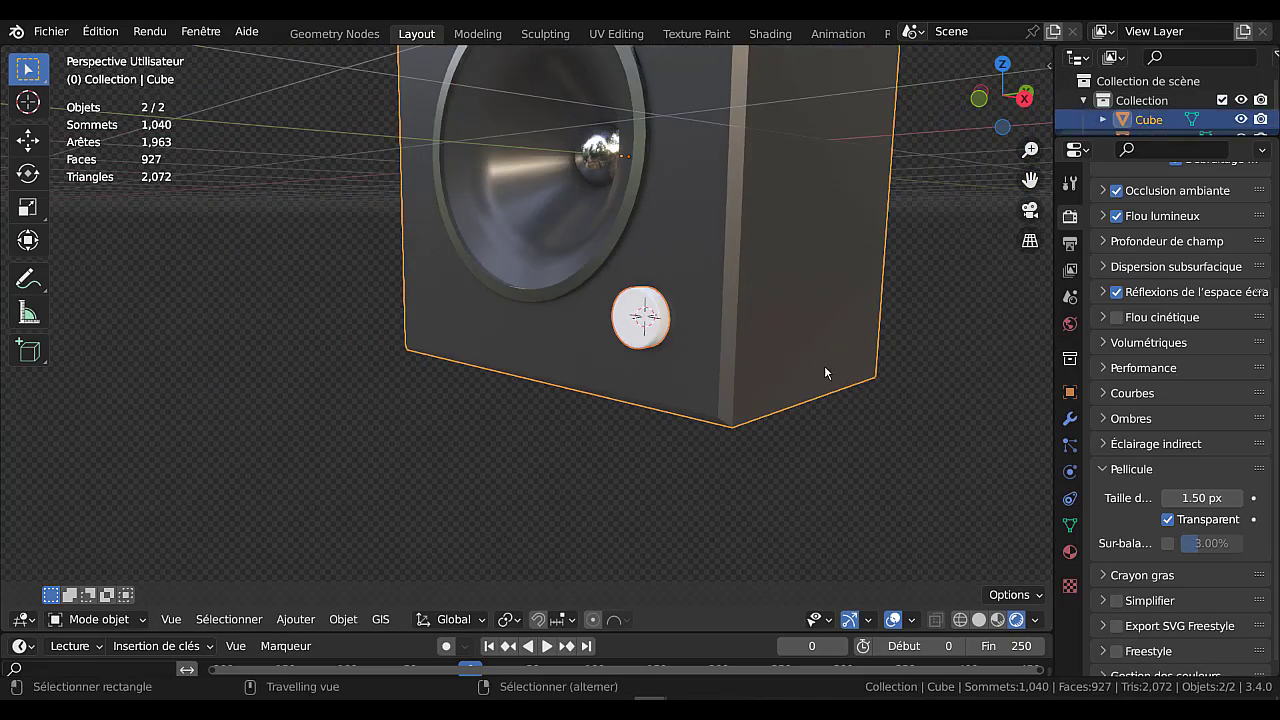
key(Tab)
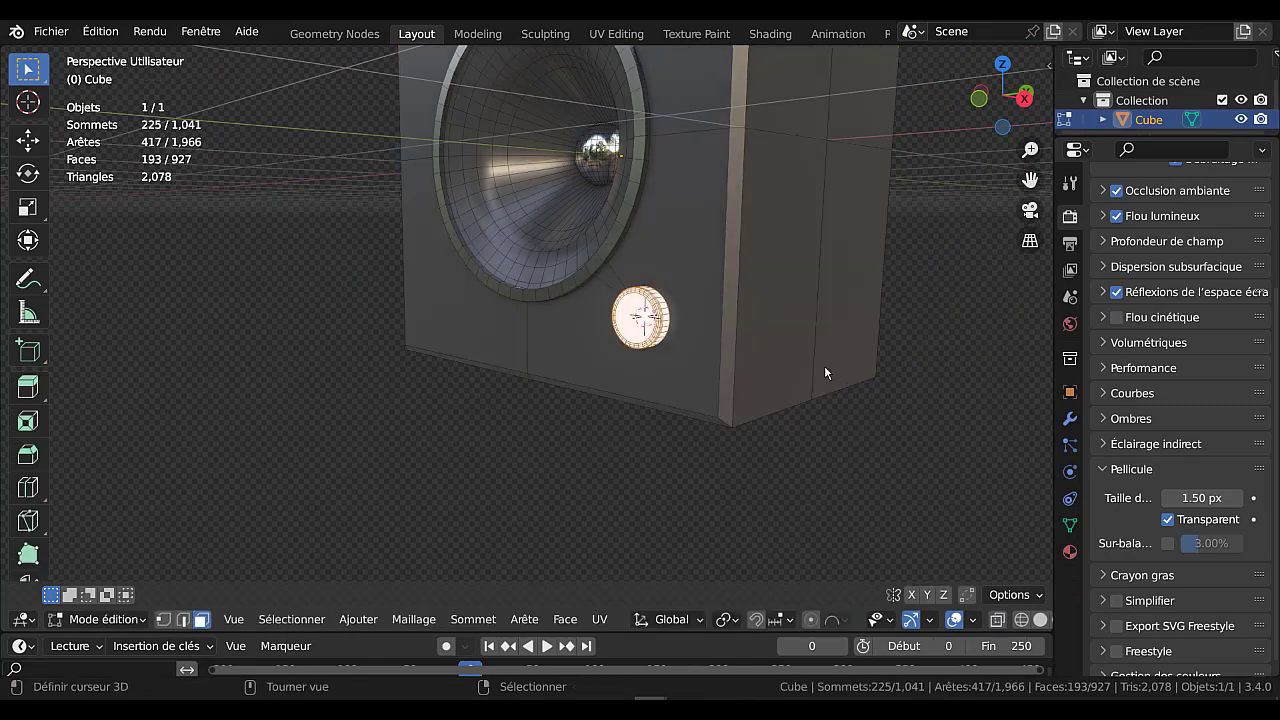
Check the merged knob's geometry and add the cabinet's front face around it to the selected knob faces.
middle_drag(659, 332, 703, 316)
scroll(549, 328, up, 9)
scroll(526, 320, up, 3)
scroll(526, 320, down, 5)
scroll(754, 326, down, 4)
key(Tab)
key(Tab)
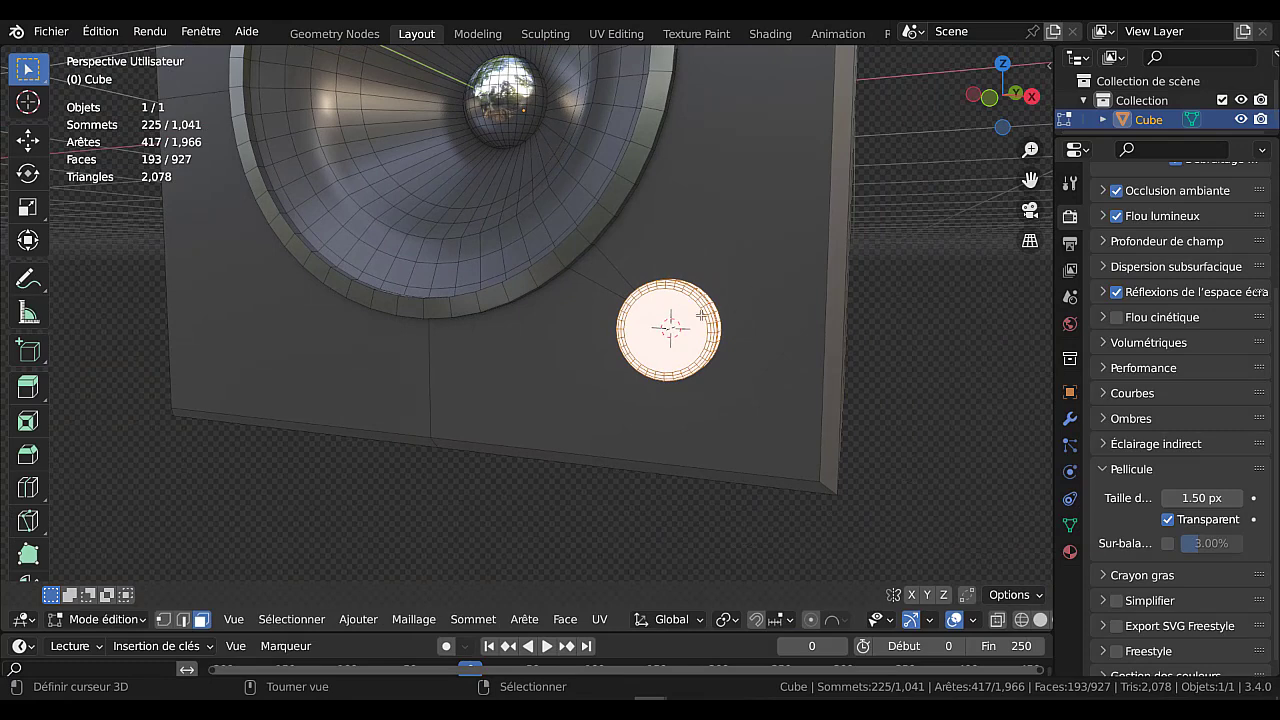
shift+click(781, 291)
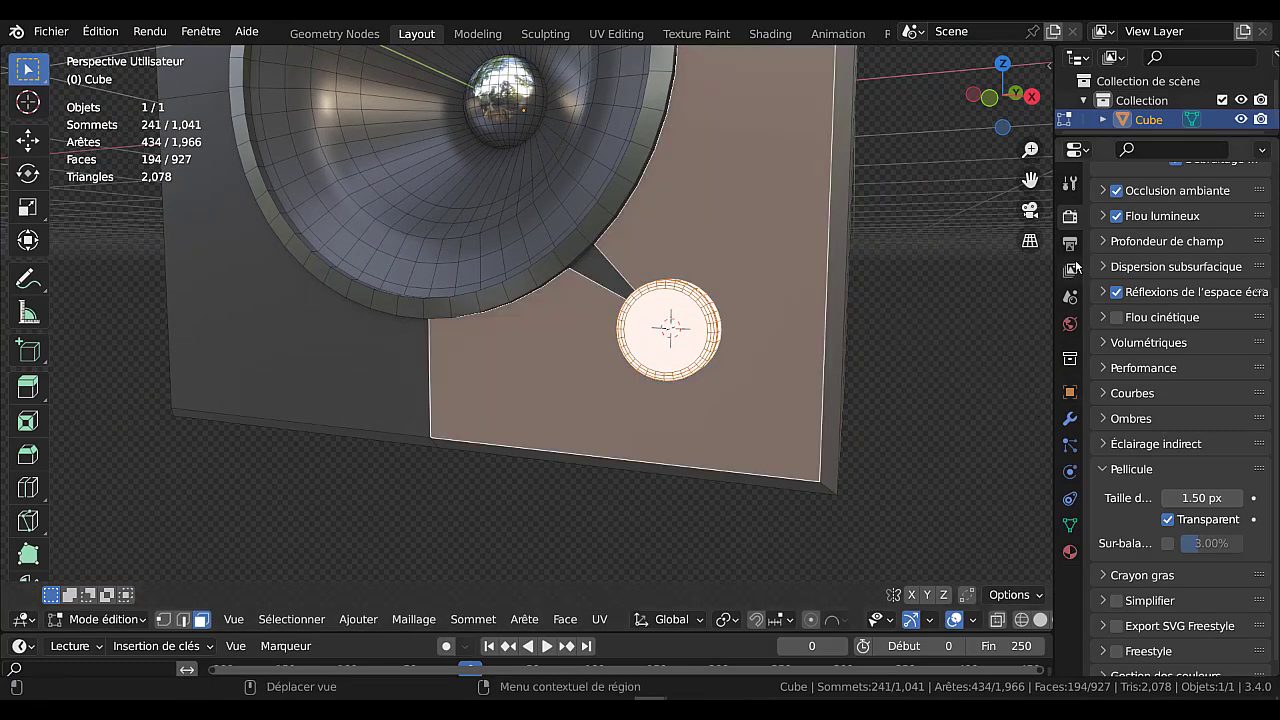
Assign the material Matériau to the selected button and front-panel faces, and return to Object Mode.
drag(1053, 290, 937, 292)
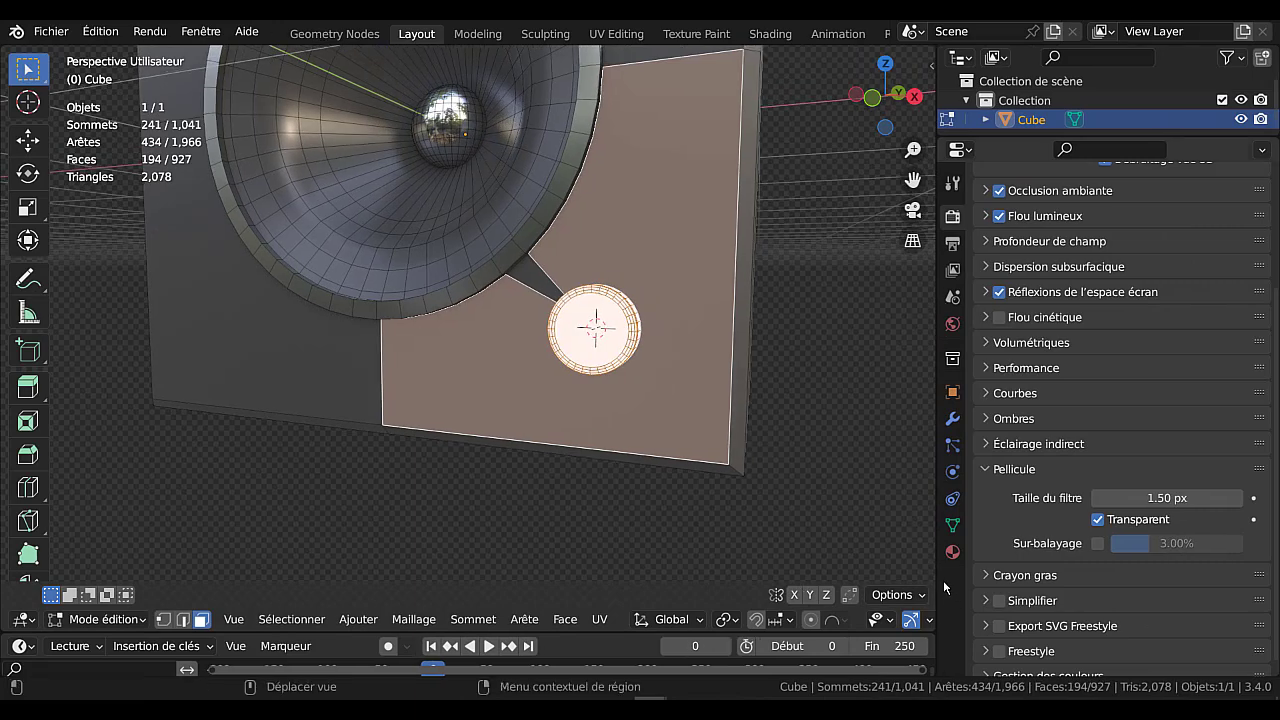
click(952, 551)
scroll(1056, 488, up, 3)
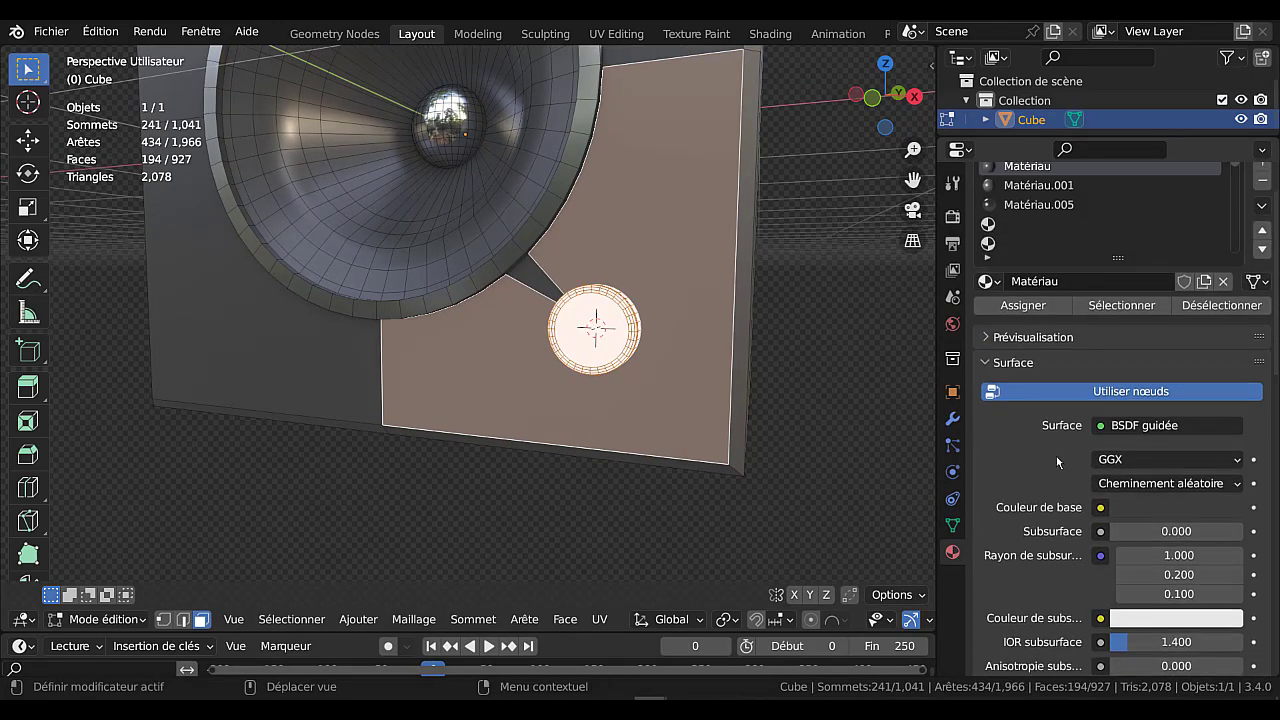
click(1018, 305)
key(Tab)
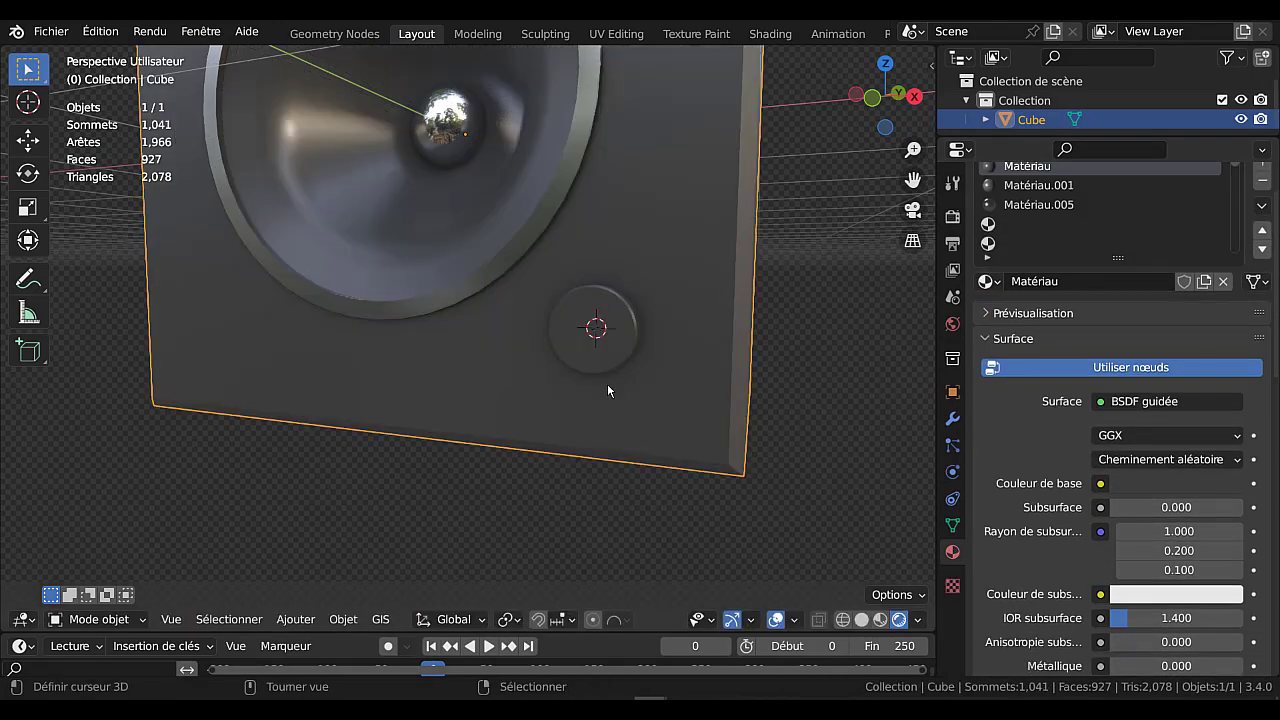
In Edit Mode, select only the round button's front face and scale it down to about 0.545.
scroll(630, 318, down, 4)
mouse_move(615, 326)
middle_down()
mouse_move(660, 342)
mouse_move(668, 251)
mouse_move(618, 339)
mouse_move(663, 338)
mouse_move(636, 340)
middle_up()
key(Tab)
scroll(588, 402, up, 2)
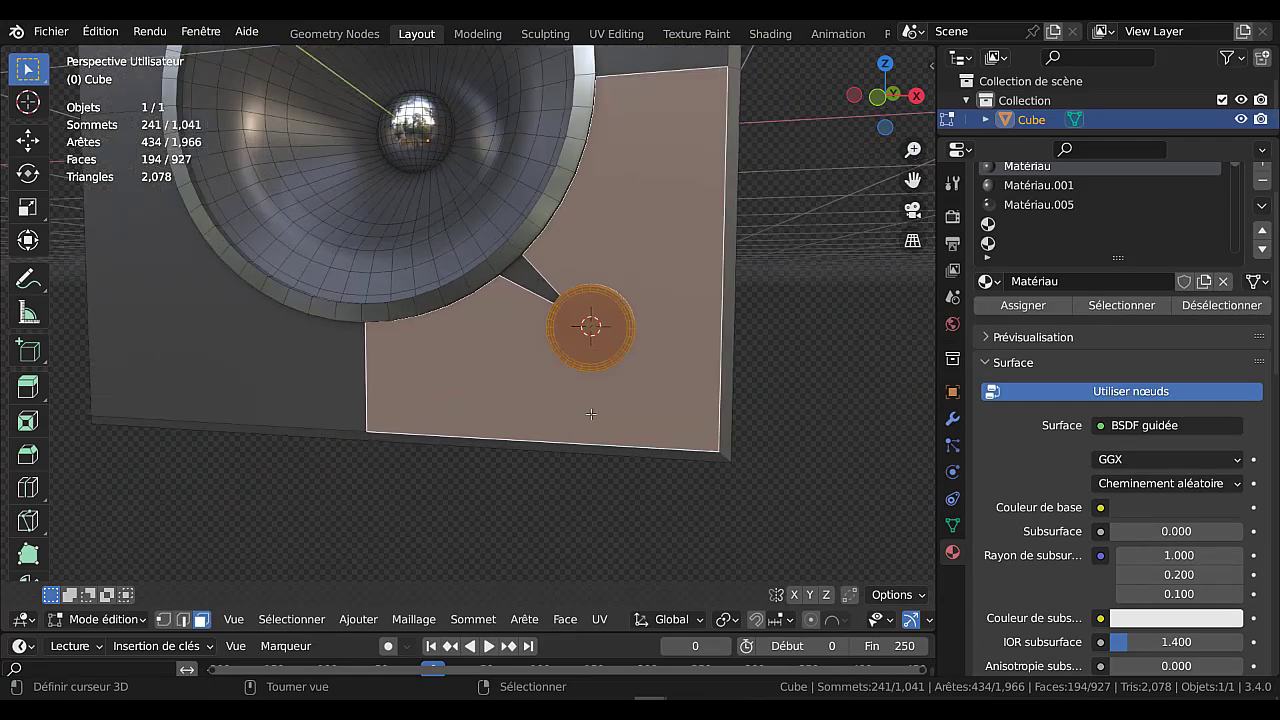
right_click(593, 330)
middle_drag(624, 357, 551, 348)
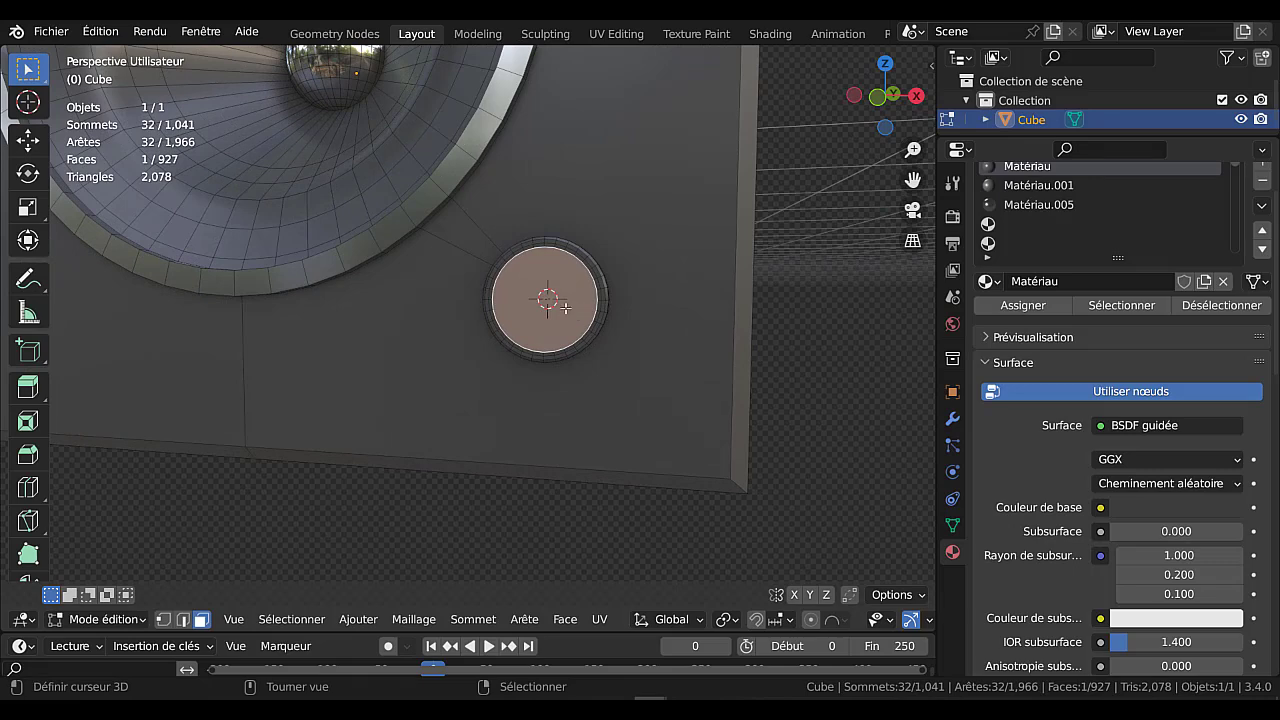
middle_drag(637, 389, 631, 417)
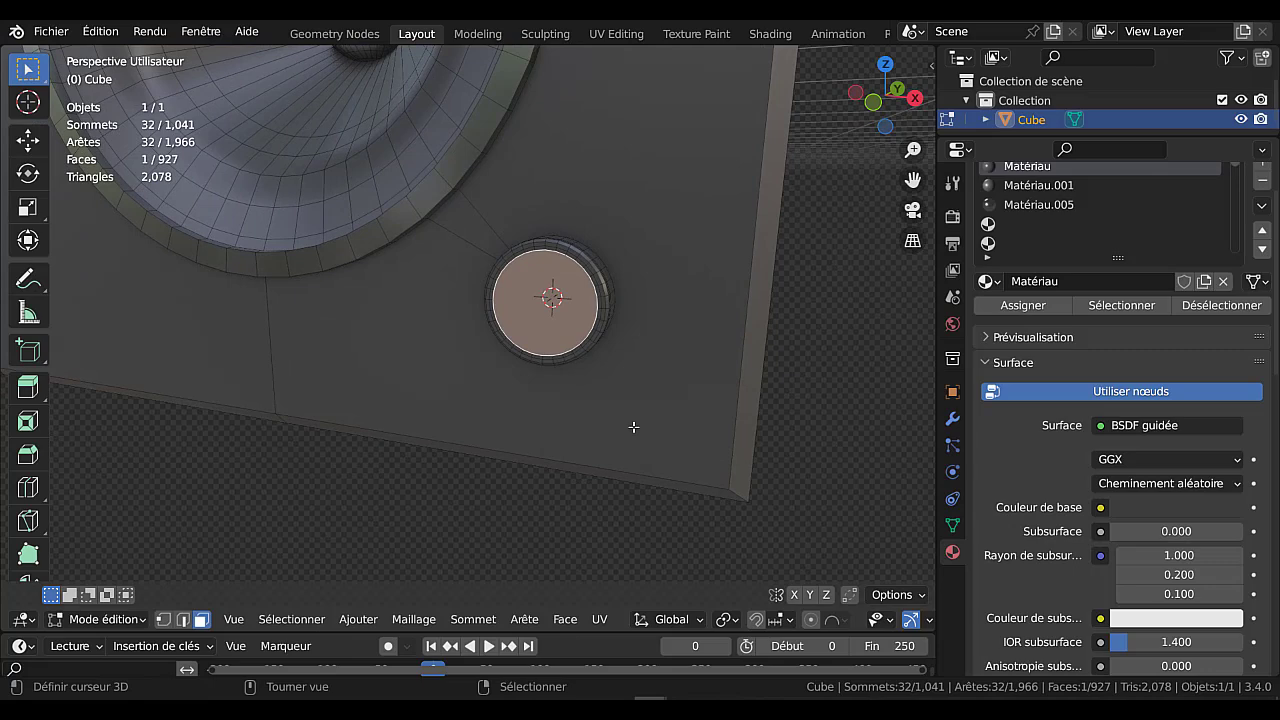
key(s)
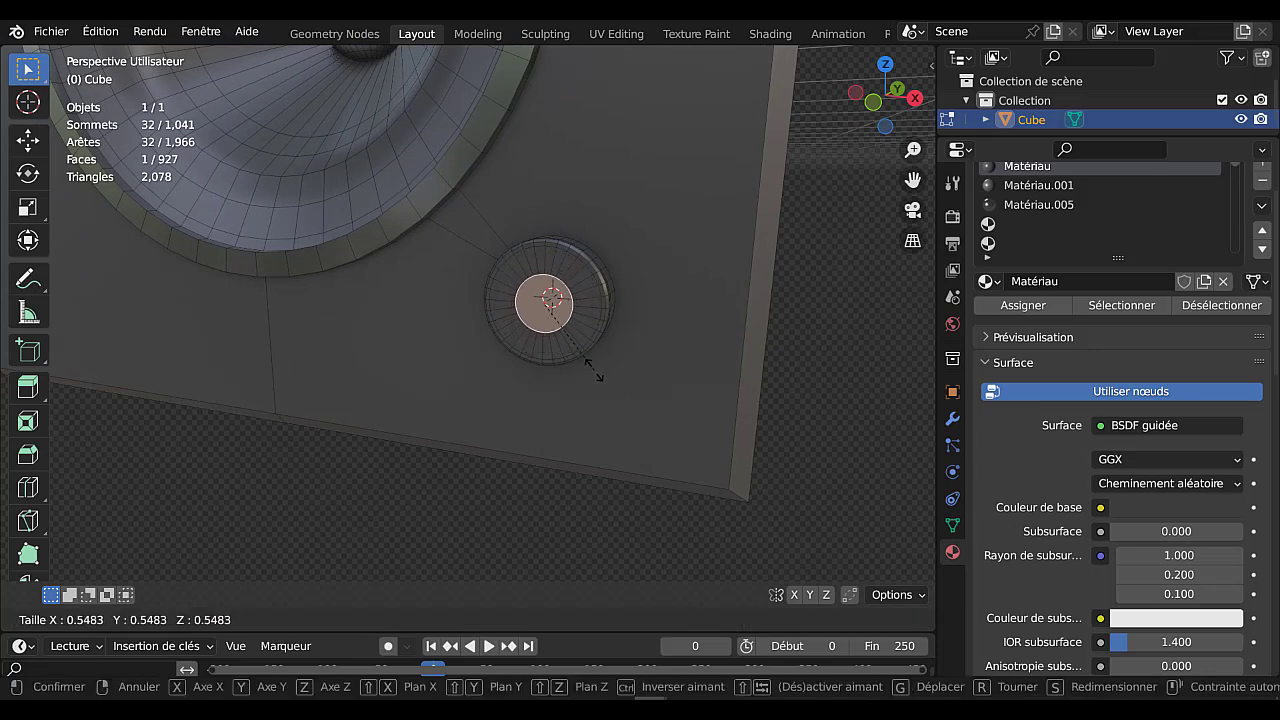
click(594, 370)
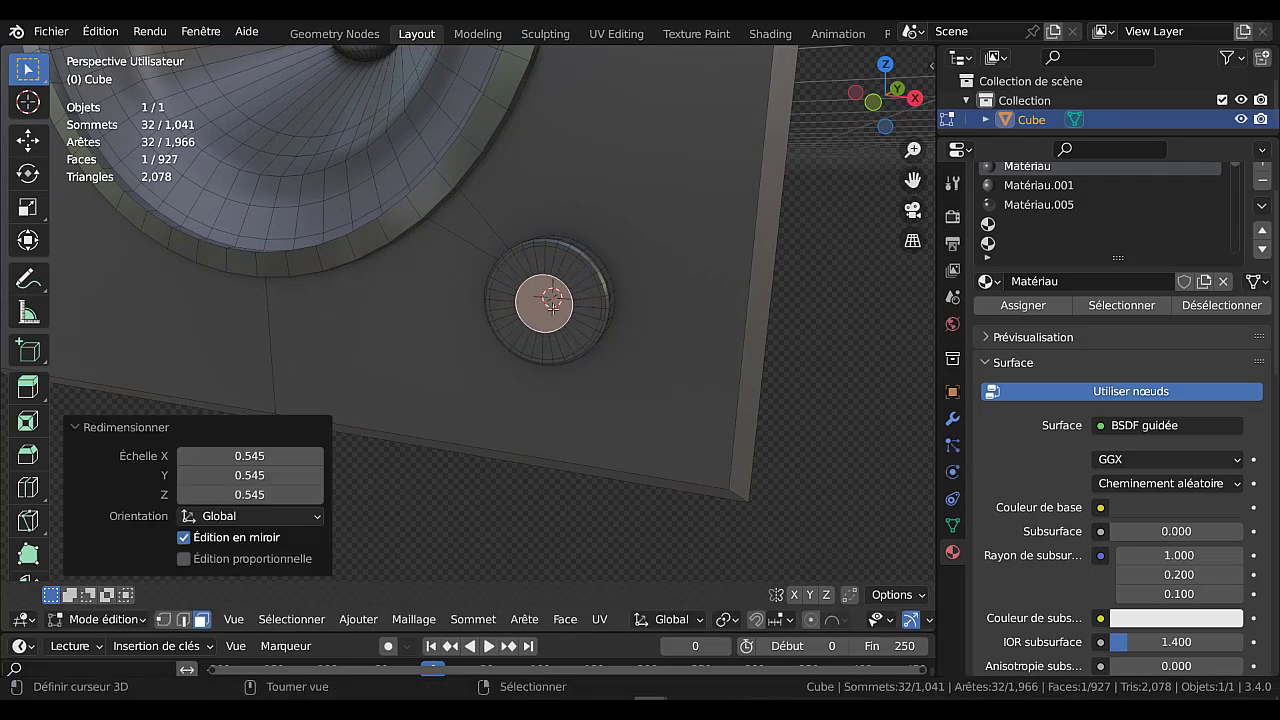
Select the ring of faces around the button's centre and add a new material in its own slot.
alt+click(585, 282)
mouse_move(580, 317)
middle_down()
mouse_move(505, 349)
mouse_move(574, 338)
middle_up()
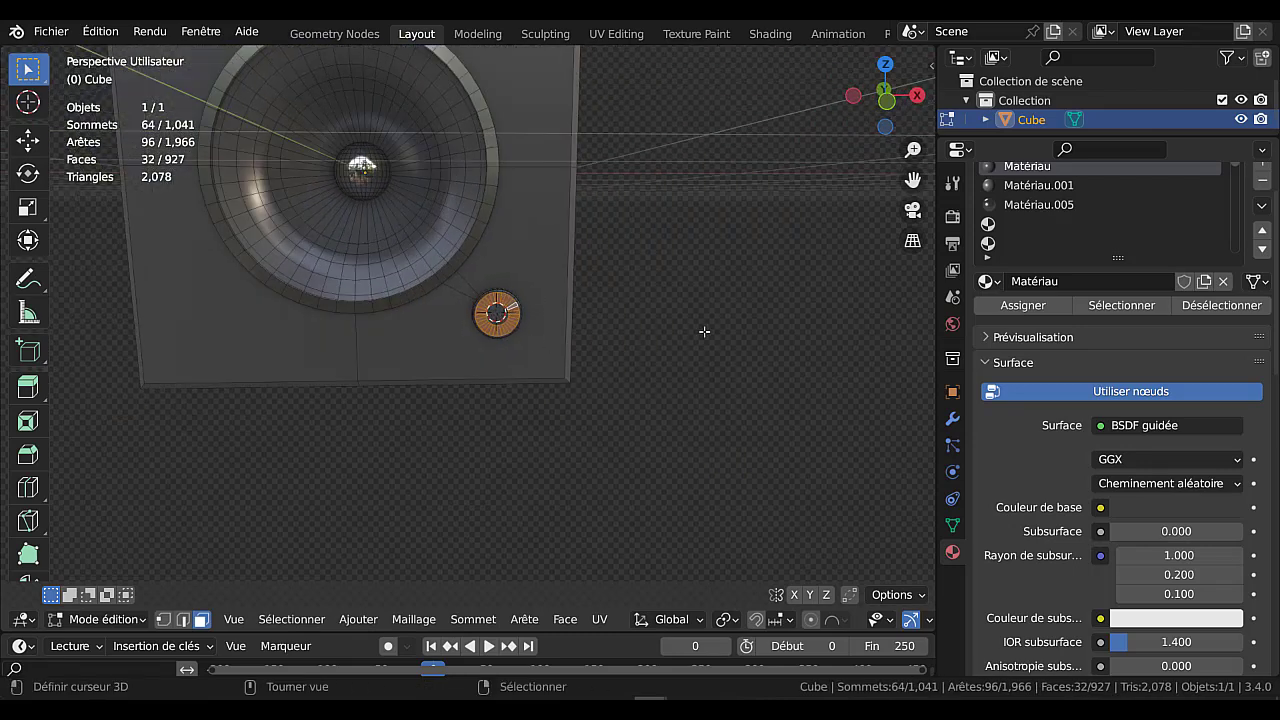
middle_drag(705, 340, 779, 424)
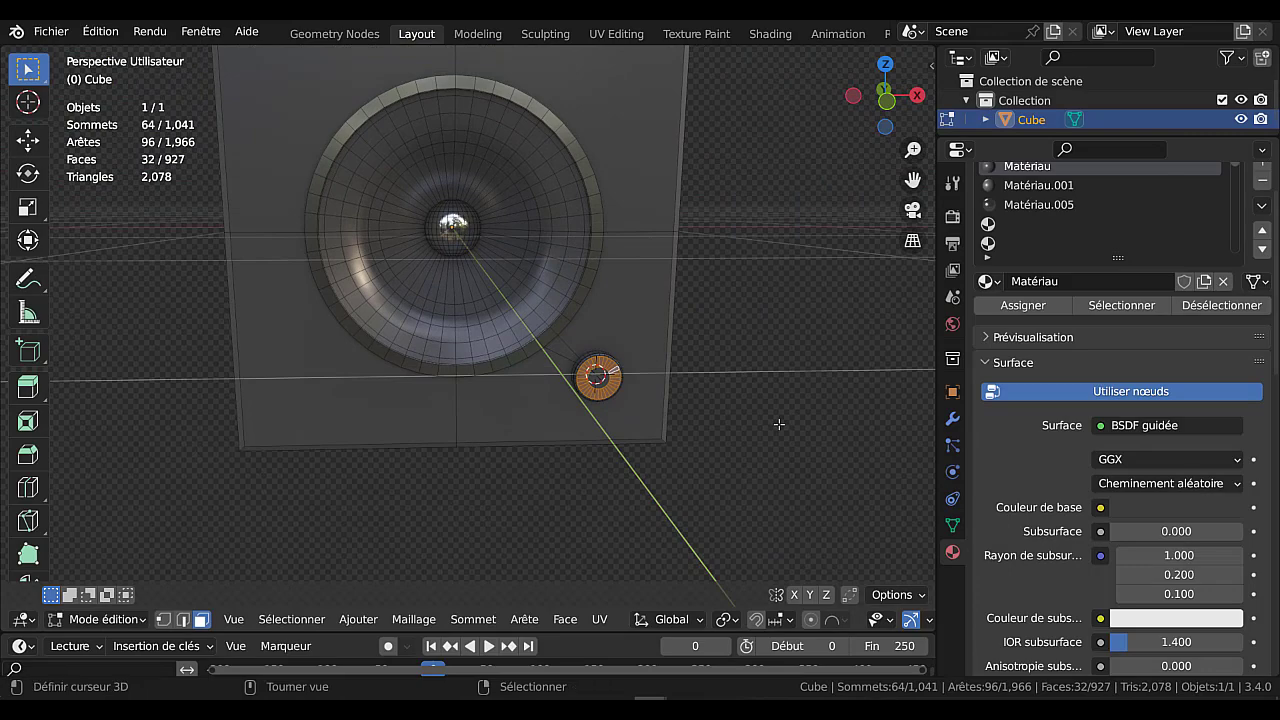
key(KP_1)
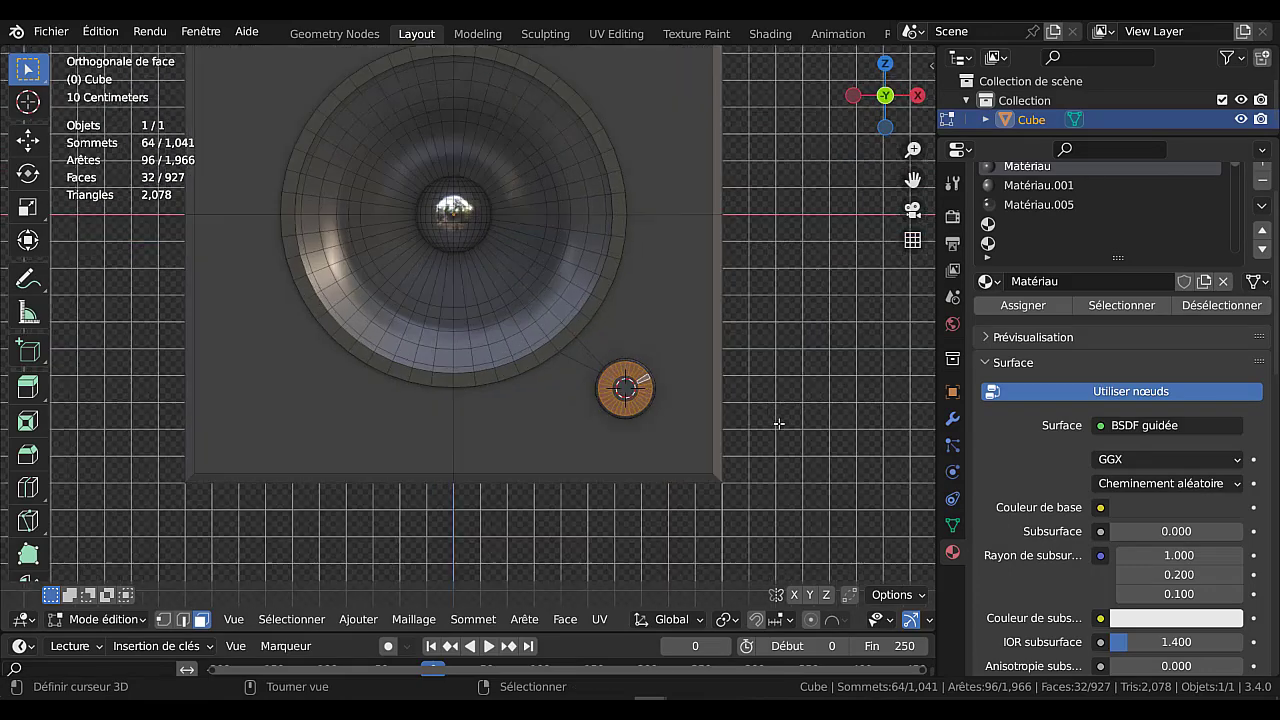
shift+middle_drag(776, 337, 786, 440)
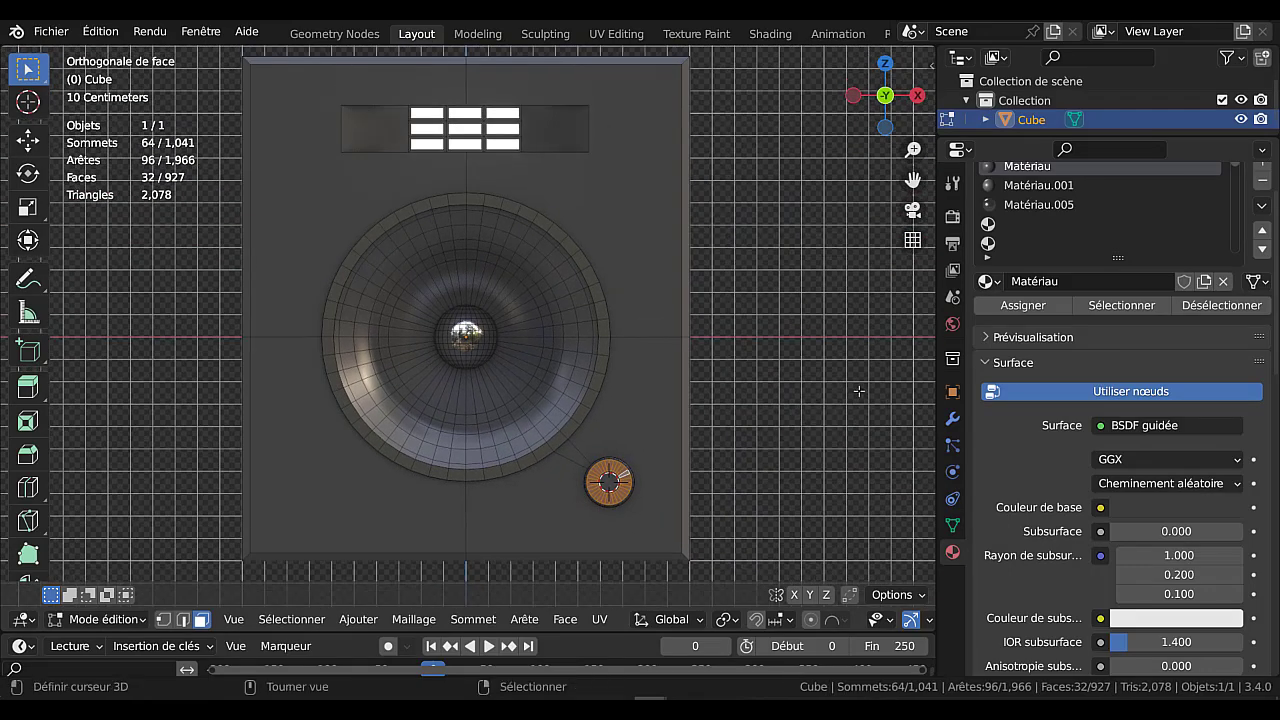
scroll(1258, 215, up, 2)
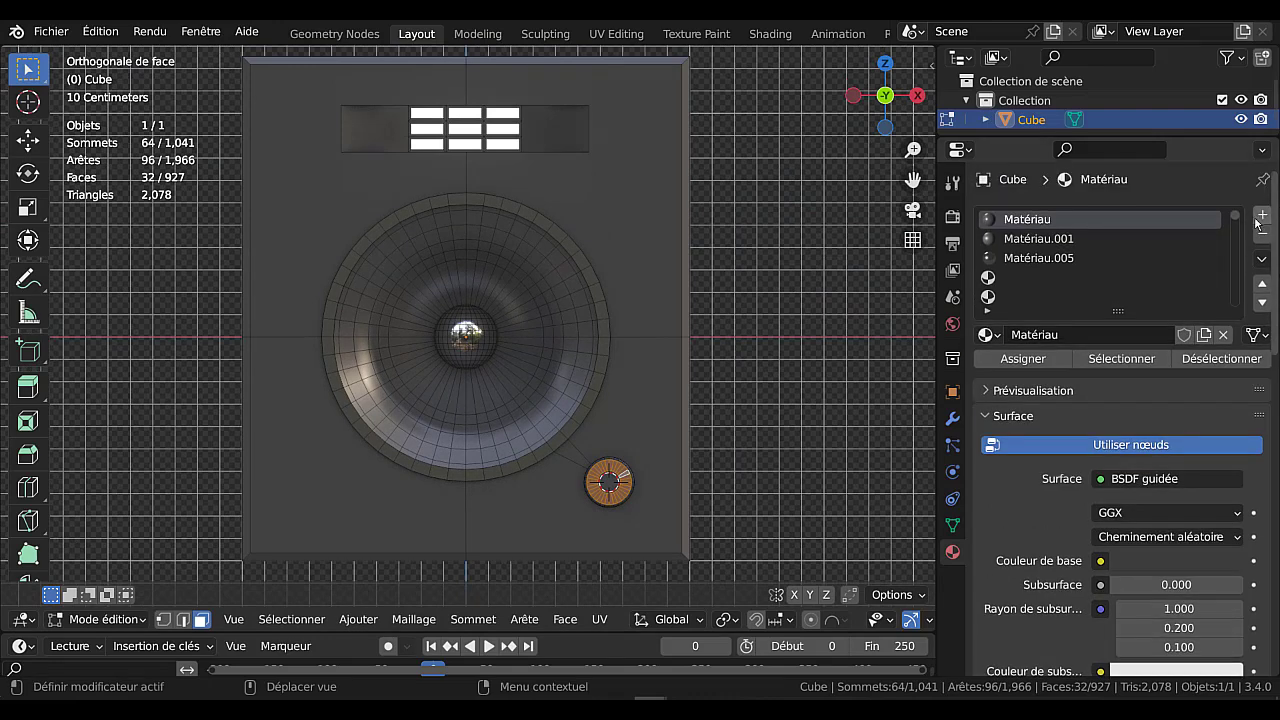
click(1262, 216)
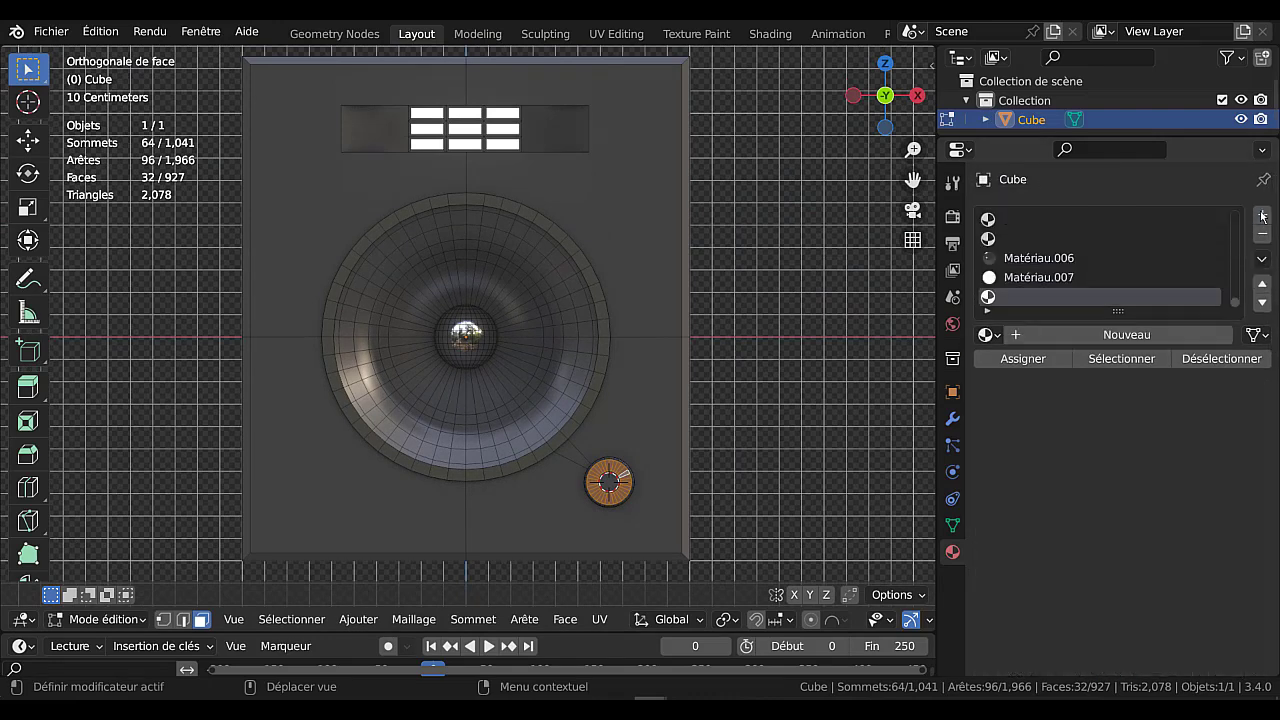
click(1122, 335)
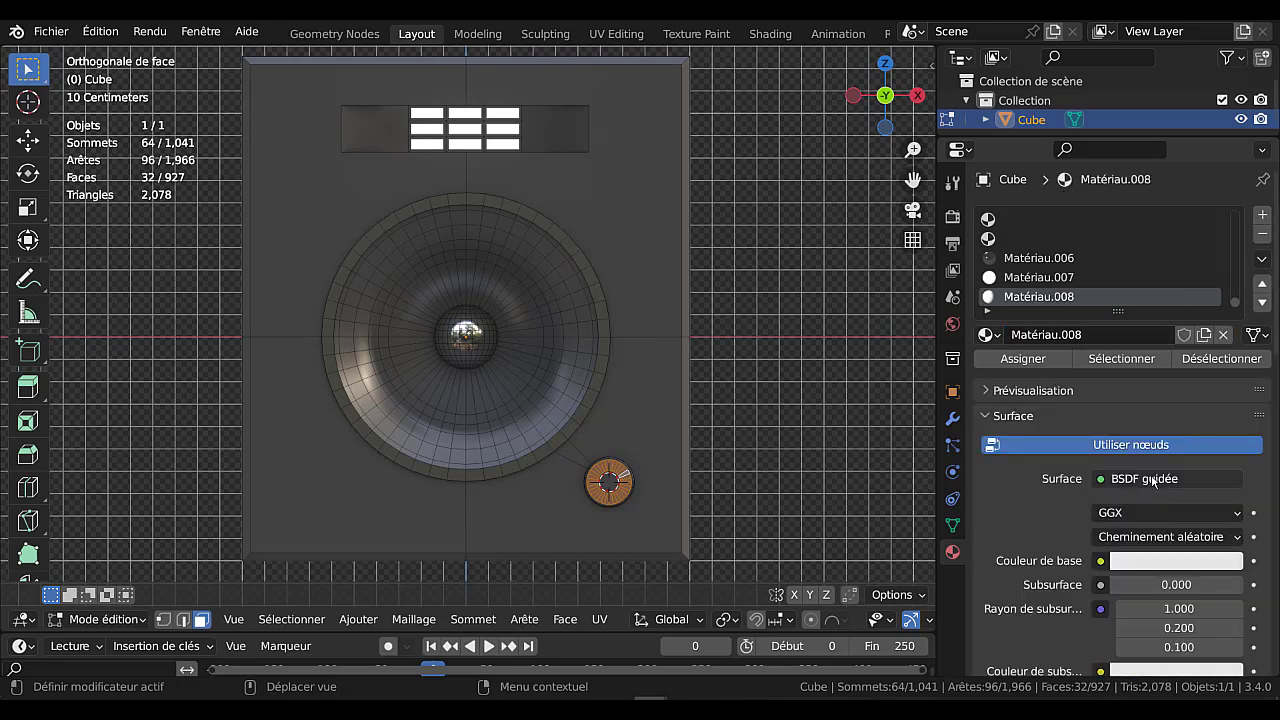
Change the new material's surface shader to Émission and assign it to the selected ring.
click(1124, 479)
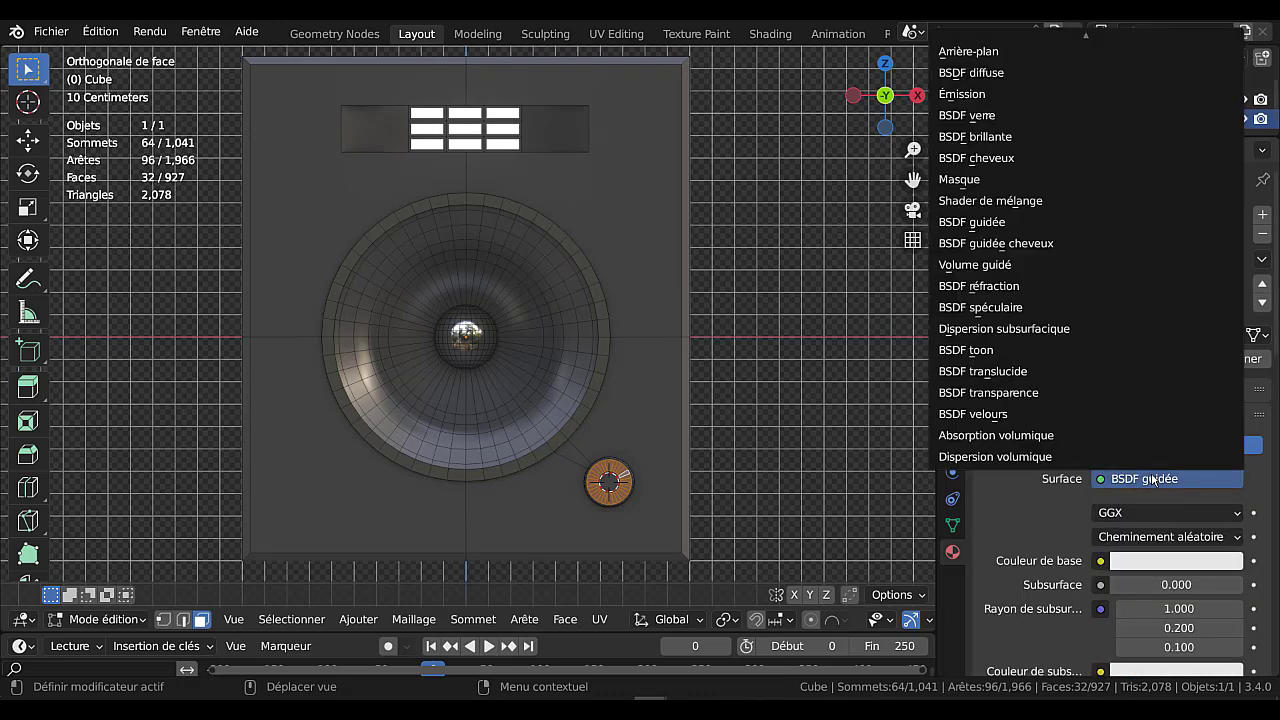
click(985, 95)
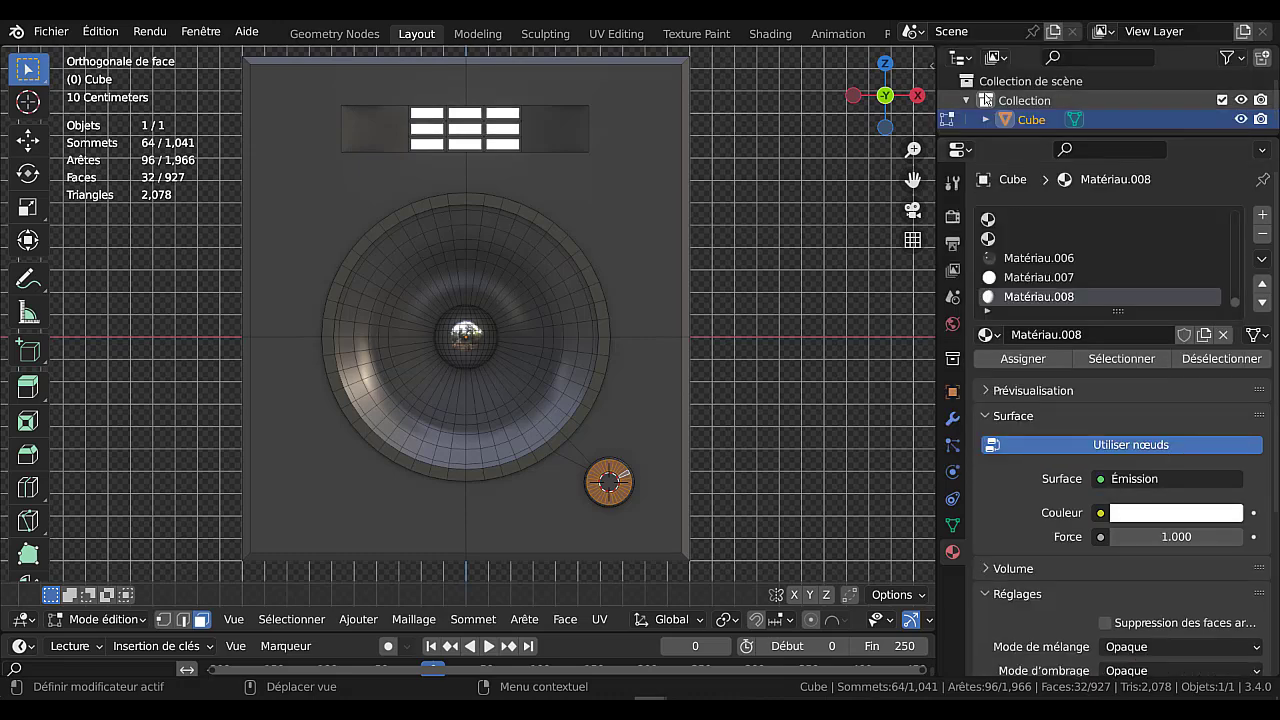
click(1165, 513)
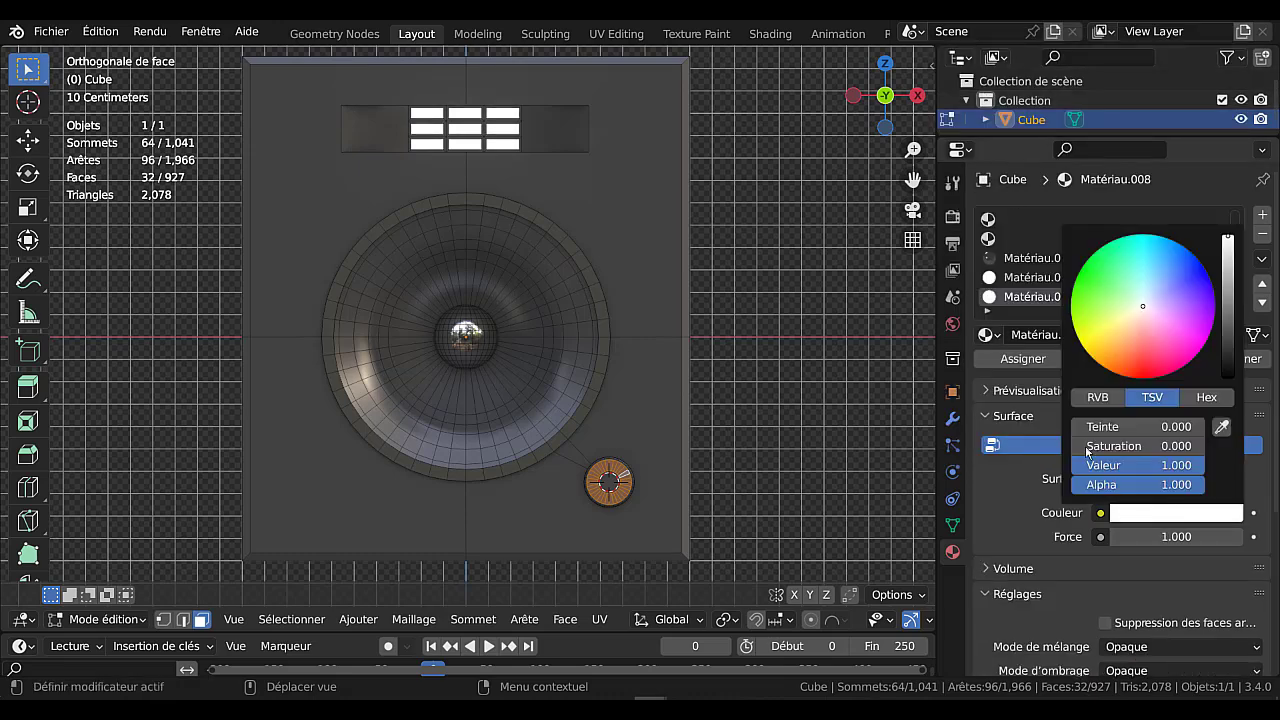
click(1025, 362)
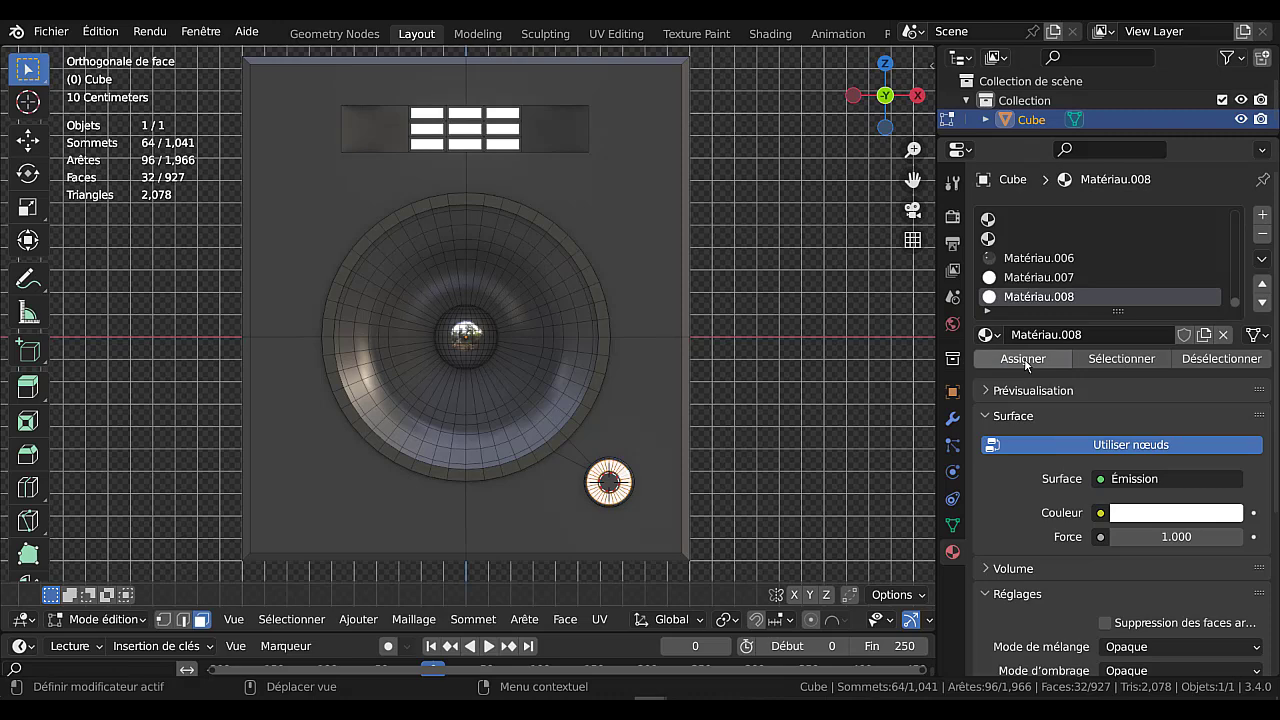
Set the ring's emission colour to red and its strength to 20, and return to Object Mode.
click(1173, 516)
drag(1143, 306, 1143, 366)
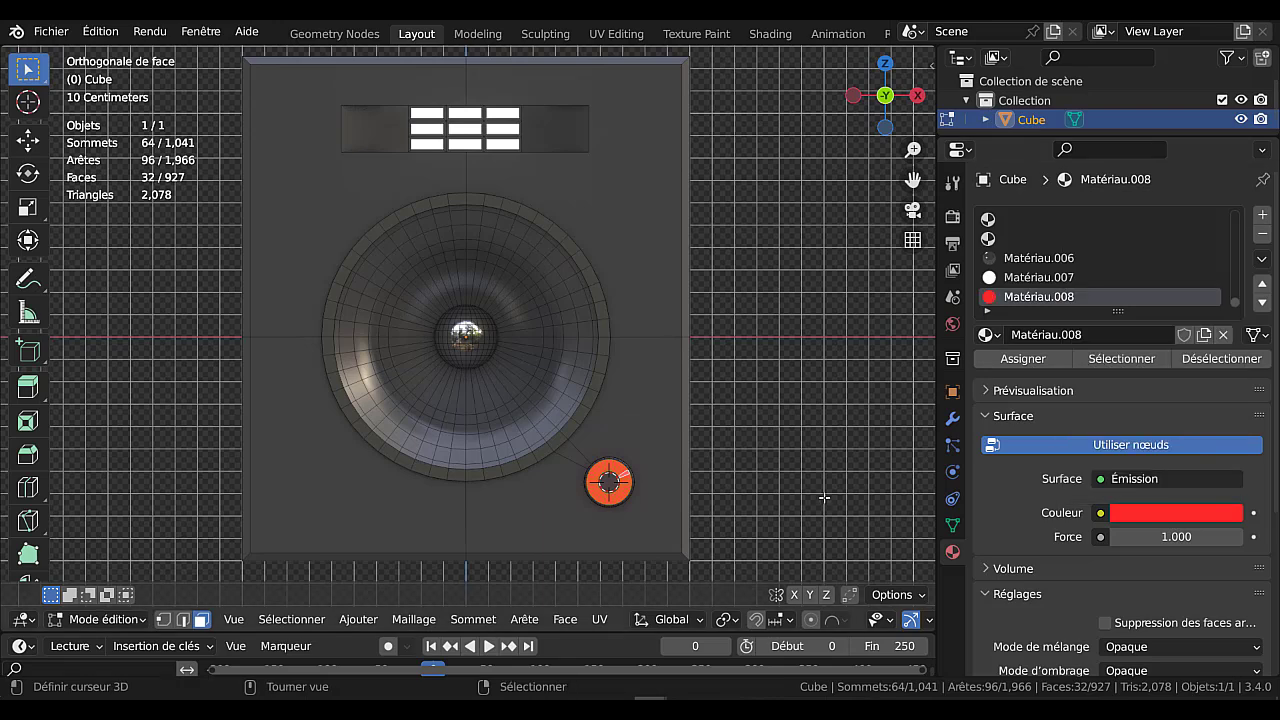
drag(1176, 536, 1128, 550)
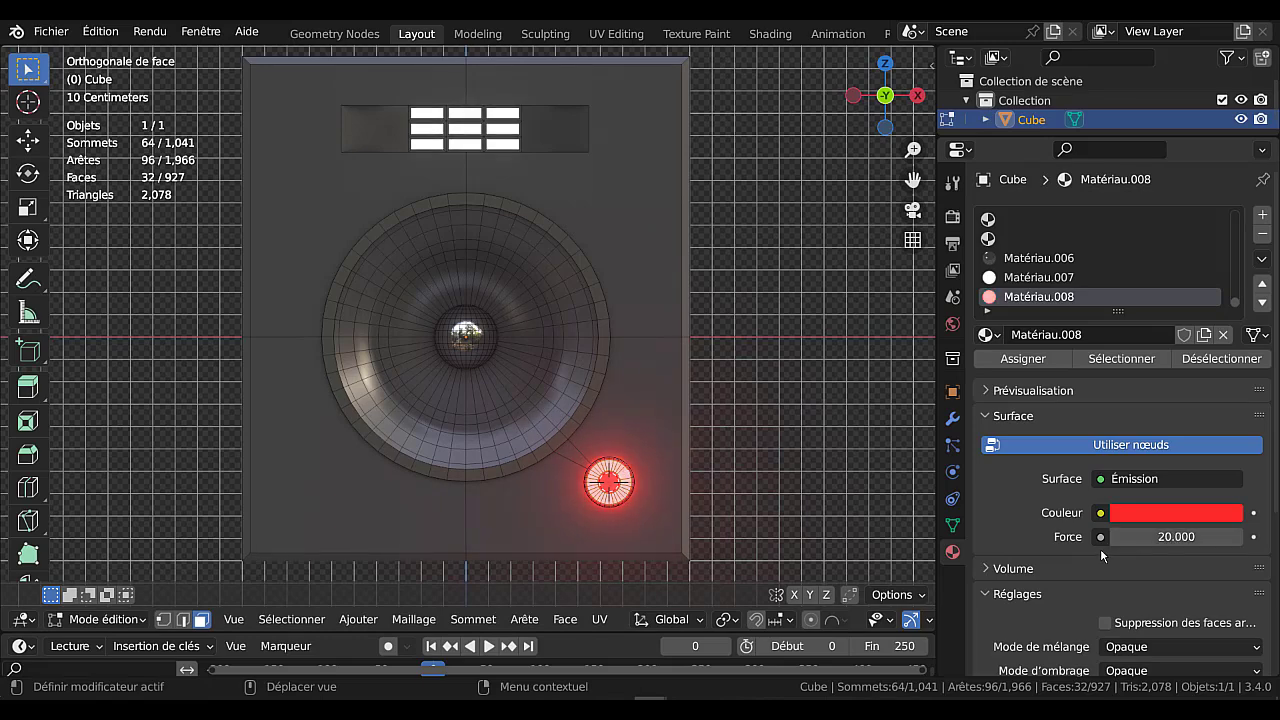
middle_drag(716, 498, 688, 423)
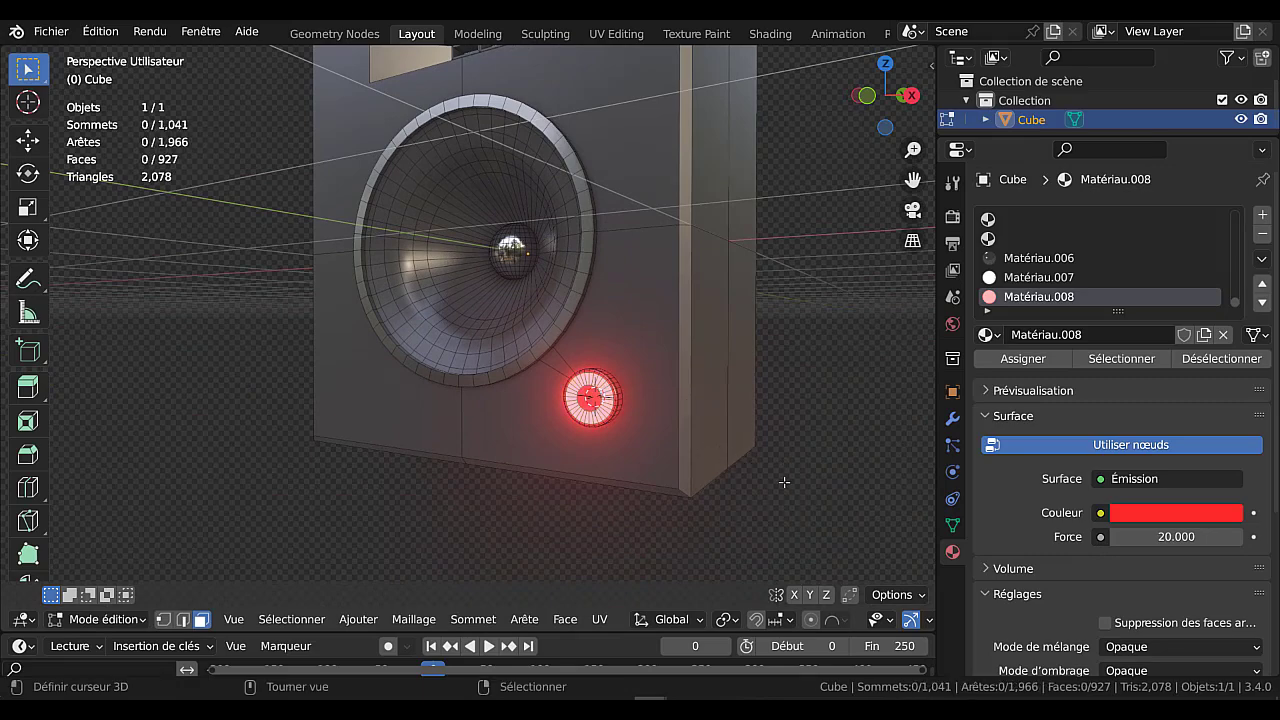
key(Tab)
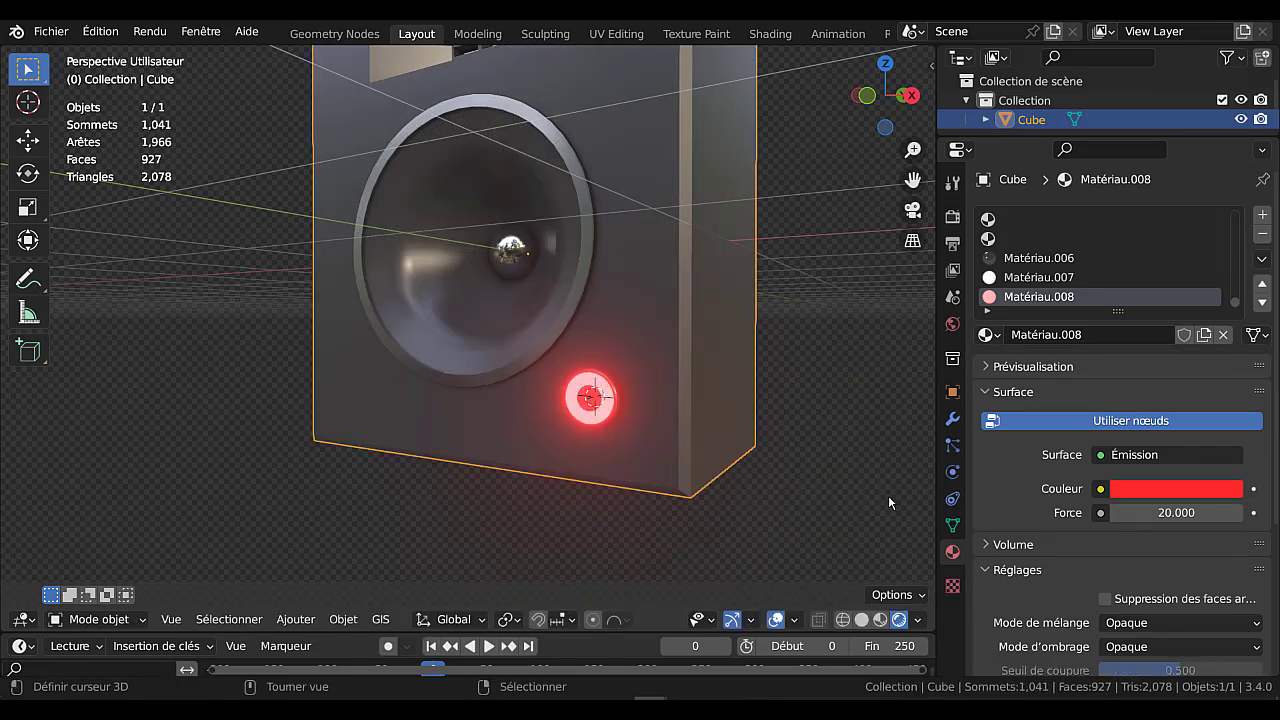
middle_drag(730, 508, 817, 504)
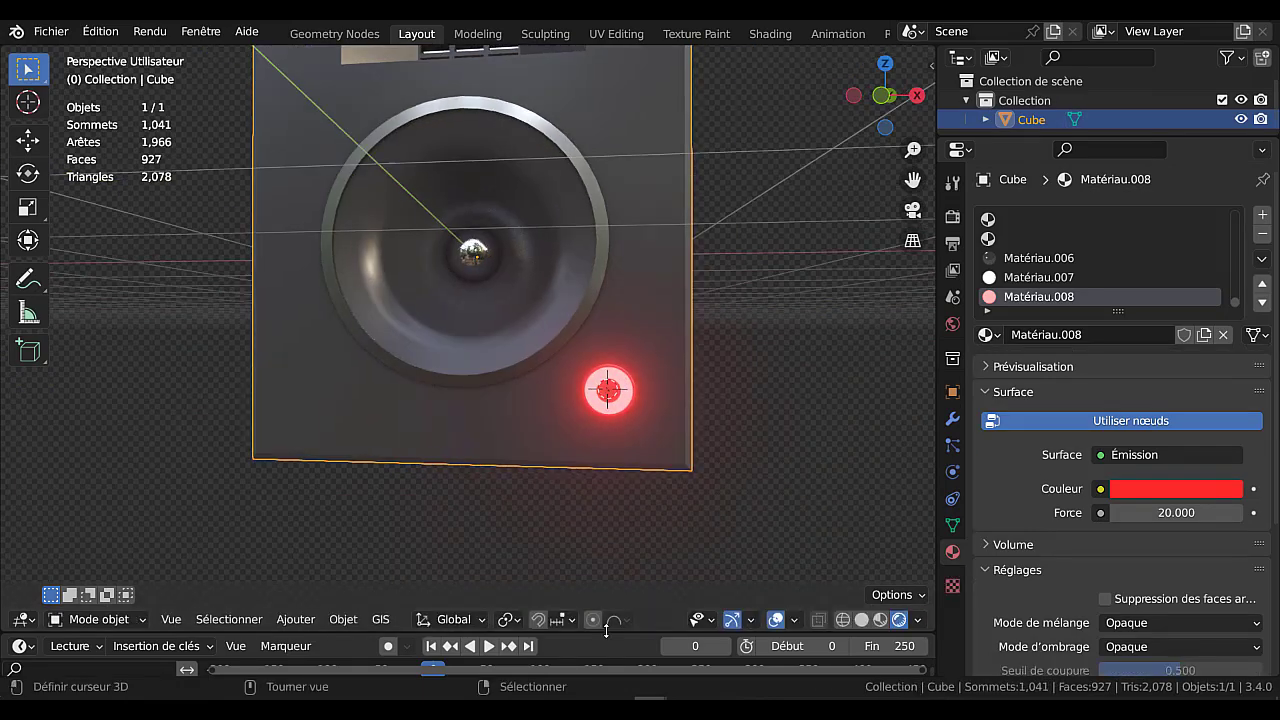
Enlarge the timeline and keyframe the emission strength of 20 at frame 0.
drag(607, 627, 607, 512)
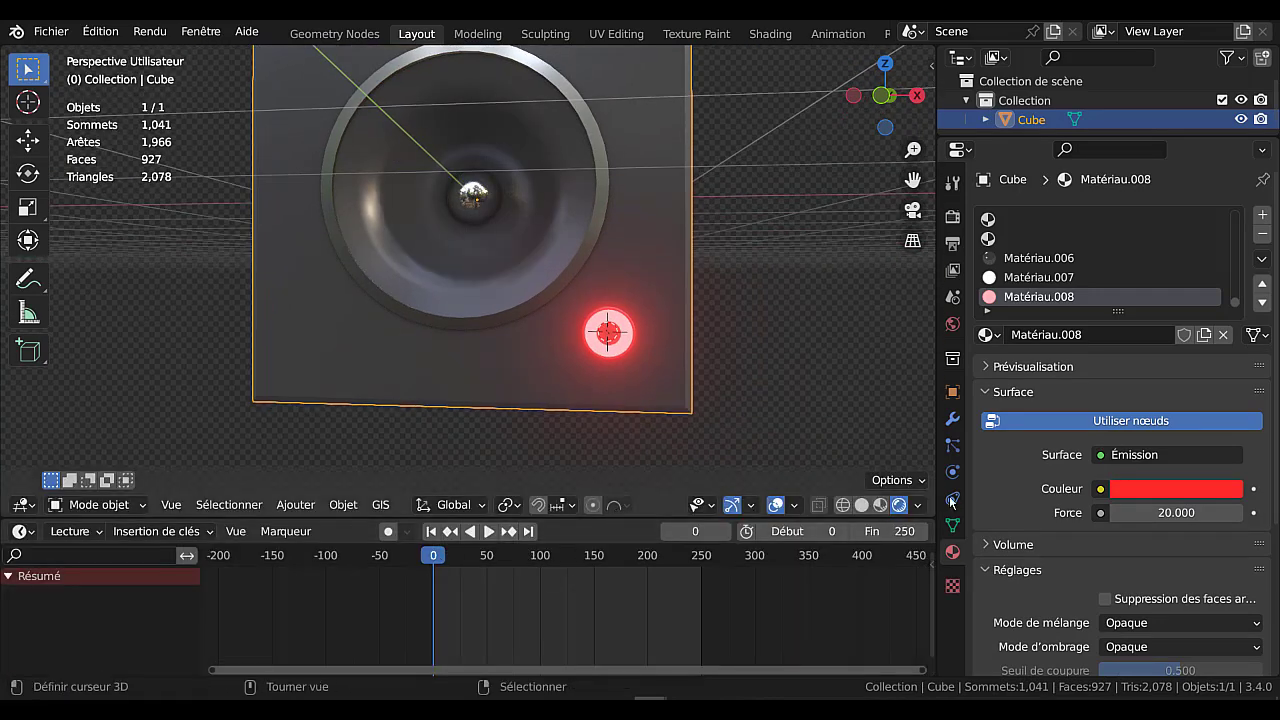
middle_drag(766, 428, 801, 422)
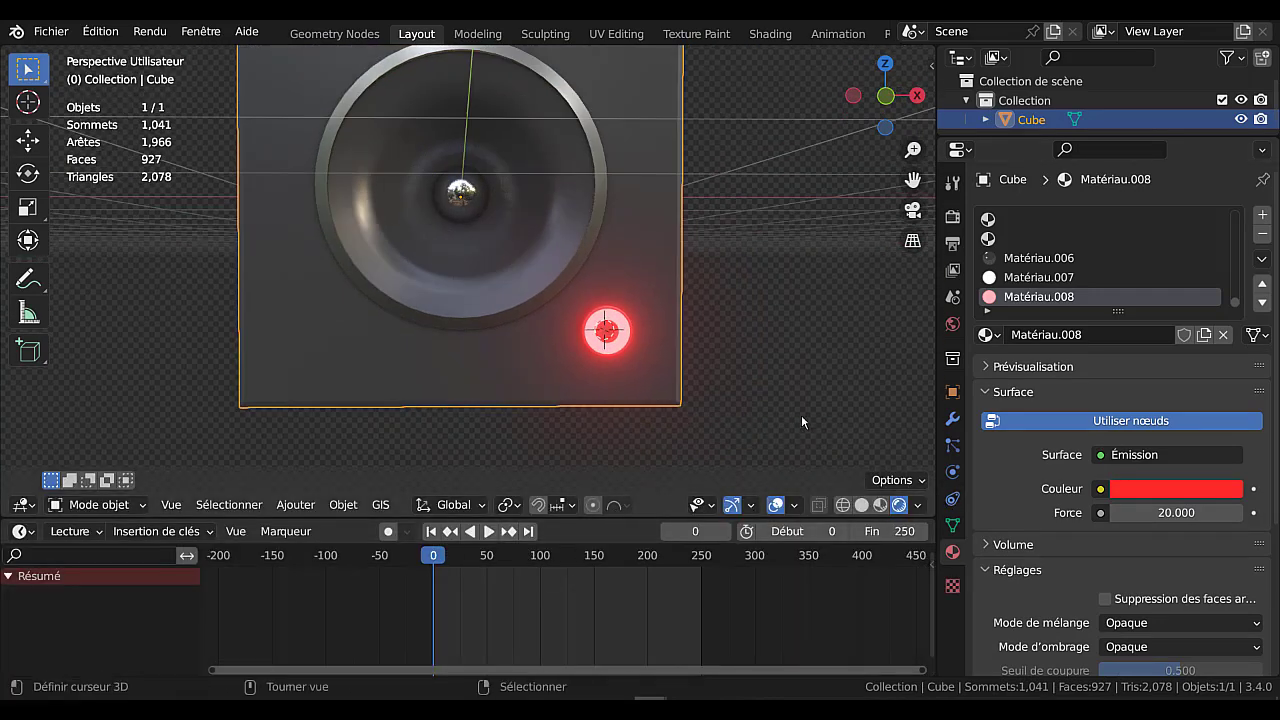
key(KP_1)
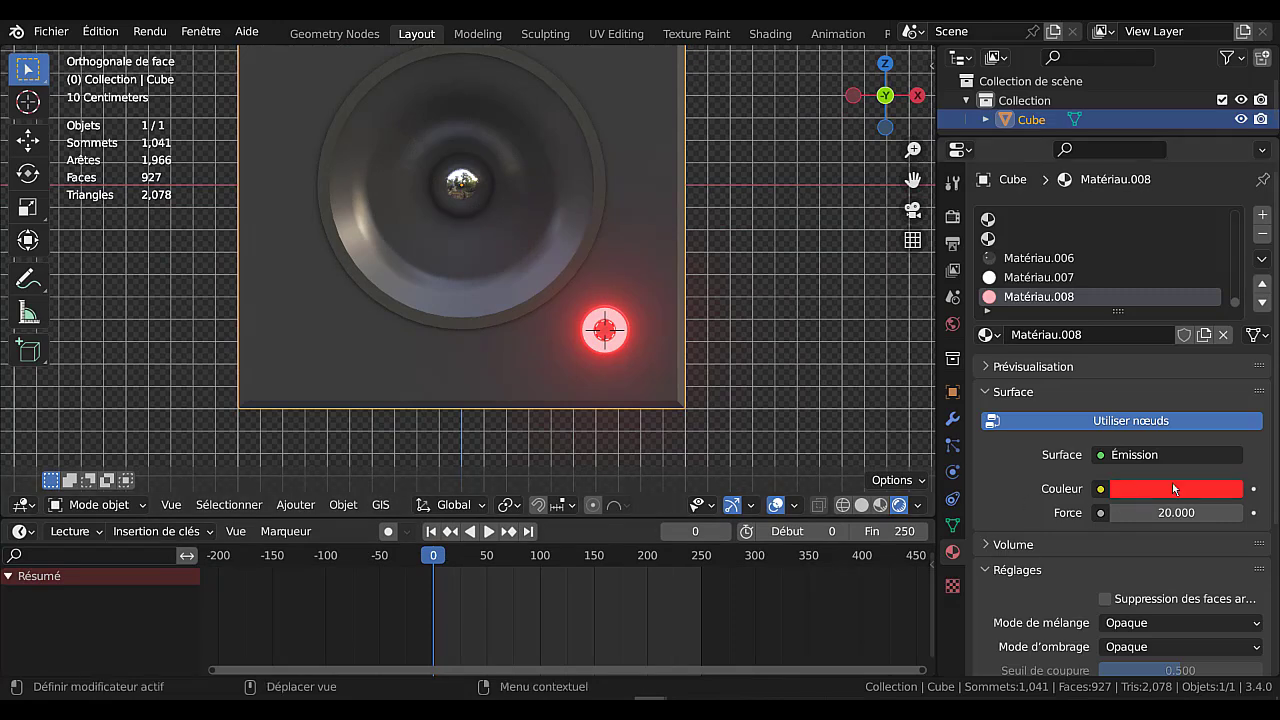
click(1254, 513)
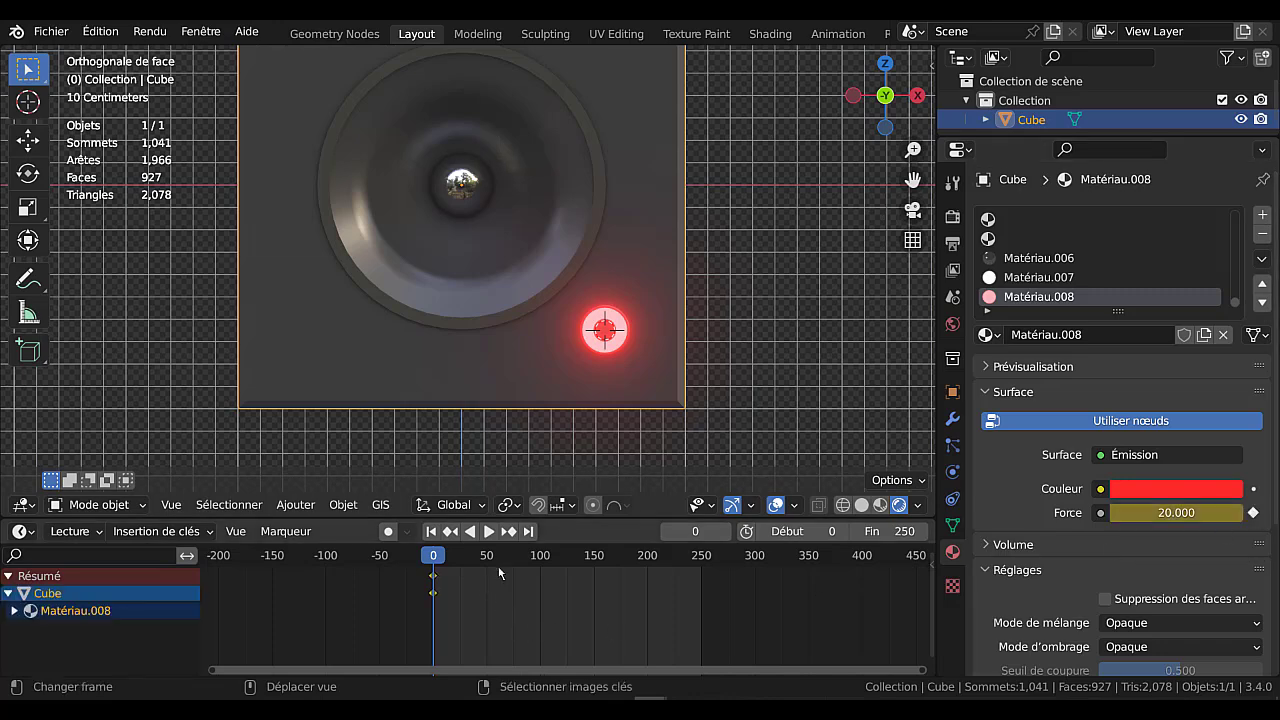
Go to frame 5, set the emission strength to 0 and keyframe it.
drag(540, 518, 505, 430)
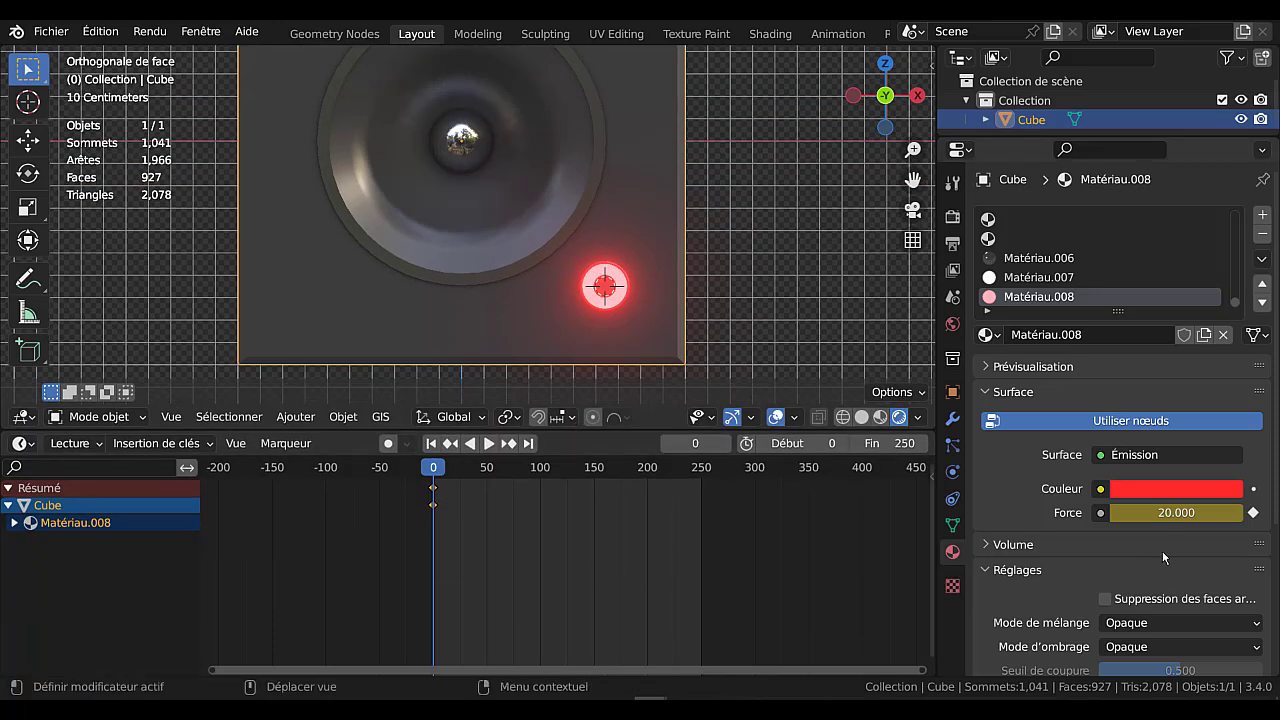
drag(716, 443, 737, 443)
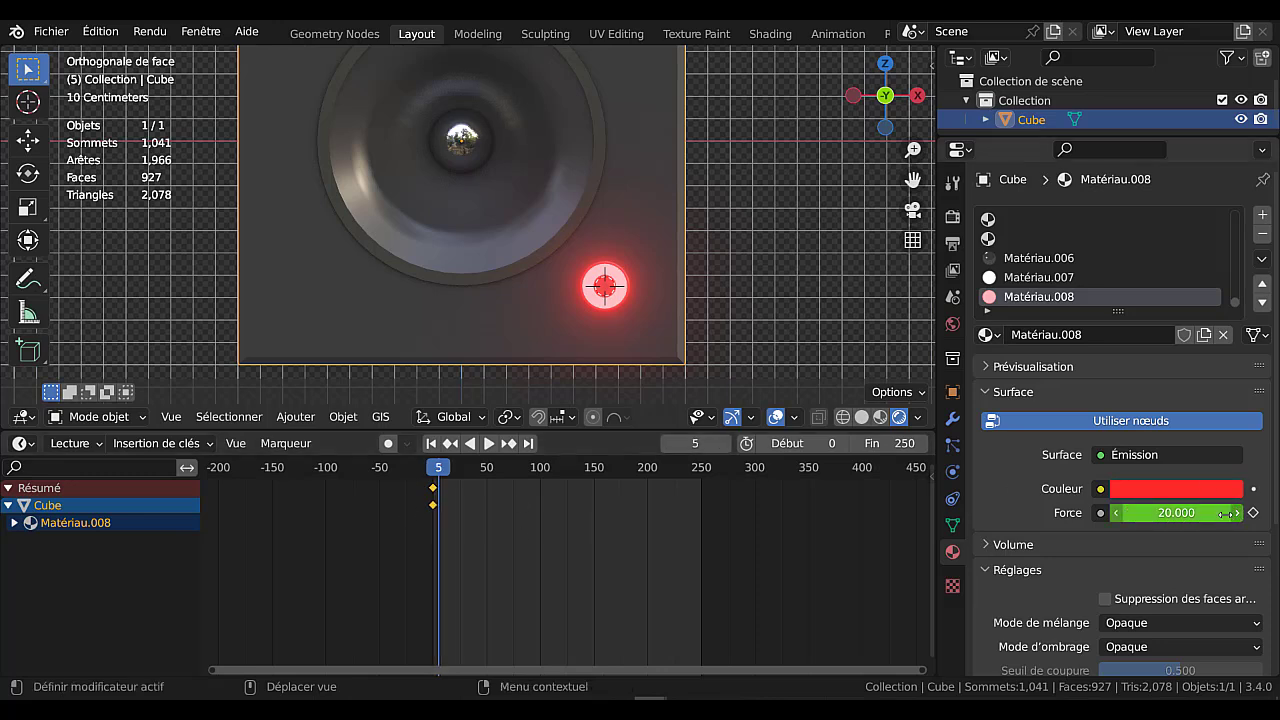
key(BackSpace)
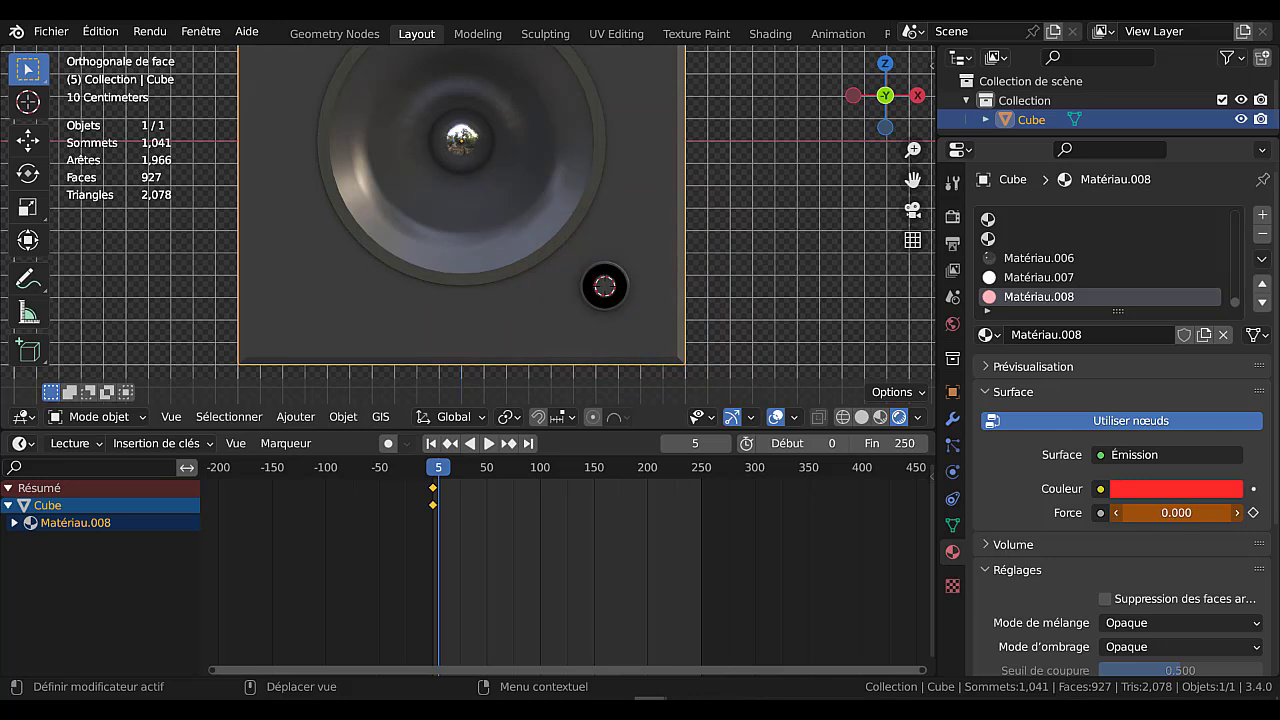
click(1254, 513)
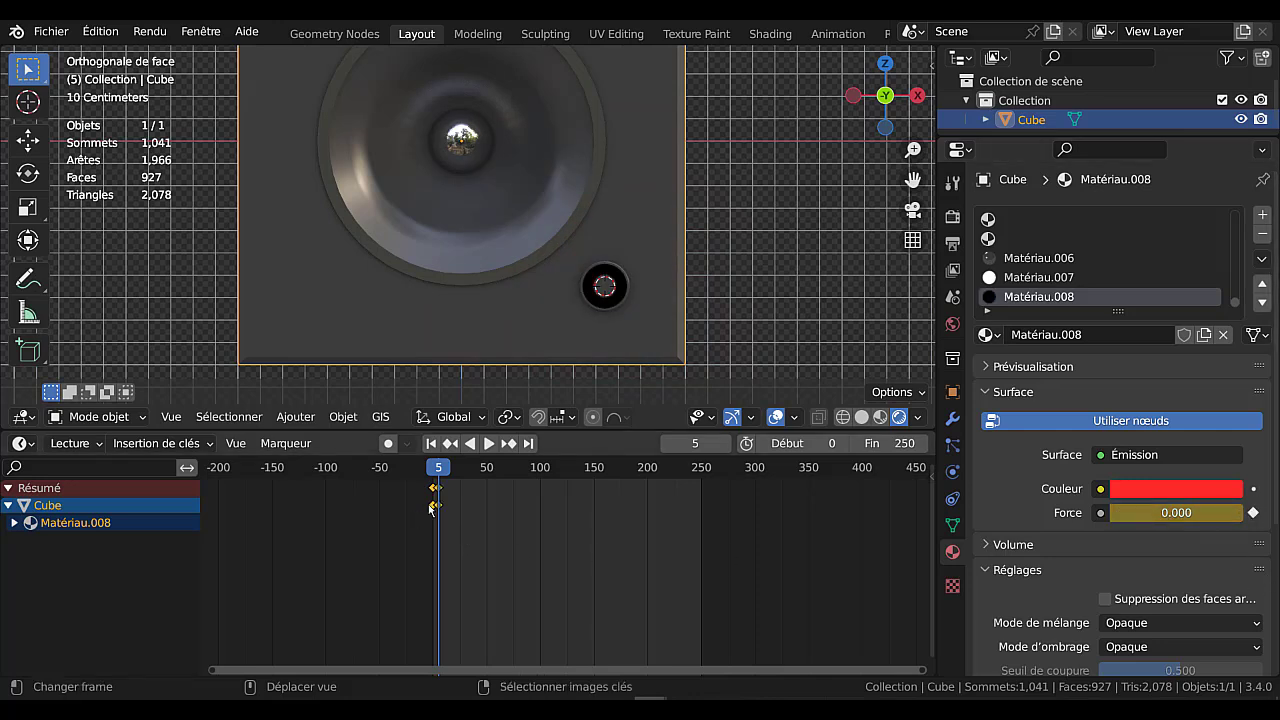
Duplicate the two emission strength keyframes and place the copies 11 frames further along the timeline.
scroll(432, 506, up, 3)
middle_drag(411, 519, 466, 519)
scroll(466, 519, up, 3)
drag(371, 467, 339, 487)
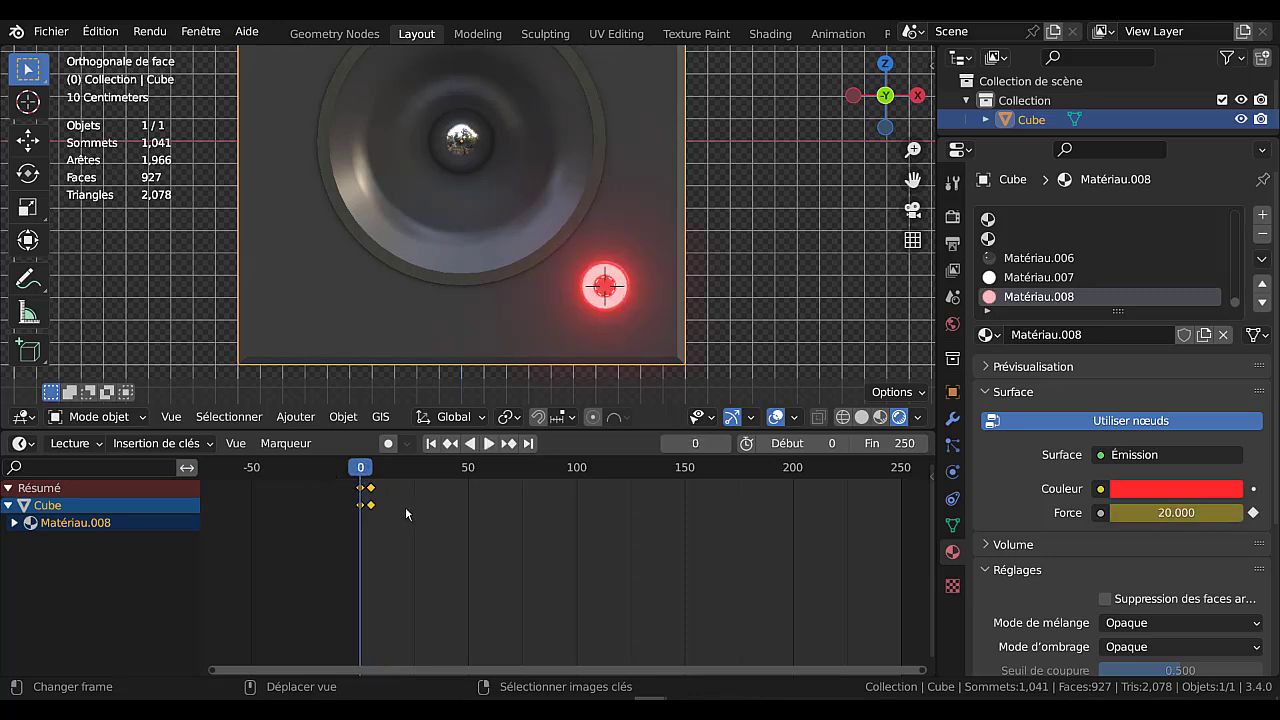
key(shift+d)
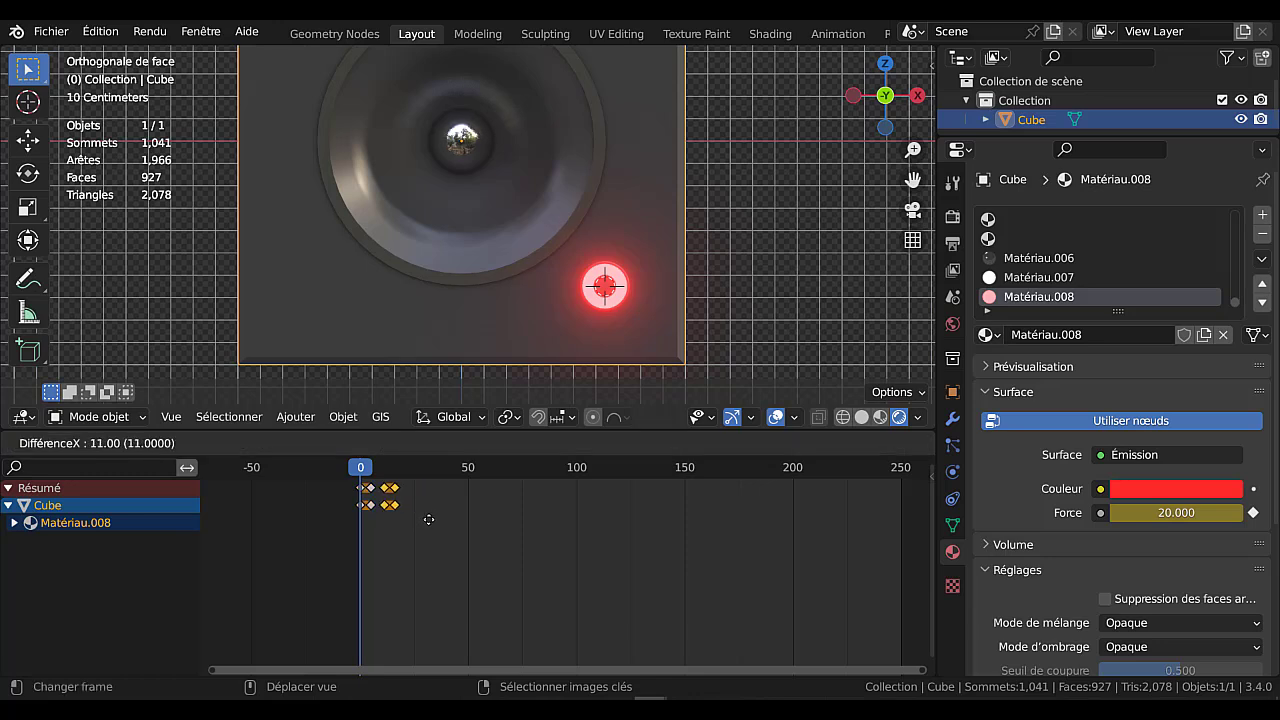
click(428, 519)
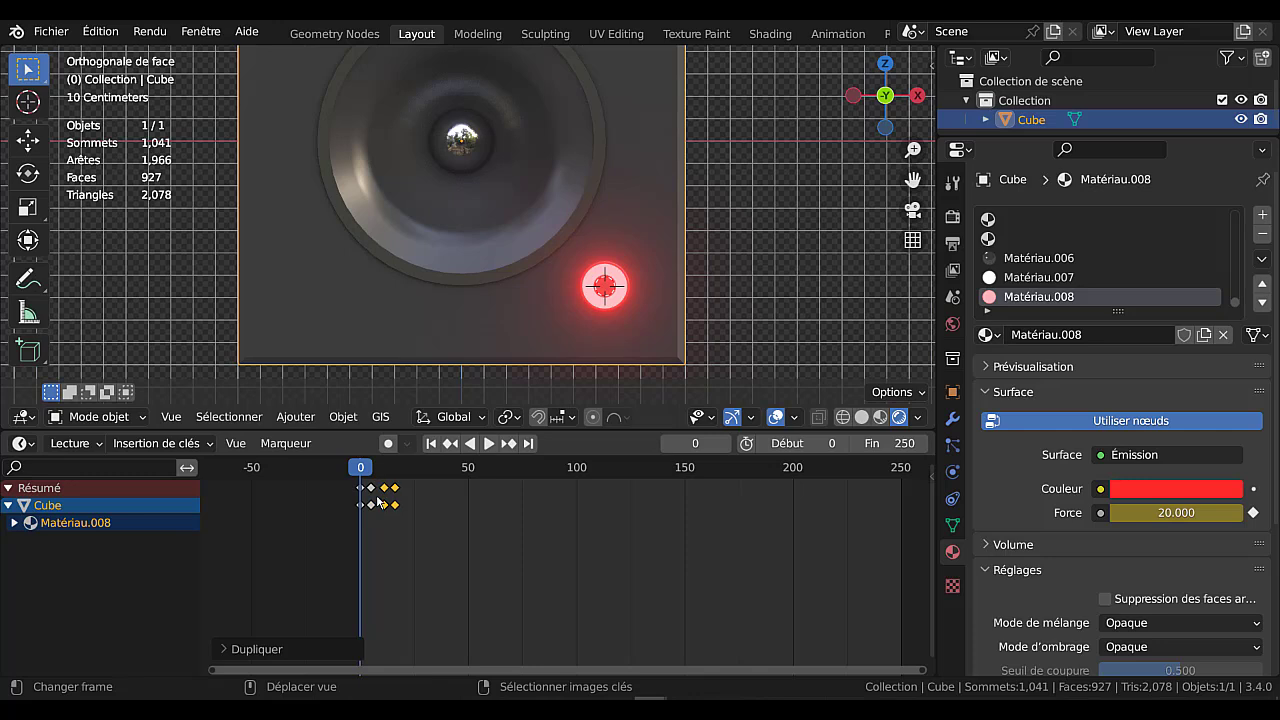
Repeat the last keyframe duplication until the emission strength keyframes run past frame 250.
scroll(407, 512, up, 4)
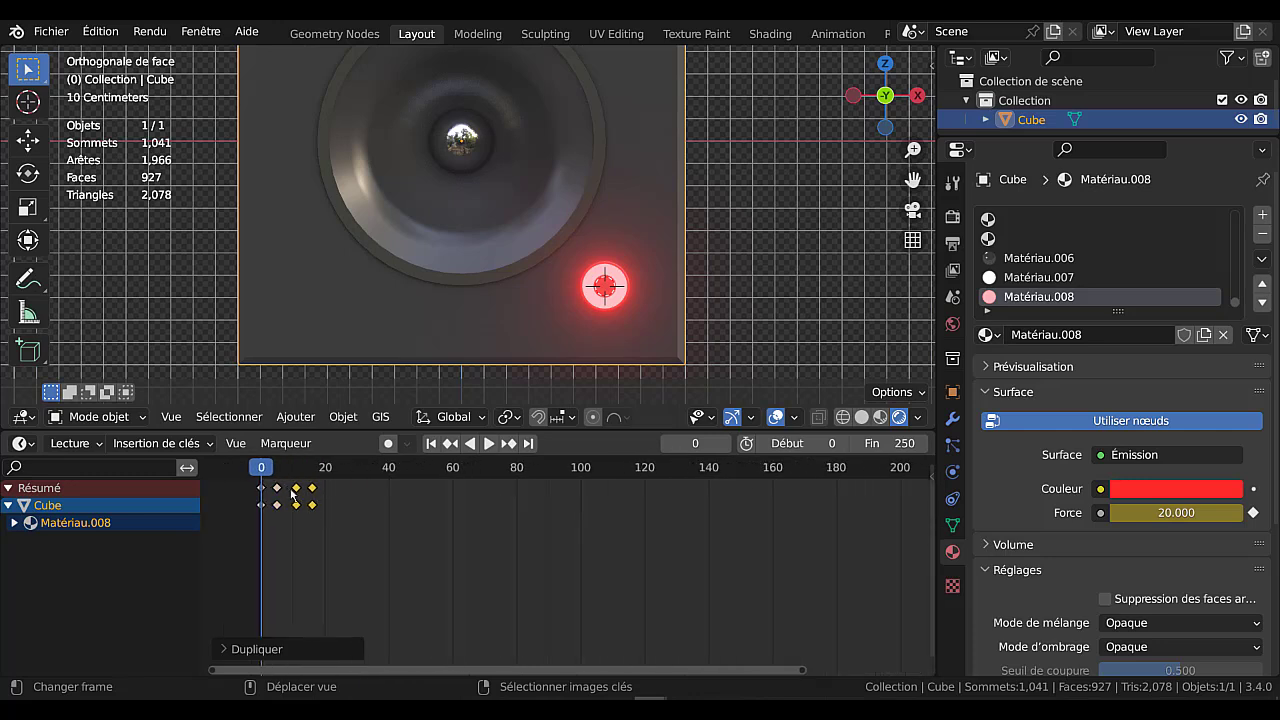
scroll(359, 506, down, 4)
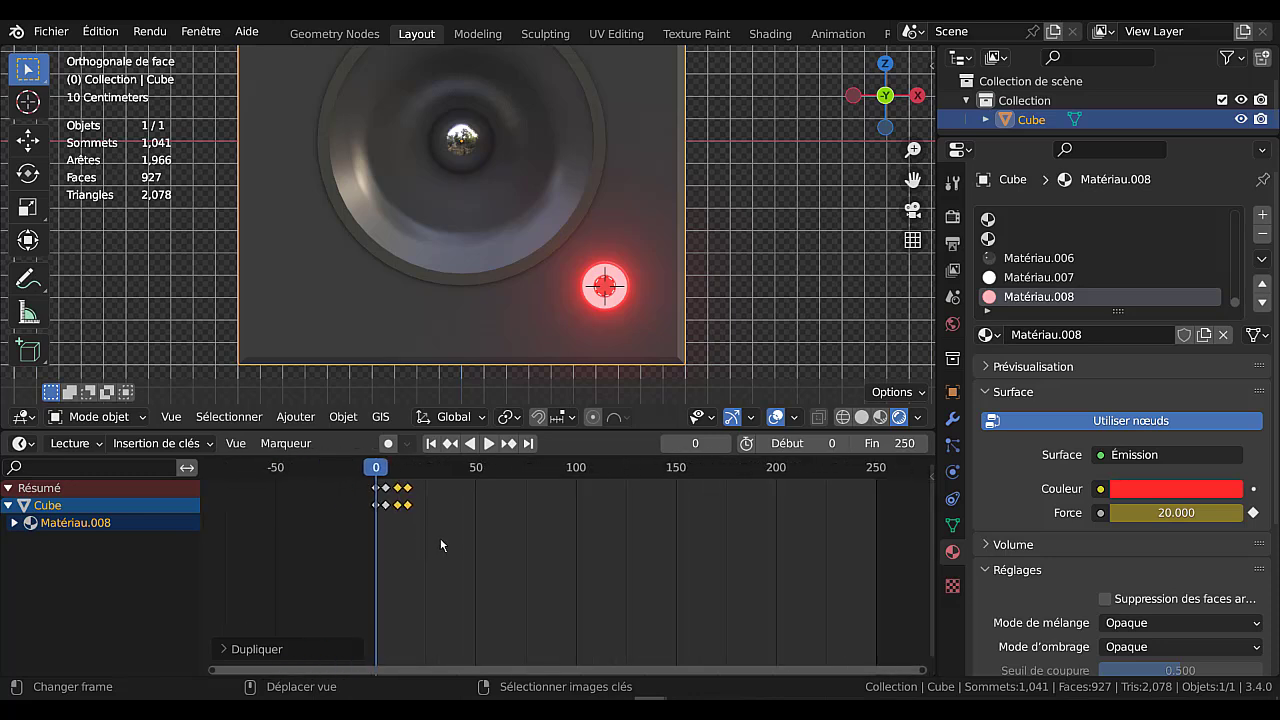
key(shift+r)
key(shift+r)
key(shift+r)
key(shift+r)
key(shift+r)
key(shift+r)
key(shift+r)
key(shift+r)
key(shift+r)
key(shift+r)
key(shift+r)
key(shift+r)
key(shift+r)
key(shift+r)
key(shift+r)
key(shift+r)
key(shift+r)
key(shift+r)
key(shift+r)
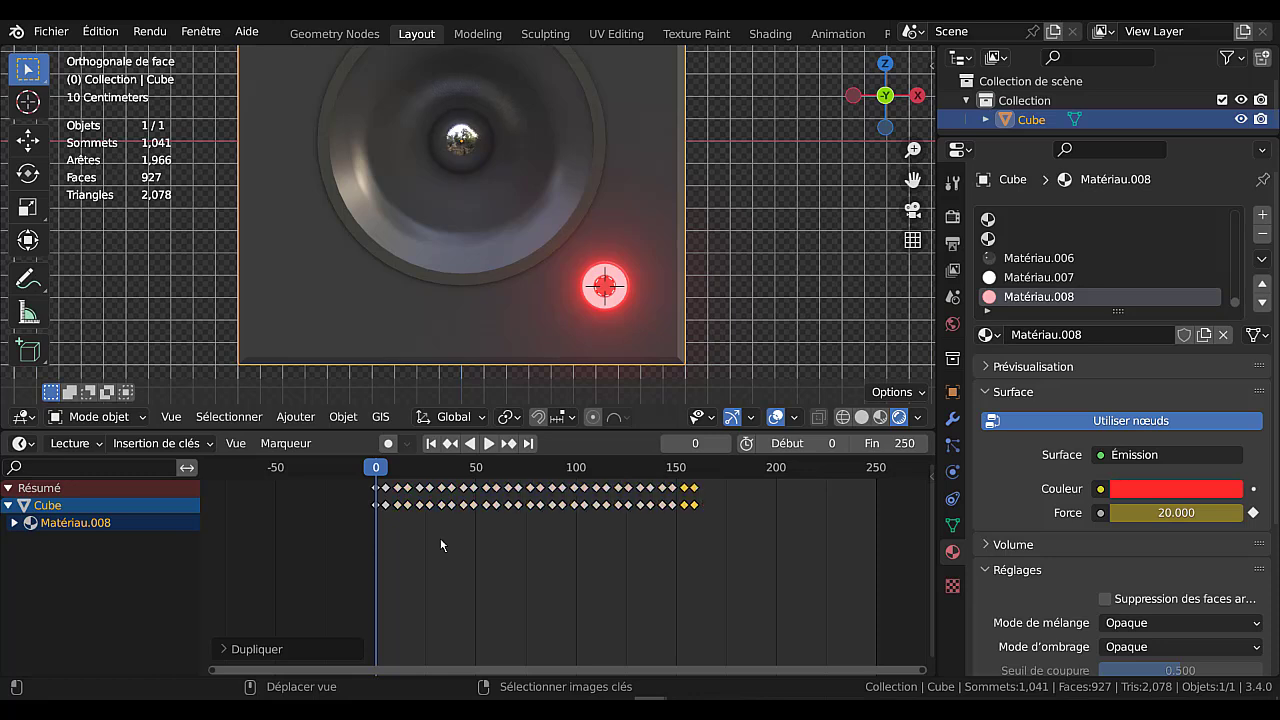
key(shift+r)
key(shift+r)
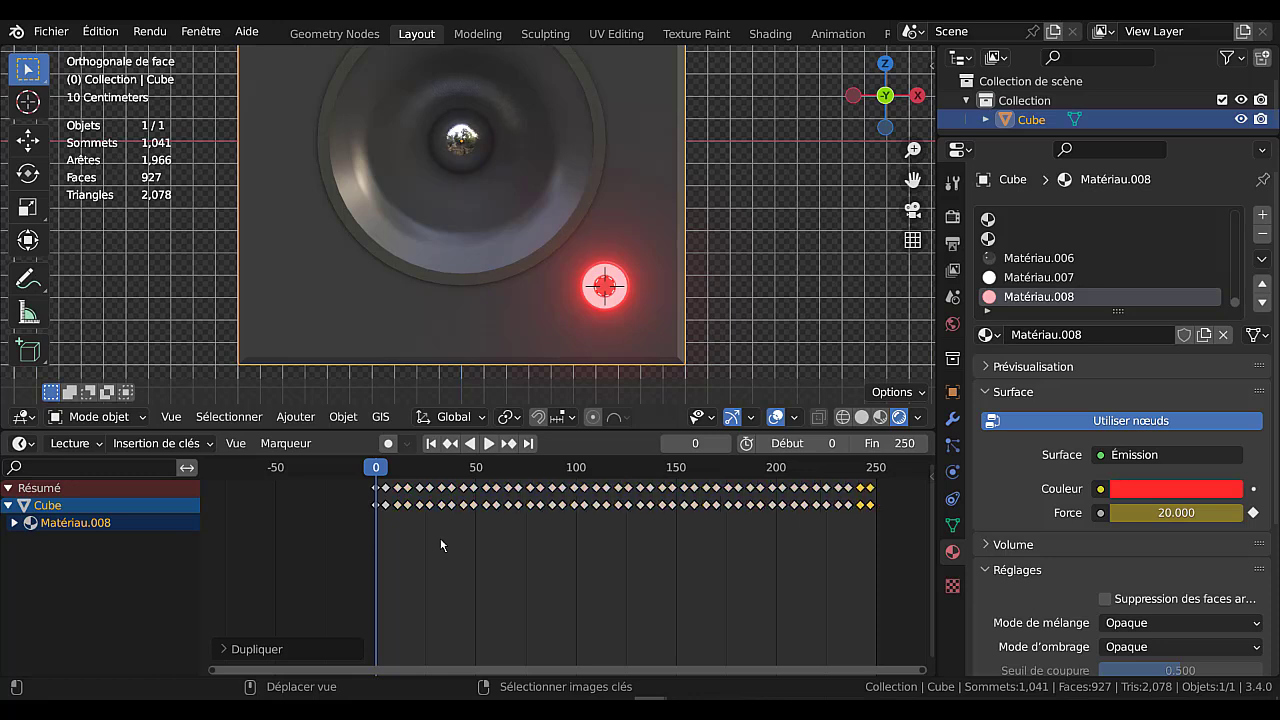
key(shift+r)
scroll(648, 569, down, 1)
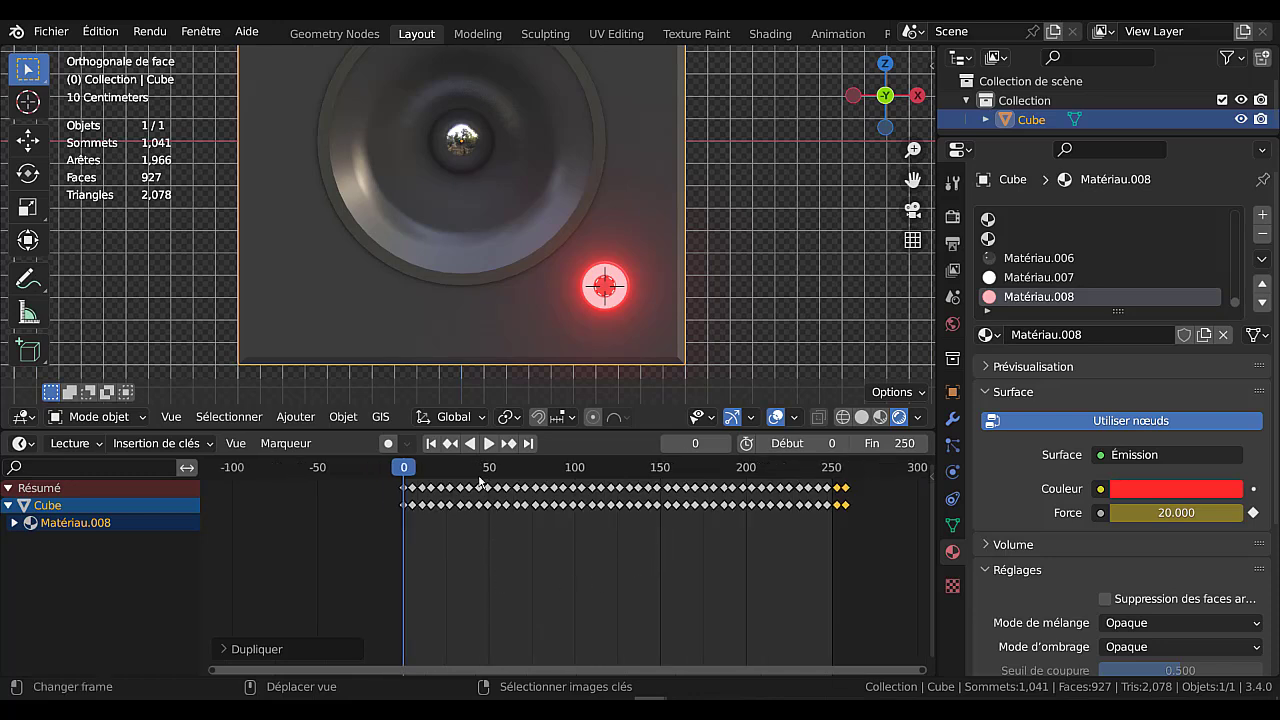
Play the blinking animation and shrink the timeline to give the 3D view more room.
click(489, 443)
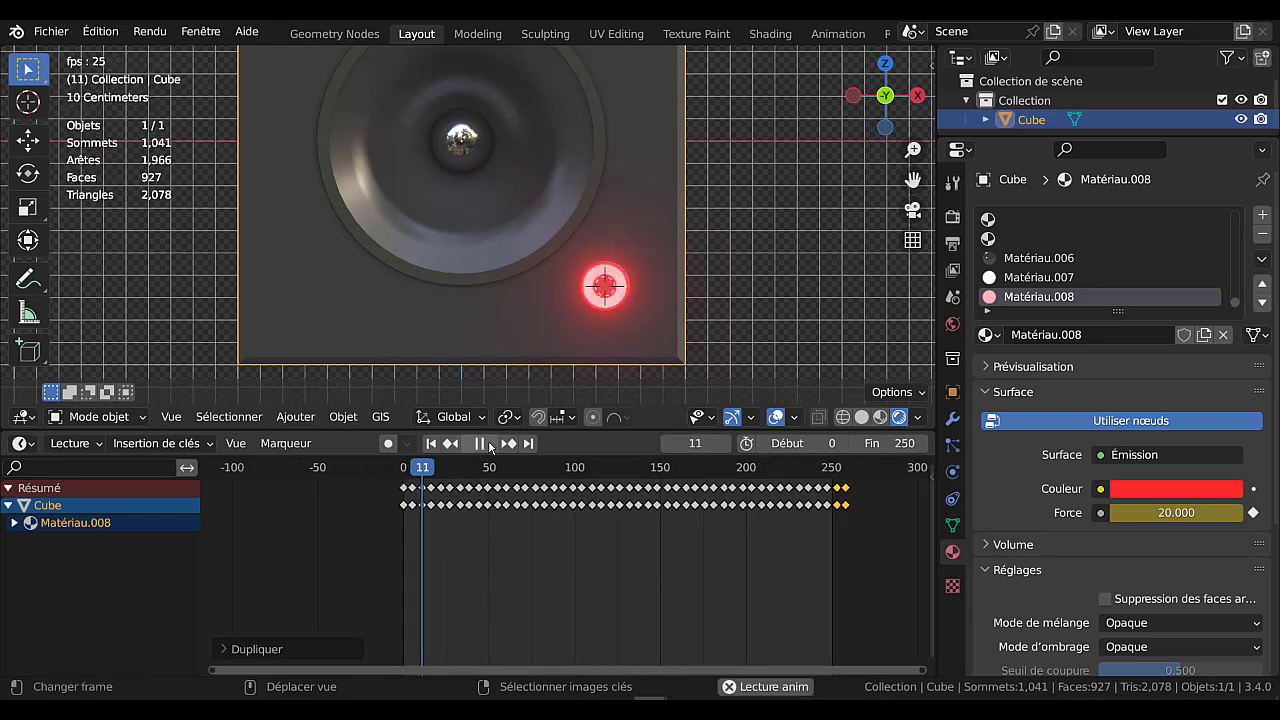
drag(715, 431, 722, 521)
scroll(732, 427, down, 3)
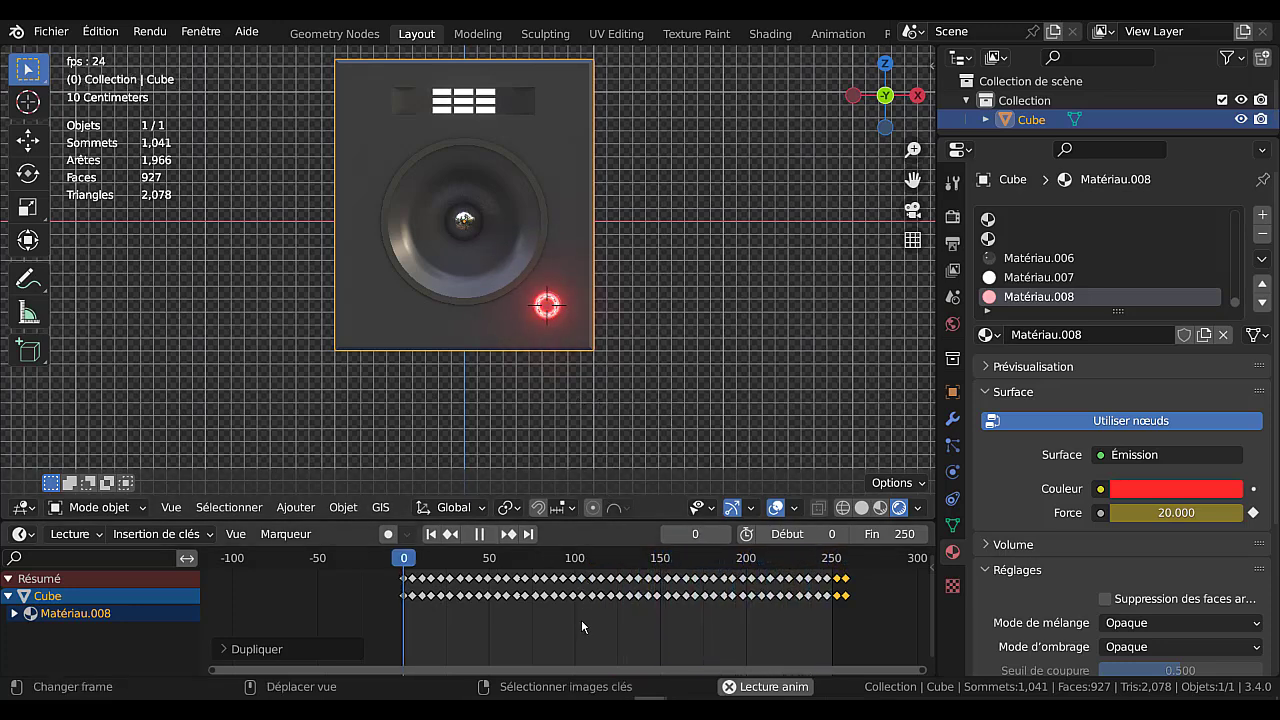
Scale all the emission keyframes outward from frame 0 to about frame 390 and preview the slower blinking.
key(a)
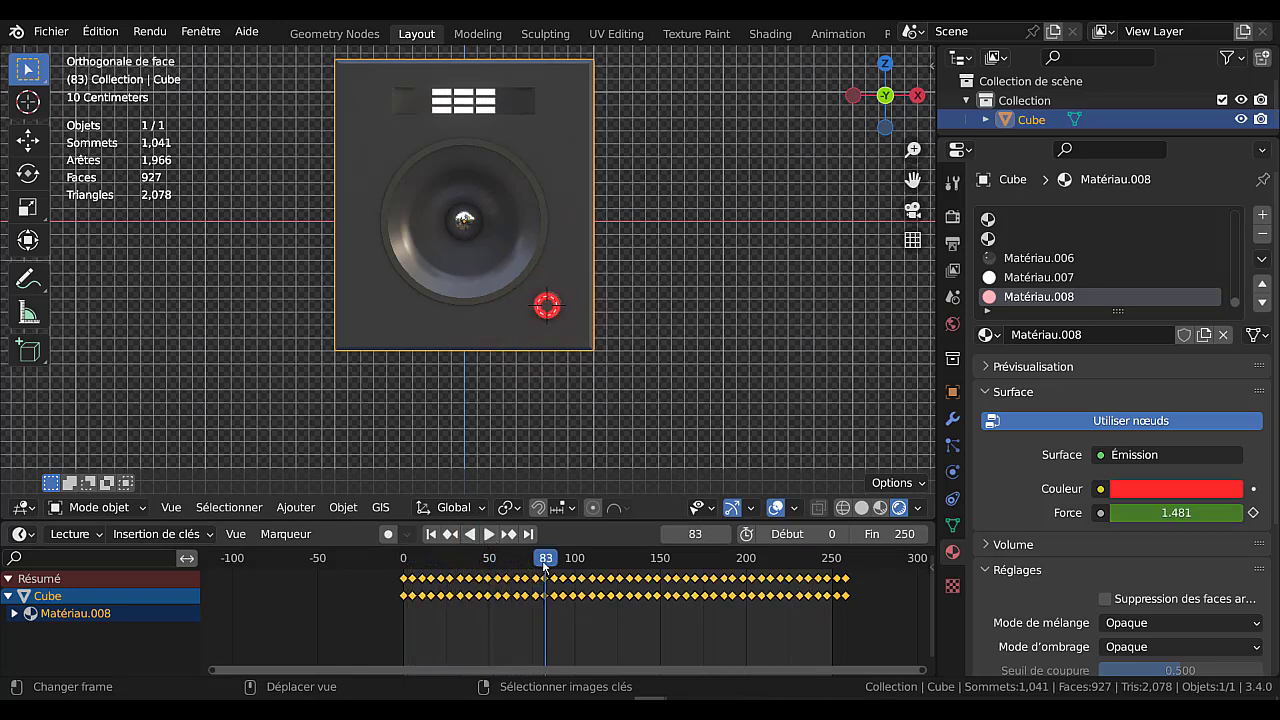
key(Escape)
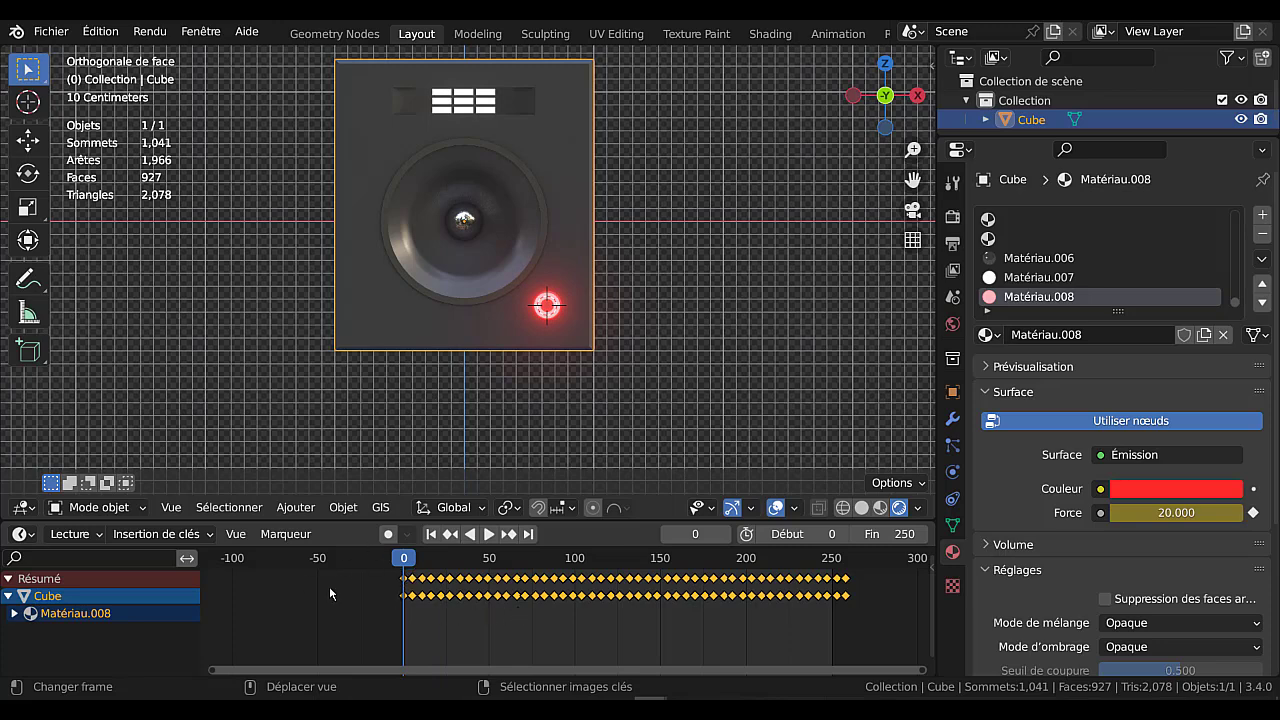
key(s)
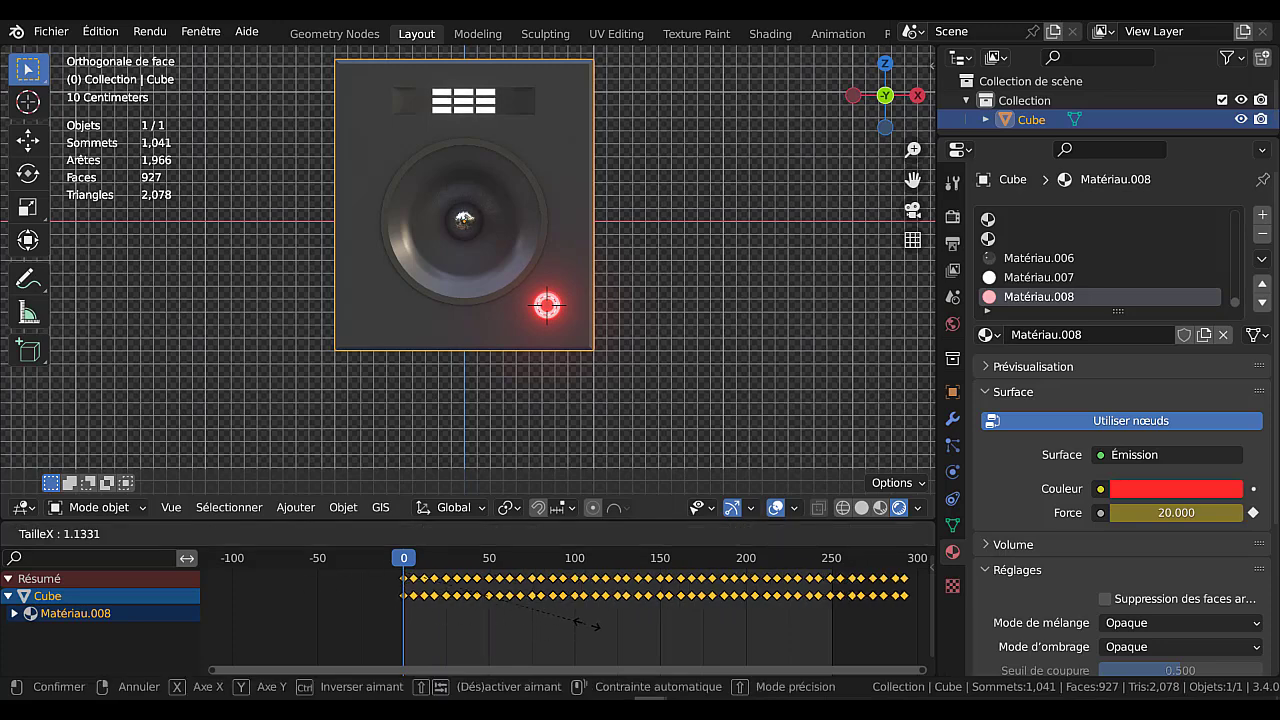
click(600, 590)
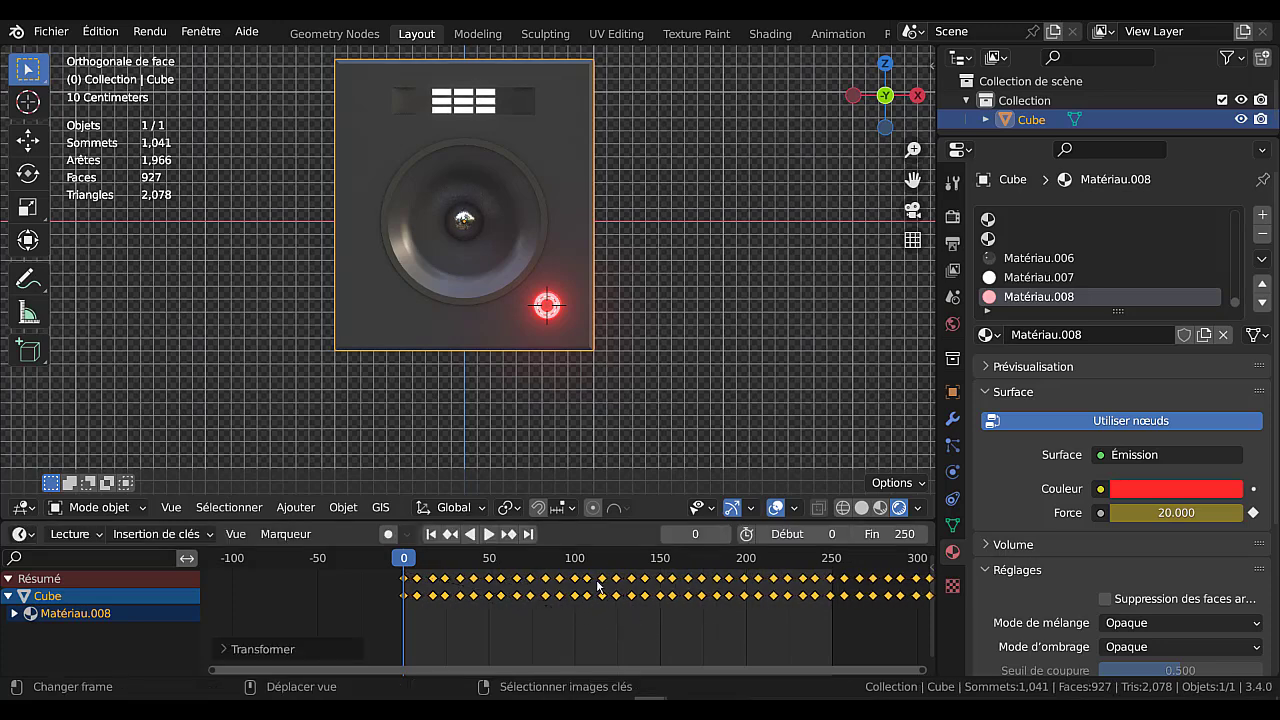
click(490, 534)
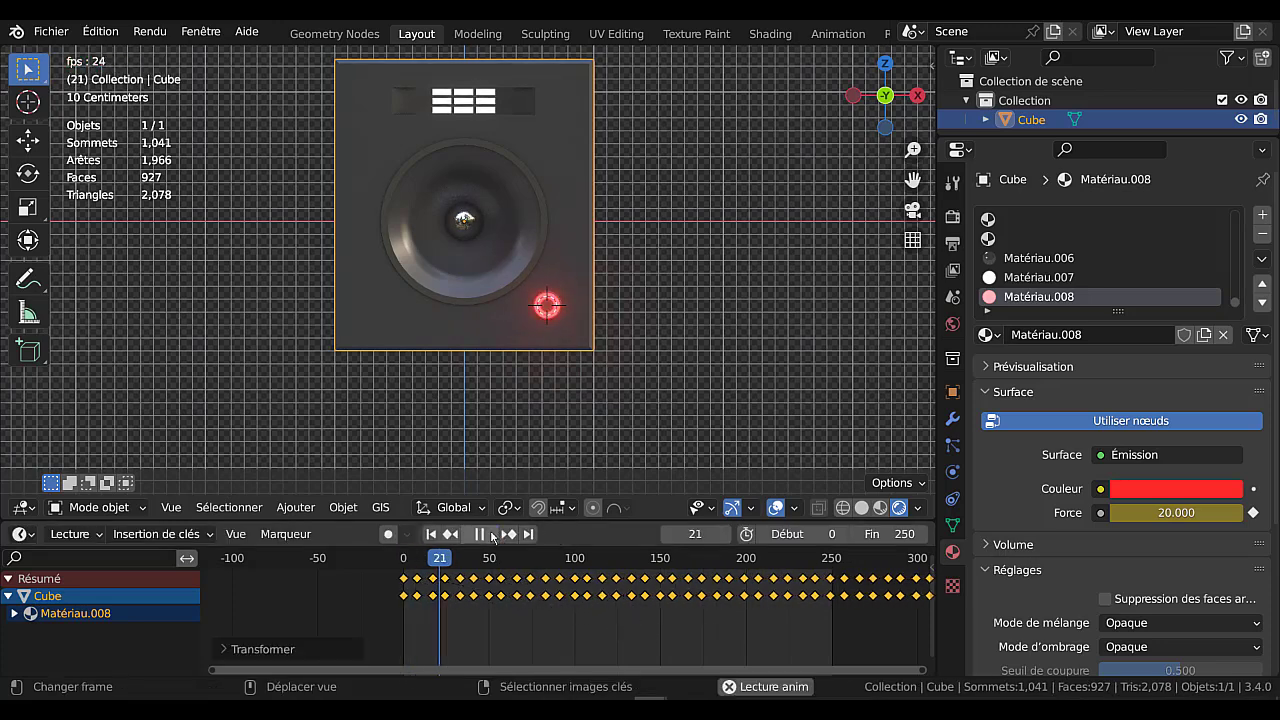
key(Escape)
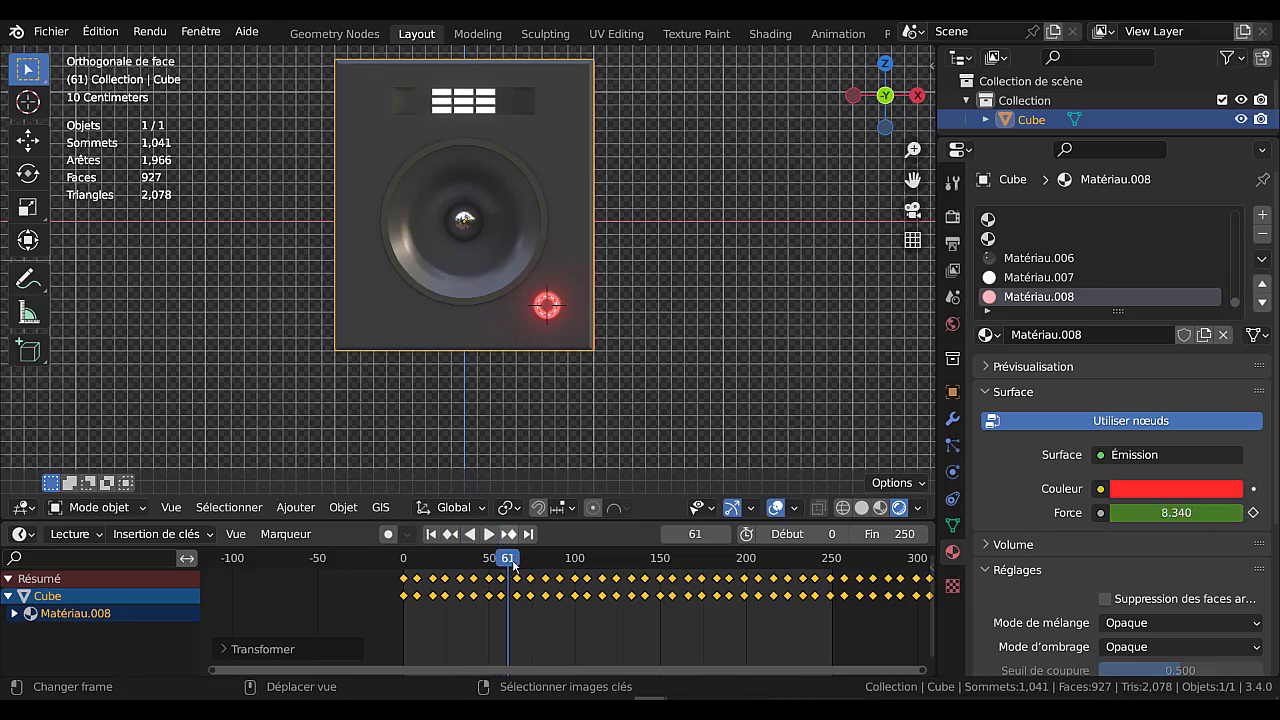
Circle-select the keyframes beyond frame 250 and delete them.
scroll(619, 577, down, 6)
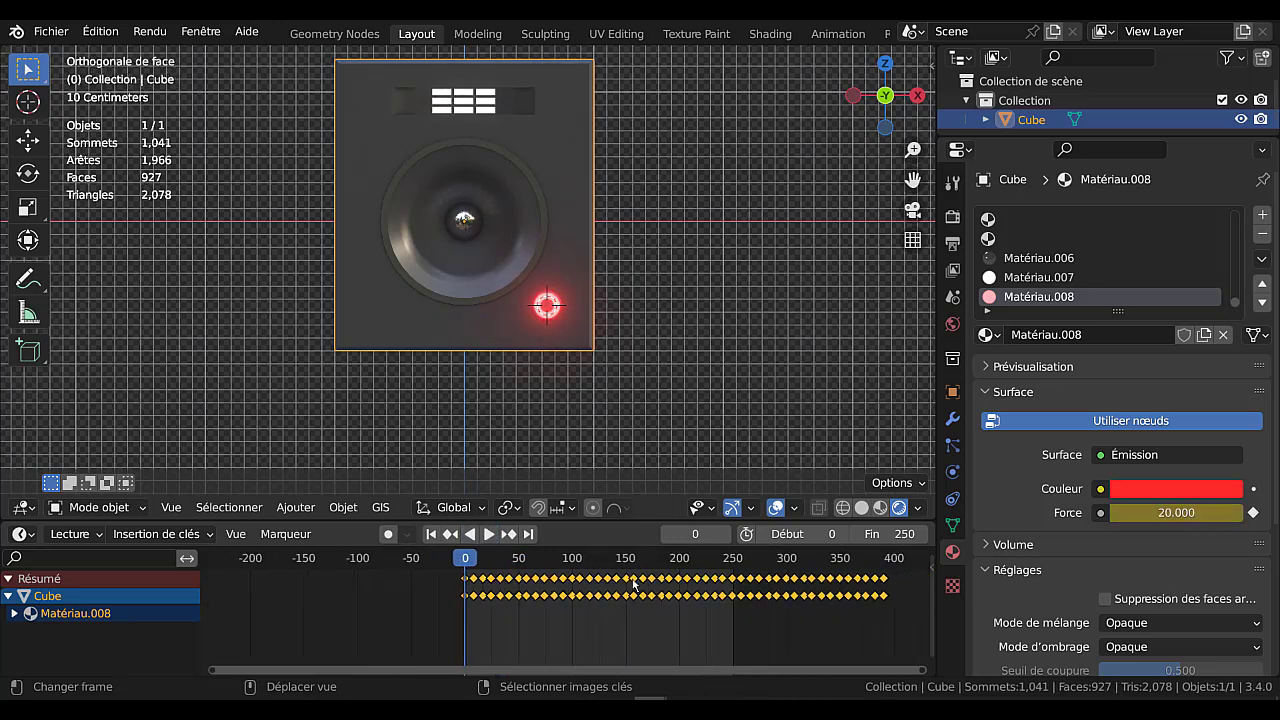
middle_drag(749, 622, 578, 628)
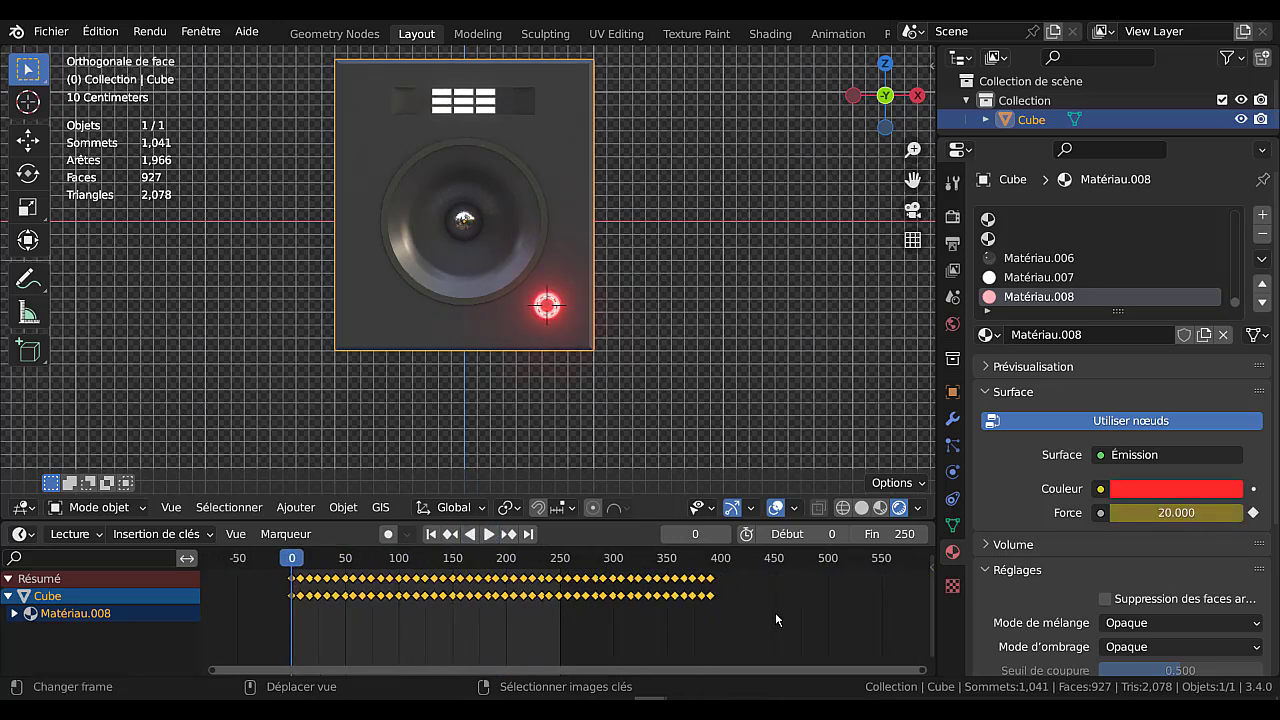
key(c)
key(Escape)
key(c)
drag(742, 588, 580, 592)
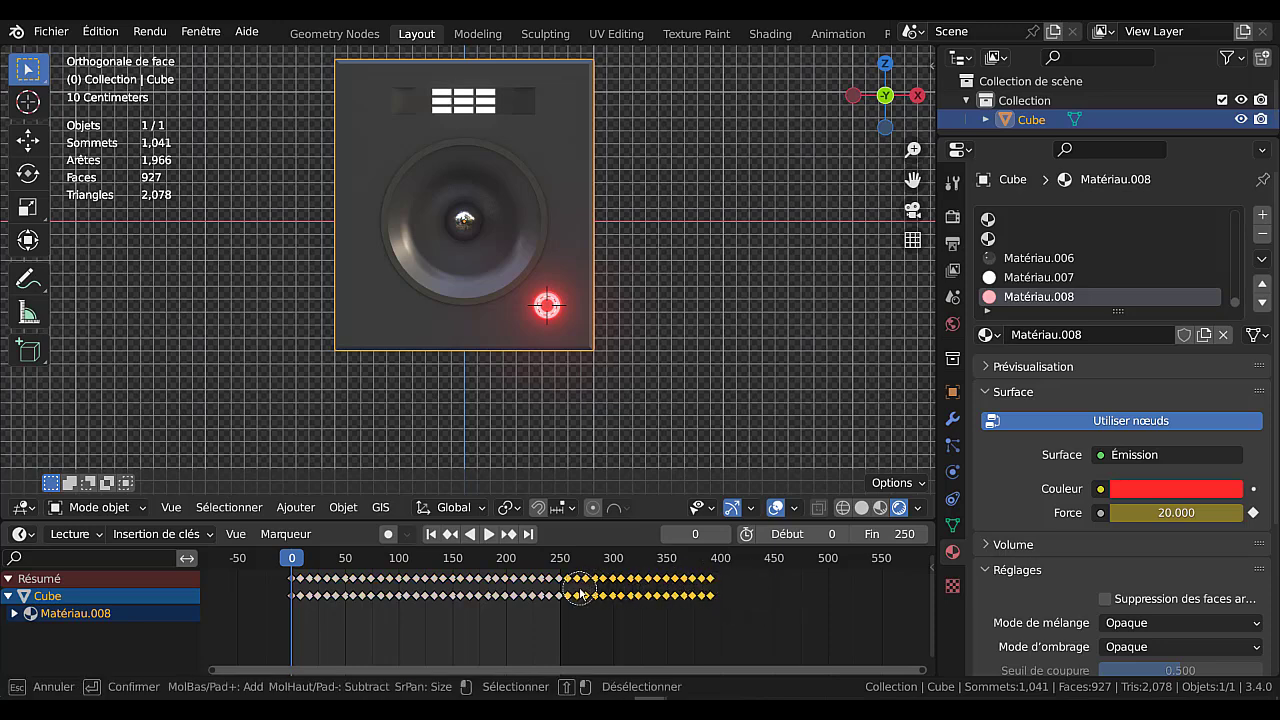
key(Escape)
key(x)
click(788, 610)
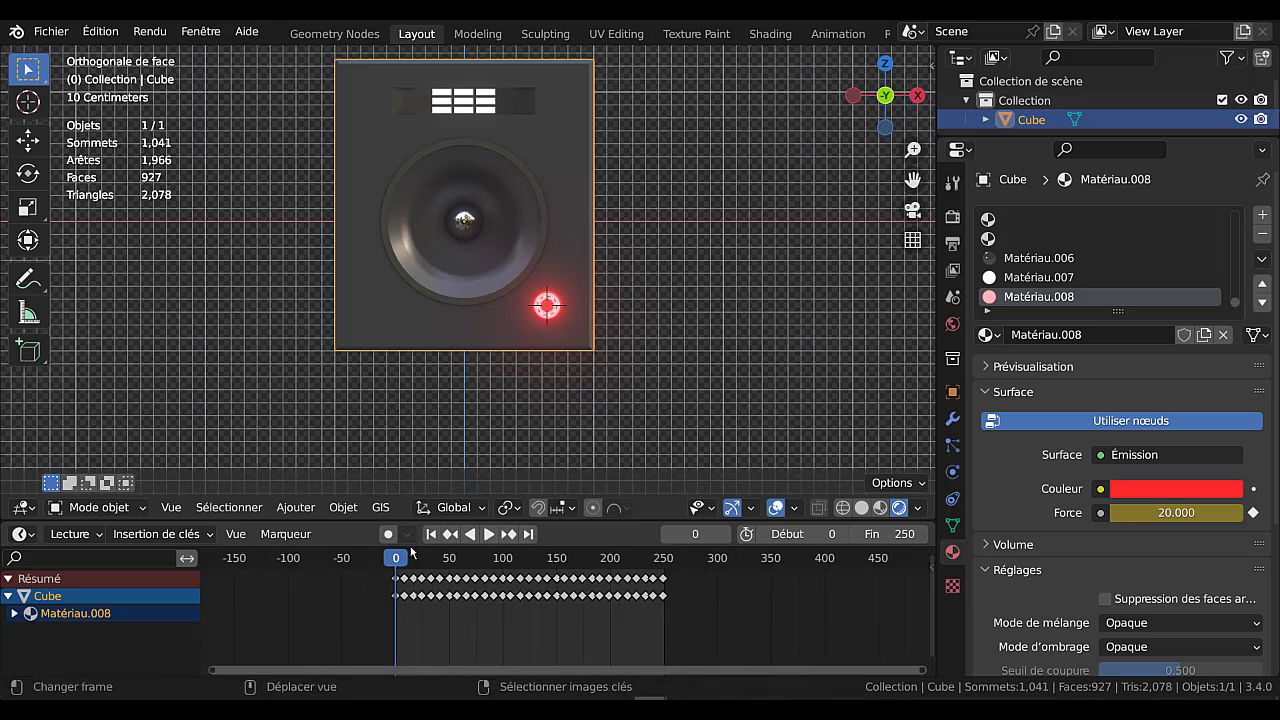
Preview the blinking, set the interpolation of all emission keyframes to Constant and play the result.
click(490, 536)
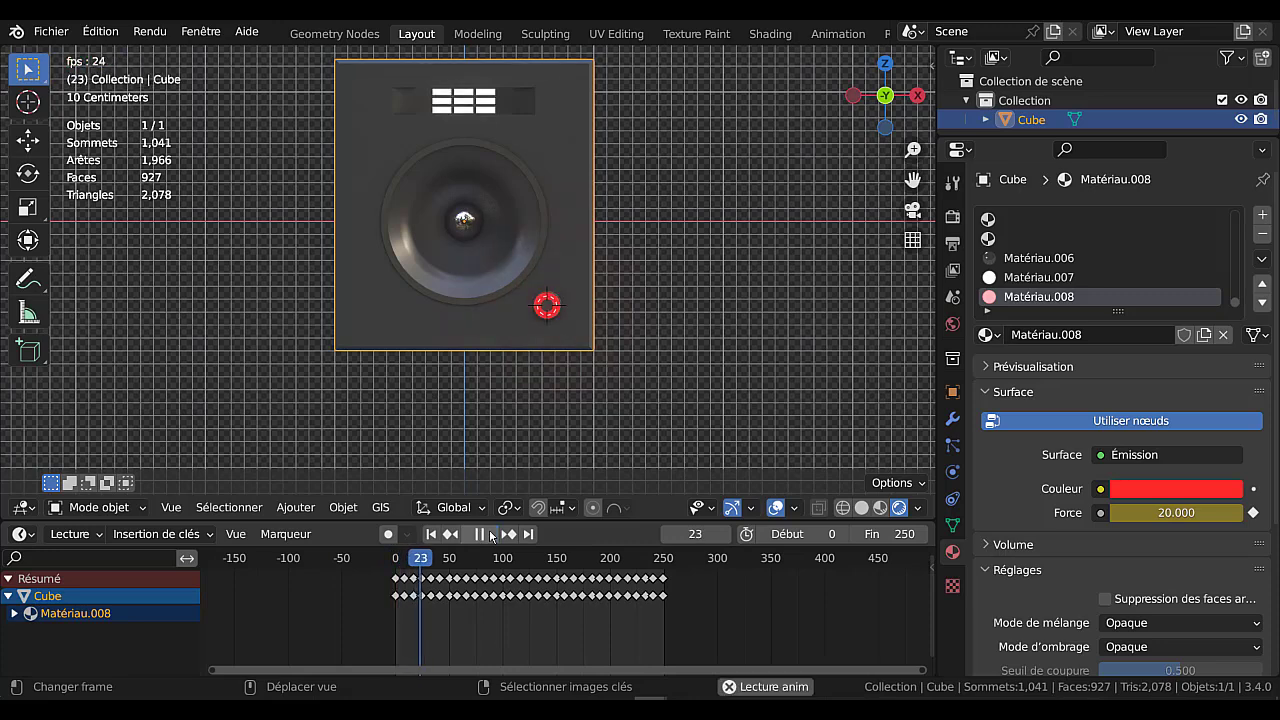
click(490, 536)
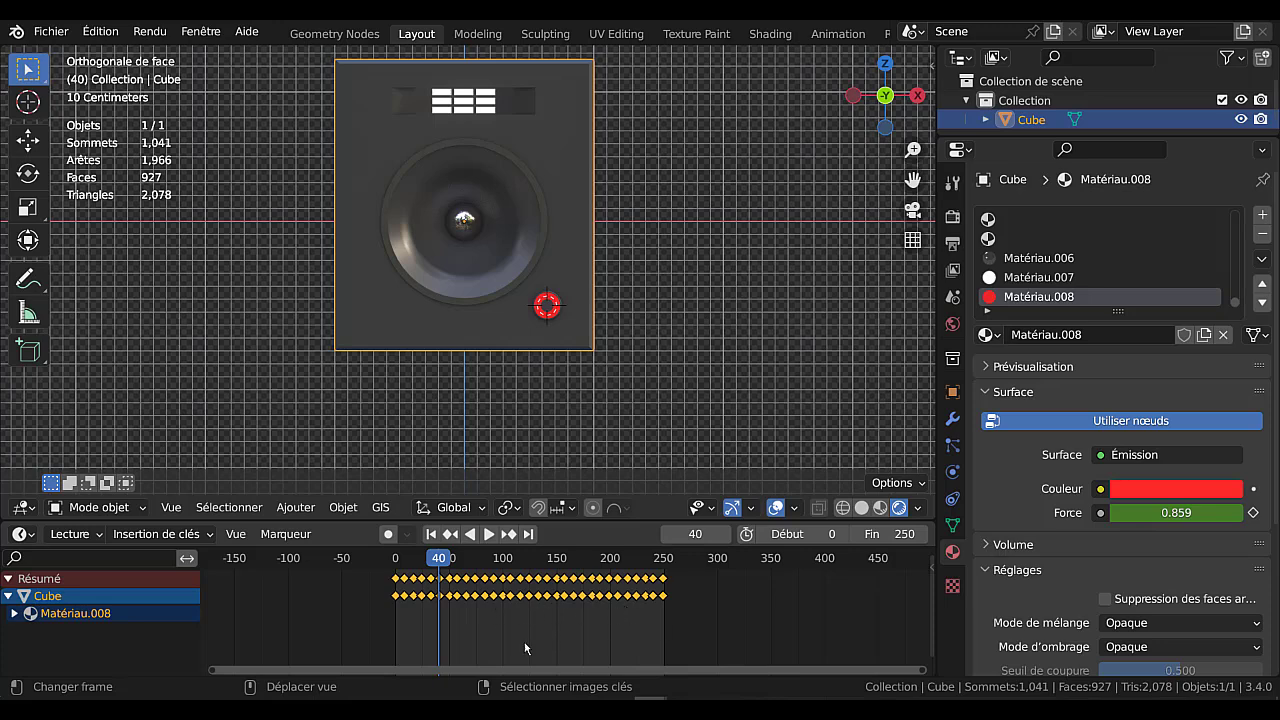
key(t)
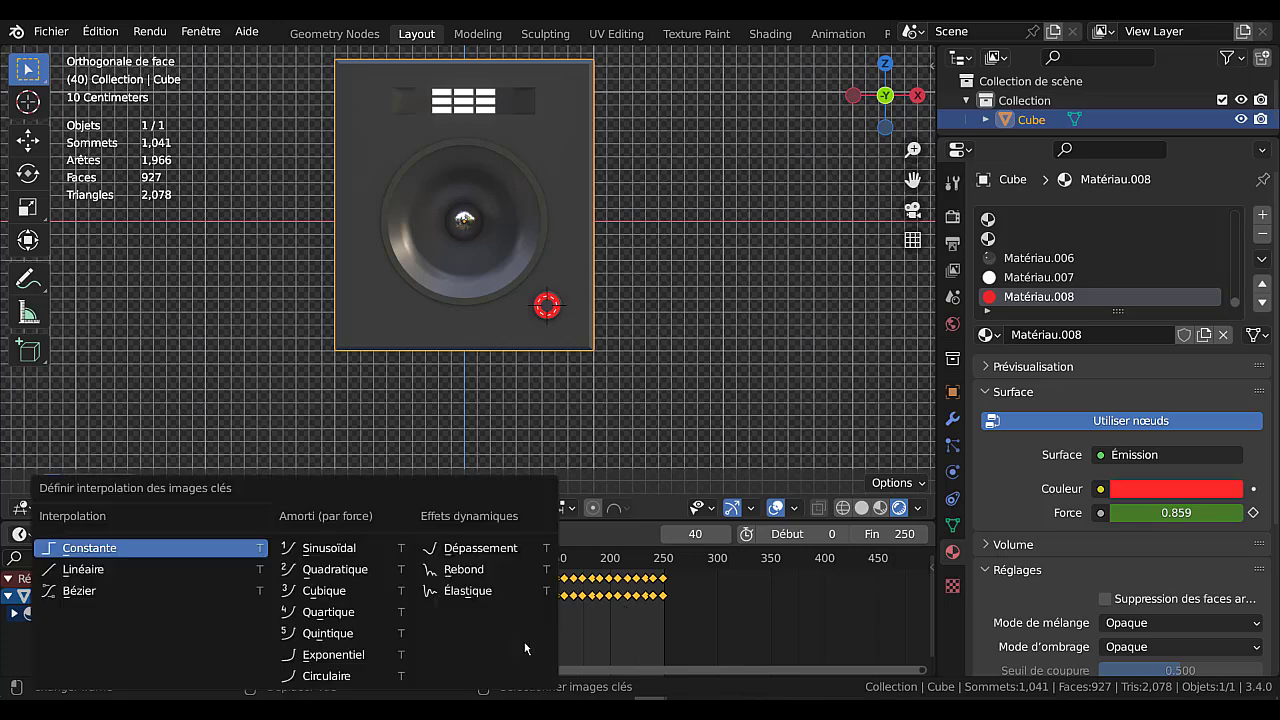
click(82, 550)
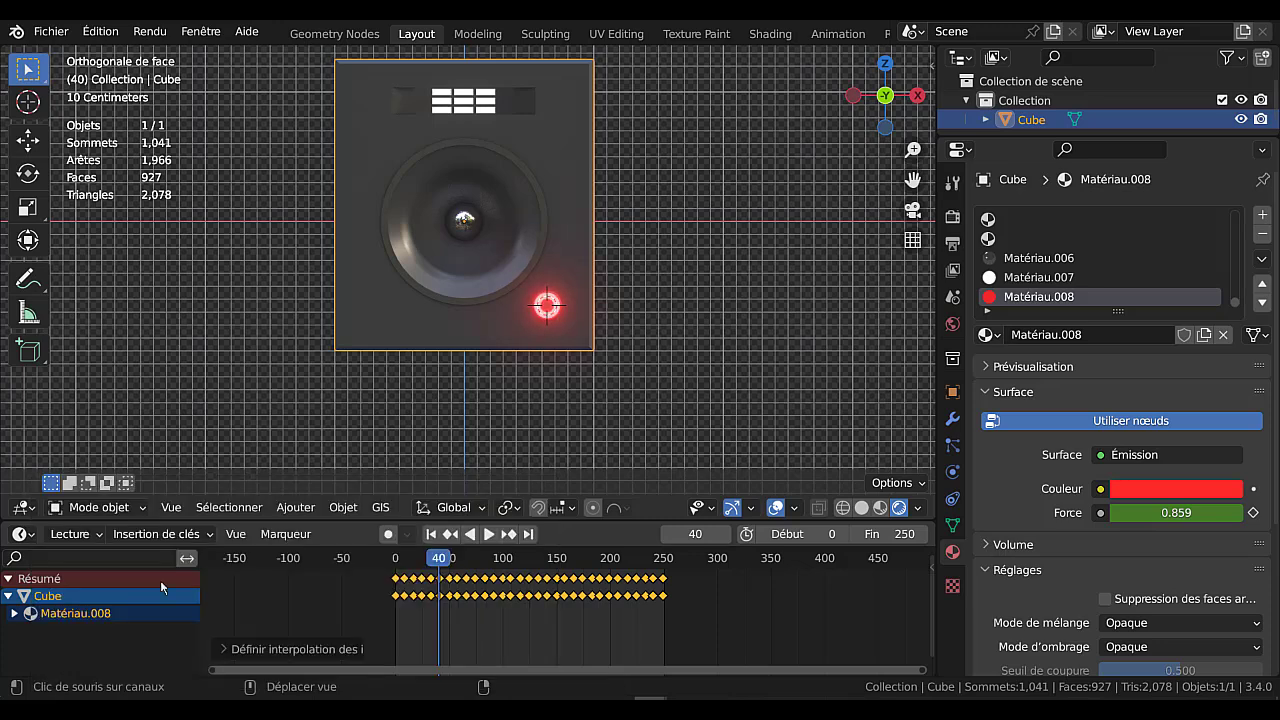
click(489, 535)
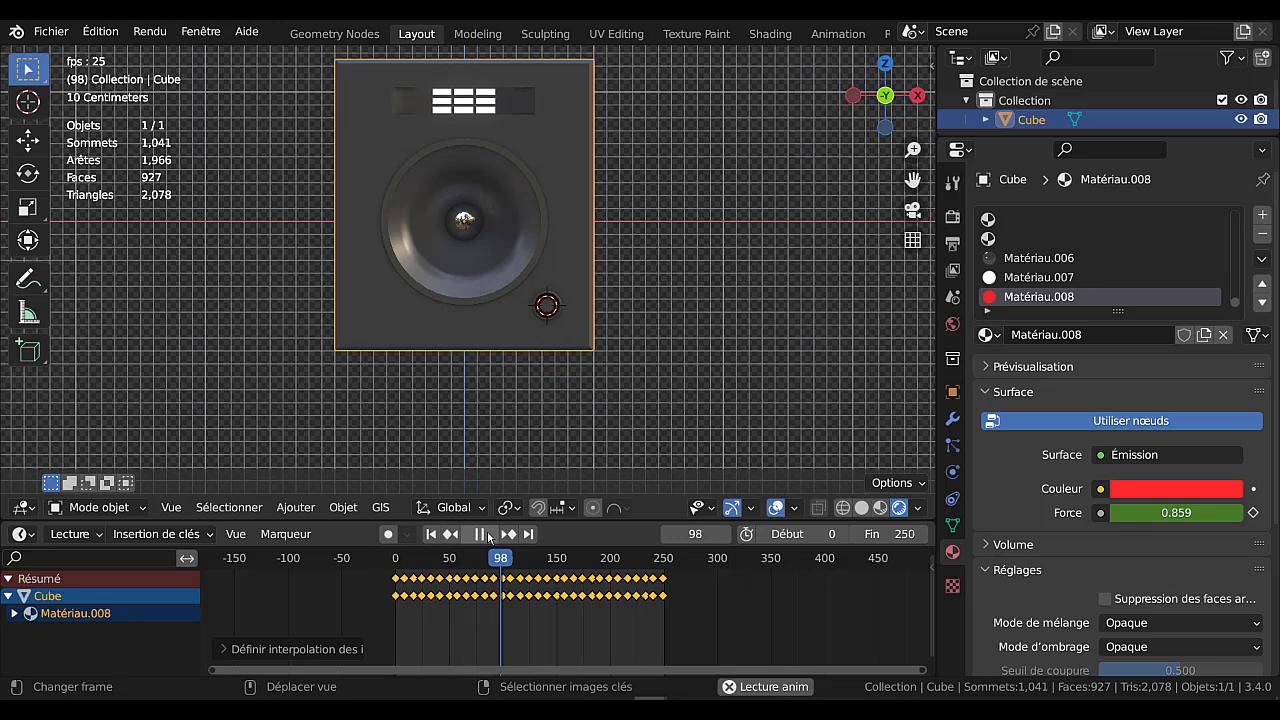
click(481, 535)
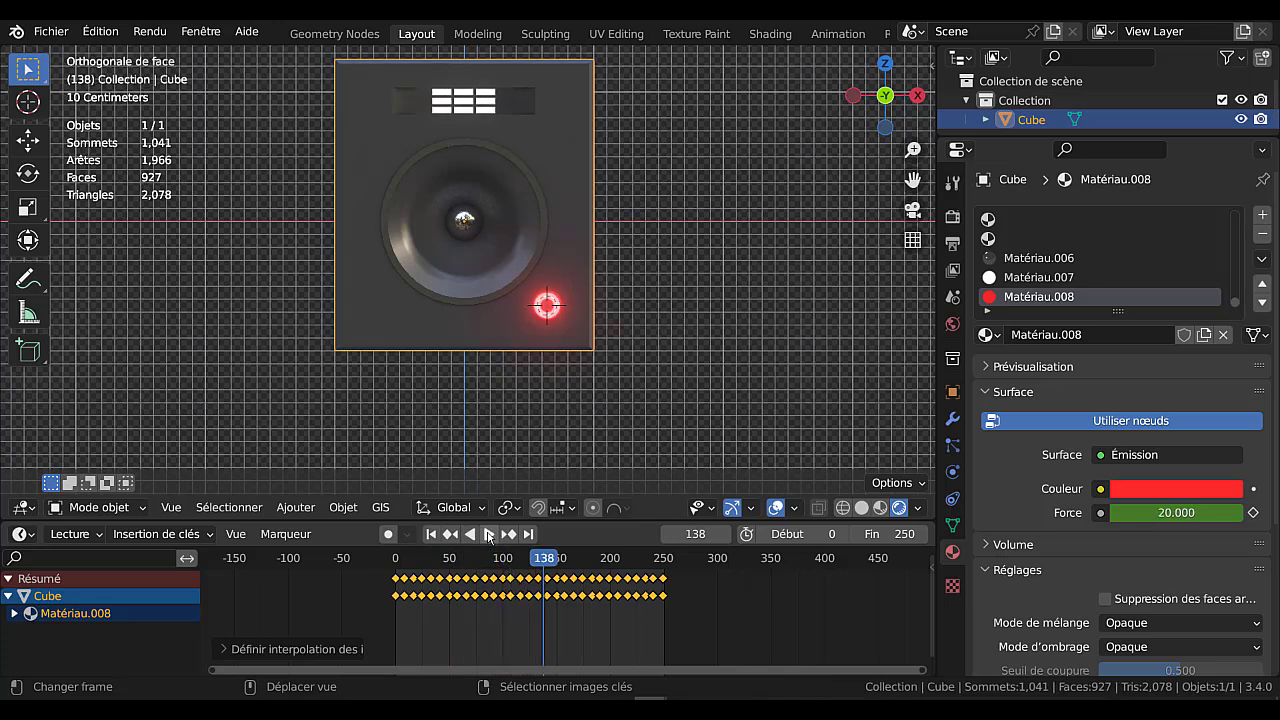
Try Bézier interpolation on all the emission keyframes and play the animation.
key(t)
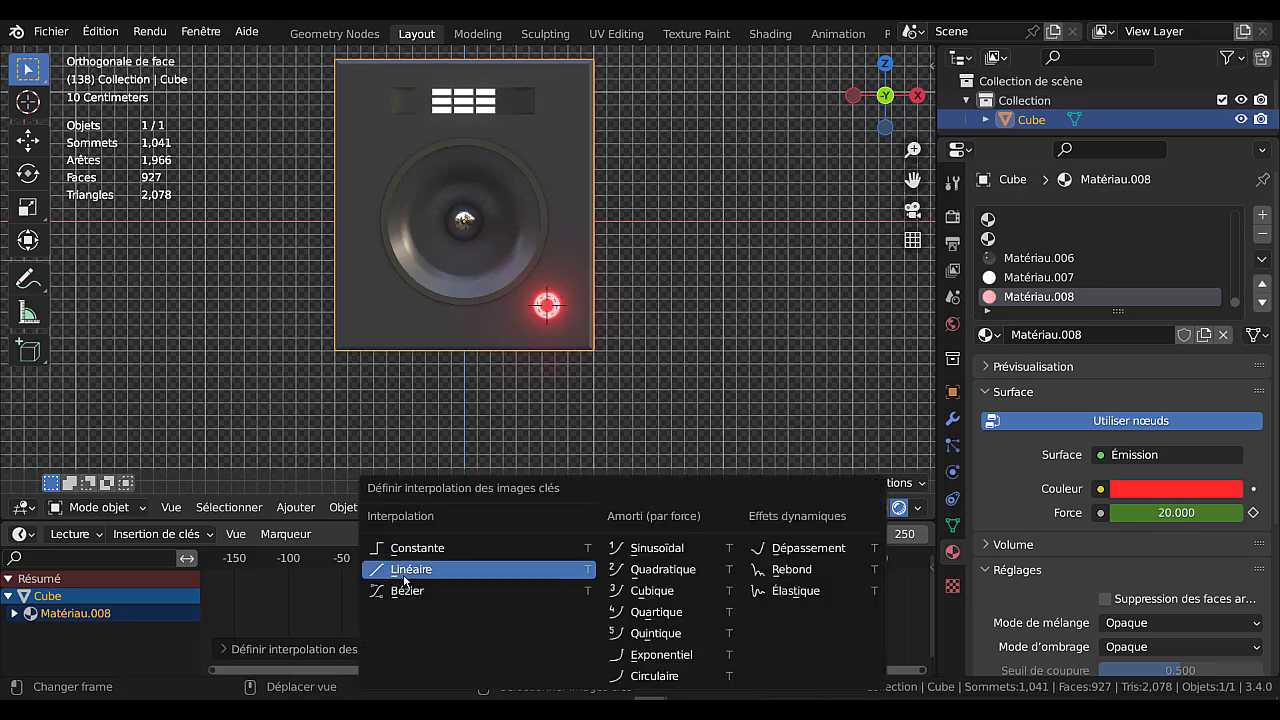
click(402, 591)
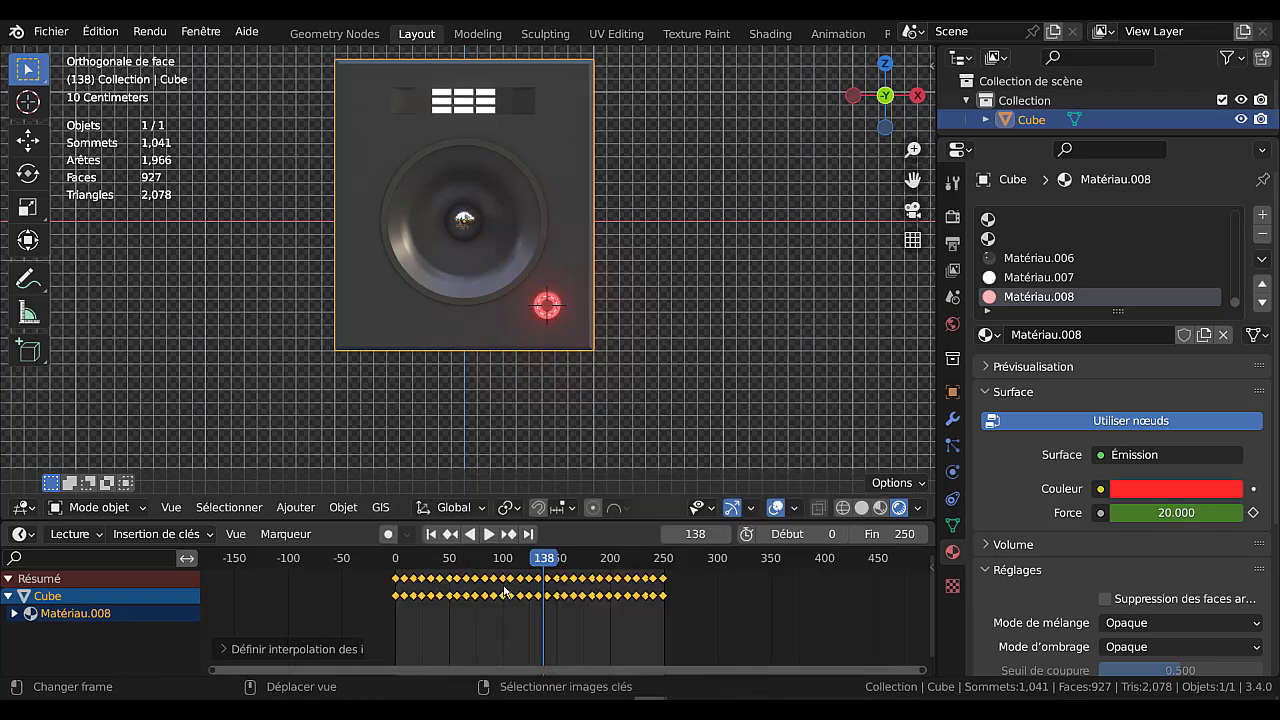
click(487, 537)
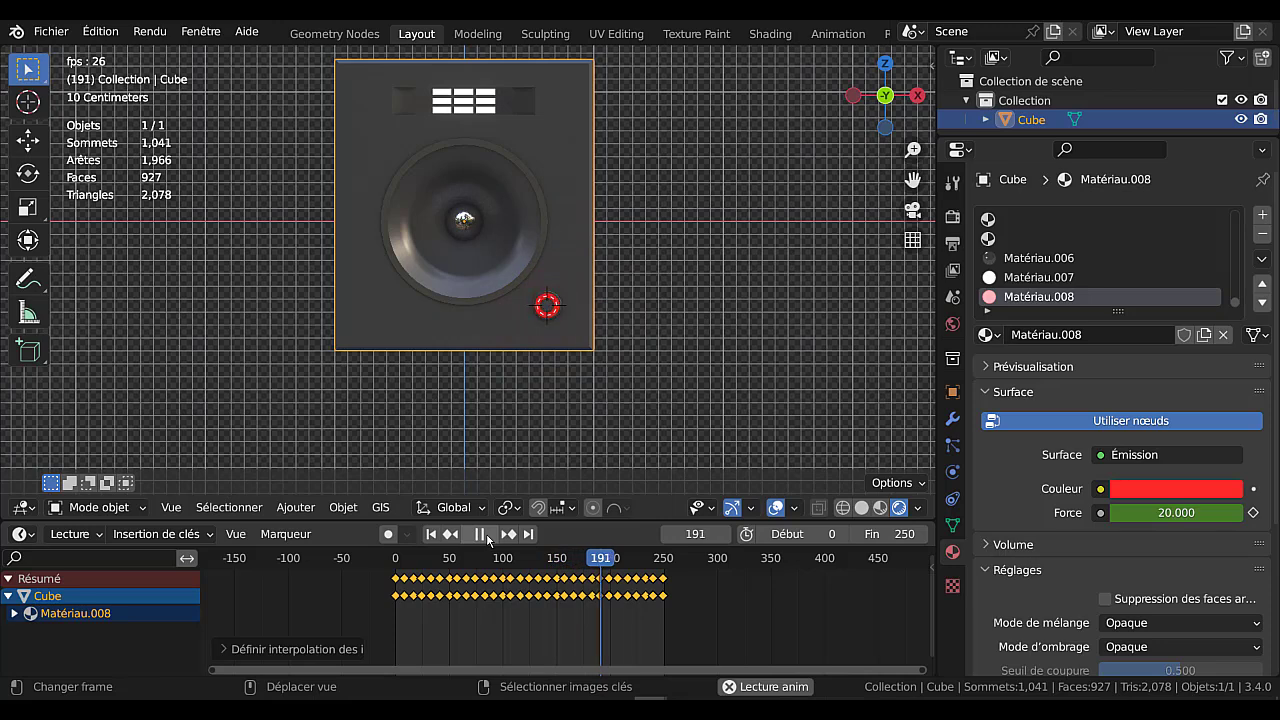
key(space)
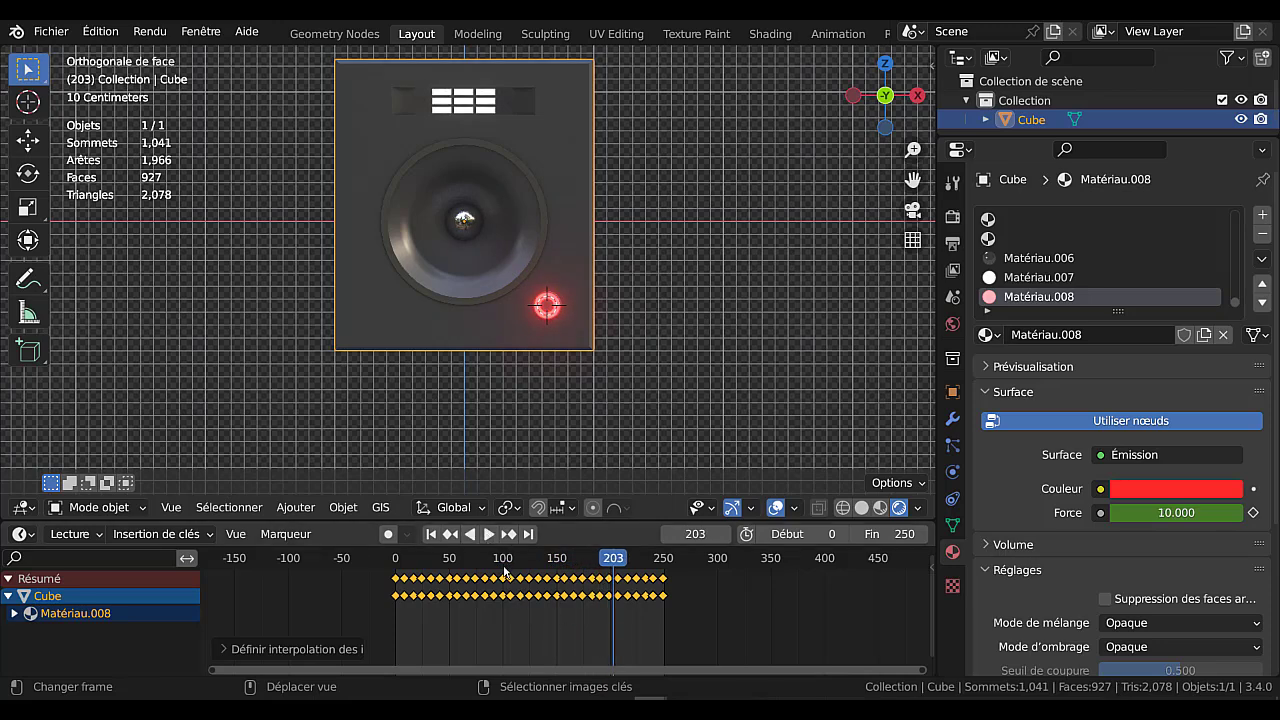
Try Linear interpolation on all the emission keyframes and play the animation from its first frame.
key(t)
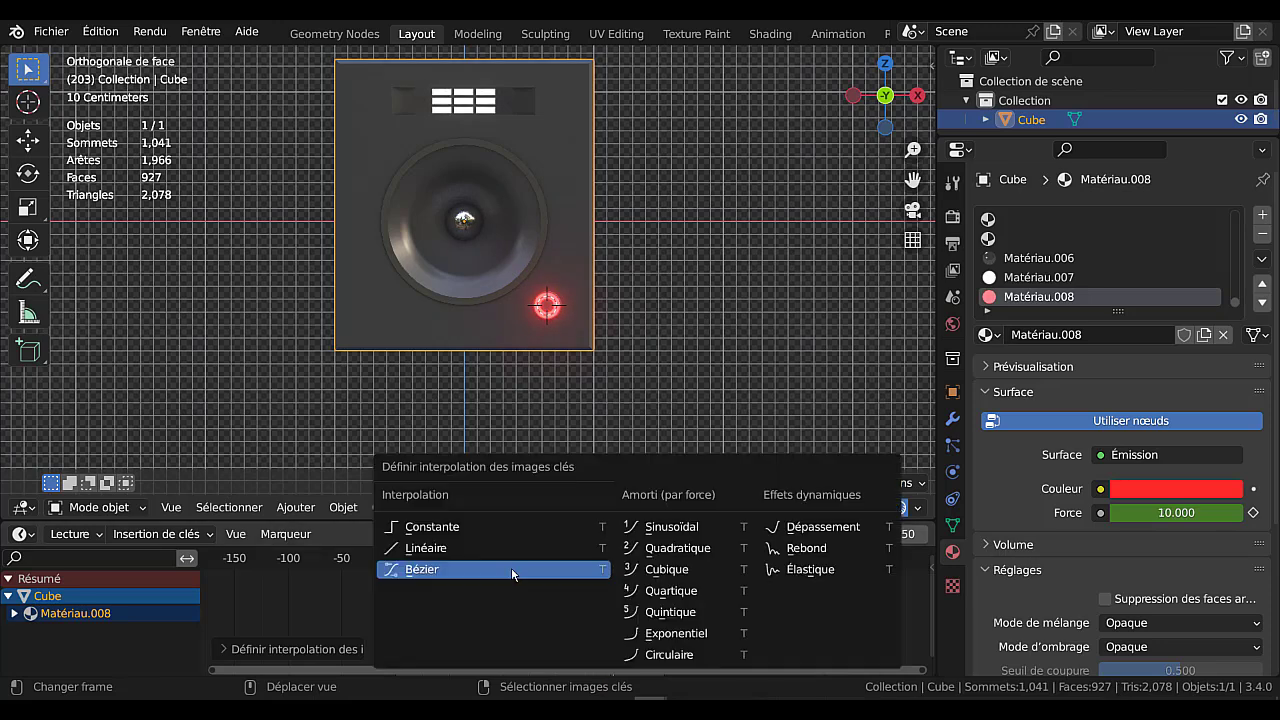
click(405, 550)
click(431, 535)
click(489, 534)
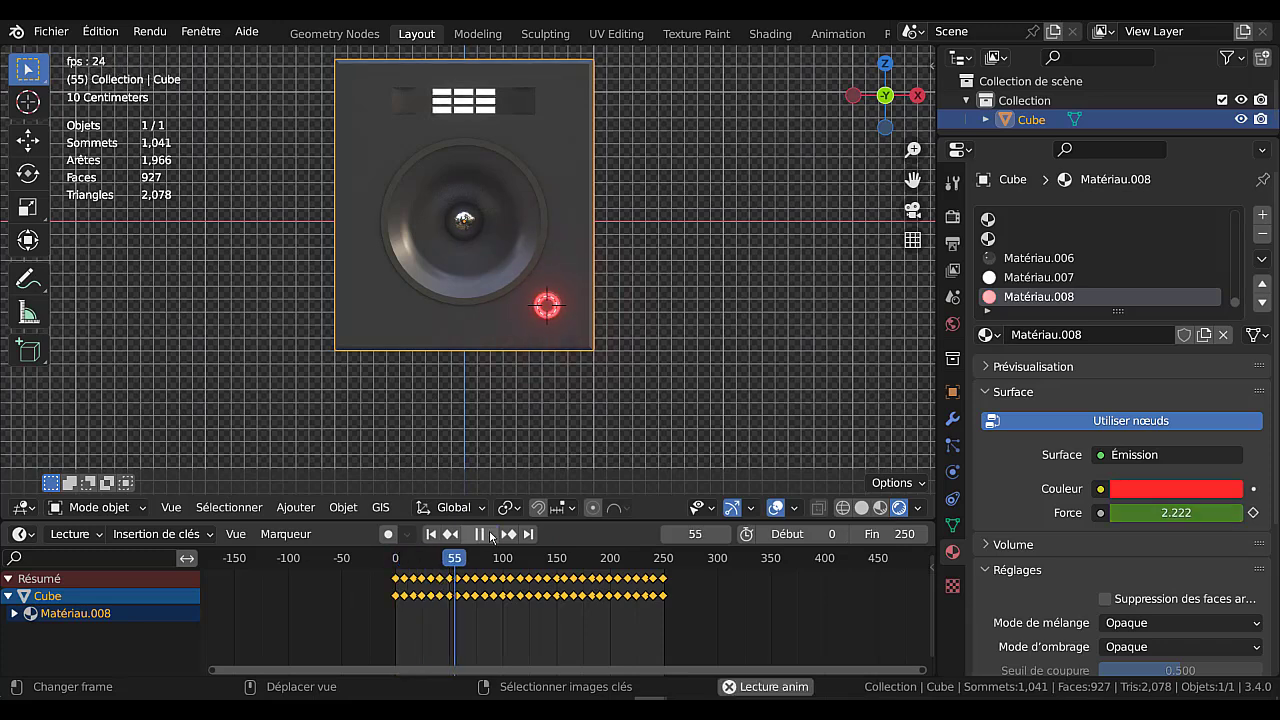
click(489, 532)
Set the interpolation of all the emission keyframes back to Constant and play the animation.
key(t)
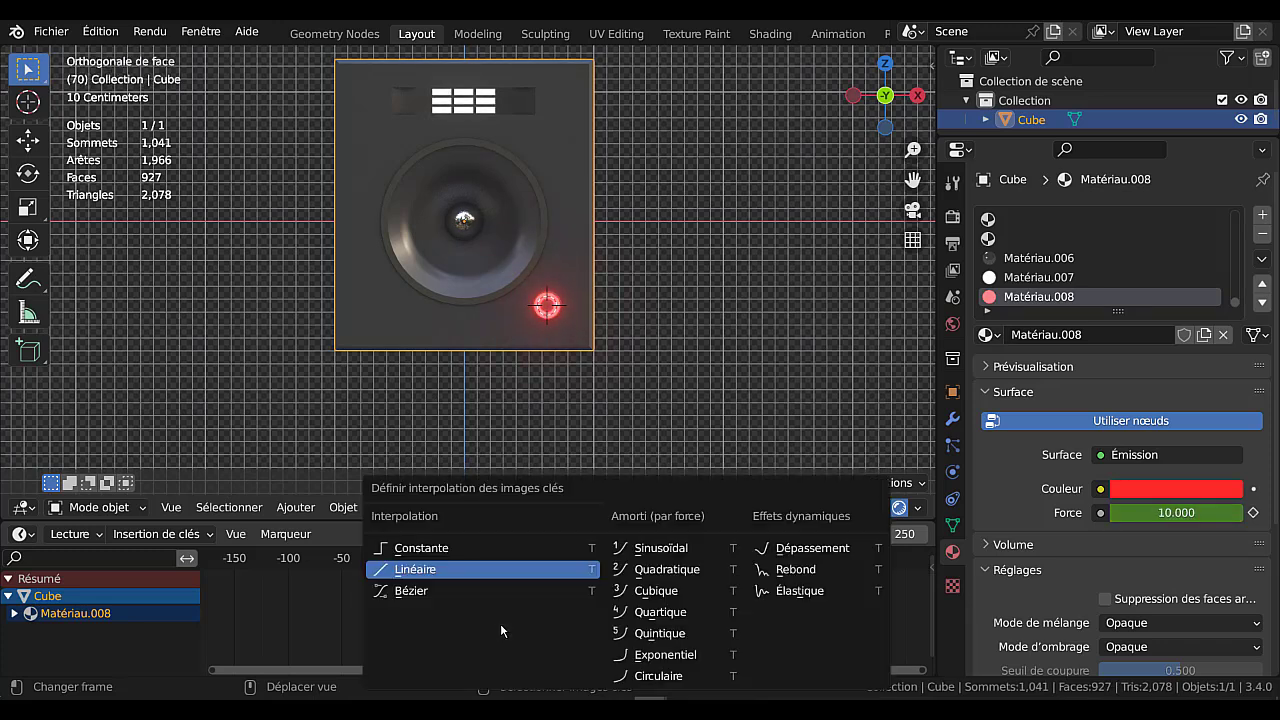
click(418, 553)
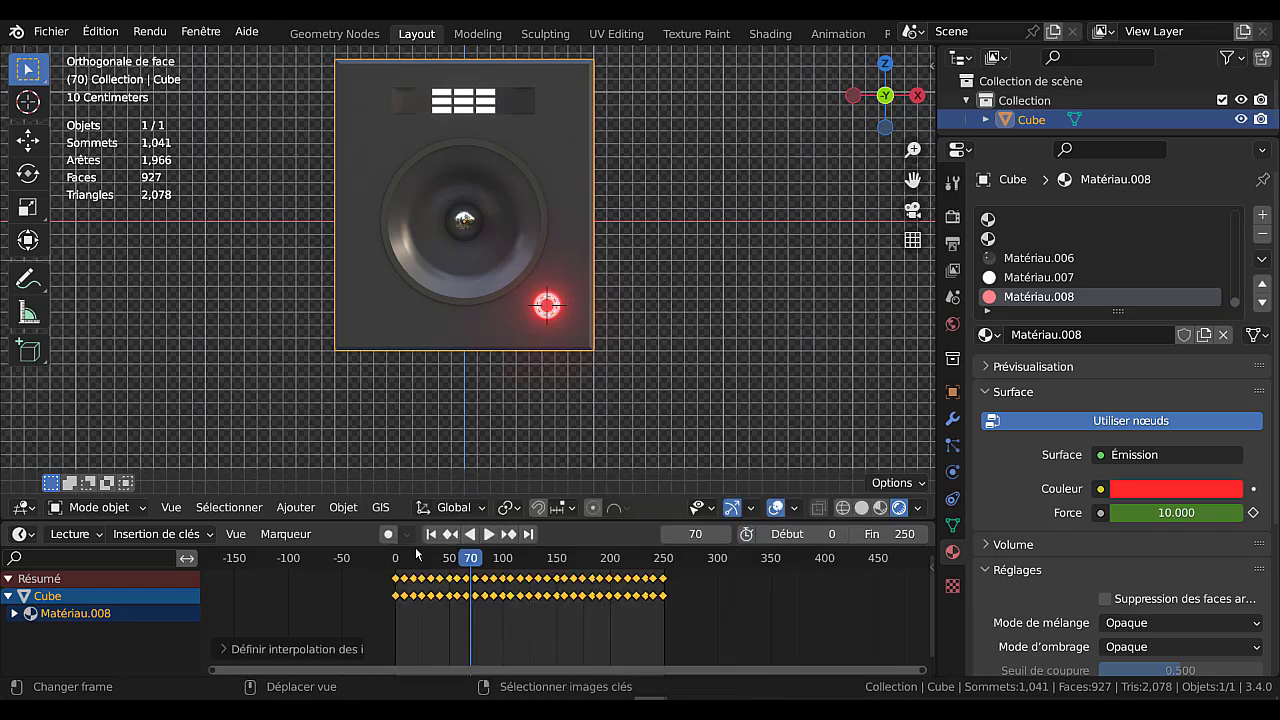
click(489, 534)
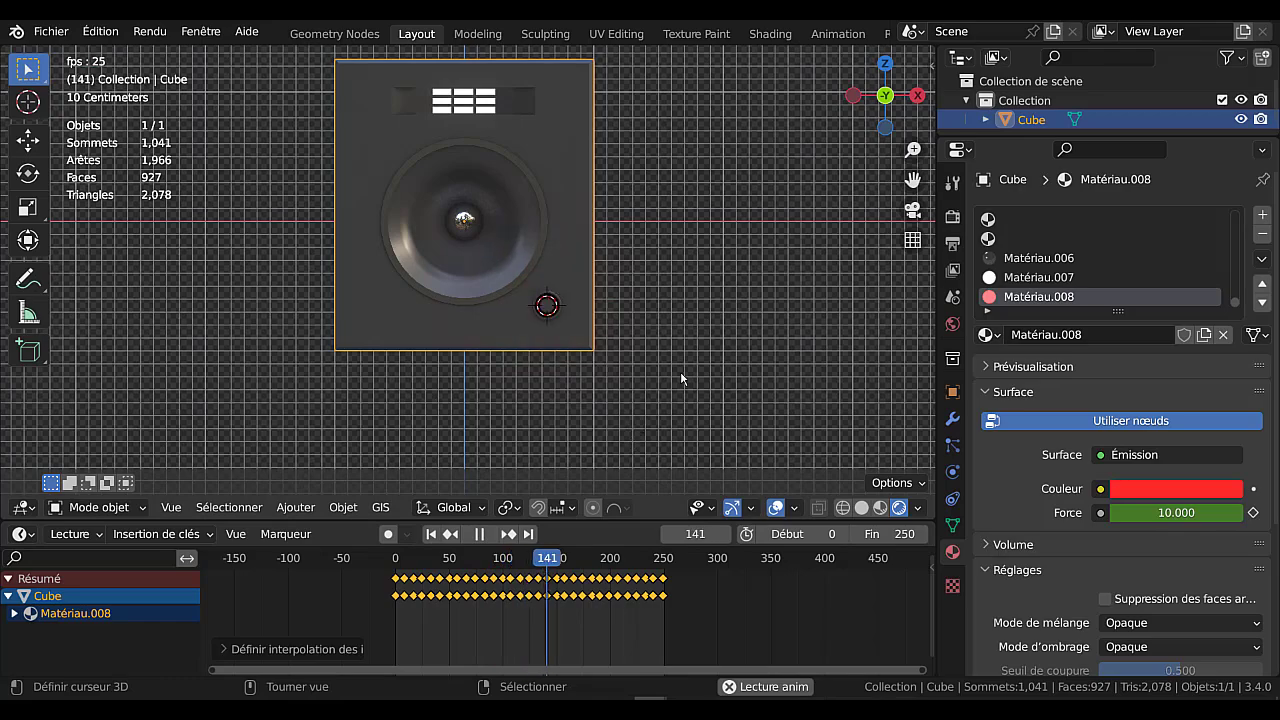
Select the outermost face rings inside the speaker cone, undoing the stray radial face selection.
scroll(707, 363, down, 2)
middle_drag(703, 356, 754, 425)
shift+middle_drag(592, 366, 632, 417)
scroll(576, 406, up, 5)
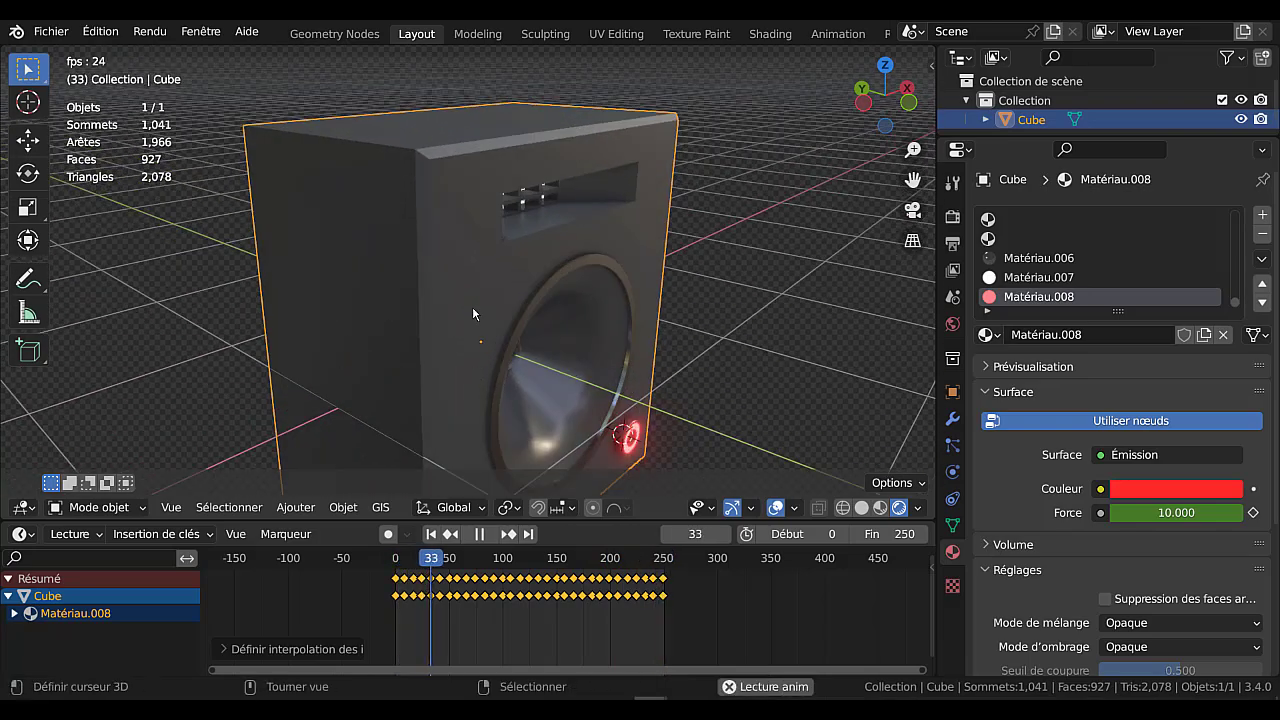
middle_drag(563, 384, 506, 362)
key(Tab)
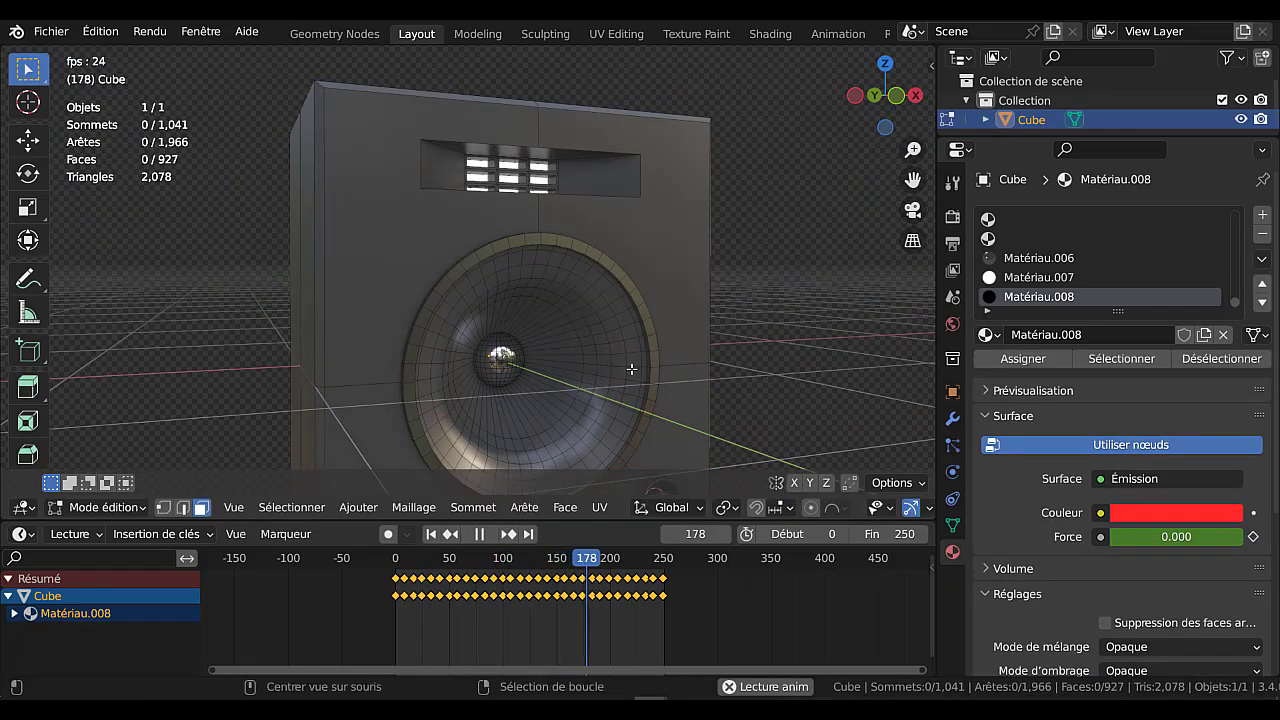
alt+click(621, 368)
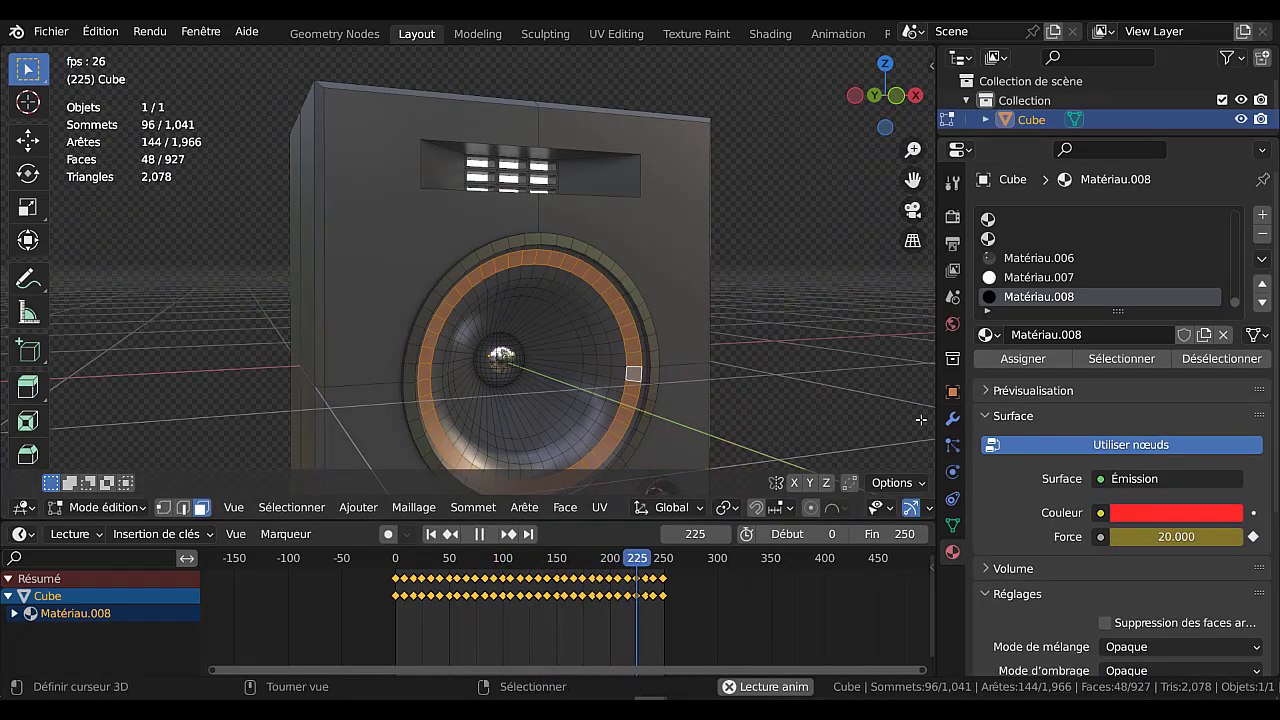
alt+shift+click(618, 357)
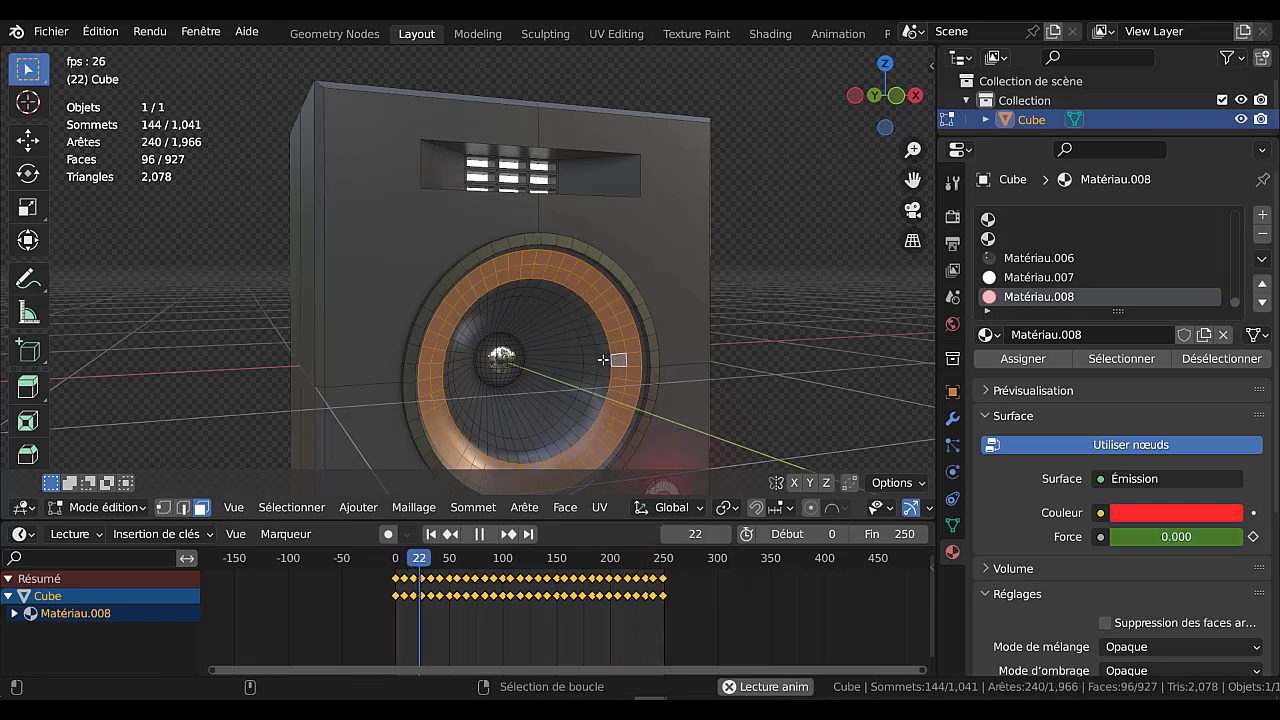
alt+shift+click(603, 360)
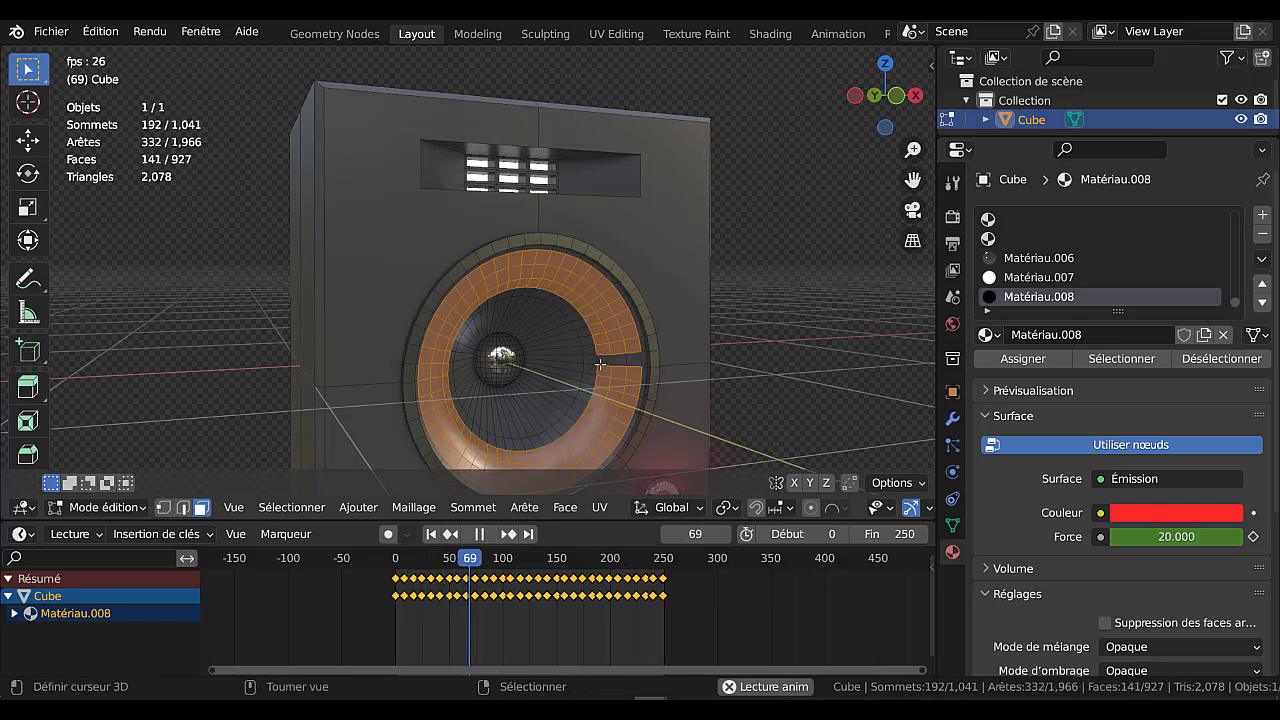
key(ctrl+z)
alt+shift+click(591, 358)
Add the remaining inner cone faces to the selection with circle select, leaving out the central dome.
middle_drag(591, 359, 562, 363)
key(c)
mouse_move(550, 384)
mouse_down()
mouse_move(505, 420)
mouse_move(440, 410)
mouse_move(440, 357)
mouse_move(515, 300)
mouse_move(573, 389)
mouse_up()
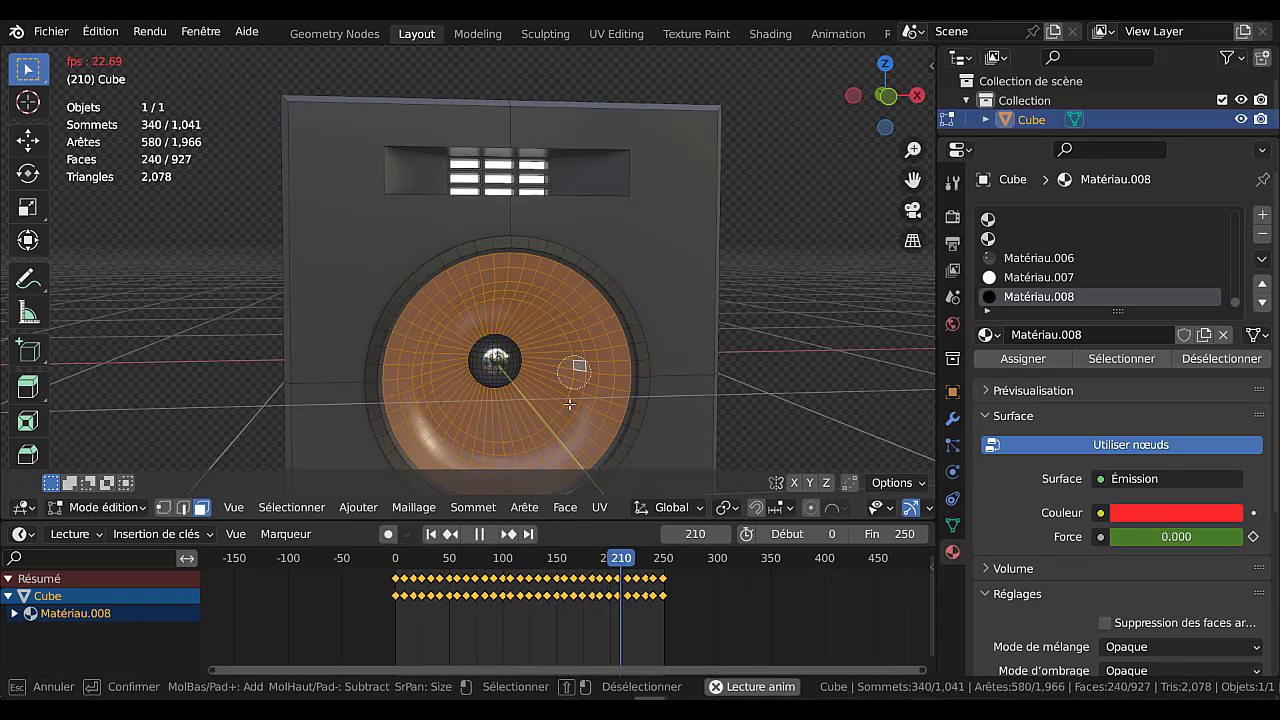
right_click(806, 365)
scroll(803, 368, down, 2)
middle_drag(791, 377, 837, 364)
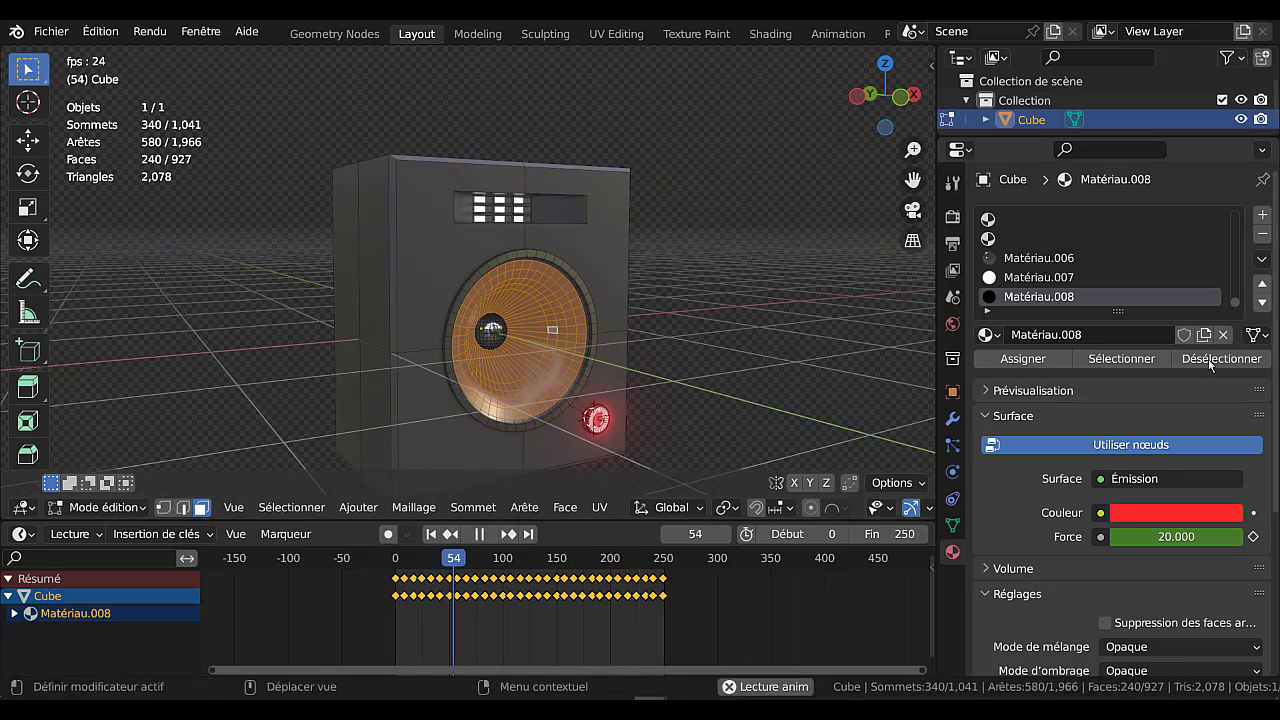
Create a new material with a very dark grey base colour and assign it to the selected cone faces.
click(1263, 216)
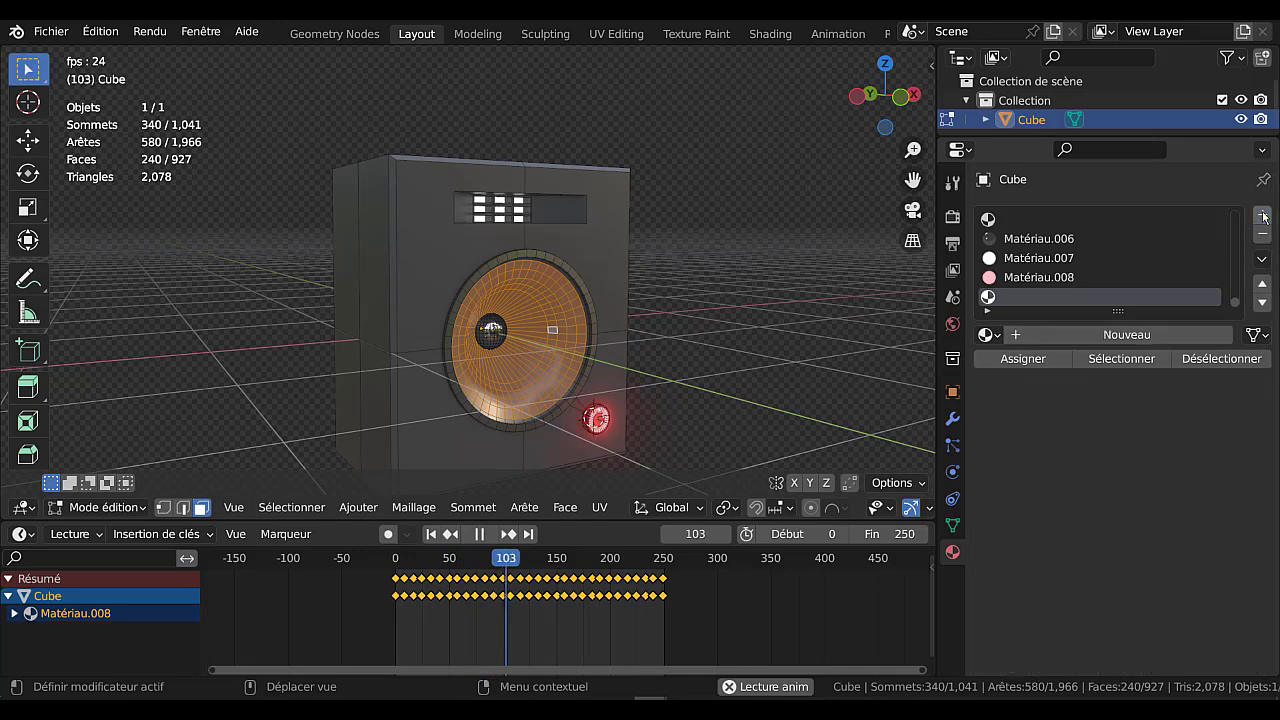
click(1128, 336)
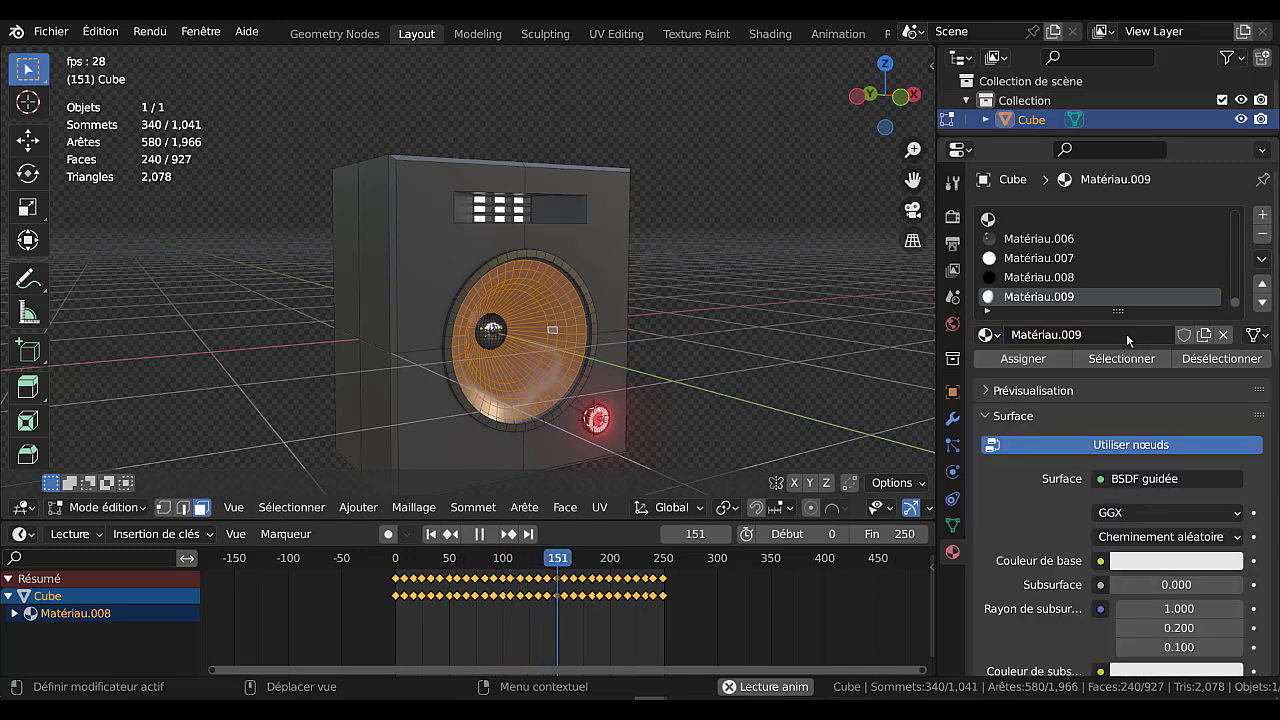
click(1165, 560)
drag(1228, 288, 1228, 415)
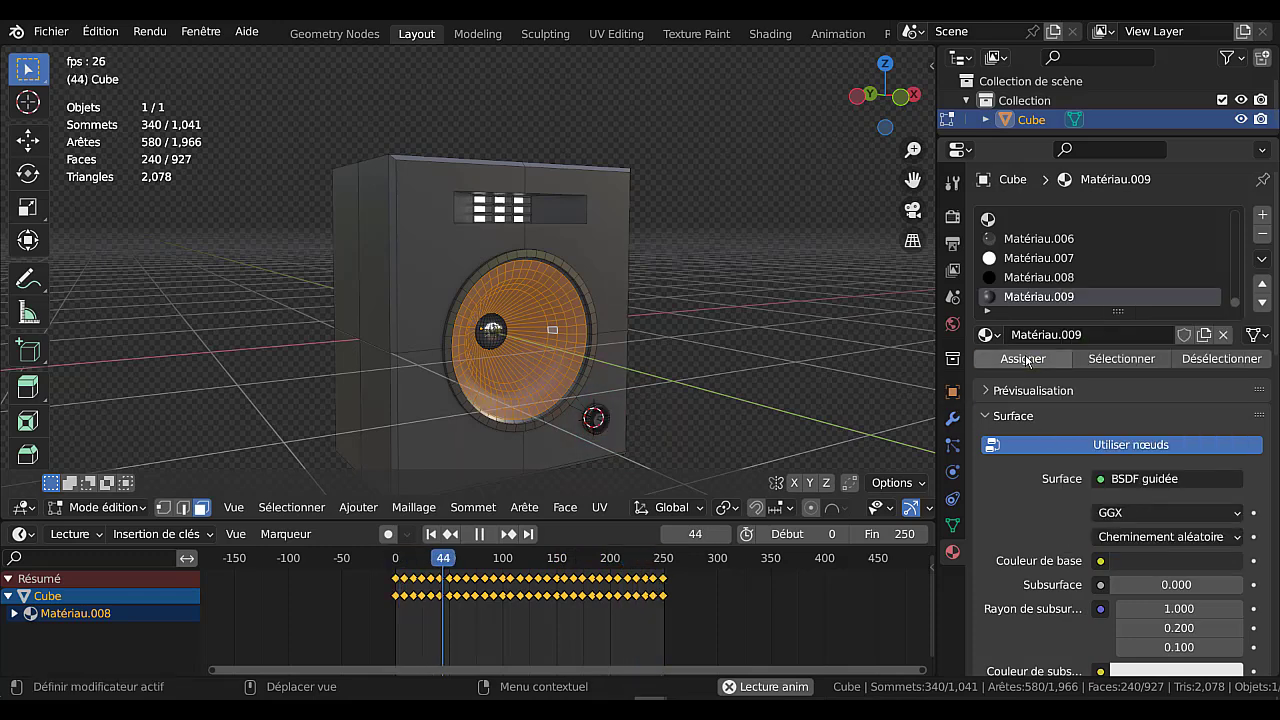
key(Tab)
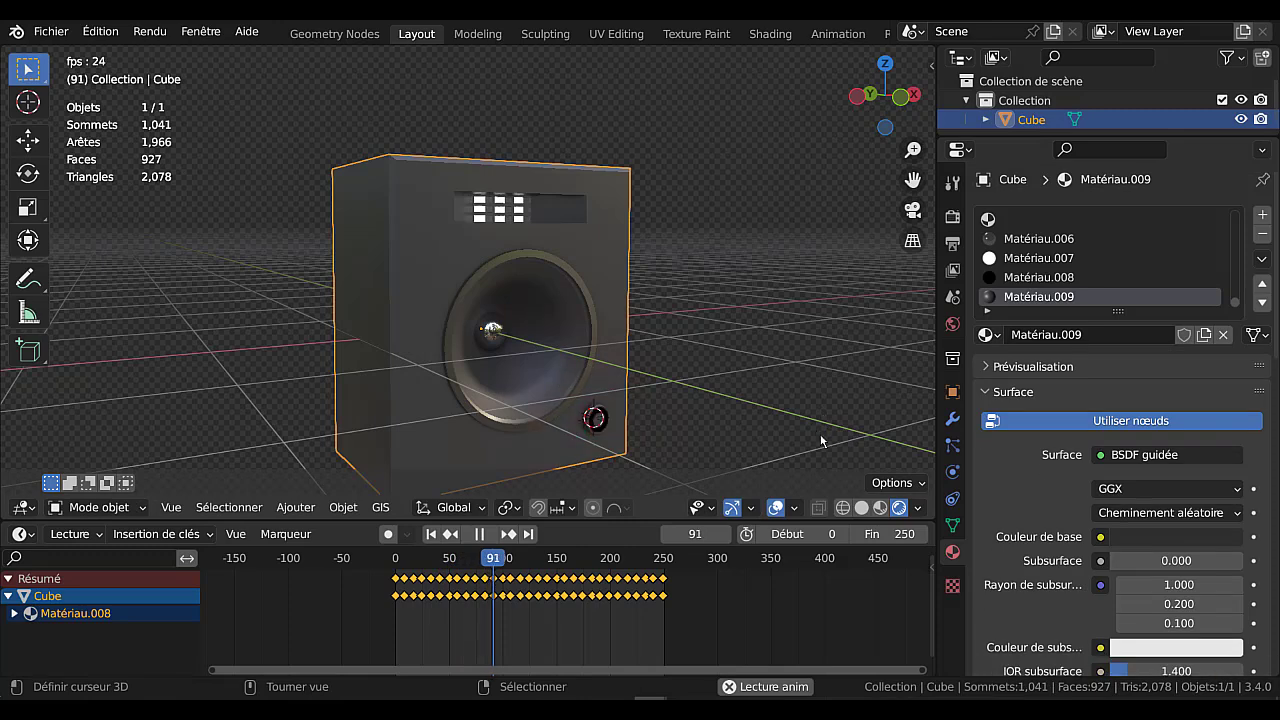
Set the cone material's specular to 0.336 and its roughness to 0.420.
scroll(1173, 558, down, 5)
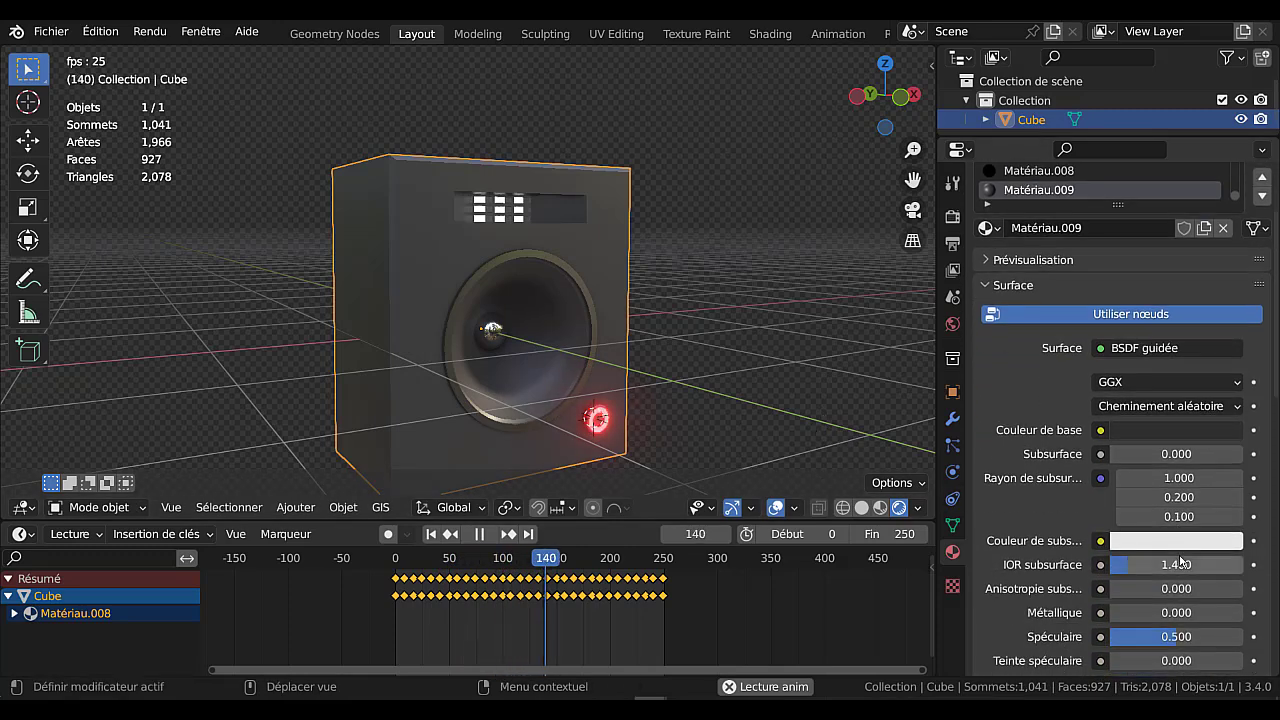
drag(1127, 558, 1129, 558)
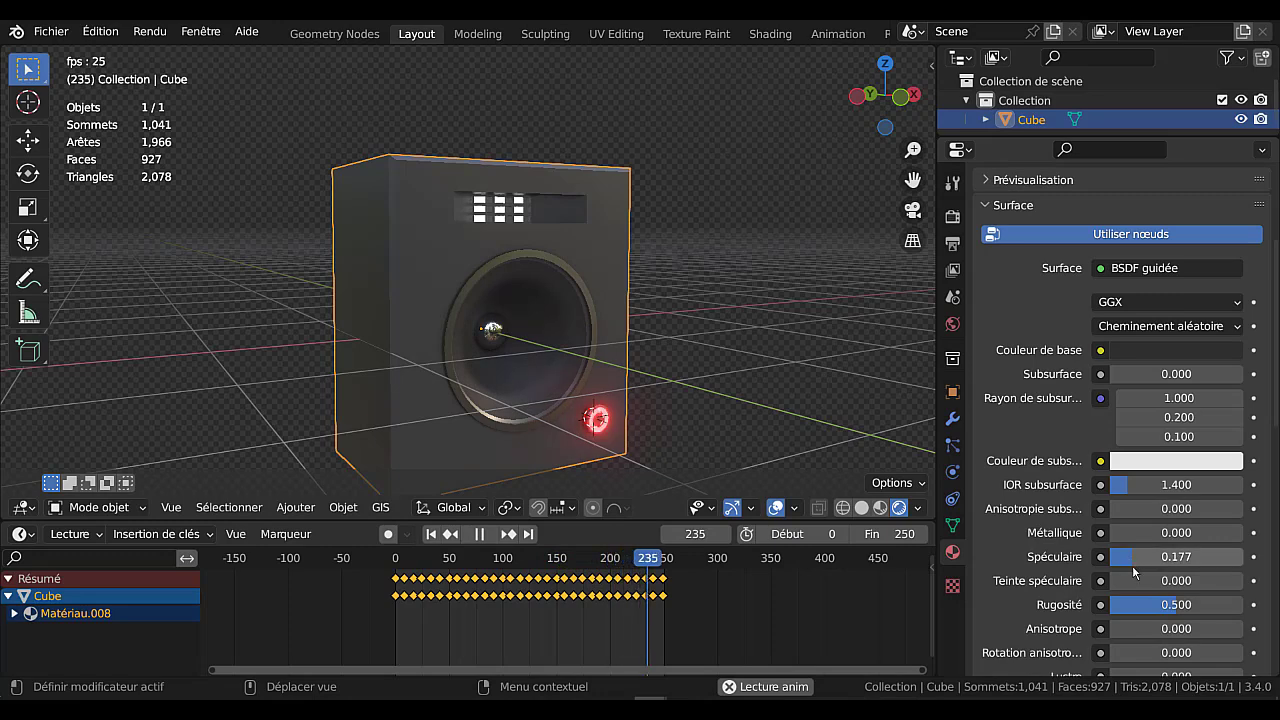
middle_drag(510, 369, 500, 331)
drag(1160, 611, 1144, 611)
middle_drag(537, 427, 468, 458)
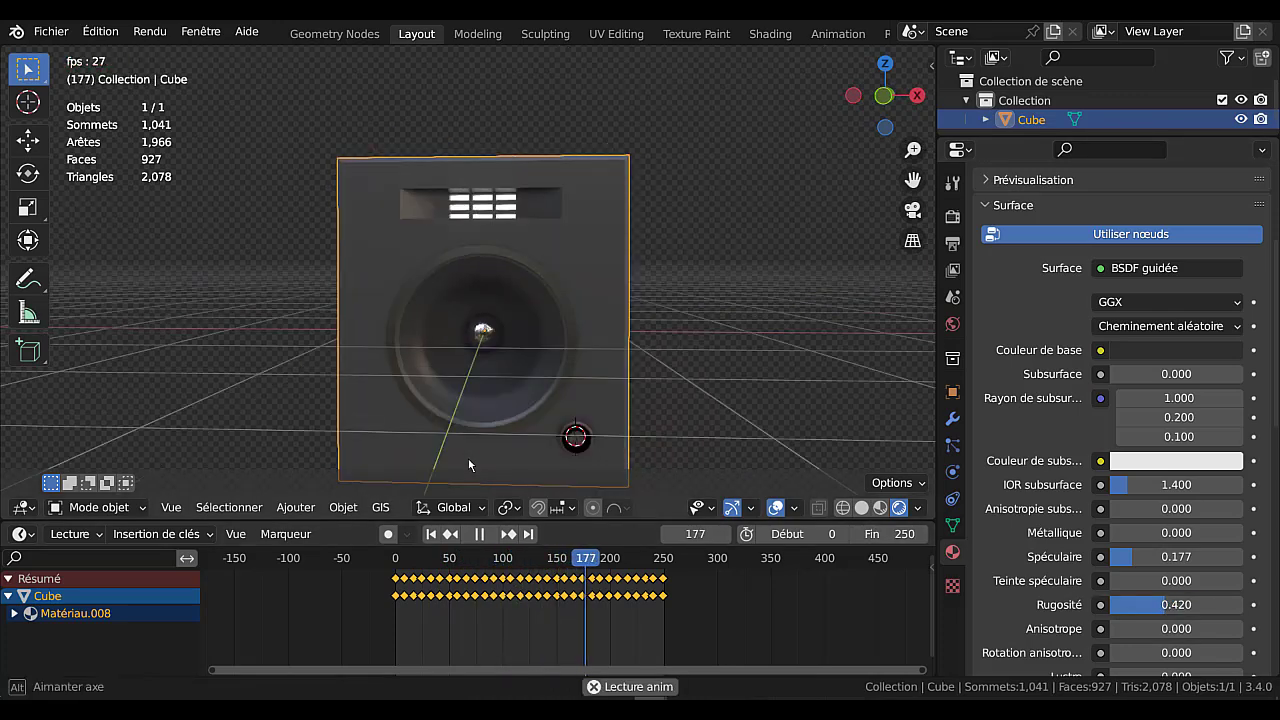
middle_drag(616, 370, 686, 344)
drag(1118, 556, 1139, 556)
mouse_move(673, 404)
middle_down()
mouse_move(572, 396)
mouse_move(614, 432)
mouse_move(581, 409)
mouse_move(586, 430)
mouse_move(675, 418)
mouse_move(686, 386)
middle_up()
Pick the material of the cone's outer rim and set its metallic to 0.910 and specular to 0.132.
scroll(686, 384, up, 3)
key(Tab)
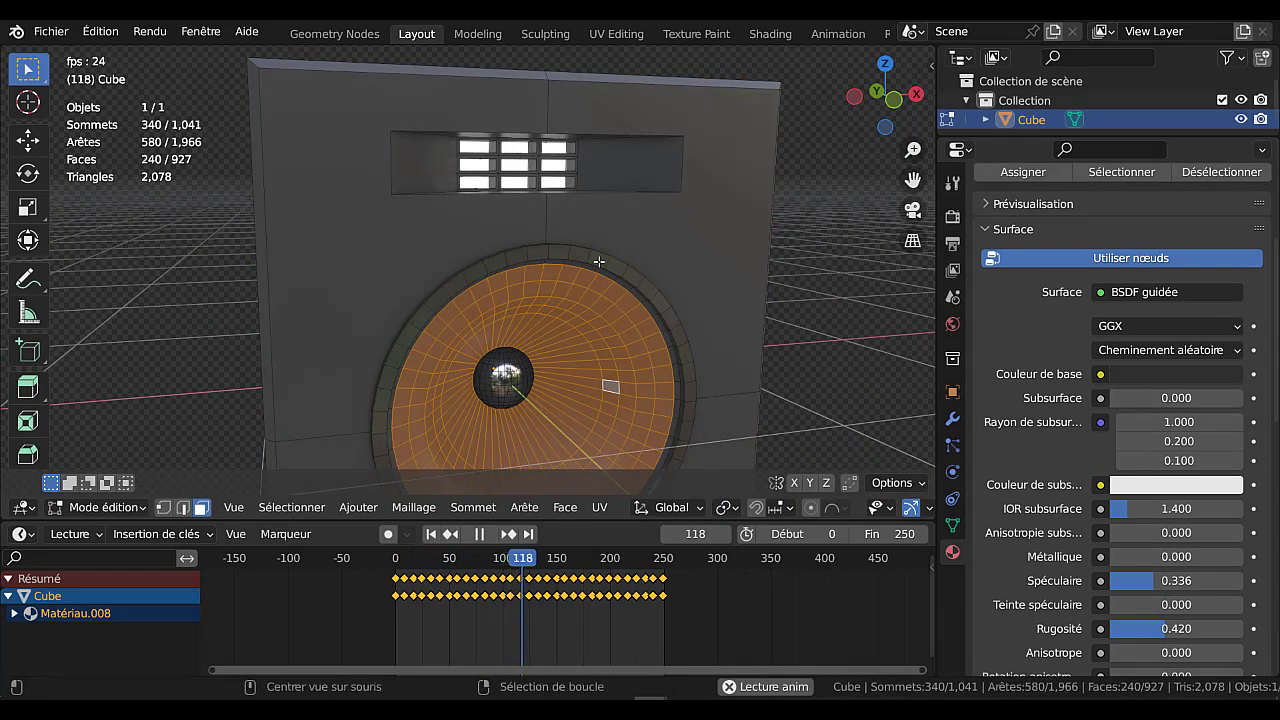
key(alt+a)
key(Tab)
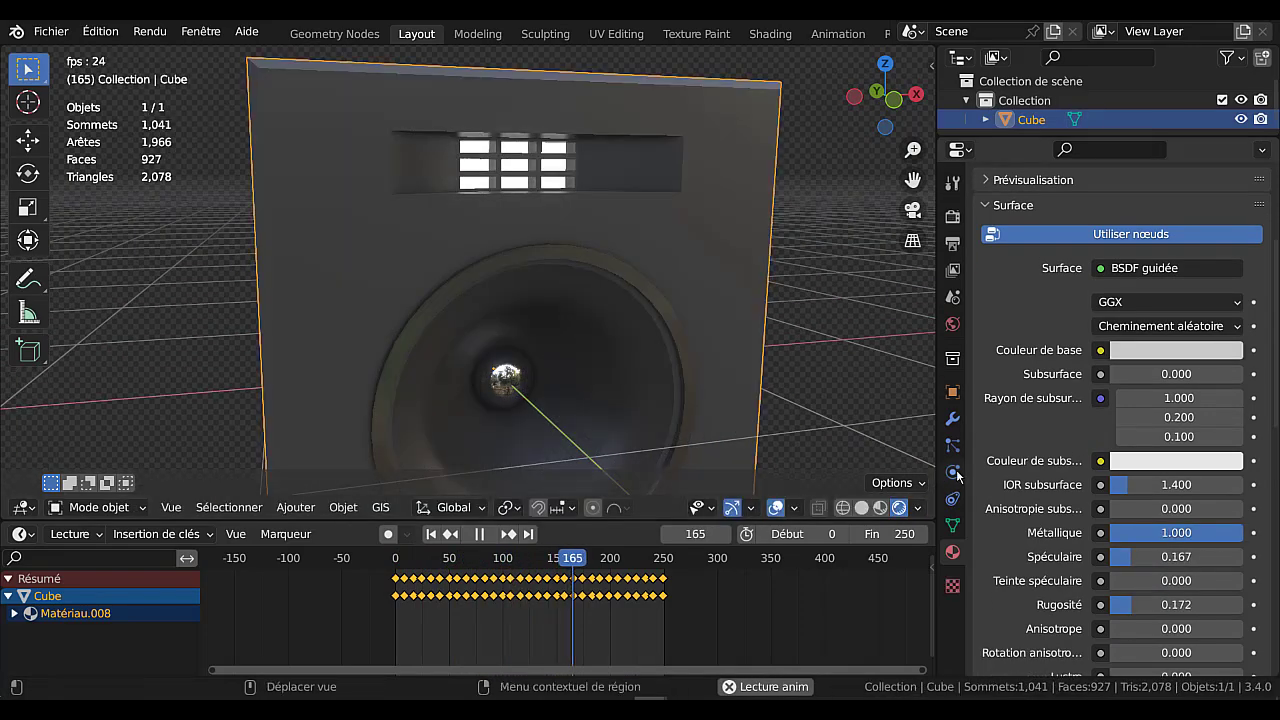
scroll(1118, 443, down, 2)
drag(1128, 504, 1186, 488)
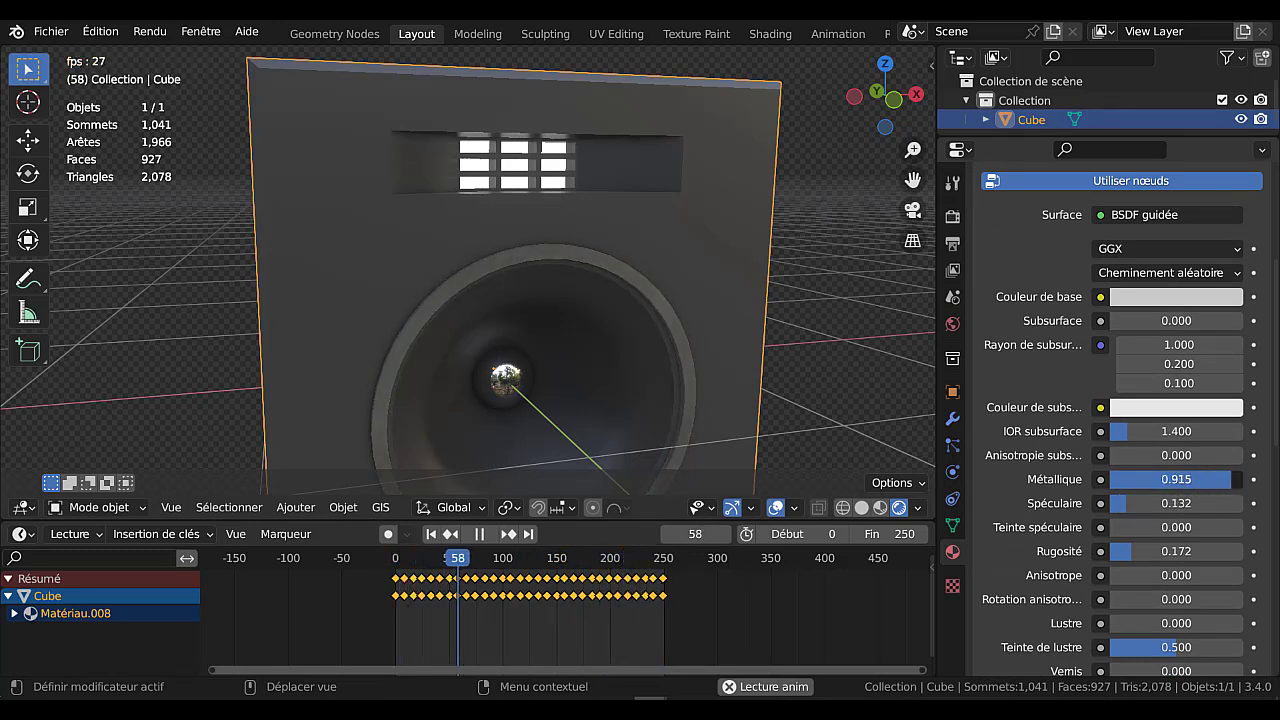
Pick the speaker body's material from the recess's lower face and darken its base colour to a value of 0.019.
middle_drag(632, 400, 569, 365)
scroll(656, 391, down, 3)
scroll(569, 365, up, 5)
key(Tab)
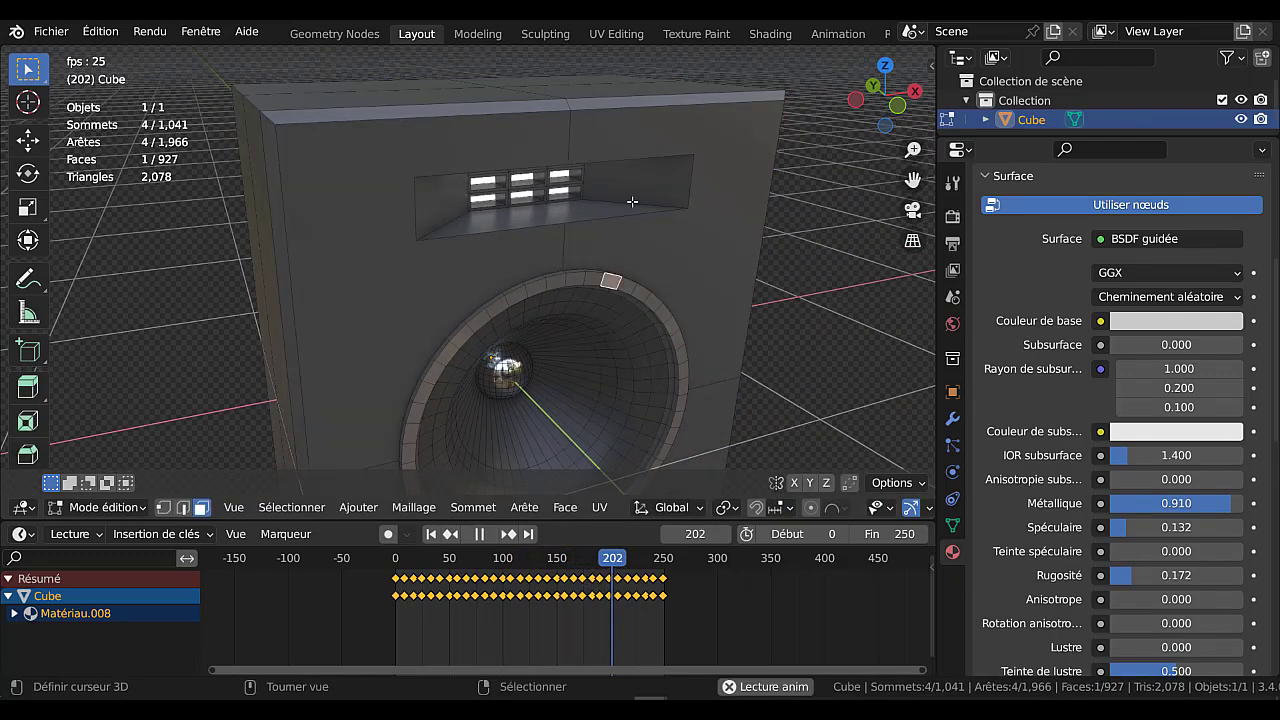
click(605, 204)
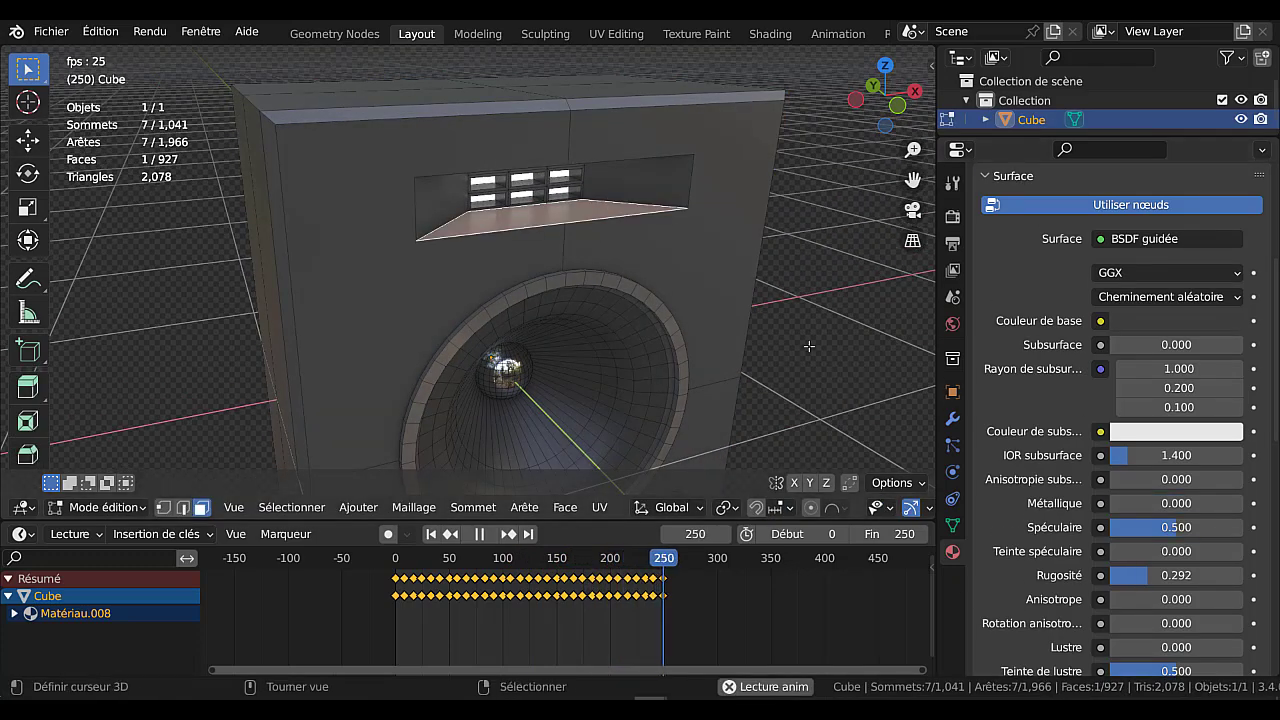
key(Tab)
scroll(830, 355, down, 5)
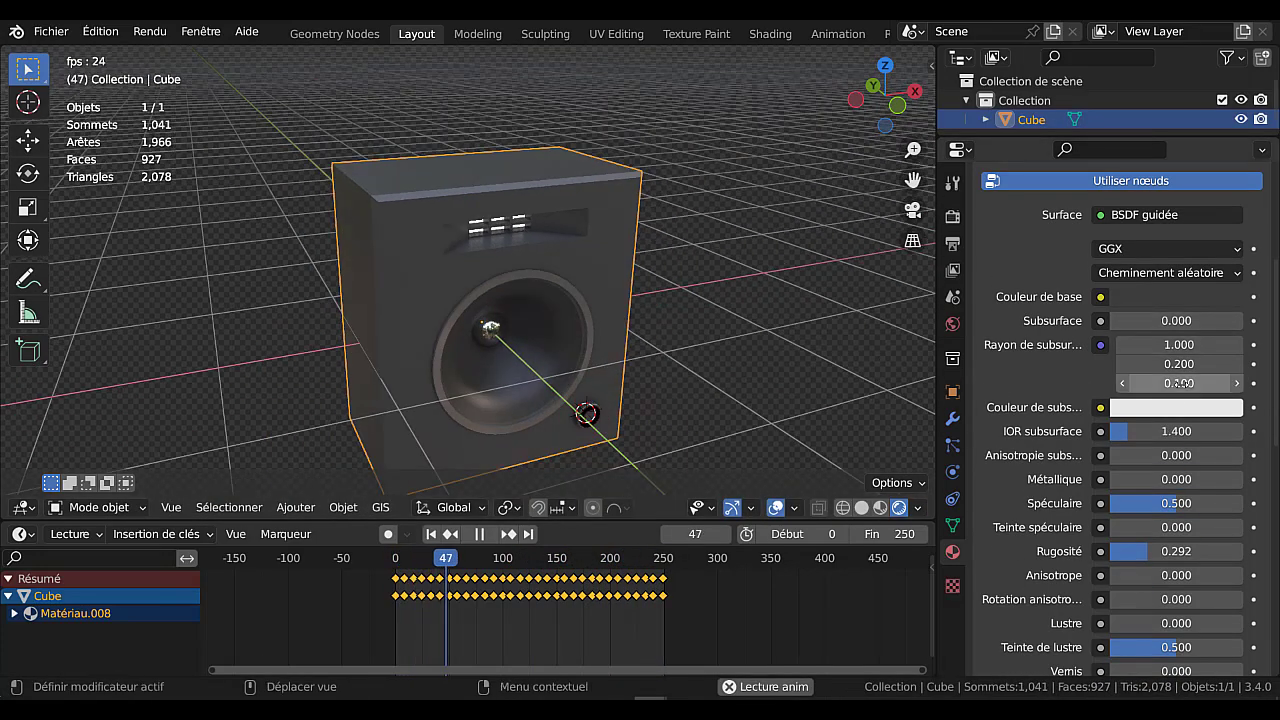
scroll(1196, 350, up, 2)
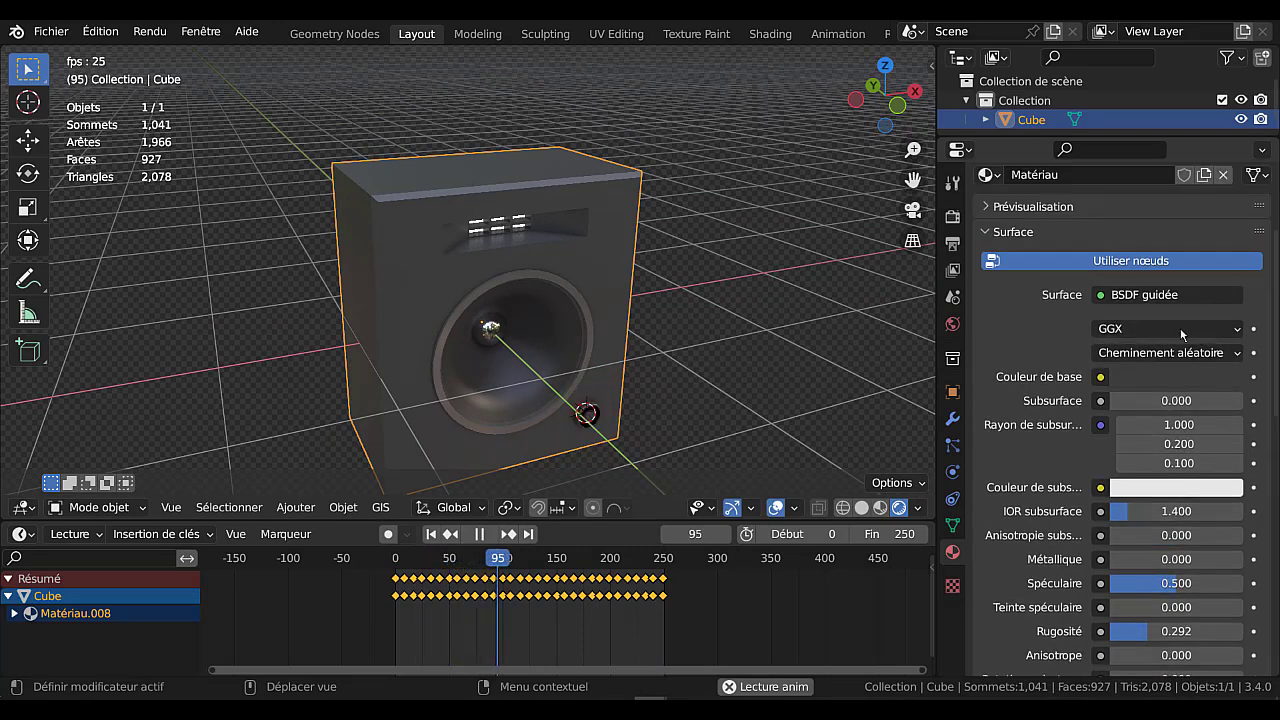
click(1171, 376)
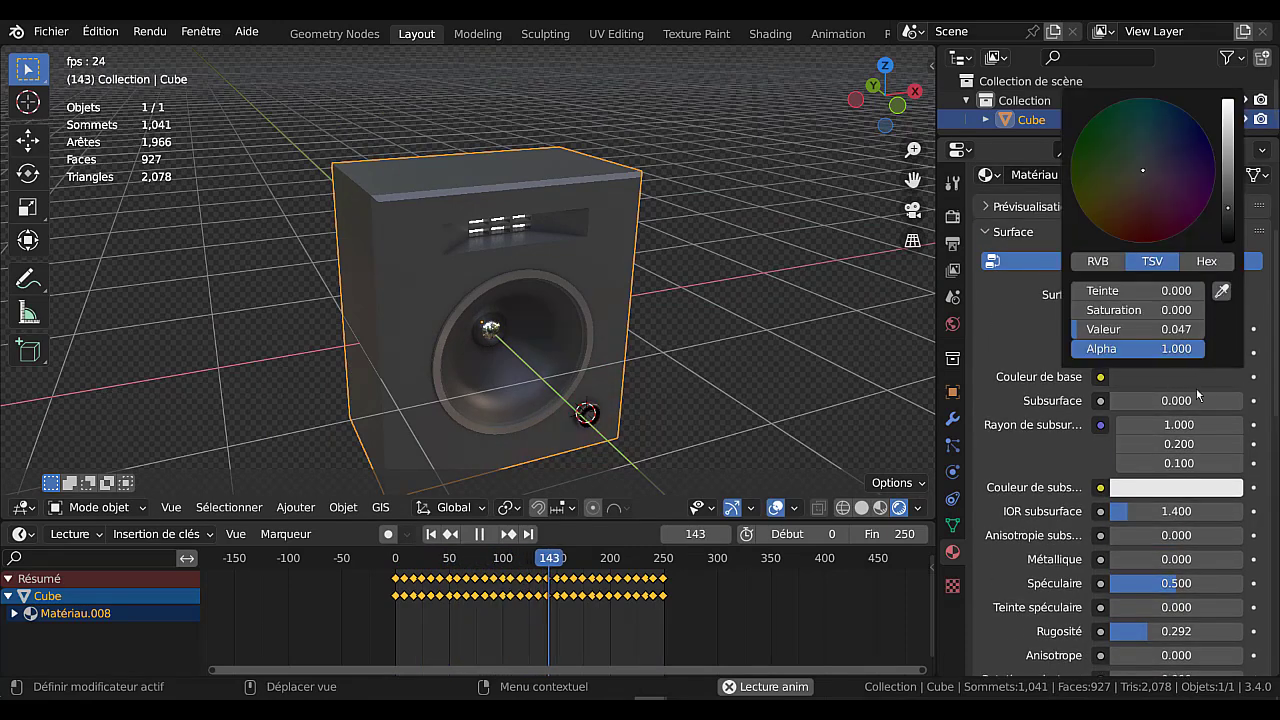
mouse_move(1230, 212)
mouse_down()
mouse_move(1229, 226)
mouse_move(1229, 212)
mouse_up()
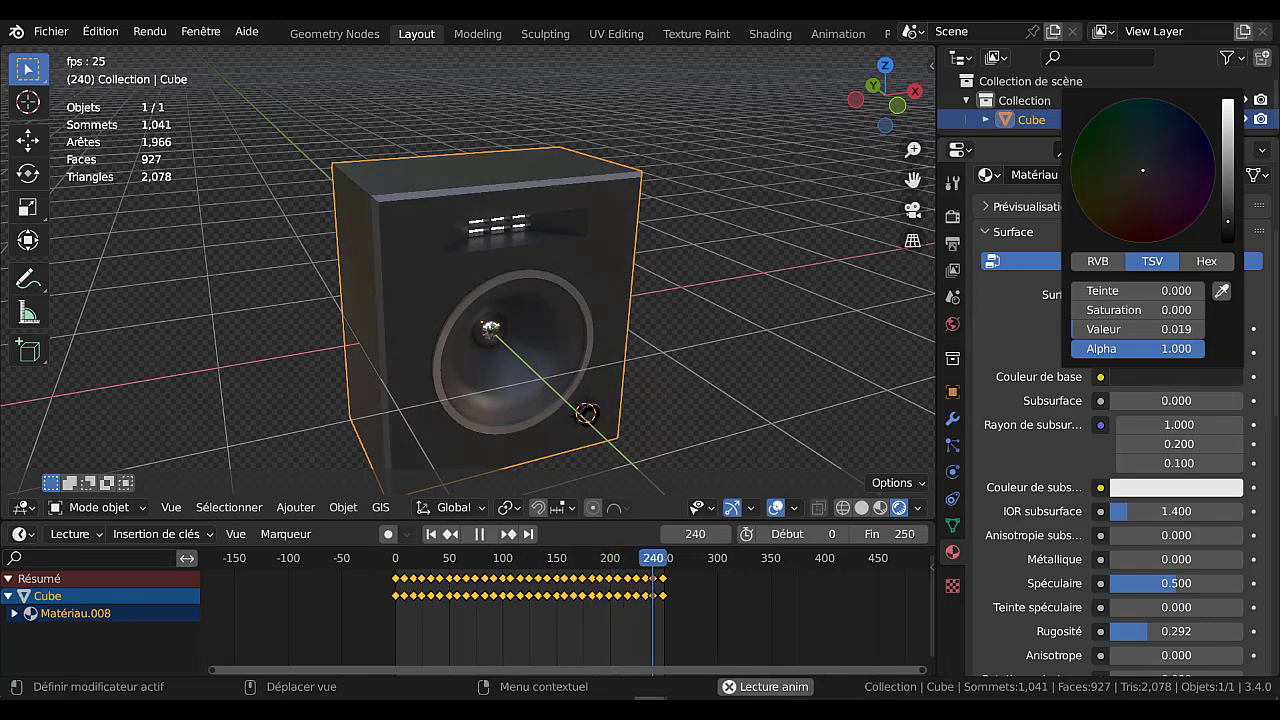
Select the four inner side faces of the recess around the white light grid.
key(Tab)
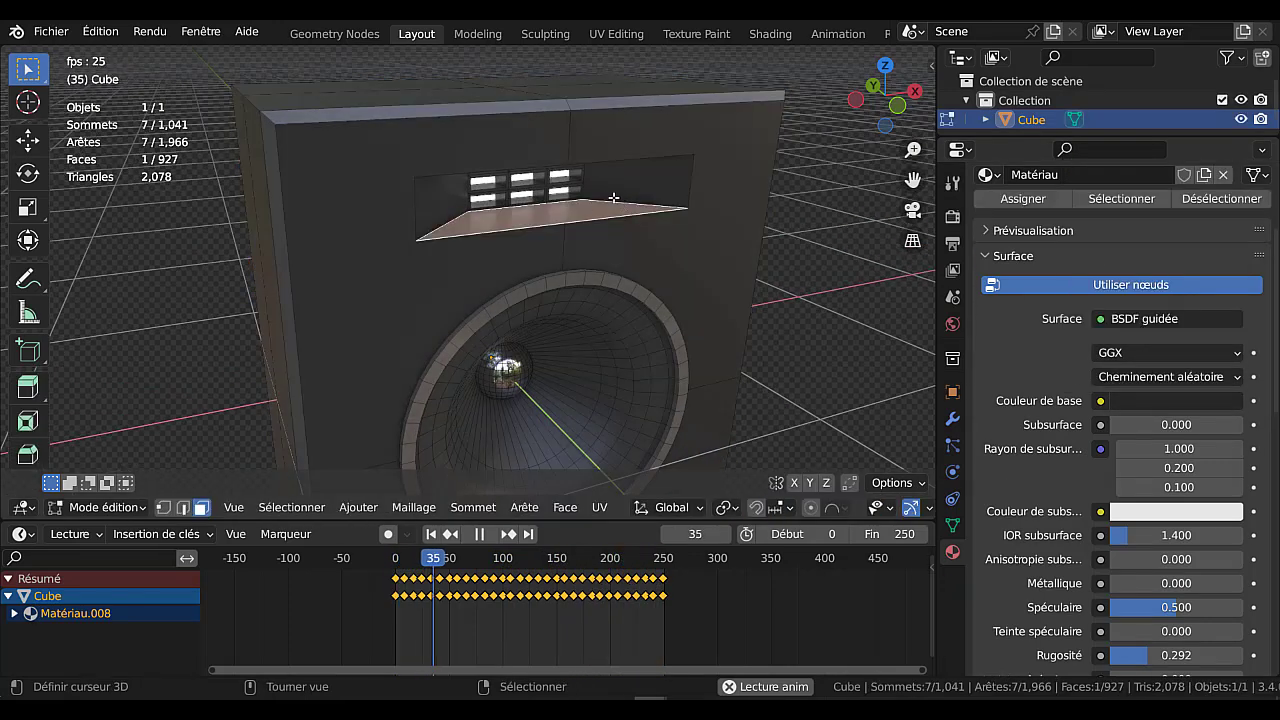
click(634, 192)
shift+click(553, 212)
middle_drag(553, 212, 526, 174)
shift+click(407, 134)
shift+click(499, 120)
middle_drag(500, 133, 556, 160)
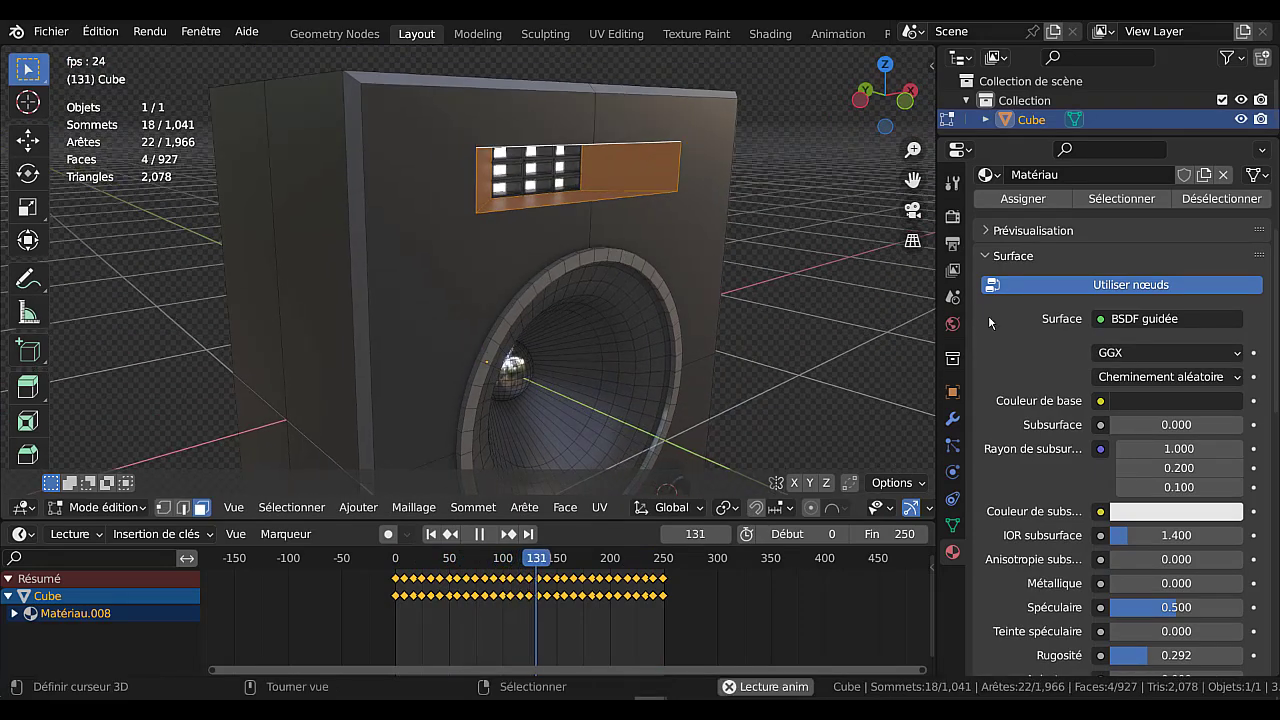
Create a new material, assign it to the selected recess faces and set its base colour to black.
scroll(1256, 236, up, 2)
scroll(1273, 254, up, 3)
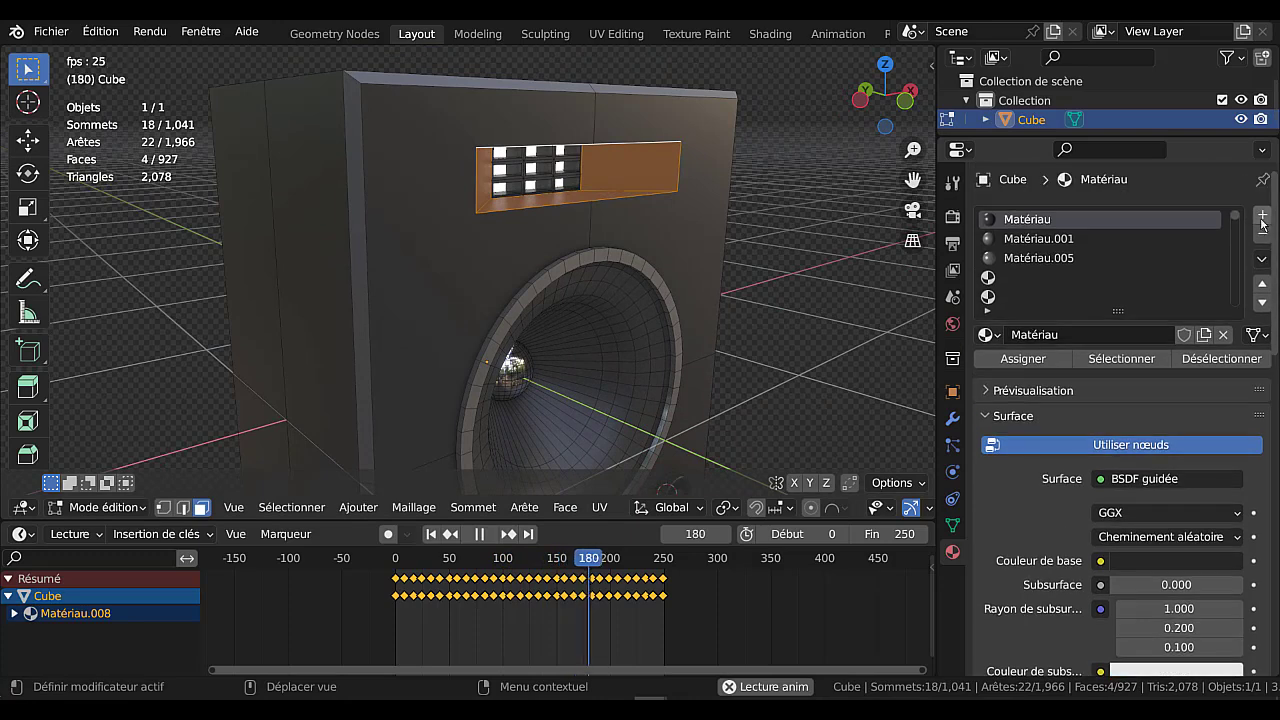
click(1262, 214)
click(1134, 334)
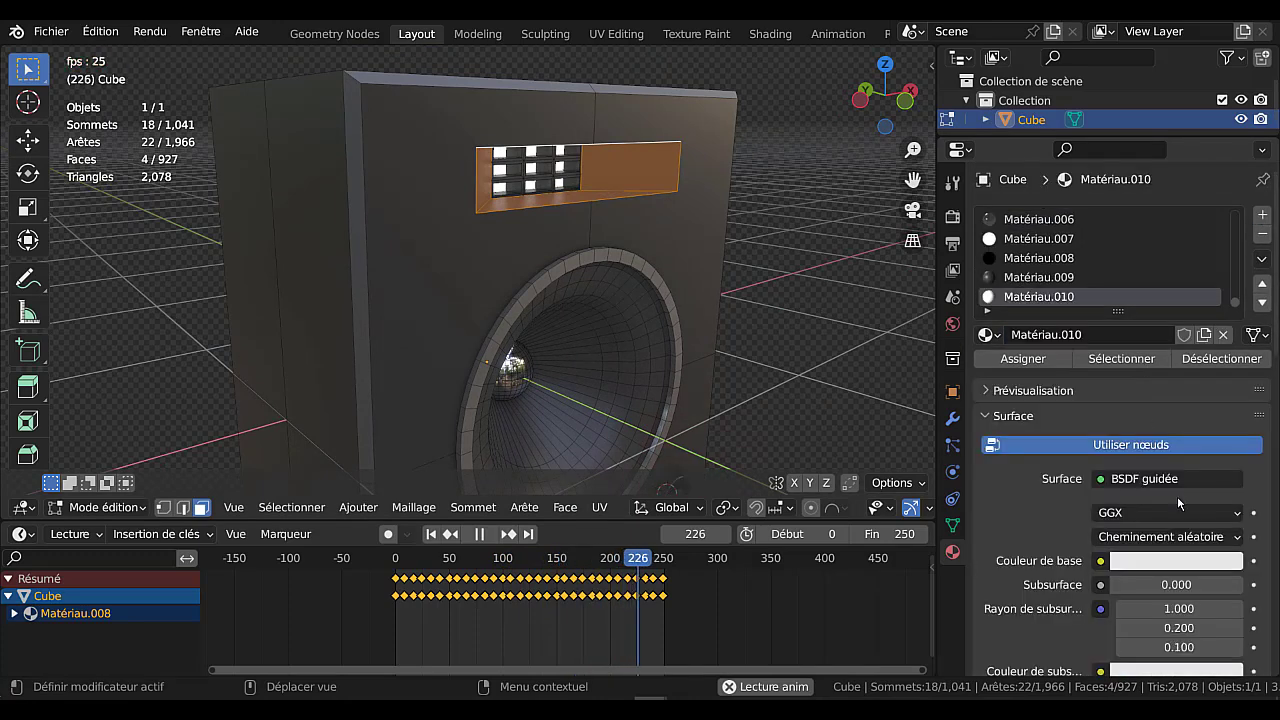
click(1024, 359)
click(1183, 563)
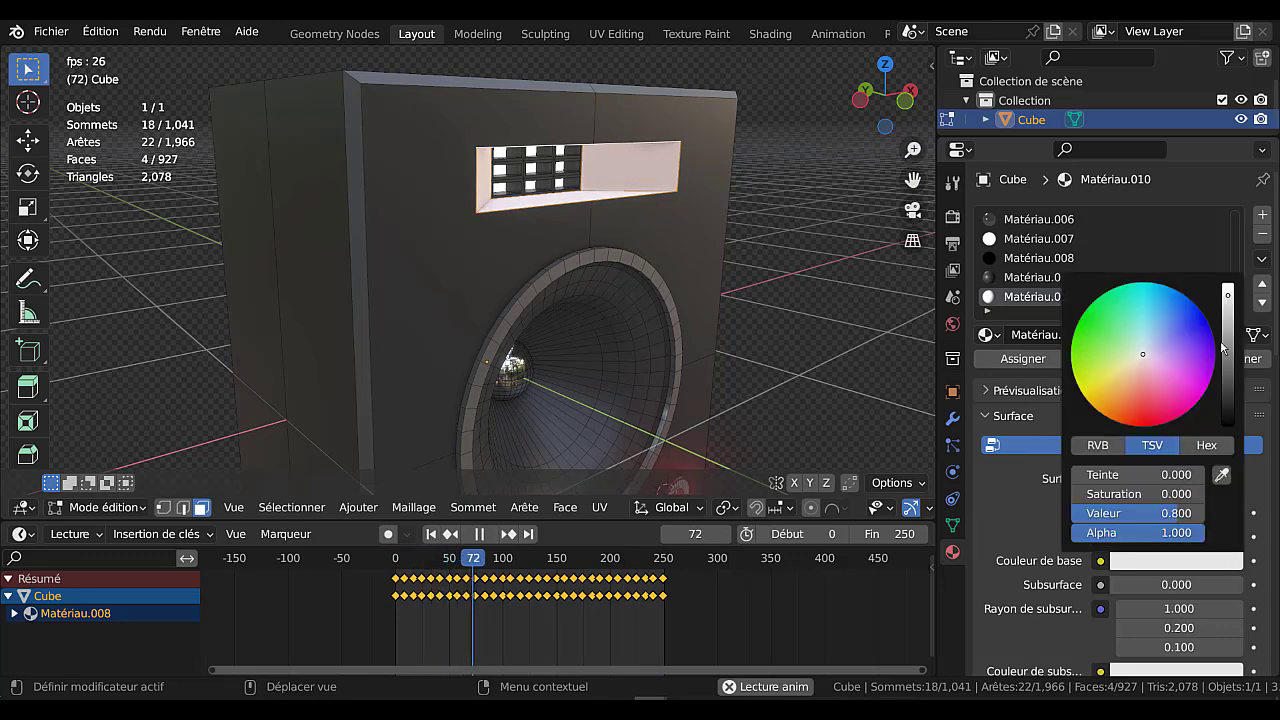
drag(1137, 513, 1060, 513)
key(Tab)
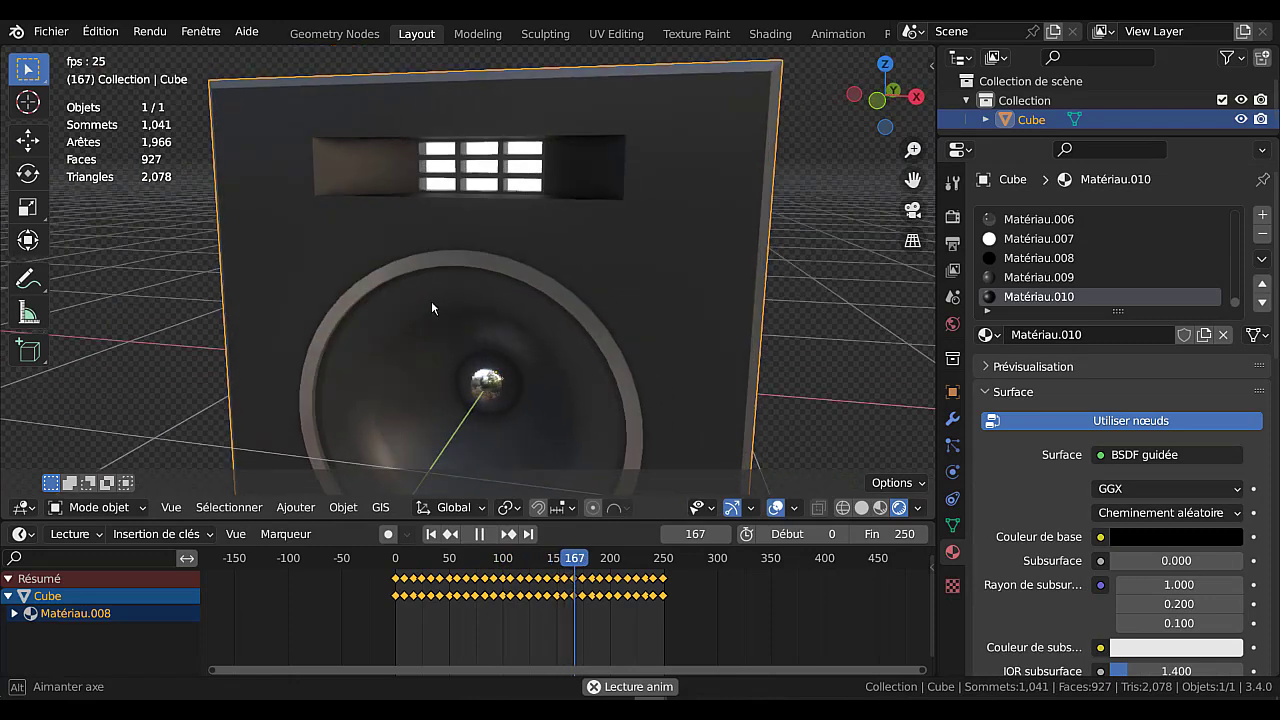
Set the recess material's specular to 0.794 and its roughness to 0.291.
scroll(1041, 528, down, 5)
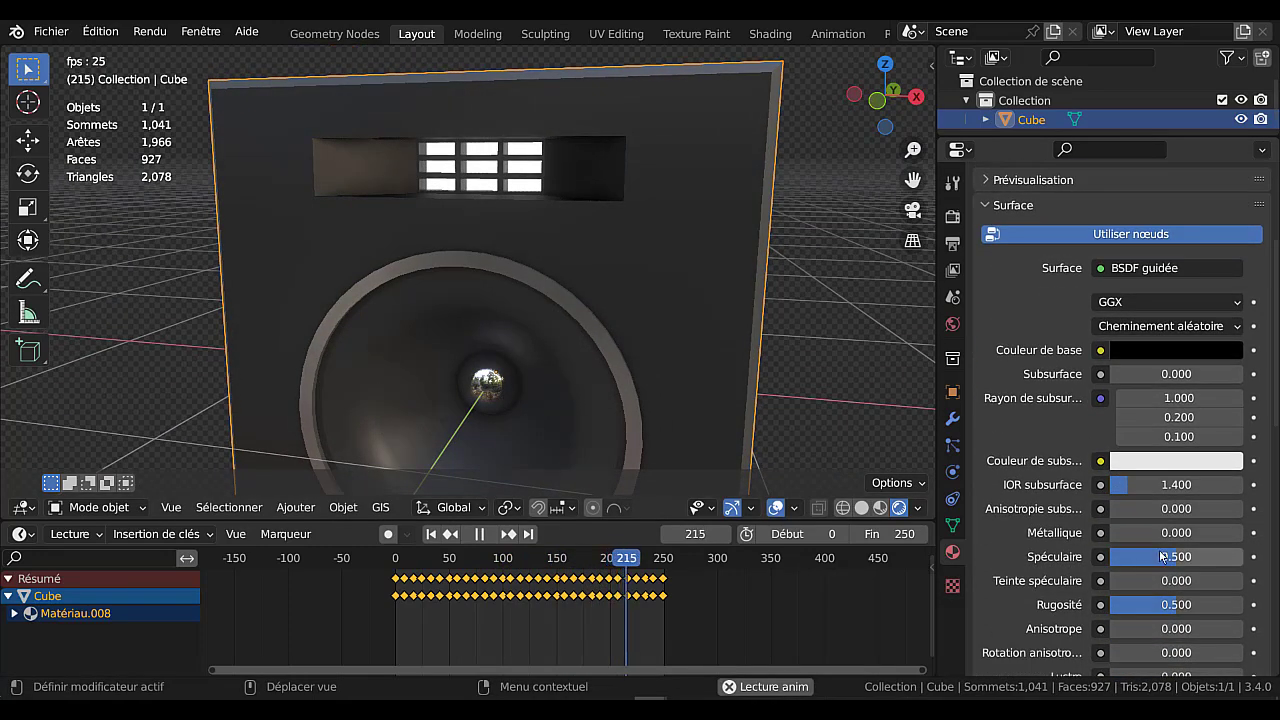
drag(1162, 556, 1218, 556)
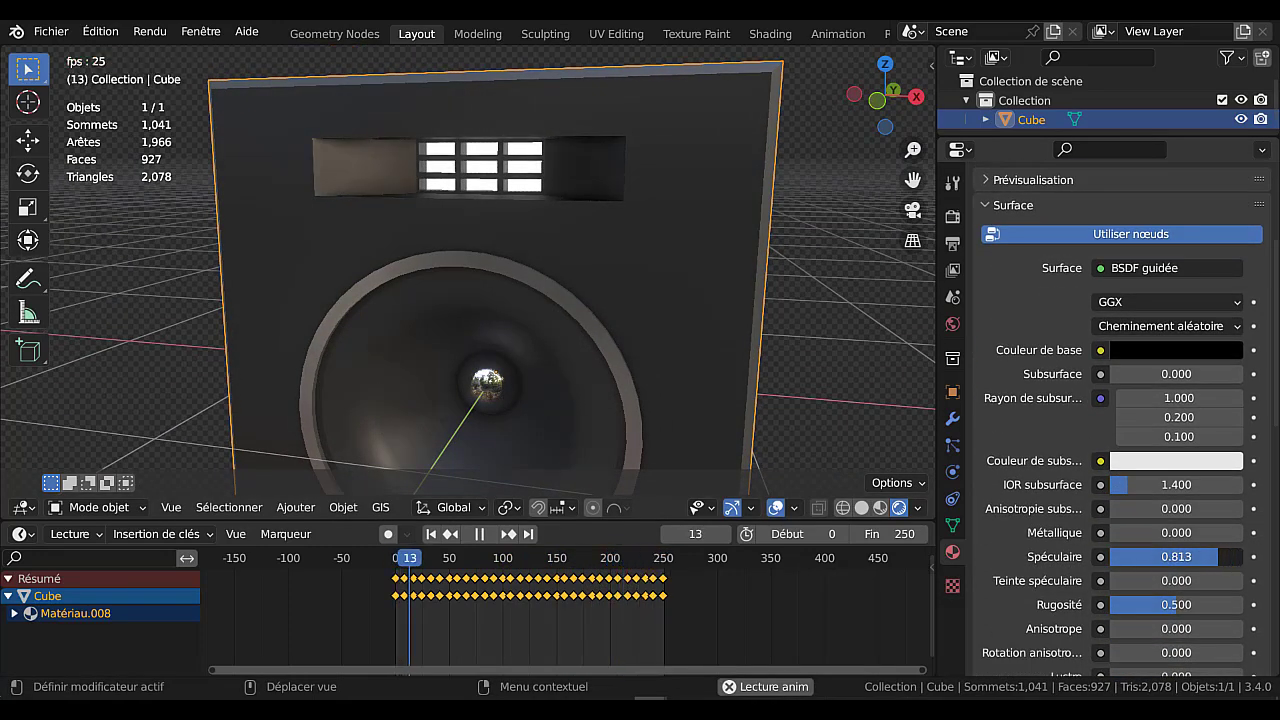
drag(1176, 604, 1149, 604)
middle_drag(736, 301, 592, 383)
scroll(592, 383, down, 3)
middle_drag(709, 391, 625, 392)
Select the face loop of the cone's outer rim from the front view and stop the animation playback.
key(KP_1)
key(Tab)
scroll(569, 397, up, 3)
shift+middle_drag(600, 376, 649, 360)
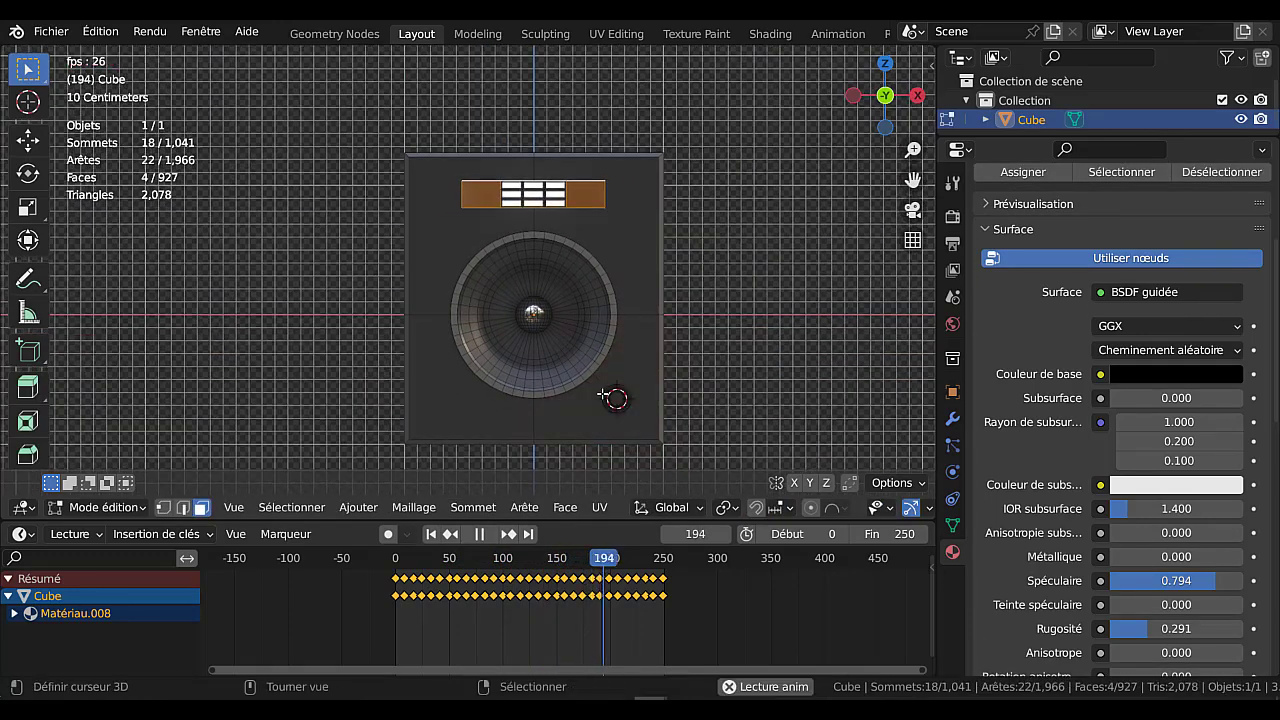
scroll(610, 394, up, 2)
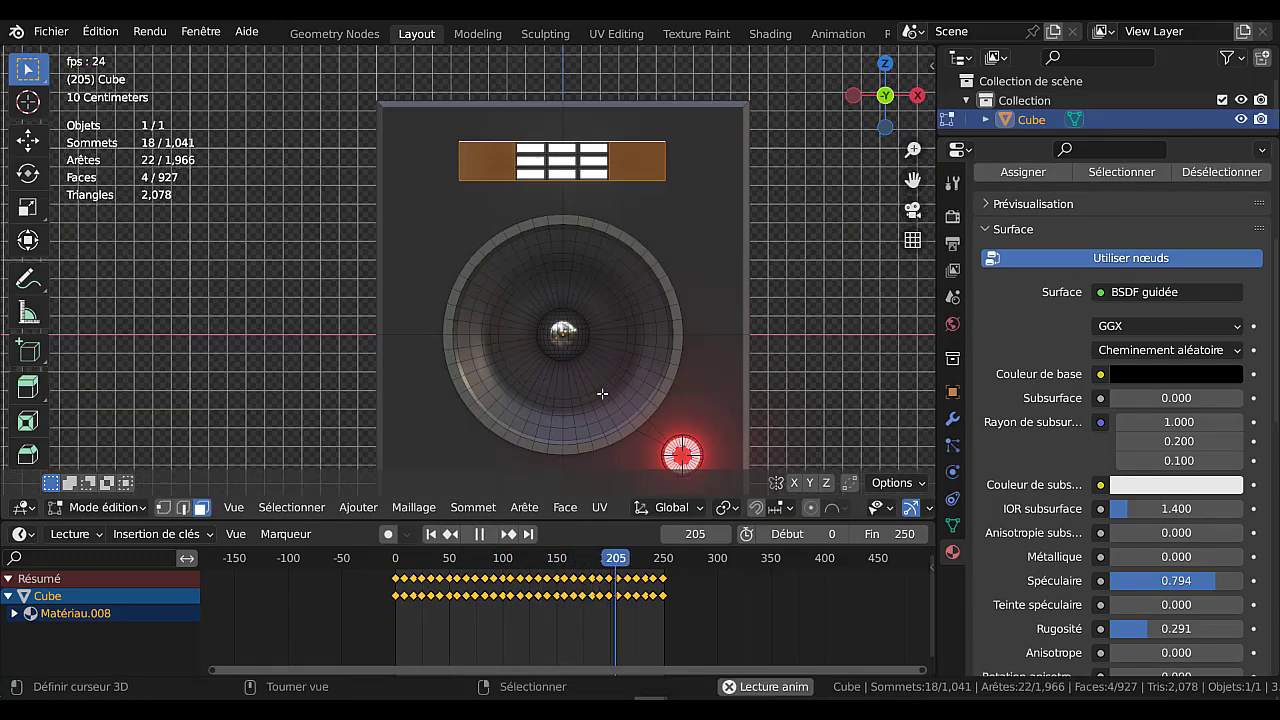
alt+click(677, 300)
scroll(761, 353, down, 3)
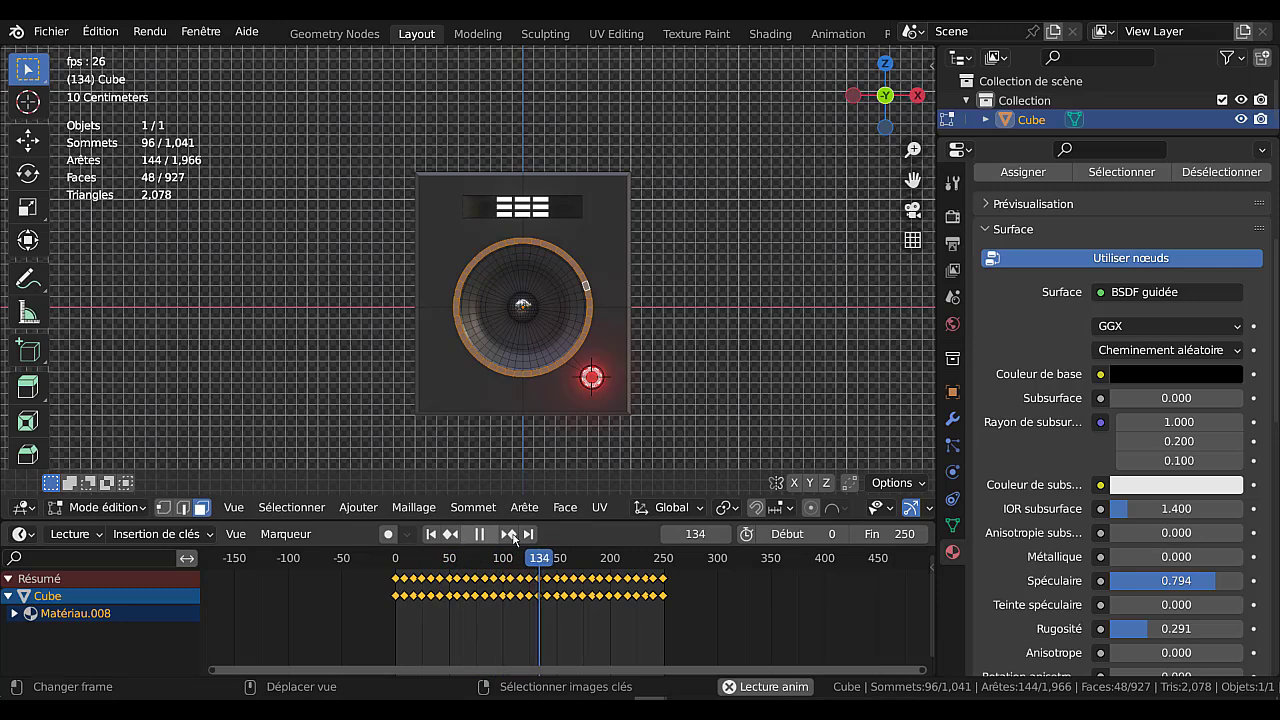
key(space)
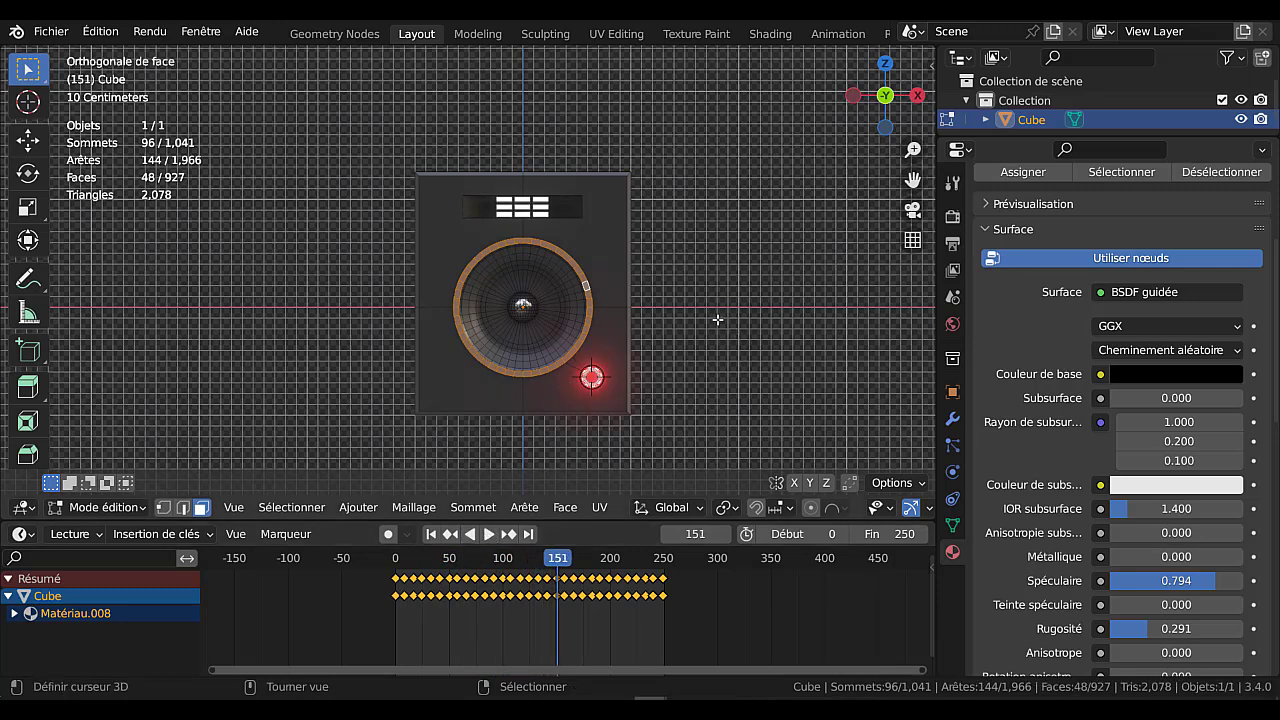
Snap the 3D cursor to the centre of the selected rim faces and return to object mode with the timeline area collapsed.
key(shift+s)
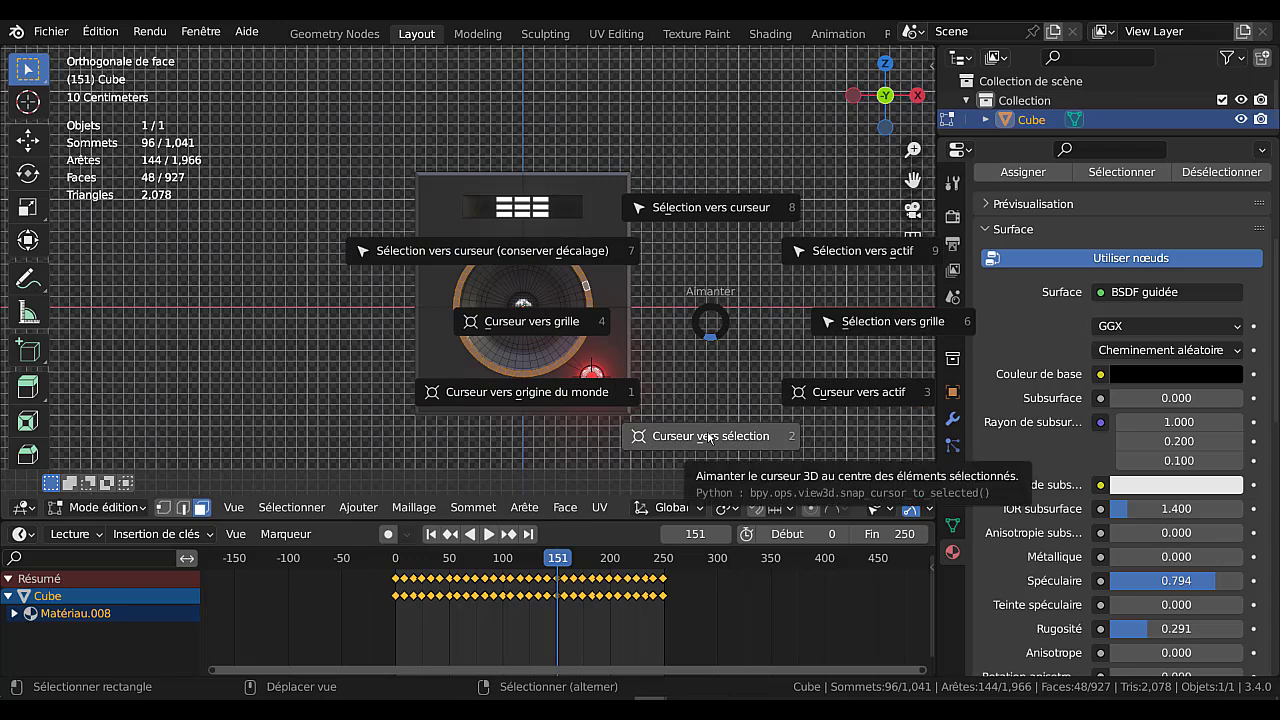
click(706, 437)
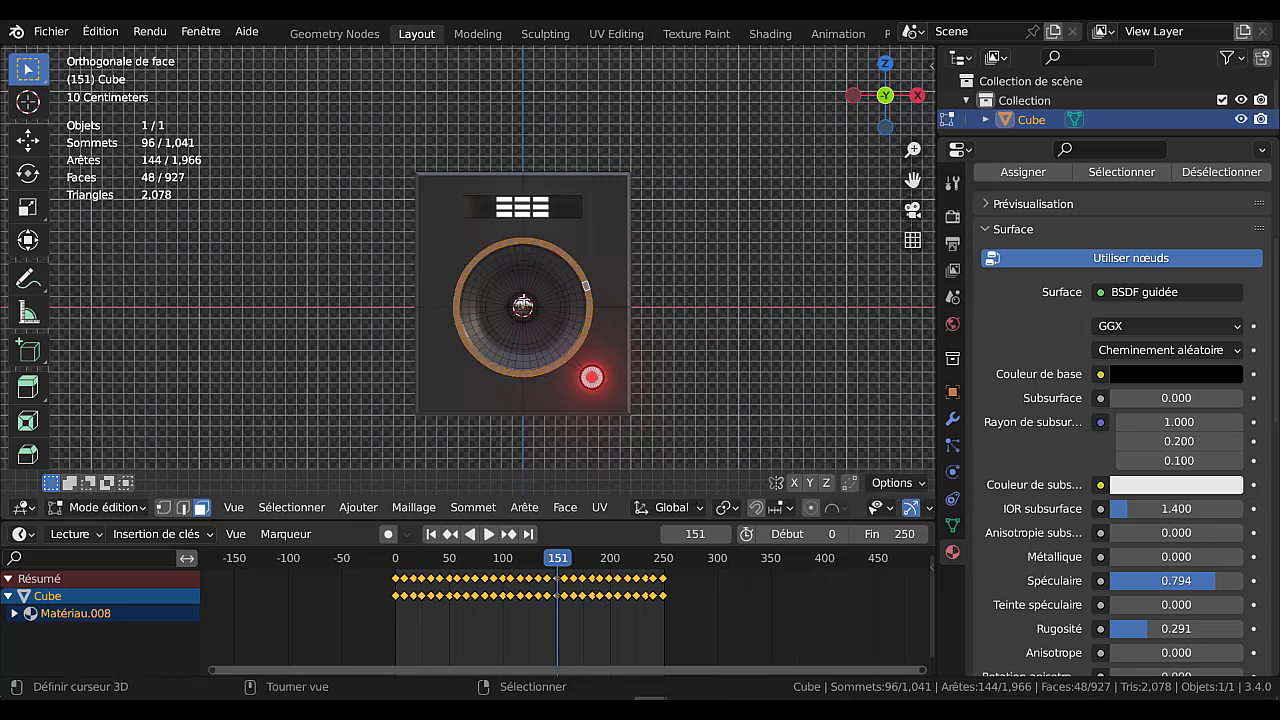
scroll(520, 318, up, 2)
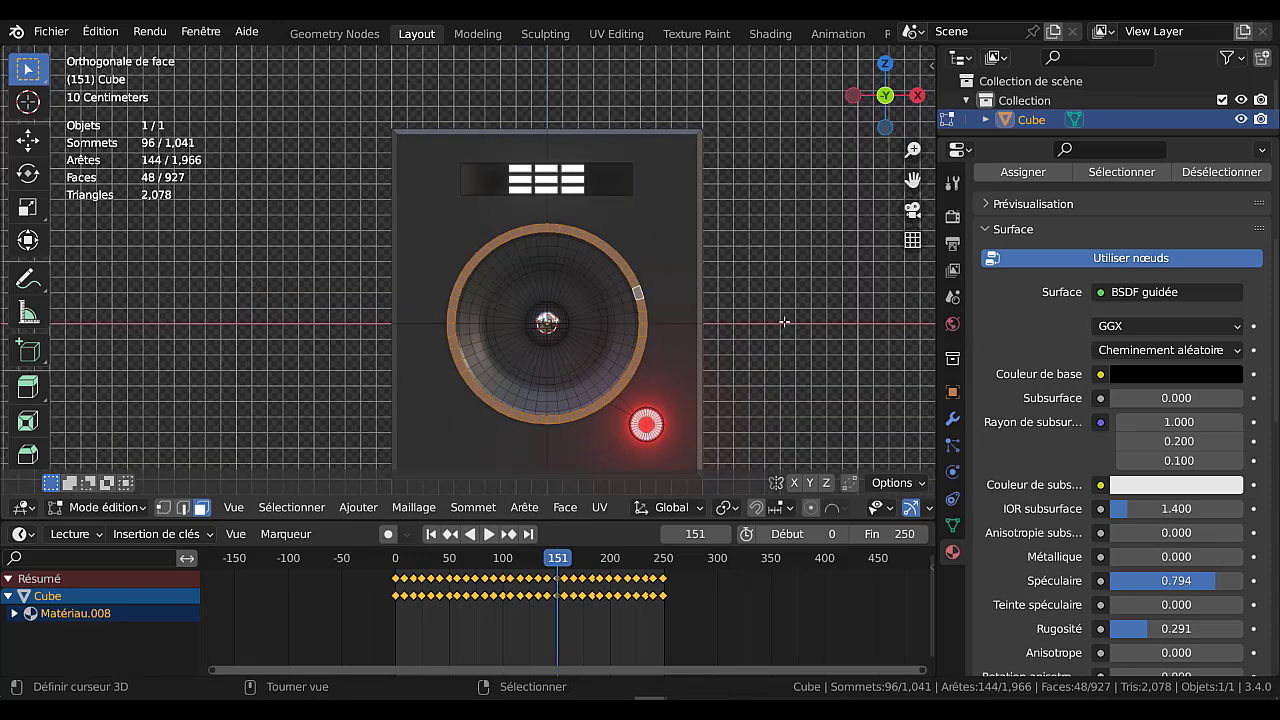
key(Tab)
scroll(787, 327, down, 3)
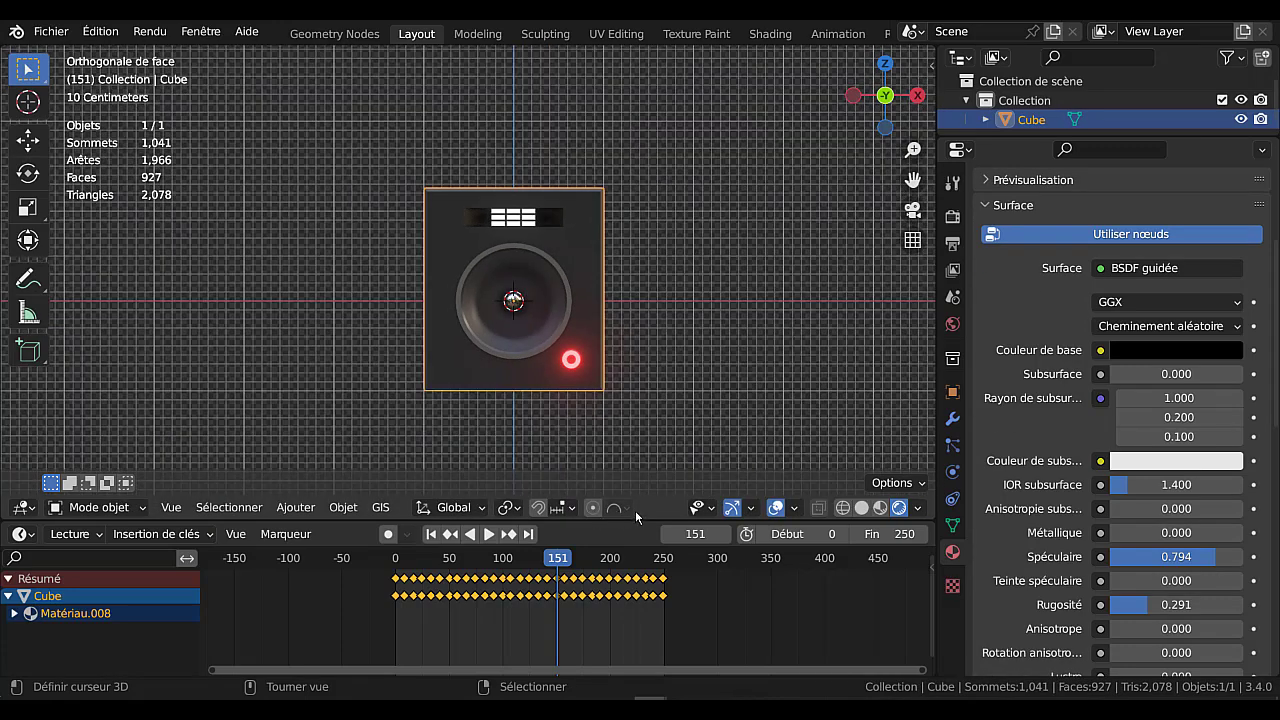
drag(643, 541, 639, 670)
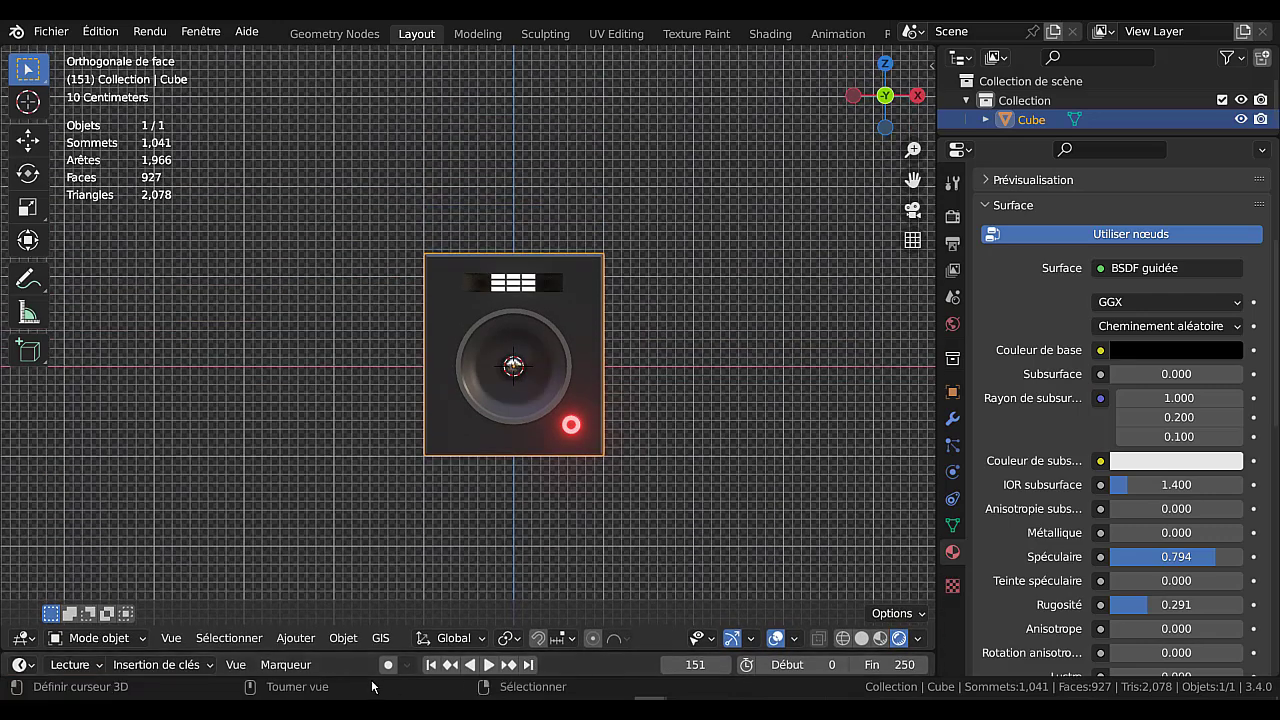
Add an icosphere with 4 subdivisions at the 3D cursor and give it a new material.
click(296, 638)
mouse_move(306, 617)
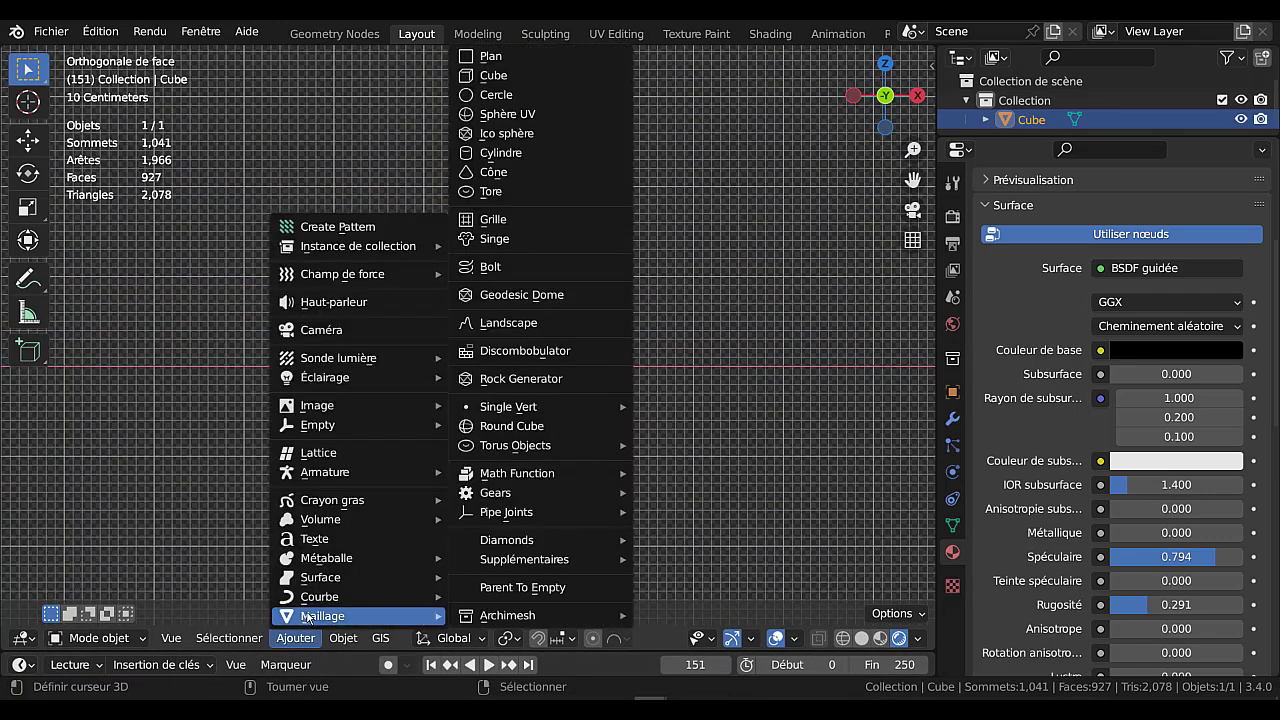
click(508, 136)
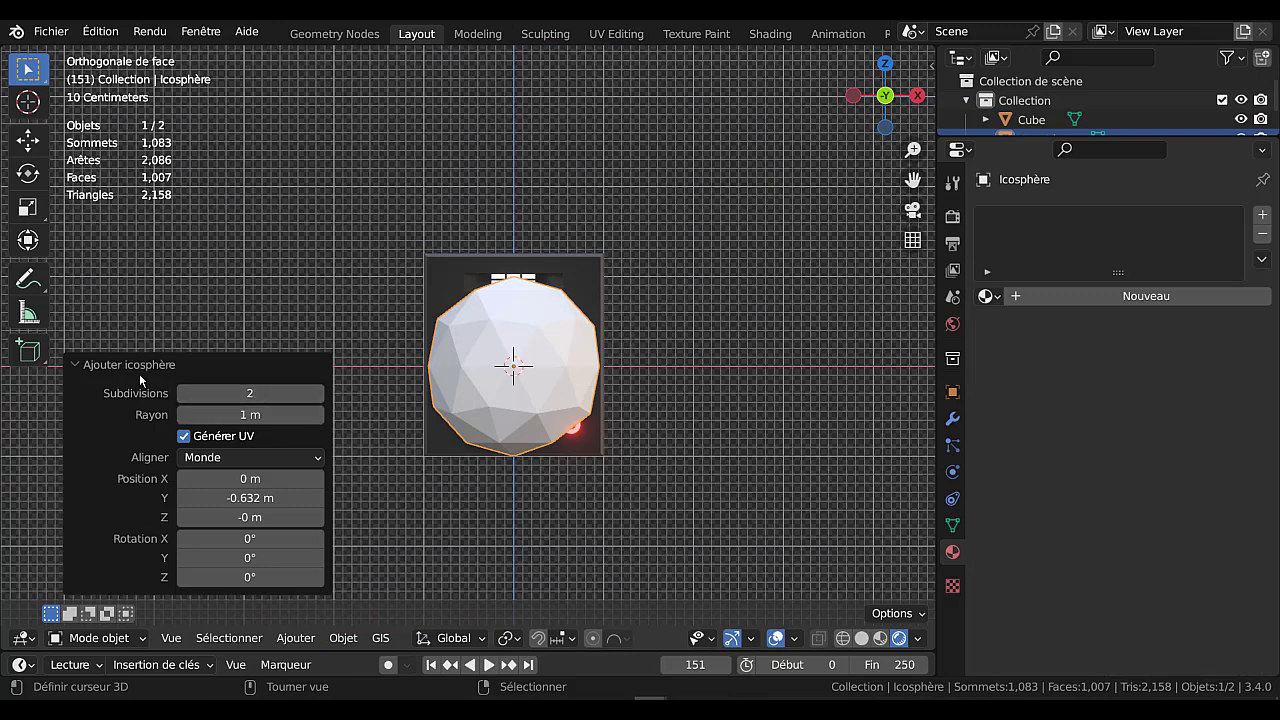
click(319, 393)
click(319, 393)
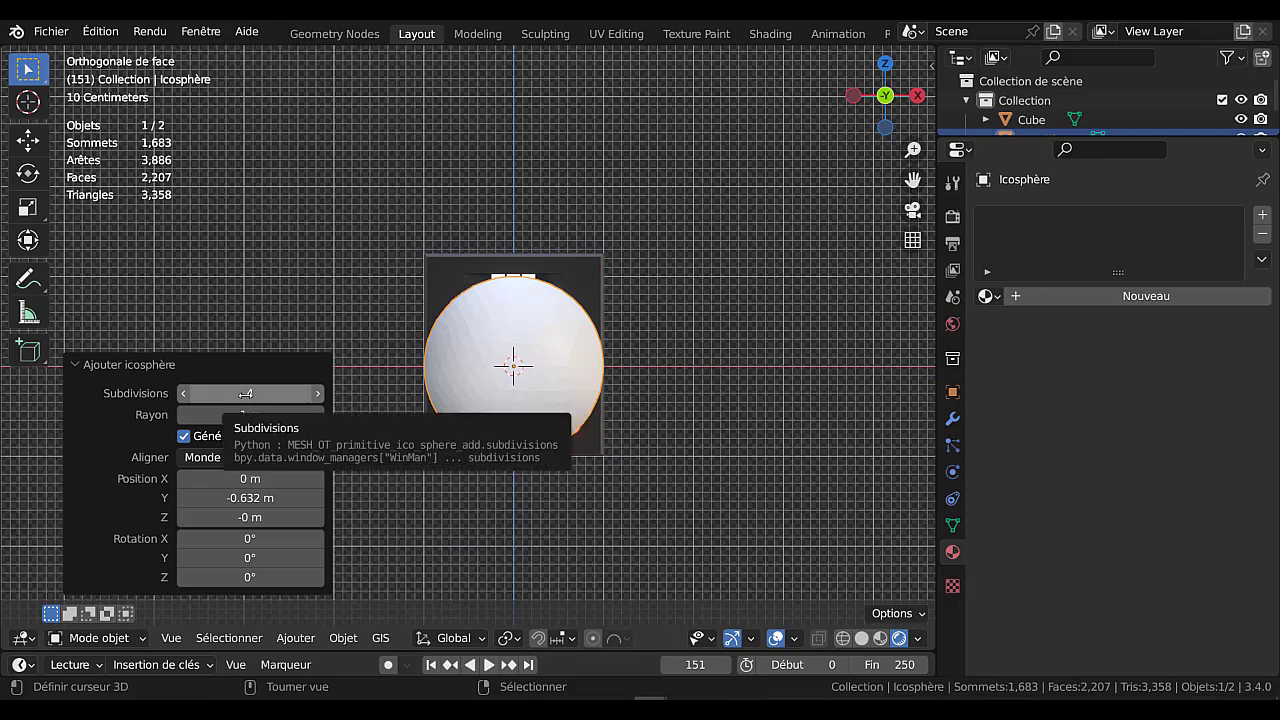
click(1131, 297)
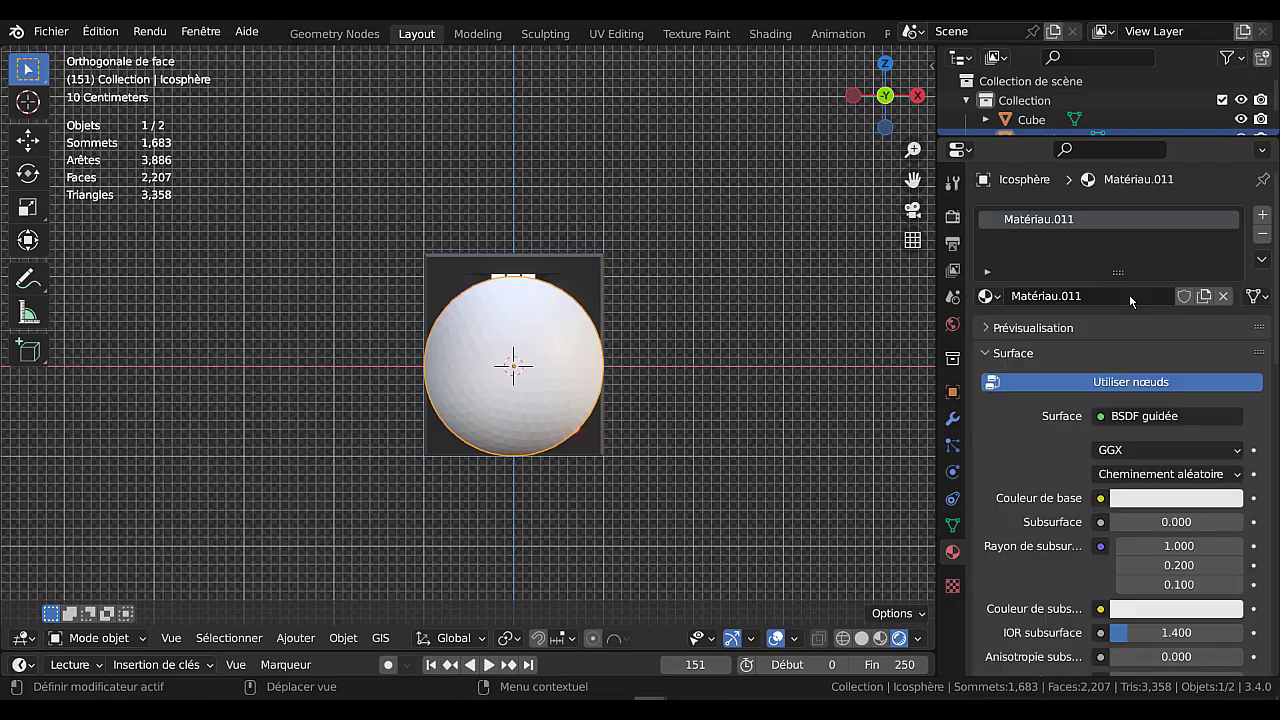
scroll(1171, 375, down, 2)
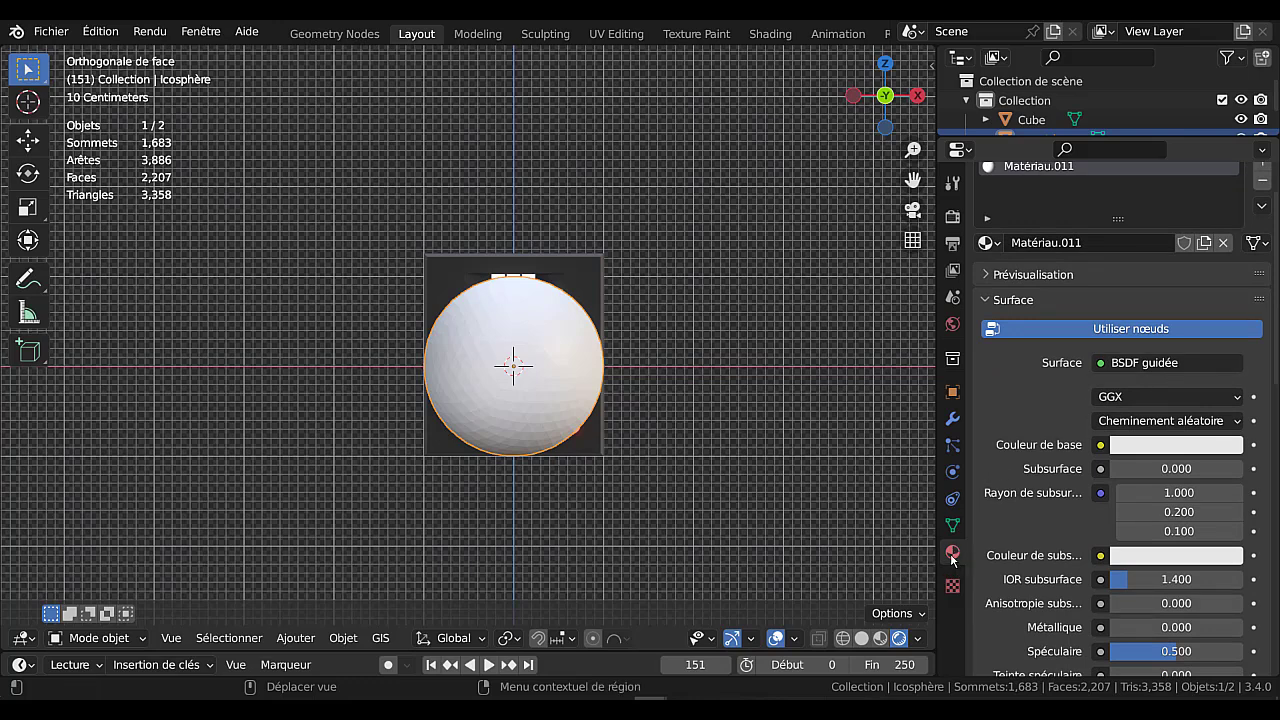
Add a Subdivision Surface modifier to the icosphere, set its render level to 1 and apply it.
click(953, 421)
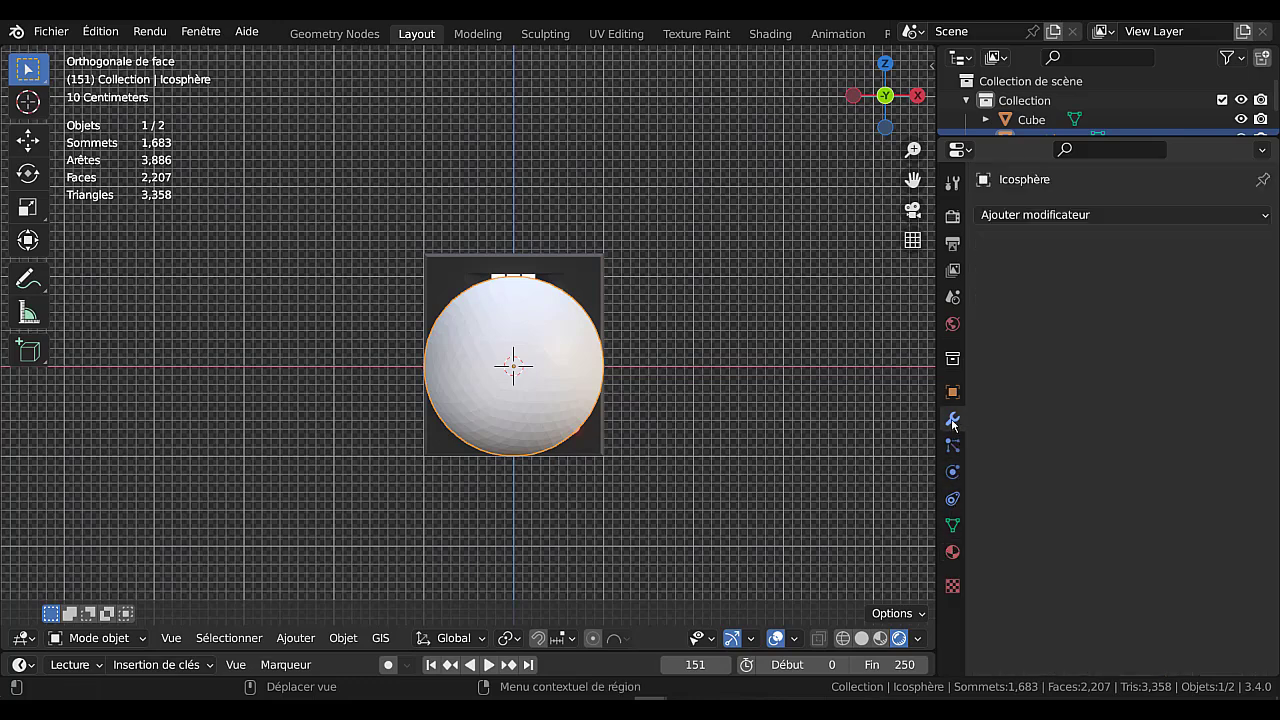
click(1132, 218)
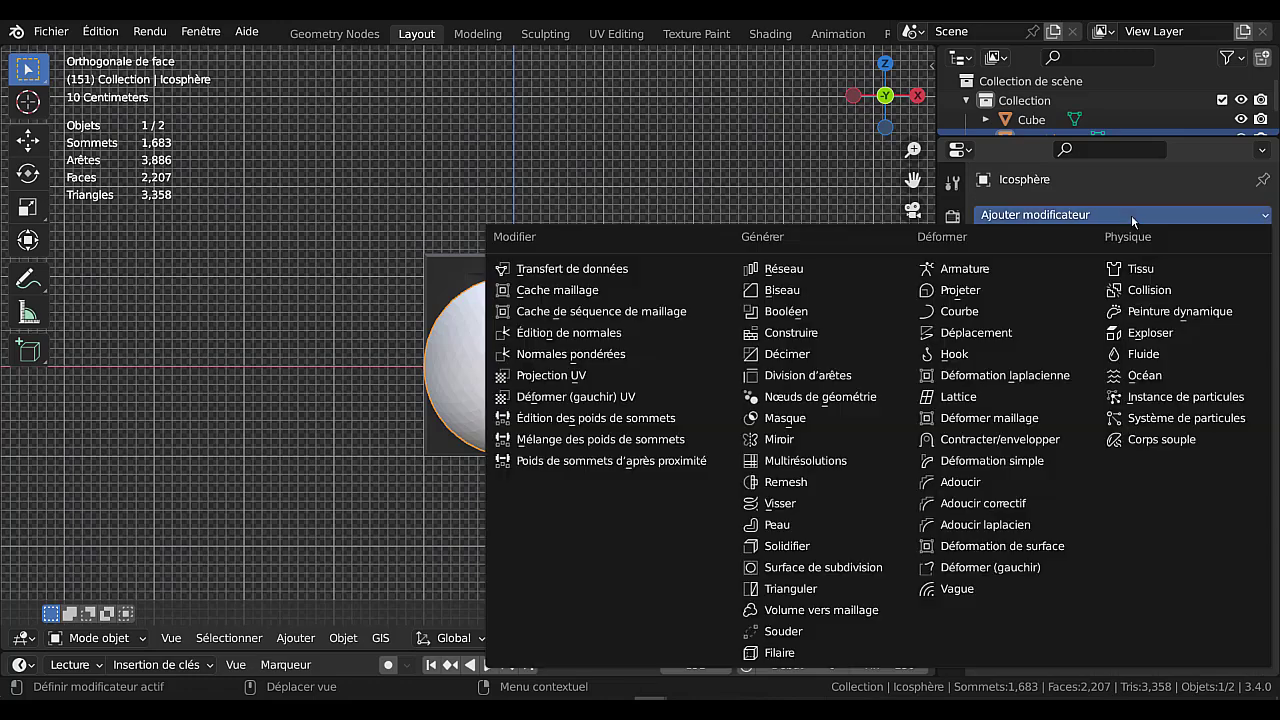
click(836, 568)
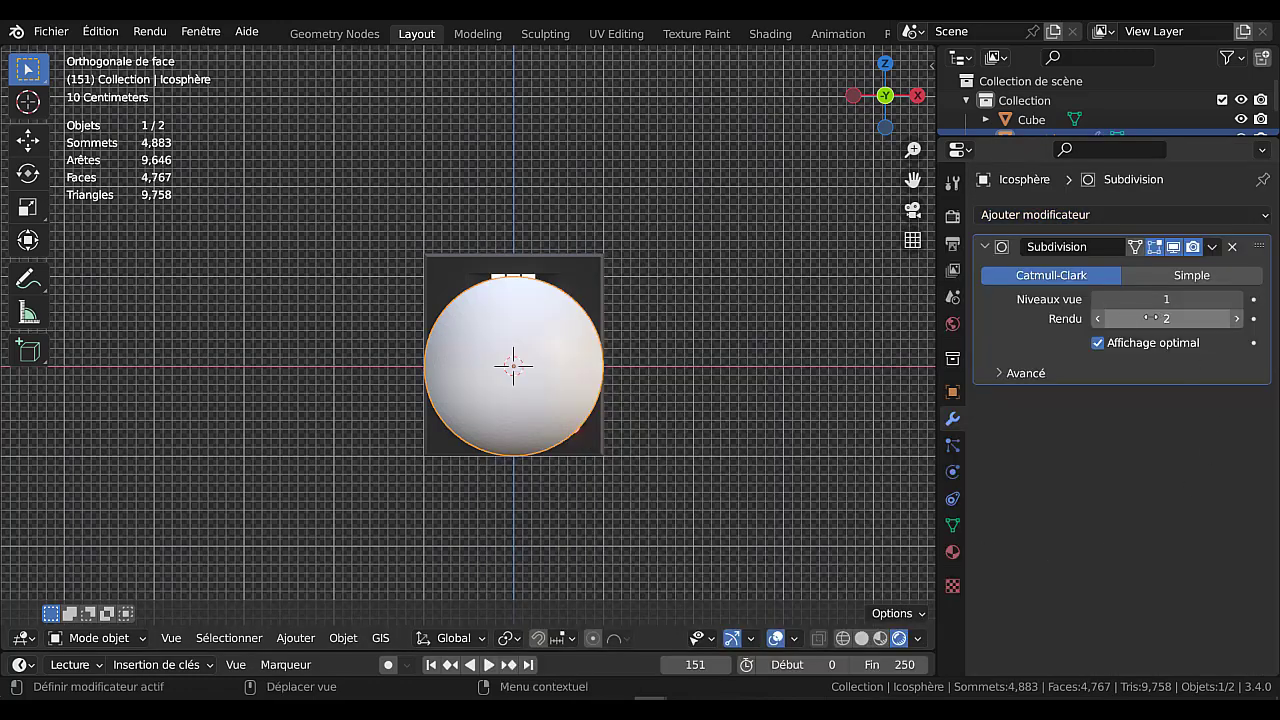
click(1097, 318)
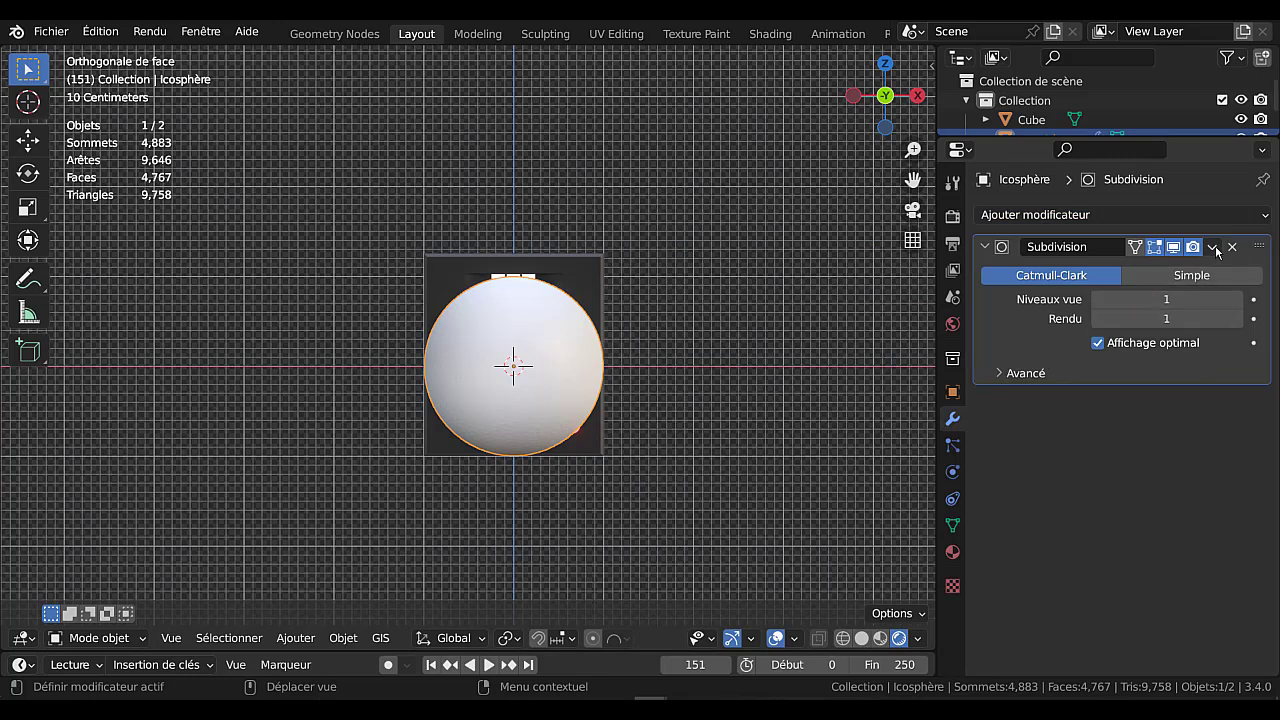
click(1214, 248)
click(1145, 272)
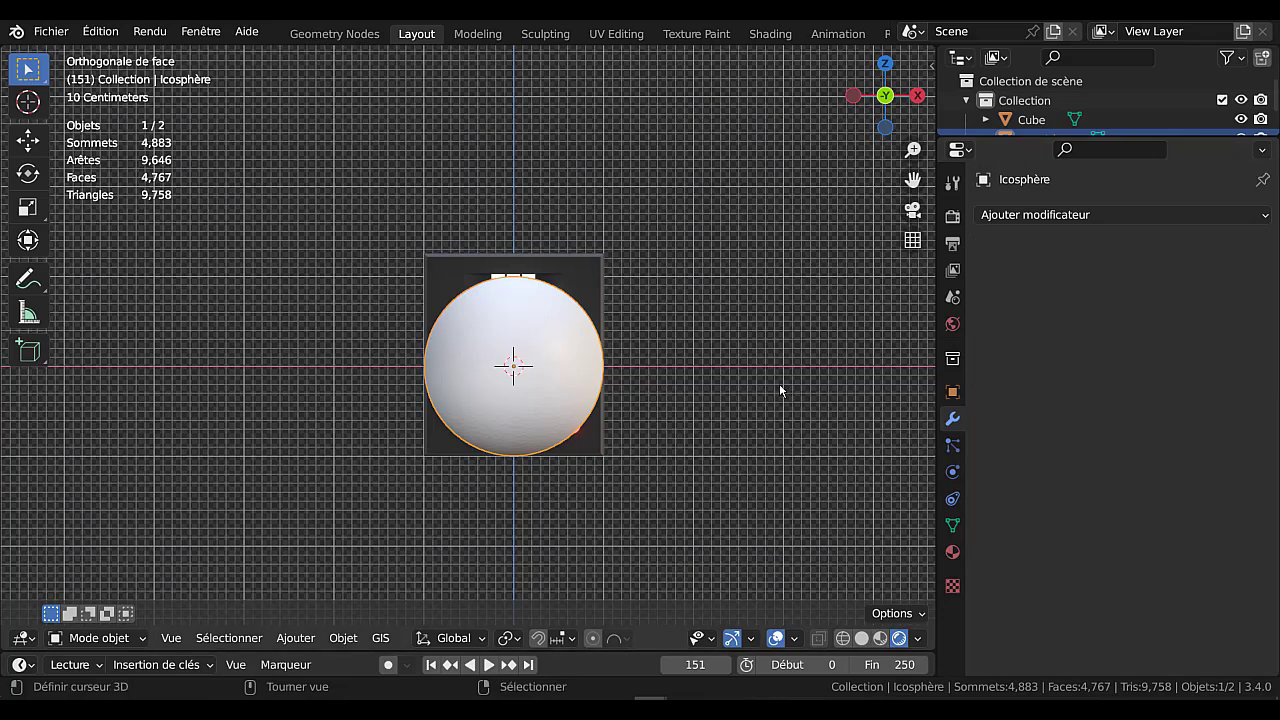
Edit the icosphere in vertex mode with solid shading and select a single vertex where six edges meet.
key(Tab)
scroll(663, 474, up, 3)
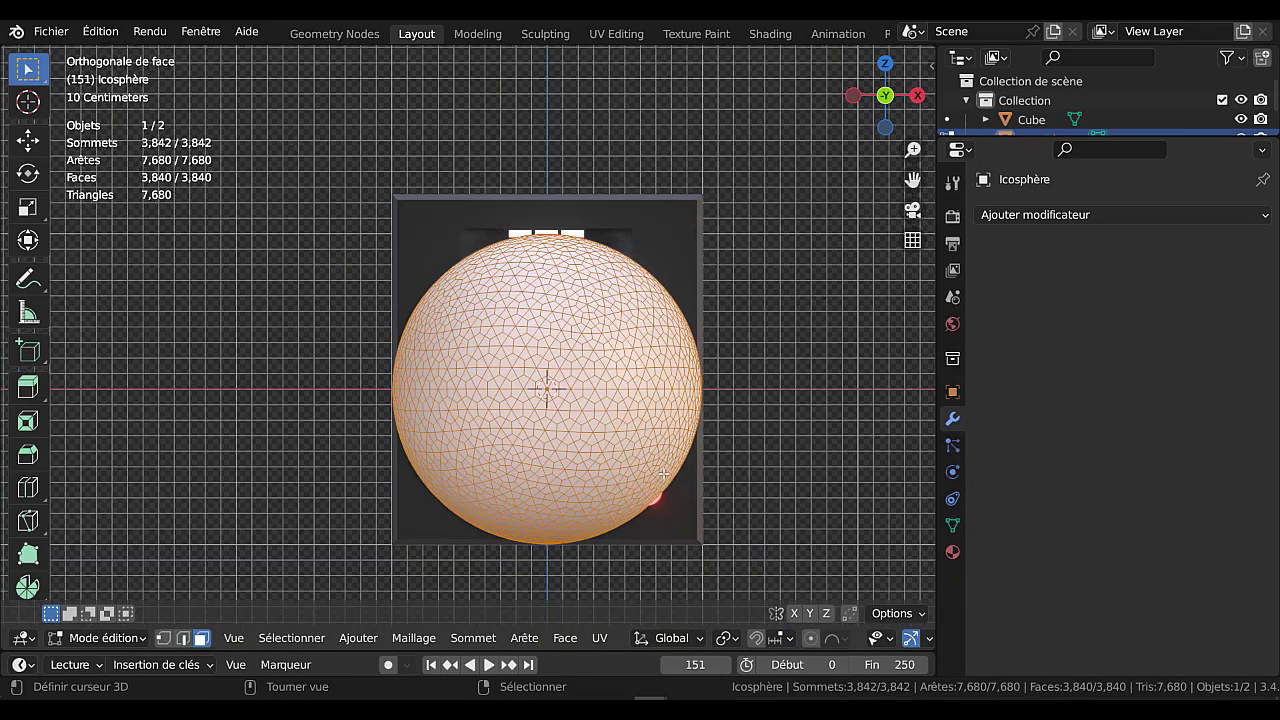
scroll(663, 474, up, 4)
shift+middle_drag(690, 458, 607, 392)
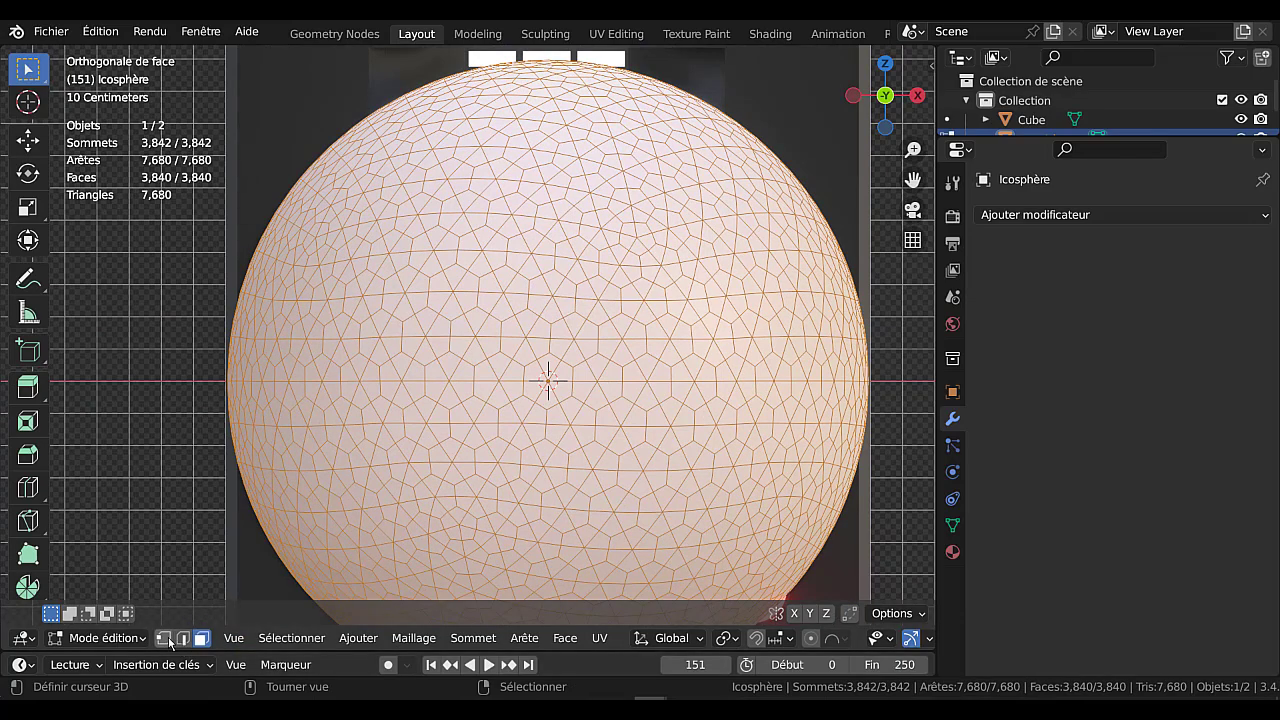
click(524, 340)
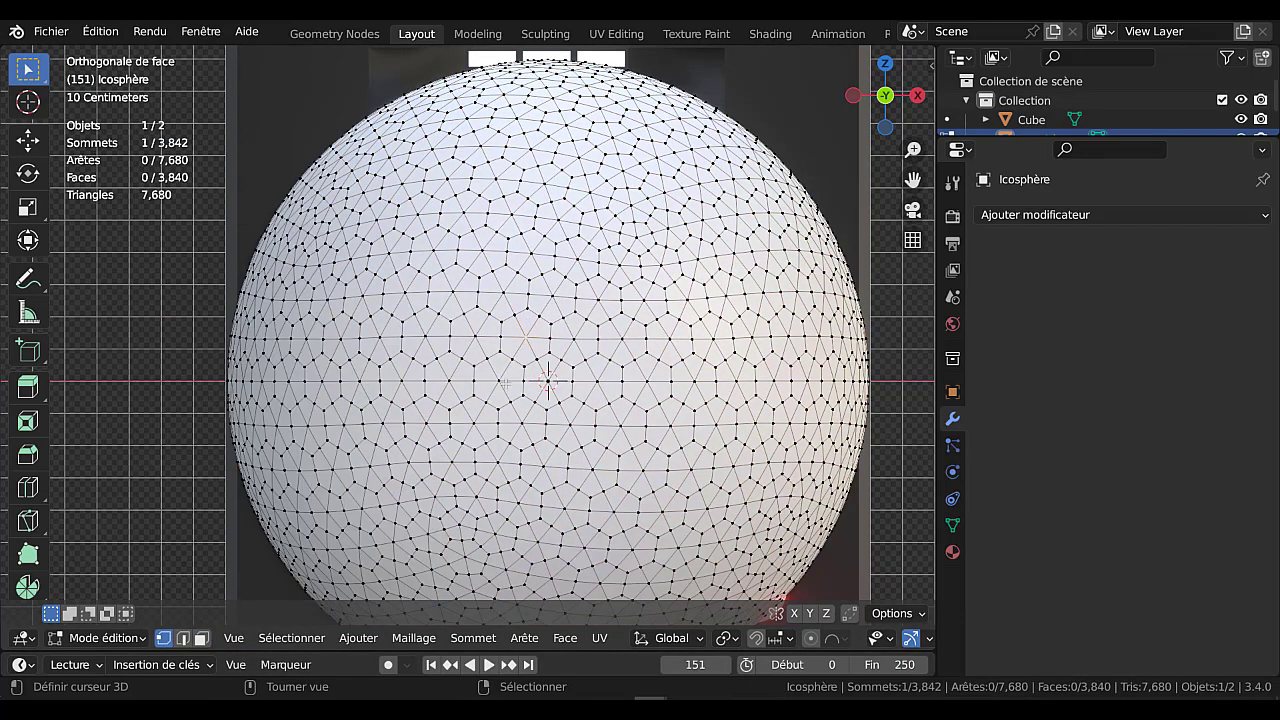
scroll(511, 402, up, 1)
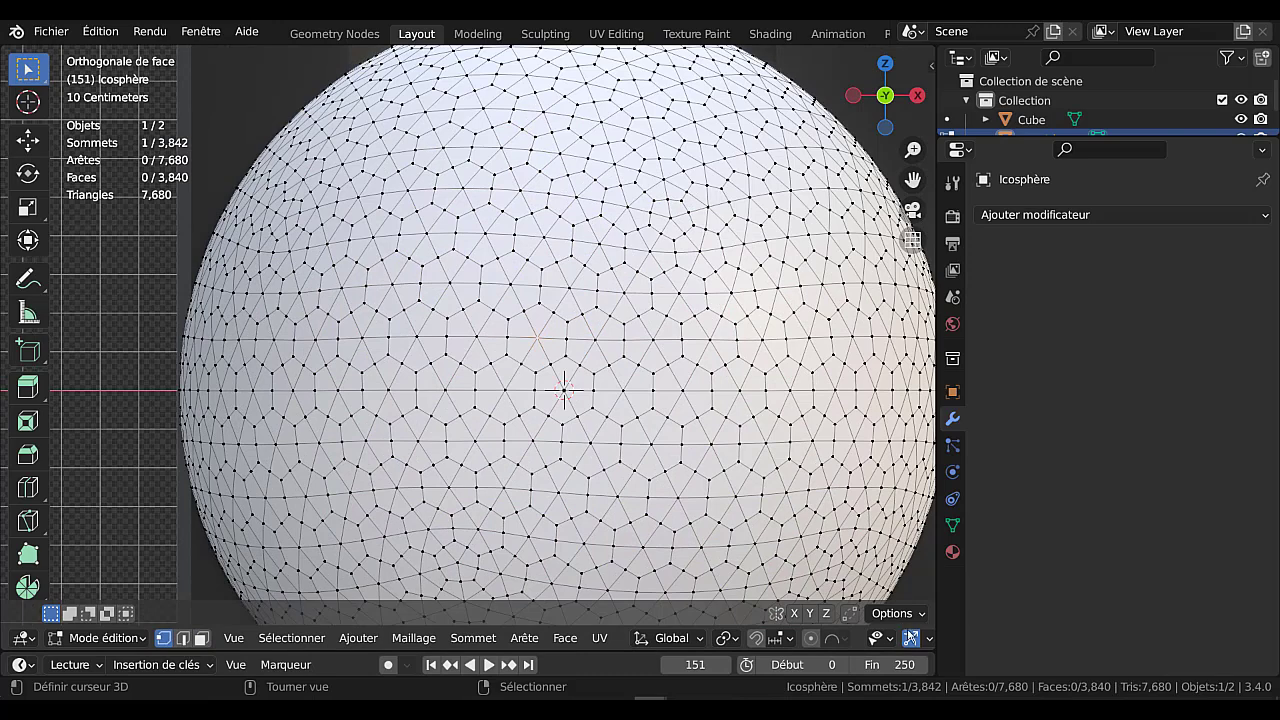
scroll(866, 646, down, 5)
click(864, 639)
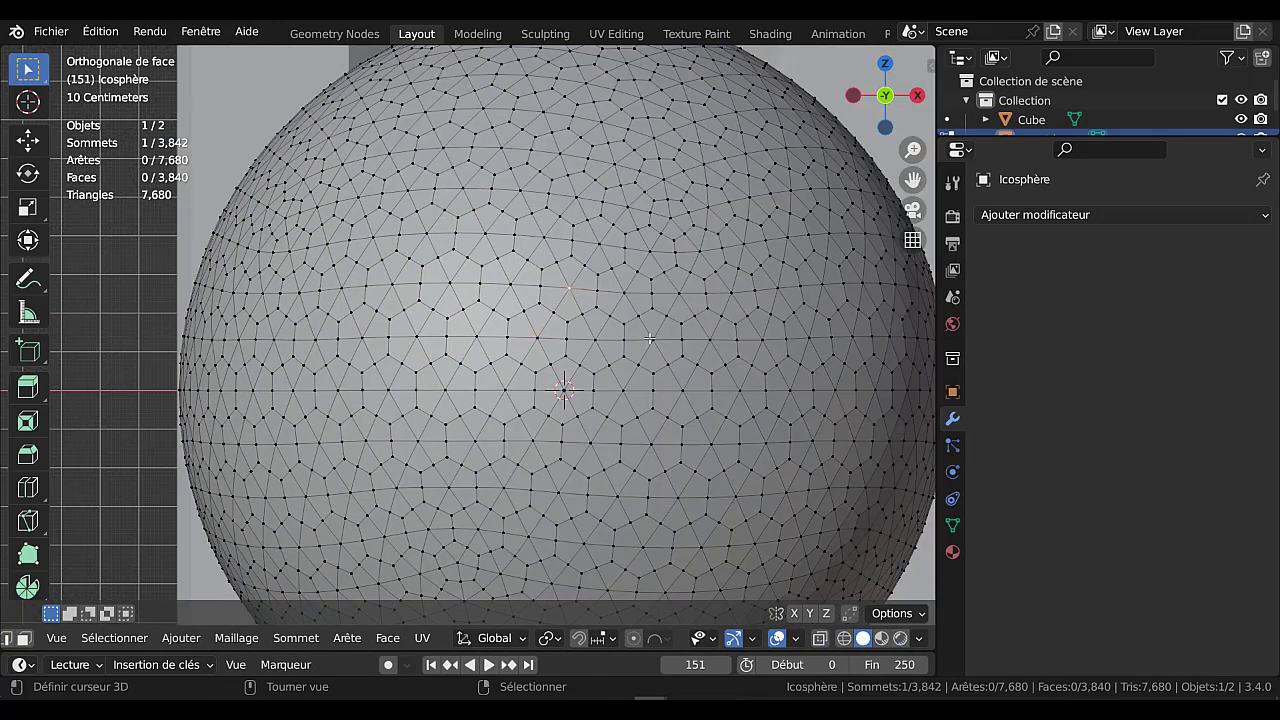
Select all vertices with the same number of adjacent faces as the selected one and dissolve them.
click(236, 638)
mouse_move(290, 644)
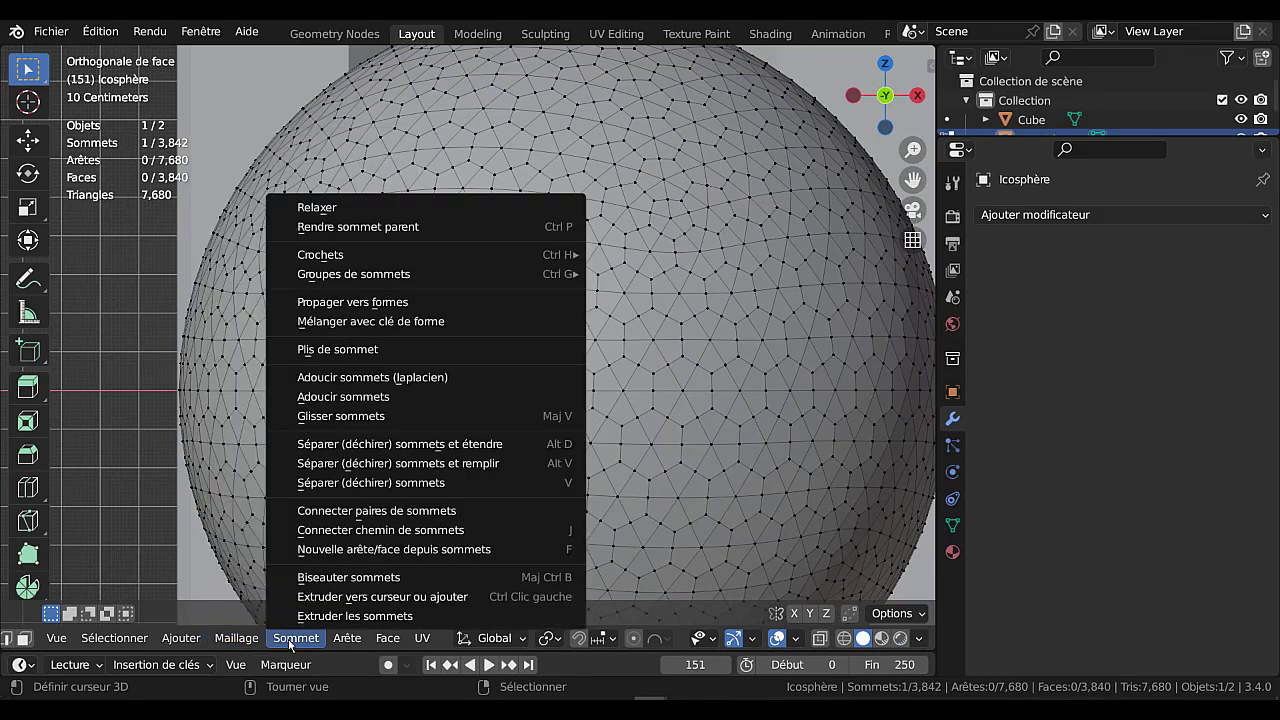
mouse_move(181, 645)
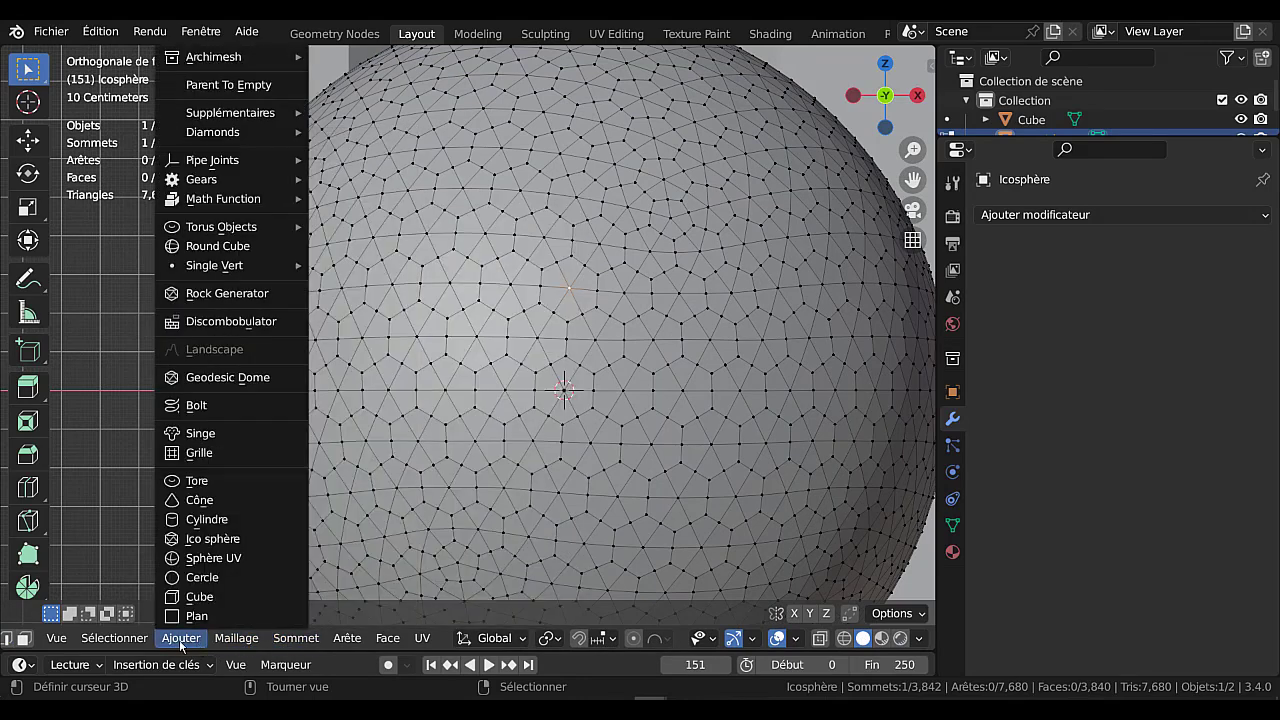
mouse_move(128, 641)
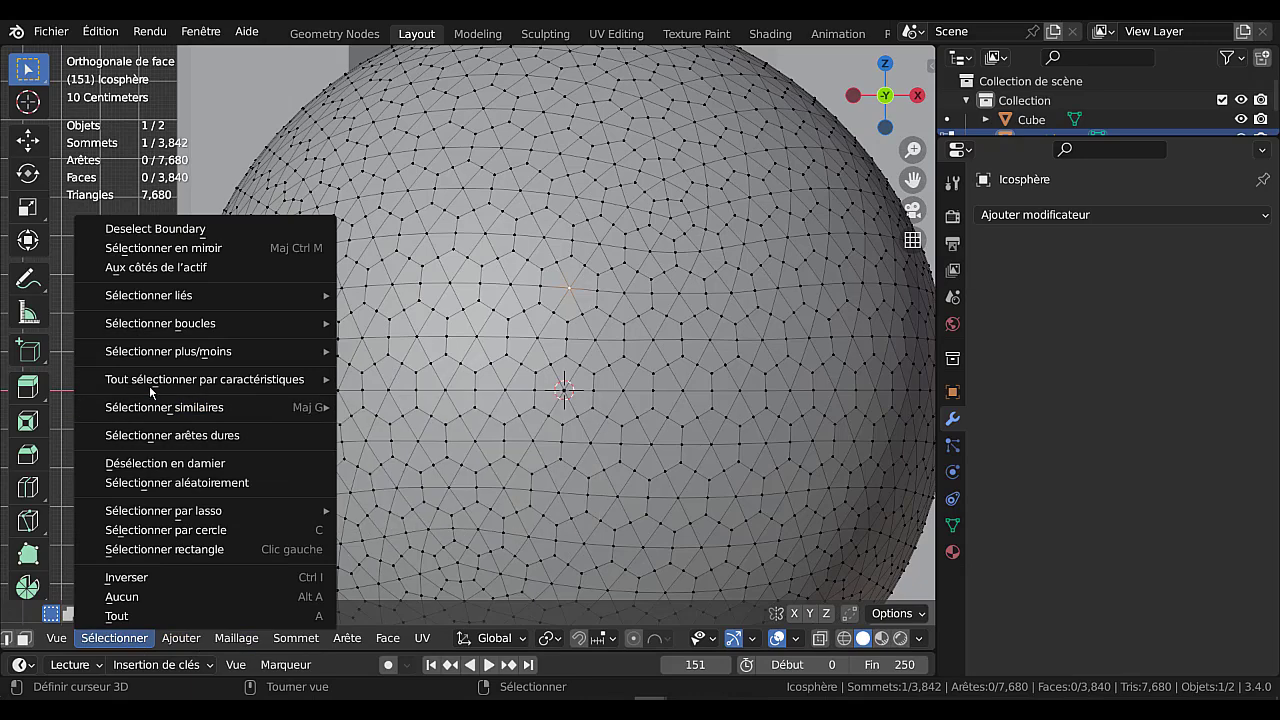
mouse_move(158, 389)
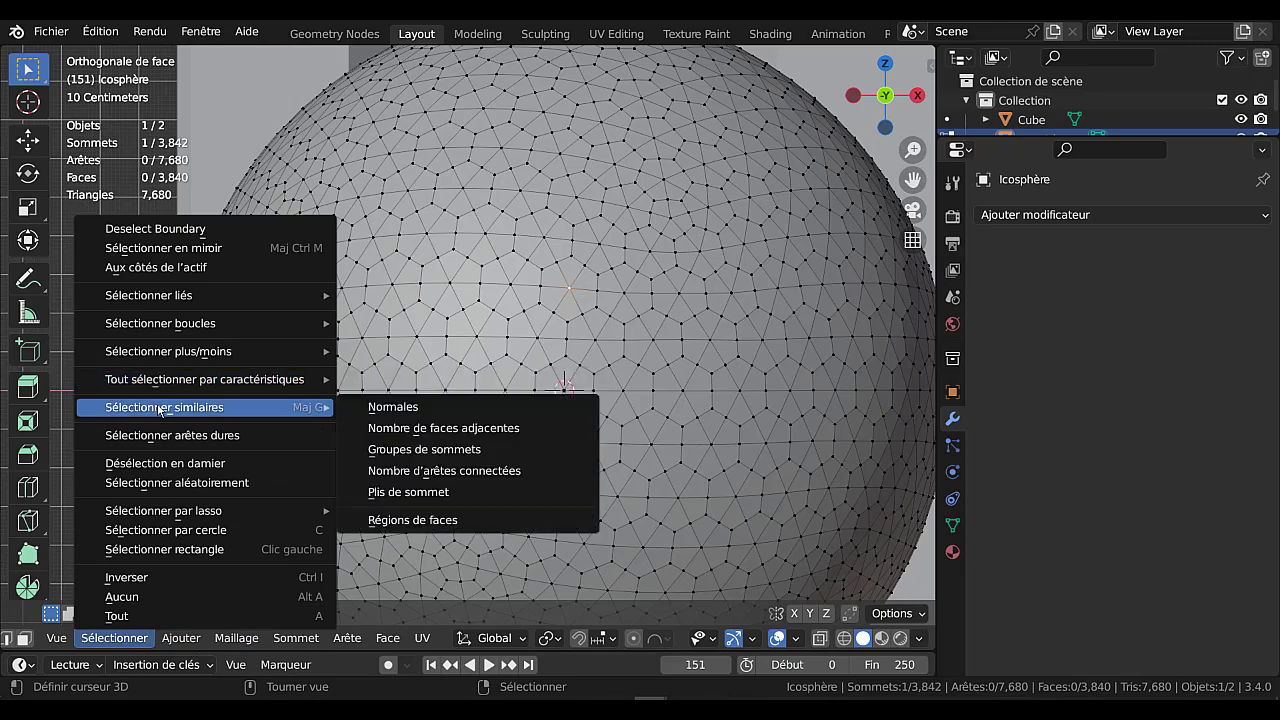
click(480, 430)
scroll(541, 399, up, 2)
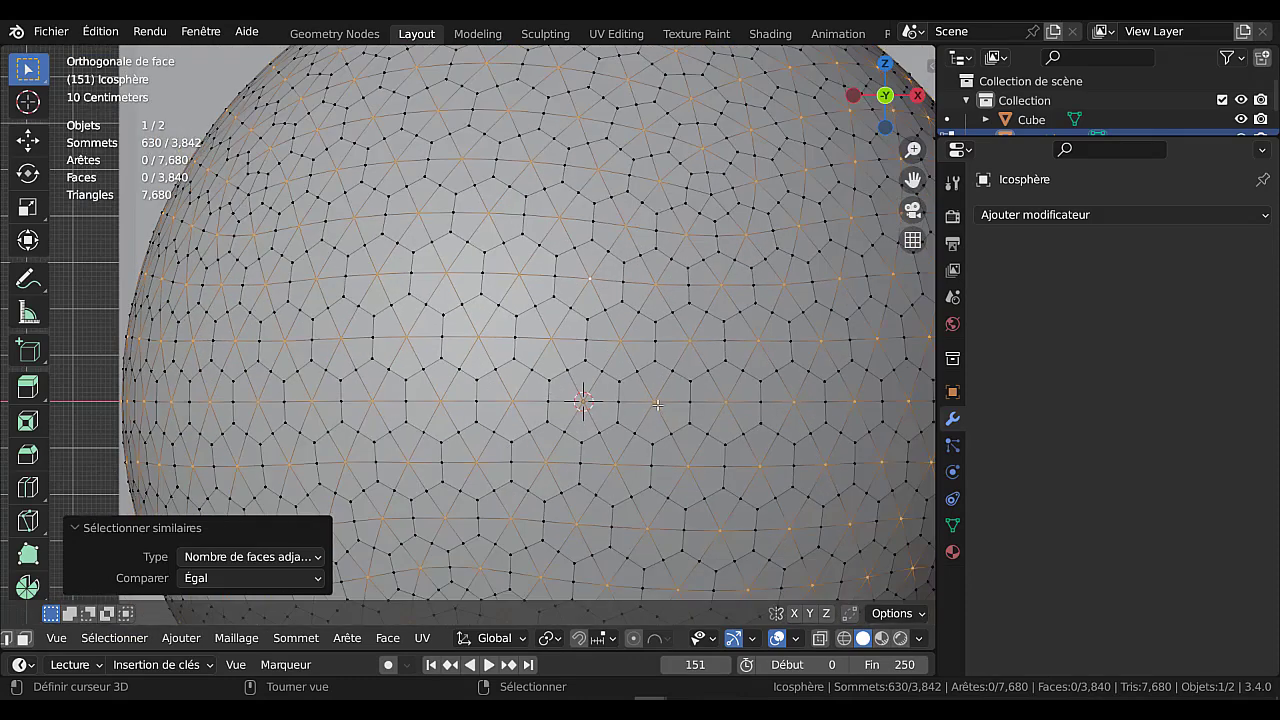
key(x)
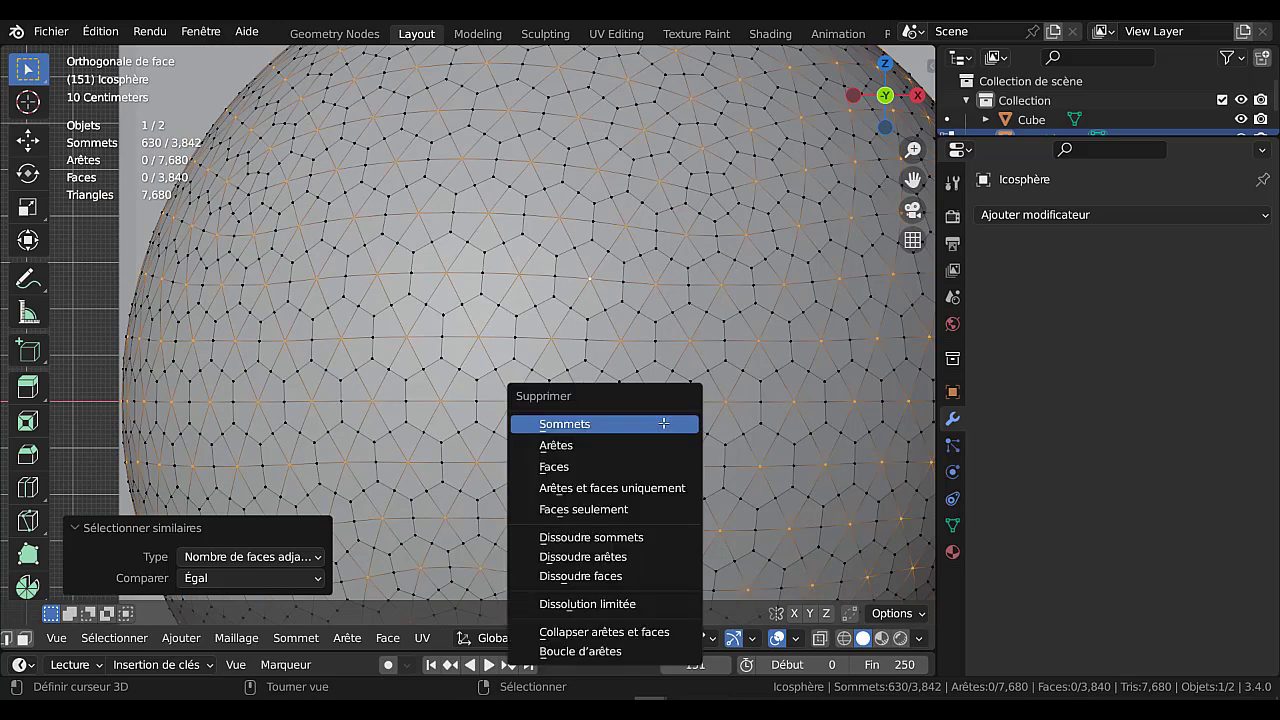
click(604, 538)
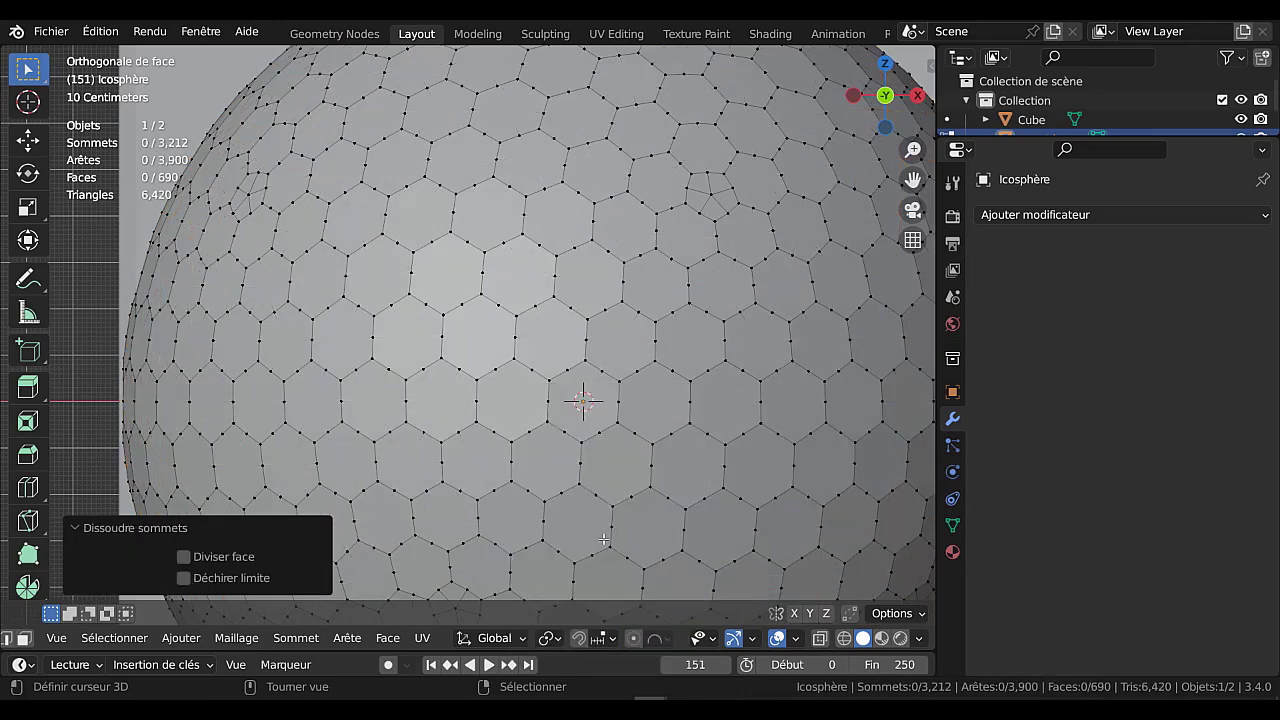
Select the edge-midpoint vertices of one central hexagon, extend the selection to vertices with matching adjacent face counts, and dissolve them.
right_click(622, 408)
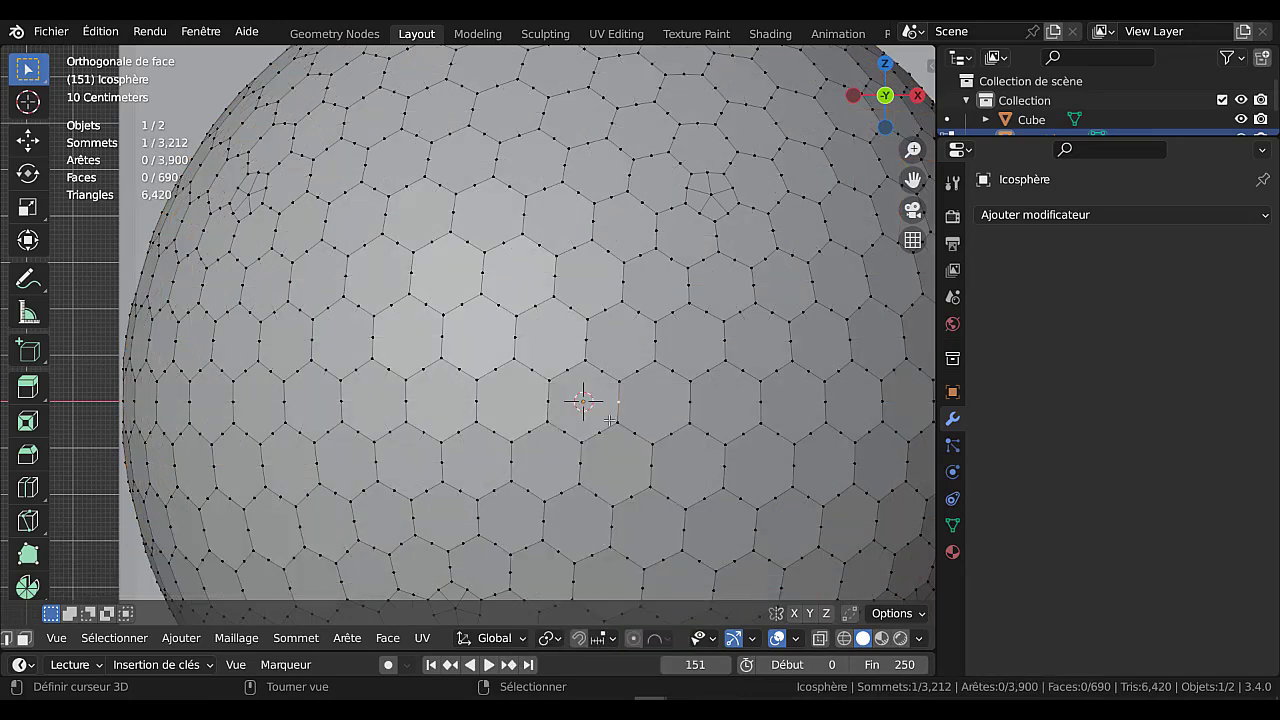
shift+right_click(602, 430)
shift+right_click(546, 403)
scroll(605, 430, up, 1)
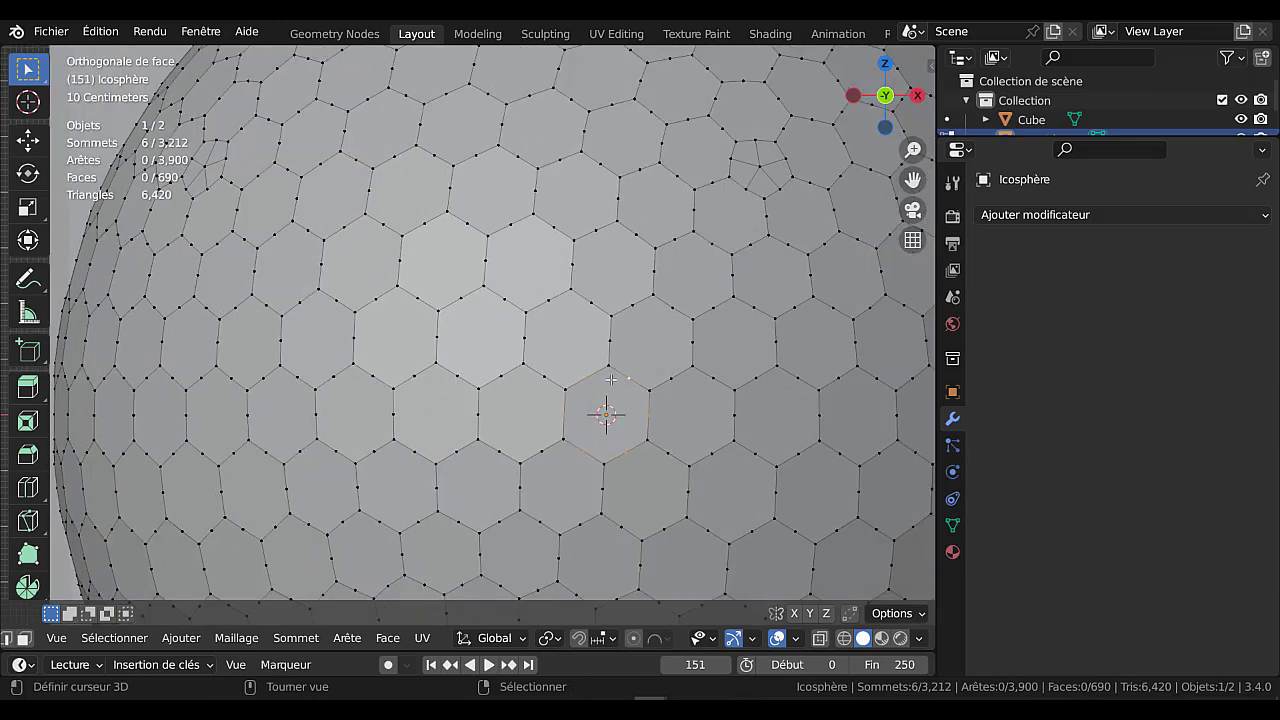
click(236, 638)
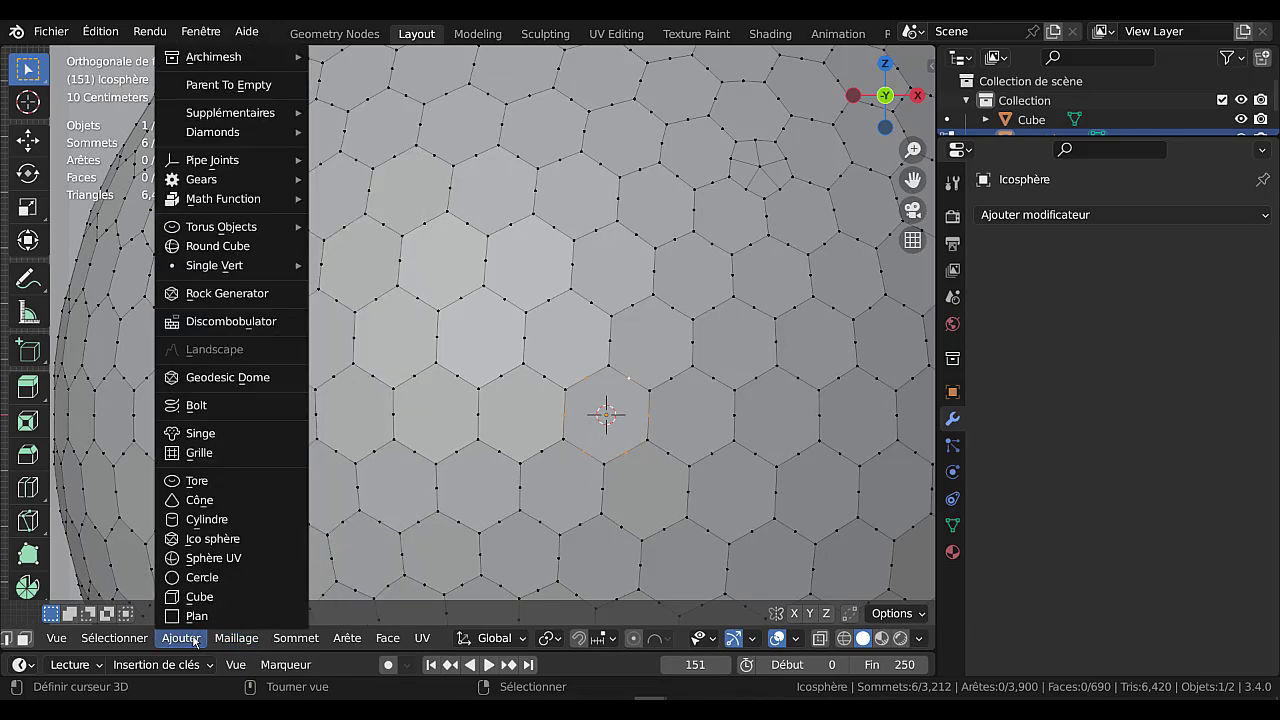
mouse_move(125, 641)
mouse_move(338, 405)
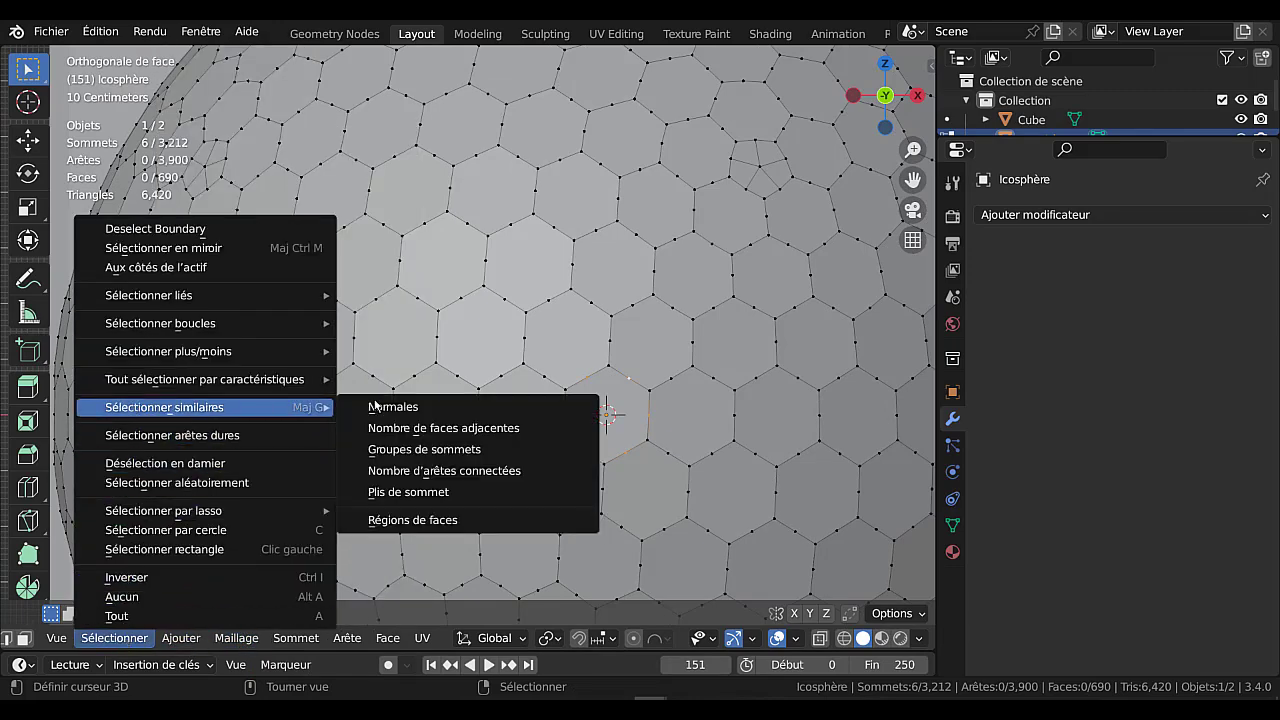
click(454, 432)
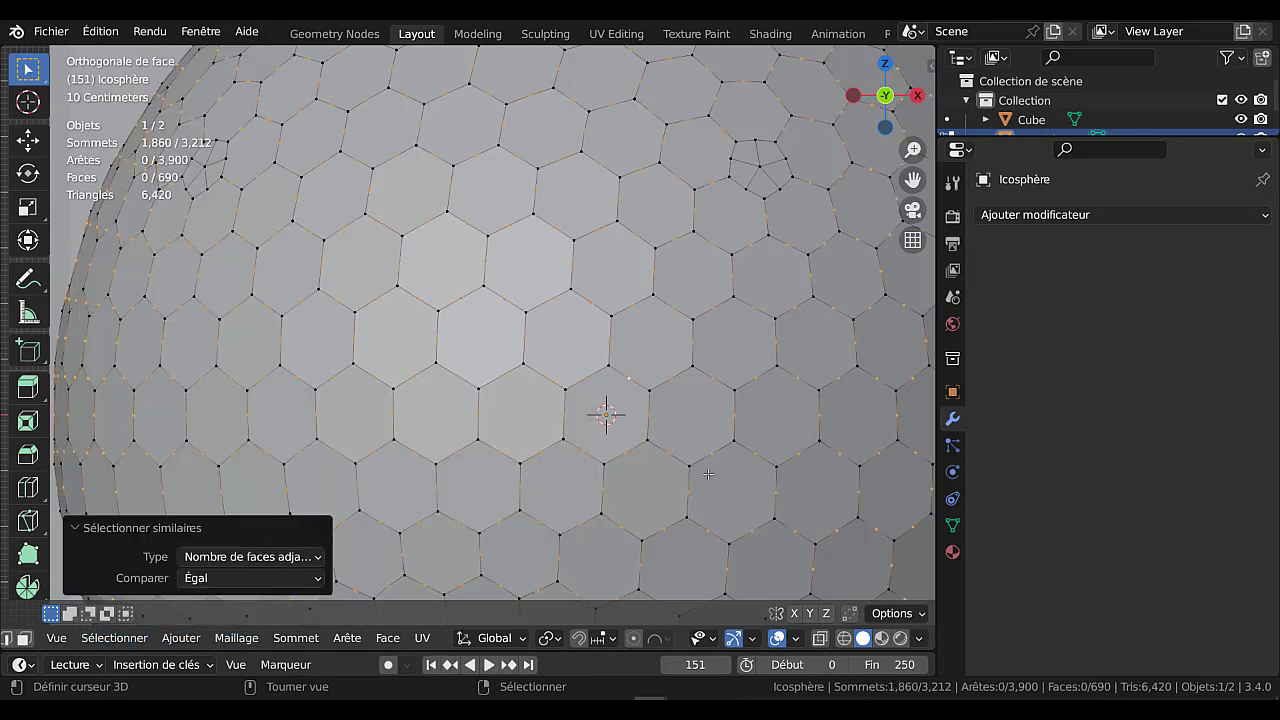
key(x)
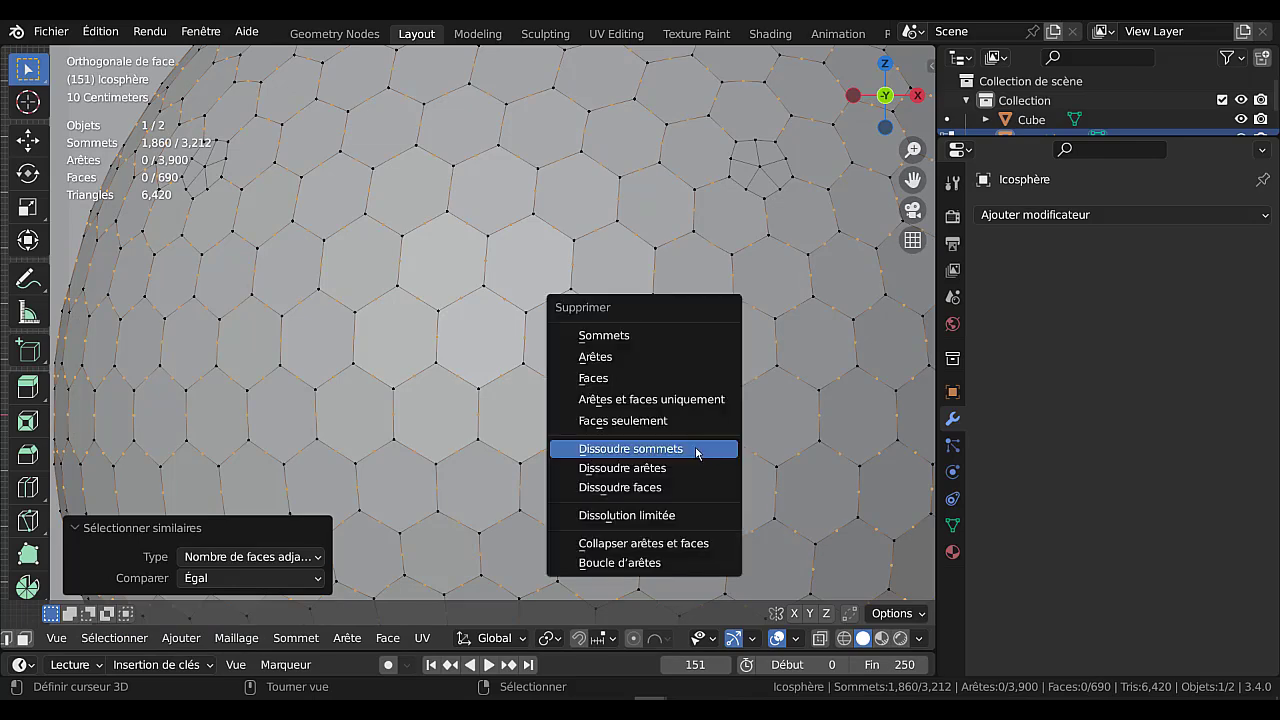
click(693, 449)
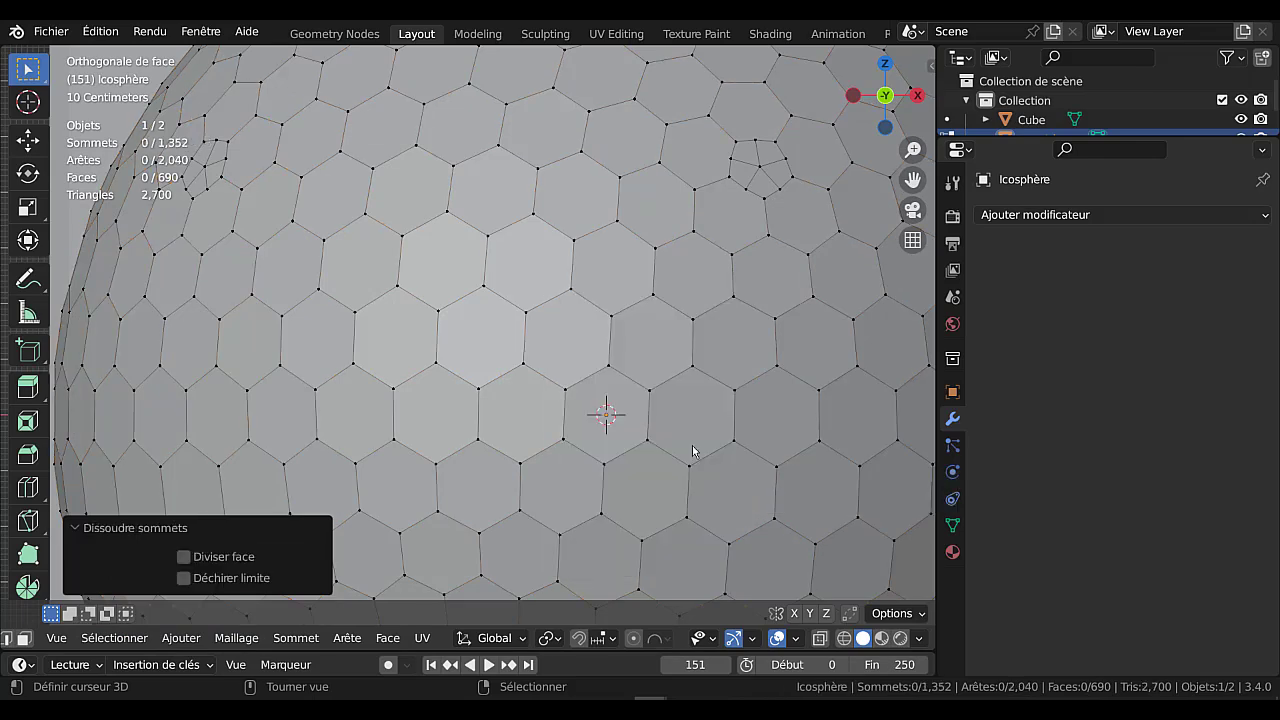
middle_drag(733, 384, 707, 412)
scroll(706, 412, down, 4)
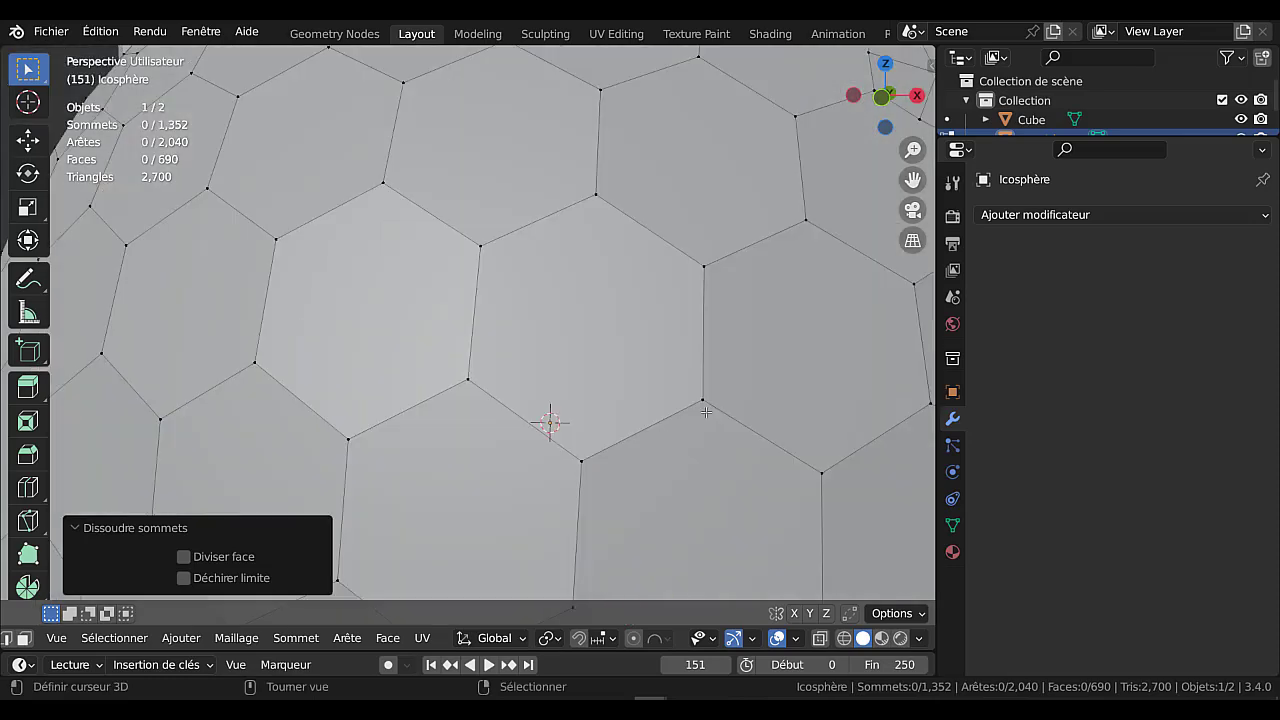
Select the centre vertex of a five-sided cell, extend the selection to vertices with the same adjacent face count, and dissolve them.
scroll(660, 375, down, 5)
middle_drag(660, 375, 507, 403)
scroll(573, 441, up, 5)
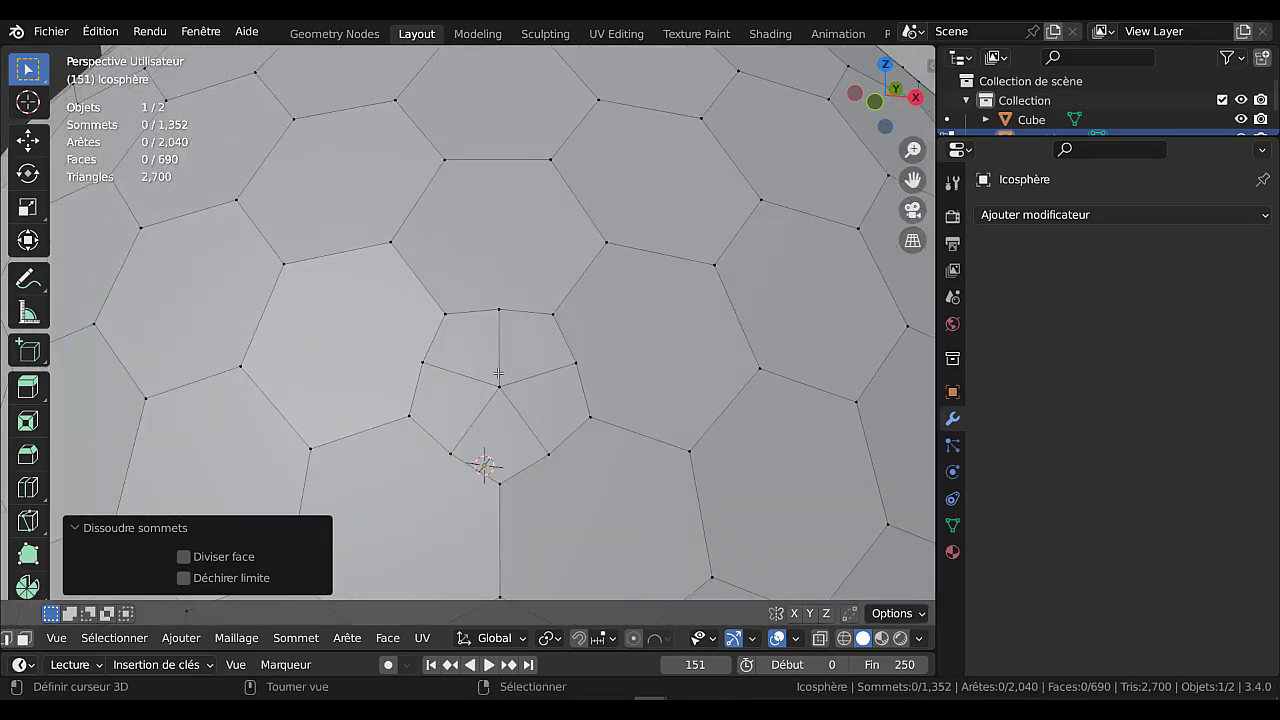
click(507, 403)
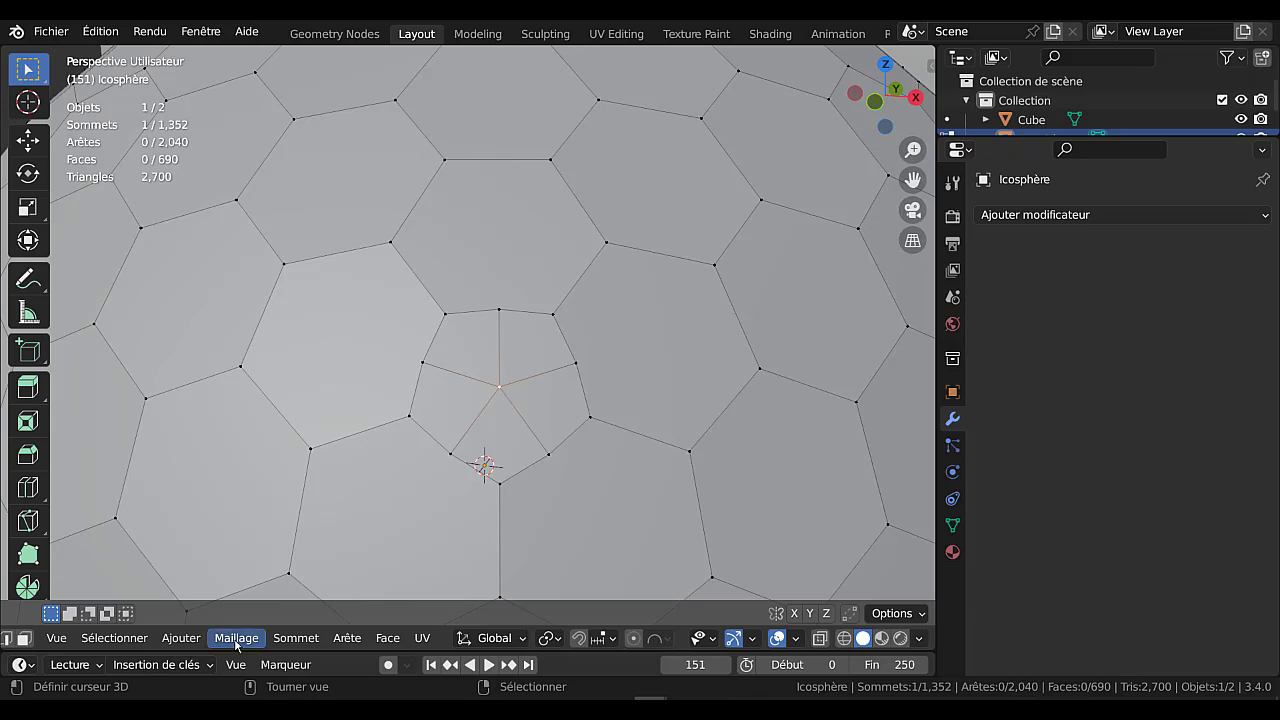
click(112, 638)
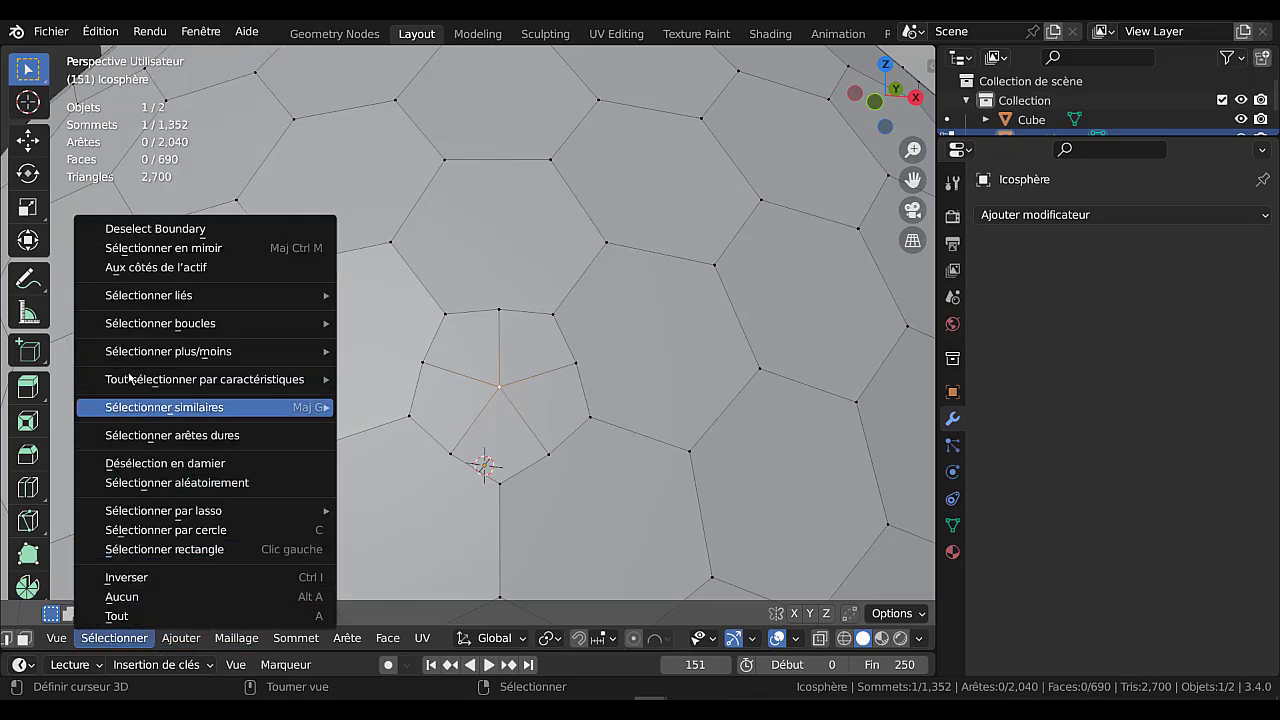
mouse_move(293, 411)
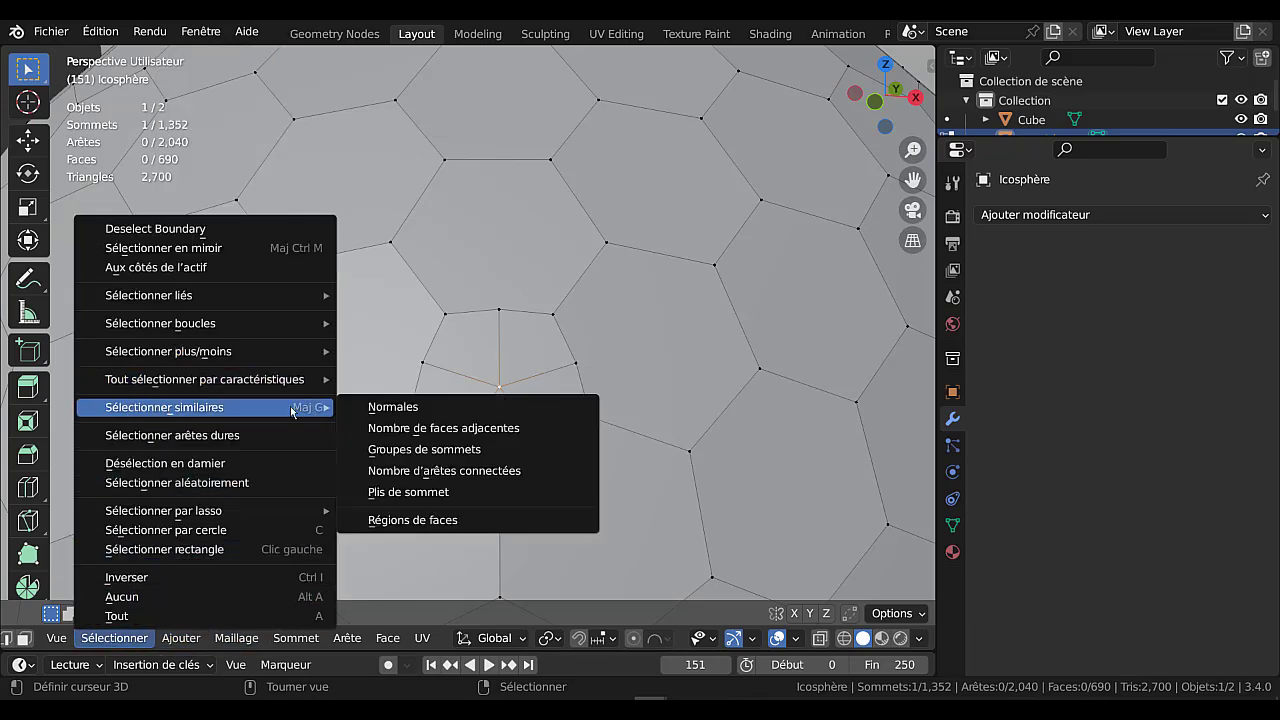
click(466, 430)
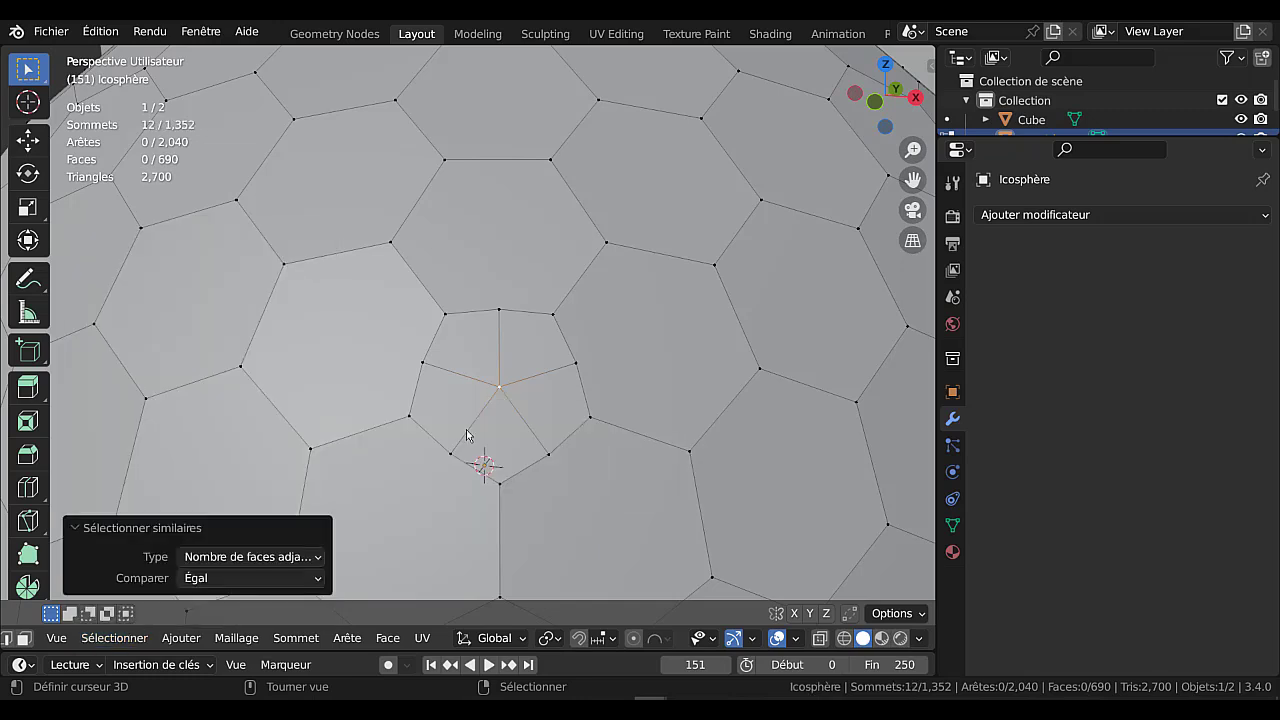
key(x)
click(500, 408)
Select the five edge-midpoint vertices around the central pentagon and dissolve them.
click(499, 310)
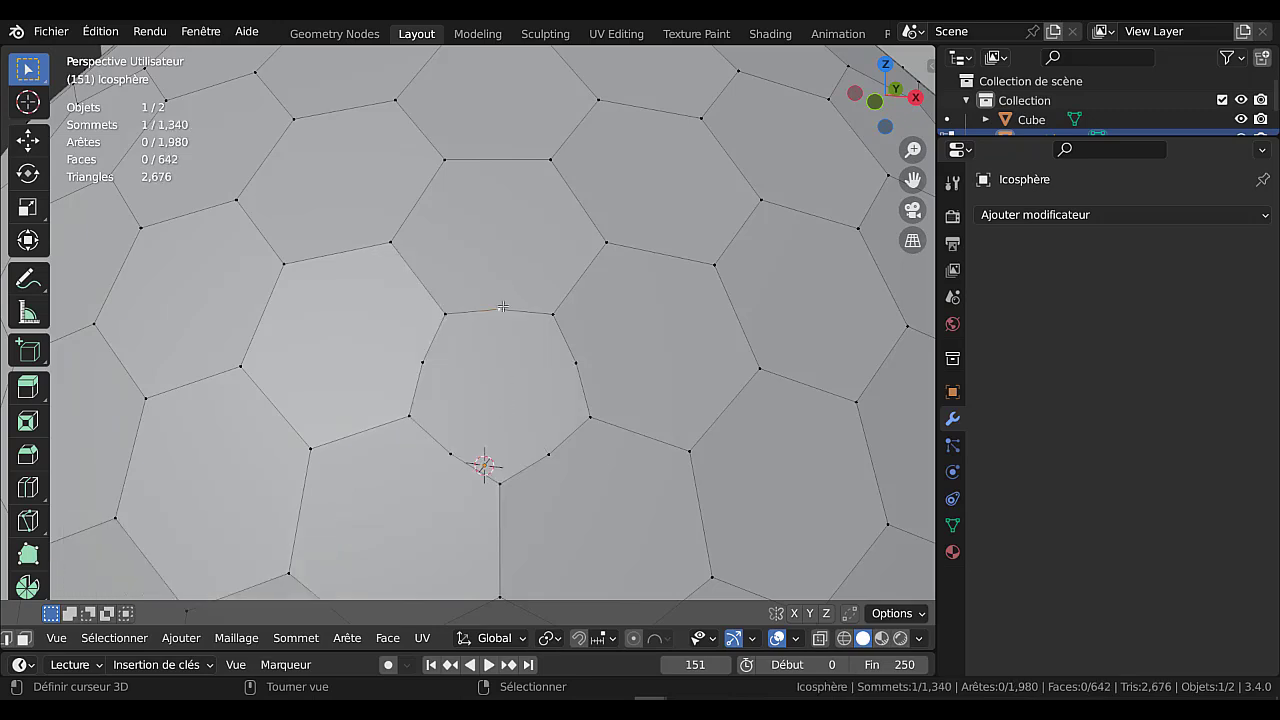
shift+click(422, 362)
key(x)
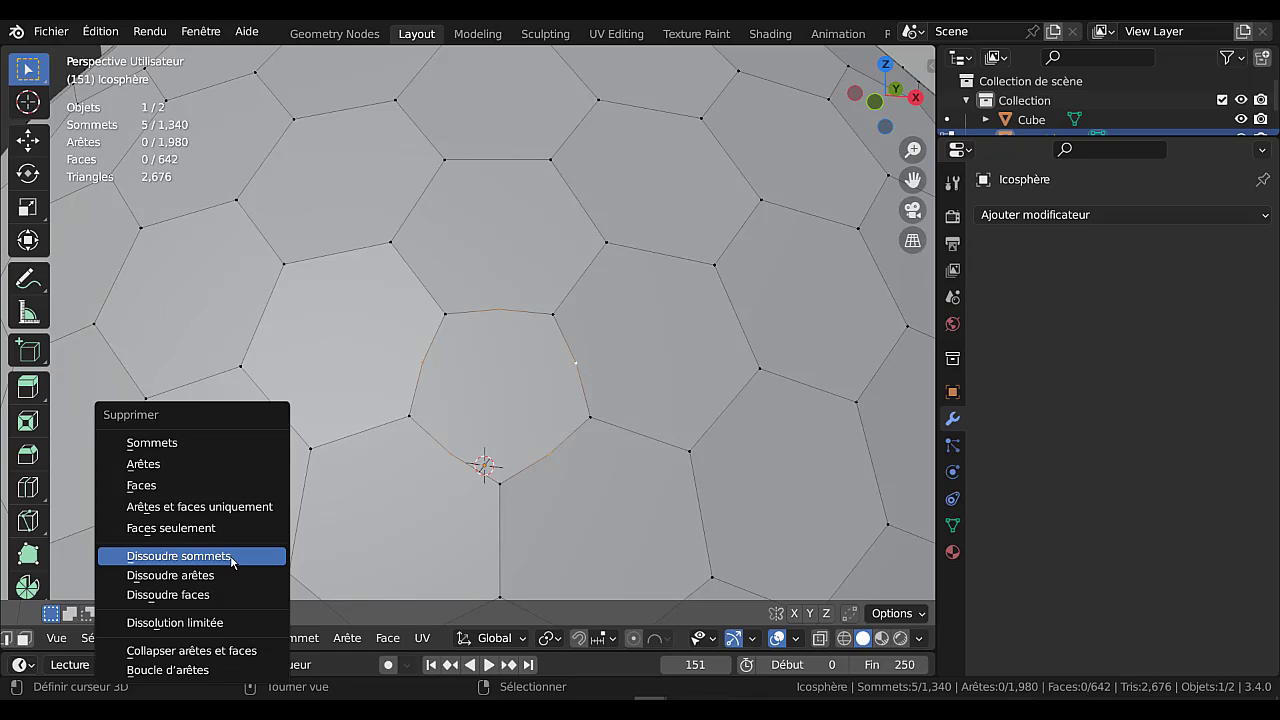
click(231, 558)
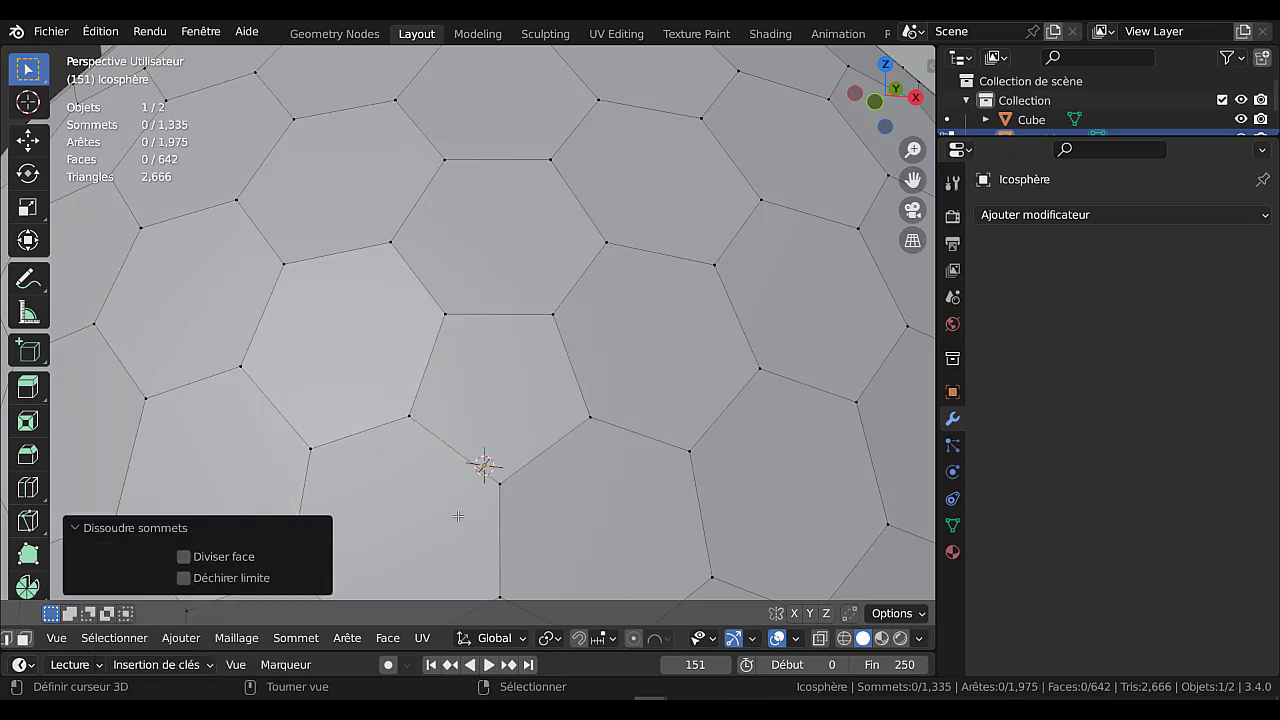
Return the icosphere to Object Mode and add a Wireframe modifier to it.
scroll(464, 512, down, 8)
scroll(484, 506, up, 1)
mouse_move(484, 506)
middle_down()
mouse_move(521, 503)
mouse_move(506, 505)
middle_up()
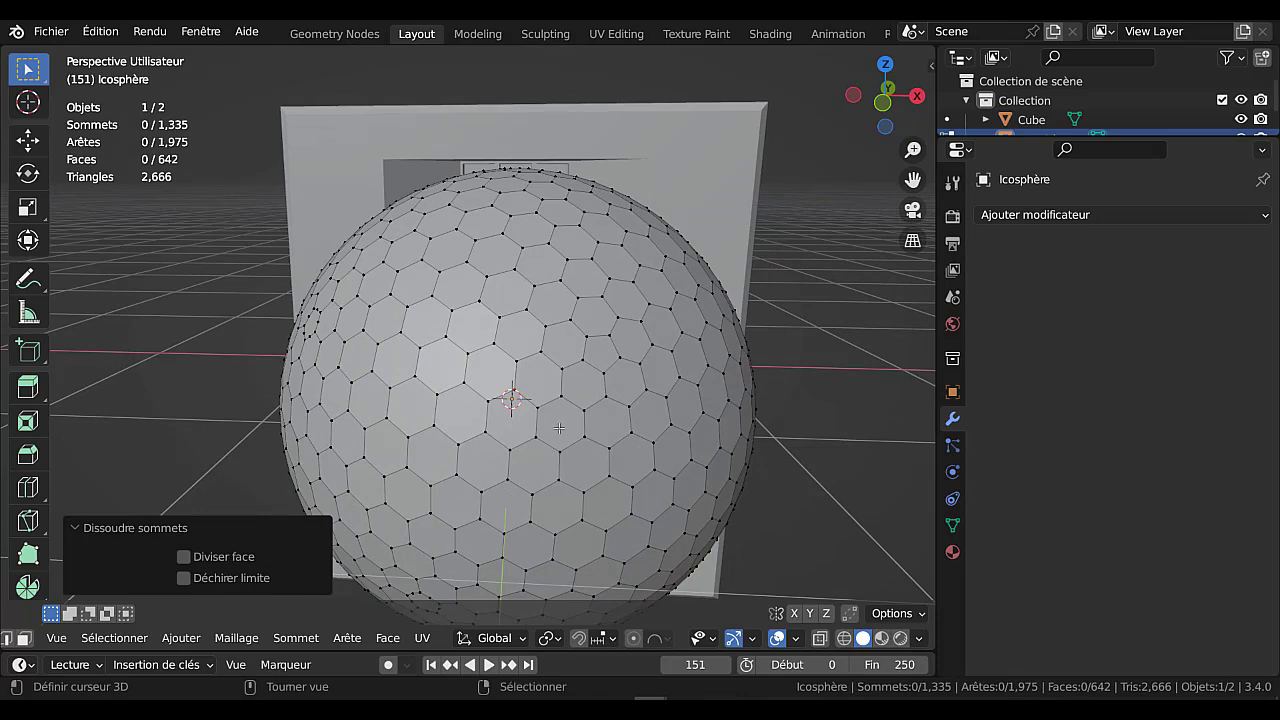
key(Tab)
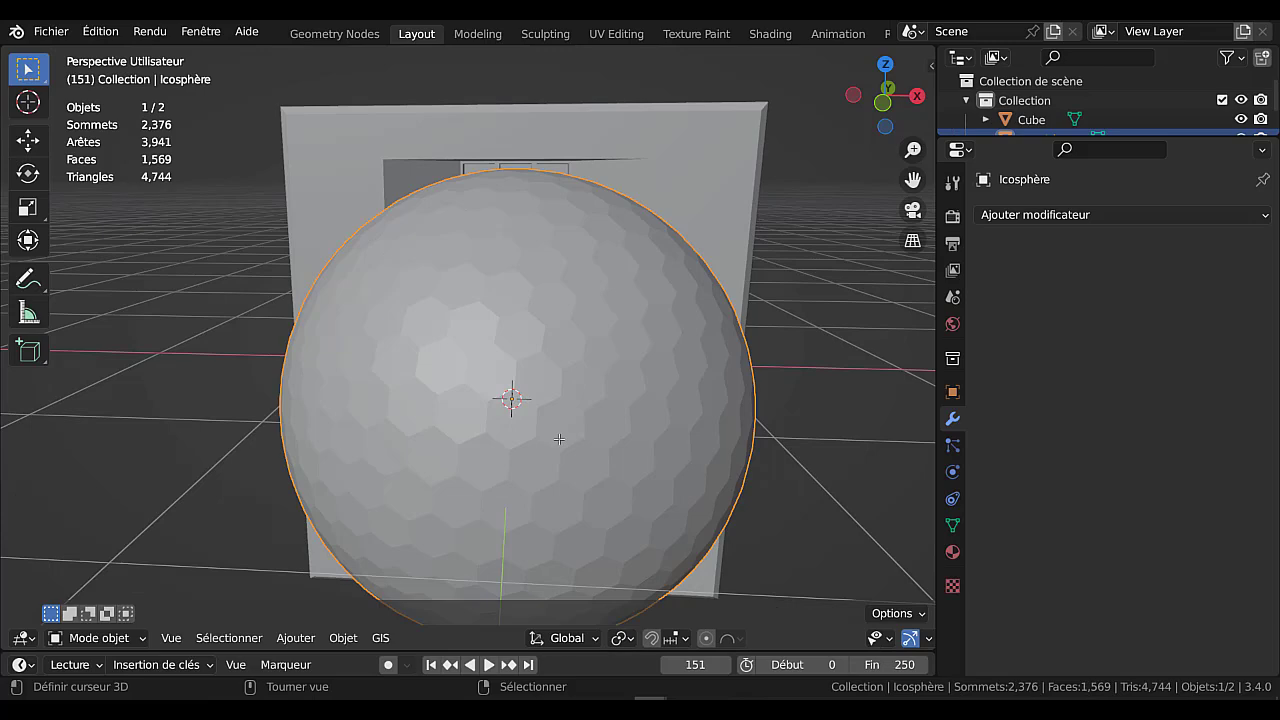
scroll(830, 424, down, 3)
middle_drag(834, 421, 796, 469)
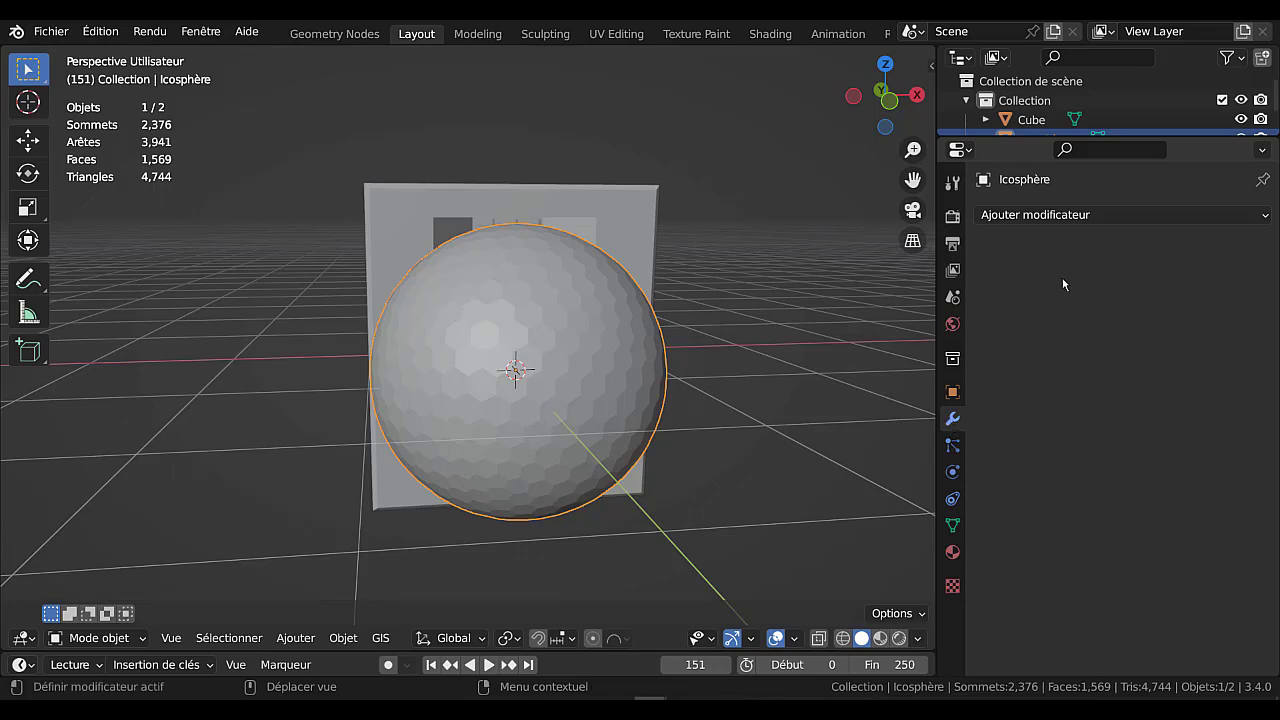
click(1092, 216)
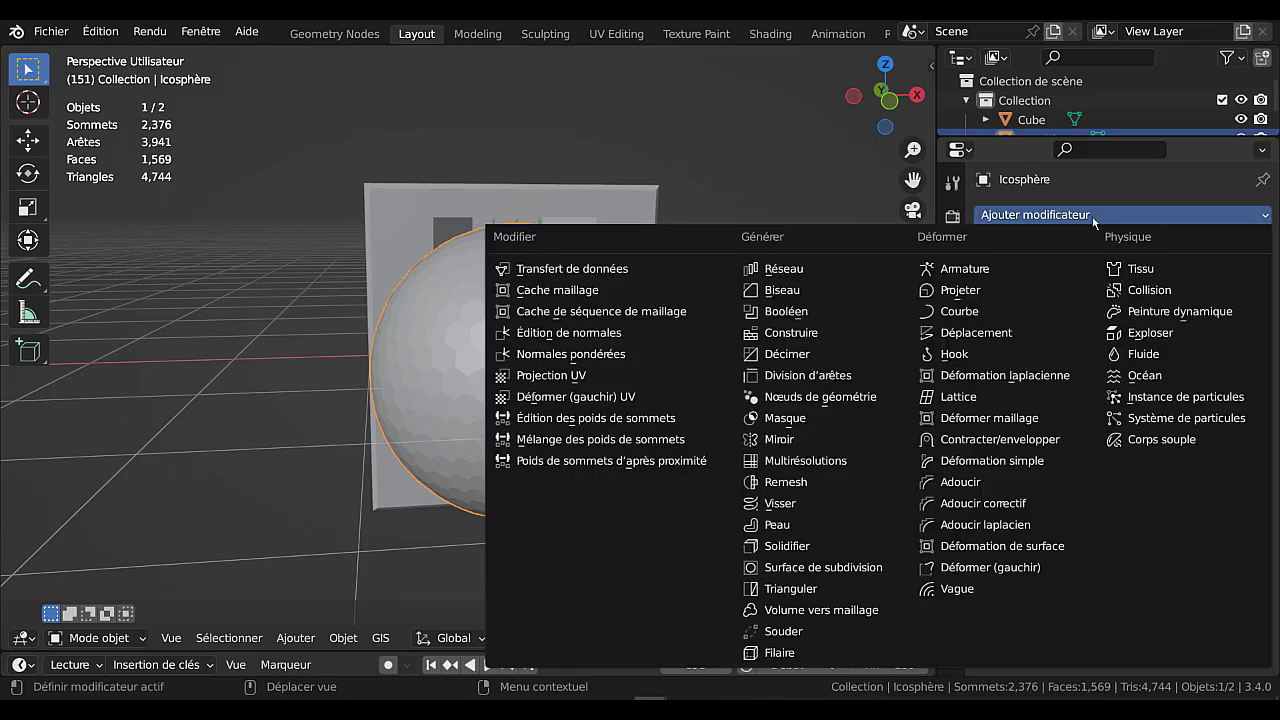
click(782, 653)
scroll(740, 552, up, 5)
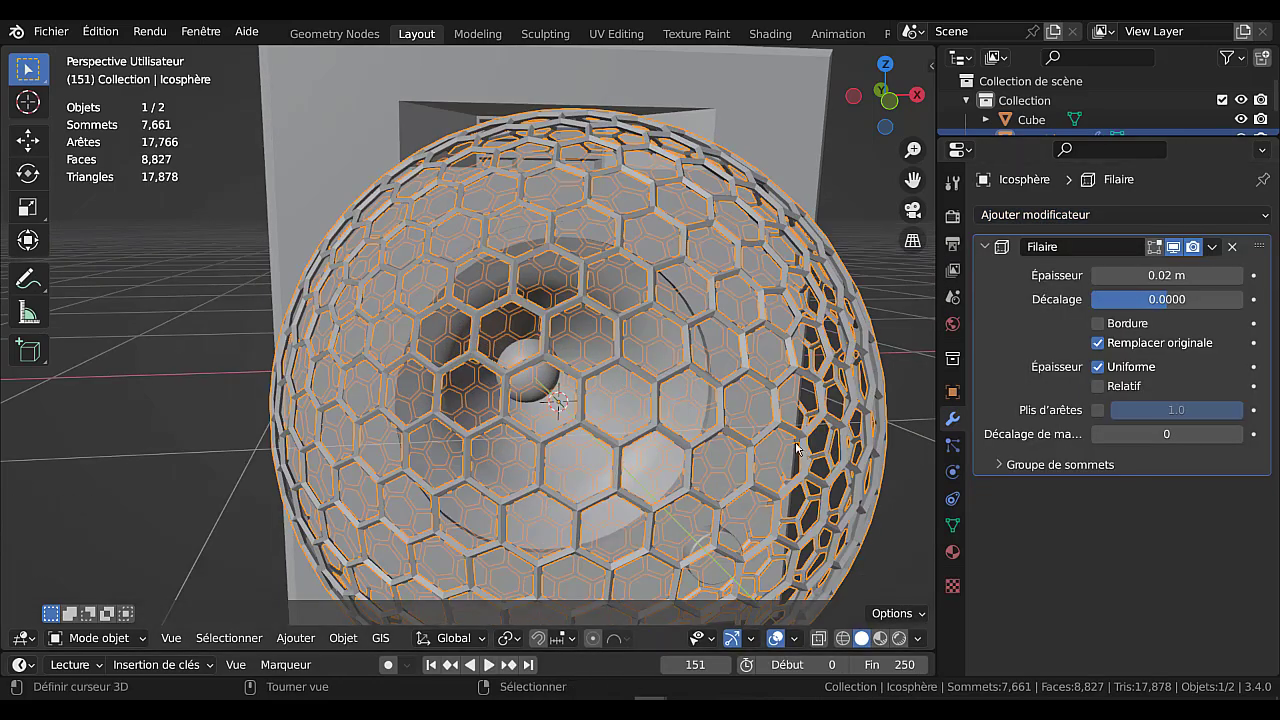
scroll(745, 425, down, 5)
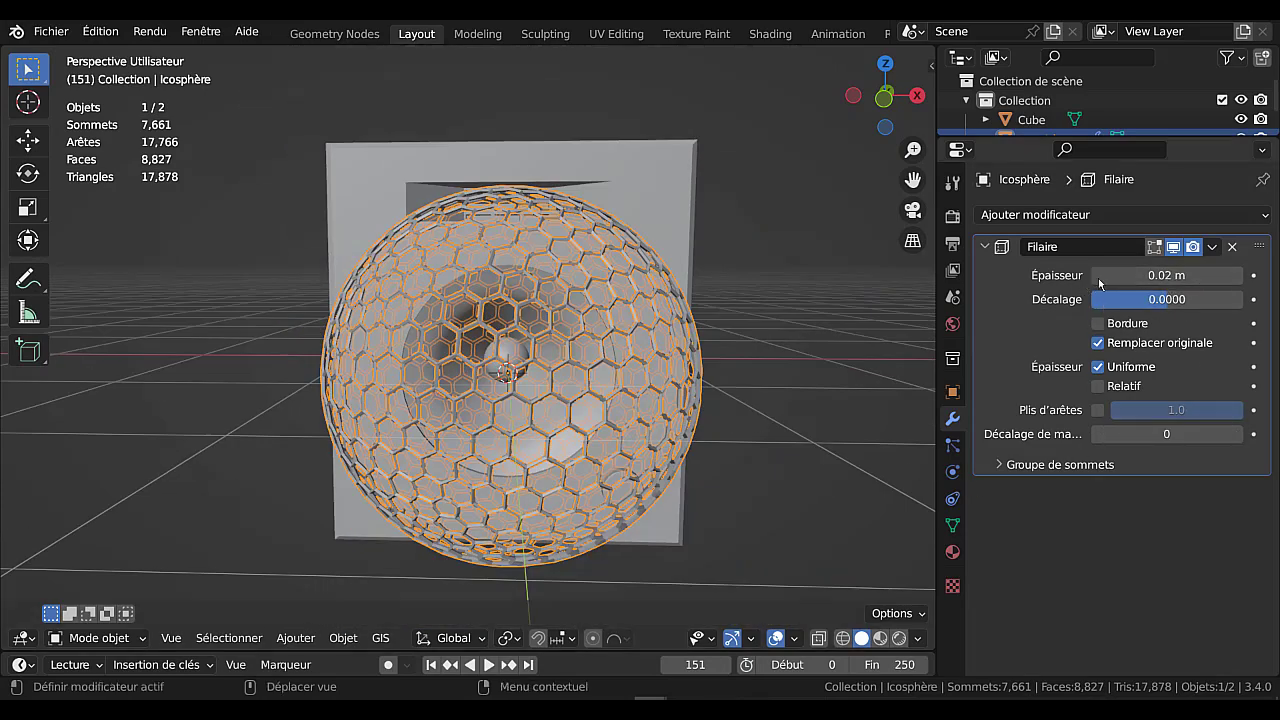
Set the Wireframe modifier's thickness to 0.019 m and apply the modifier.
click(1098, 276)
scroll(878, 385, up, 3)
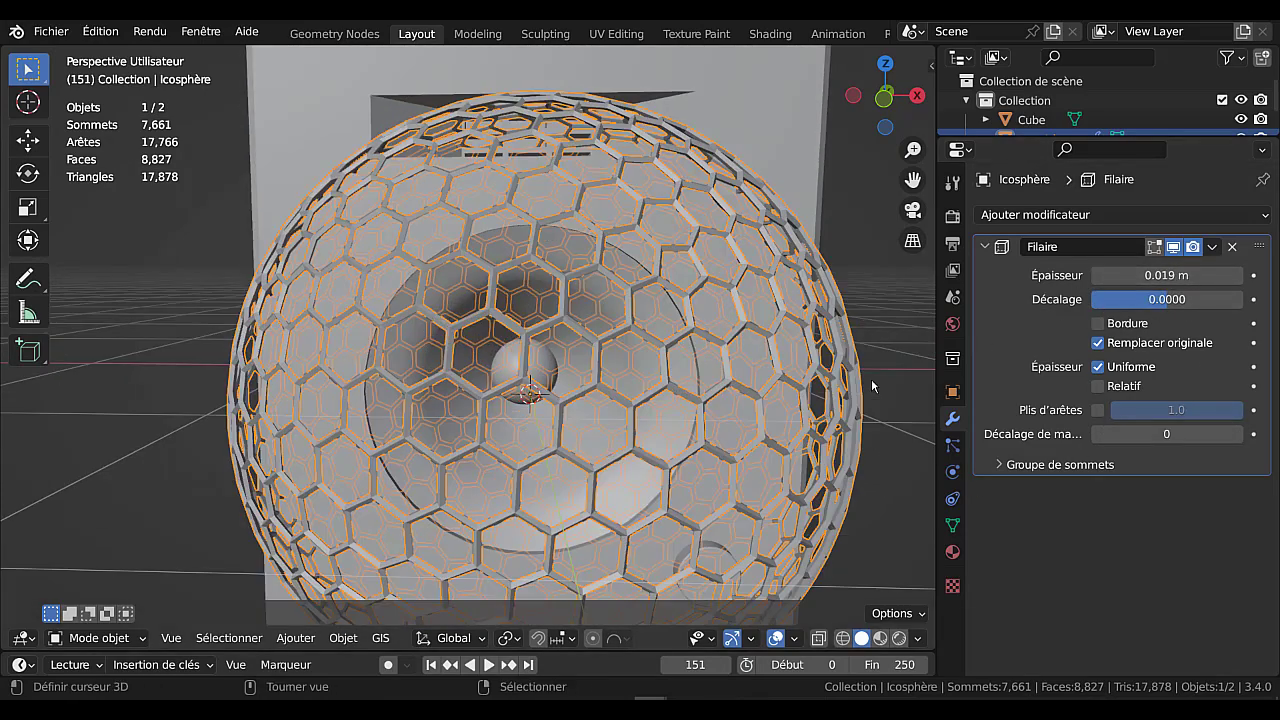
click(1098, 276)
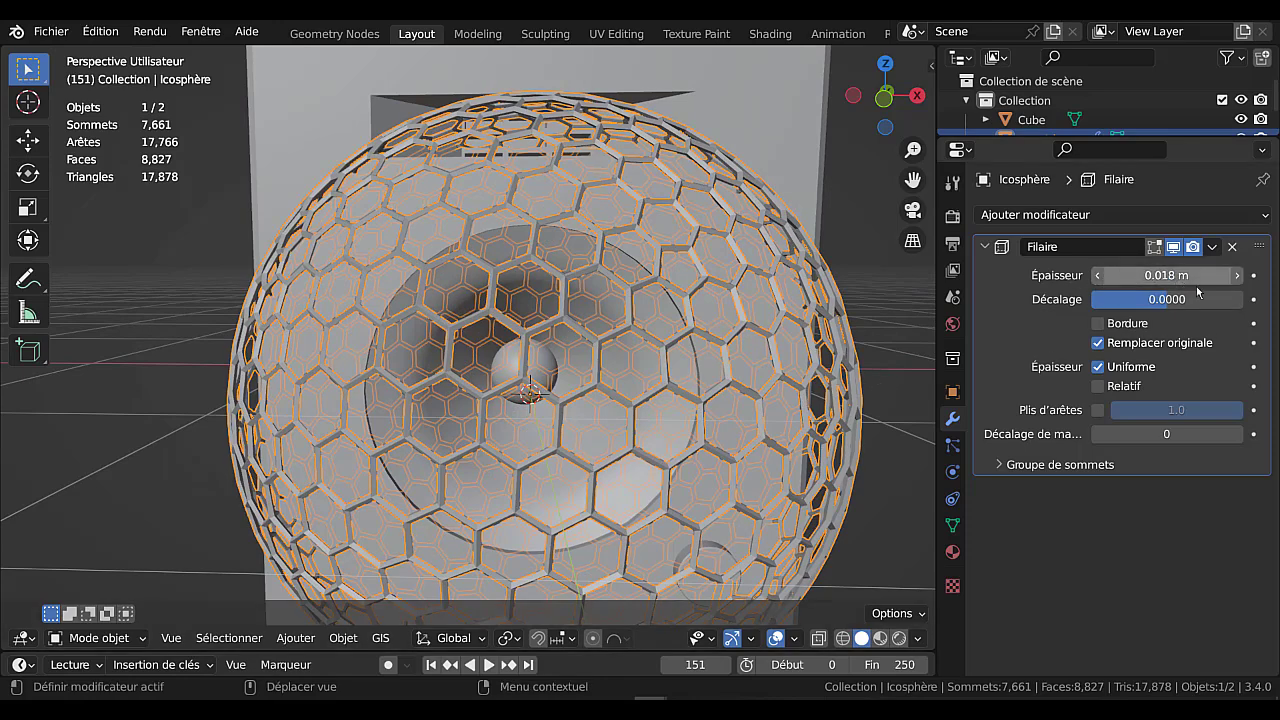
click(1238, 276)
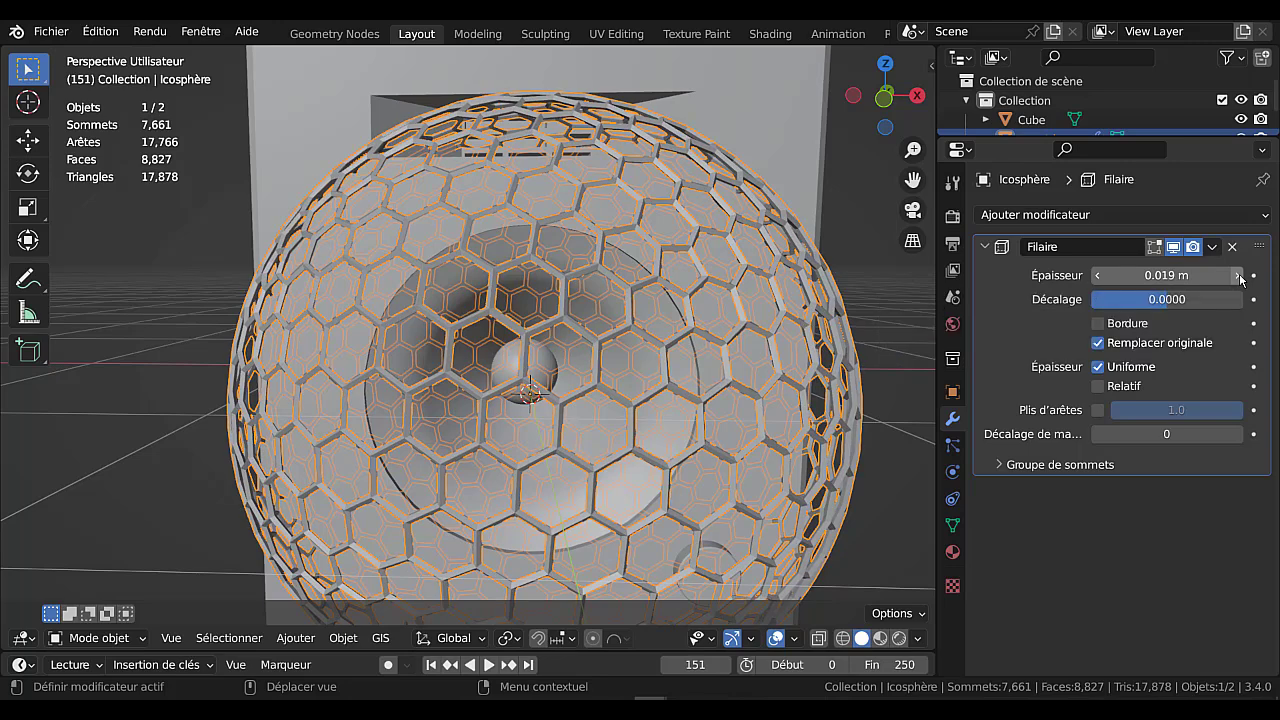
scroll(710, 411, down, 4)
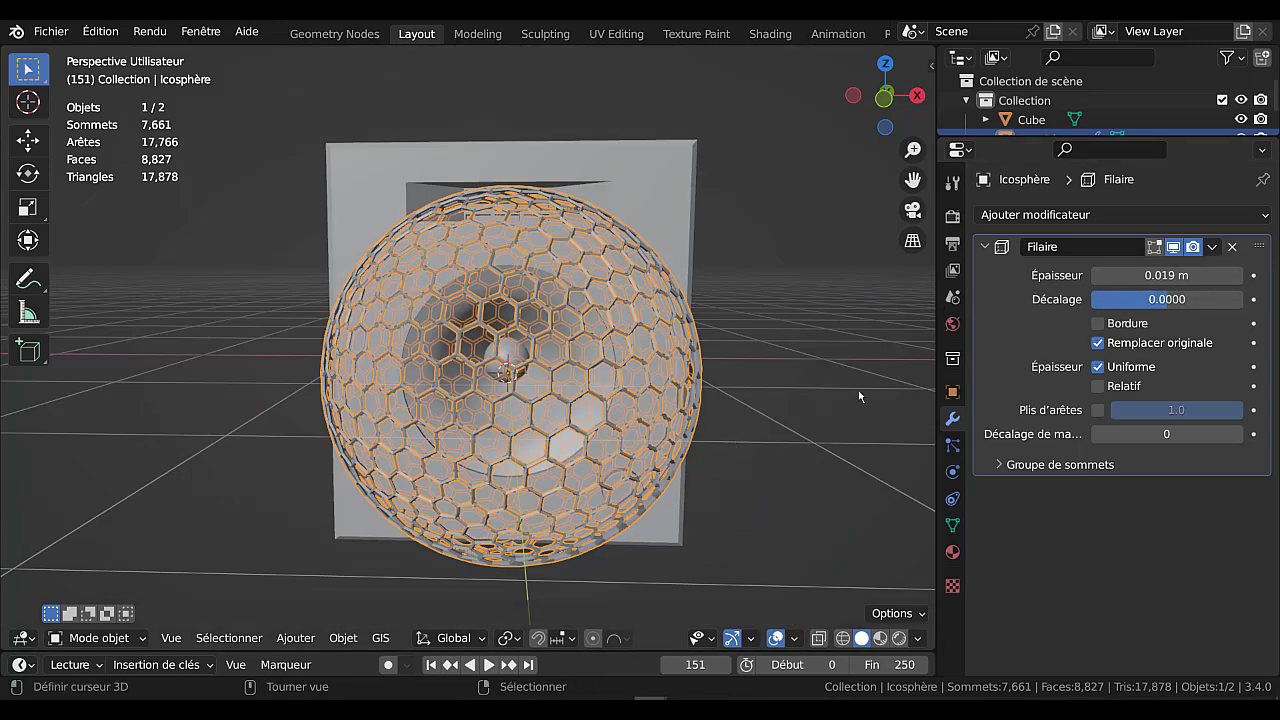
middle_drag(814, 421, 738, 432)
scroll(738, 440, up, 6)
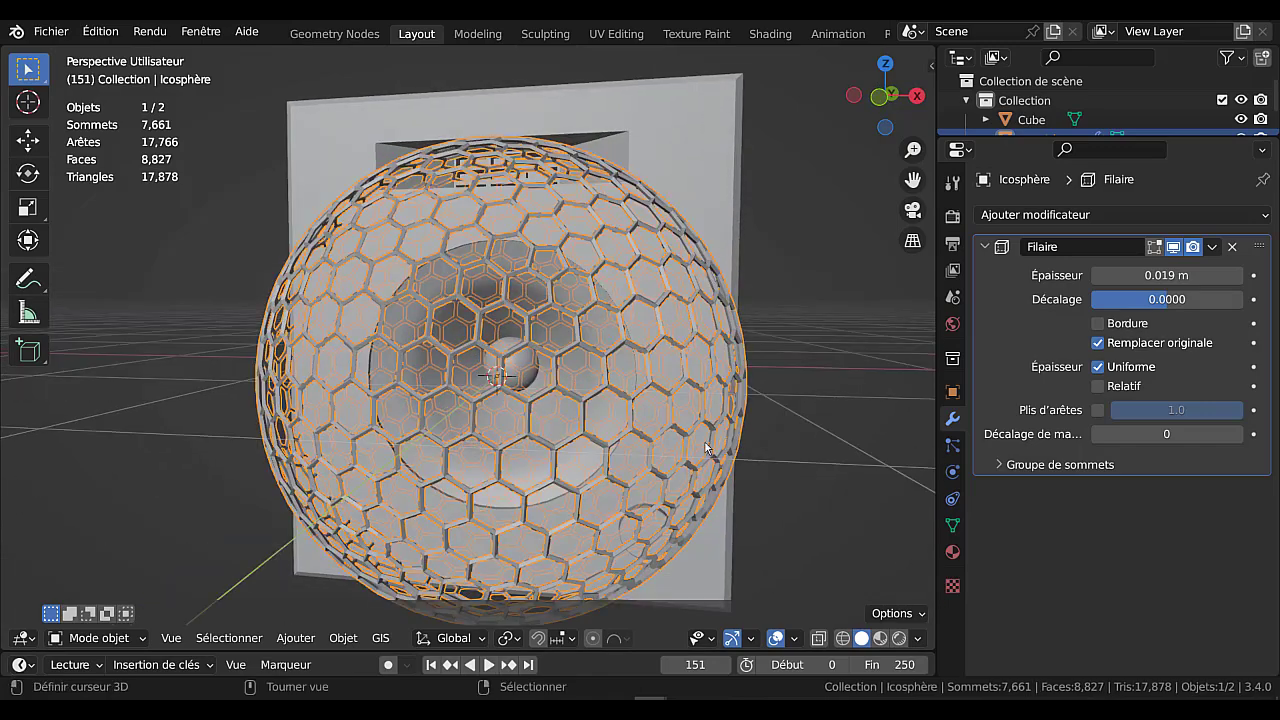
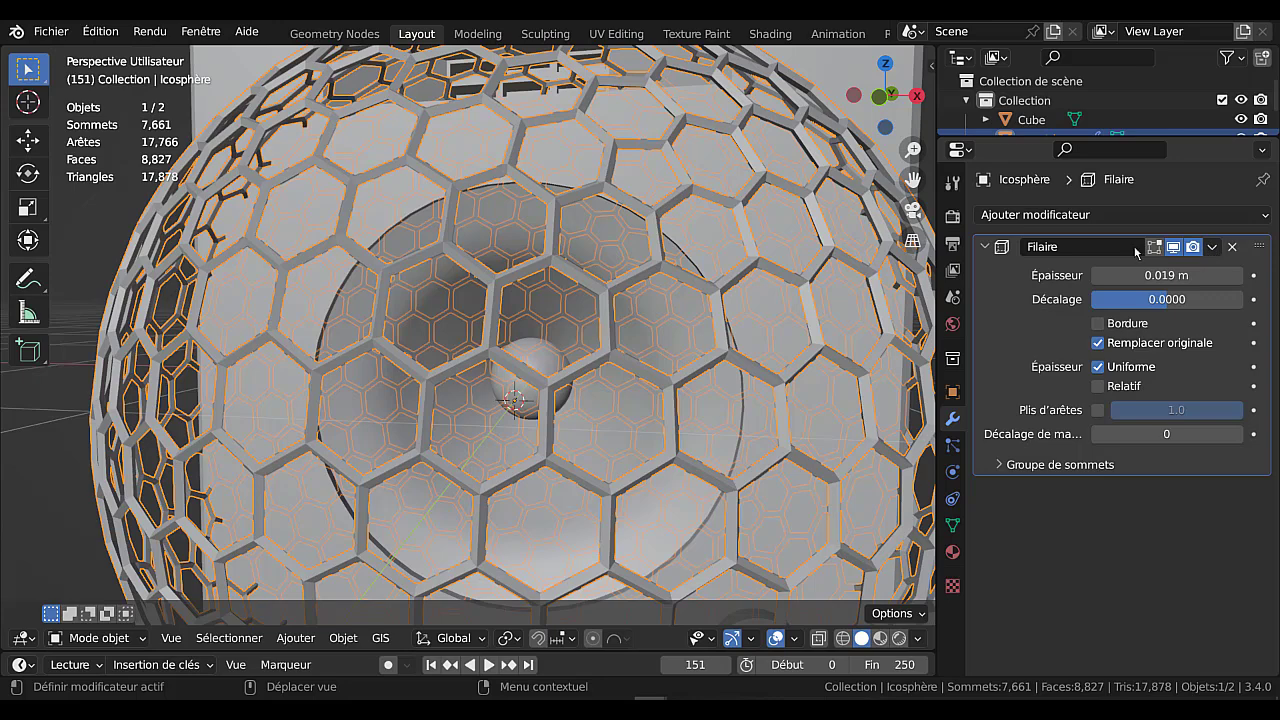
click(1212, 247)
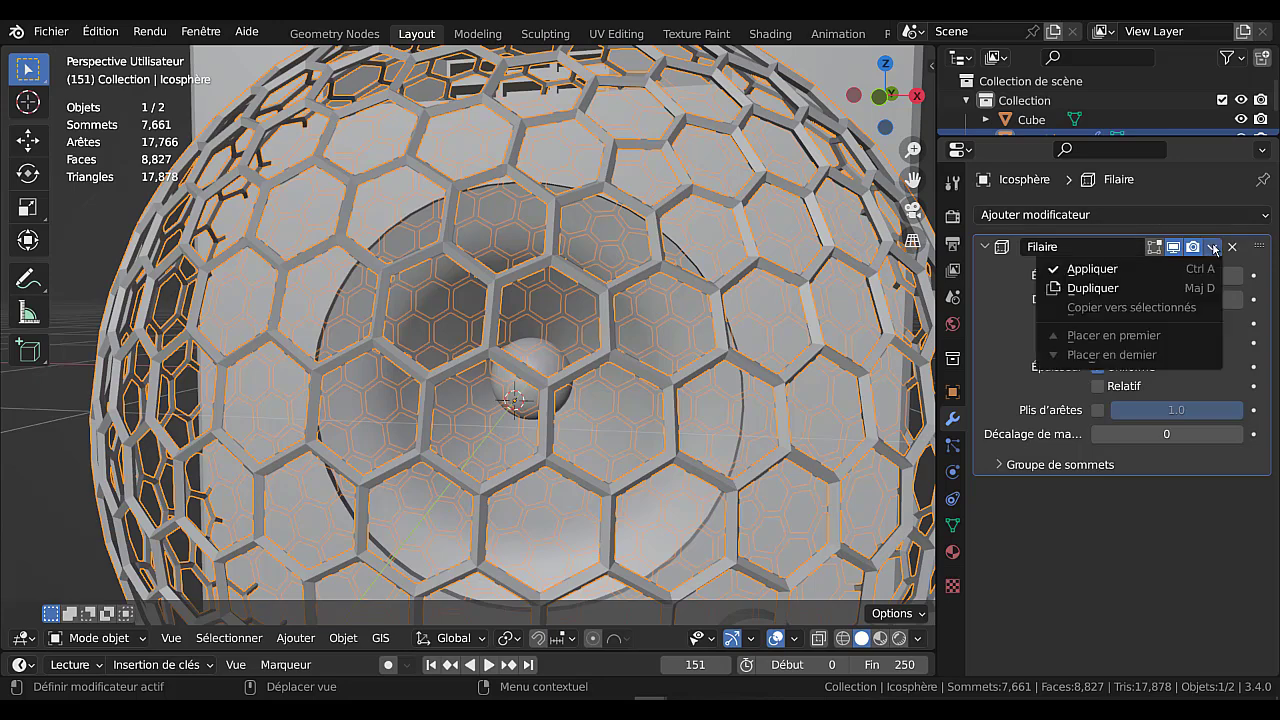
click(1068, 270)
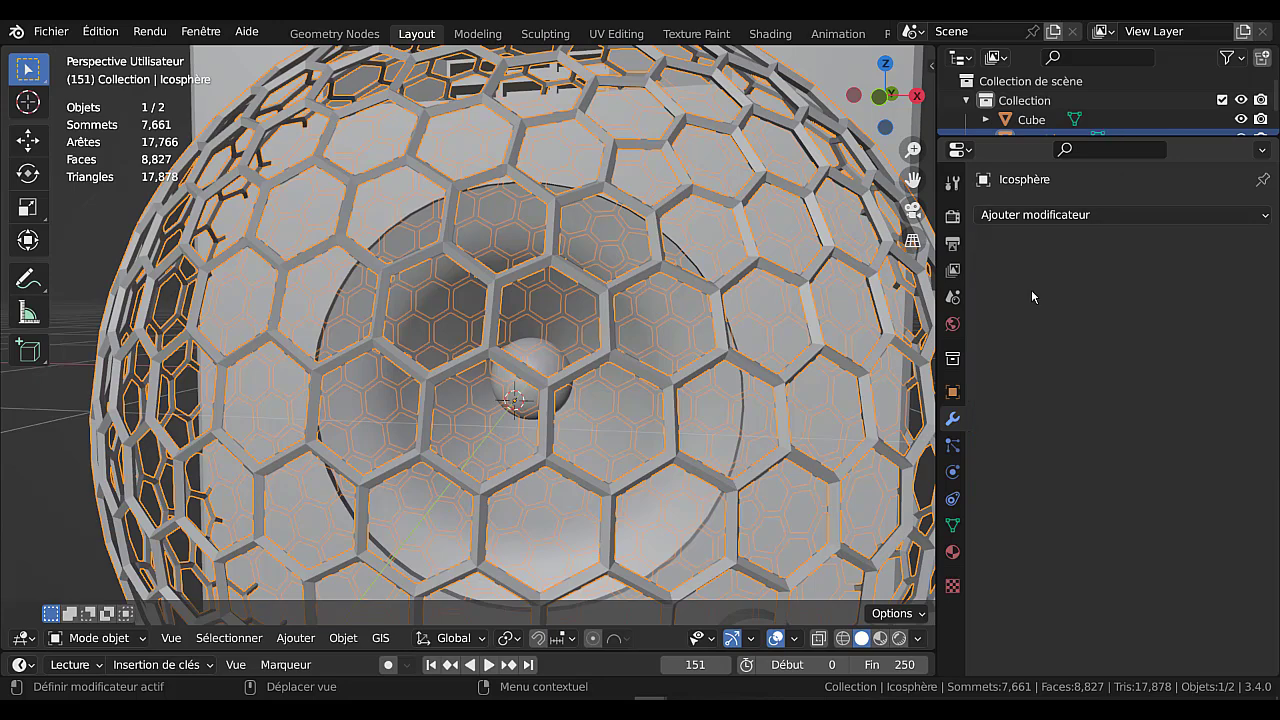
In the front orthographic view, scale the hexagonal sphere down uniformly to about 0.572, to the size of the cone opening.
scroll(706, 366, down, 3)
scroll(706, 366, down, 5)
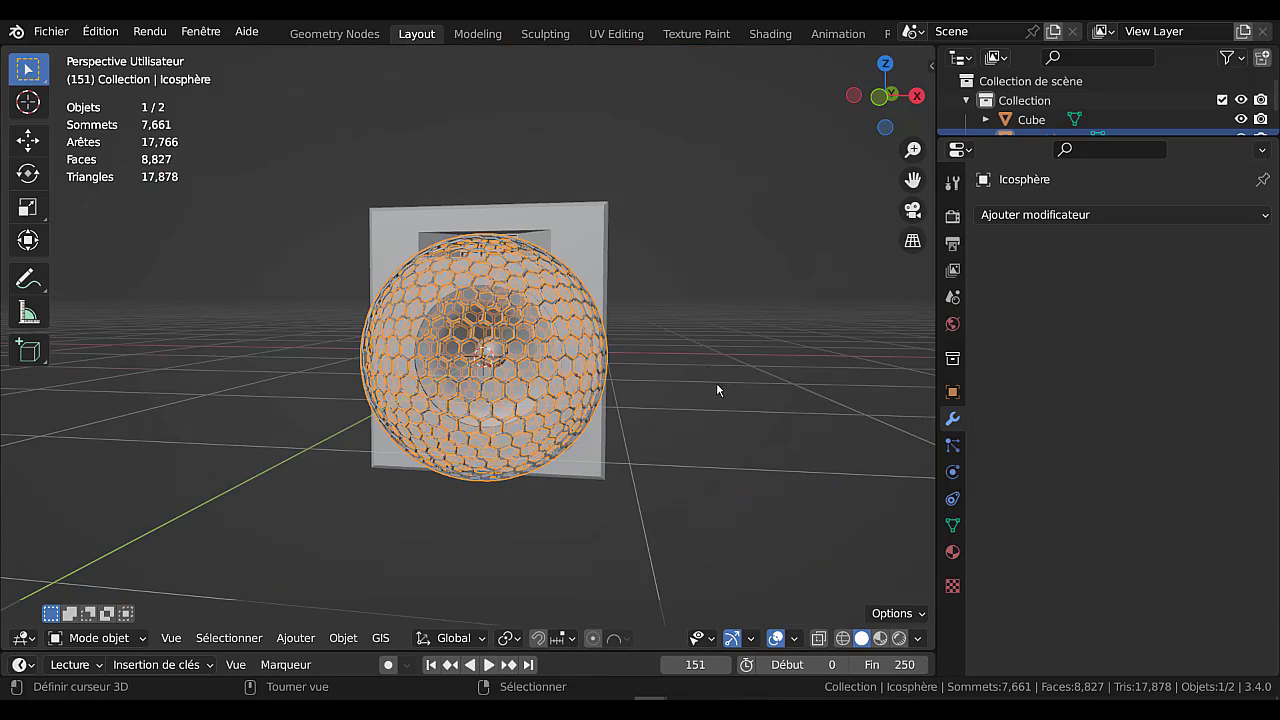
key(KP_1)
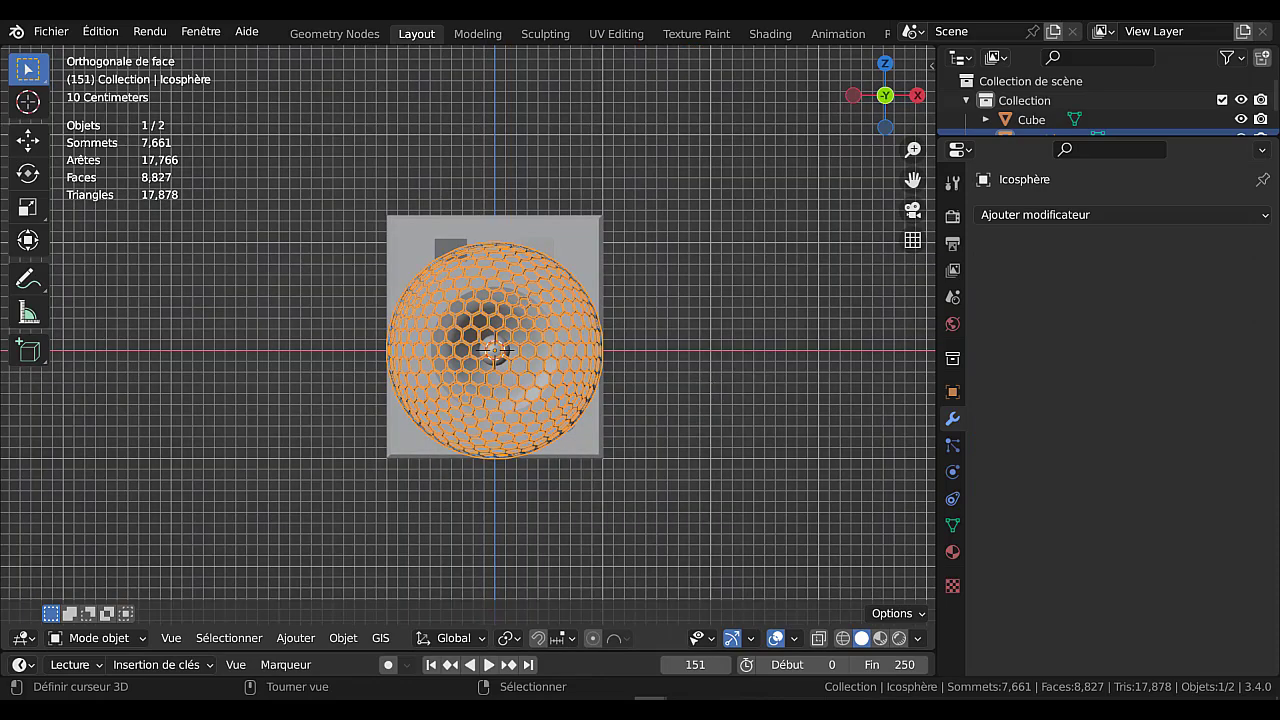
key(s)
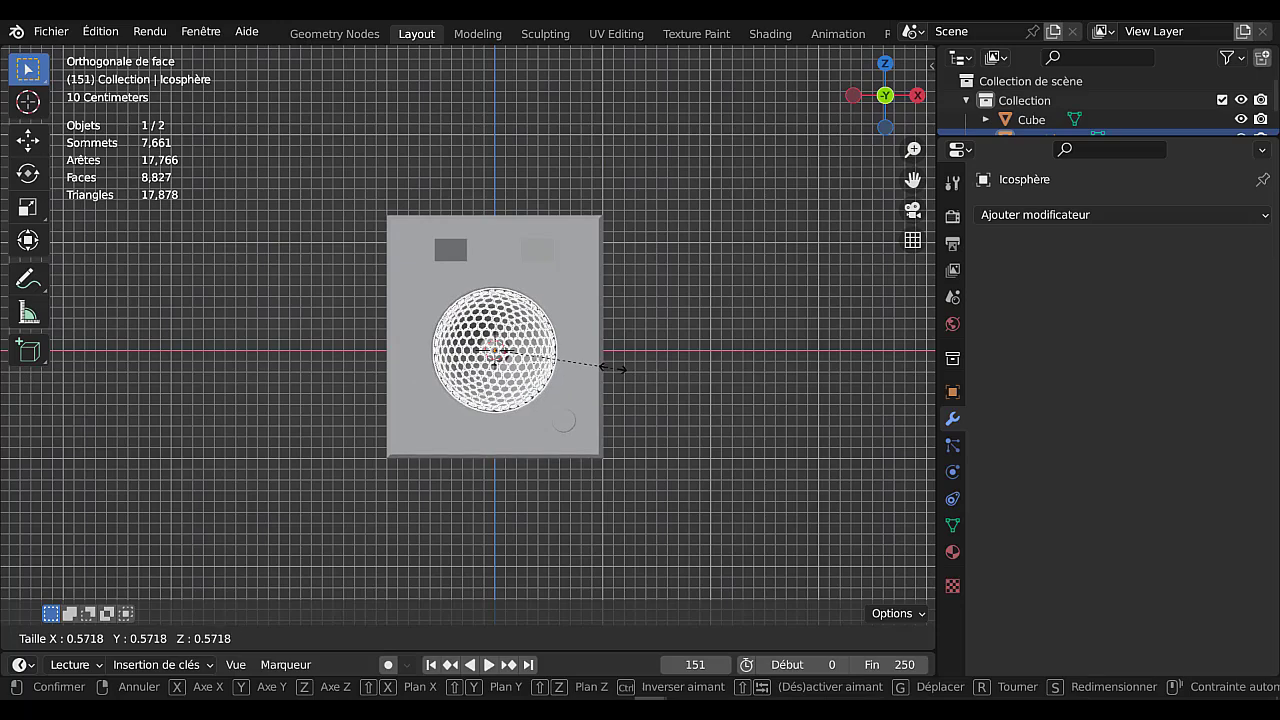
click(614, 368)
Switch to rendered shading and scale the hexagonal sphere up by about 1.072 to fit just inside the speaker ring.
scroll(594, 392, up, 4)
click(896, 640)
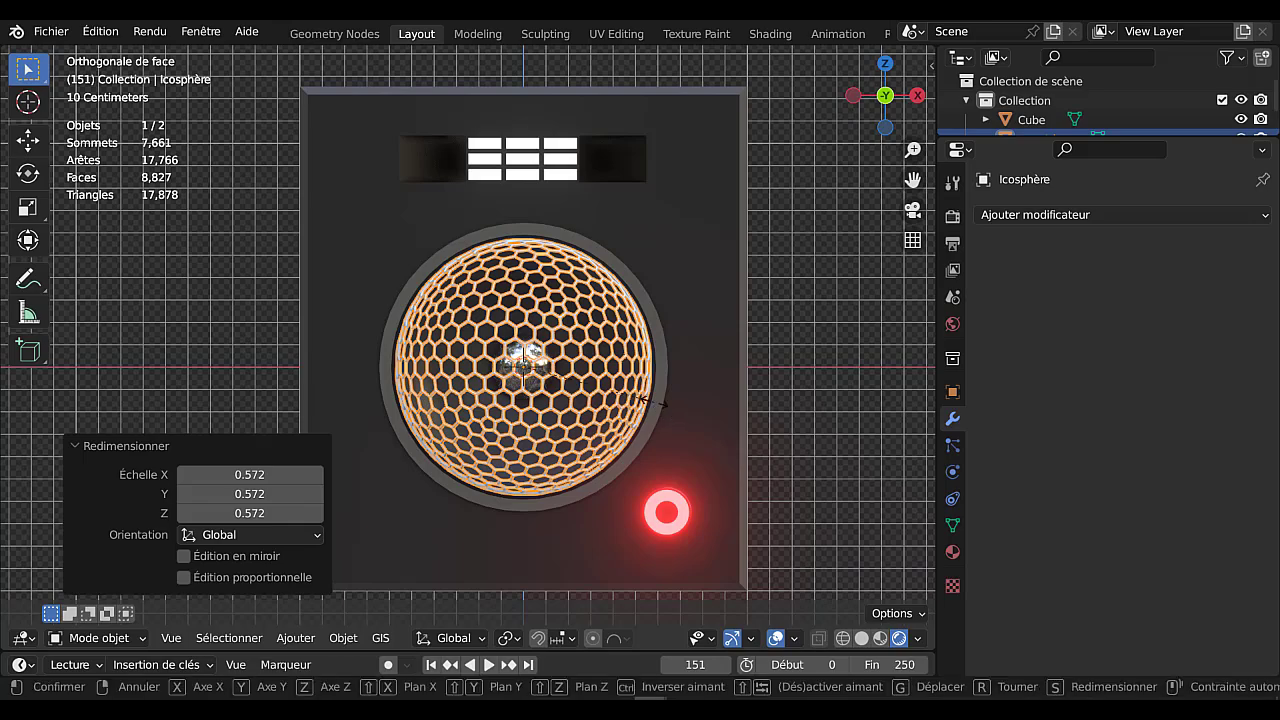
key(s)
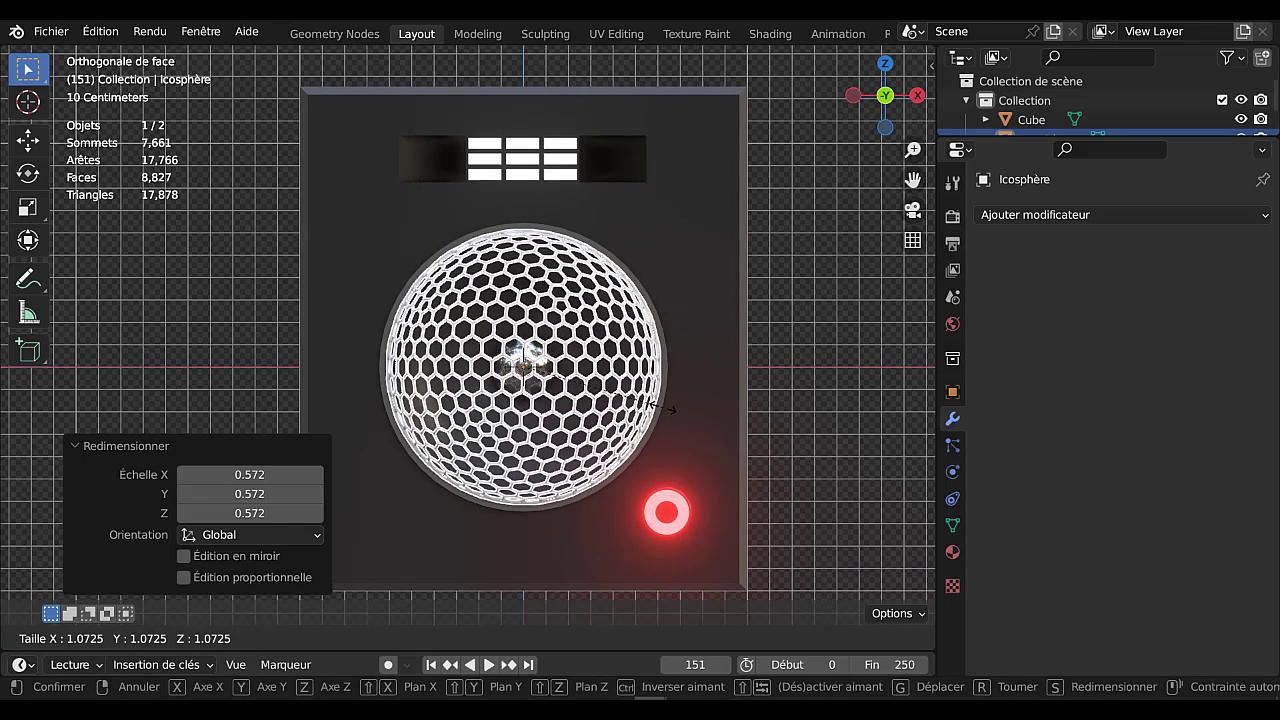
click(655, 408)
middle_drag(655, 408, 772, 453)
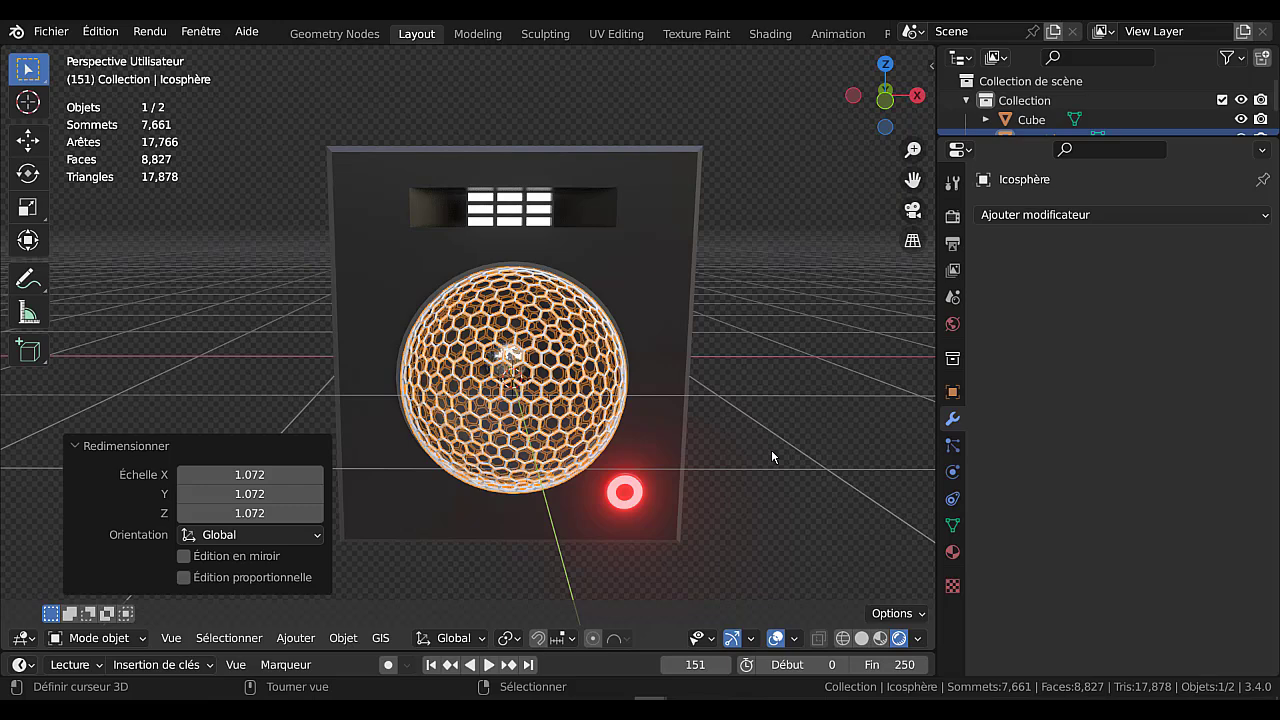
In the top orthographic view, enter Edit Mode on the icosphere and select its whole mesh with X-ray enabled.
key(KP_7)
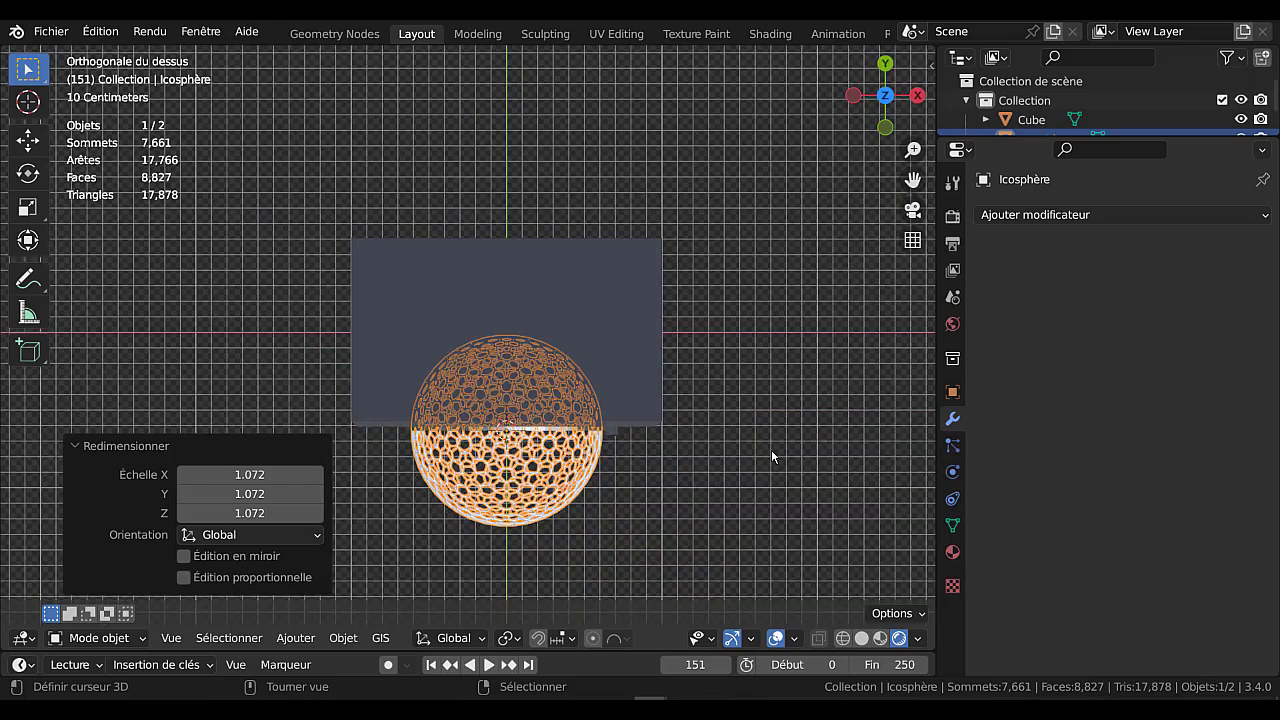
shift+middle_drag(634, 530, 642, 466)
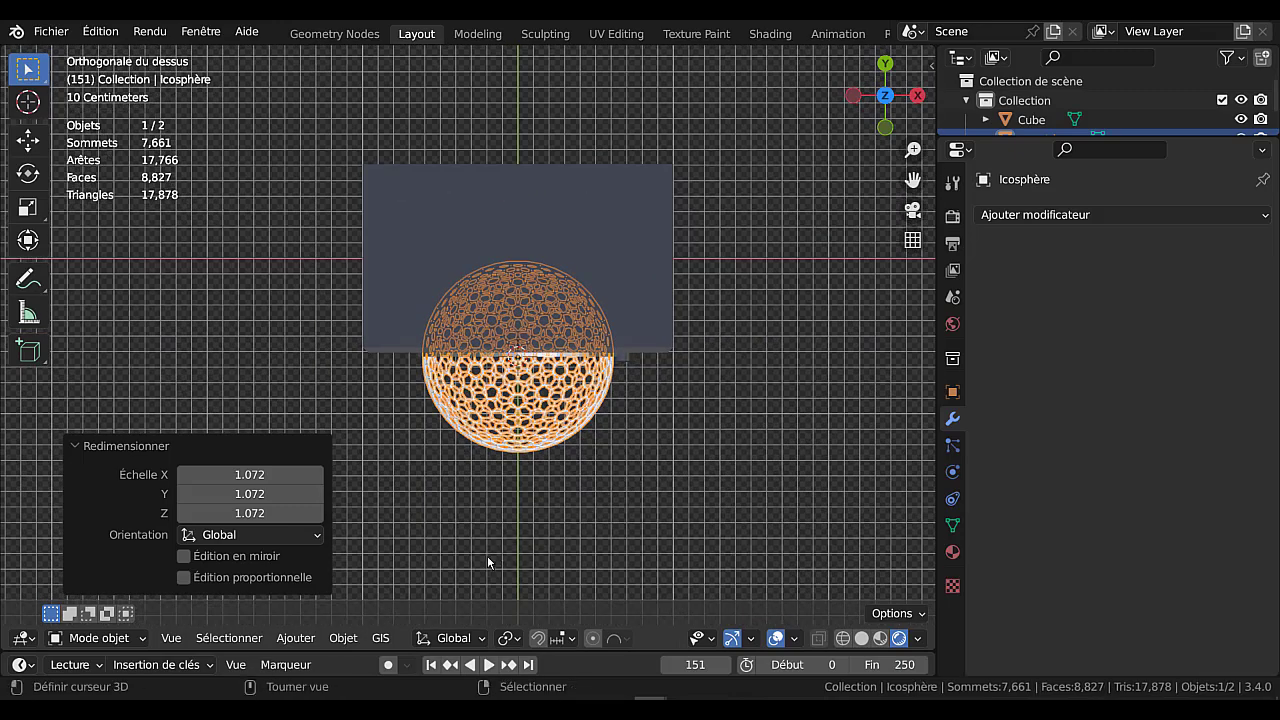
click(295, 638)
mouse_move(340, 644)
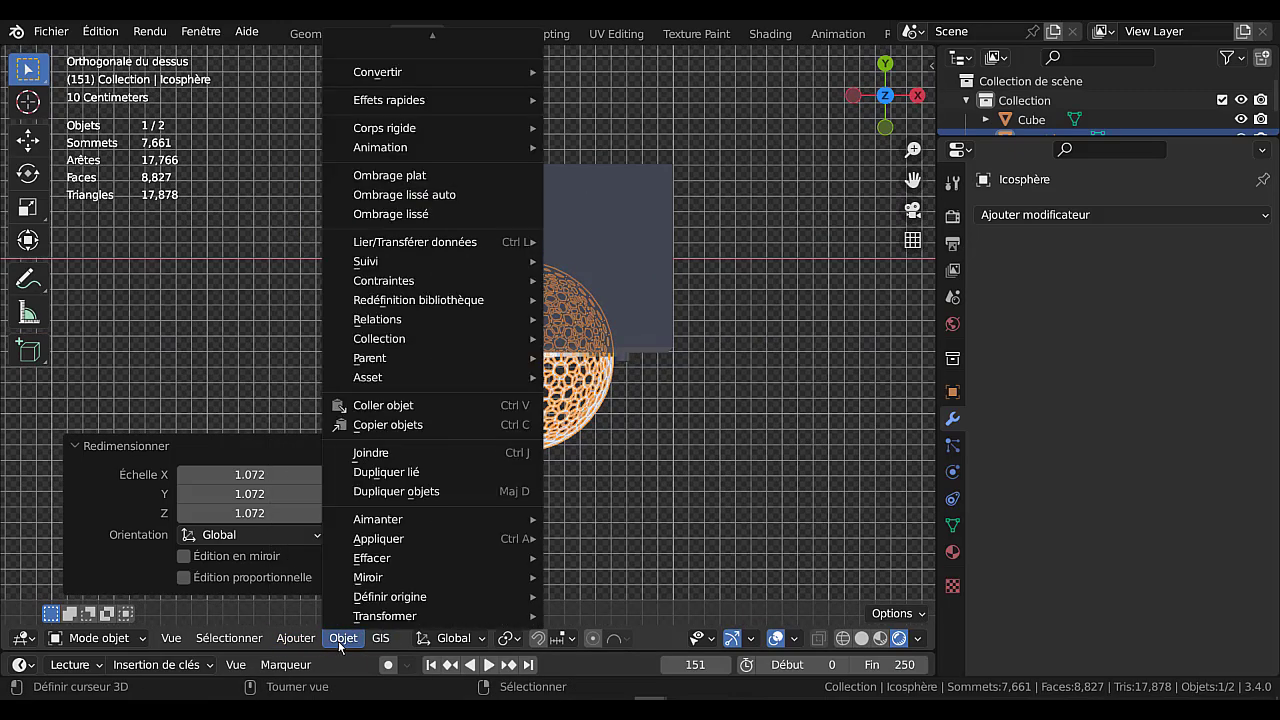
key(Tab)
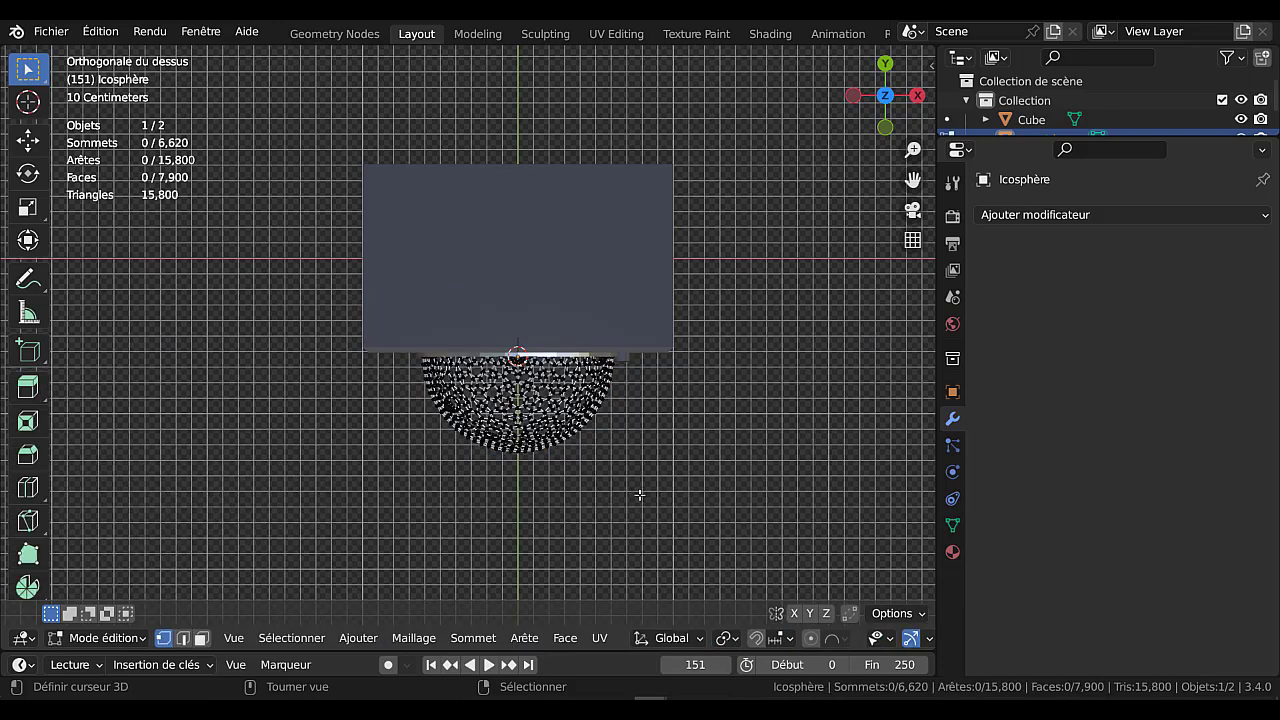
key(a)
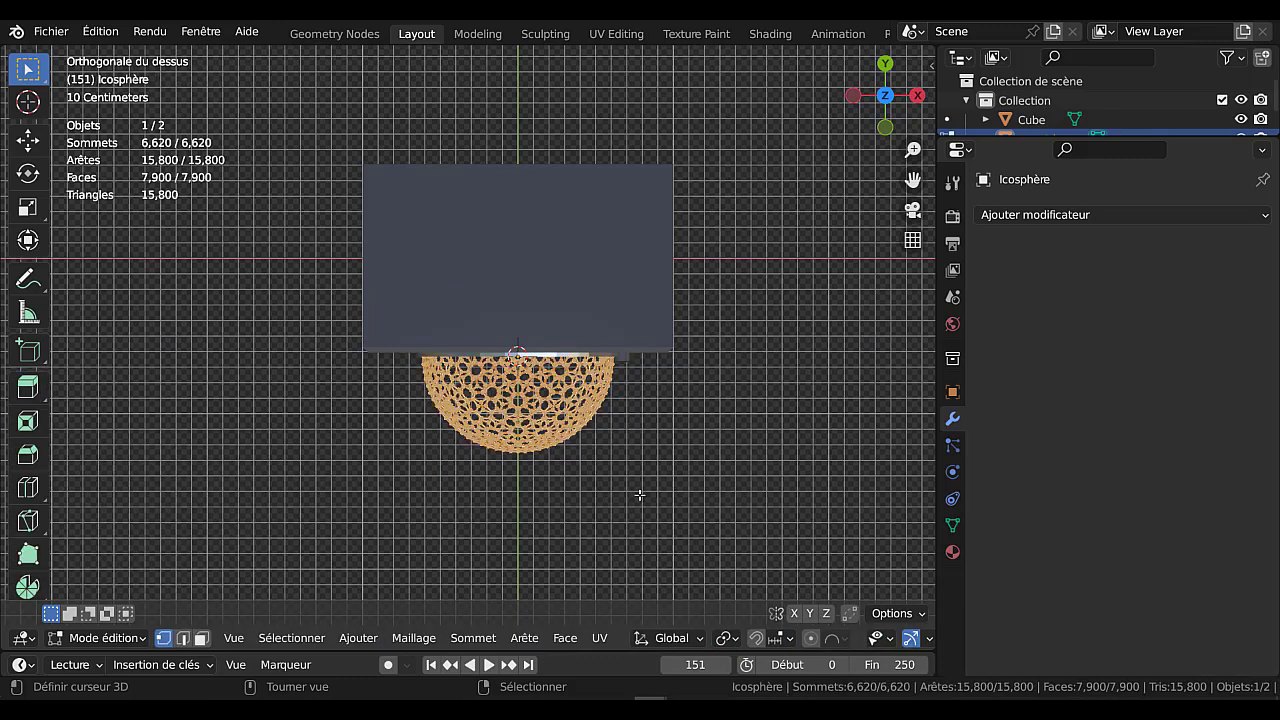
key(alt+z)
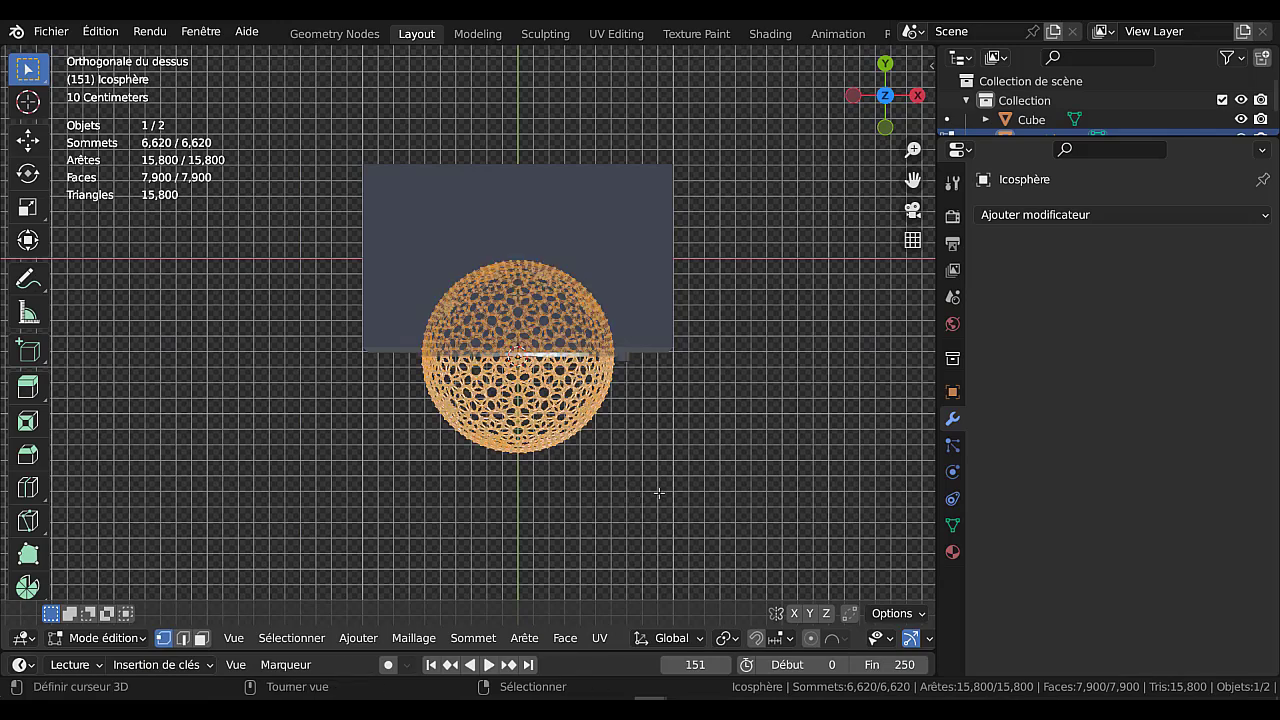
scroll(659, 492, up, 2)
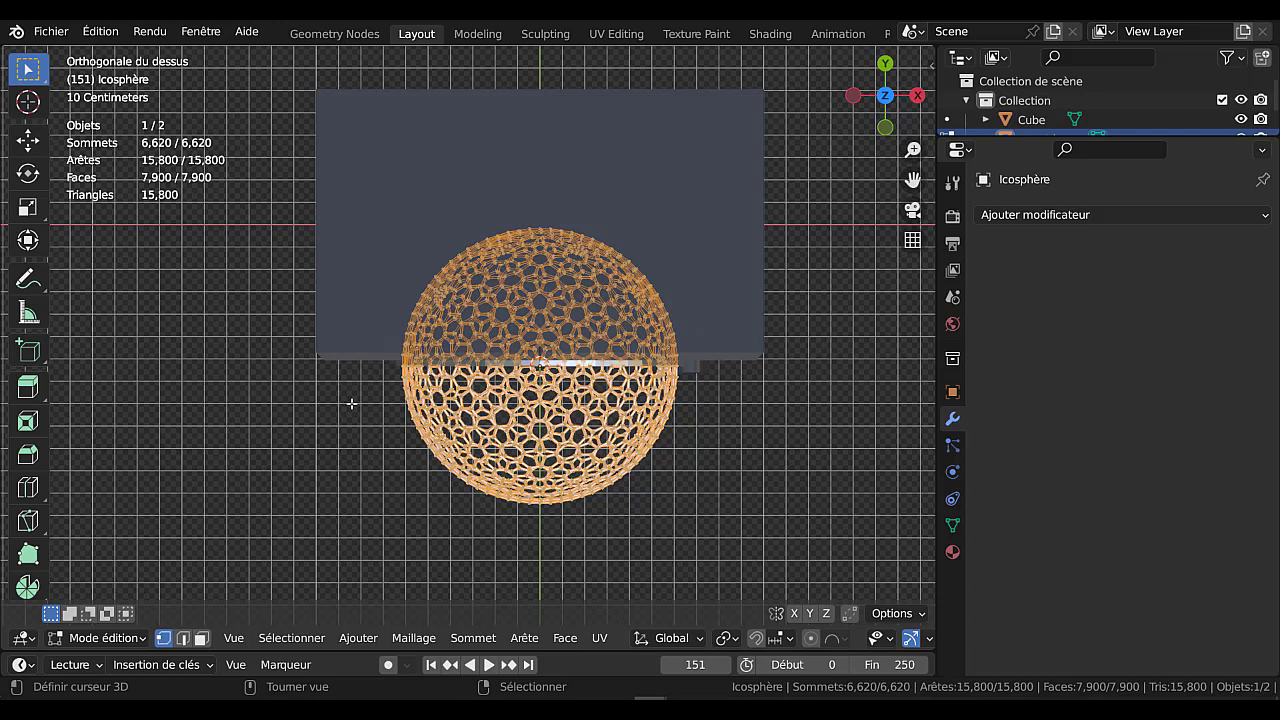
Bisect the hexagonal sphere with a plane normal to Y at about -0.697 m, just in front of the speaker's face, and rip the mesh along the cut.
click(390, 640)
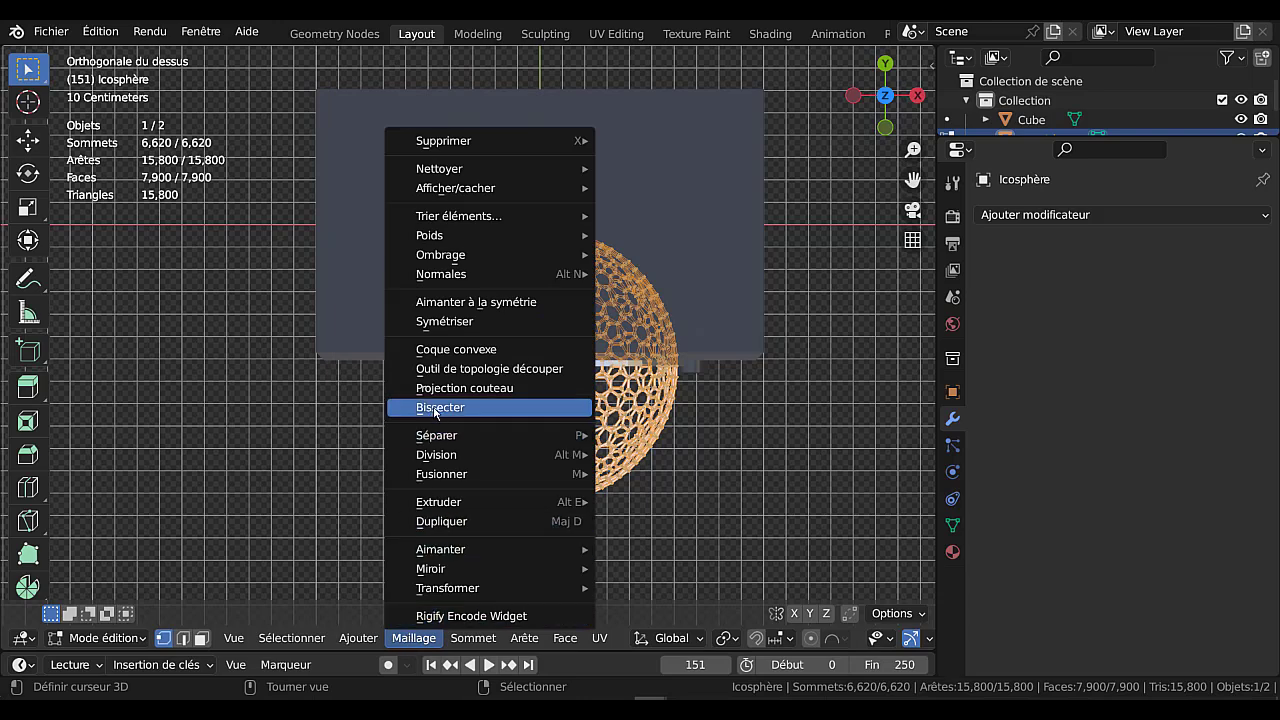
click(440, 407)
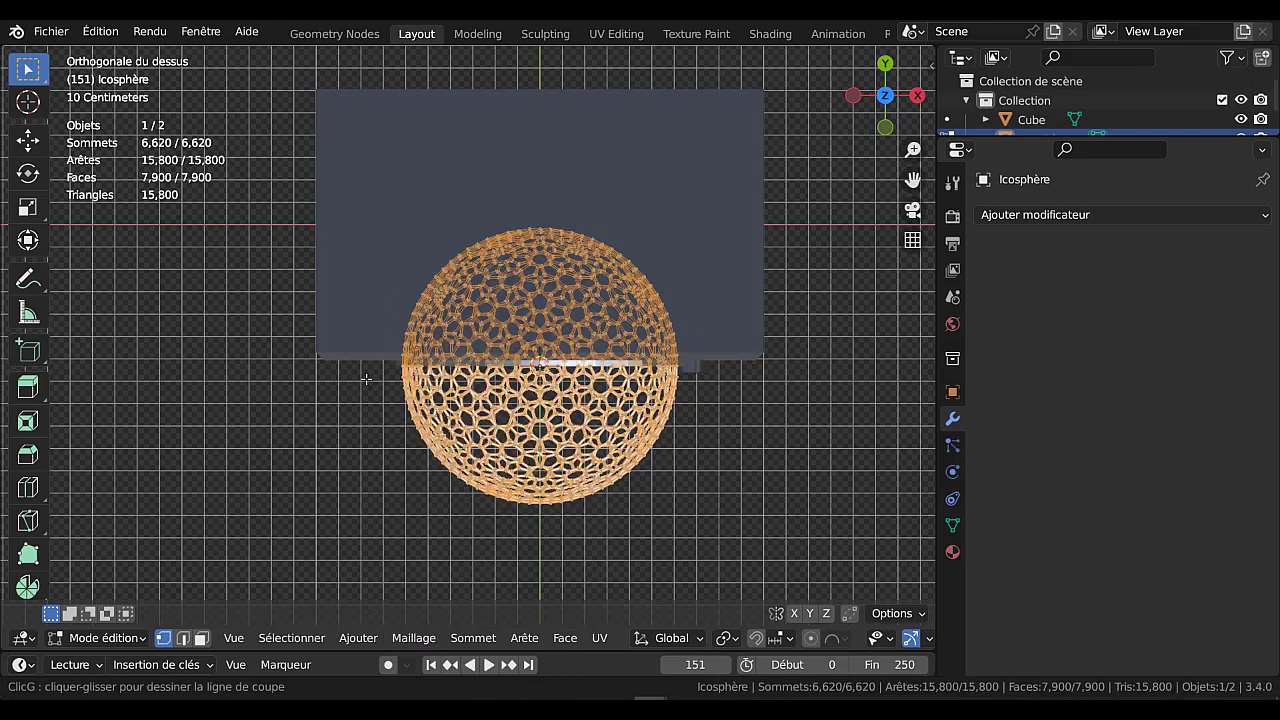
drag(365, 380, 835, 415)
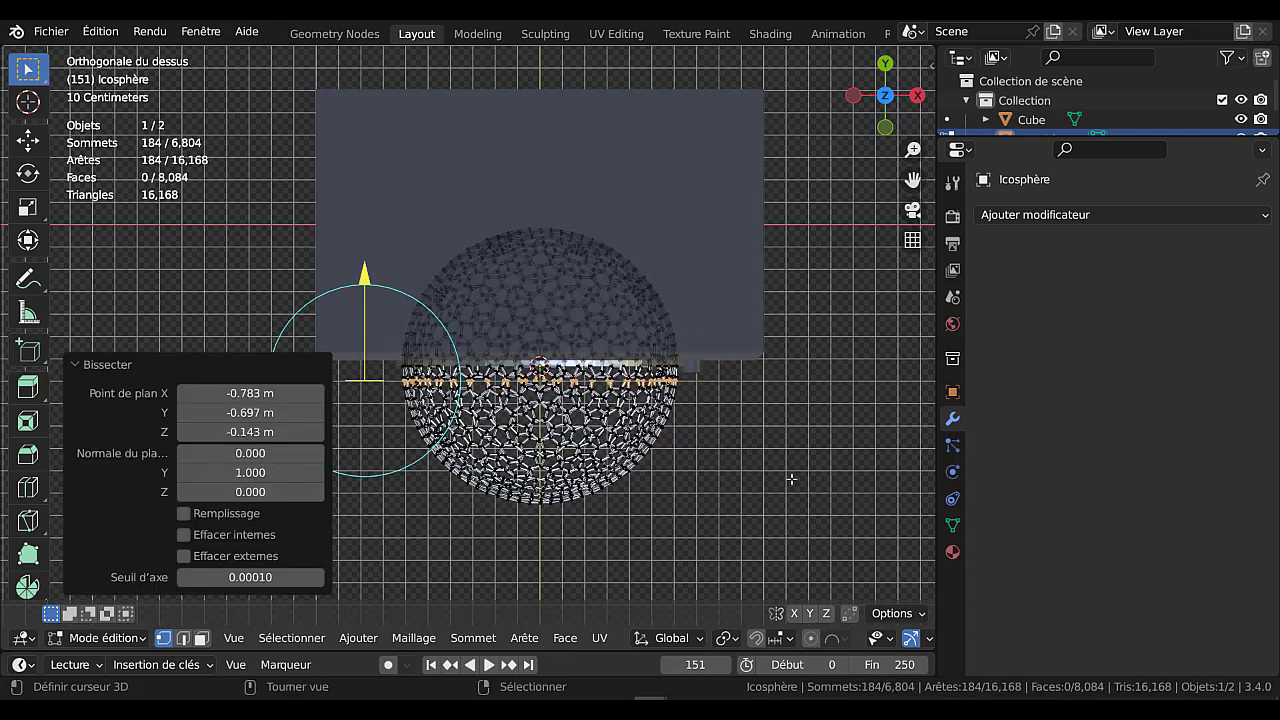
key(v)
click(791, 476)
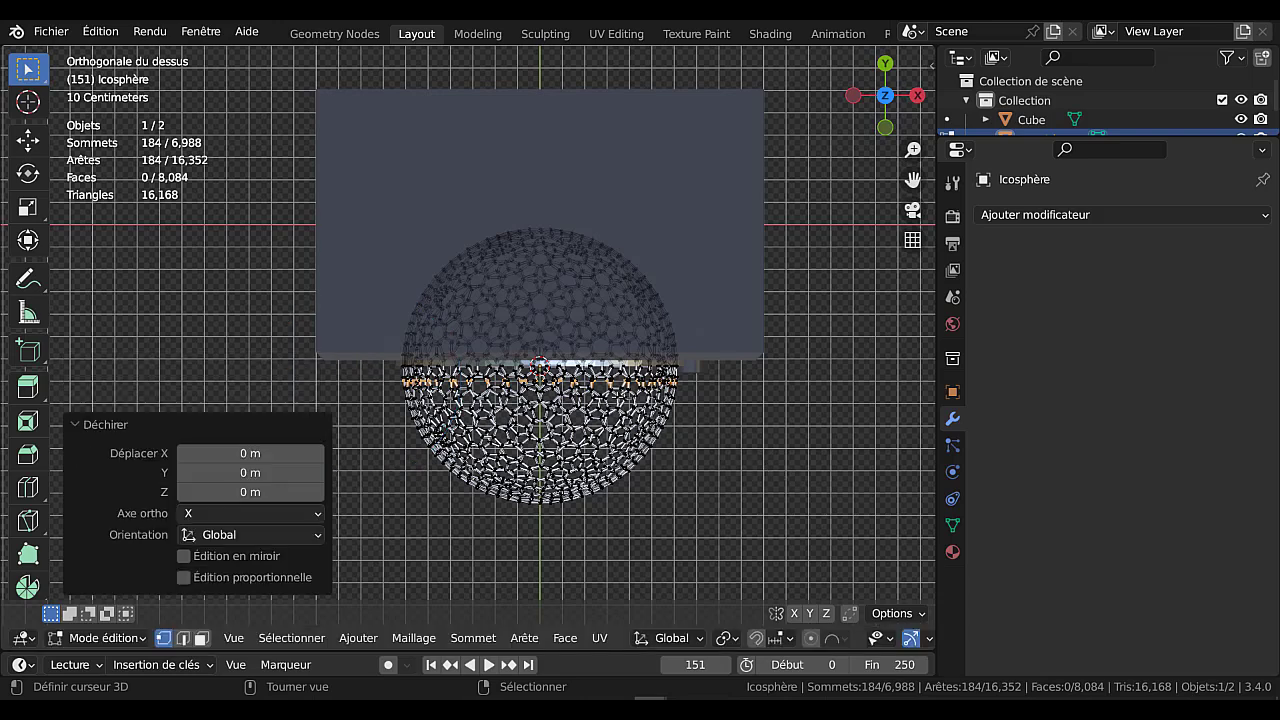
Try to select the sphere's rear part by circle-selecting a patch and extending to linked geometry, then undo the selection.
scroll(468, 334, up, 2)
key(c)
mouse_move(590, 317)
mouse_down()
mouse_move(634, 307)
mouse_move(552, 317)
mouse_move(580, 304)
mouse_up()
right_click(867, 520)
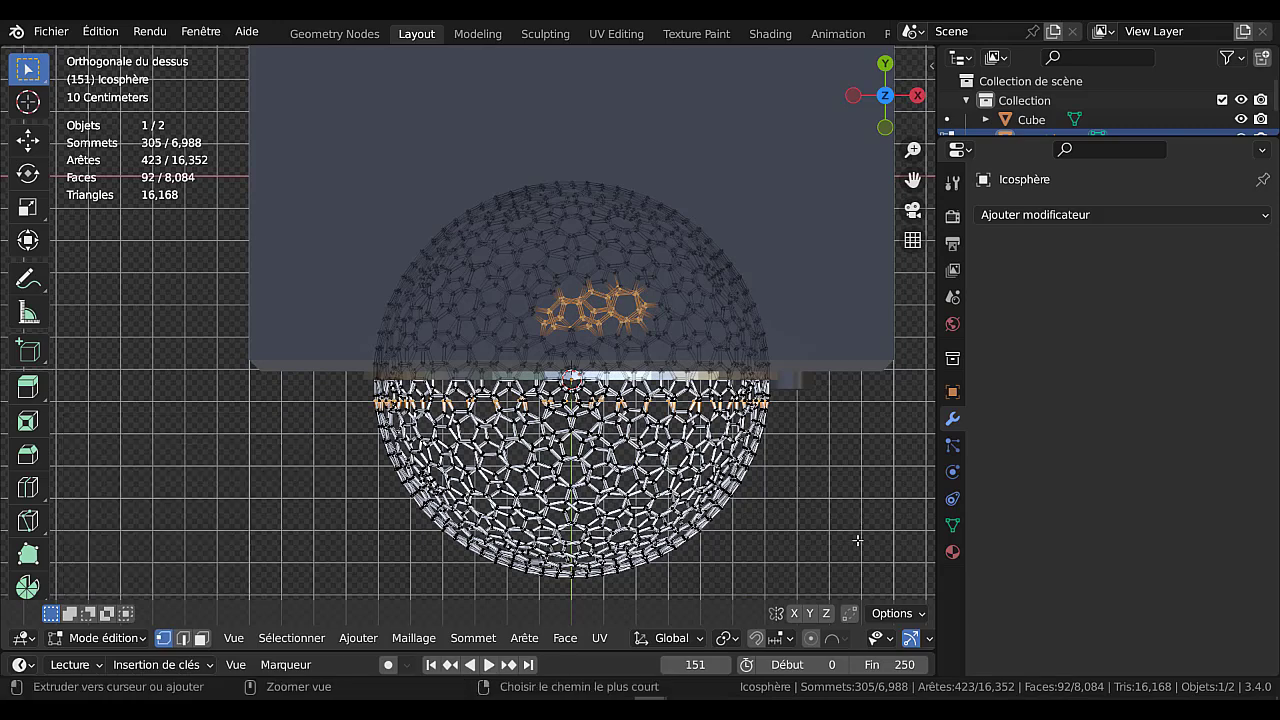
key(ctrl+l)
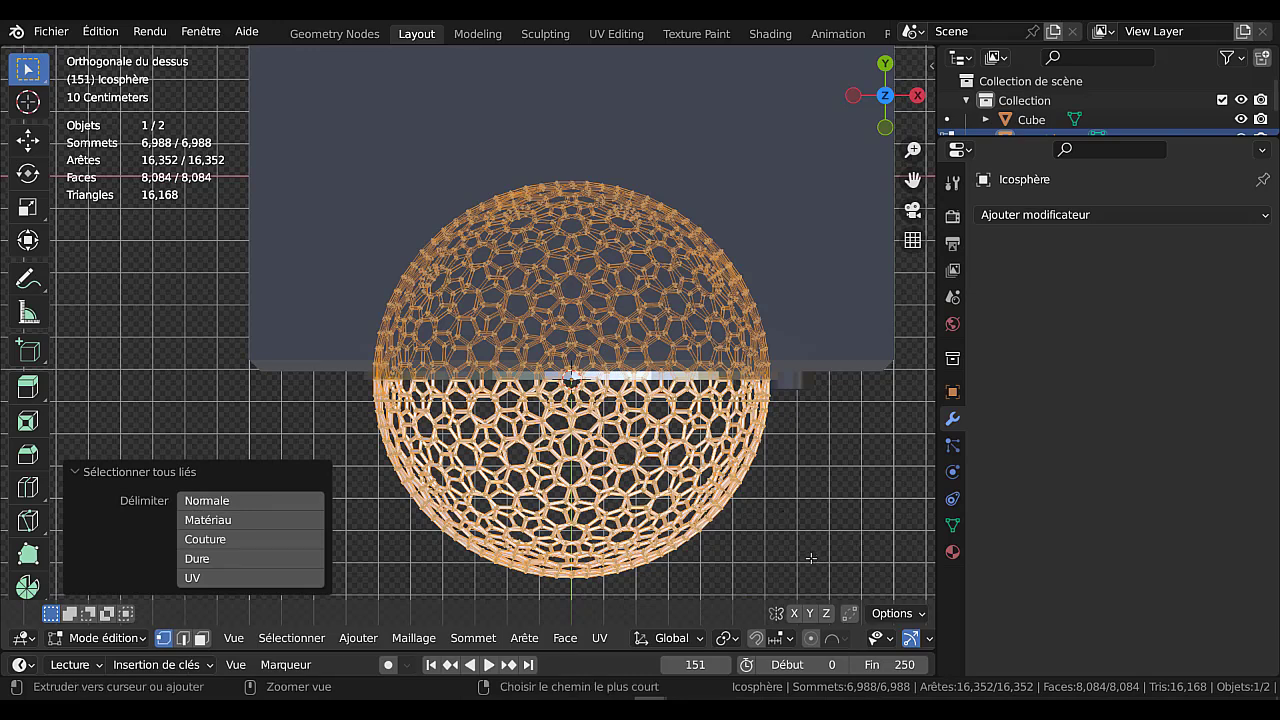
key(ctrl+z)
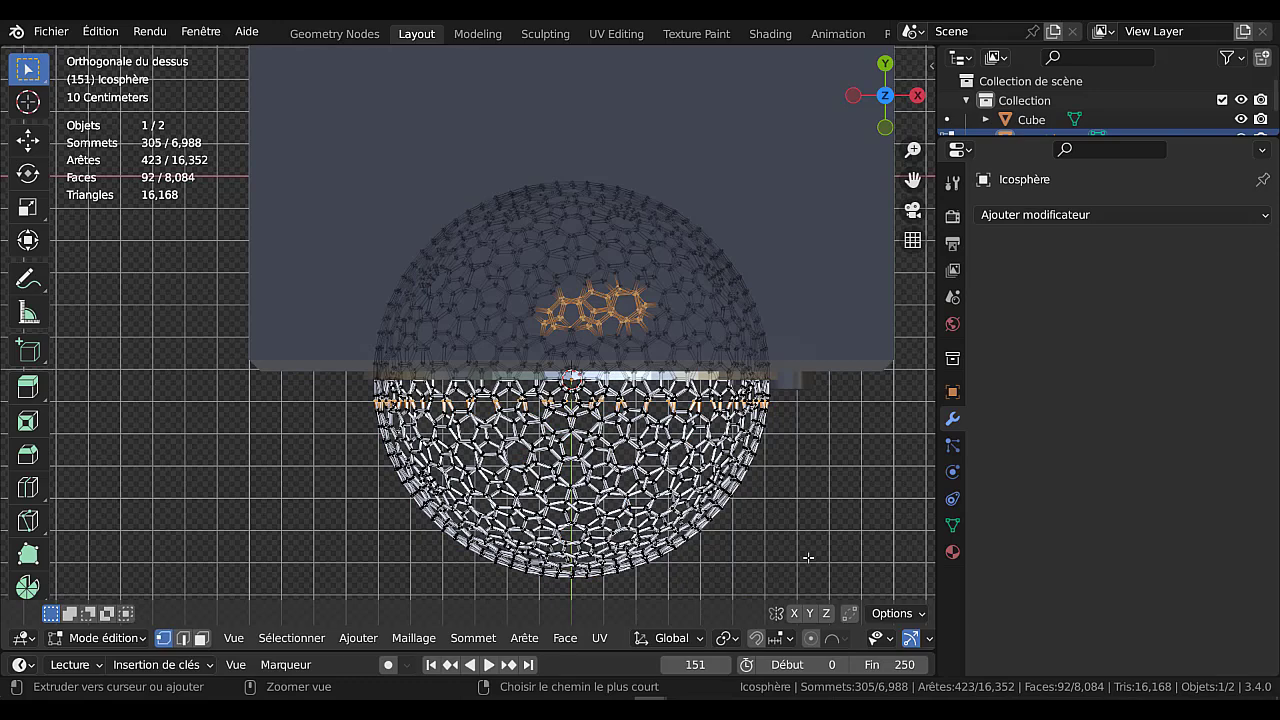
key(ctrl+z)
Clear the selection, select the sphere's rear part from a circle-selected patch with Select Linked, and delete its faces.
key(alt+a)
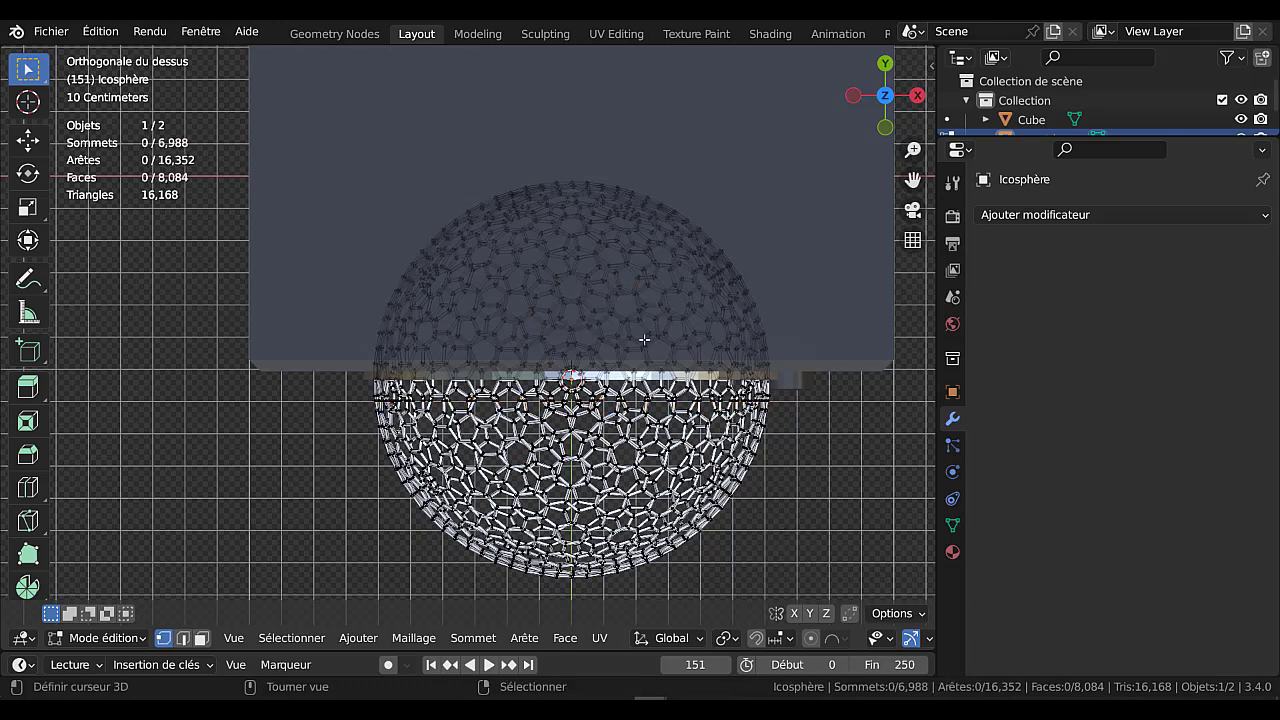
key(c)
drag(598, 315, 613, 306)
right_click(836, 556)
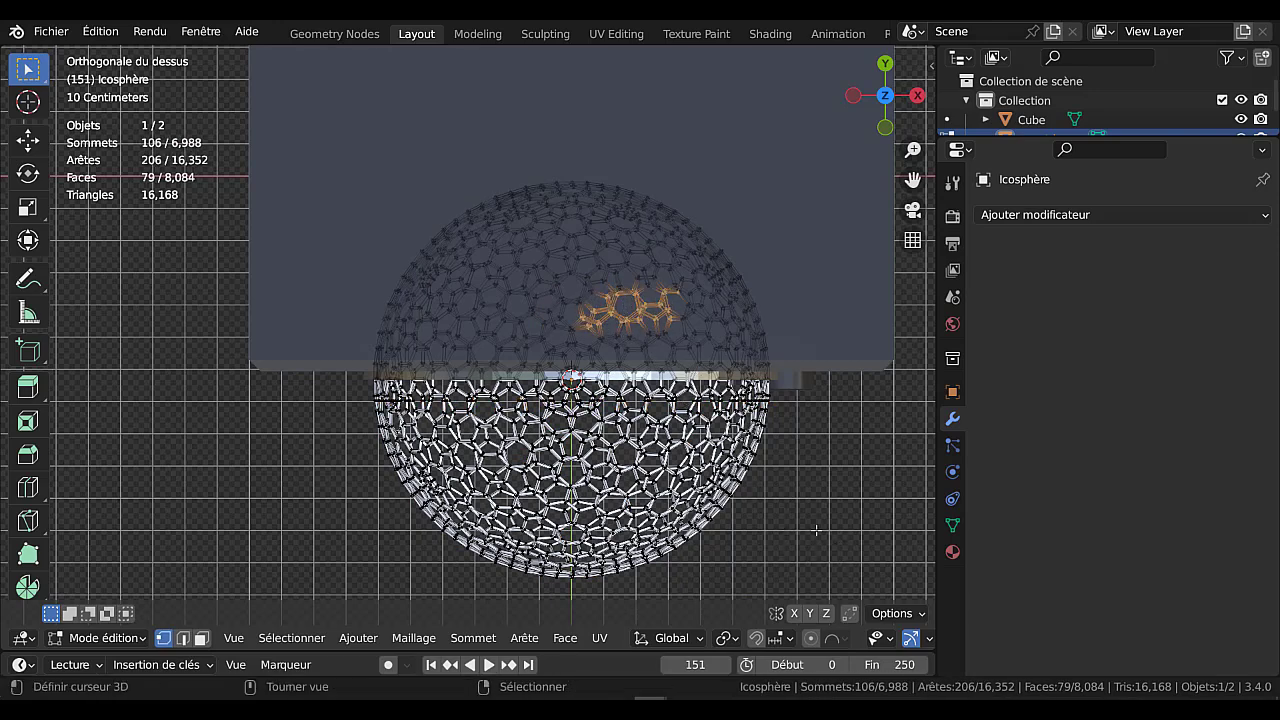
key(ctrl+l)
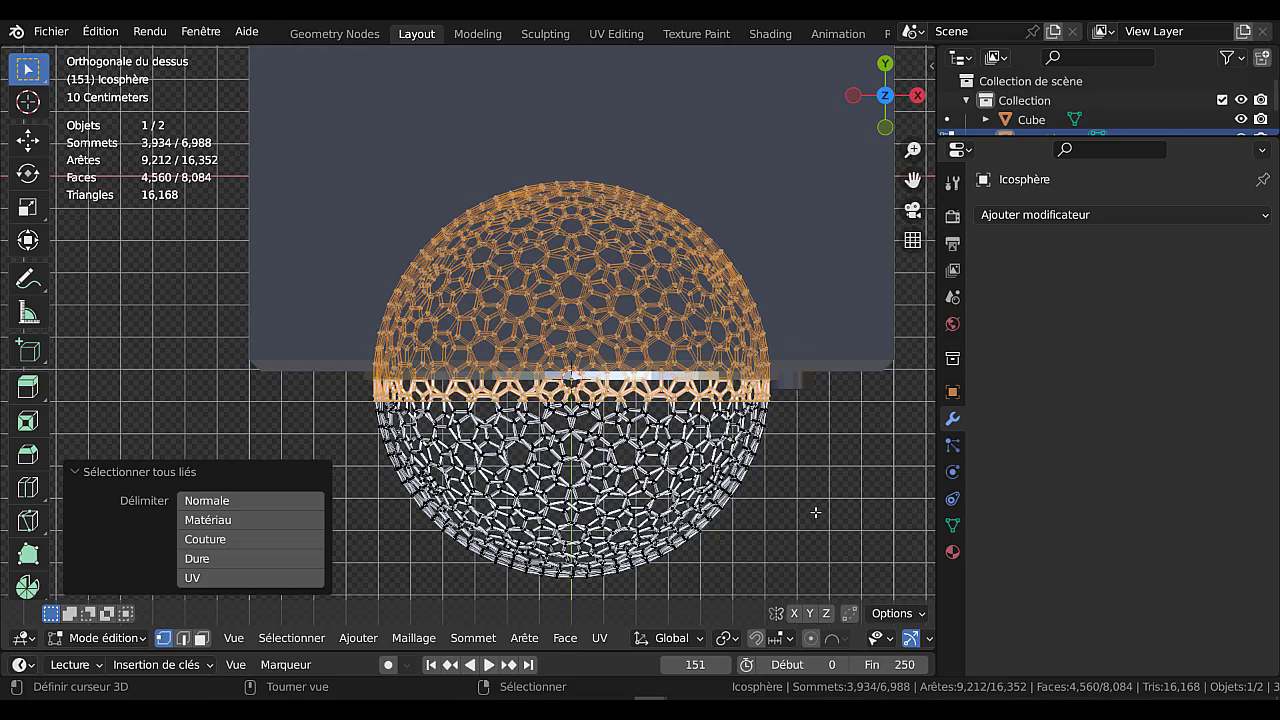
key(x)
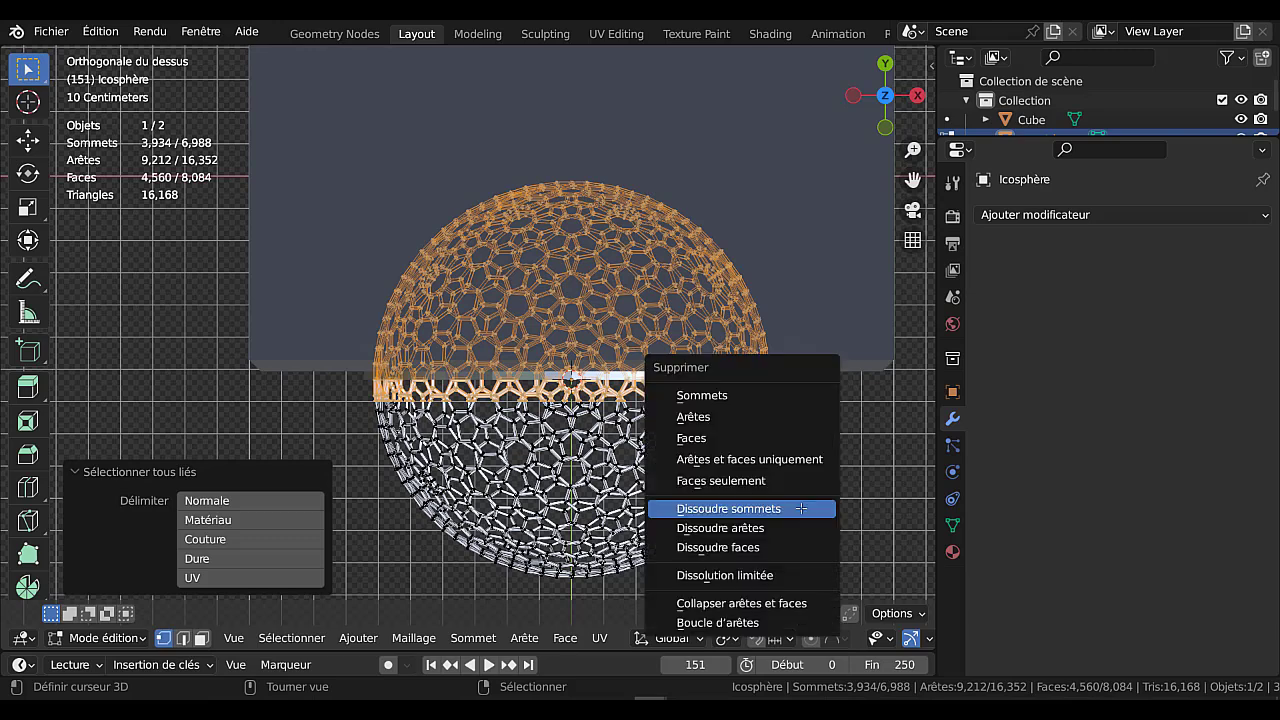
click(733, 440)
Select the whole remaining hexagonal dome and flatten it along the Y axis with a scale of about 0.480.
middle_drag(762, 481, 594, 396)
key(a)
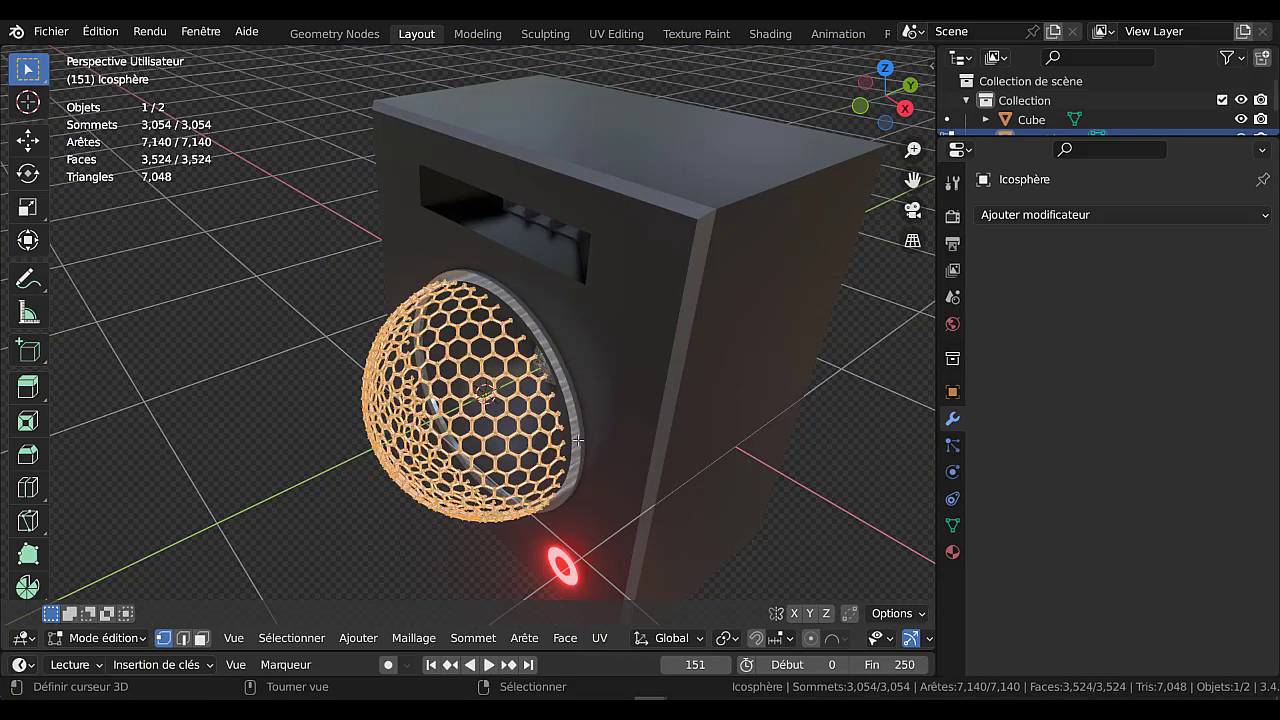
scroll(728, 460, down, 5)
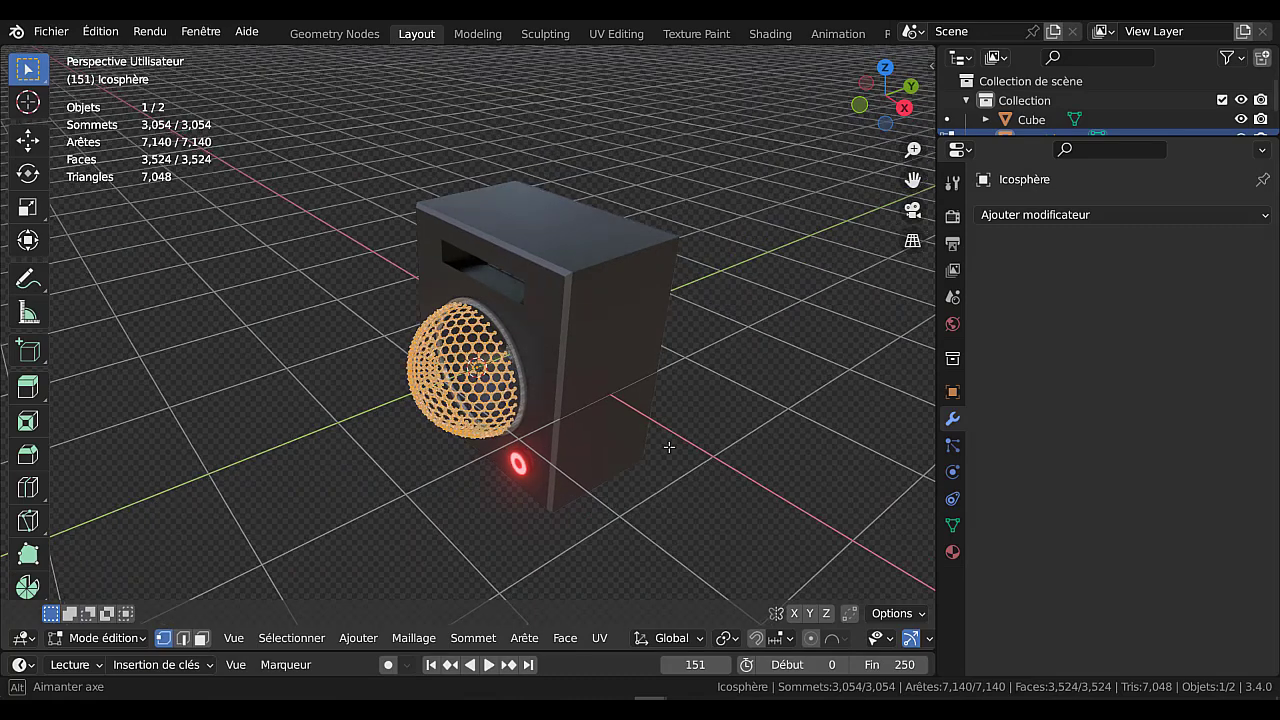
key(s)
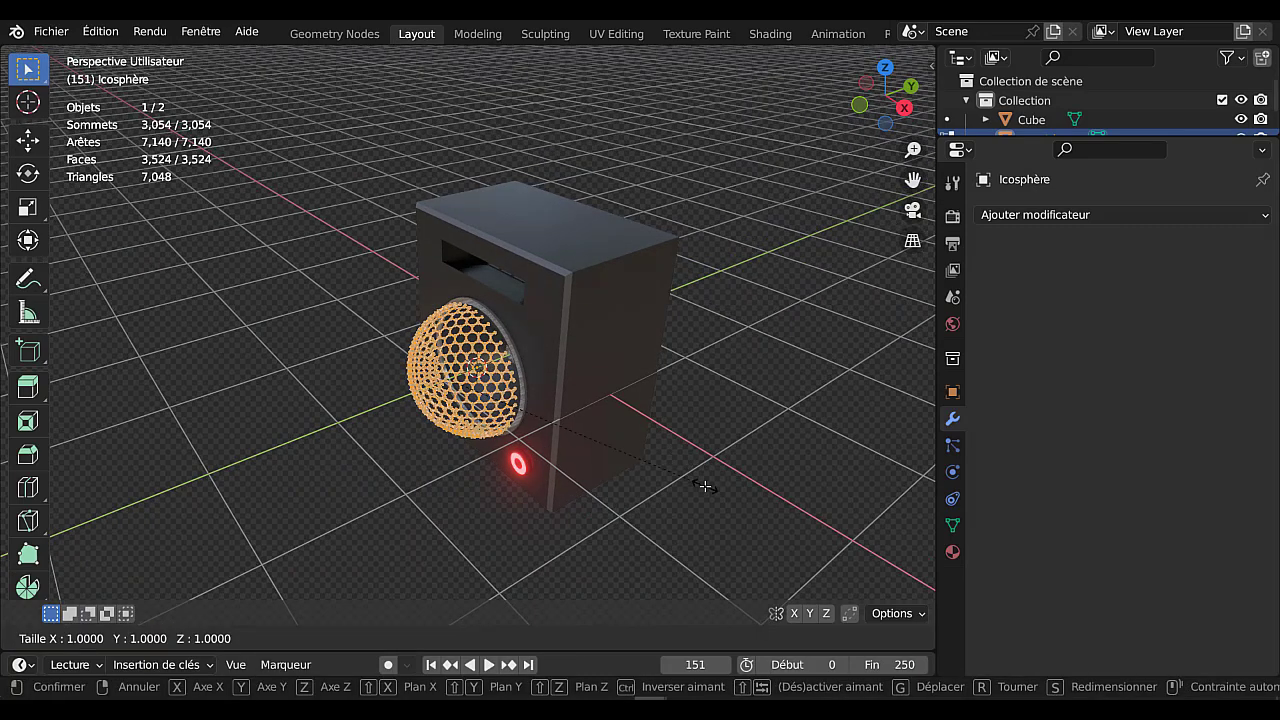
key(y)
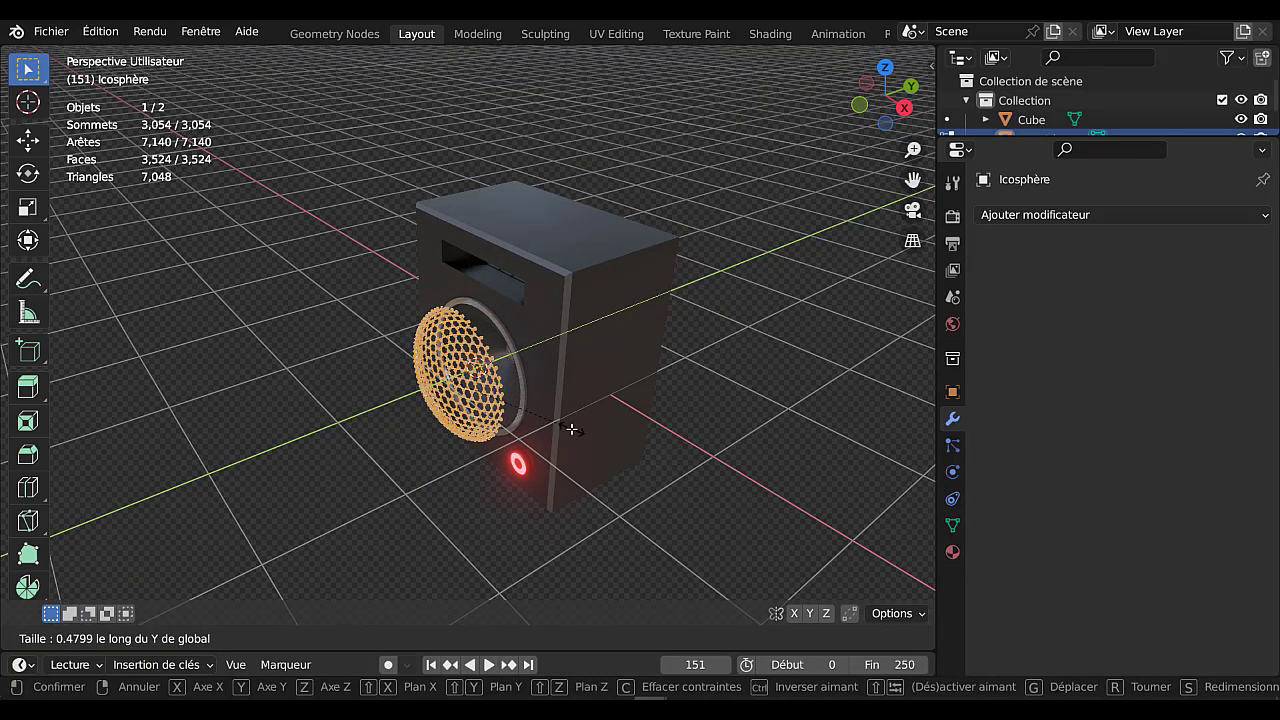
click(556, 431)
Flatten the dome further along Y by about 0.682 and move it about 0.237 m along Y against the speaker ring.
middle_drag(512, 398, 470, 344)
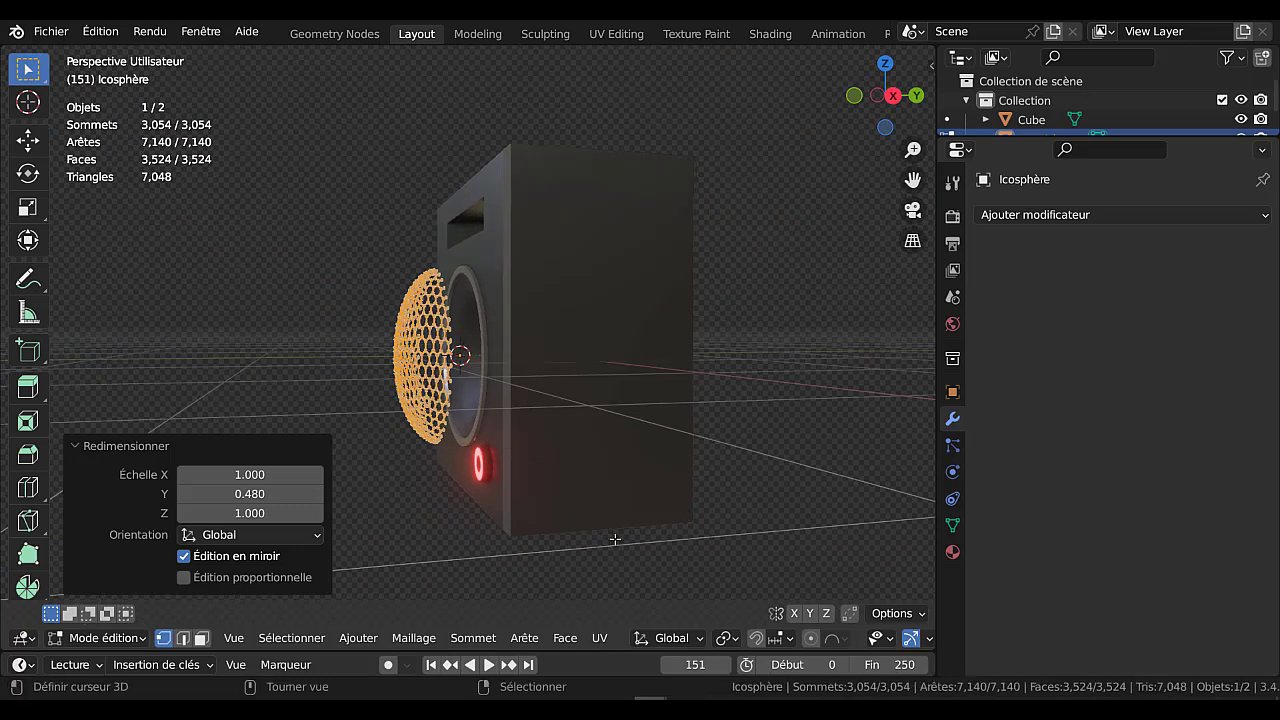
key(s)
key(y)
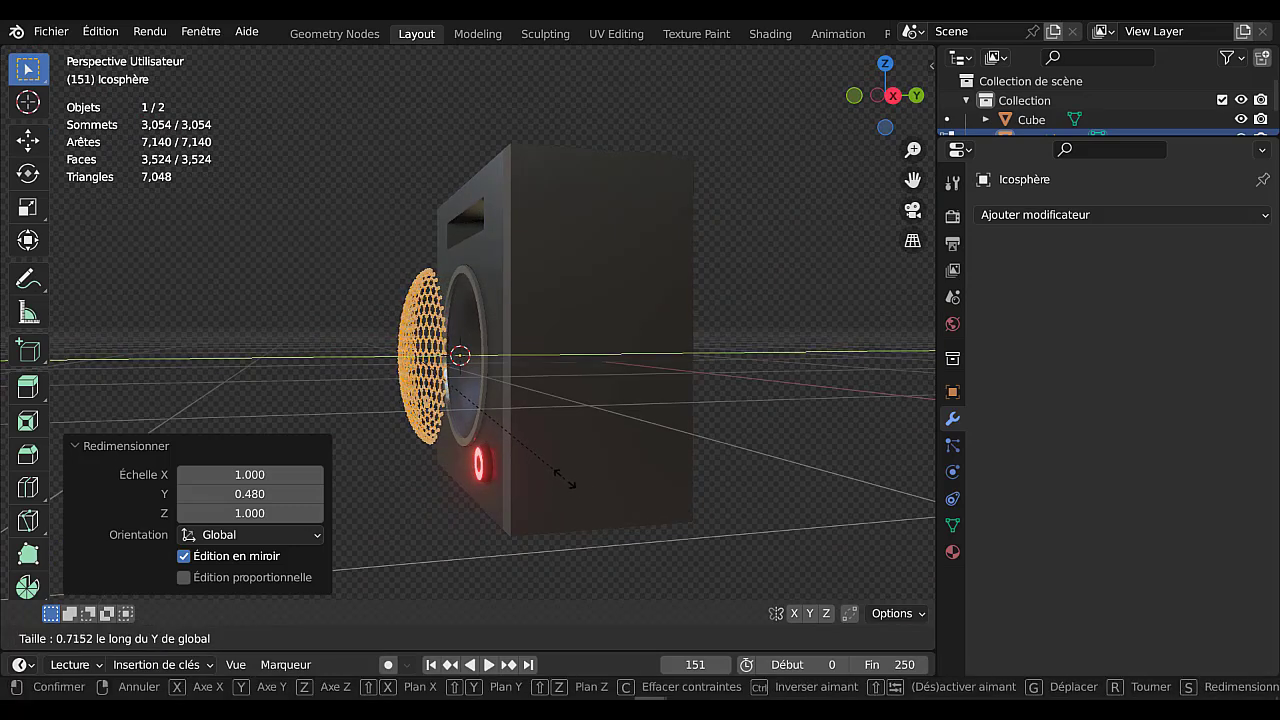
click(515, 458)
key(g)
key(y)
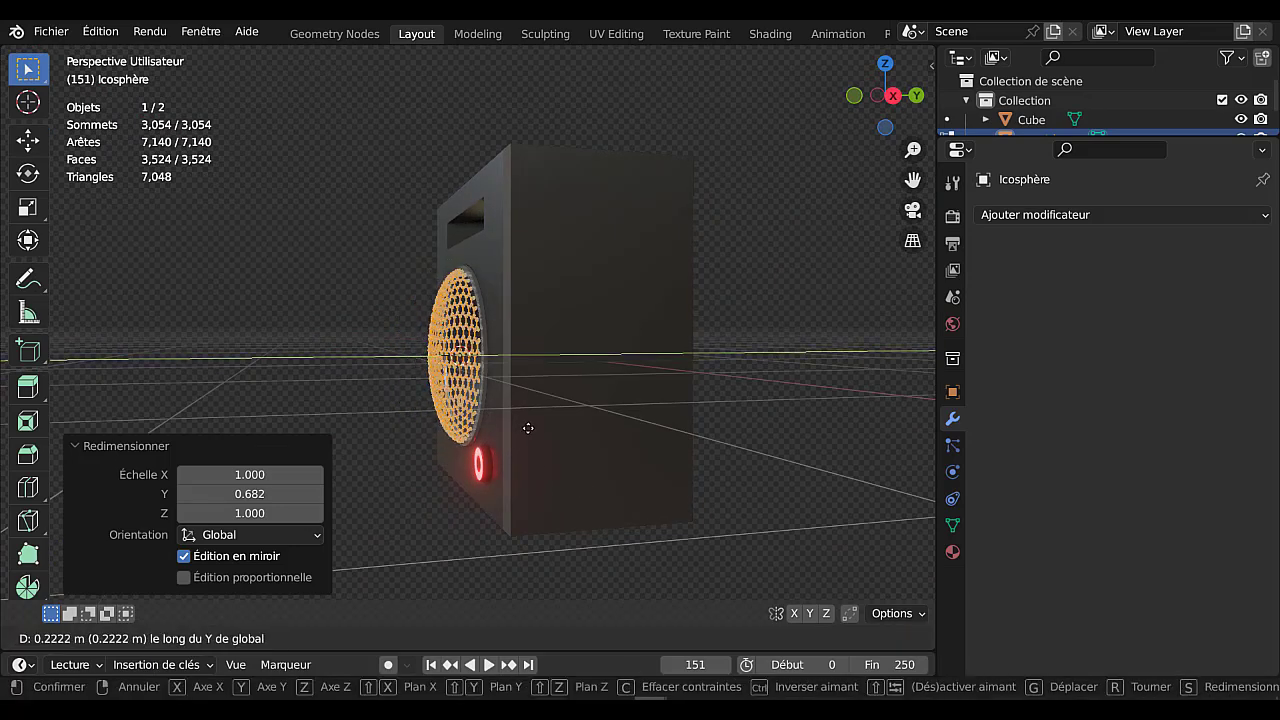
click(525, 430)
Scale the dome up uniformly by about 1.026 and adjust its position along Y to seat its rim in the speaker ring.
middle_drag(623, 463, 476, 351)
scroll(608, 440, up, 6)
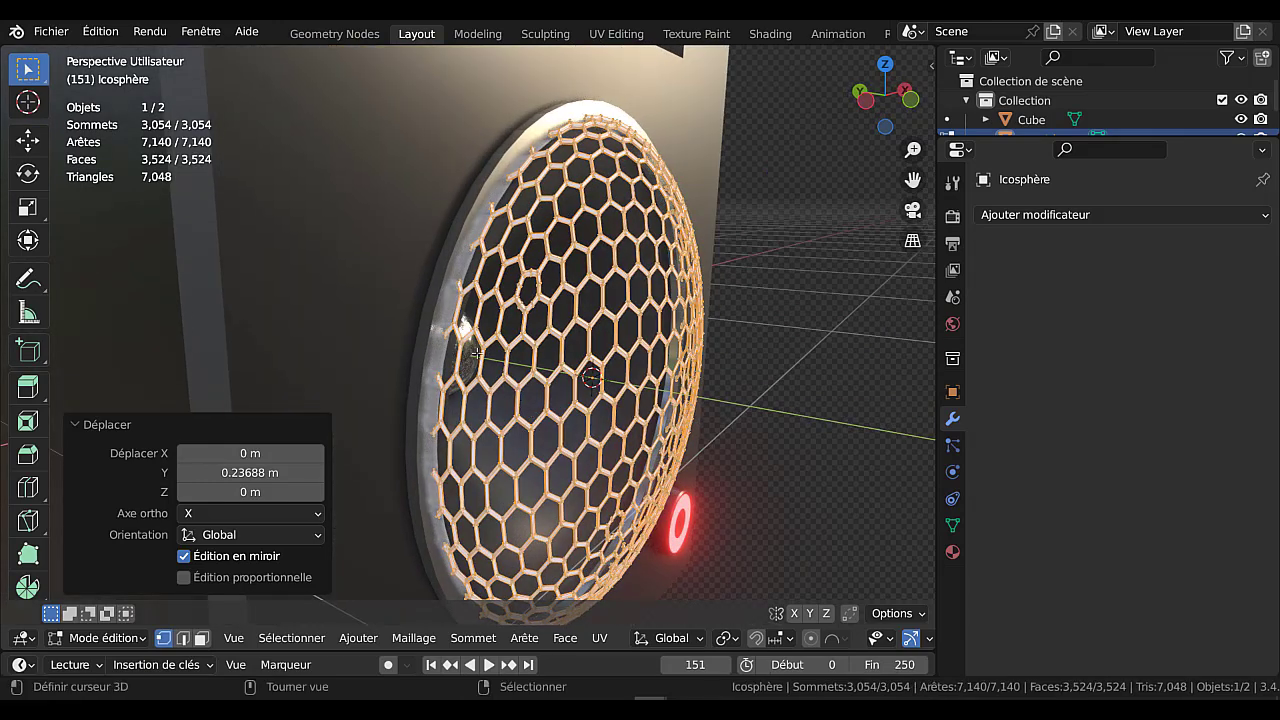
key(s)
click(775, 497)
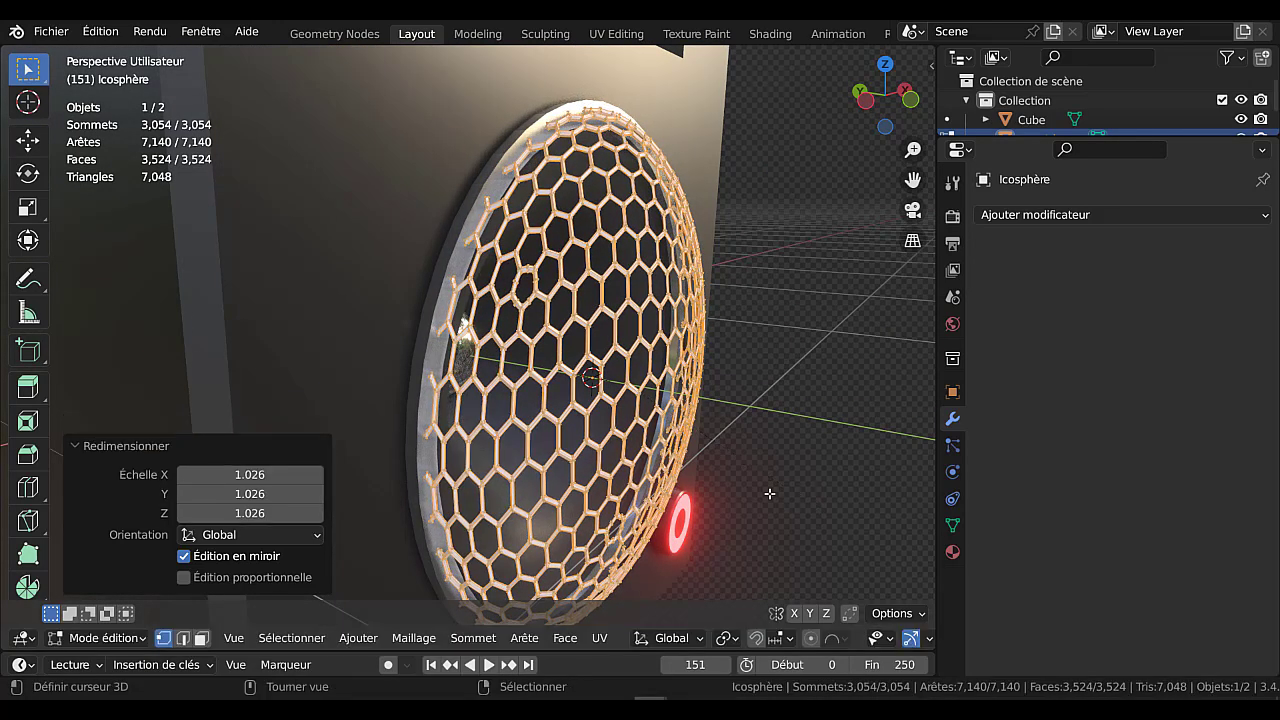
middle_drag(777, 492, 796, 518)
key(g)
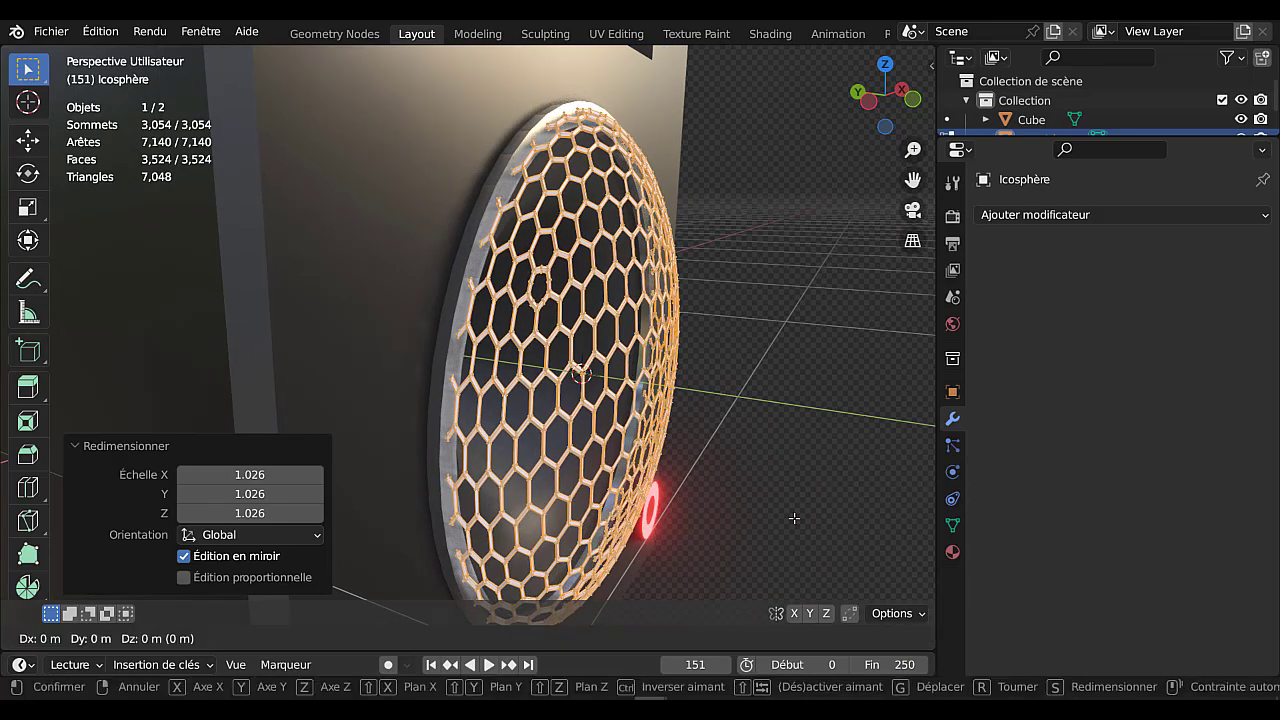
key(y)
click(791, 514)
middle_drag(791, 514, 584, 491)
scroll(441, 499, down, 6)
key(Tab)
key(Tab)
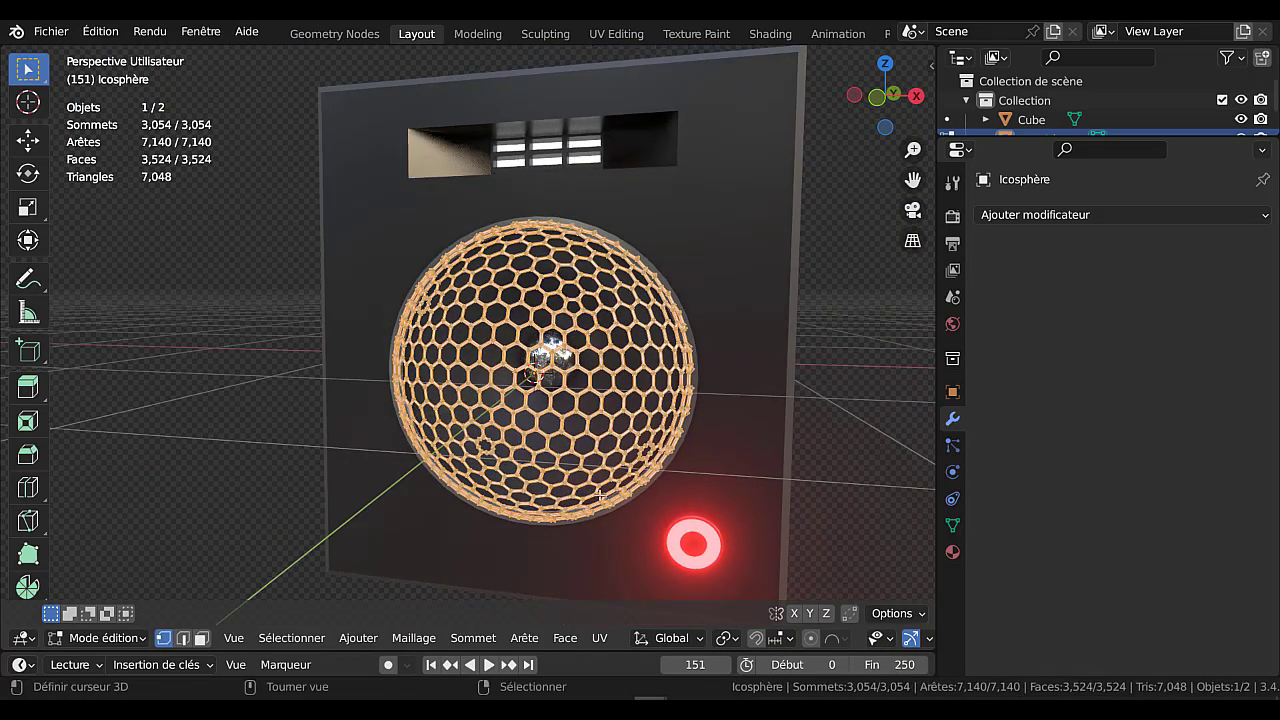
Add a second material slot to the icosphere with a new material and set its base colour to black.
middle_drag(838, 482, 858, 506)
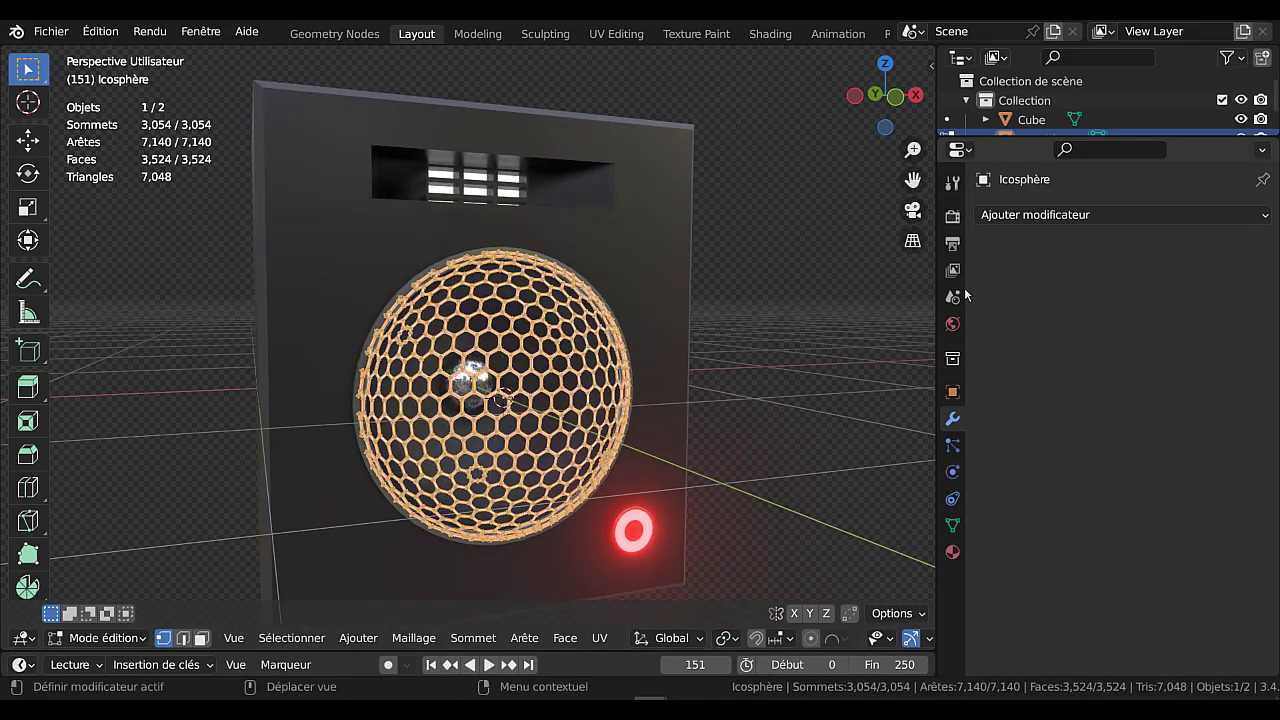
click(952, 551)
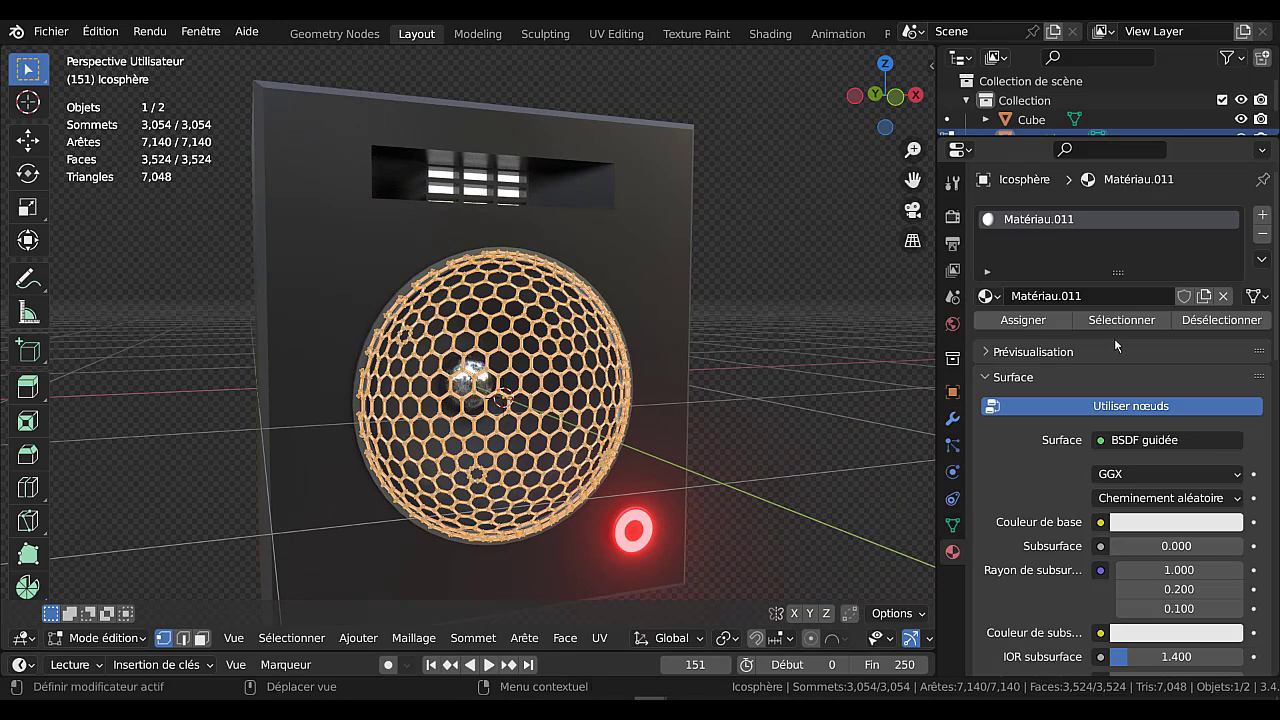
click(1262, 214)
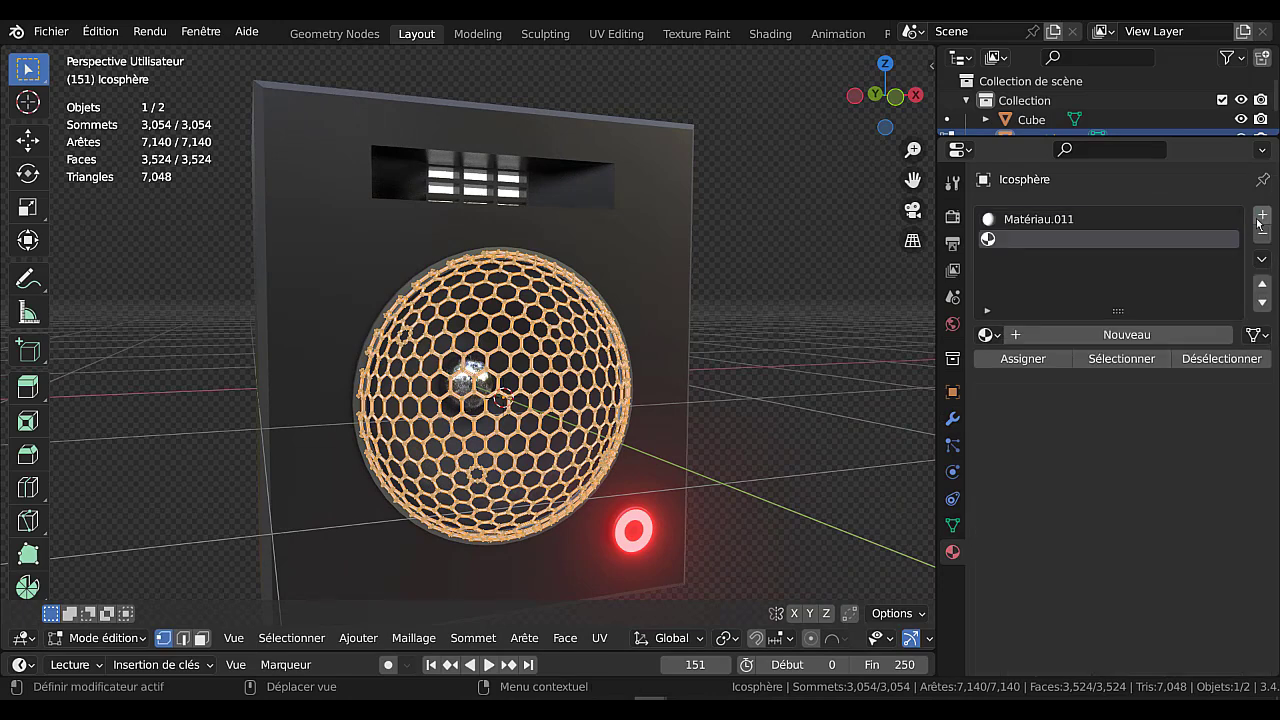
click(1127, 336)
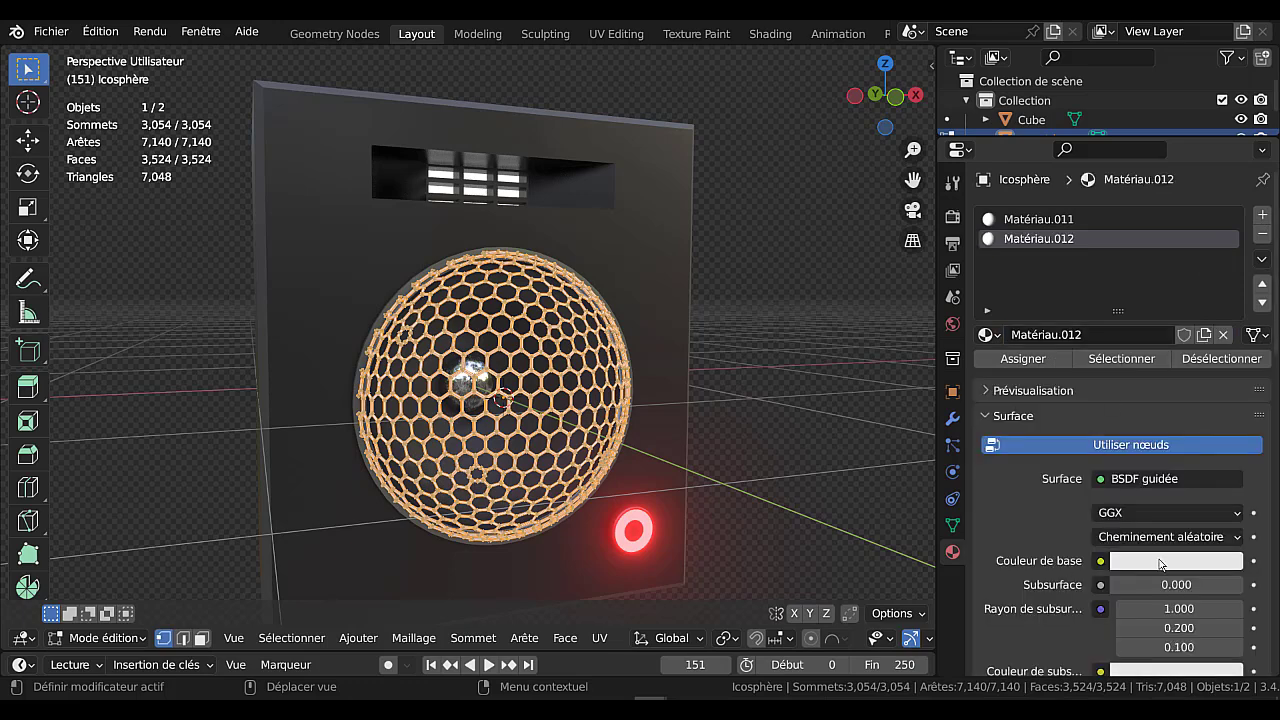
click(1160, 565)
drag(1228, 300, 1228, 418)
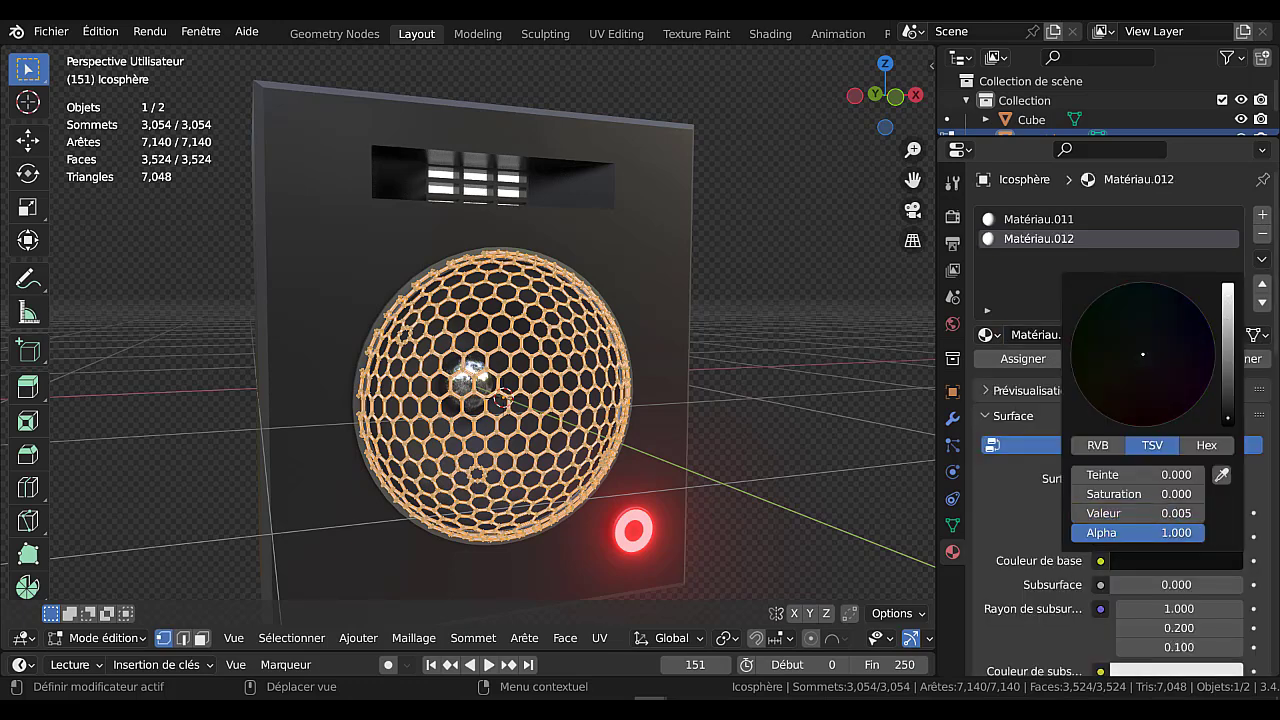
scroll(1049, 566, down, 5)
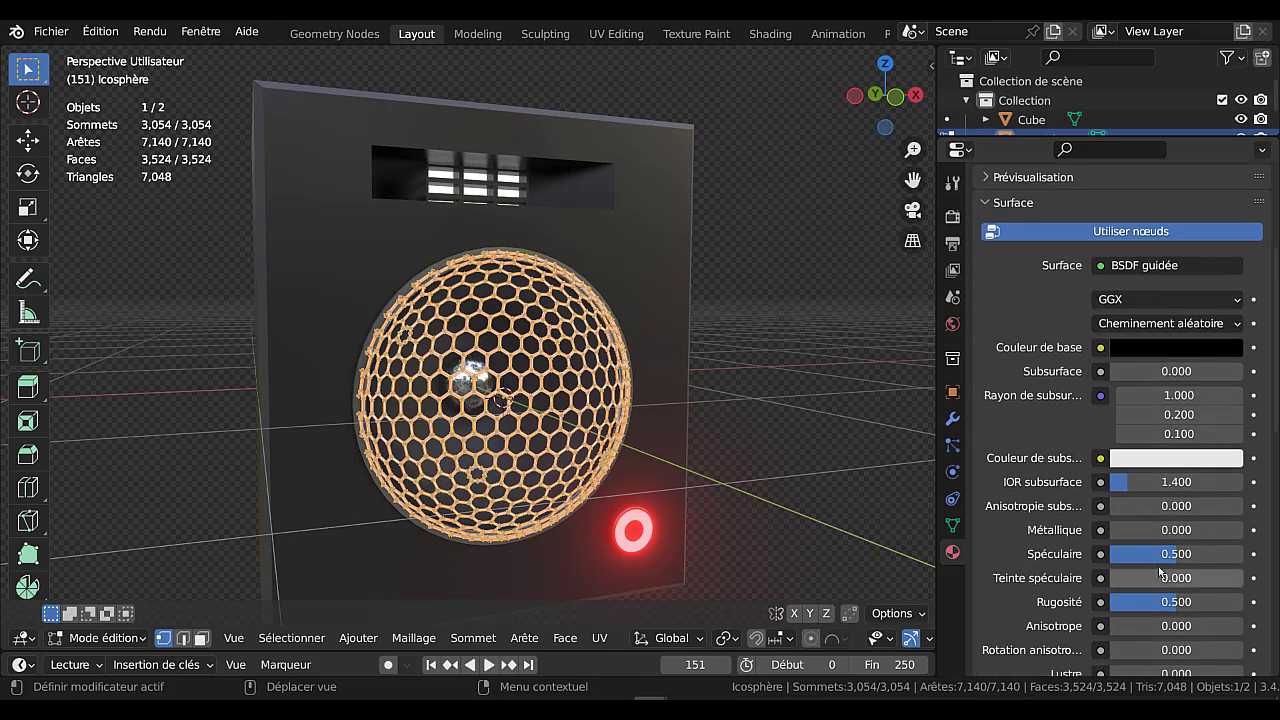
Set the black grille material's specular to about 0.062, metallic to about 0.587 and roughness to about 0.152.
drag(1164, 552, 1106, 553)
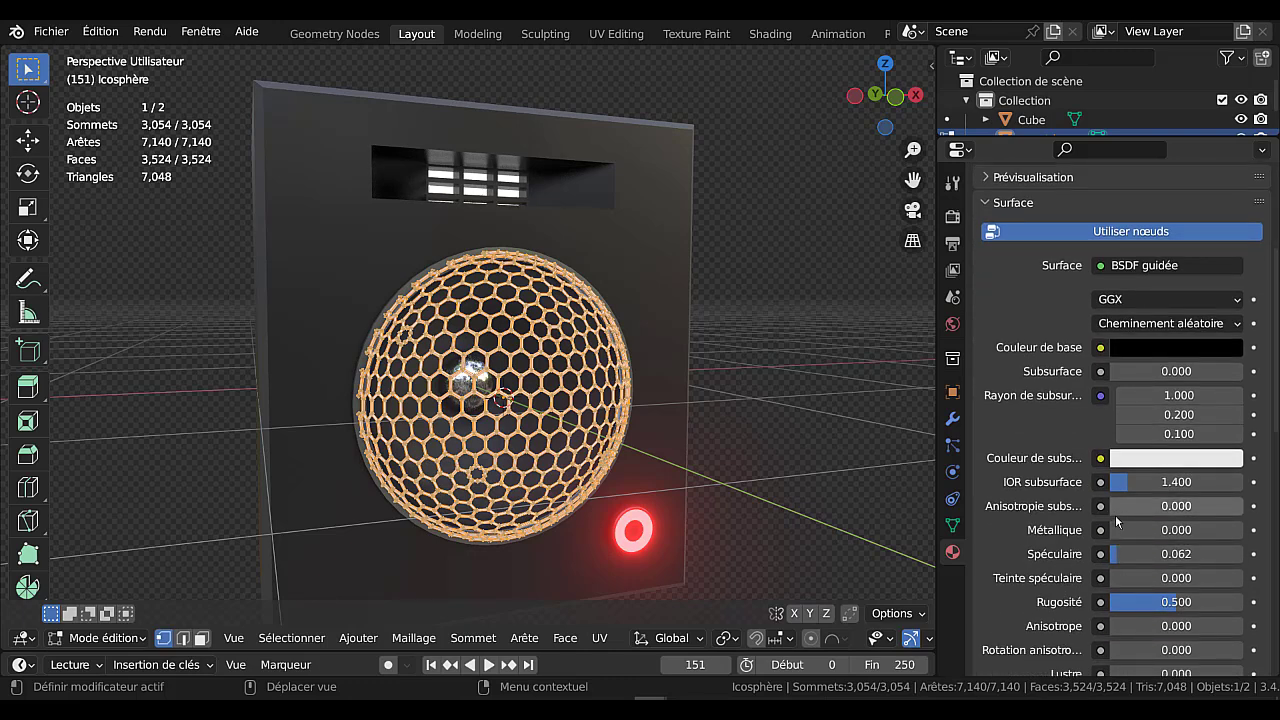
drag(1118, 530, 1188, 530)
drag(1174, 602, 1127, 602)
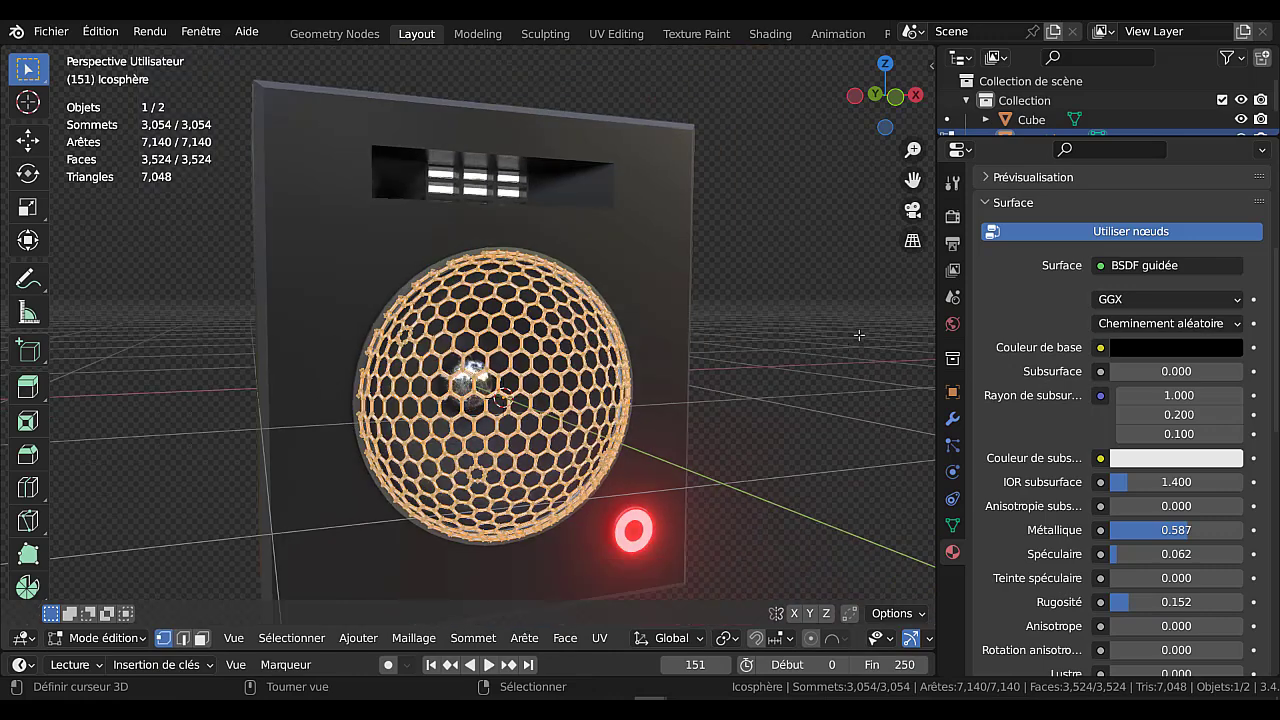
Assign the black material Matériau.012 to all faces of the hexagonal grille, then deselect the mesh.
key(Tab)
key(Tab)
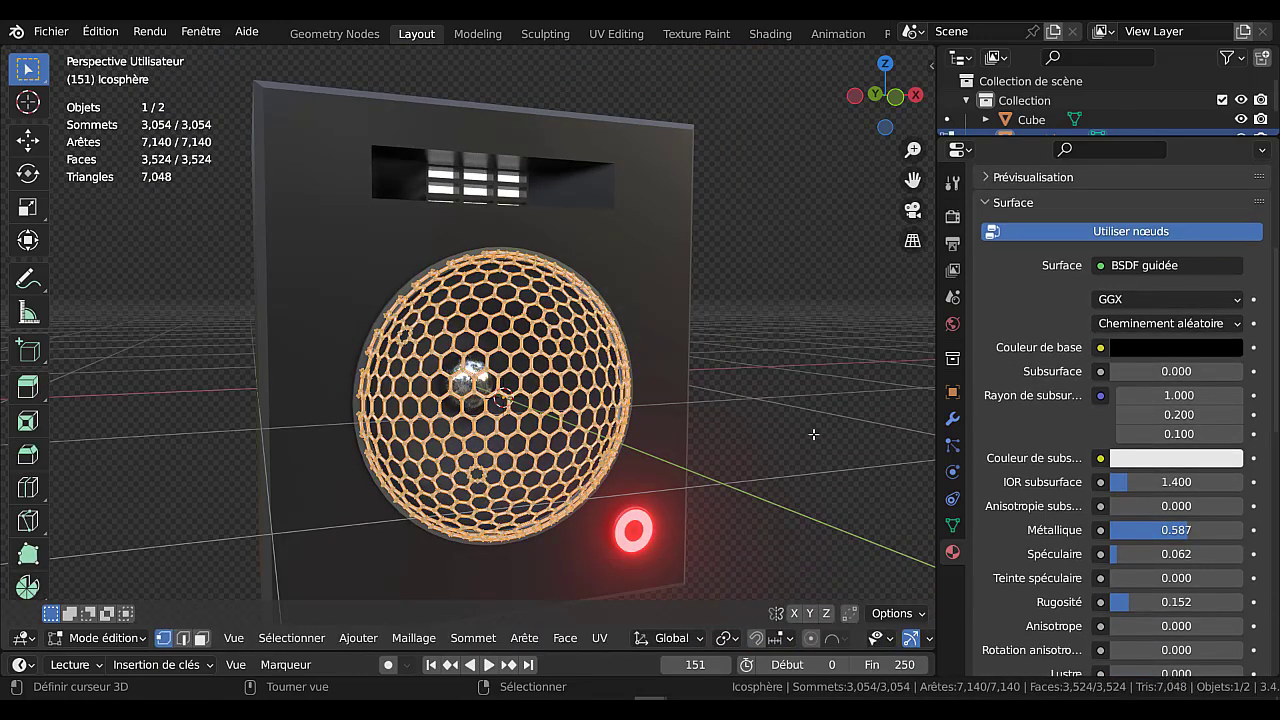
key(Tab)
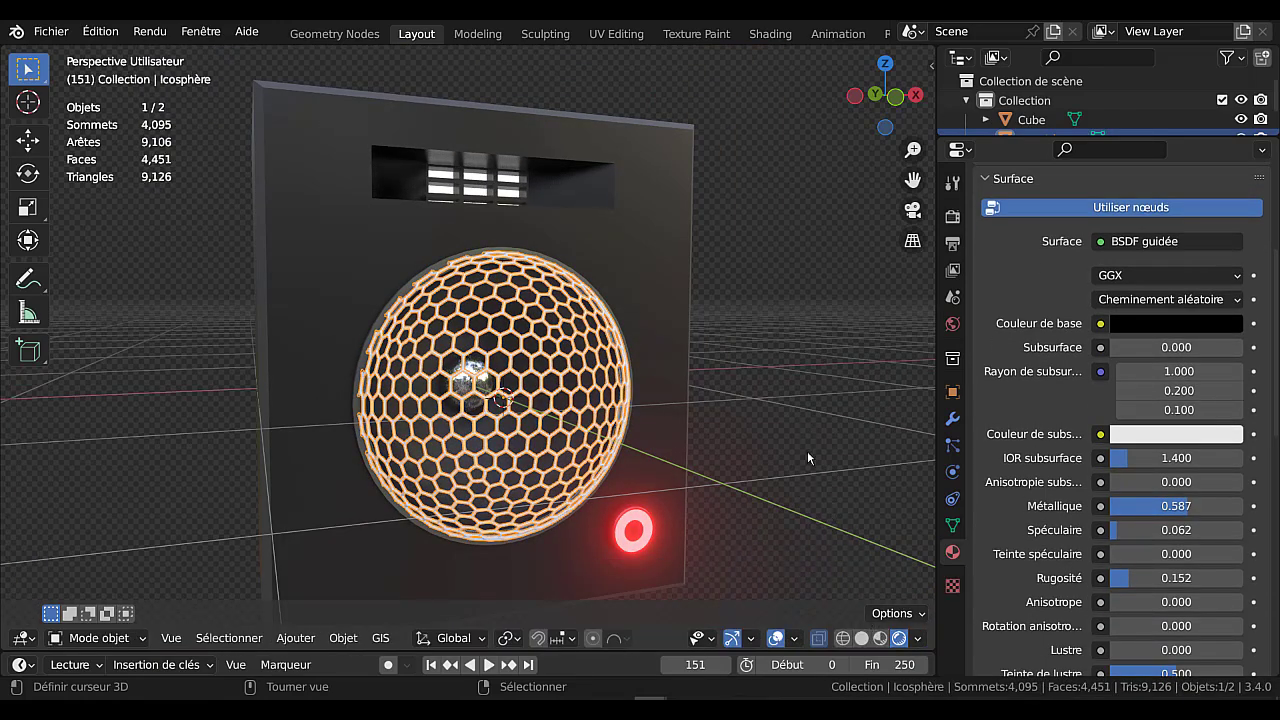
click(801, 417)
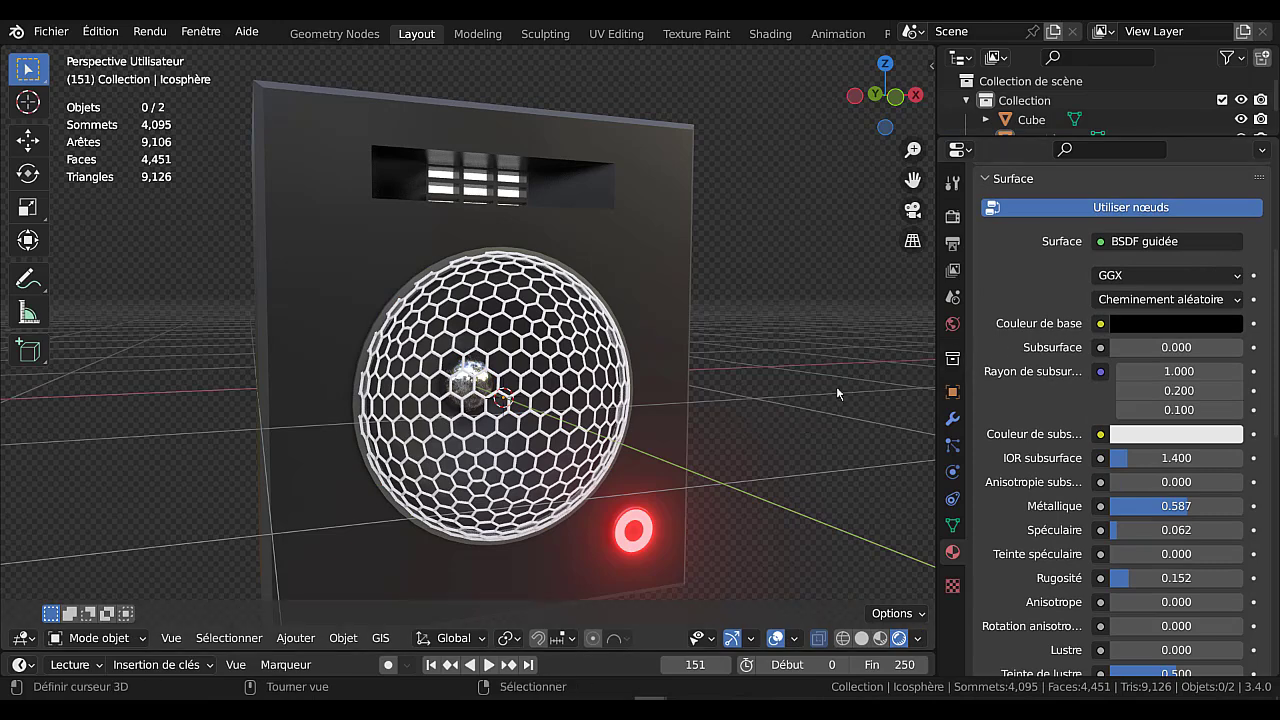
key(Tab)
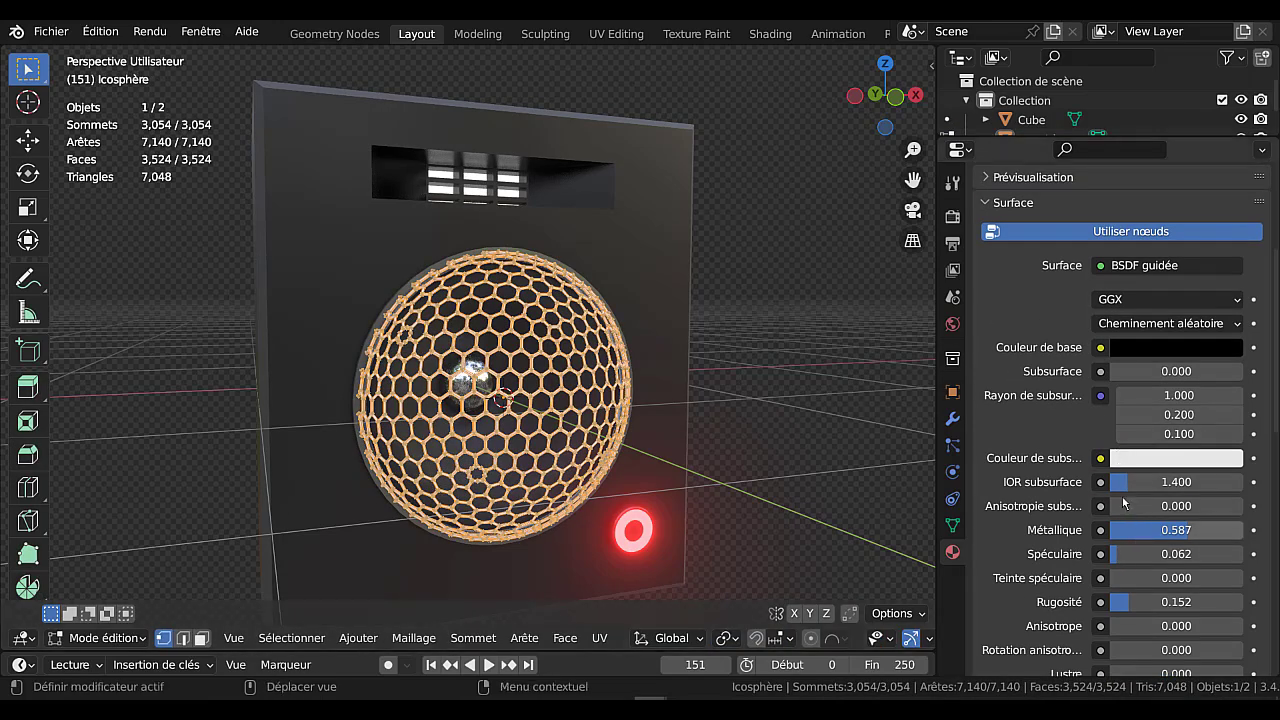
scroll(1128, 519, up, 4)
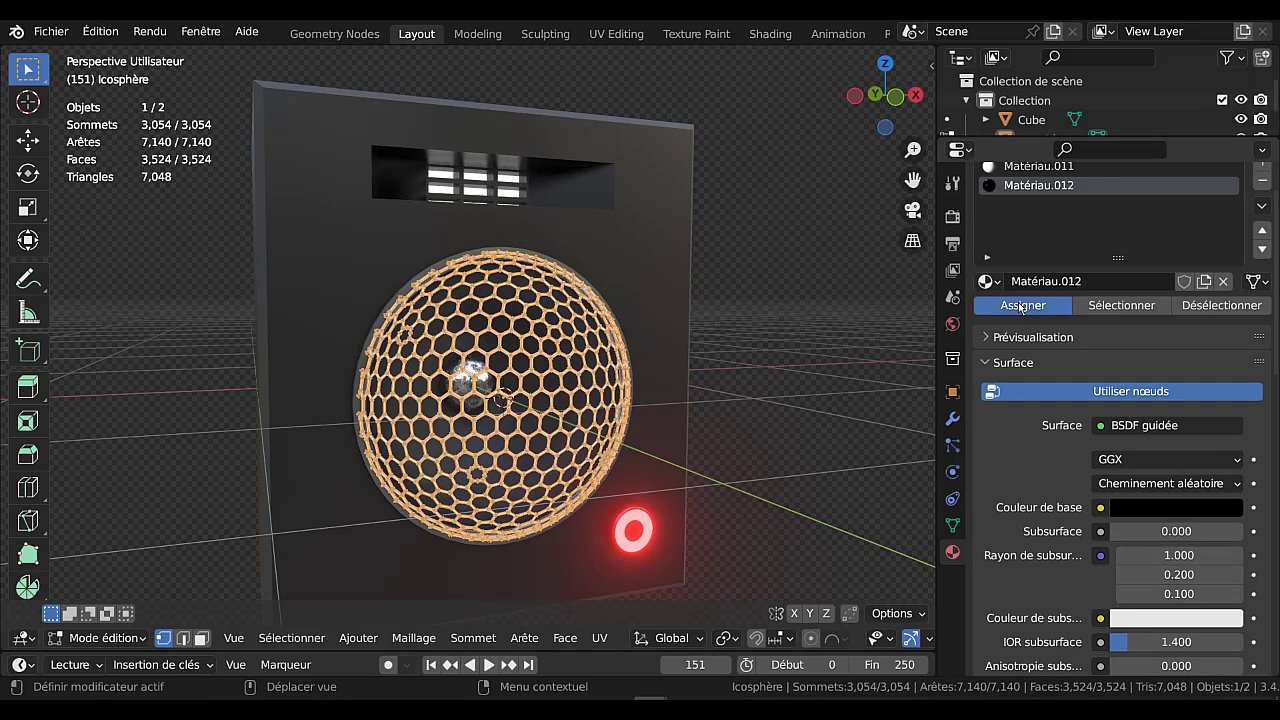
click(1020, 306)
click(828, 430)
mouse_move(804, 465)
middle_down()
mouse_move(851, 380)
mouse_move(786, 437)
mouse_move(850, 395)
mouse_move(808, 464)
middle_up()
scroll(640, 454, up, 2)
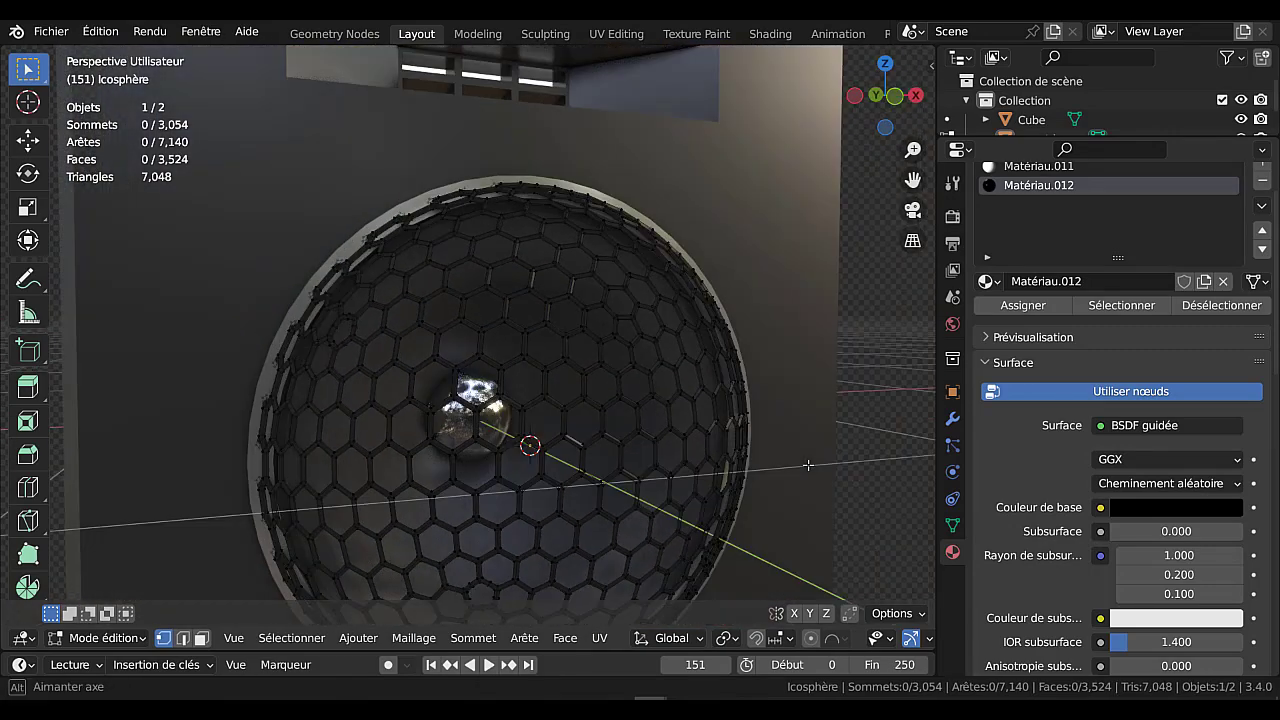
middle_drag(805, 336, 760, 330)
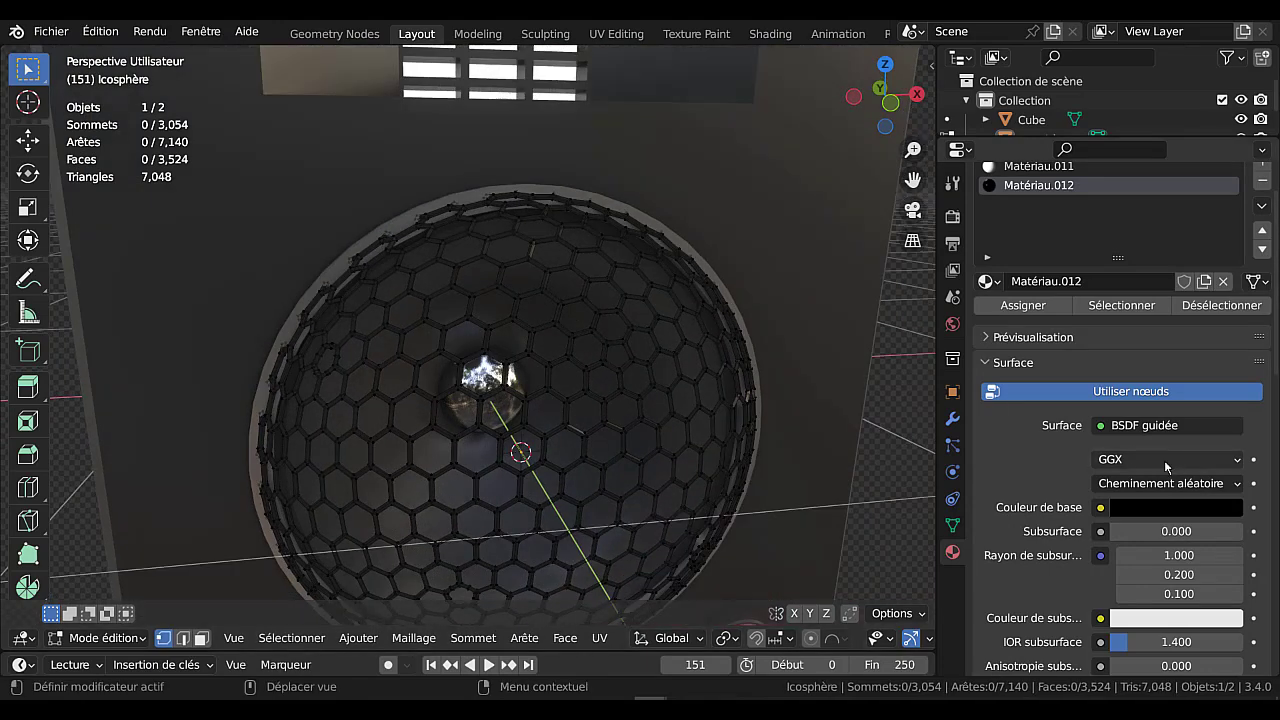
Lighten the grille material's base colour to a value of about 0.033 and return to Object Mode.
click(1170, 510)
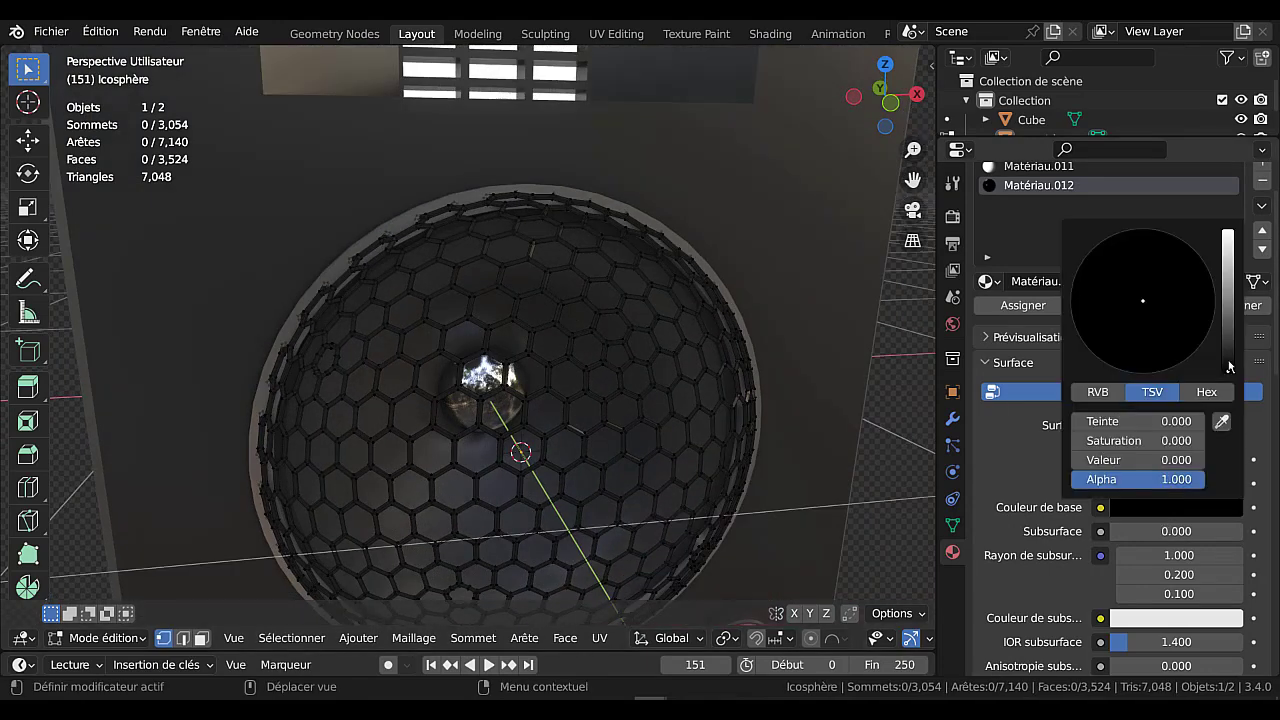
drag(1228, 371, 1228, 343)
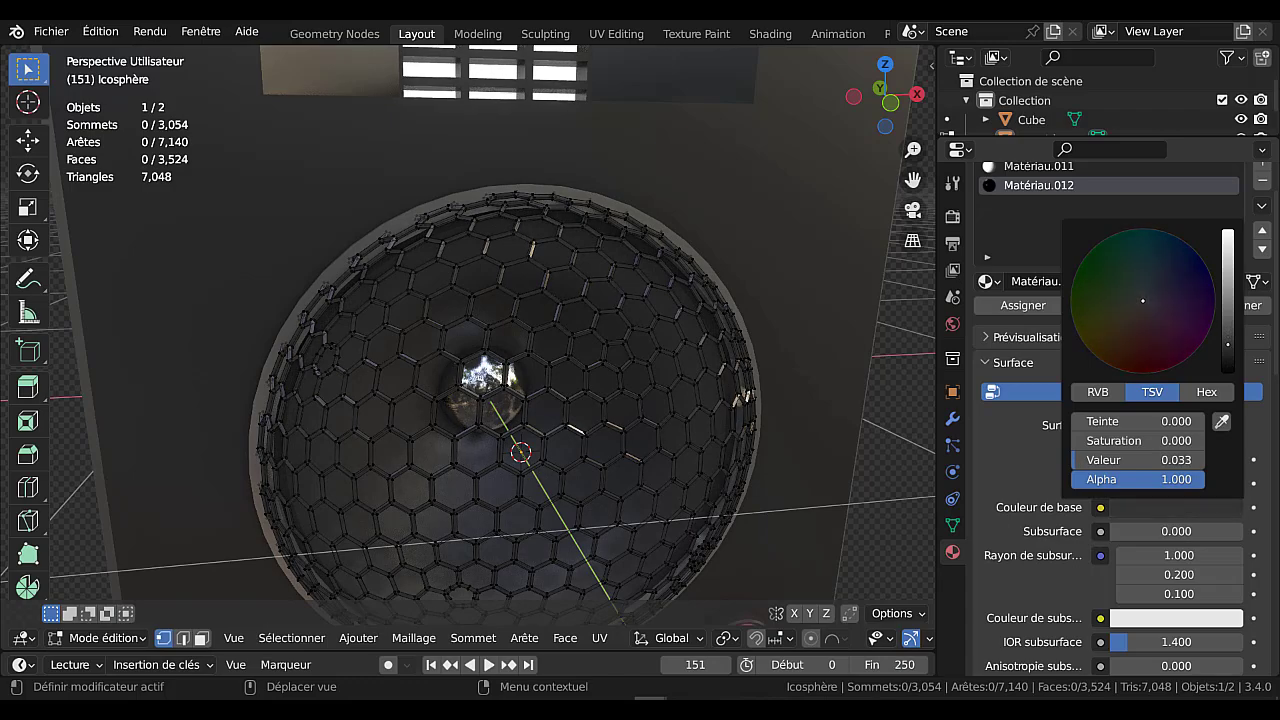
key(Tab)
mouse_move(784, 419)
middle_down()
mouse_move(811, 397)
mouse_move(767, 410)
middle_up()
scroll(767, 410, down, 2)
middle_drag(614, 487, 628, 427)
scroll(591, 494, down, 3)
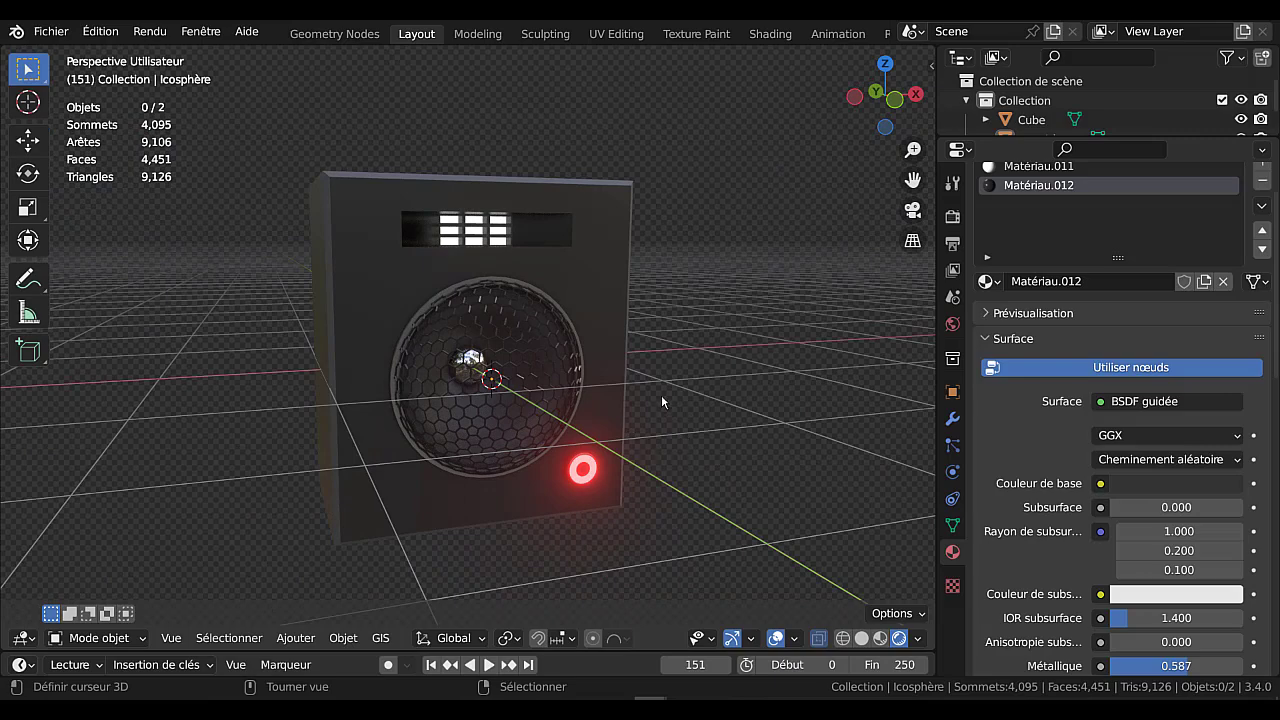
middle_drag(609, 357, 556, 392)
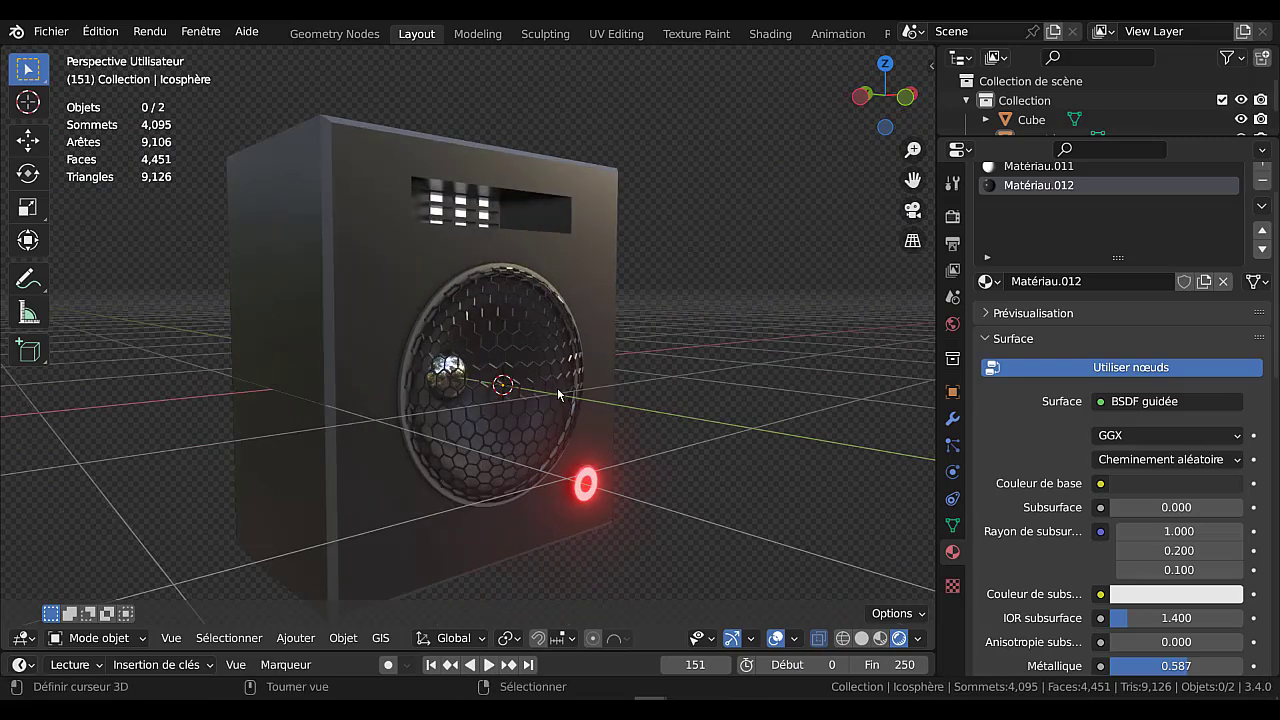
Join the hexagonal grille into the speaker cube as a single object and try moving it to check the join.
click(537, 339)
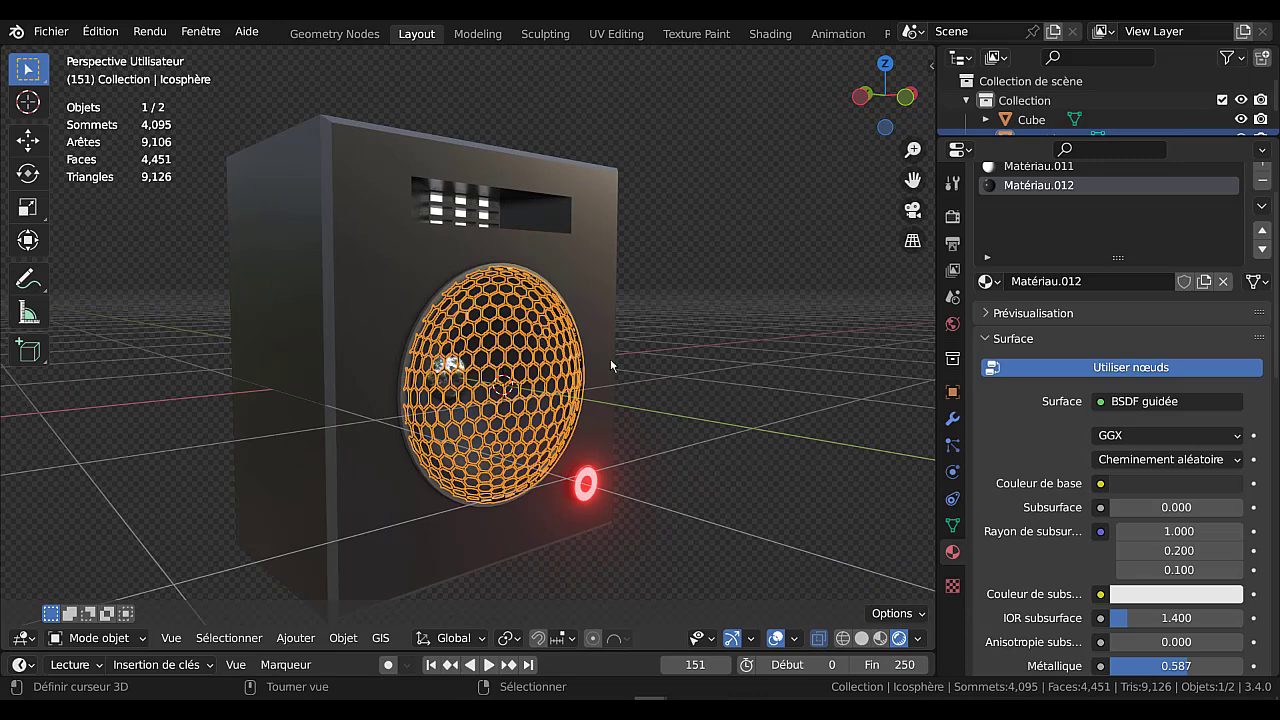
shift+click(586, 272)
middle_drag(776, 358, 749, 410)
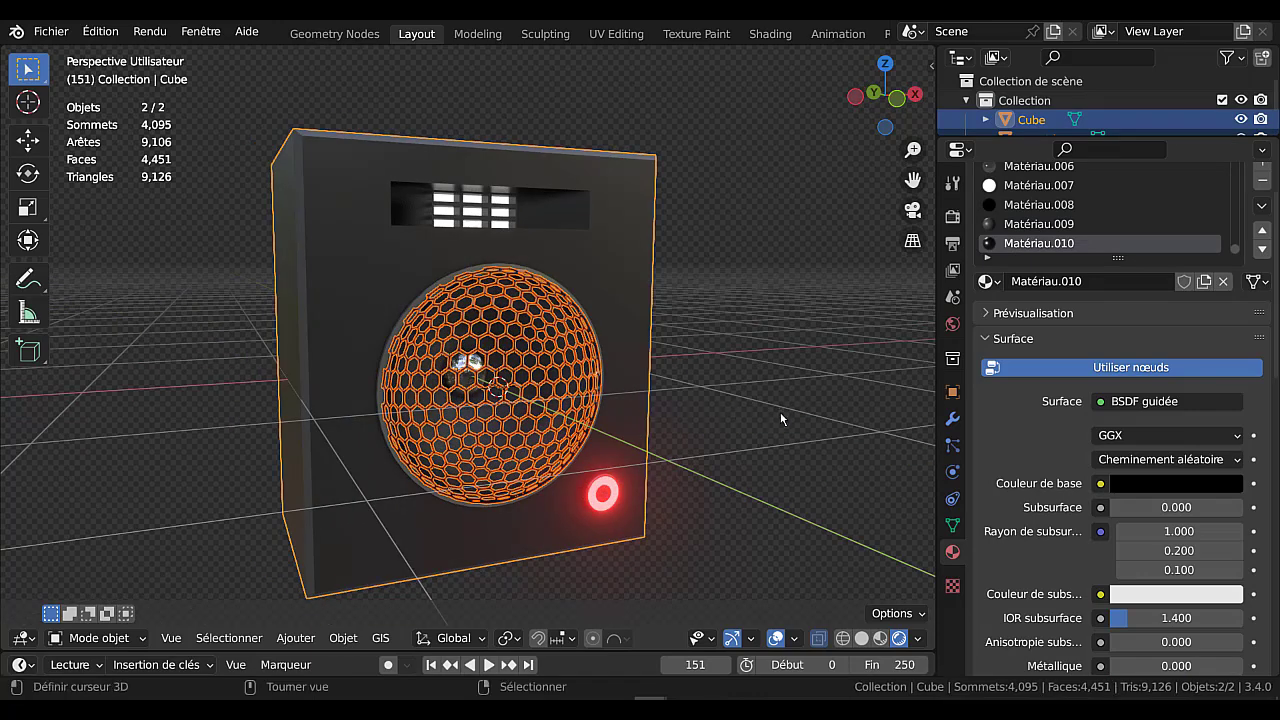
key(Tab)
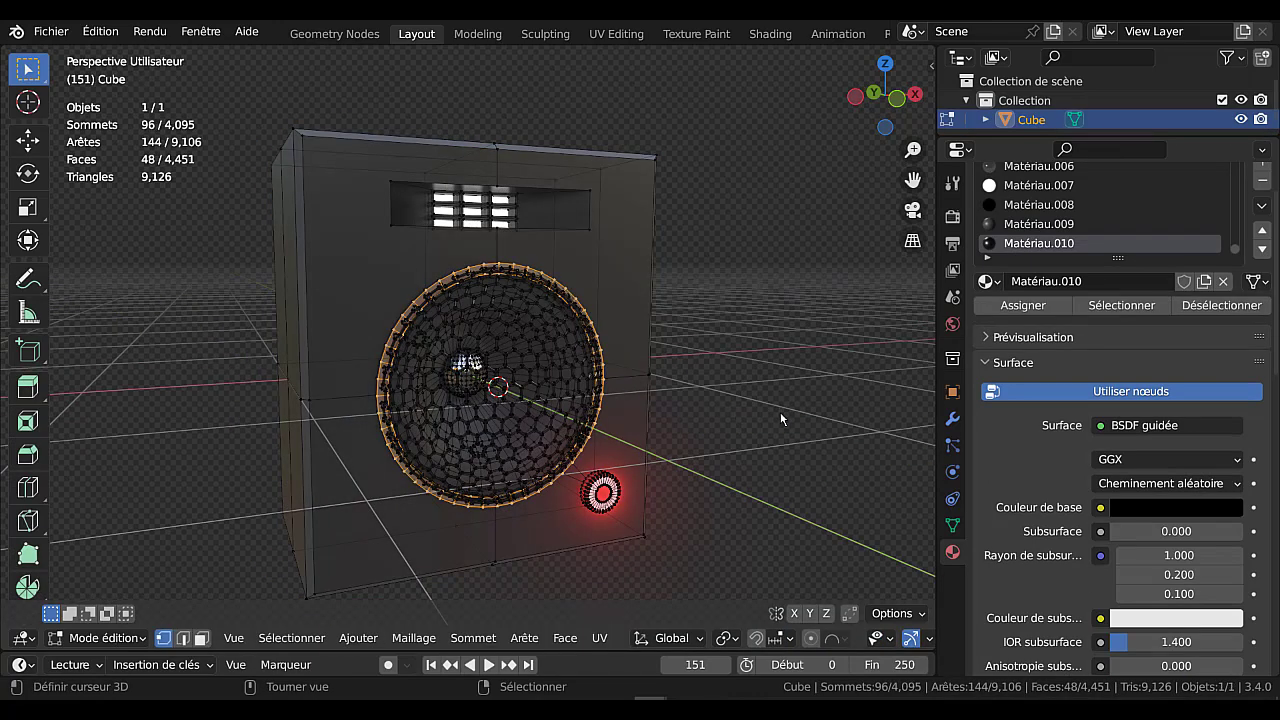
key(Tab)
key(g)
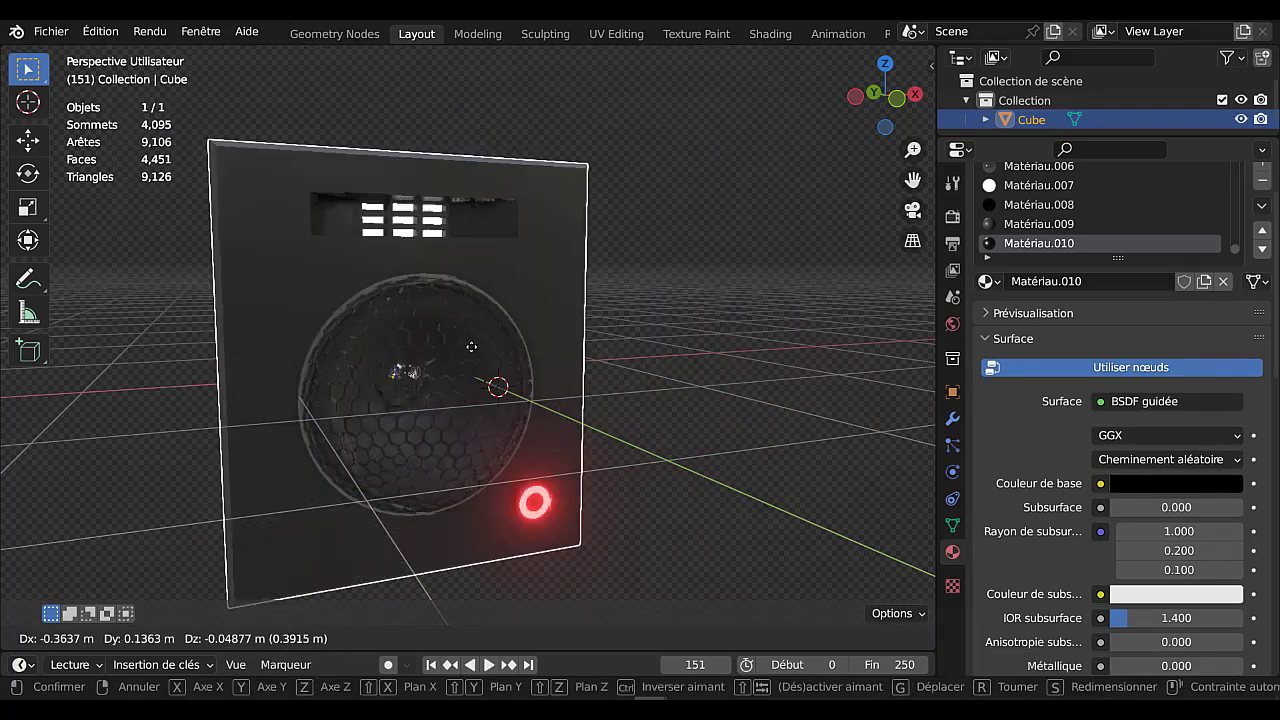
right_click(273, 376)
Play the animation briefly to check the blinking button on the assembled speaker, stopping at frame 193.
scroll(555, 411, down, 3)
middle_drag(567, 480, 527, 490)
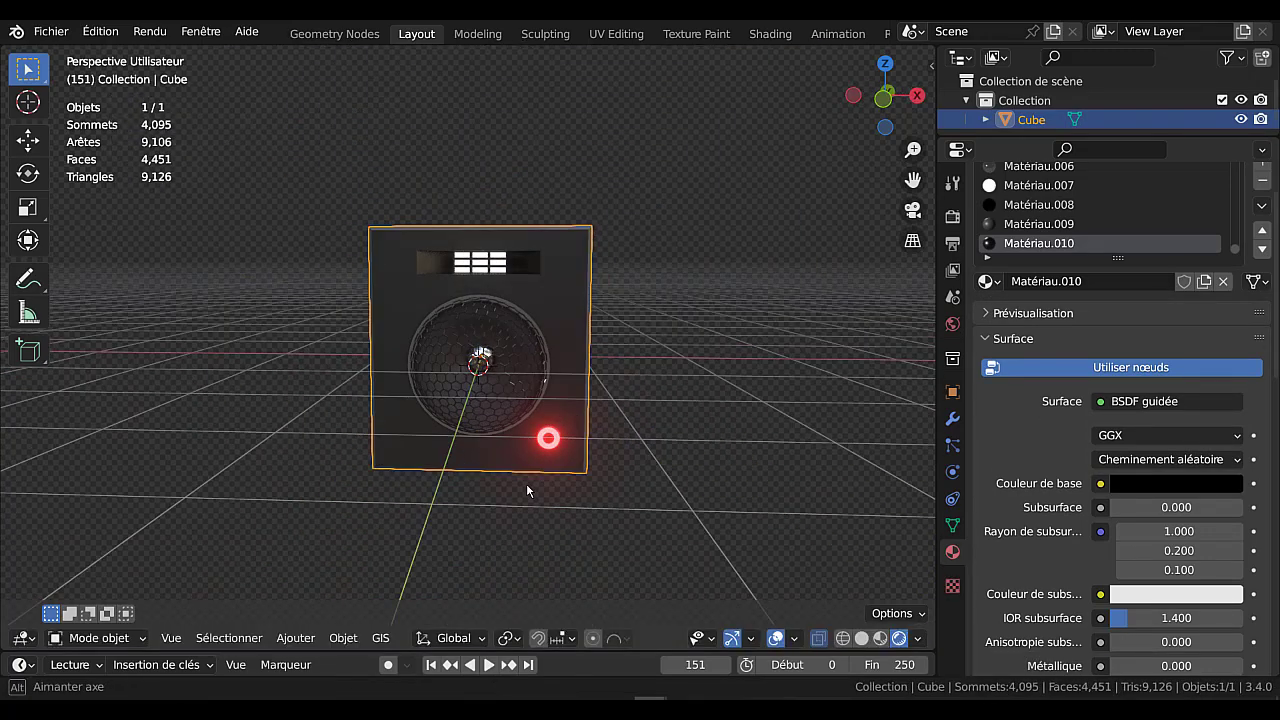
middle_drag(634, 512, 560, 600)
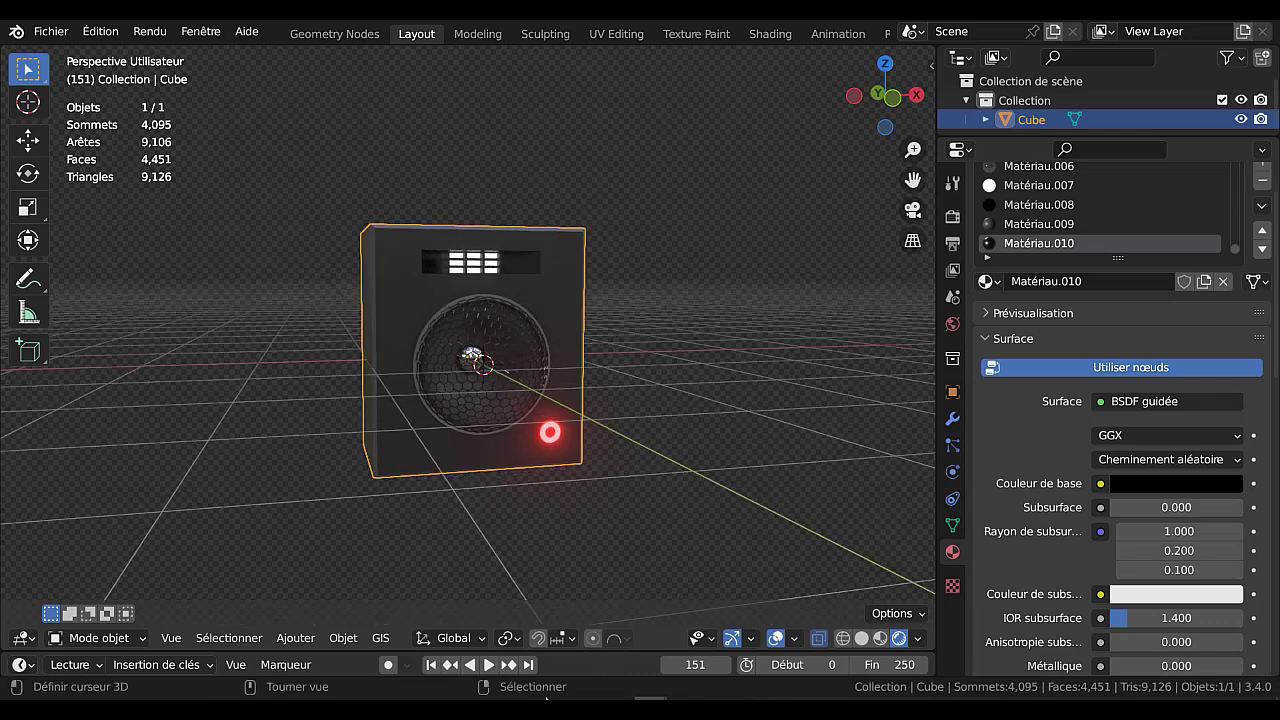
click(489, 665)
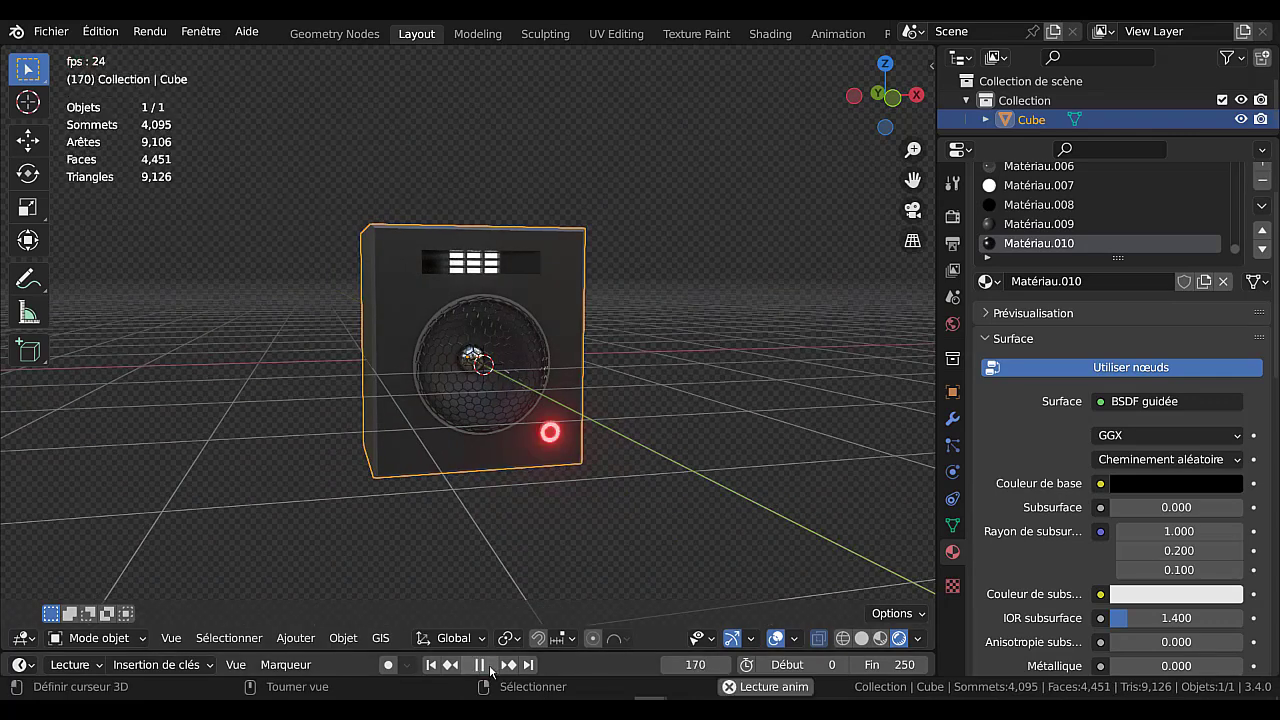
click(489, 667)
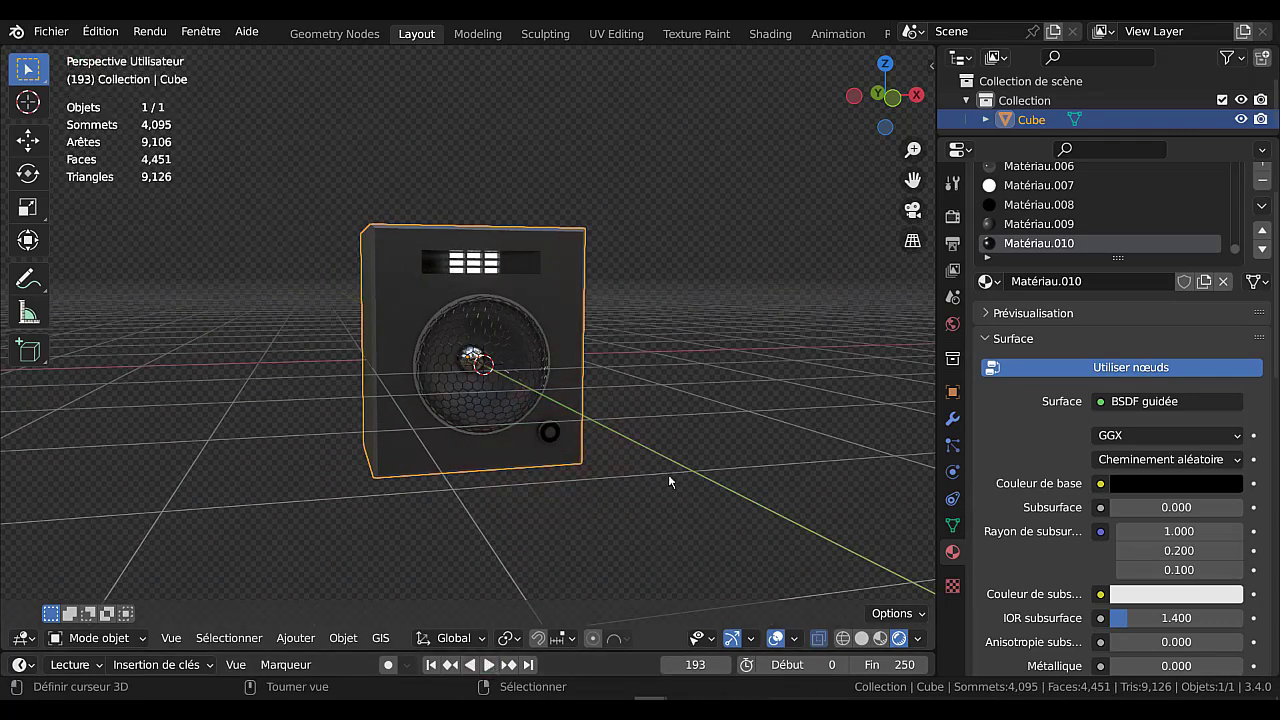
middle_drag(704, 481, 777, 487)
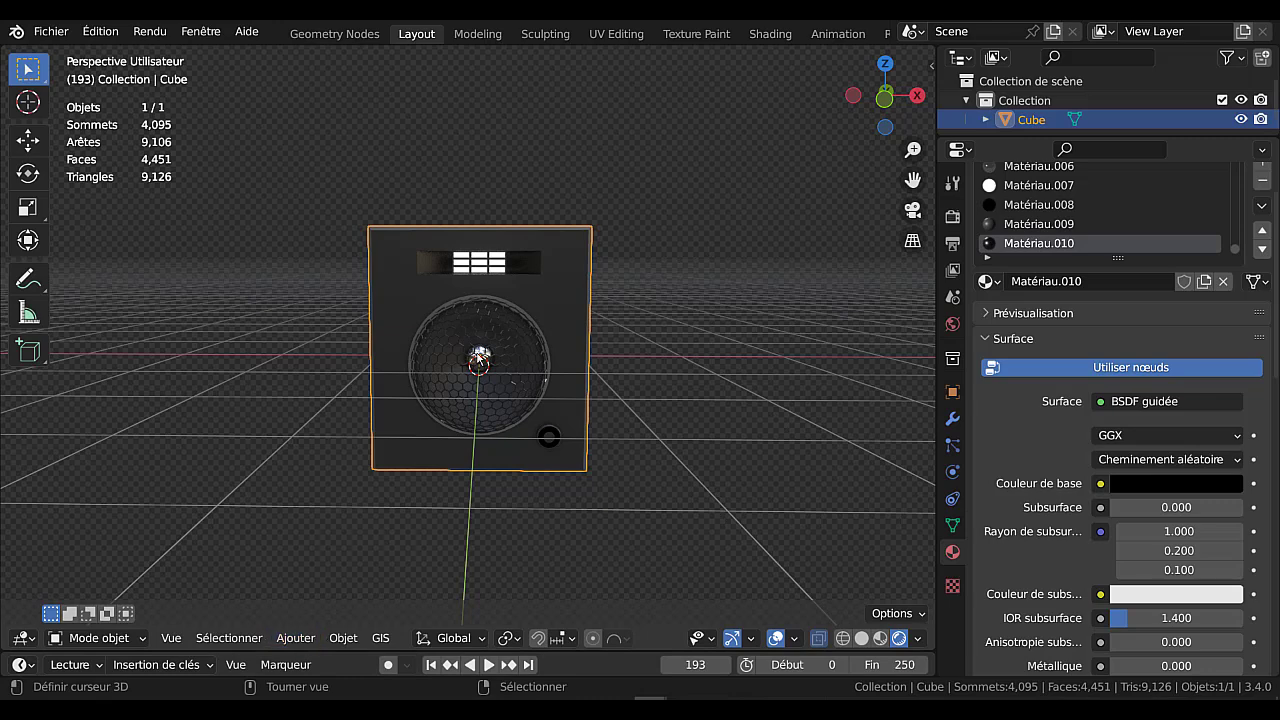
Add a point light at the 3D cursor and move it about -0.258 m along the Y axis.
click(298, 638)
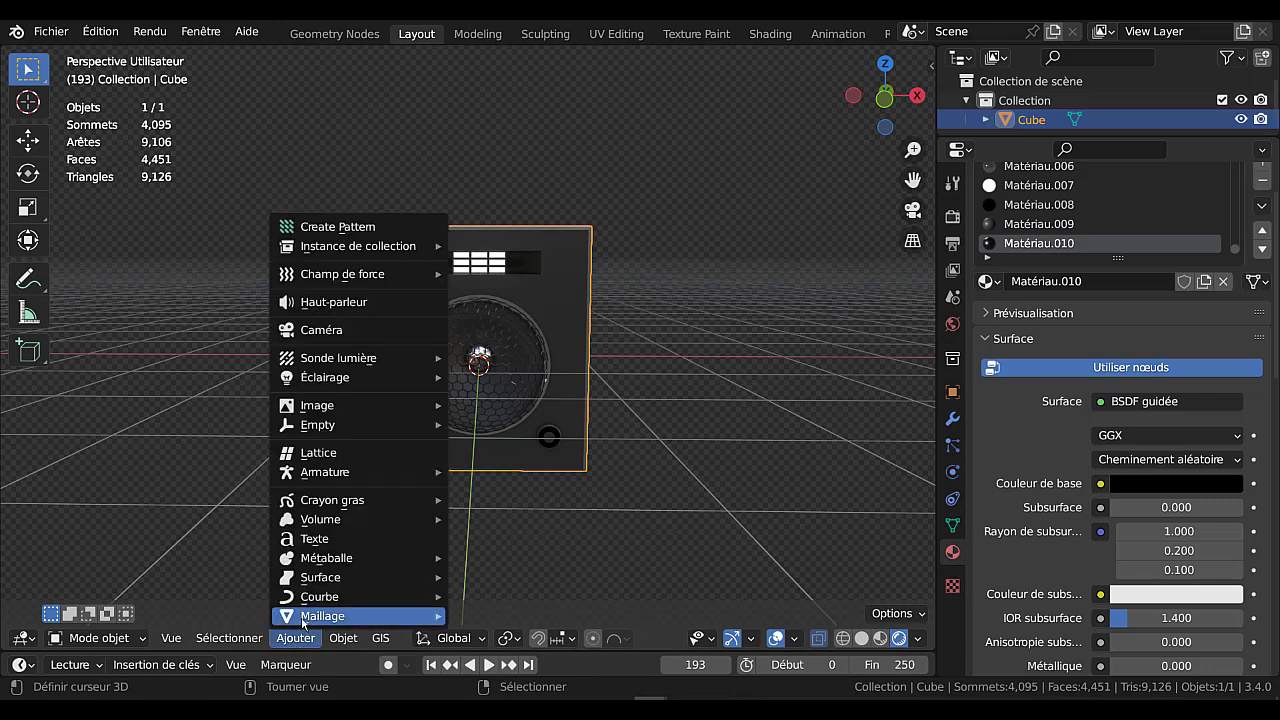
mouse_move(301, 616)
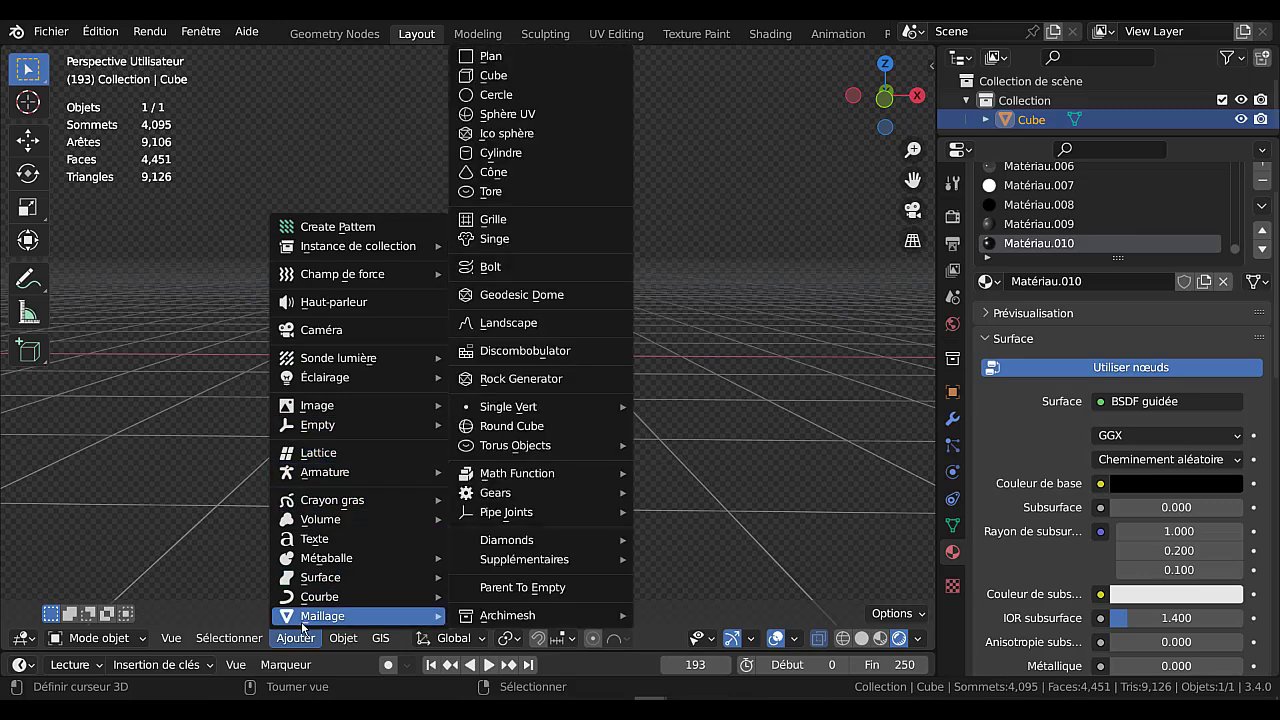
mouse_move(305, 377)
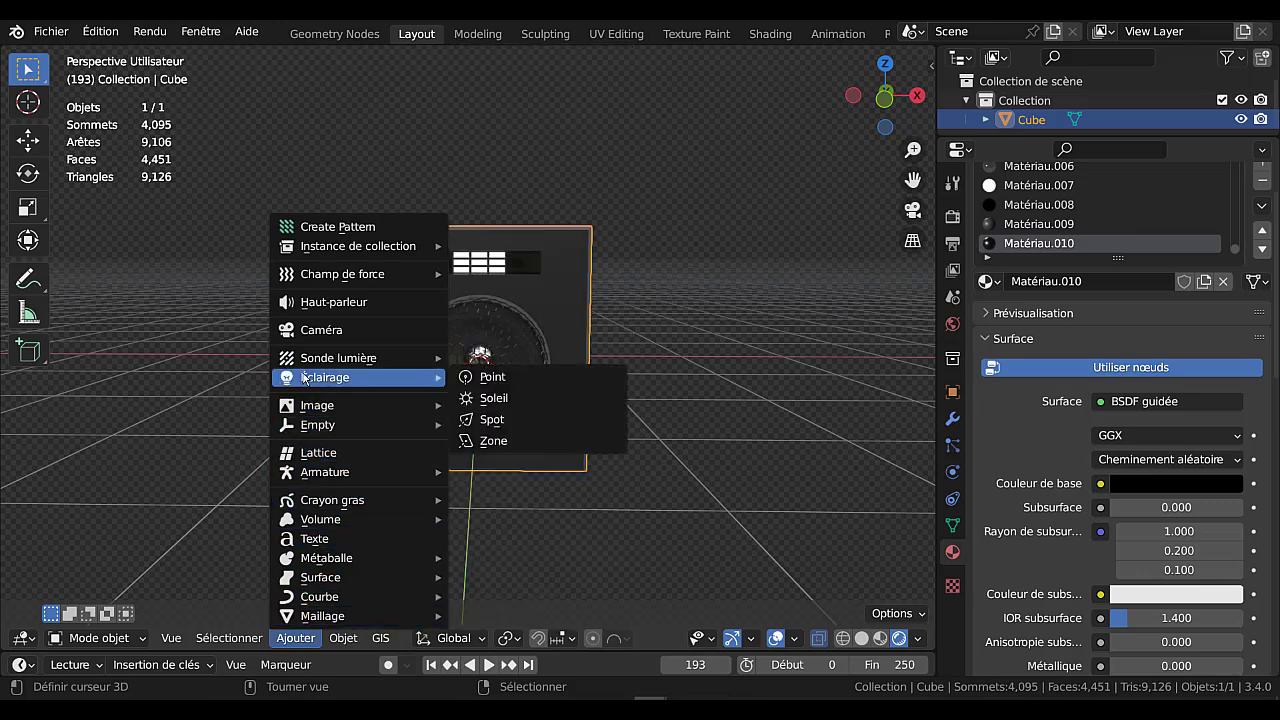
click(511, 379)
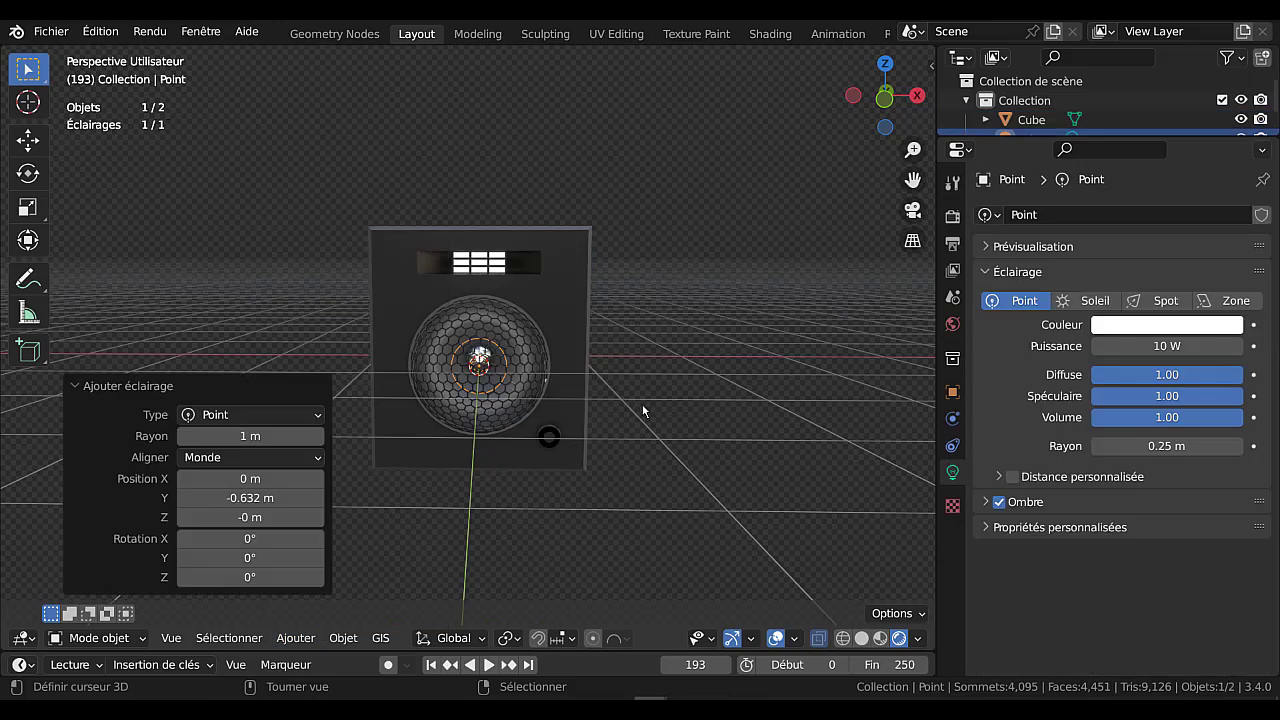
middle_drag(650, 436, 455, 393)
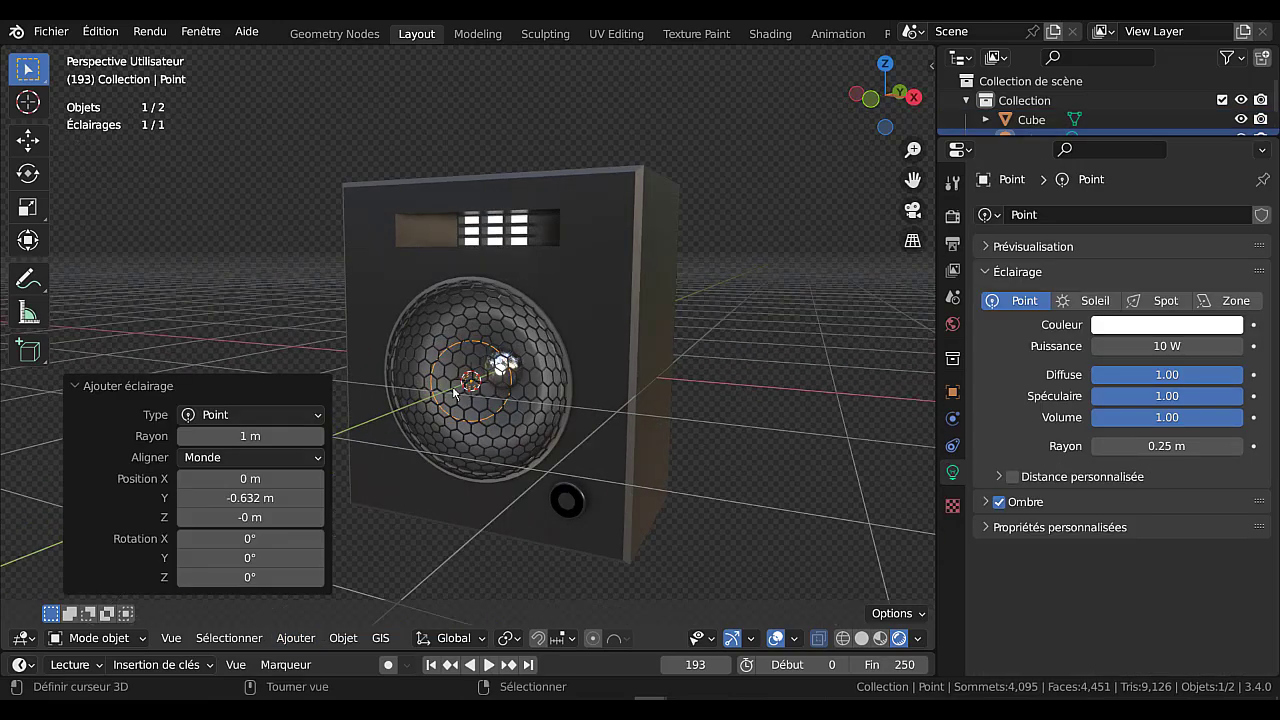
key(g)
key(y)
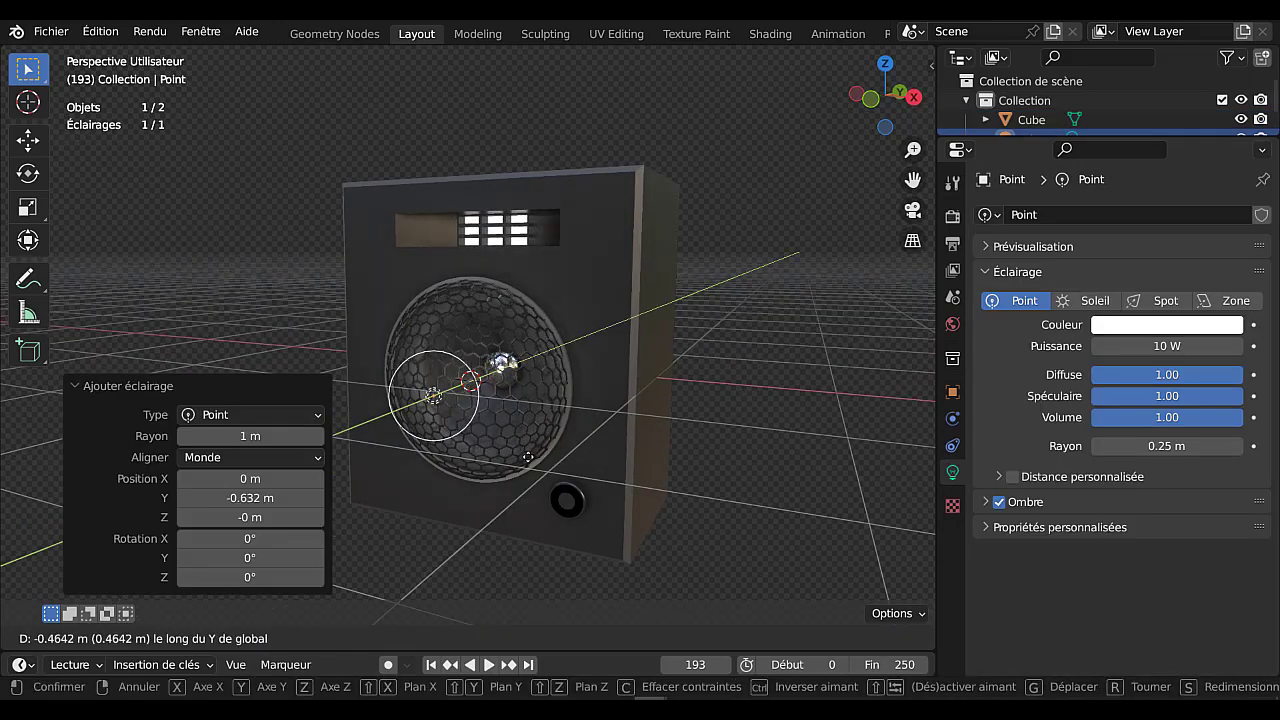
click(553, 450)
Raise the point light about 0.900 m along Z and move it about -0.457 m along Y, away from the speaker front.
key(g)
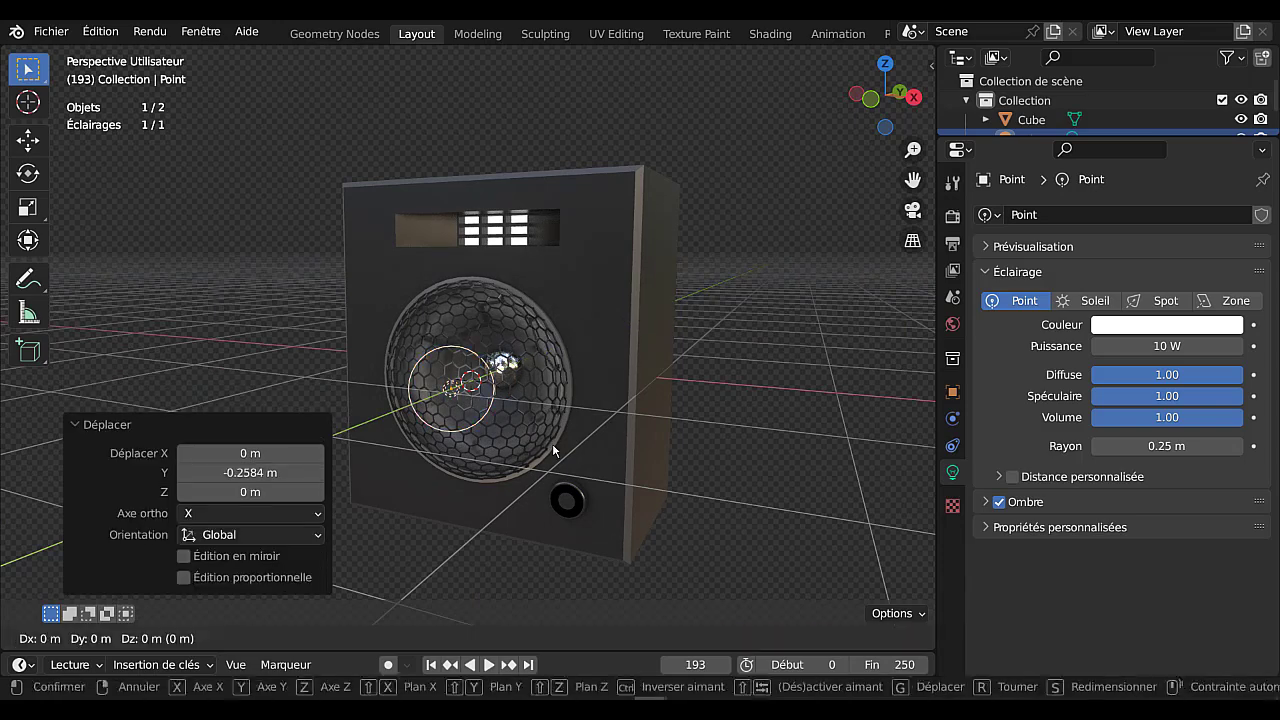
key(z)
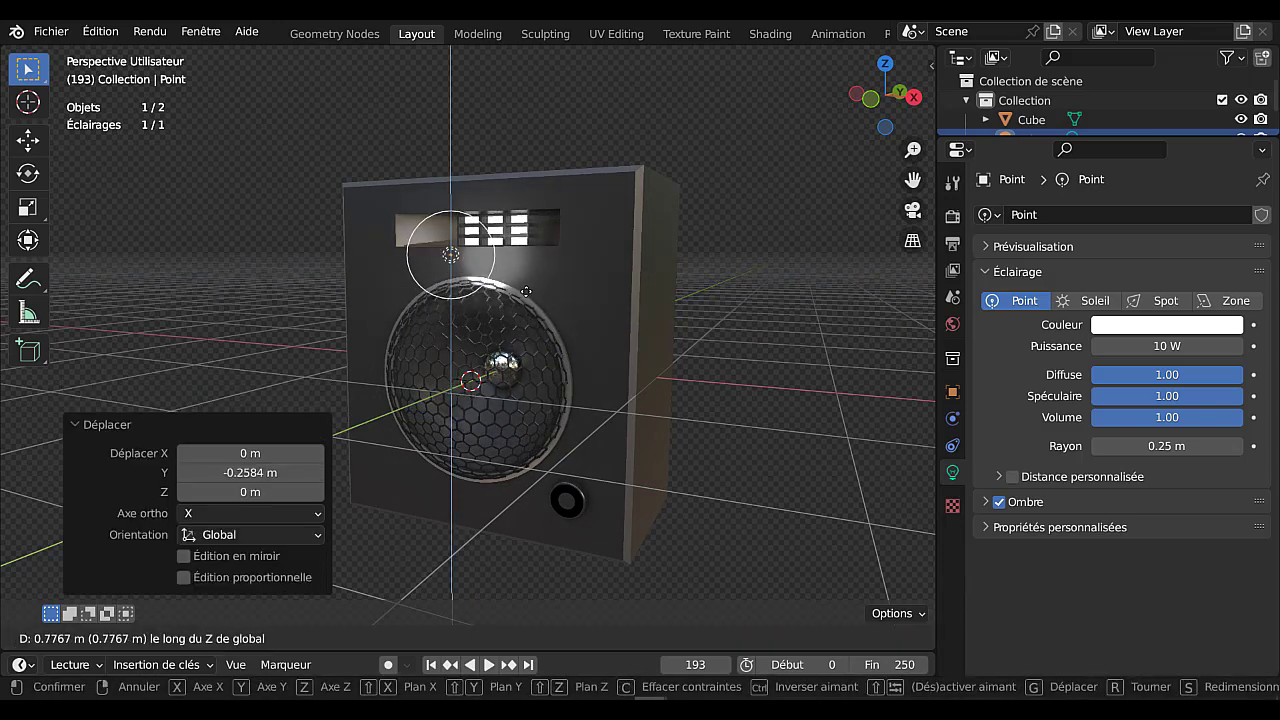
click(561, 360)
key(g)
key(y)
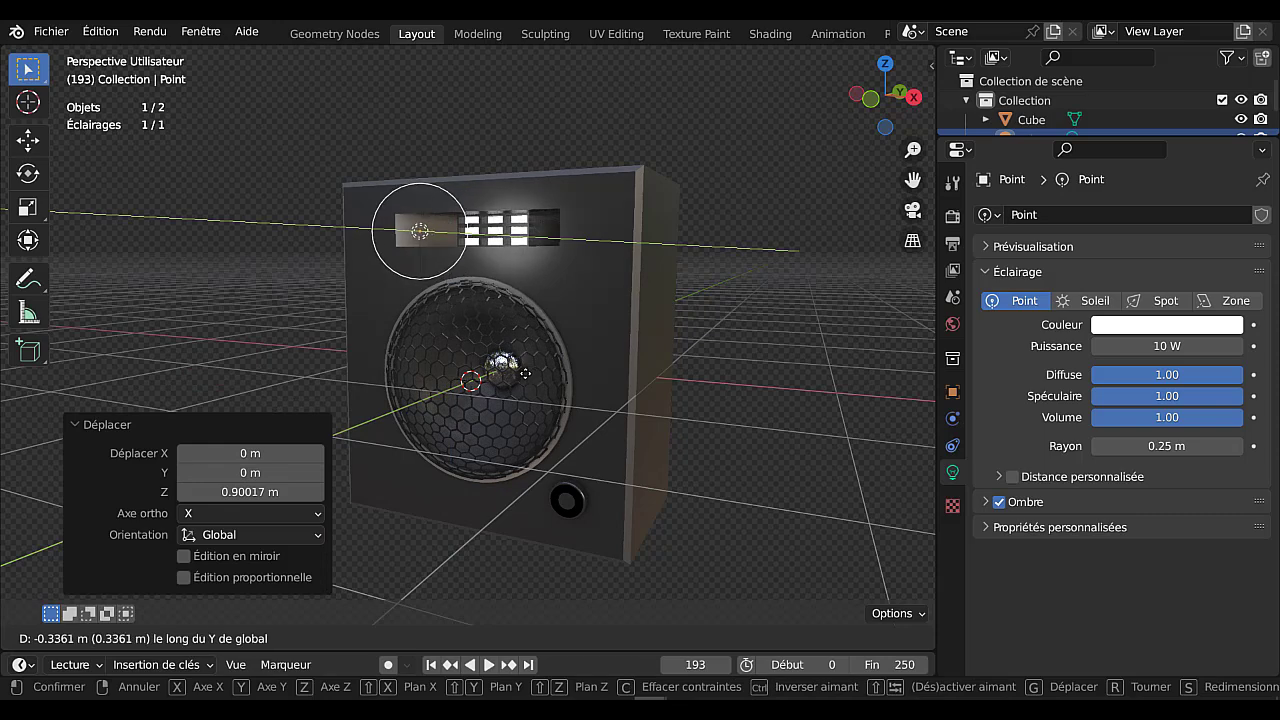
click(618, 398)
Set the point light's radius to about 1.02 m and its power to about 28.8 W.
middle_drag(618, 398, 703, 388)
mouse_move(1151, 446)
mouse_down()
mouse_move(1188, 447)
mouse_move(1166, 452)
mouse_up()
mouse_move(1170, 347)
mouse_down()
mouse_move(1200, 347)
mouse_move(1189, 347)
mouse_up()
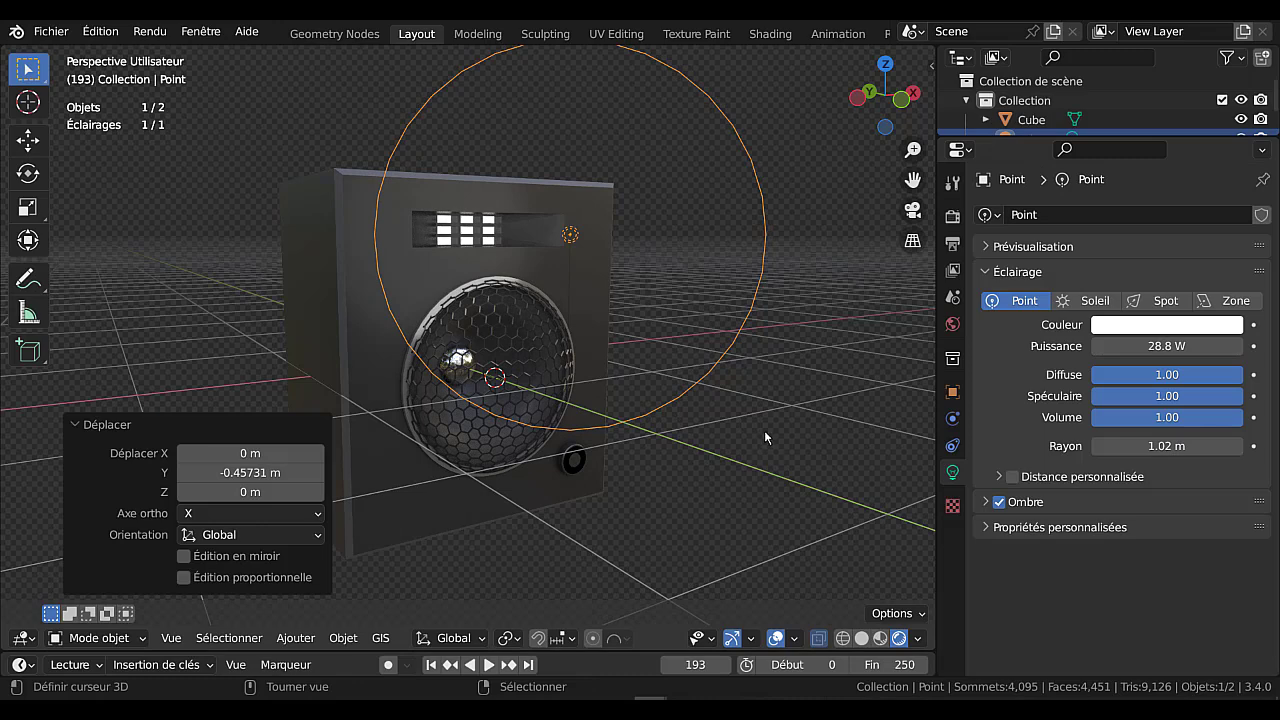
Lower the point light about 0.366 m along the Z axis in front of the speaker.
key(g)
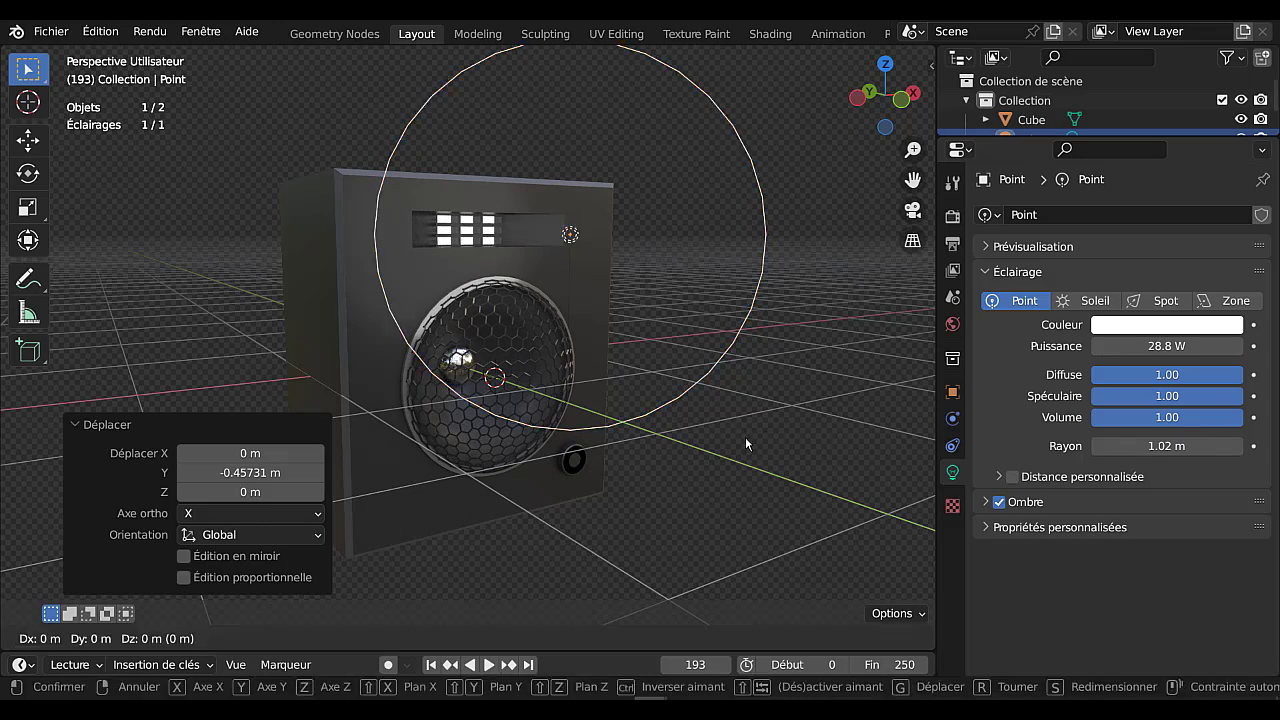
key(z)
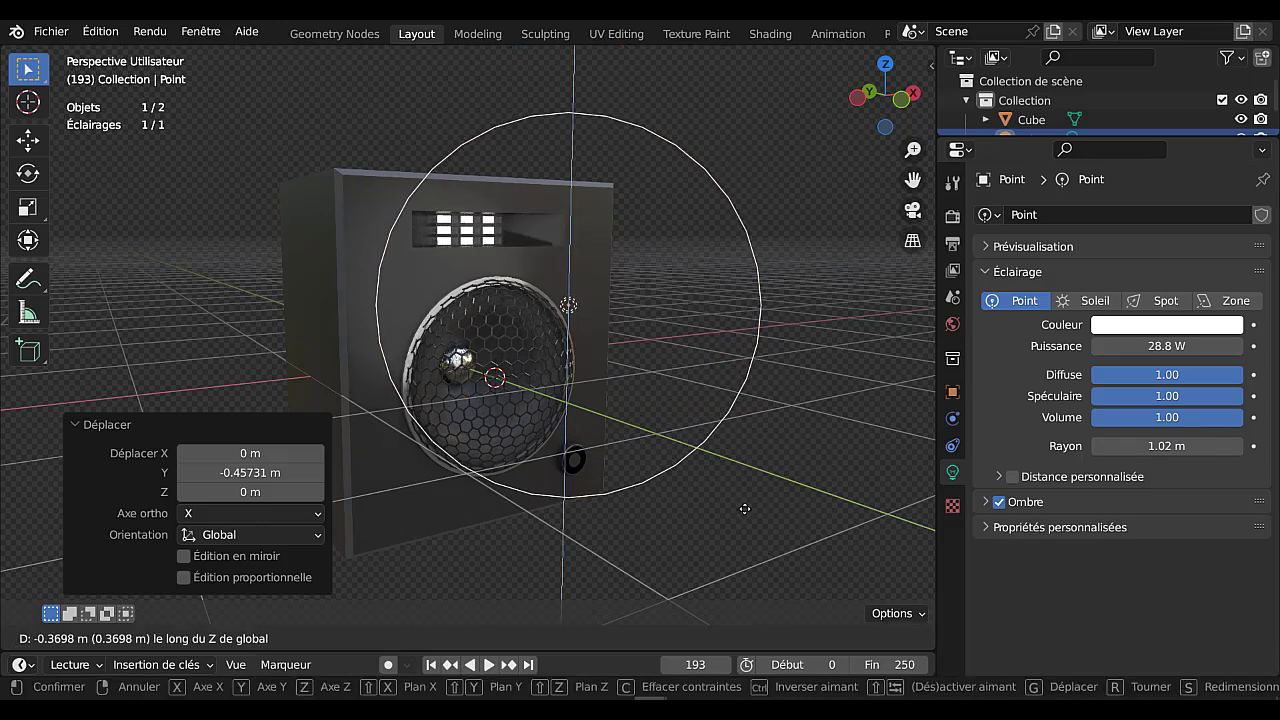
click(744, 506)
alt+middle_drag(744, 506, 600, 440)
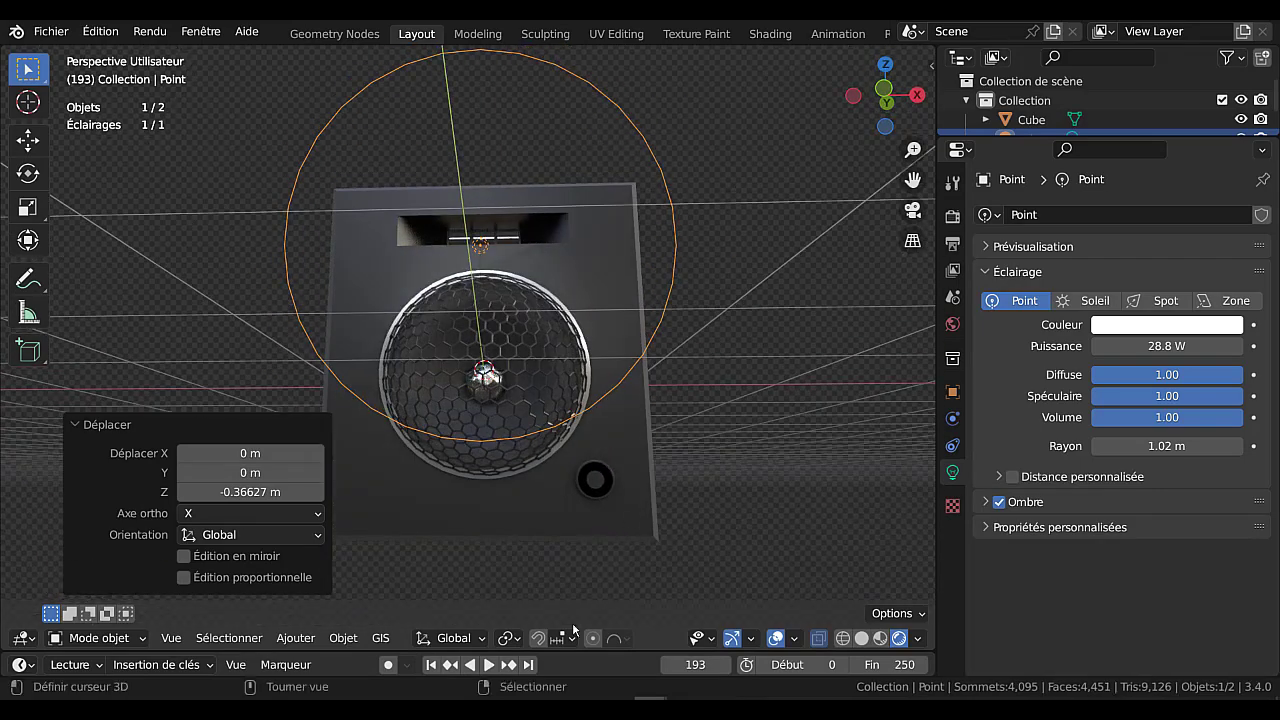
Play the animation briefly and examine the lit speaker with its blinking button from the side.
click(488, 664)
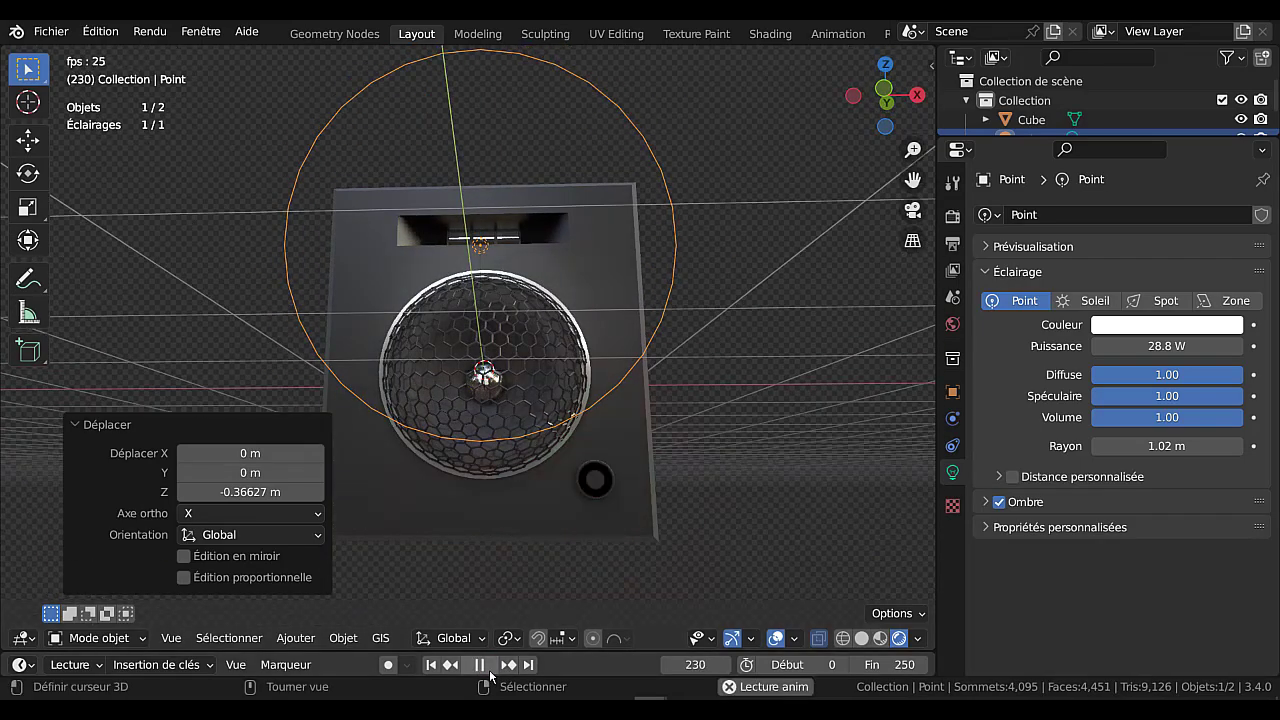
click(480, 664)
middle_drag(693, 401, 808, 440)
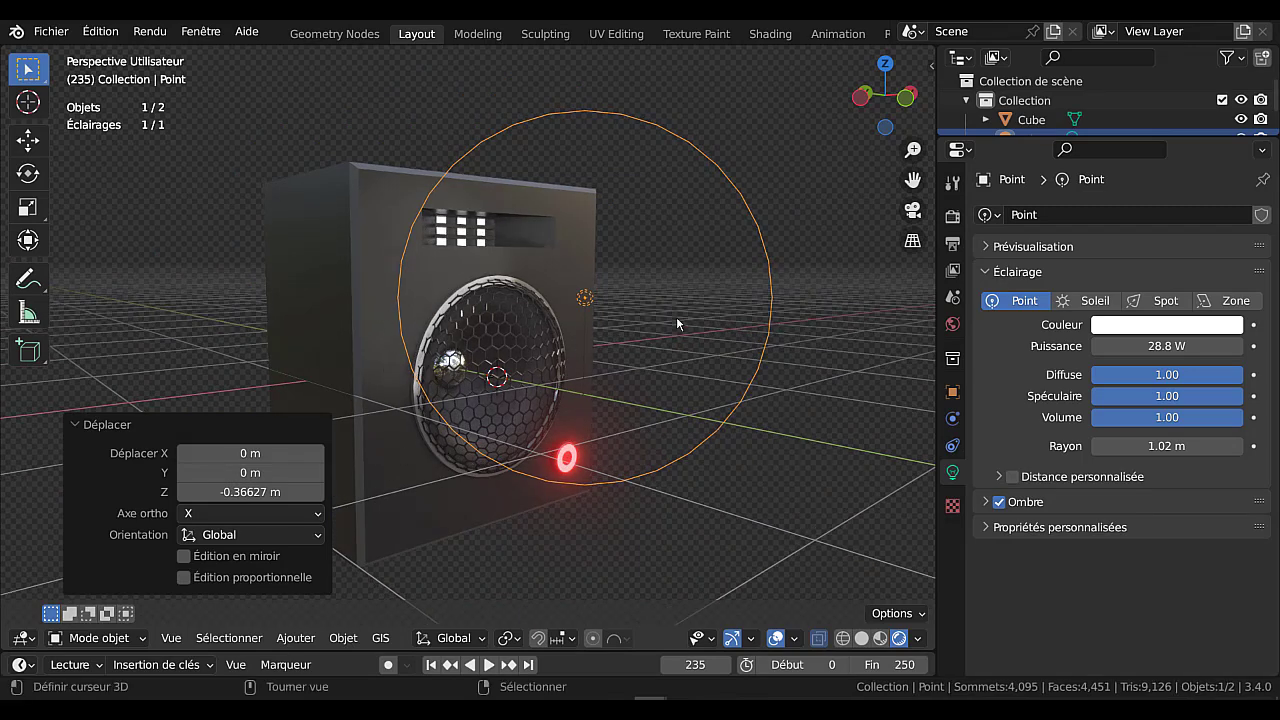
Add a Child Of (Enfant de) constraint to the point light with Cube as its target.
click(953, 447)
click(1168, 216)
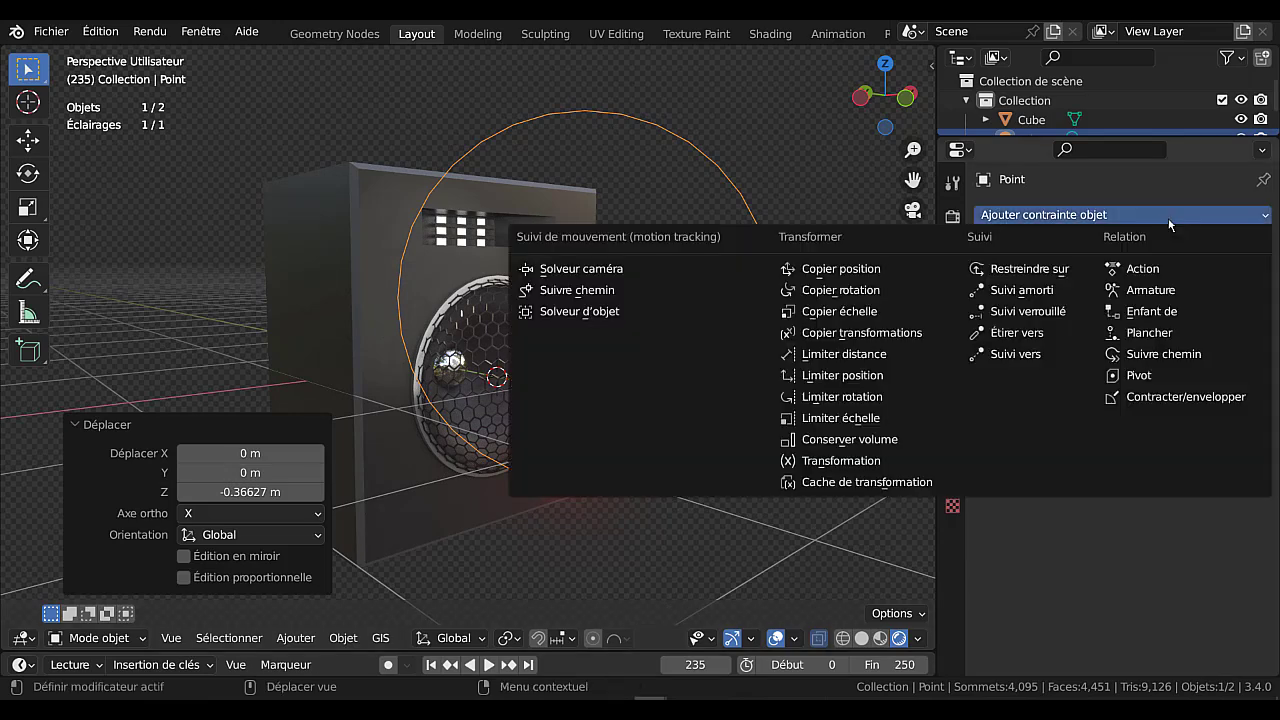
click(1151, 311)
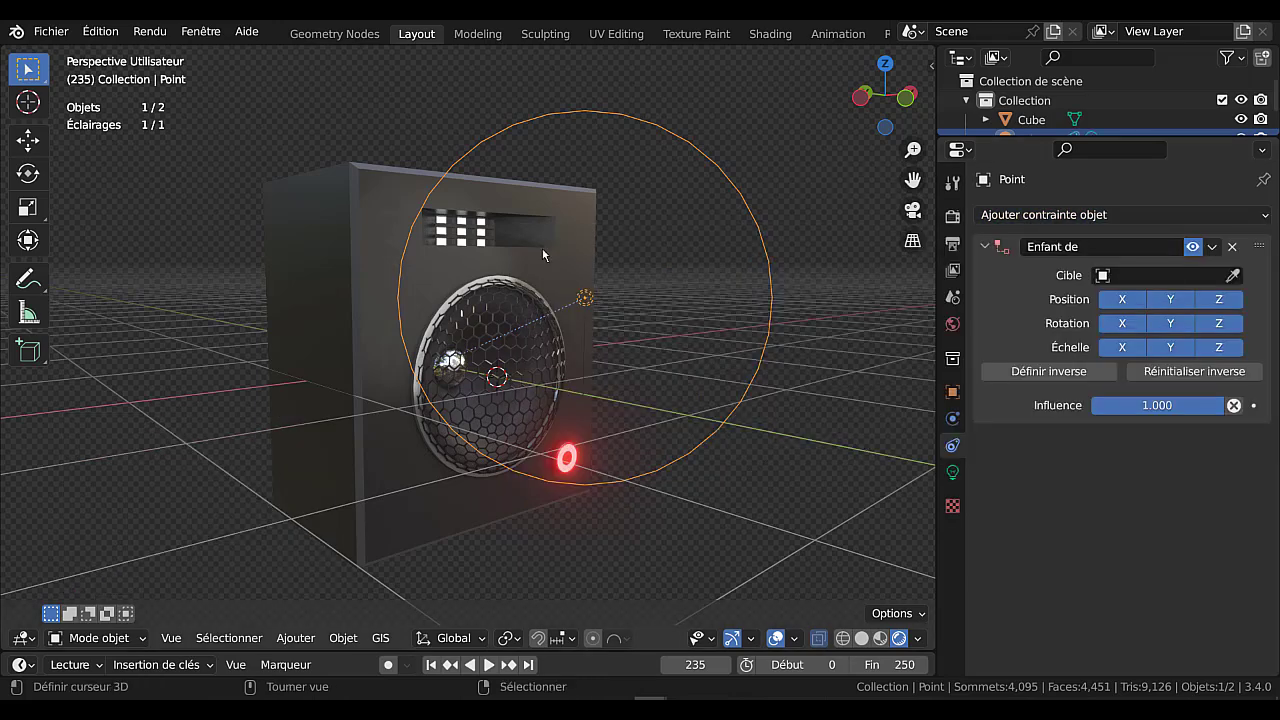
click(1163, 277)
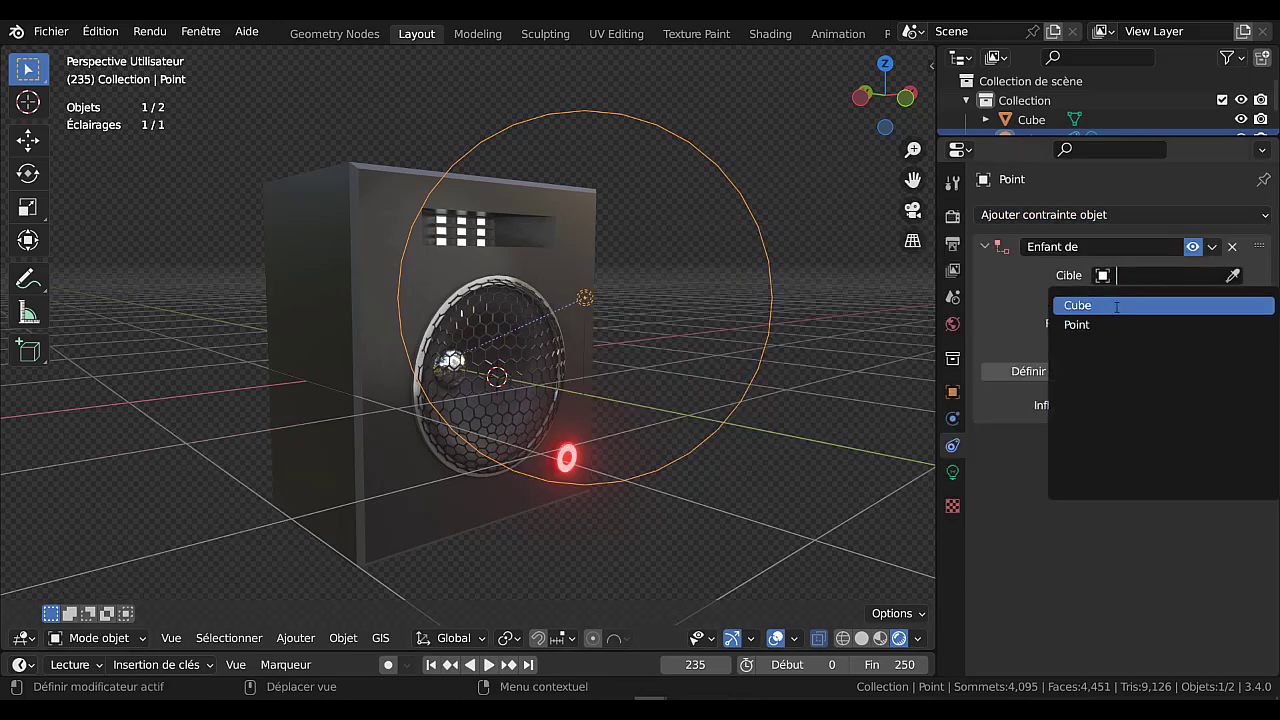
click(1117, 306)
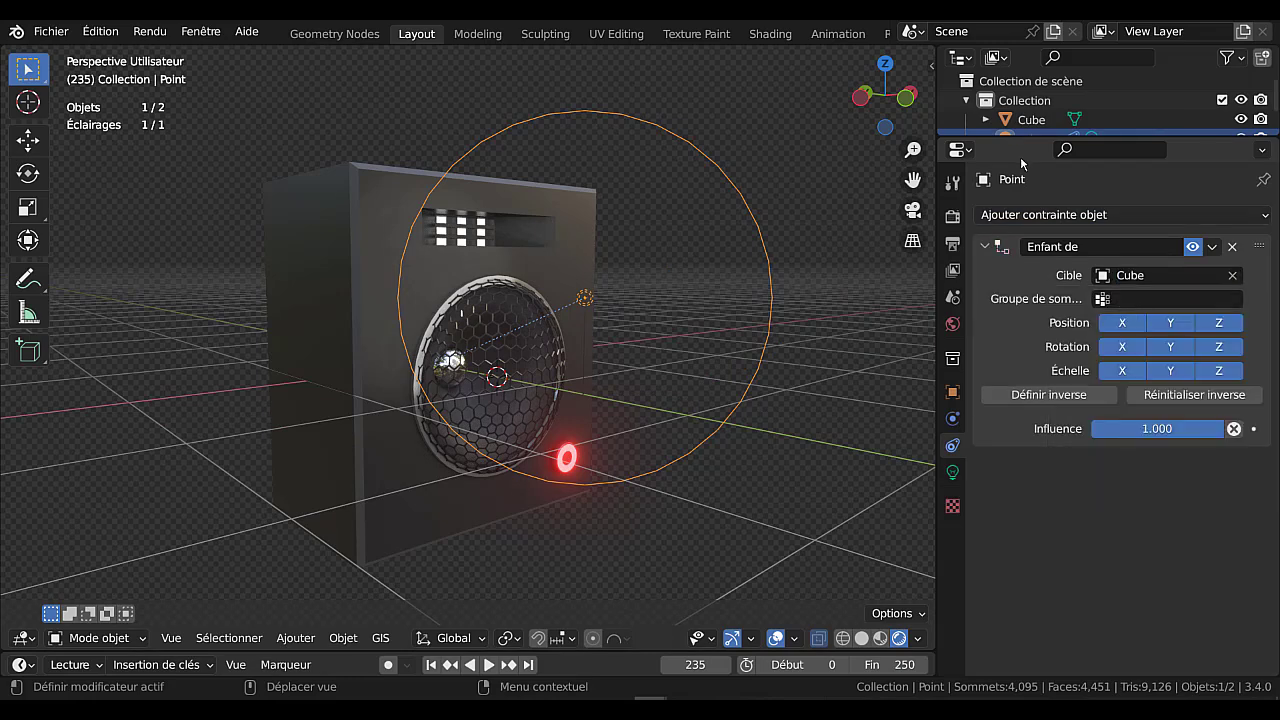
drag(1028, 137, 1028, 207)
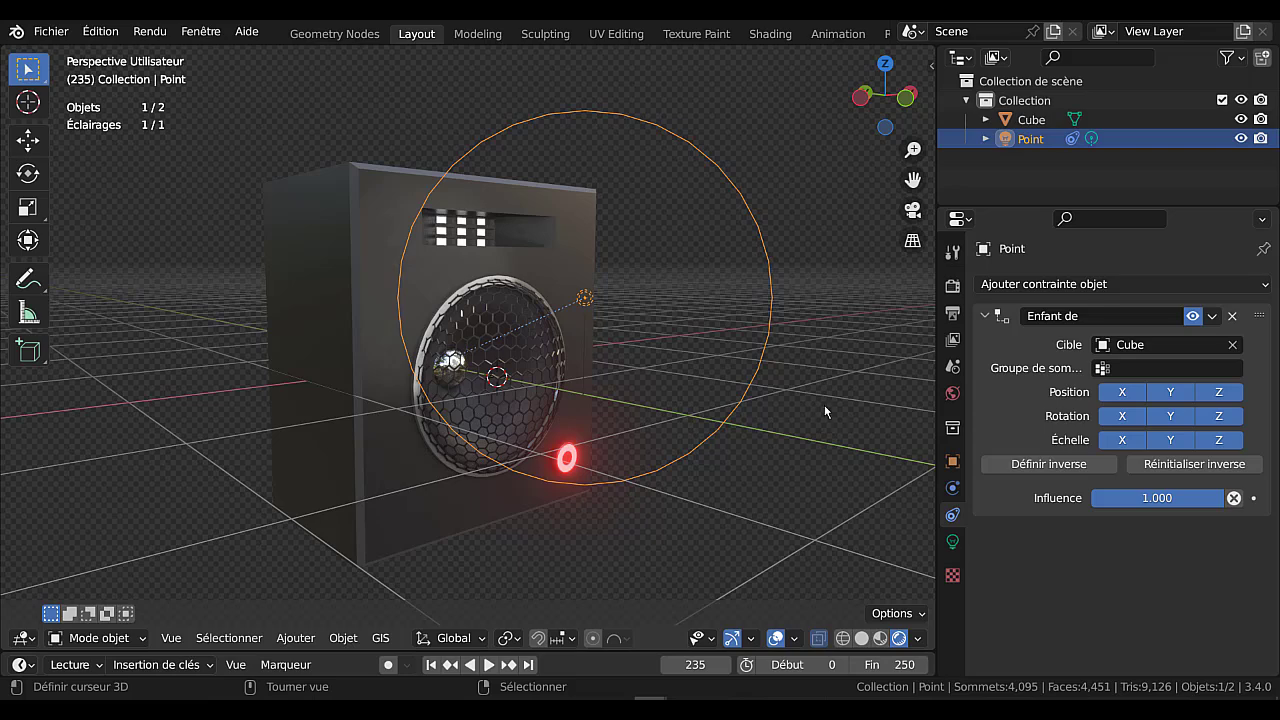
Try moving the speaker to check that the point light follows it.
click(424, 277)
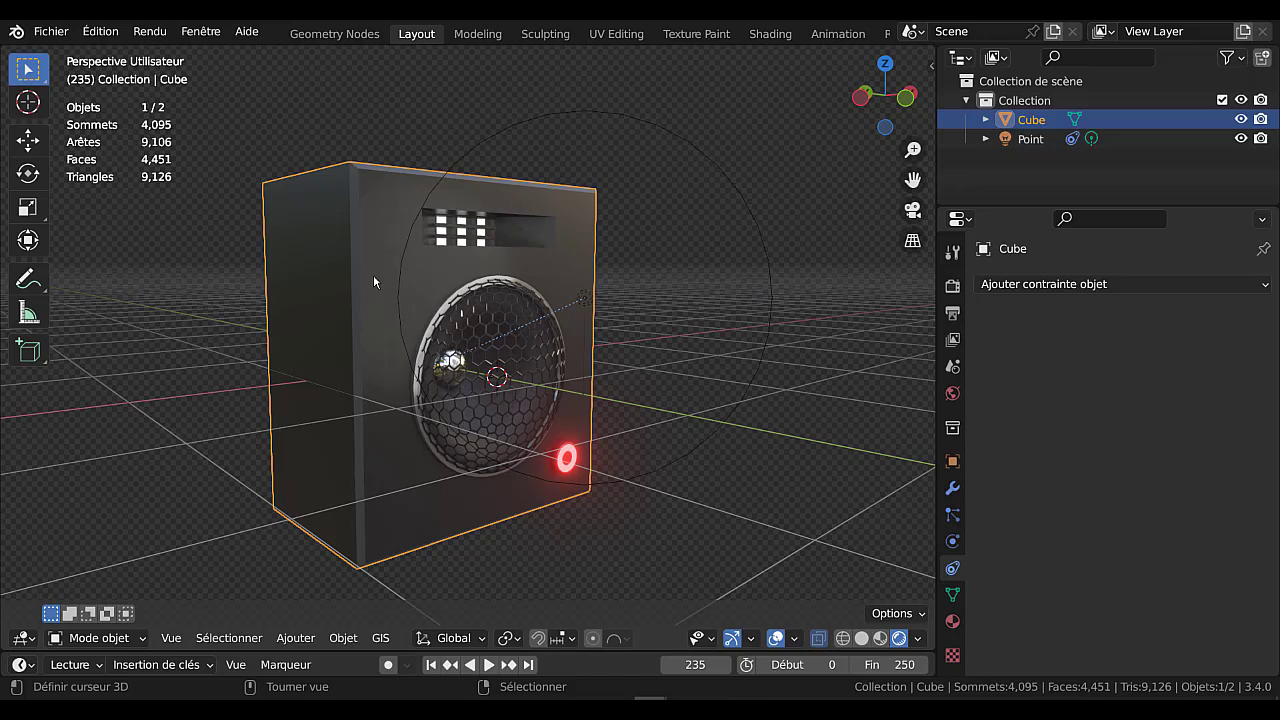
key(g)
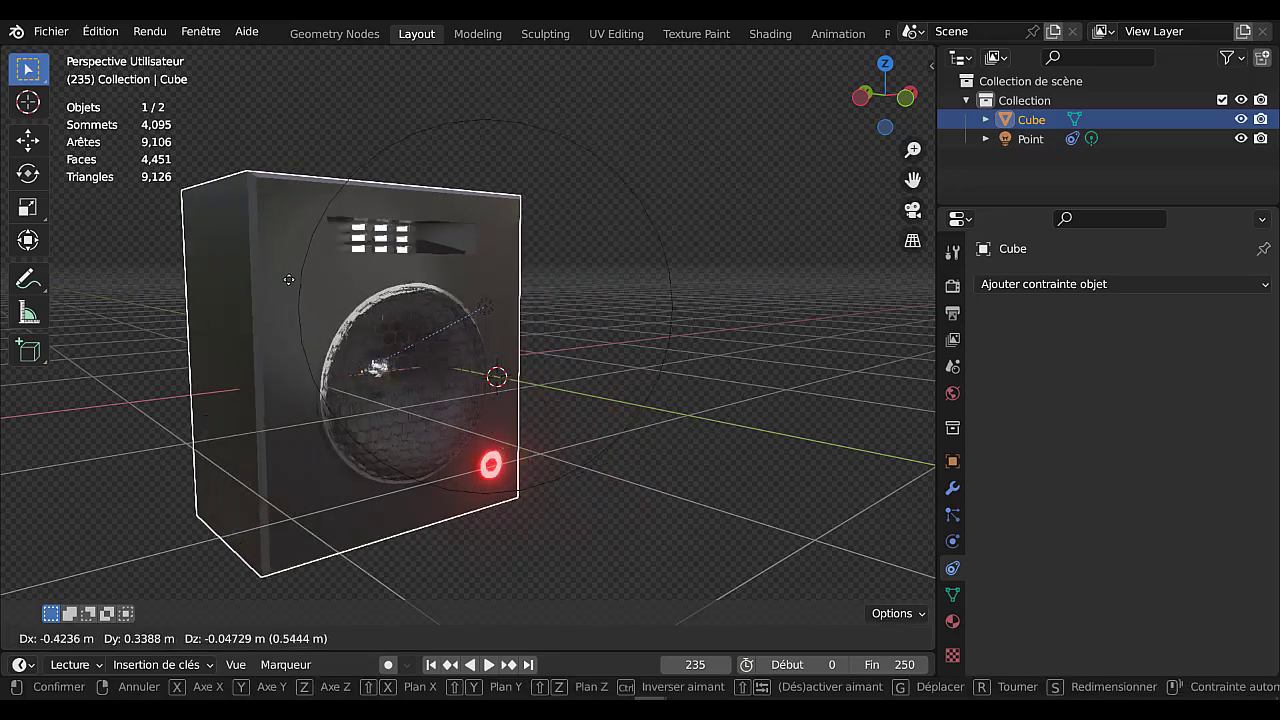
click(374, 270)
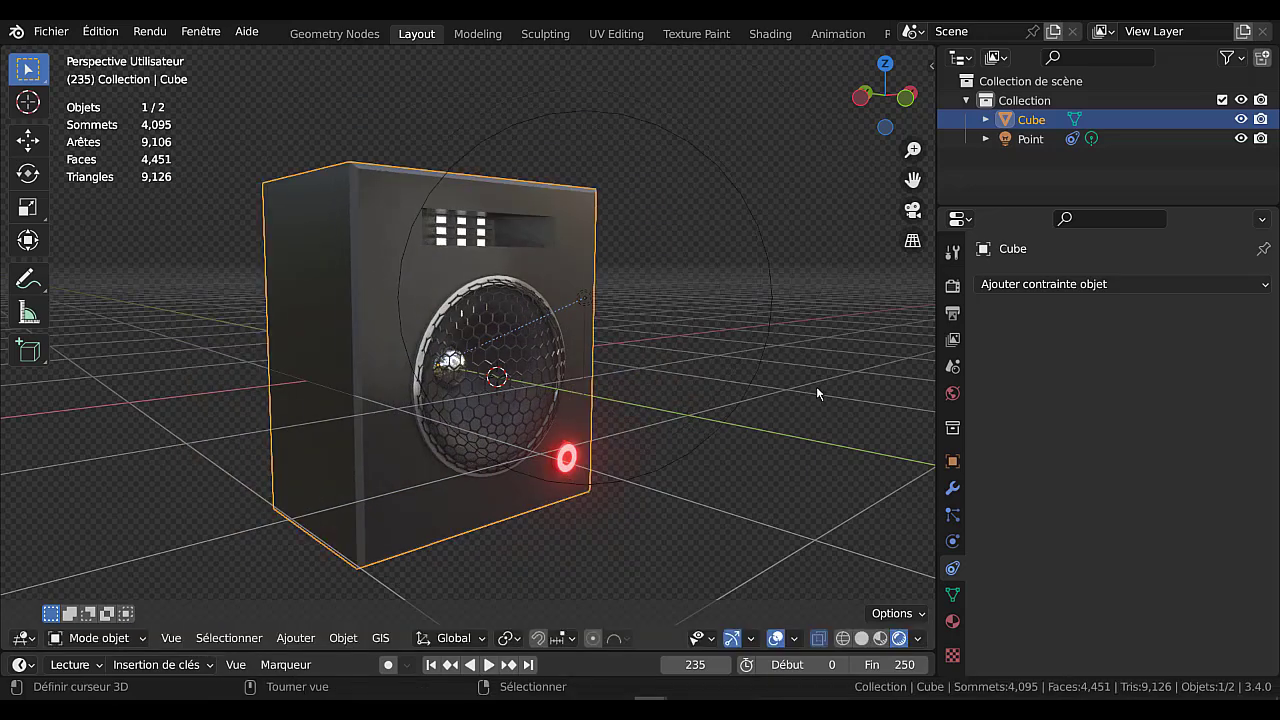
Add a Locked Track (Suivi verrouillé) constraint to the point light, targeting Cube.
click(584, 300)
middle_drag(788, 434, 807, 401)
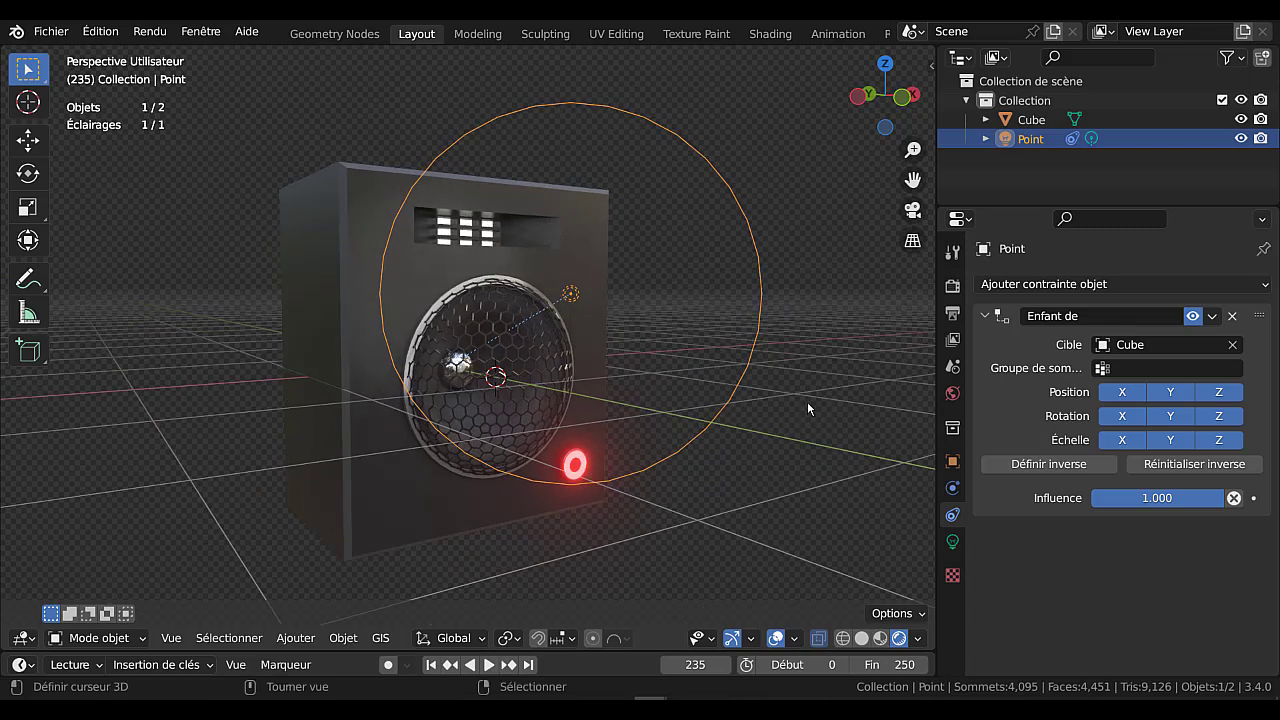
click(1133, 288)
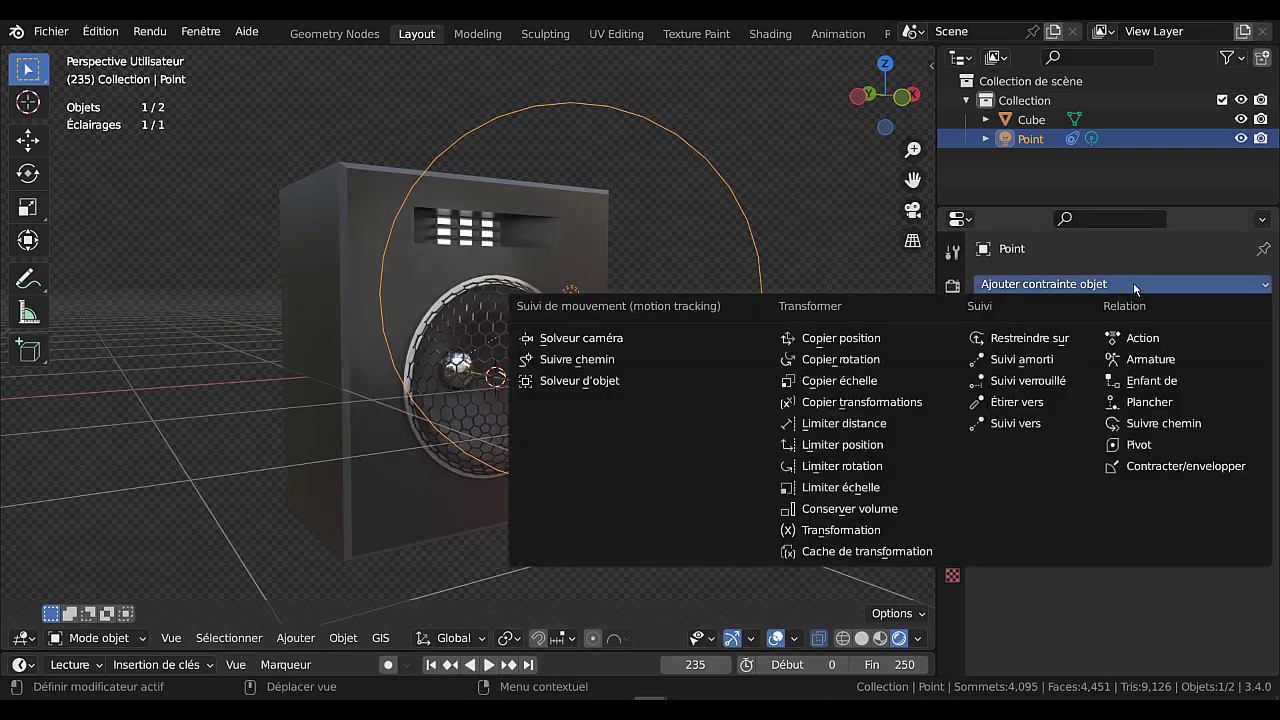
click(1029, 381)
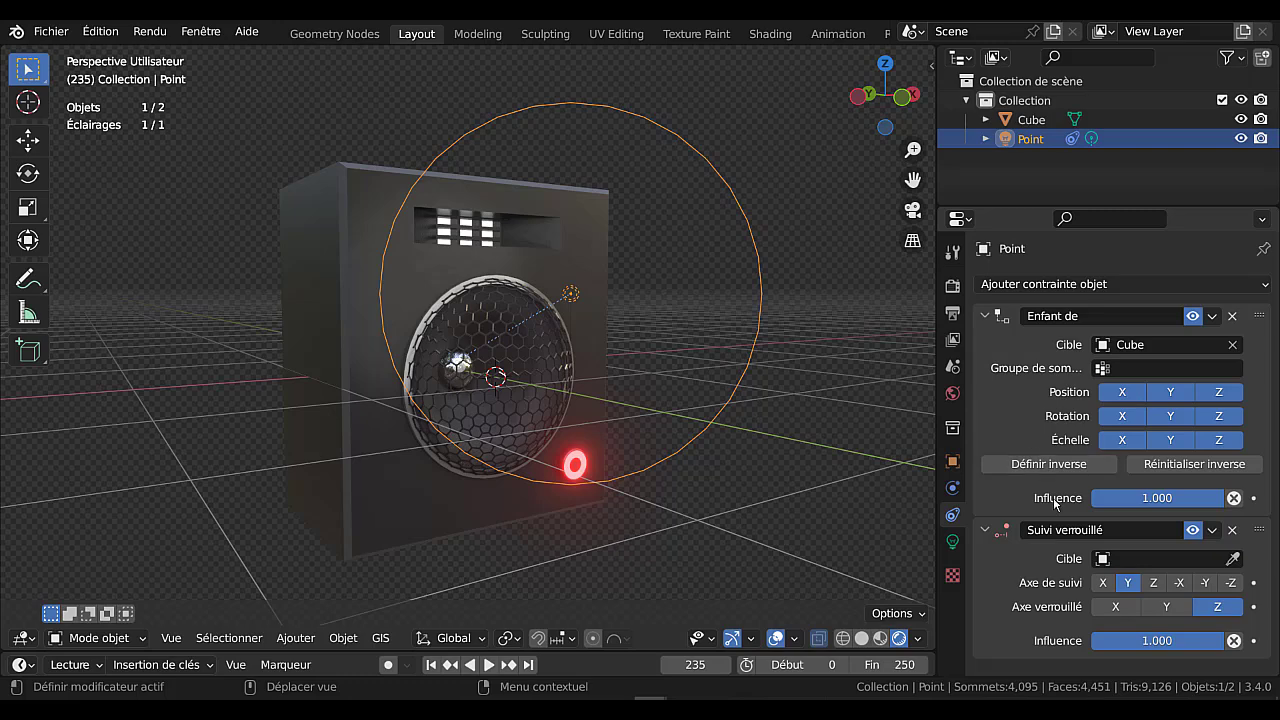
click(1150, 558)
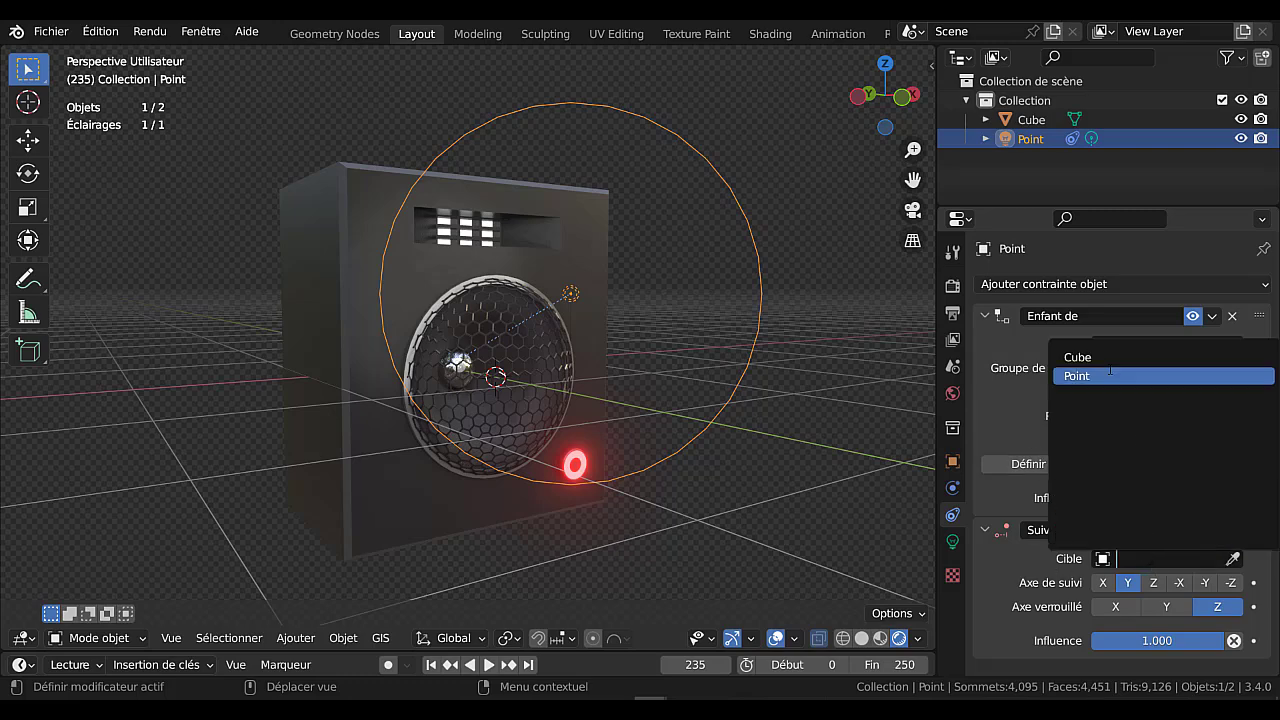
click(1075, 357)
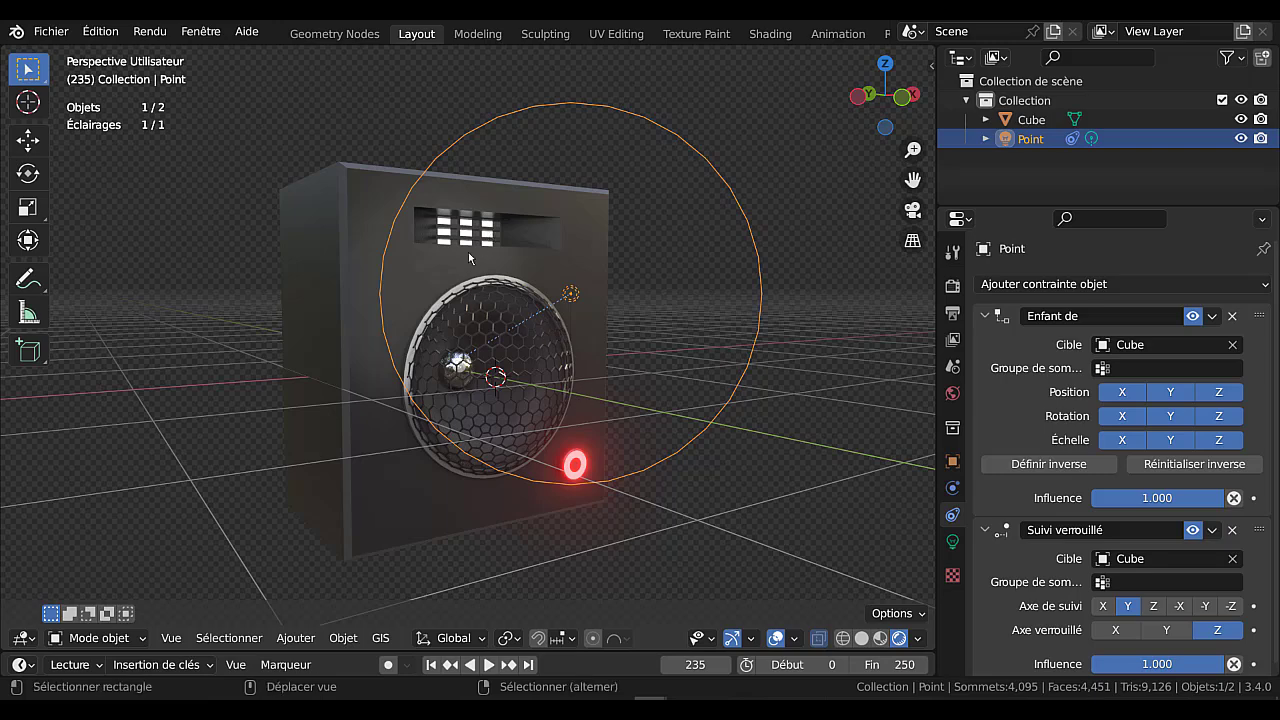
Copy the speaker together with its point light and open the disco room Blender file from the desktop.
shift+click(468, 285)
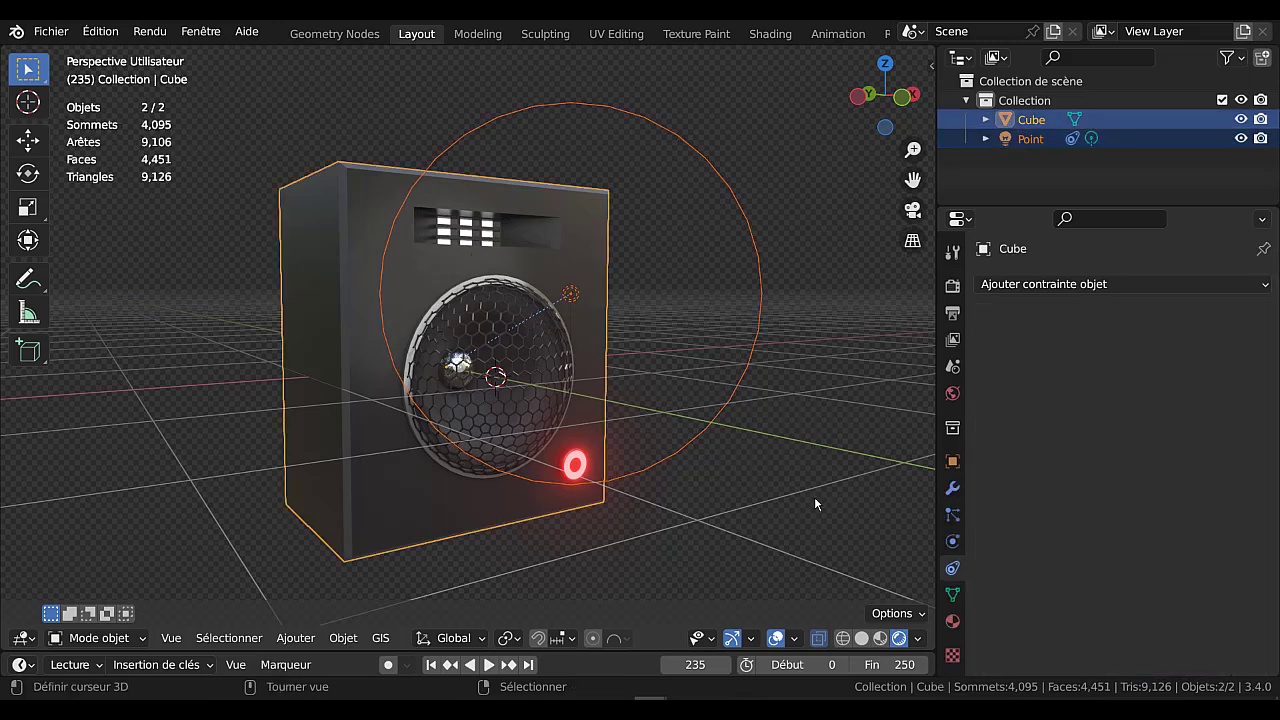
key(ctrl+c)
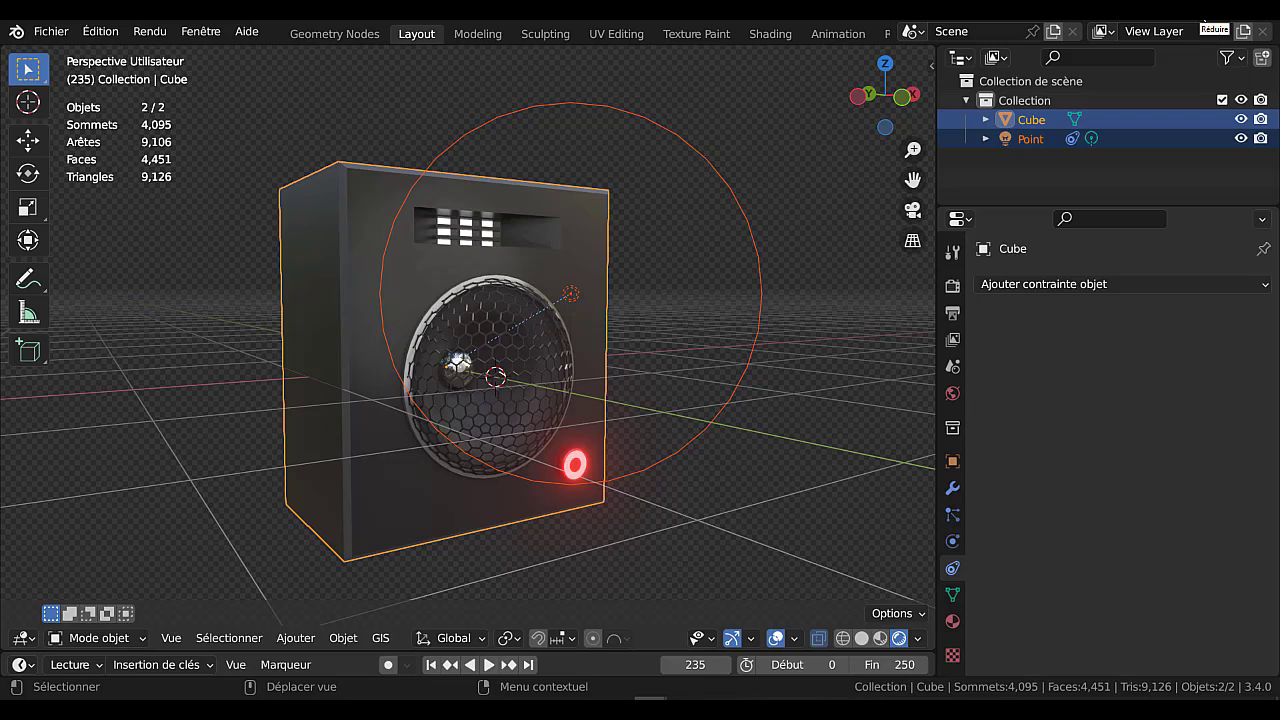
key(super+d)
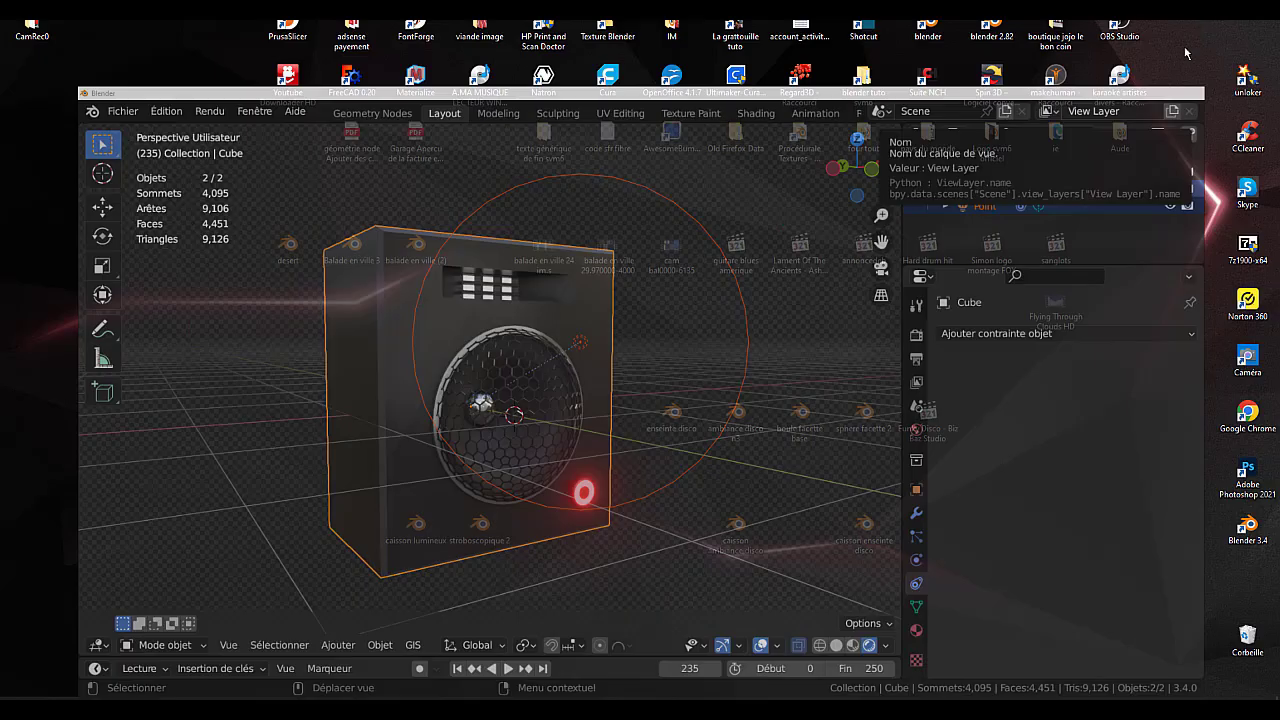
double_click(481, 527)
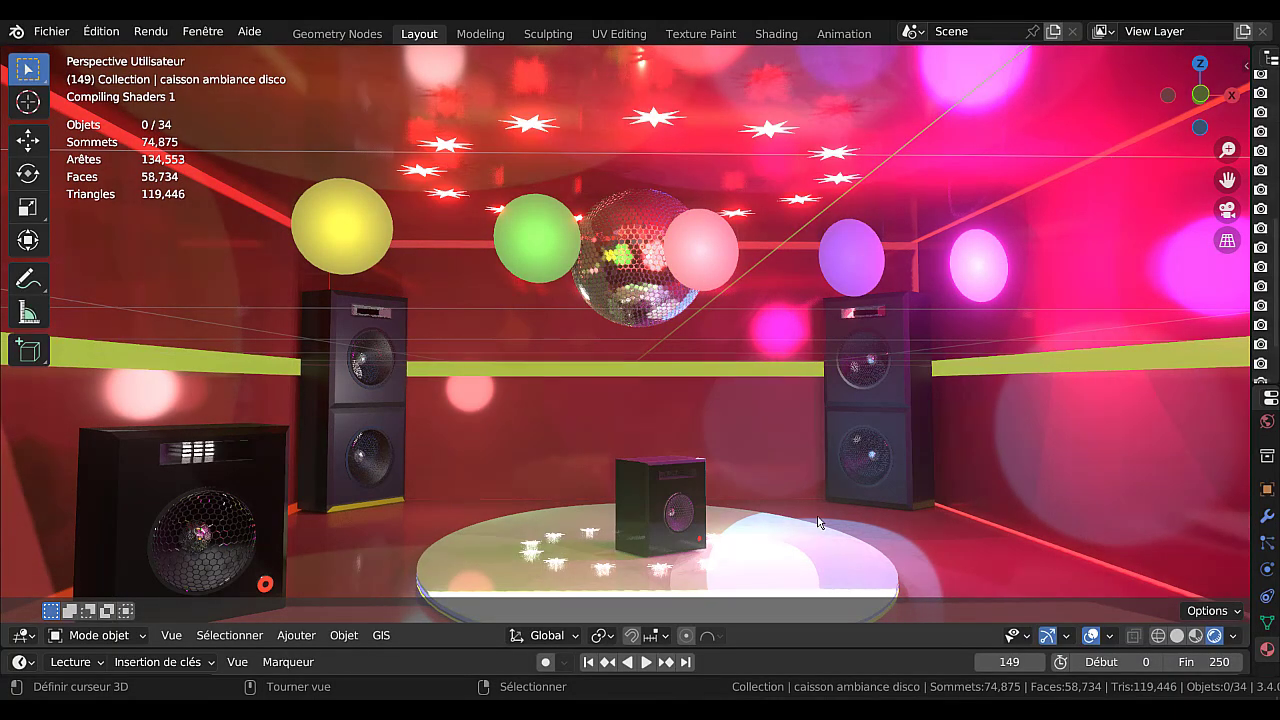
Show the light outlines and 3D cursor in the viewport overlays and place the 3D cursor left of the small speaker on the stage.
middle_drag(822, 537, 765, 478)
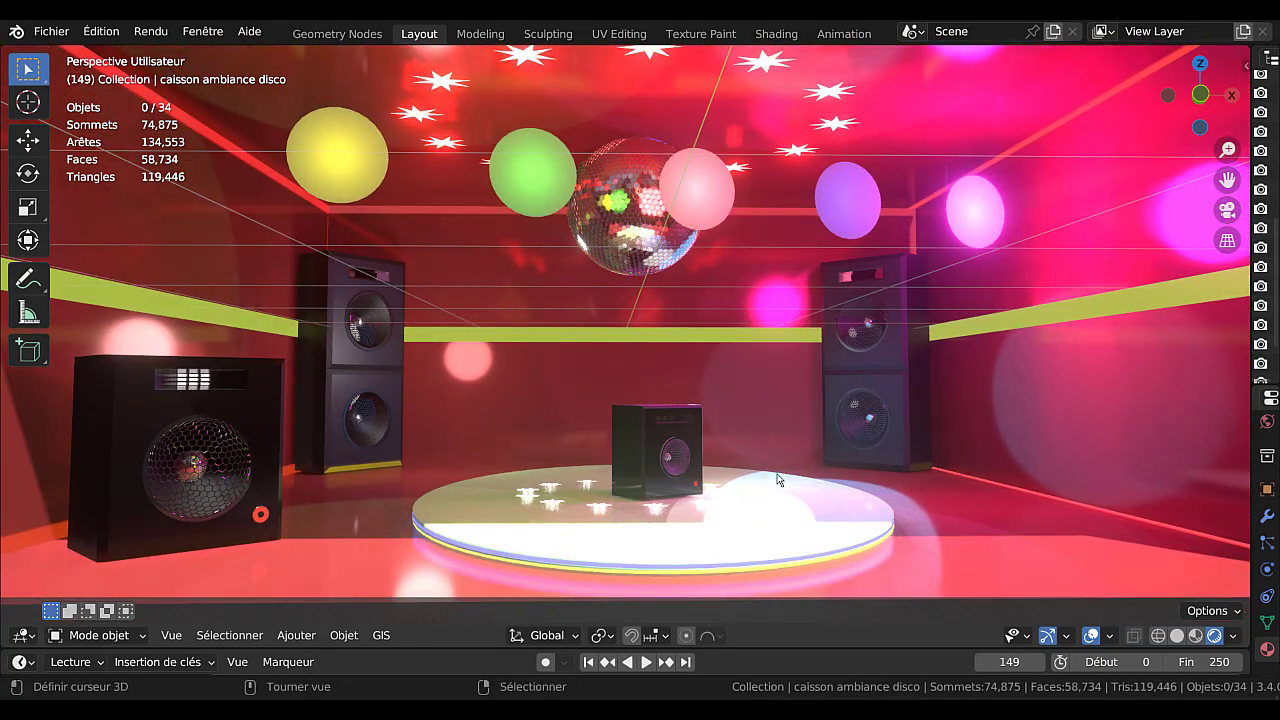
click(1110, 636)
click(992, 406)
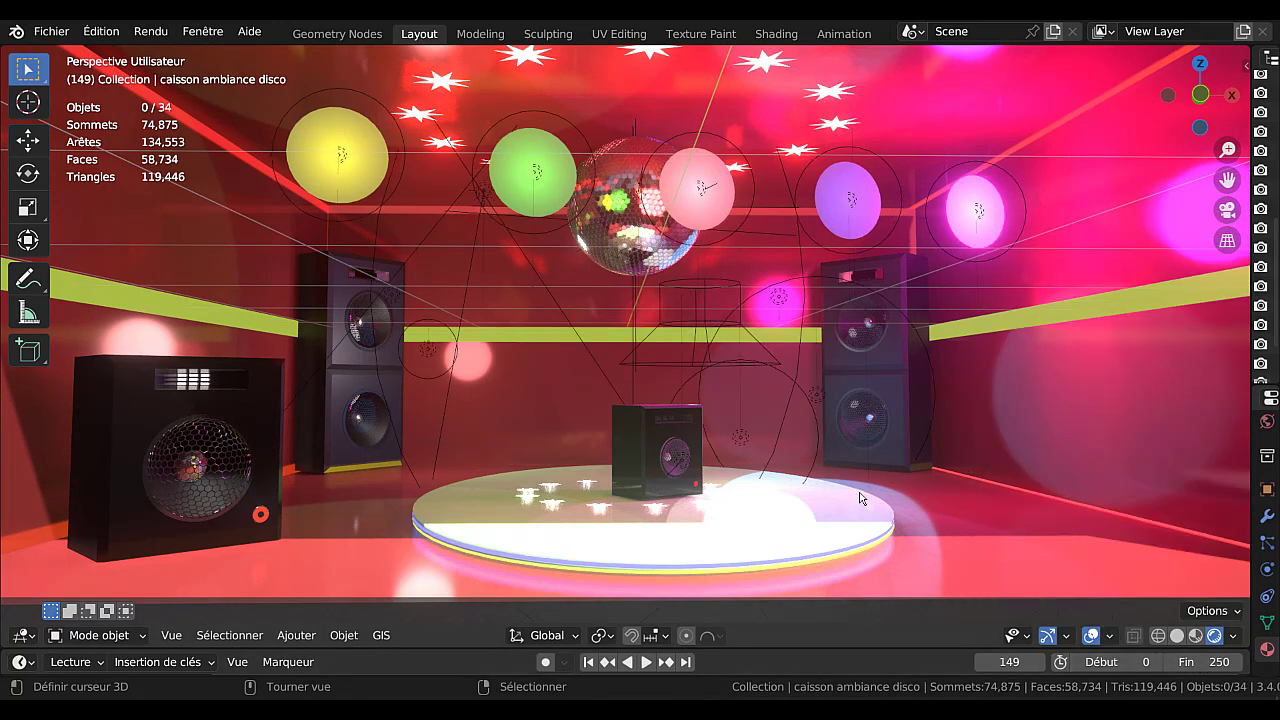
click(1109, 637)
click(1120, 329)
click(526, 407)
Paste the copied speaker and point light into the disco room and scale them to about 0.26.
key(ctrl+v)
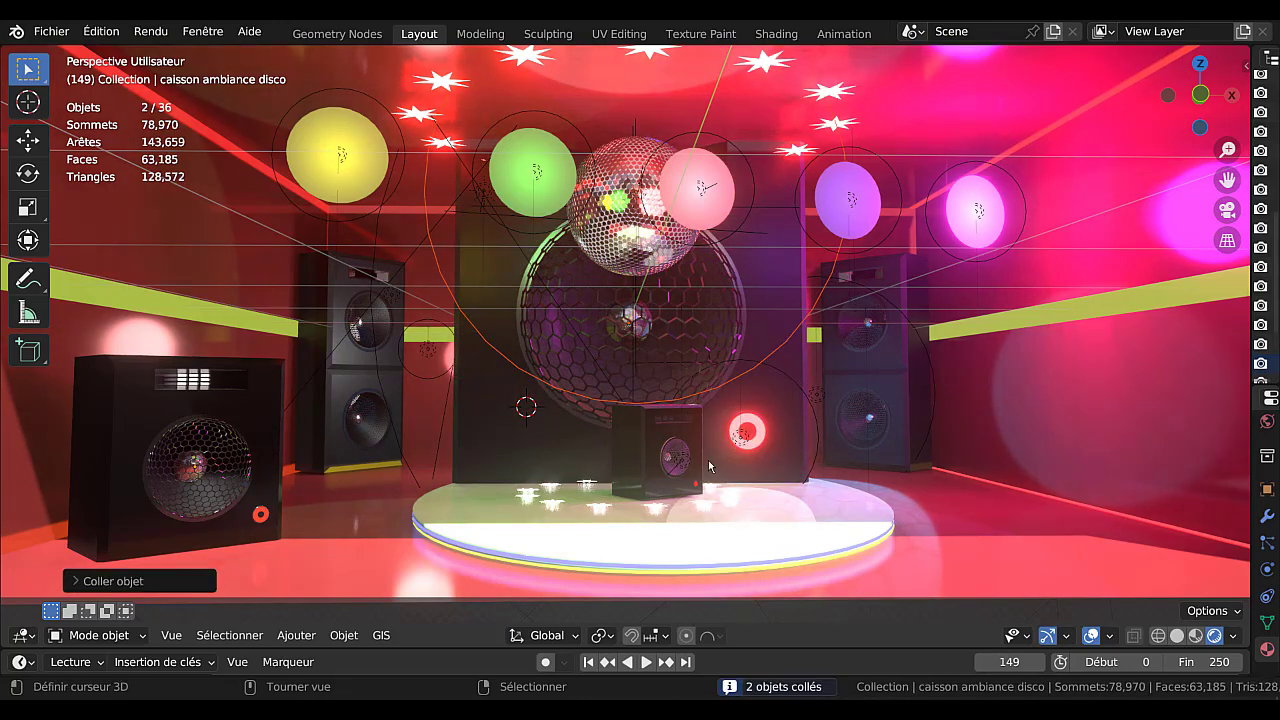
key(s)
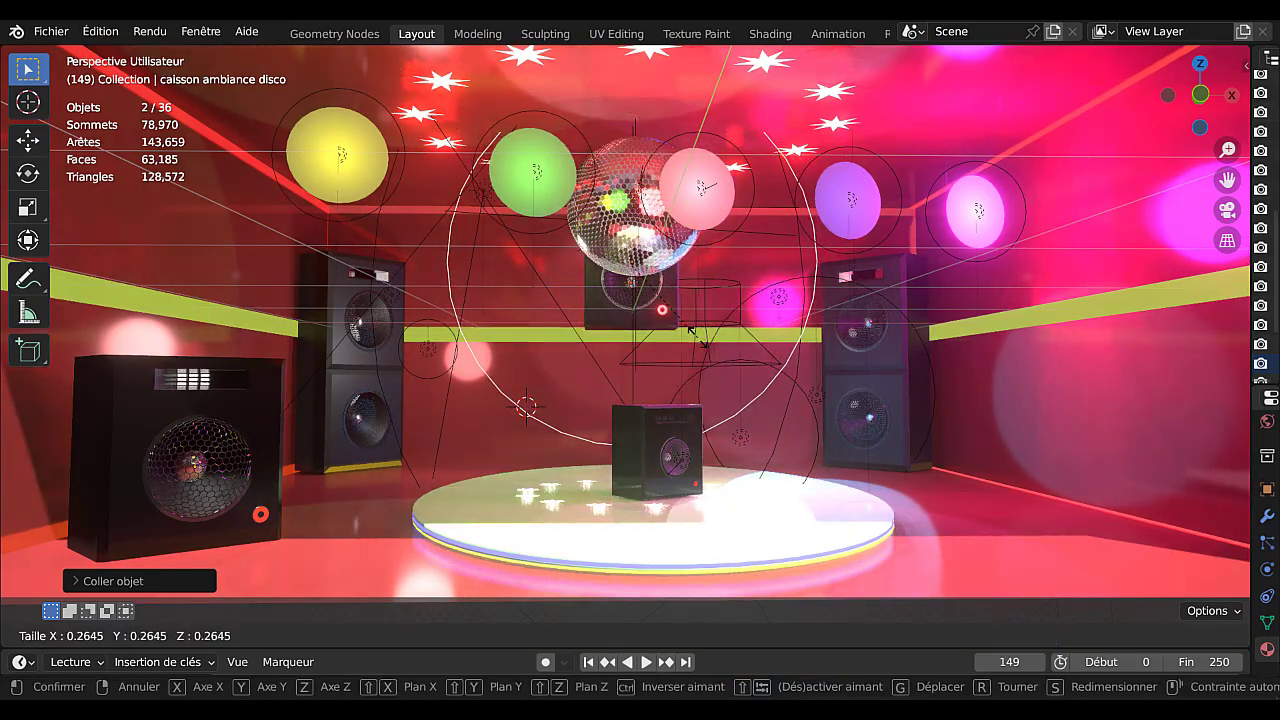
click(698, 343)
Move the pasted speaker and light about -0.61 m along X and -0.71 m along Z, beside the left speaker stack.
key(g)
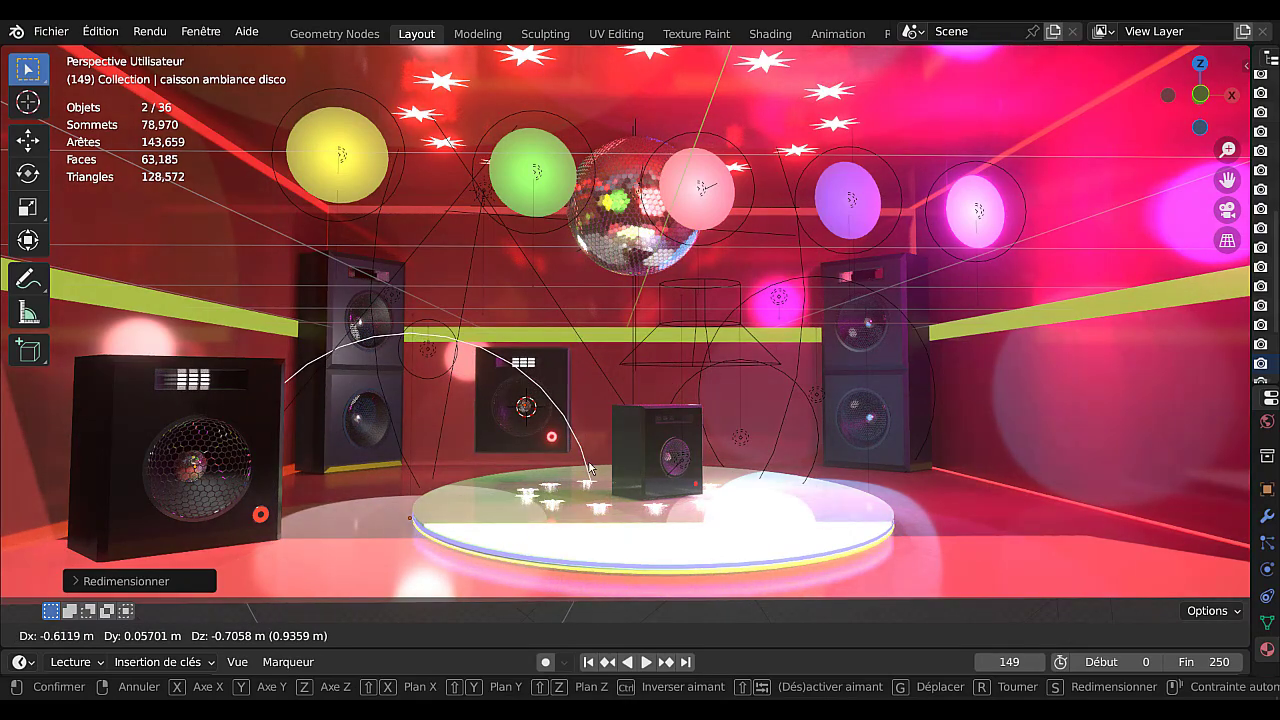
click(588, 468)
middle_drag(588, 468, 756, 404)
scroll(920, 482, up, 1)
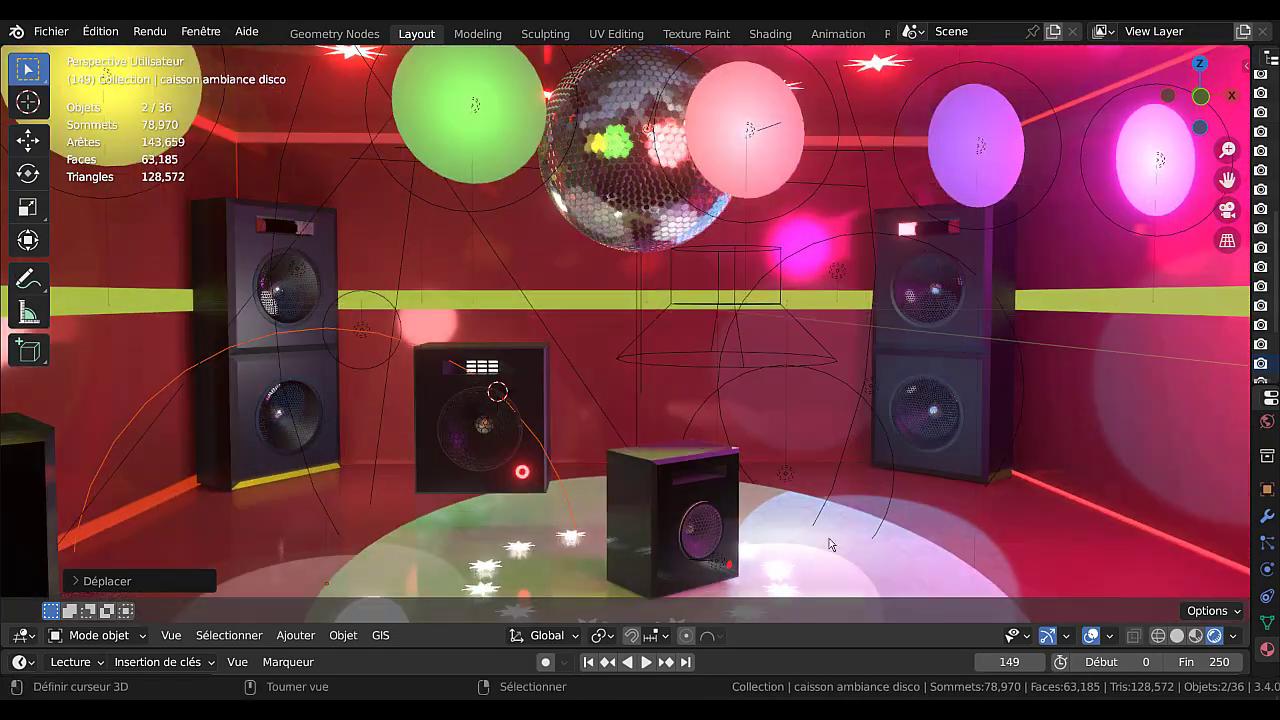
Move the pasted speaker and light about 2.04 m along X, in front of the right speaker stack.
key(g)
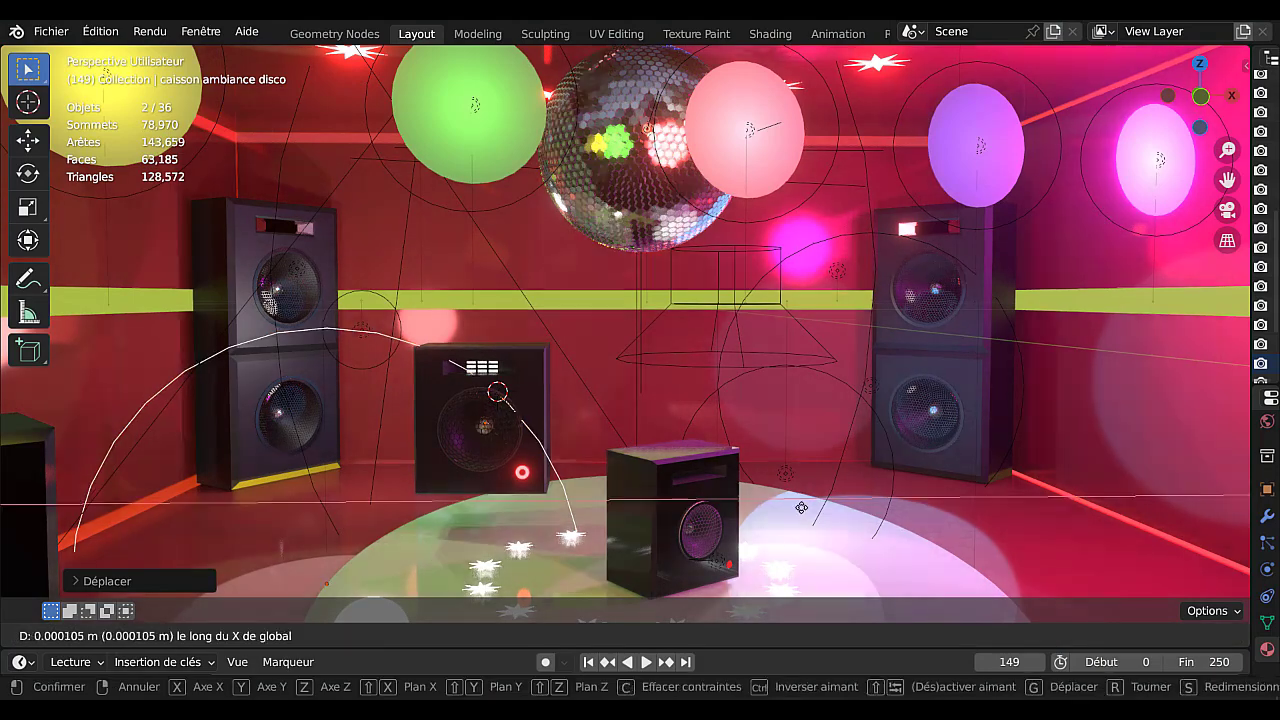
key(x)
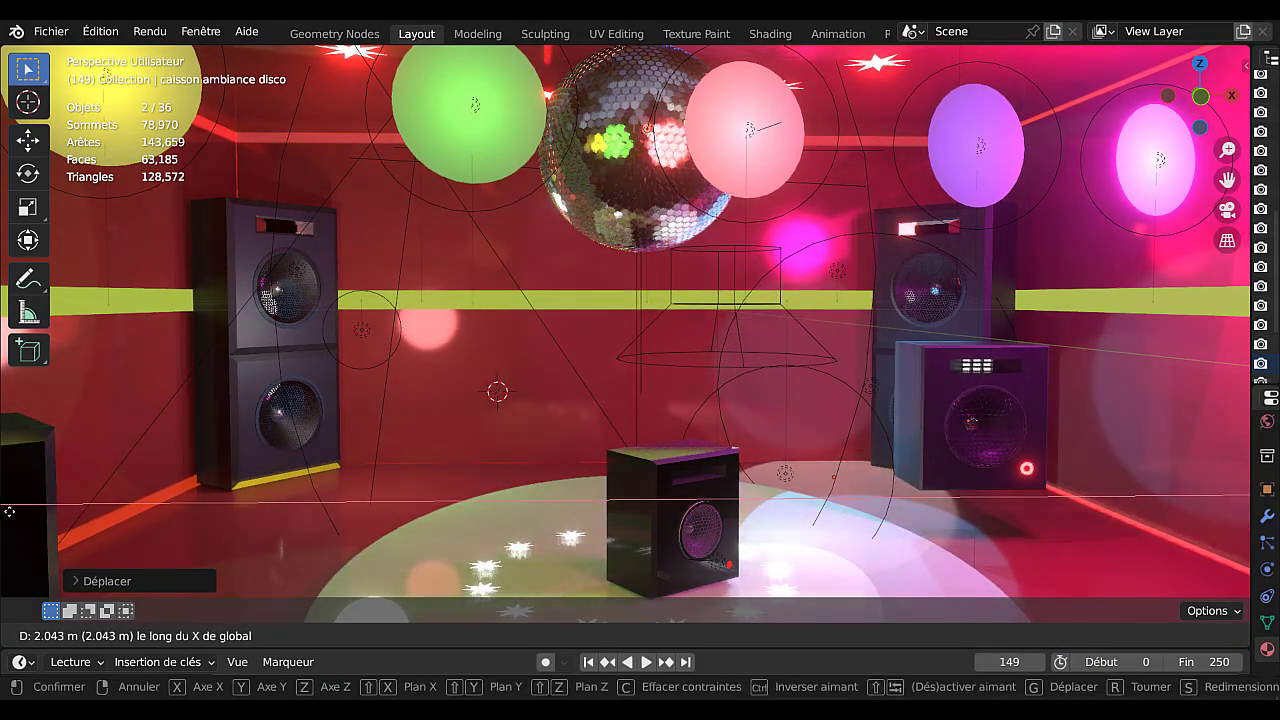
click(9, 511)
In the front view, lower the pasted speaker and light about 0.23 m along Z onto the room floor.
scroll(724, 442, down, 4)
middle_drag(714, 438, 695, 436)
key(KP_1)
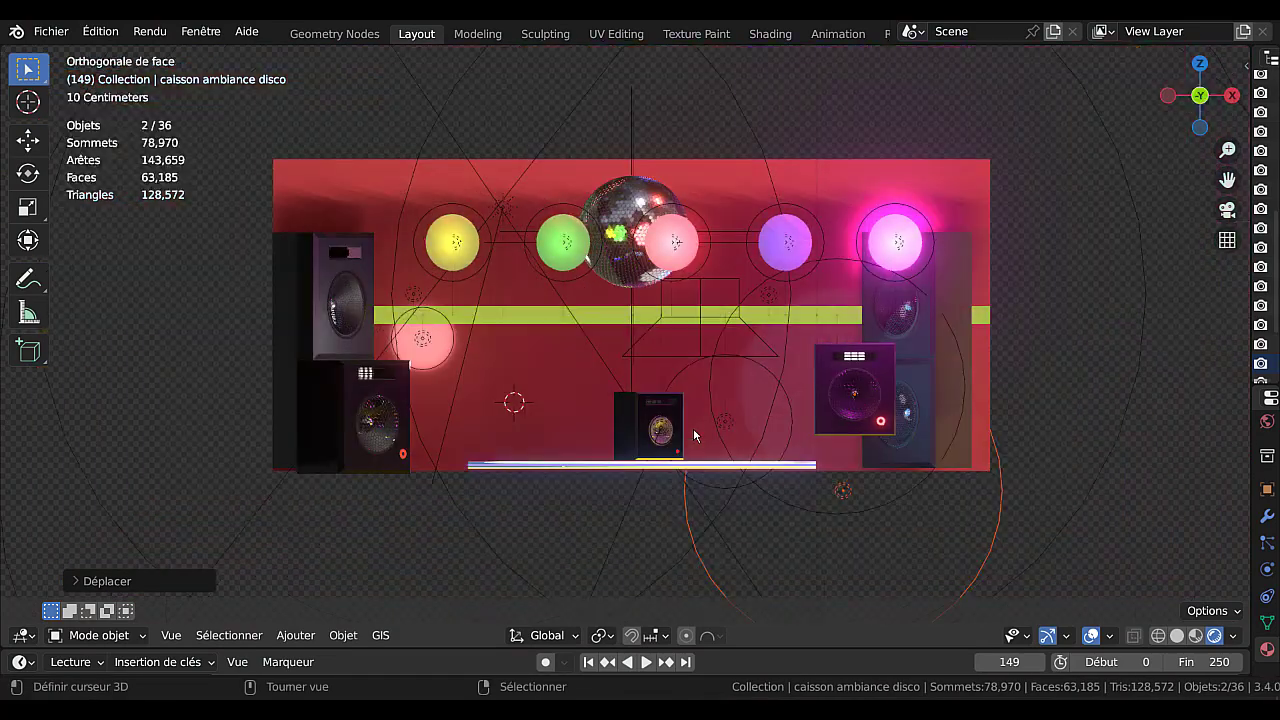
key(g)
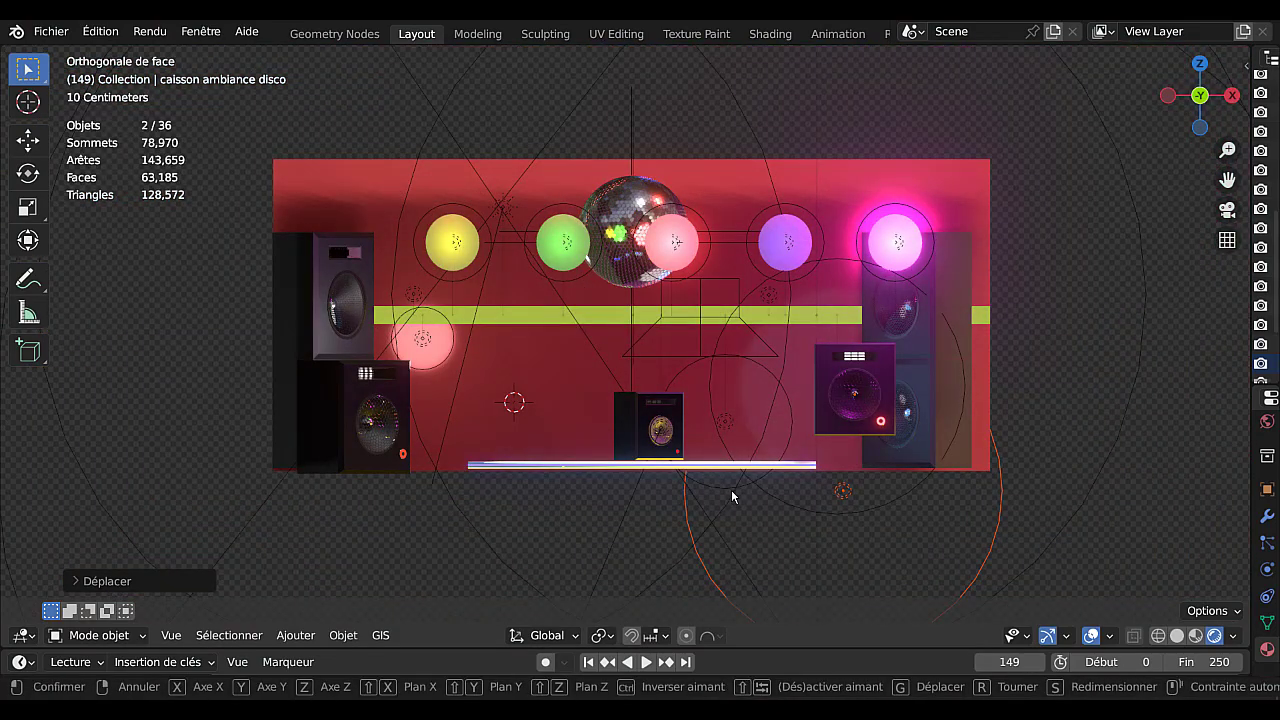
key(z)
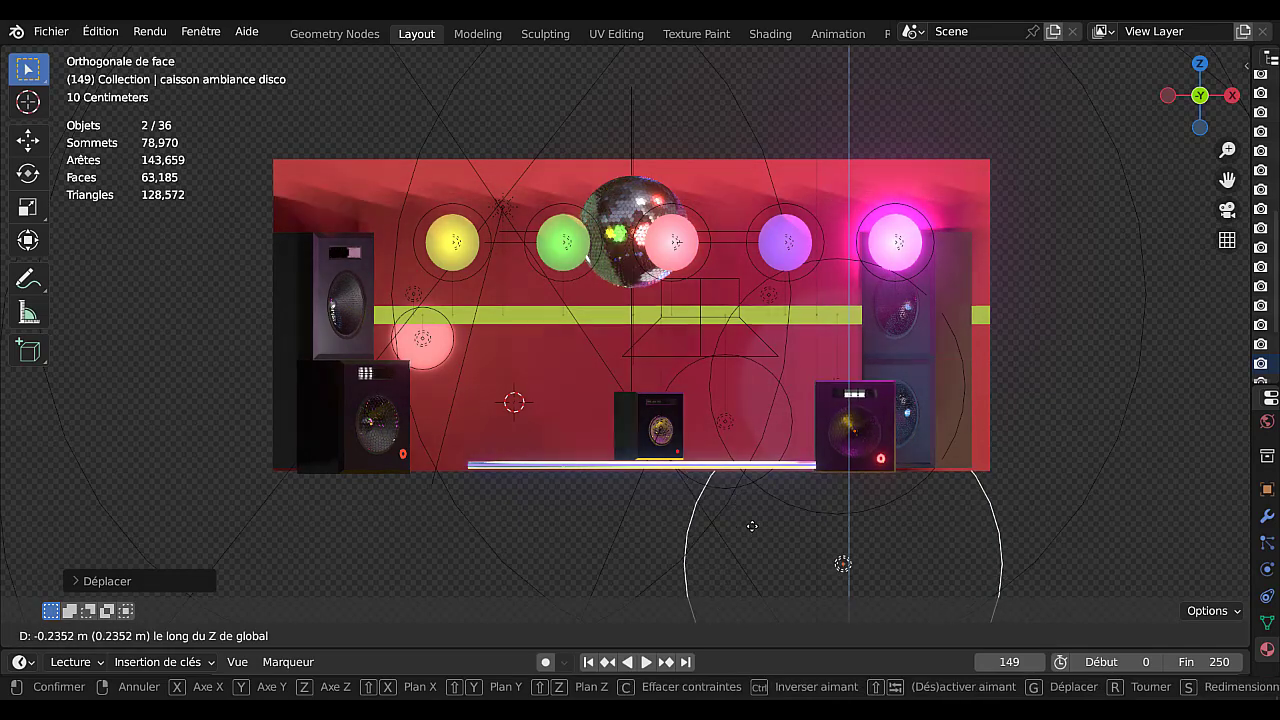
click(751, 527)
Shift the pasted speaker and light slightly along X toward the right wall.
key(g)
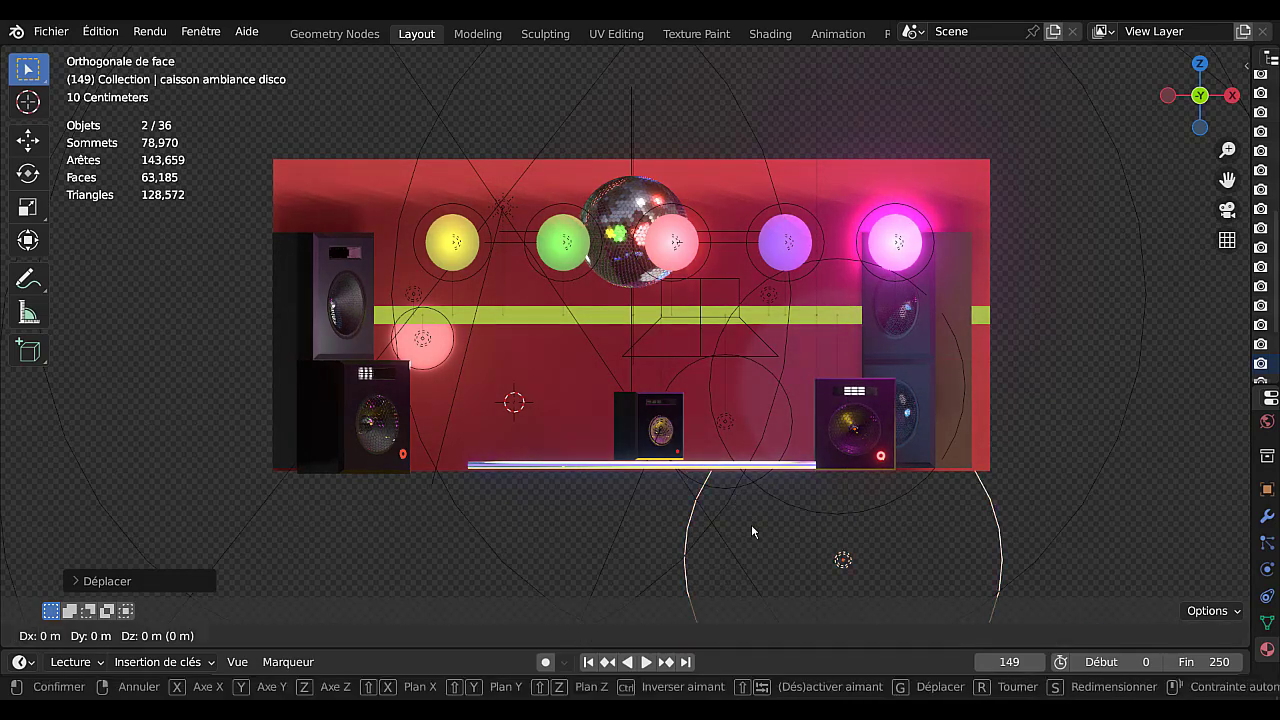
key(x)
click(796, 525)
Move the pasted speaker and light about -1.5 m along Y toward the open front of the room.
middle_drag(851, 510, 953, 473)
scroll(956, 490, down, 5)
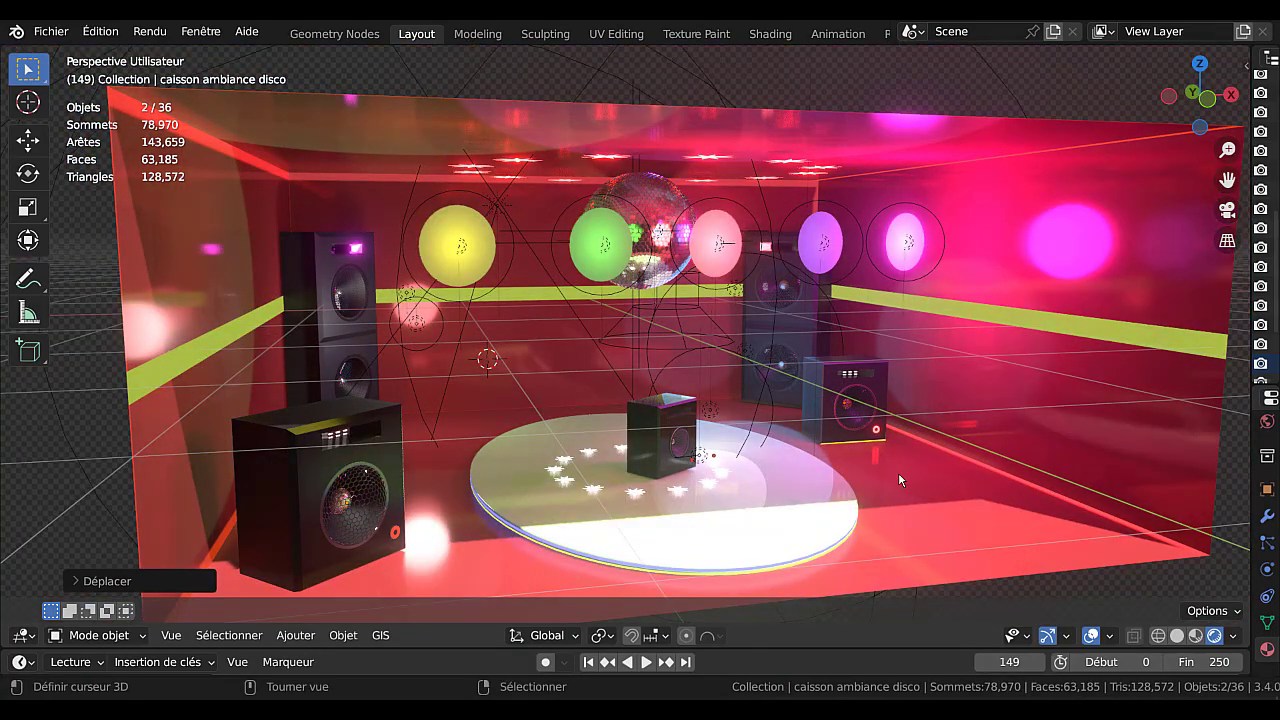
key(g)
key(y)
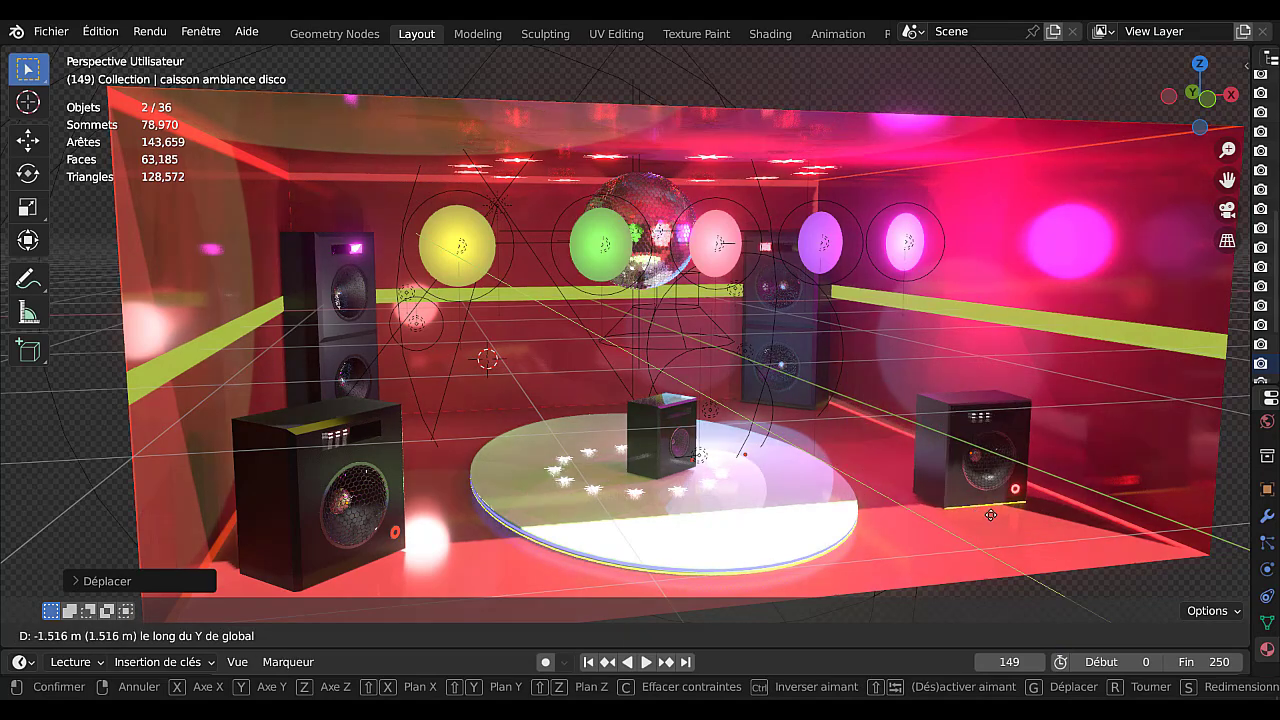
click(995, 528)
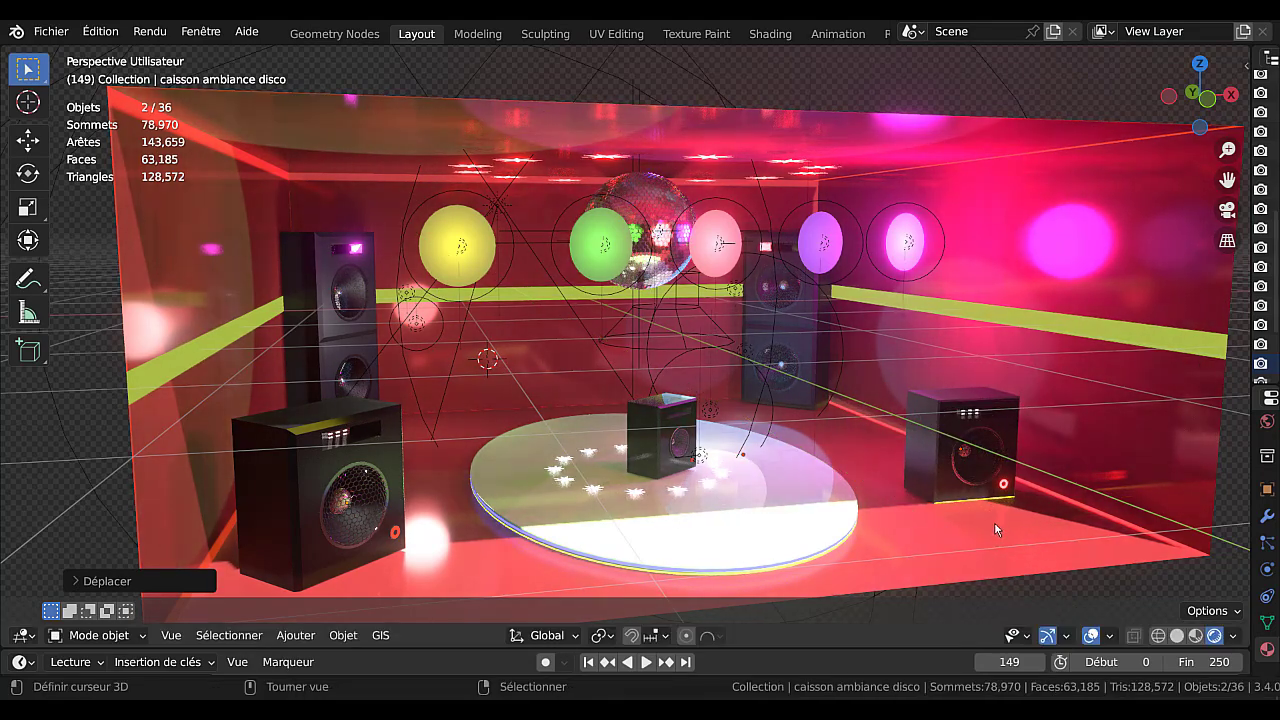
key(r)
key(z)
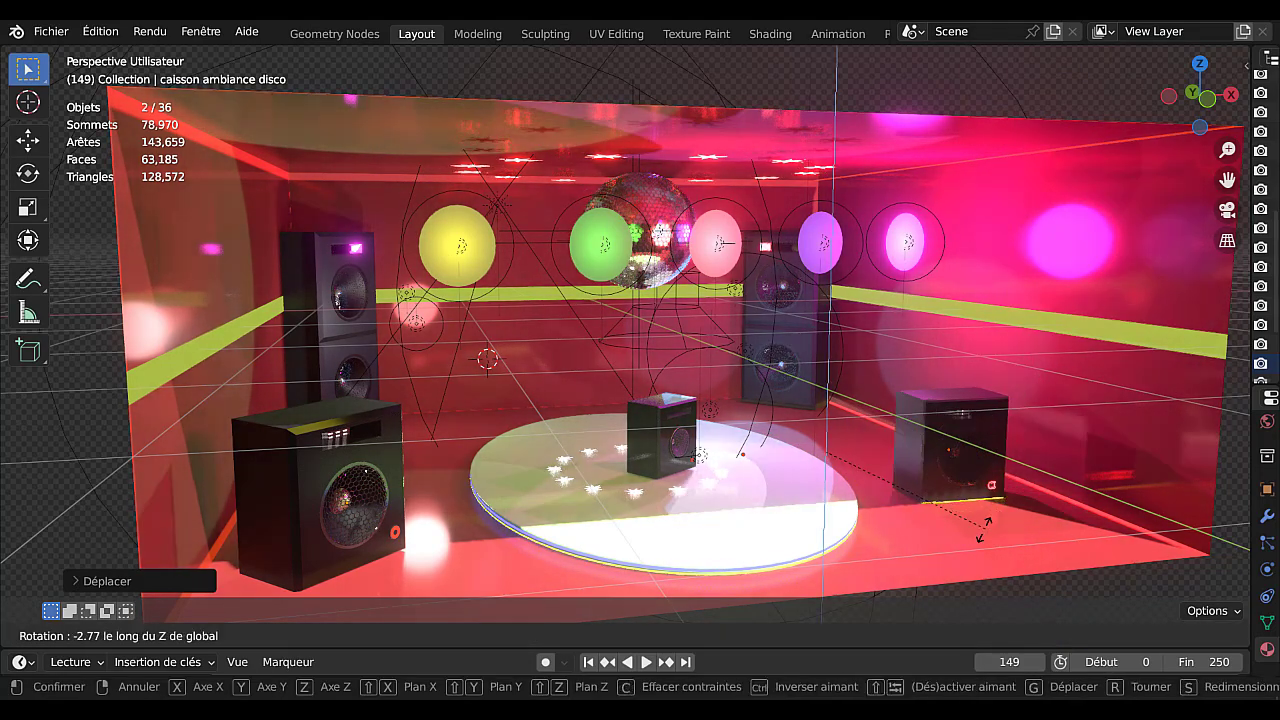
key(Escape)
key(r)
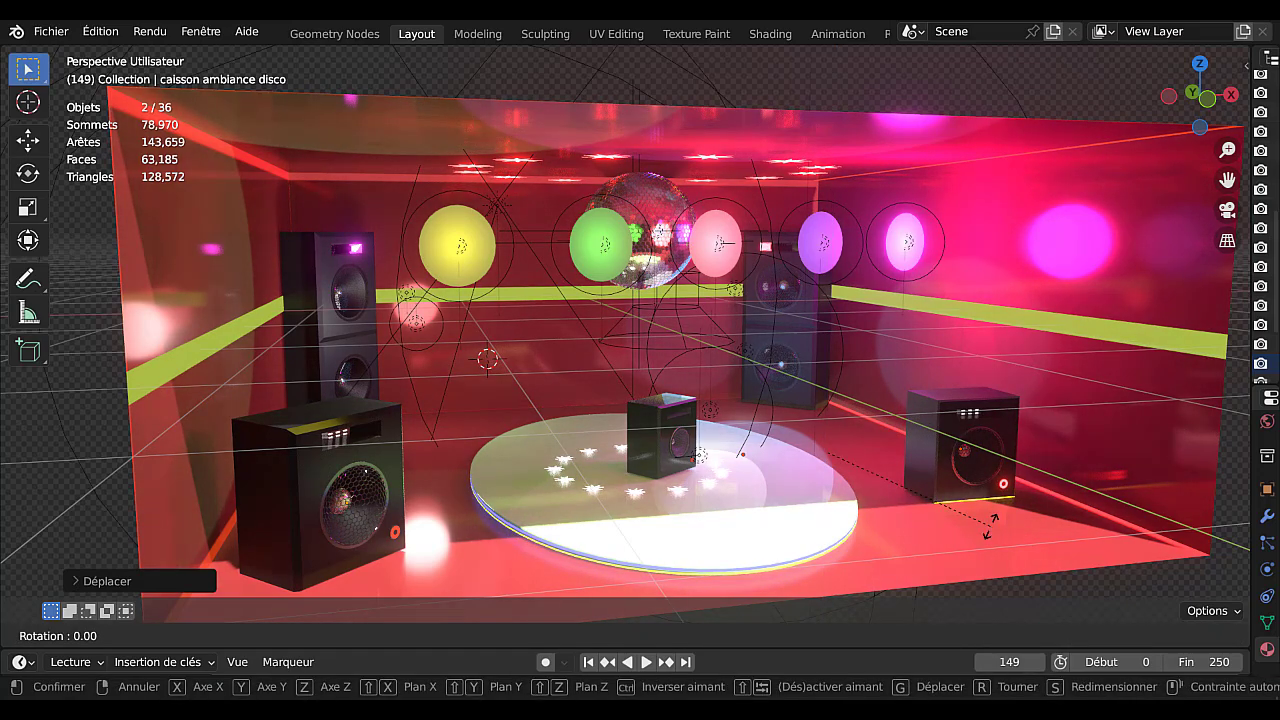
key(z)
key(Escape)
key(r)
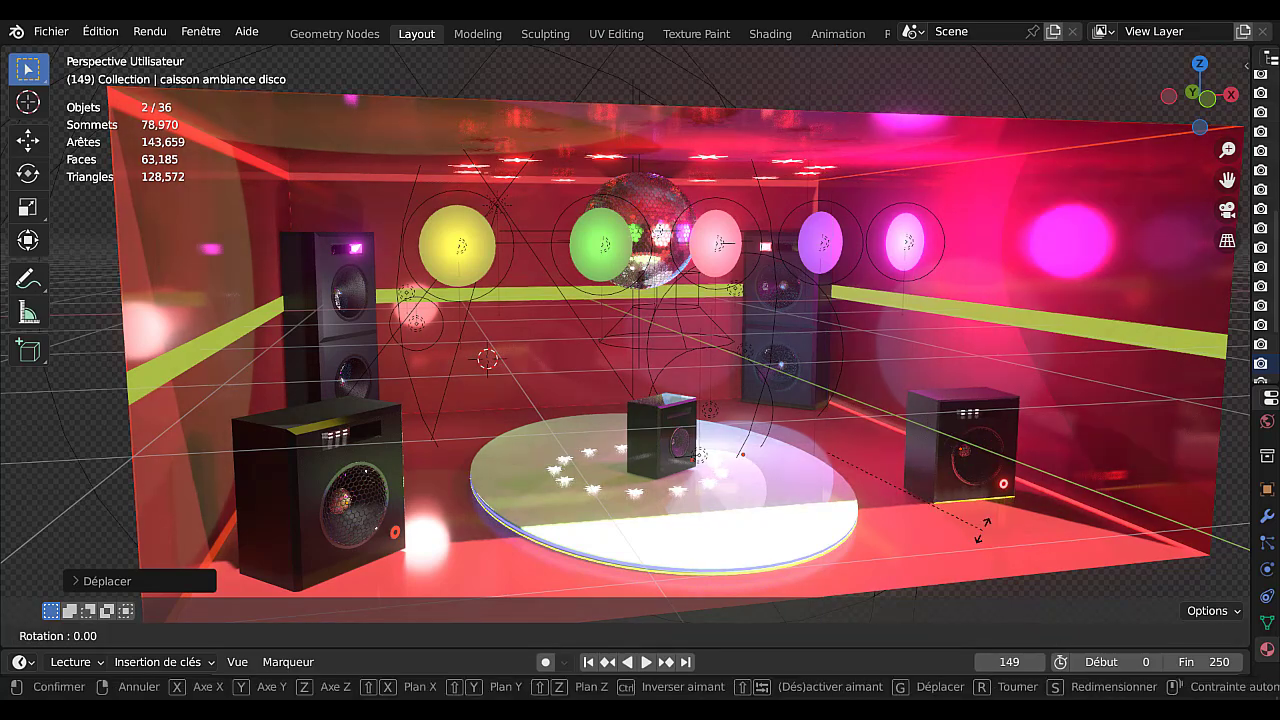
key(Escape)
middle_drag(977, 531, 898, 511)
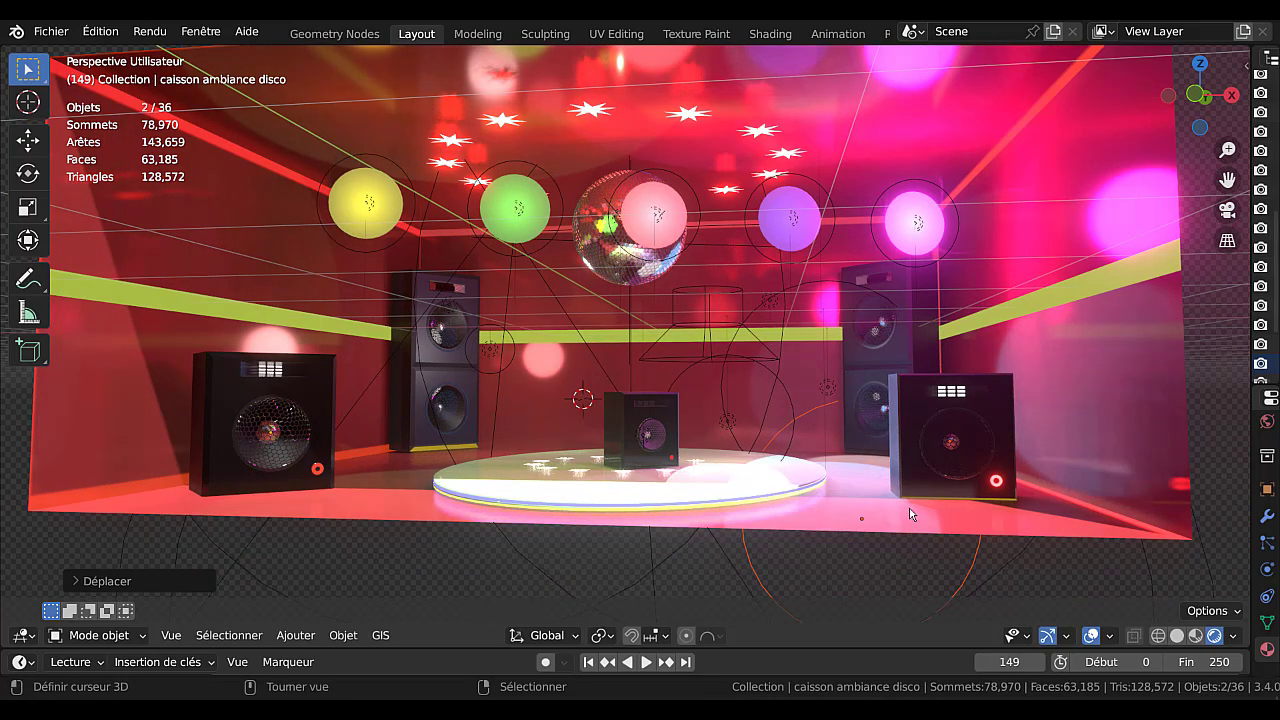
key(r)
key(z)
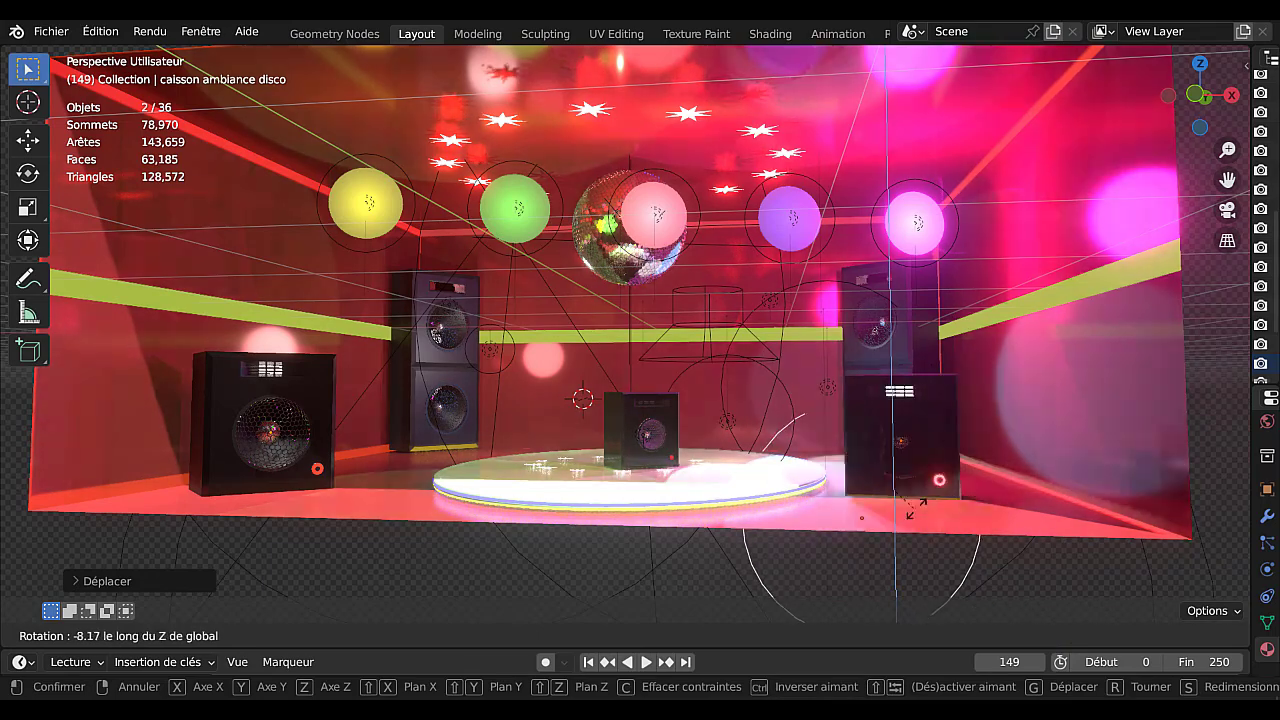
key(Escape)
Select only the pasted speaker, without its light, and try rotating it about the Z axis.
click(980, 423)
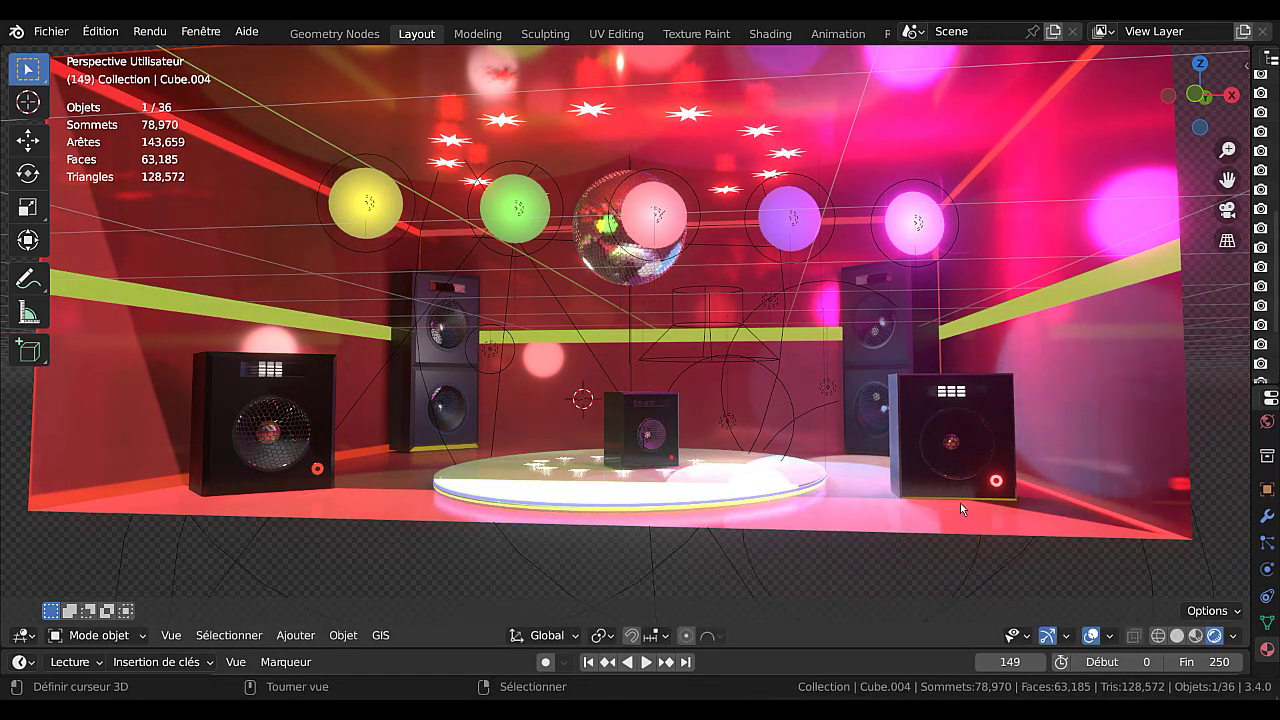
key(r)
key(z)
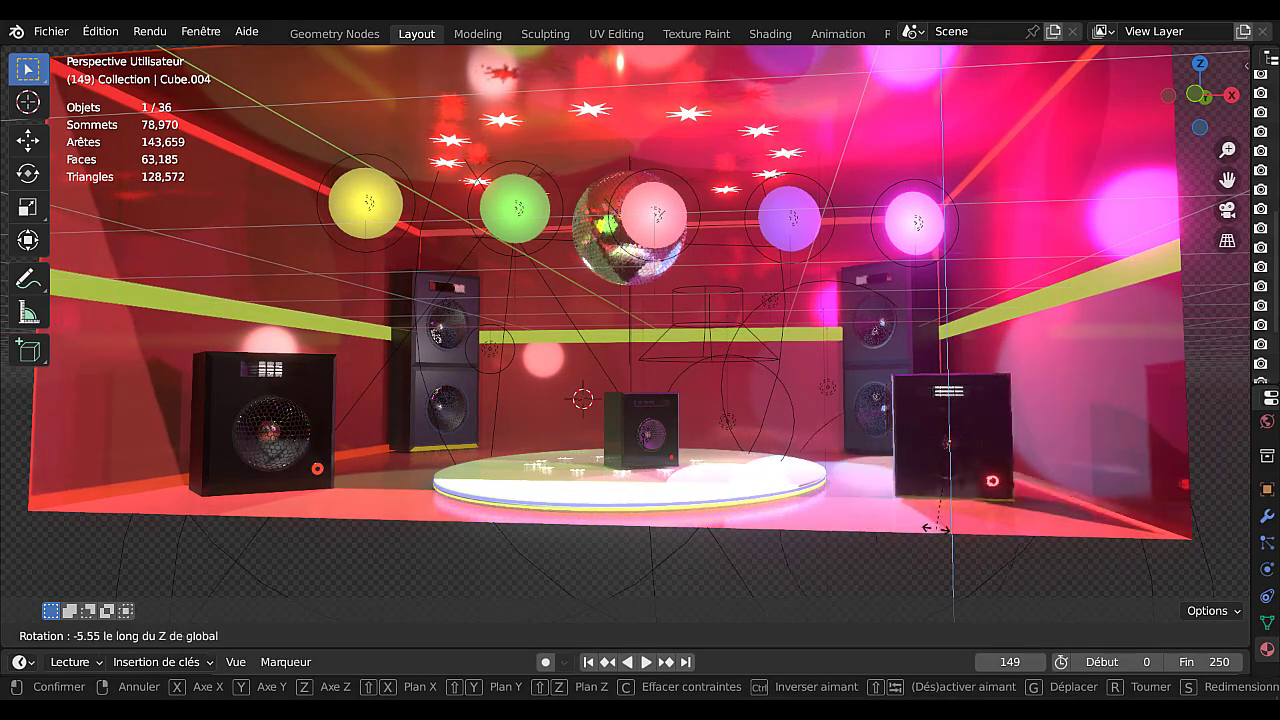
click(937, 514)
middle_drag(975, 498, 920, 505)
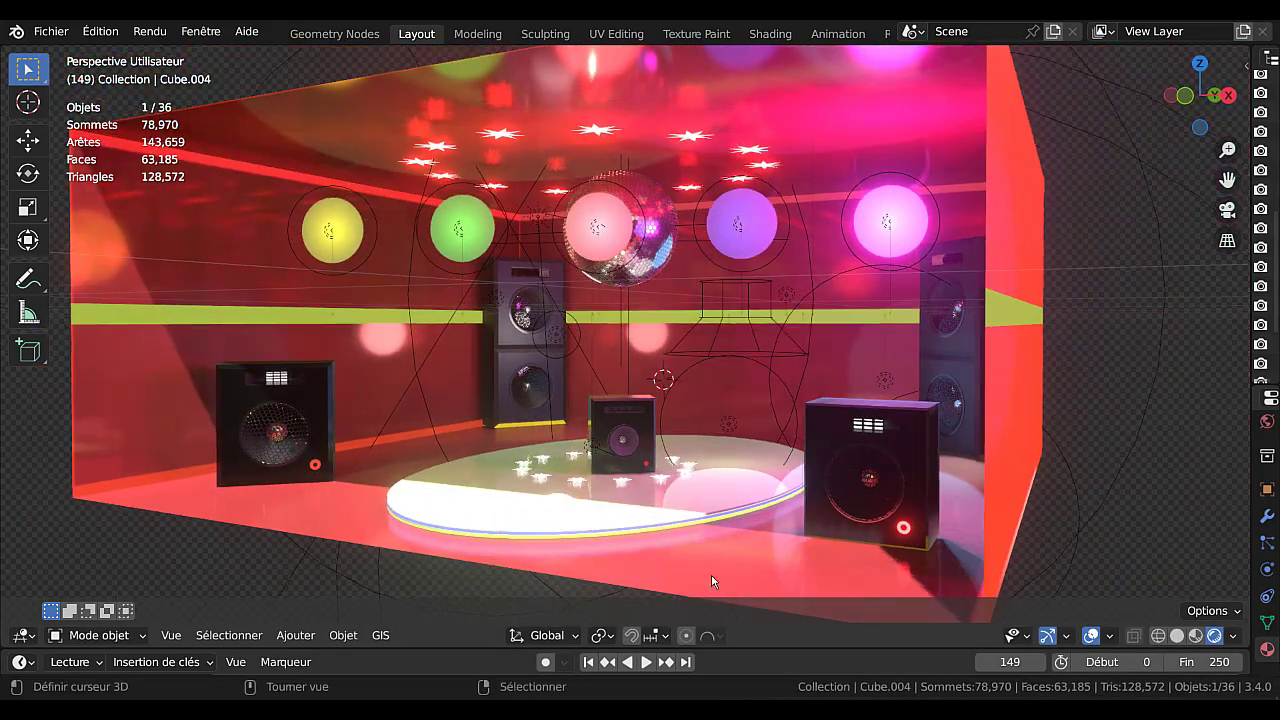
Set the pasted speaker's origin to its geometry.
click(293, 636)
click(280, 638)
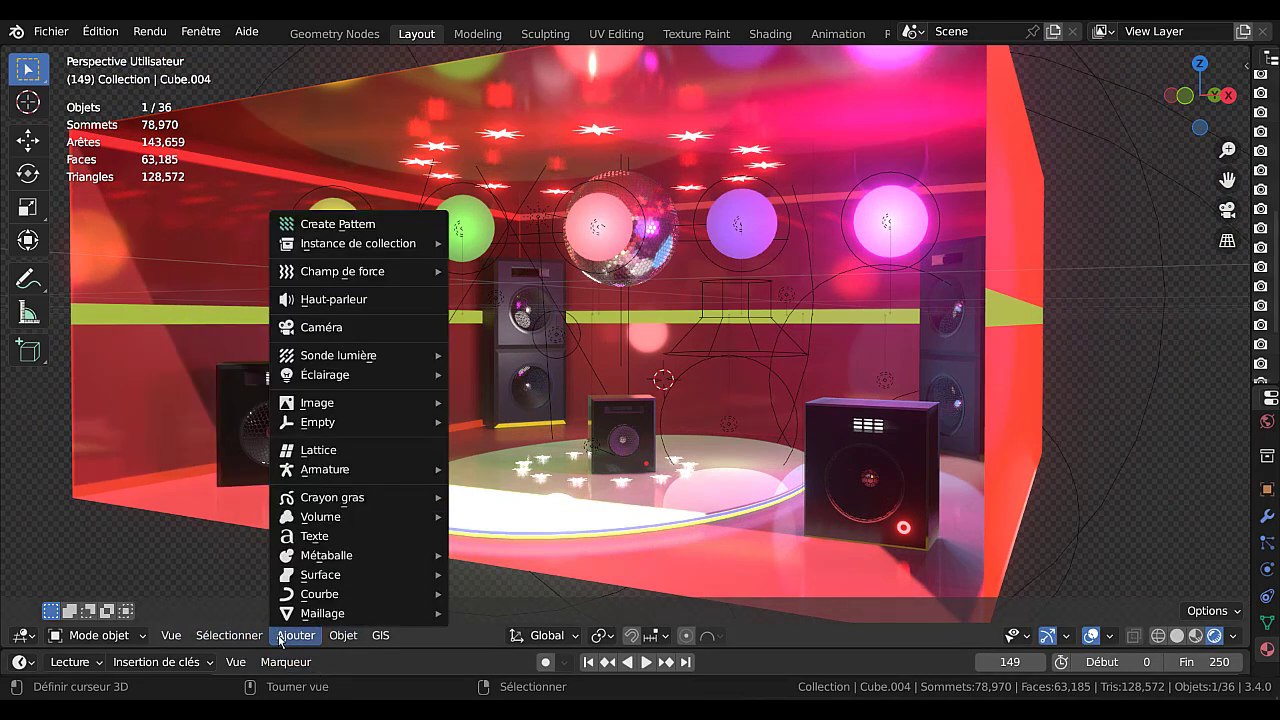
click(341, 637)
mouse_move(376, 596)
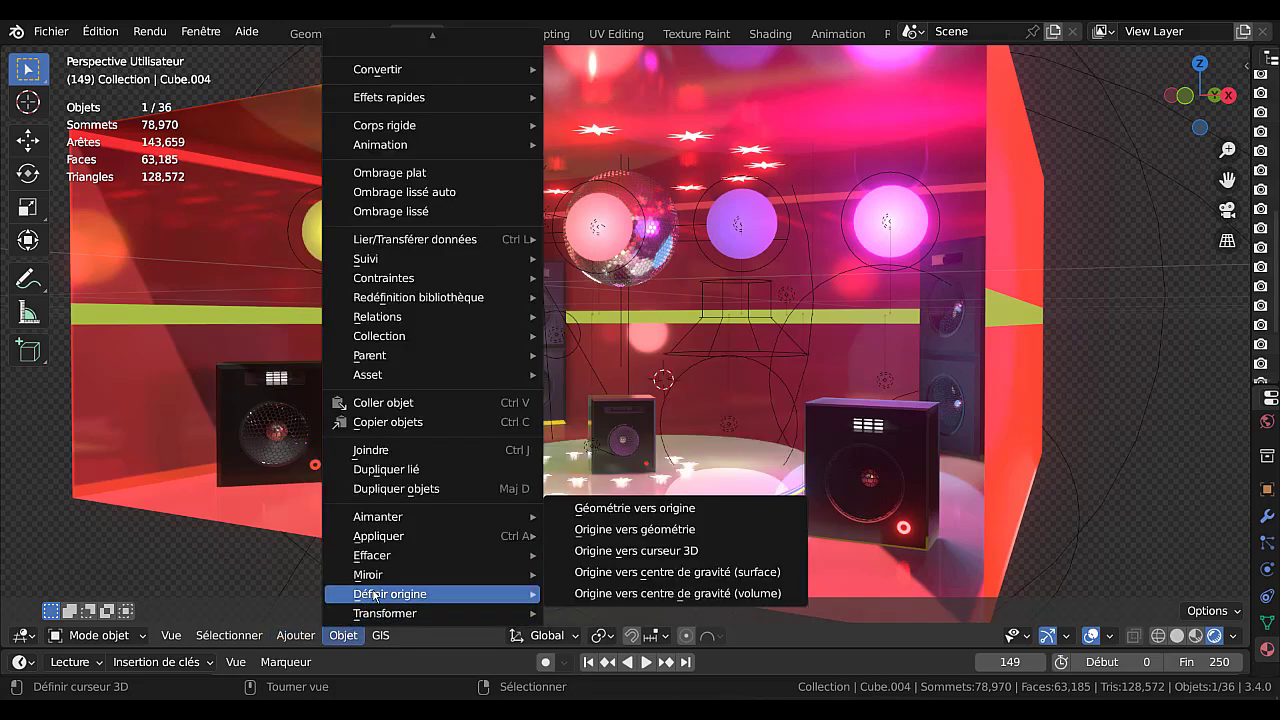
click(652, 530)
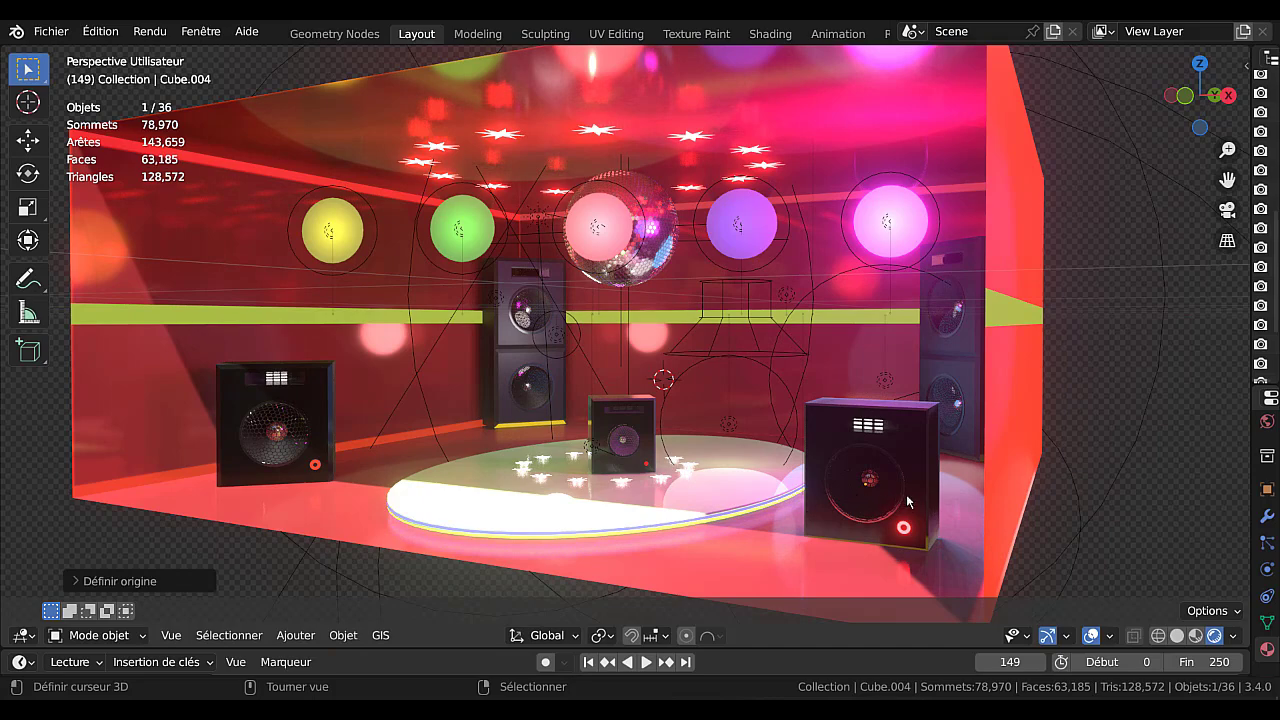
Rotate the pasted speaker about -25° around the global Z axis so it faces the dance floor.
key(r)
key(z)
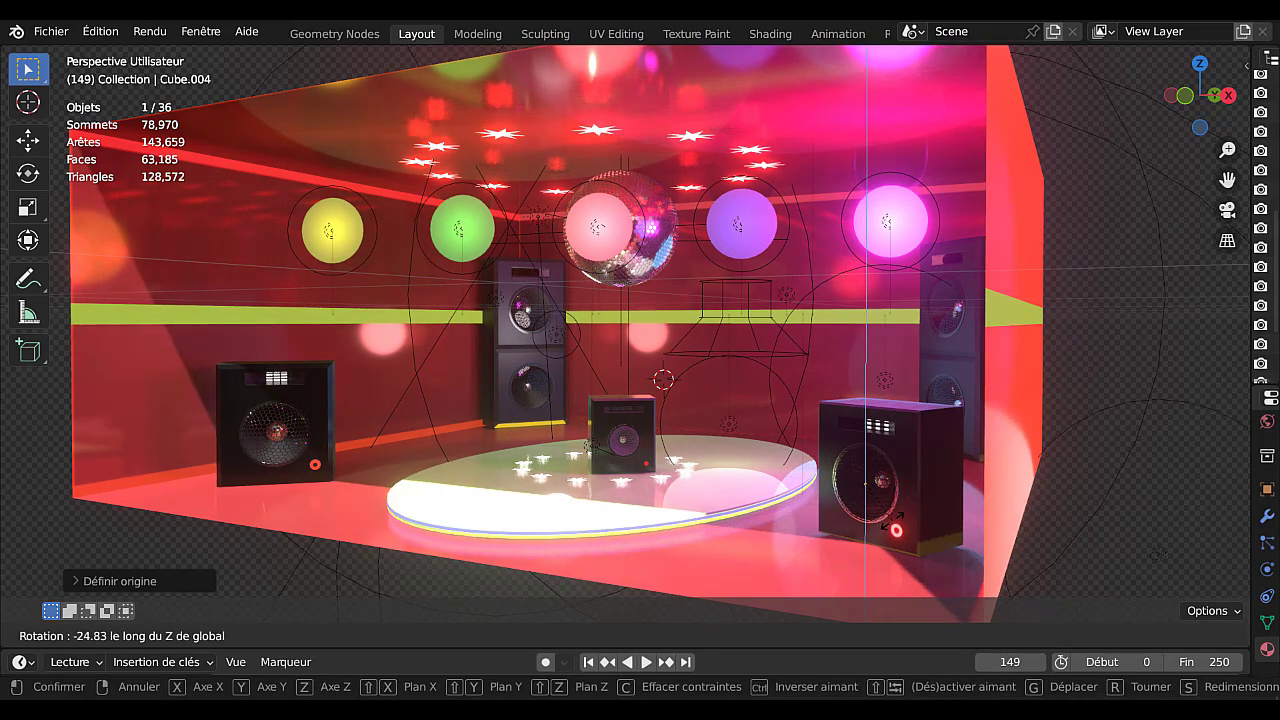
click(891, 523)
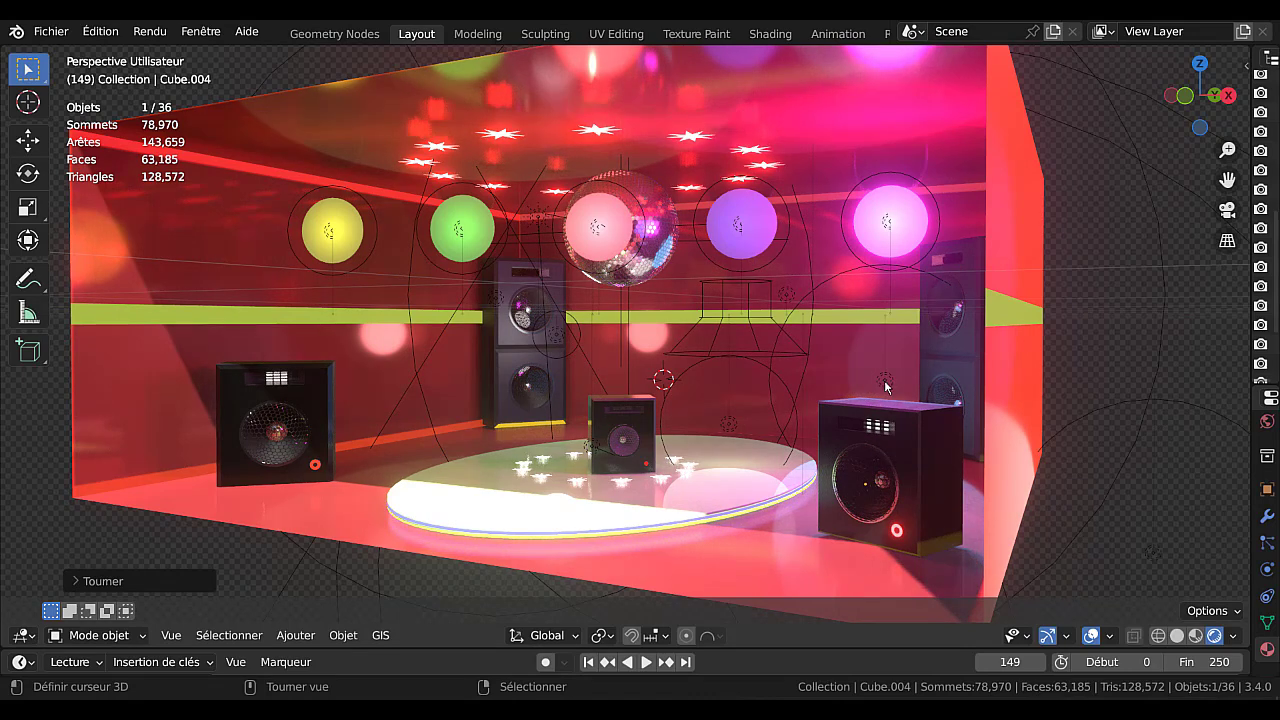
key(g)
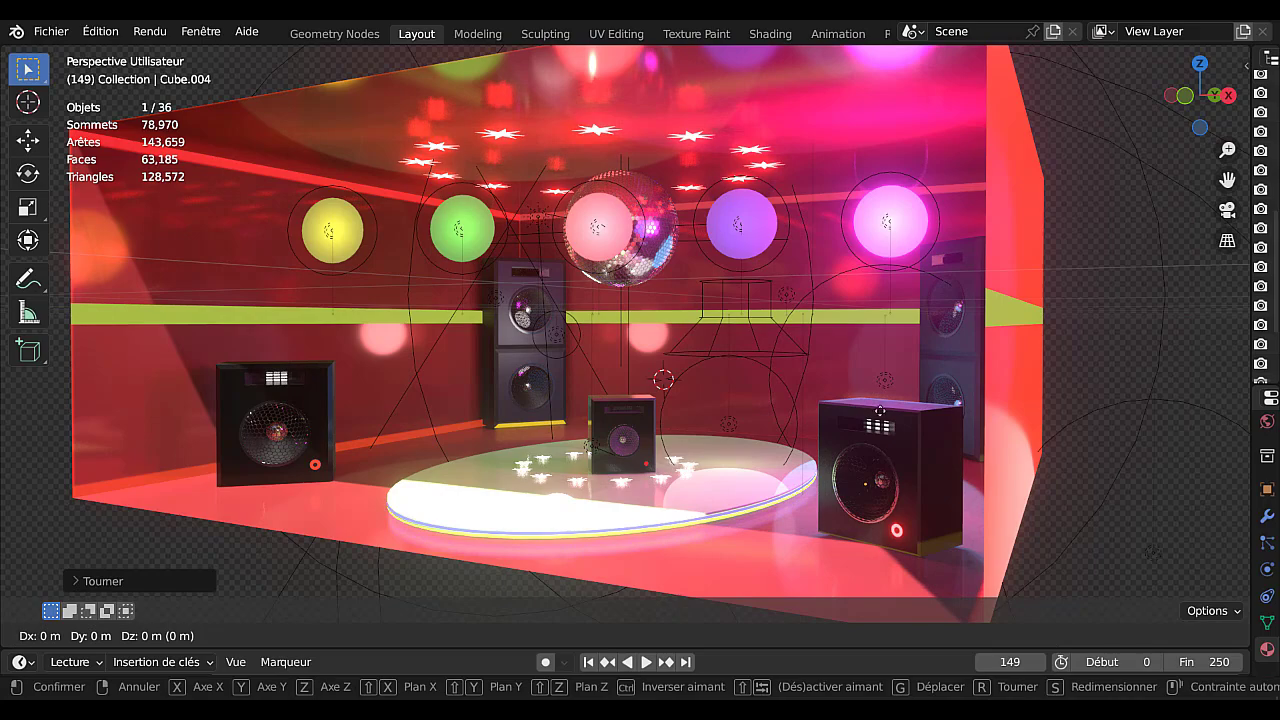
right_click(896, 436)
mouse_move(896, 436)
middle_down()
mouse_move(966, 388)
mouse_move(1007, 440)
mouse_move(1040, 432)
mouse_move(892, 426)
mouse_move(899, 441)
middle_up()
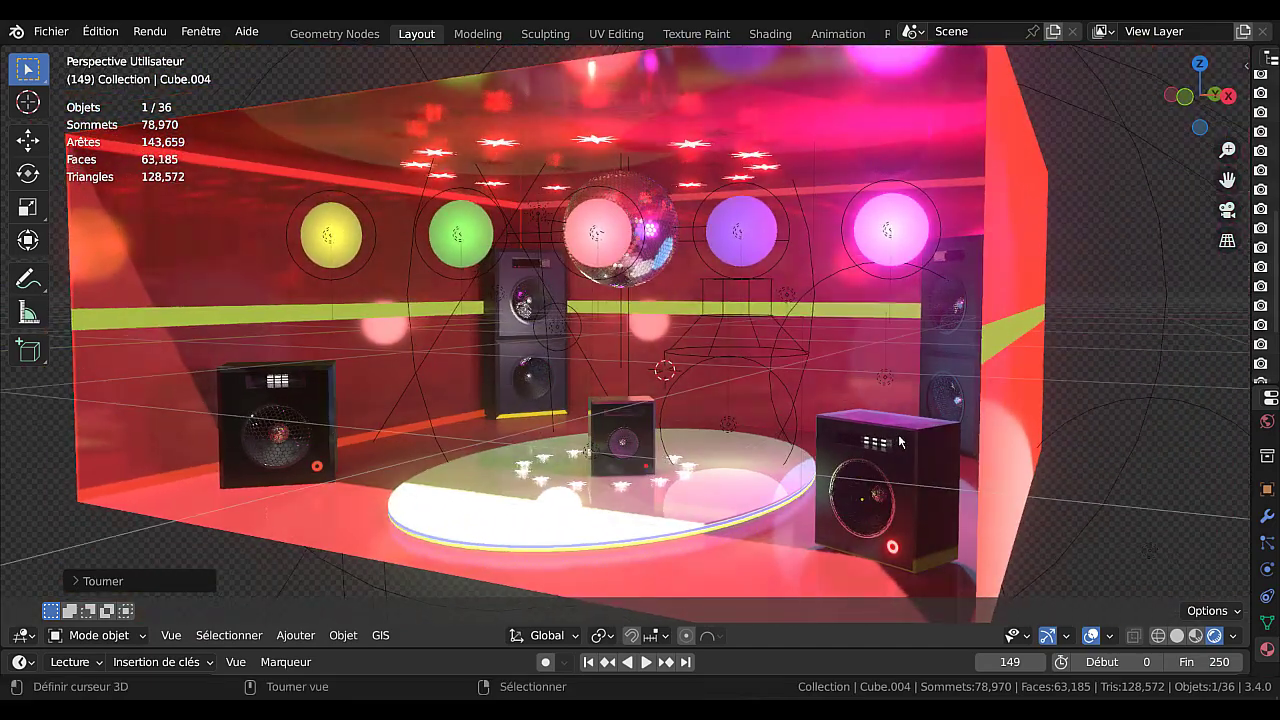
key(g)
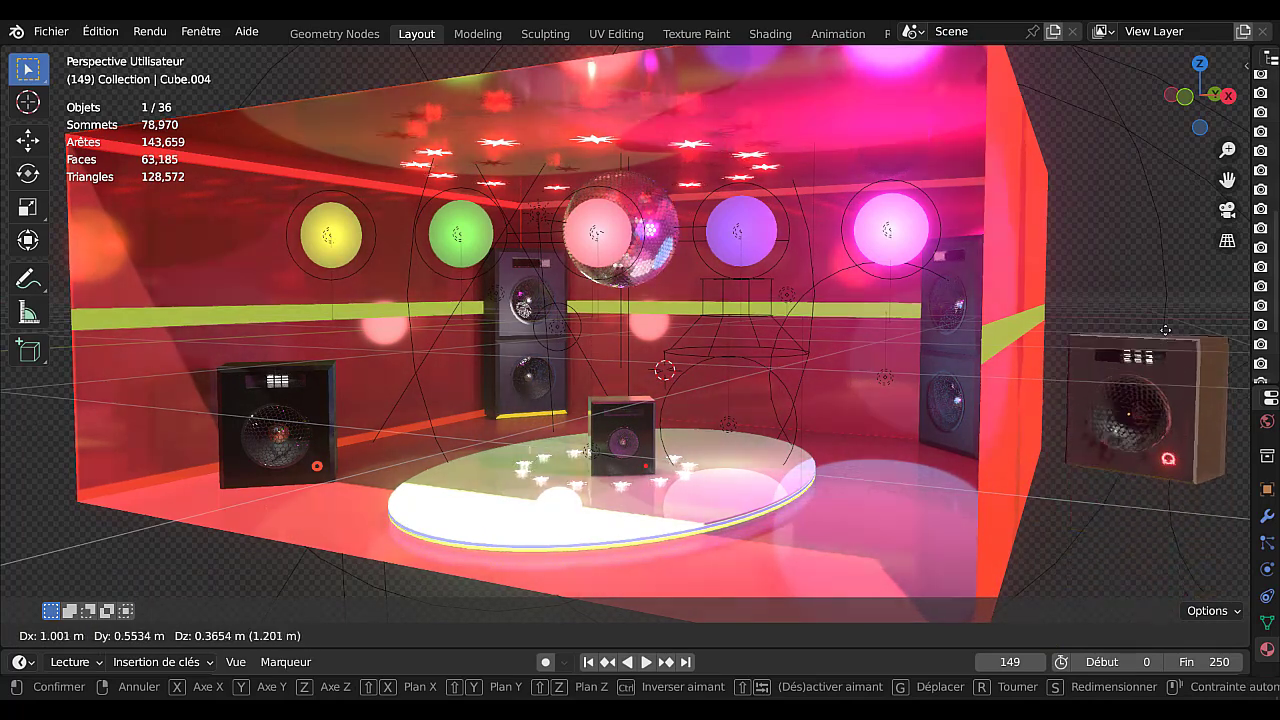
click(900, 442)
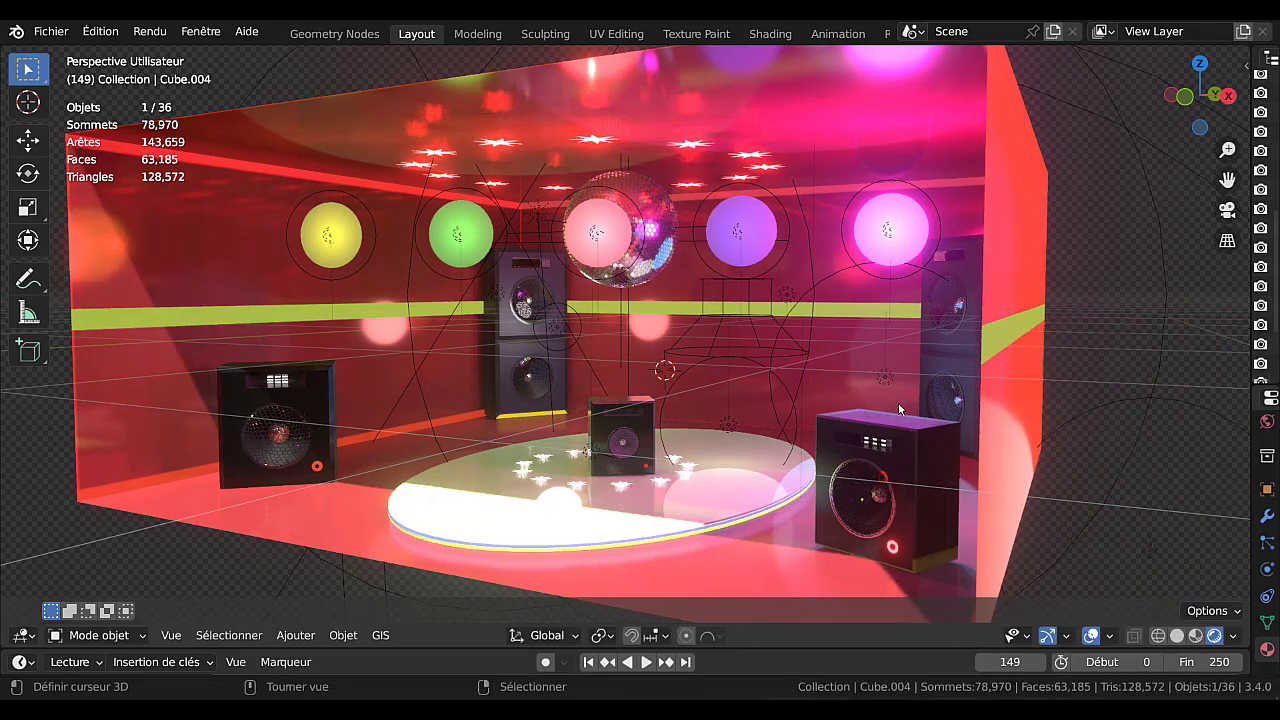
In the front view, lower the pasted speaker about 0.01 m along Z onto the room floor.
middle_drag(900, 442, 849, 437)
scroll(880, 420, up, 4)
scroll(835, 440, down, 2)
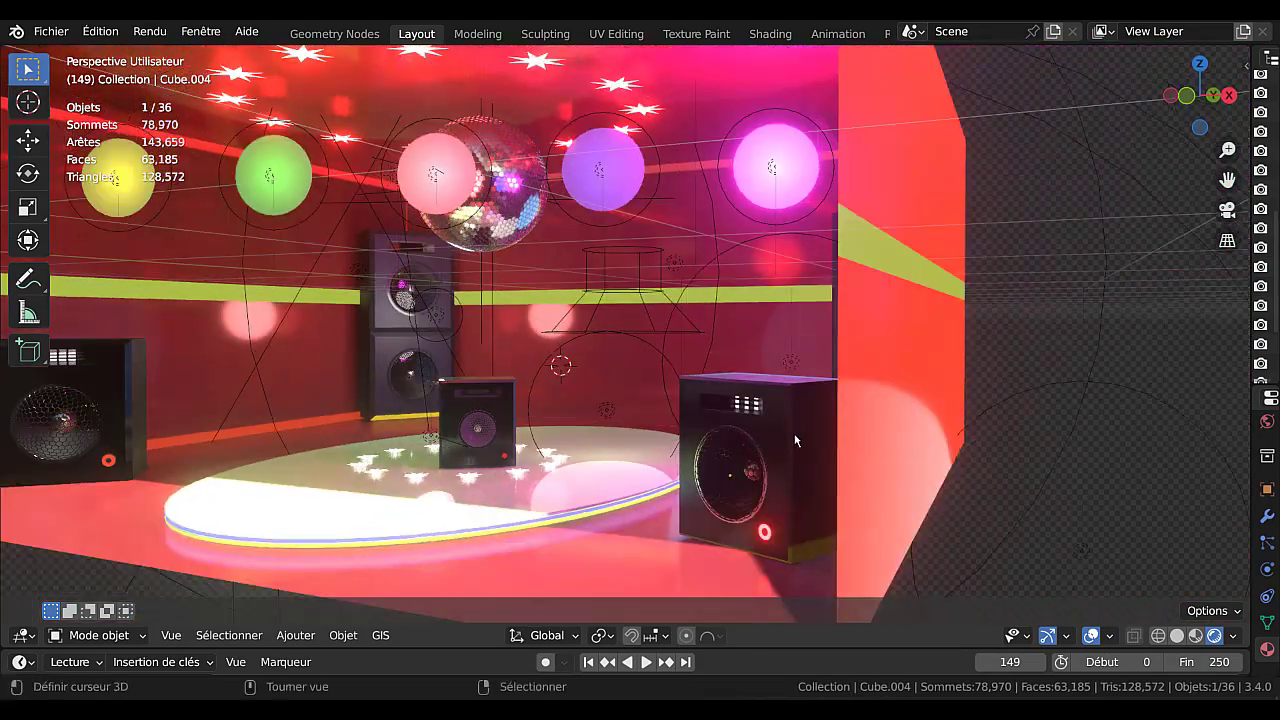
scroll(805, 430, up, 2)
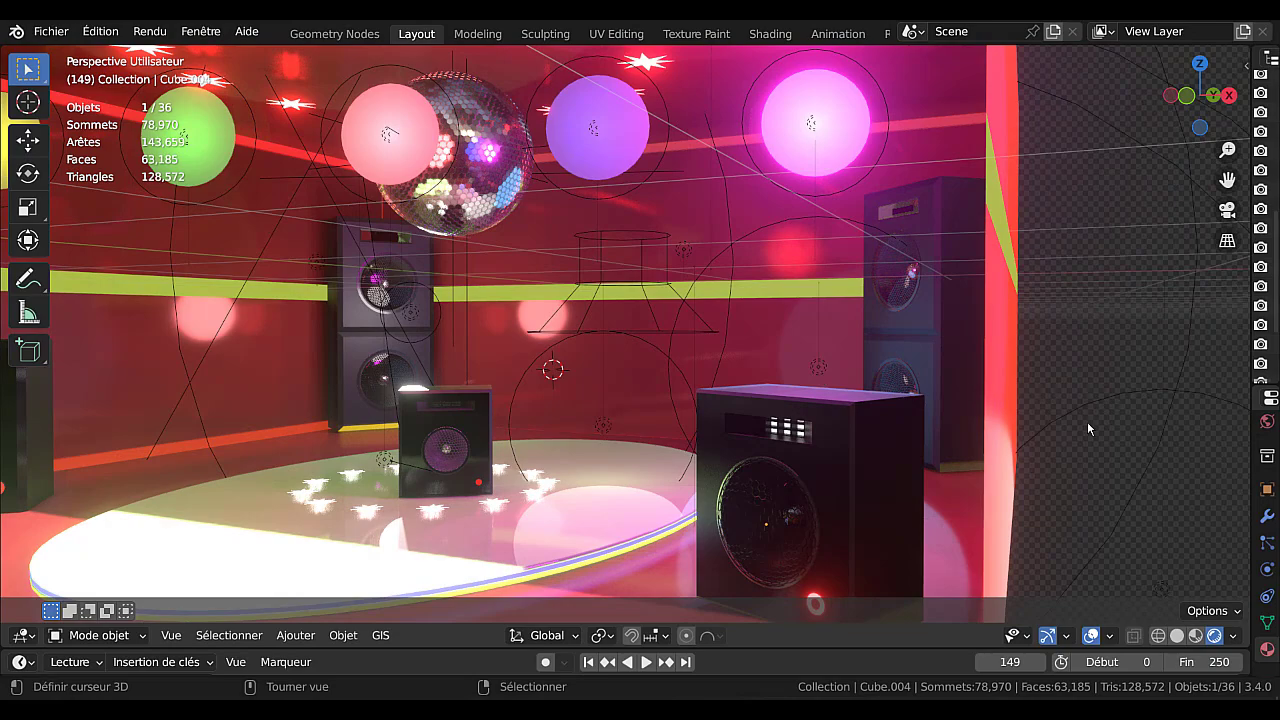
scroll(838, 465, down, 3)
mouse_move(805, 452)
middle_down()
mouse_move(795, 446)
mouse_move(800, 460)
mouse_move(814, 449)
middle_up()
scroll(820, 440, up, 2)
key(KP_1)
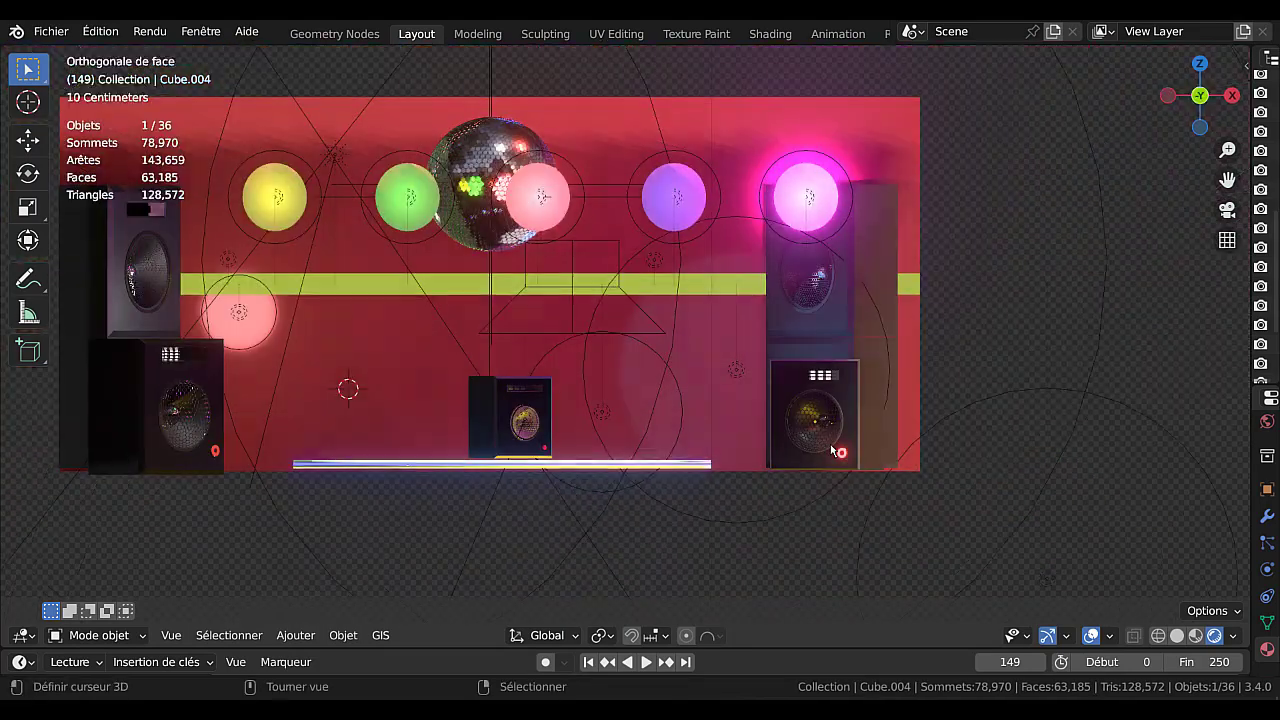
key(g)
key(z)
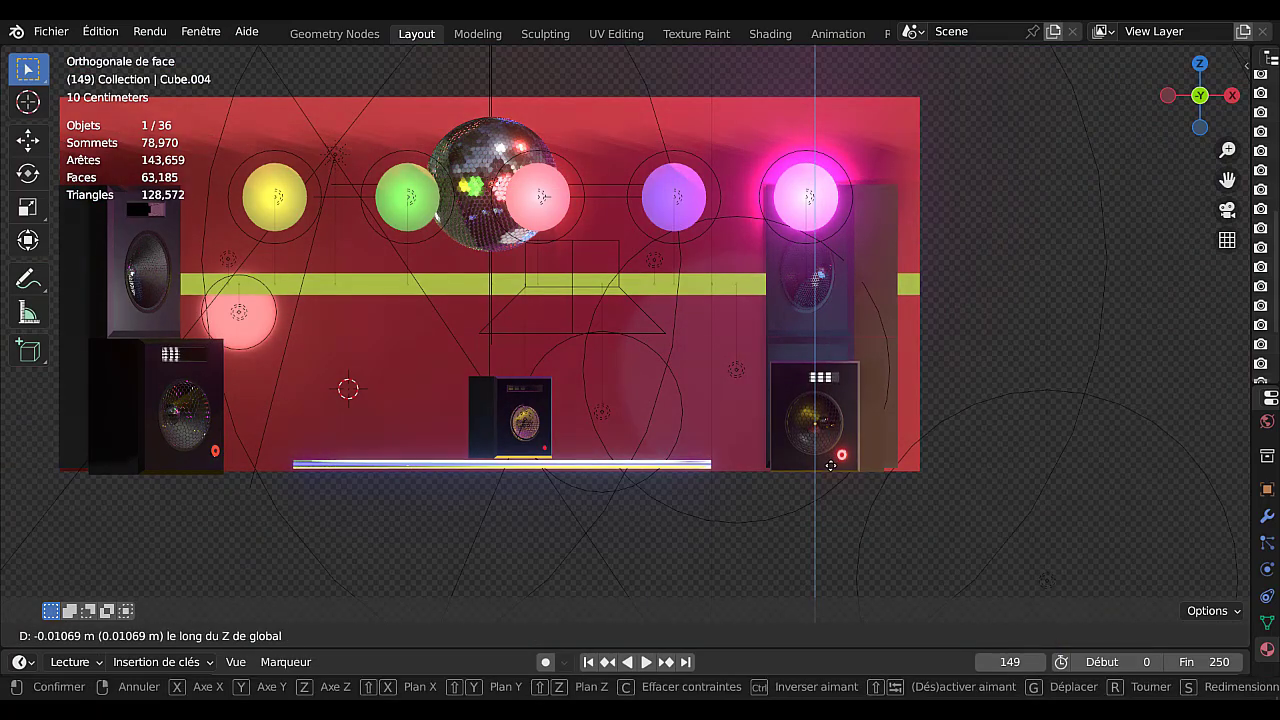
click(844, 468)
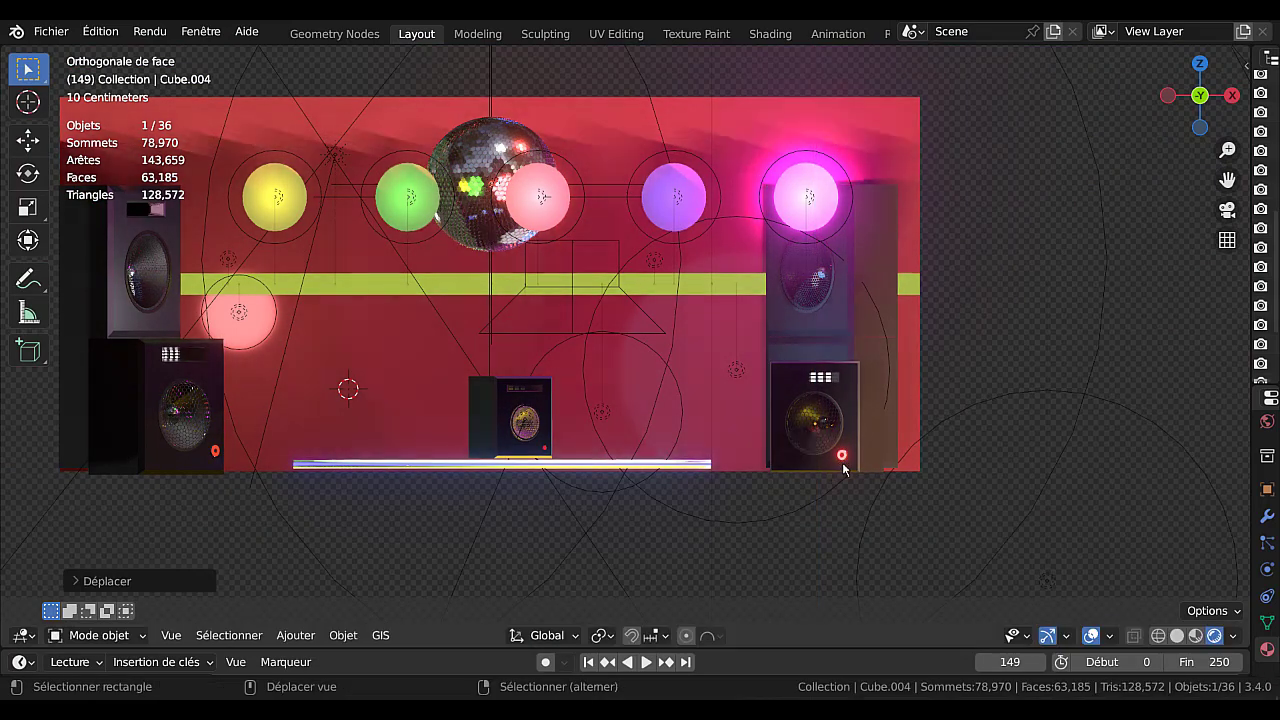
Hide the object extras and the floor grid in the viewport overlays.
middle_drag(840, 460, 803, 481)
scroll(801, 481, down, 5)
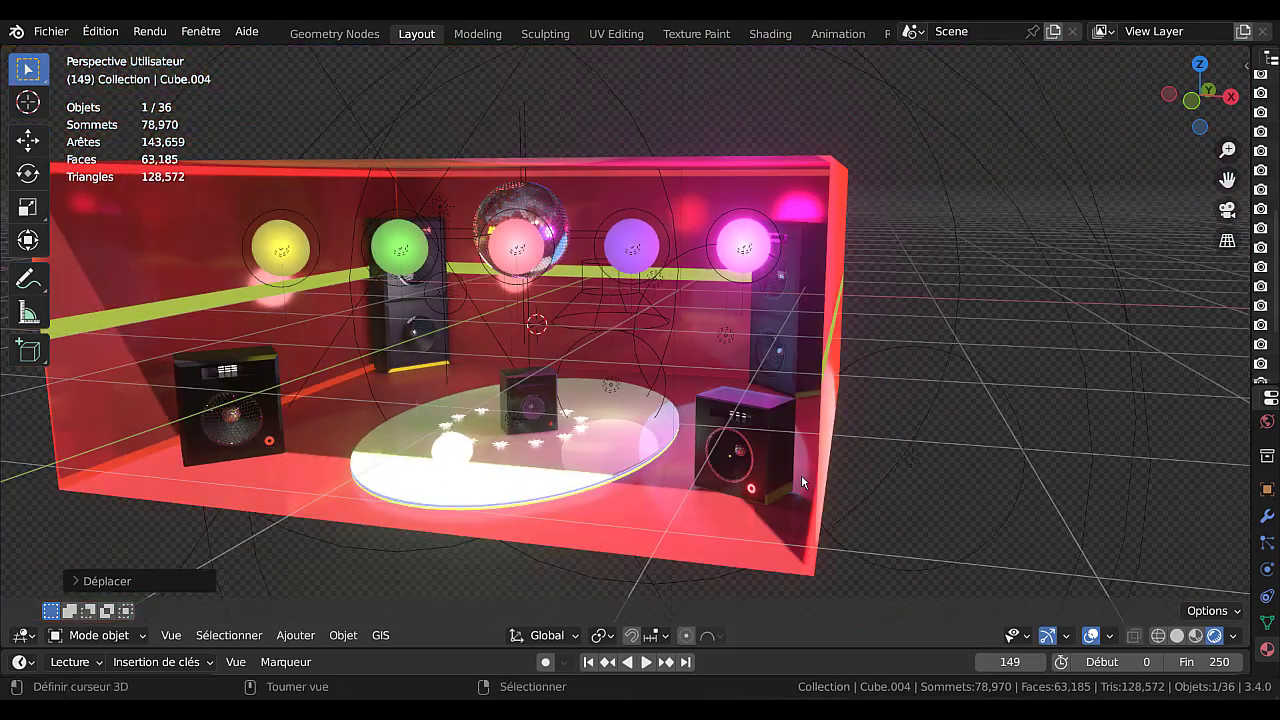
scroll(758, 484, up, 6)
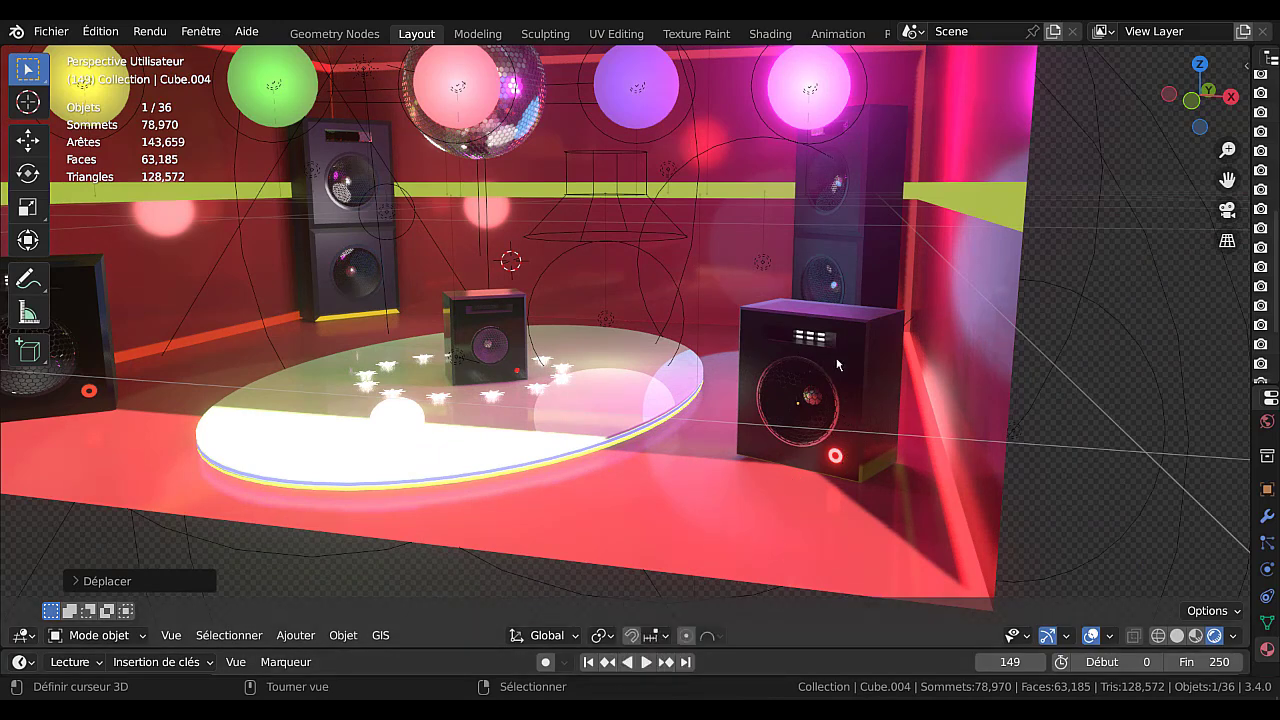
mouse_move(865, 386)
middle_down()
mouse_move(834, 388)
mouse_move(906, 369)
mouse_move(854, 378)
middle_up()
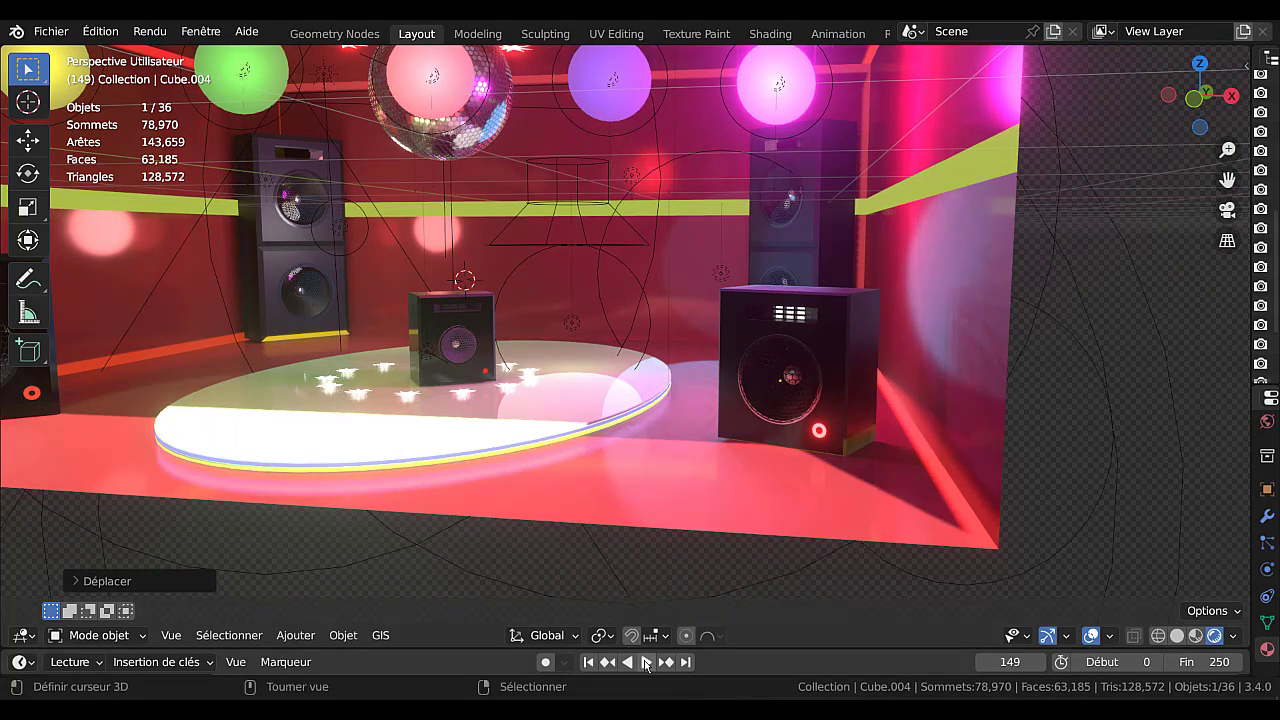
click(1108, 636)
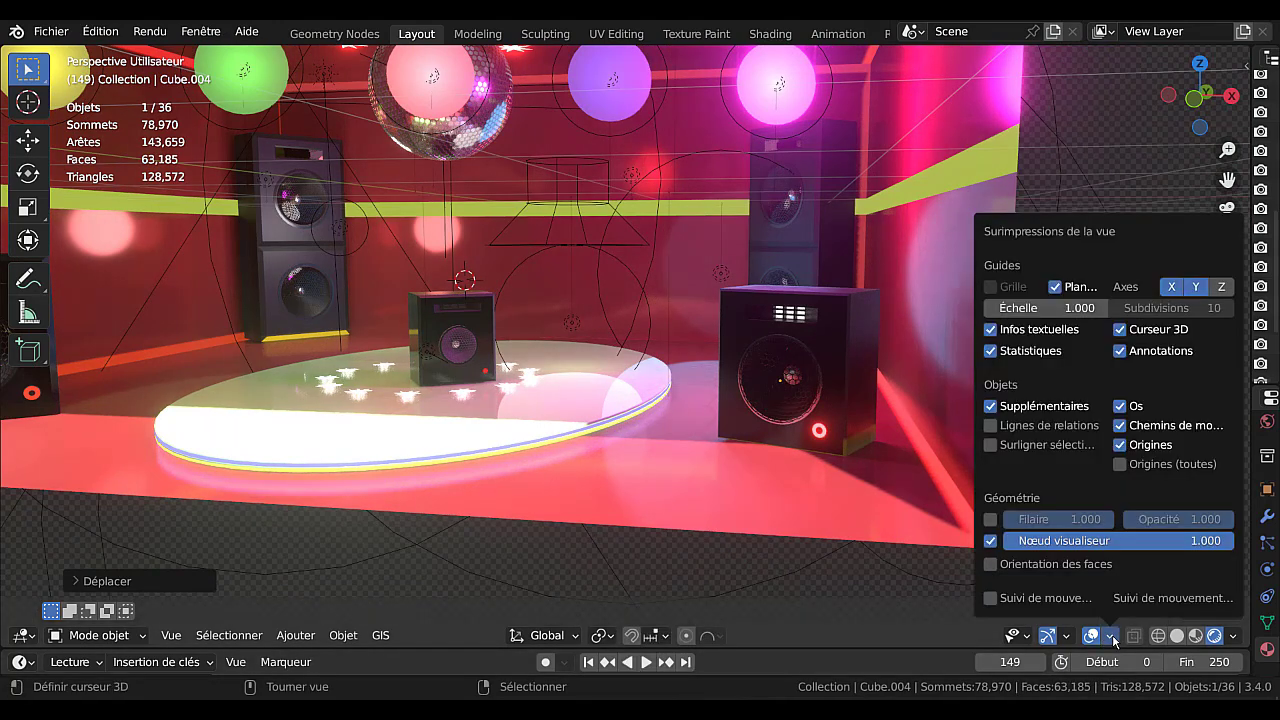
click(991, 406)
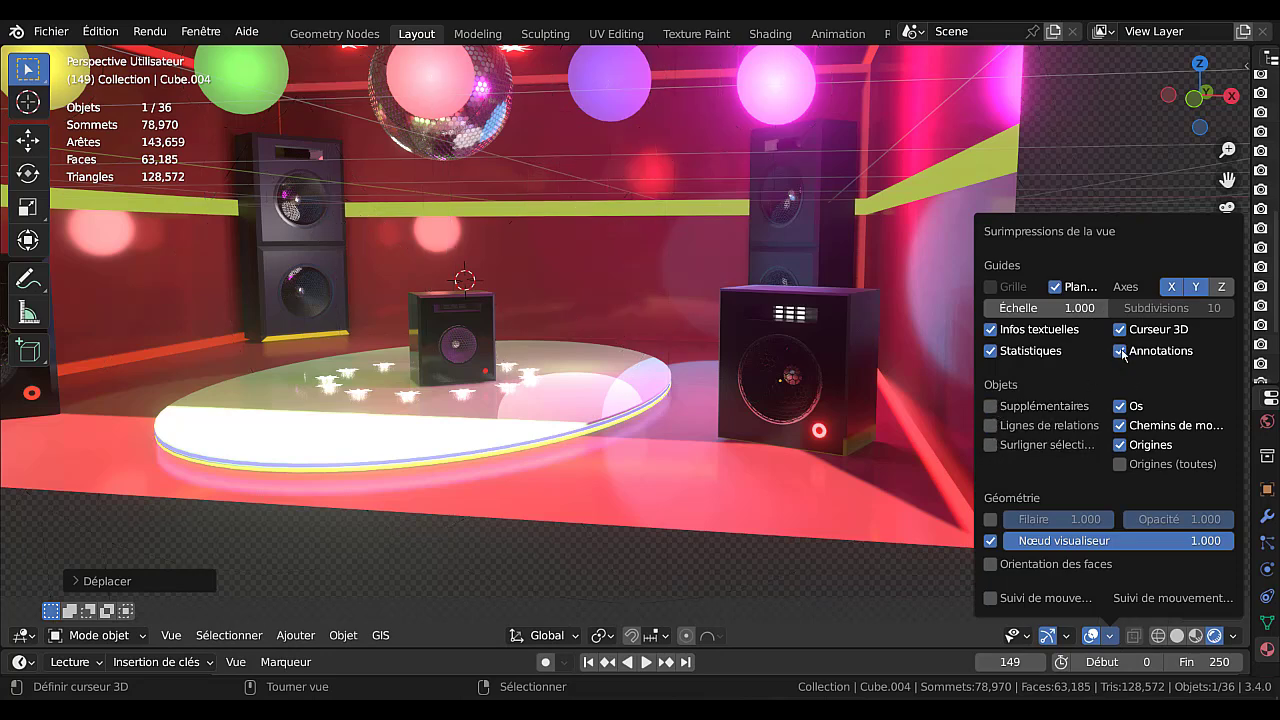
click(1055, 287)
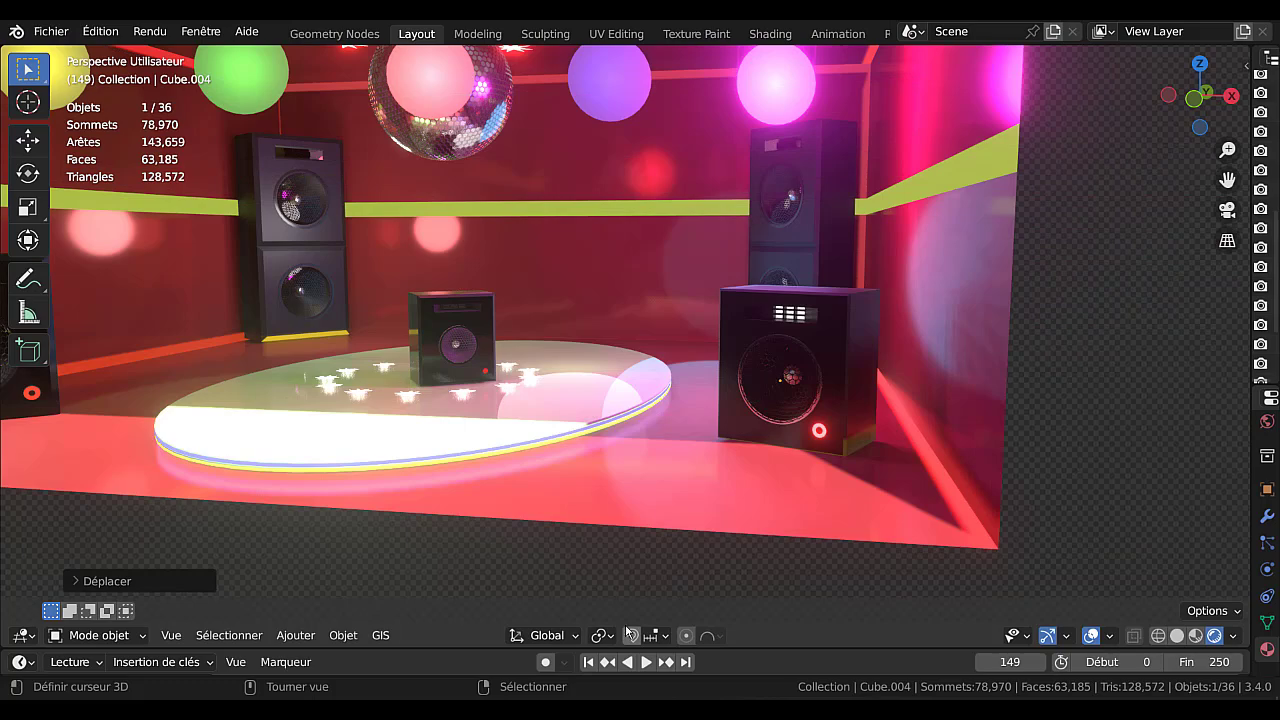
Play the animation to check the lights and all the speakers in the room, and stop the playback.
scroll(706, 531, down, 2)
middle_drag(715, 542, 750, 547)
click(647, 662)
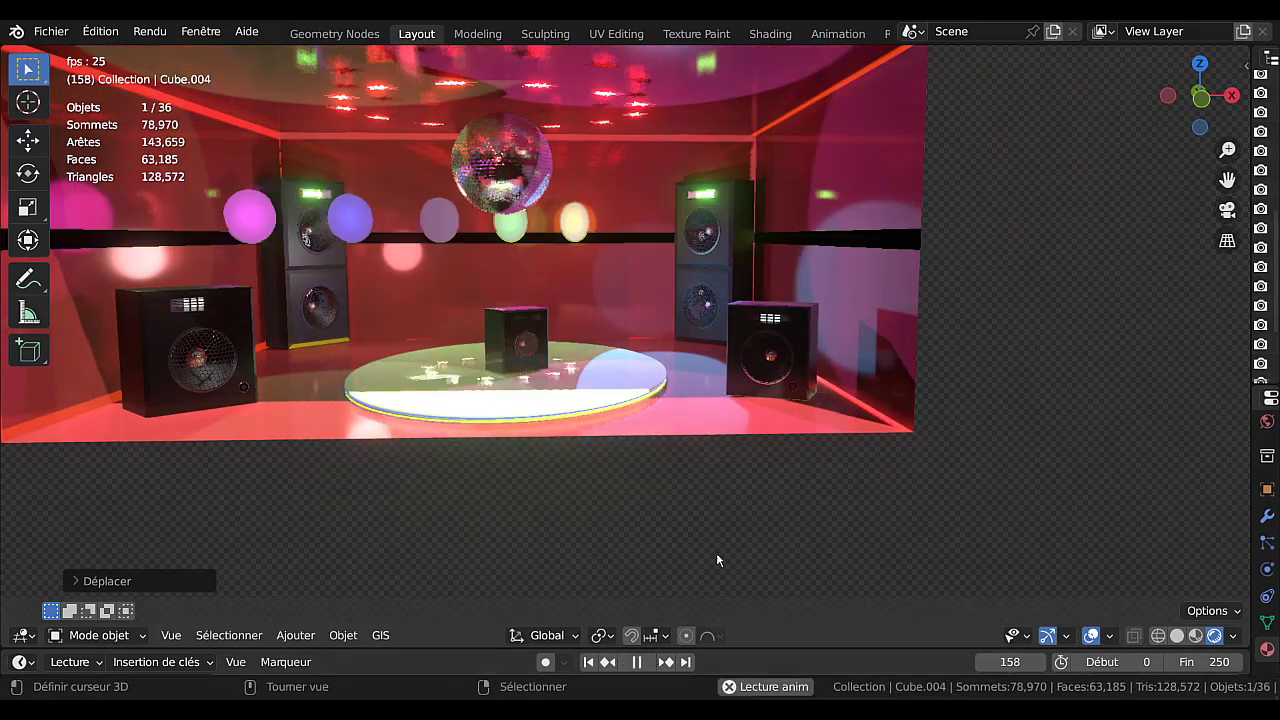
shift+middle_drag(700, 555, 800, 620)
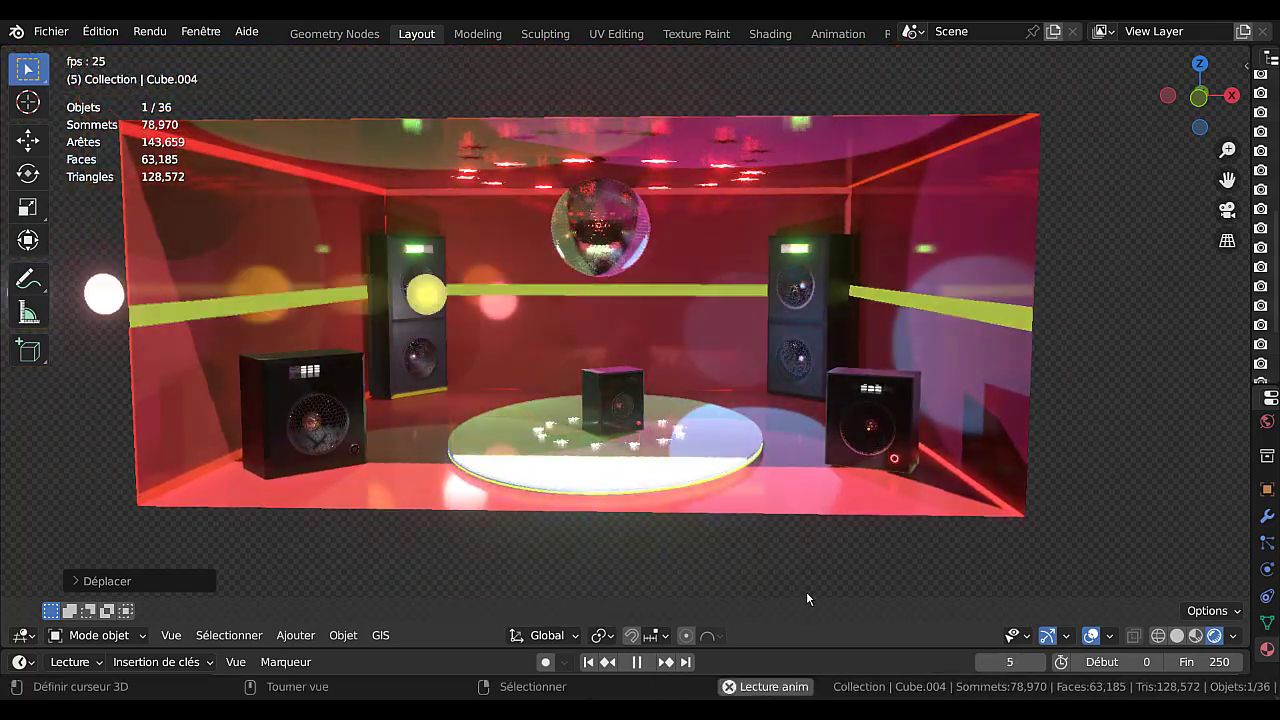
mouse_move(843, 560)
middle_down()
mouse_move(862, 580)
mouse_move(758, 545)
mouse_move(827, 551)
middle_up()
right_click(894, 363)
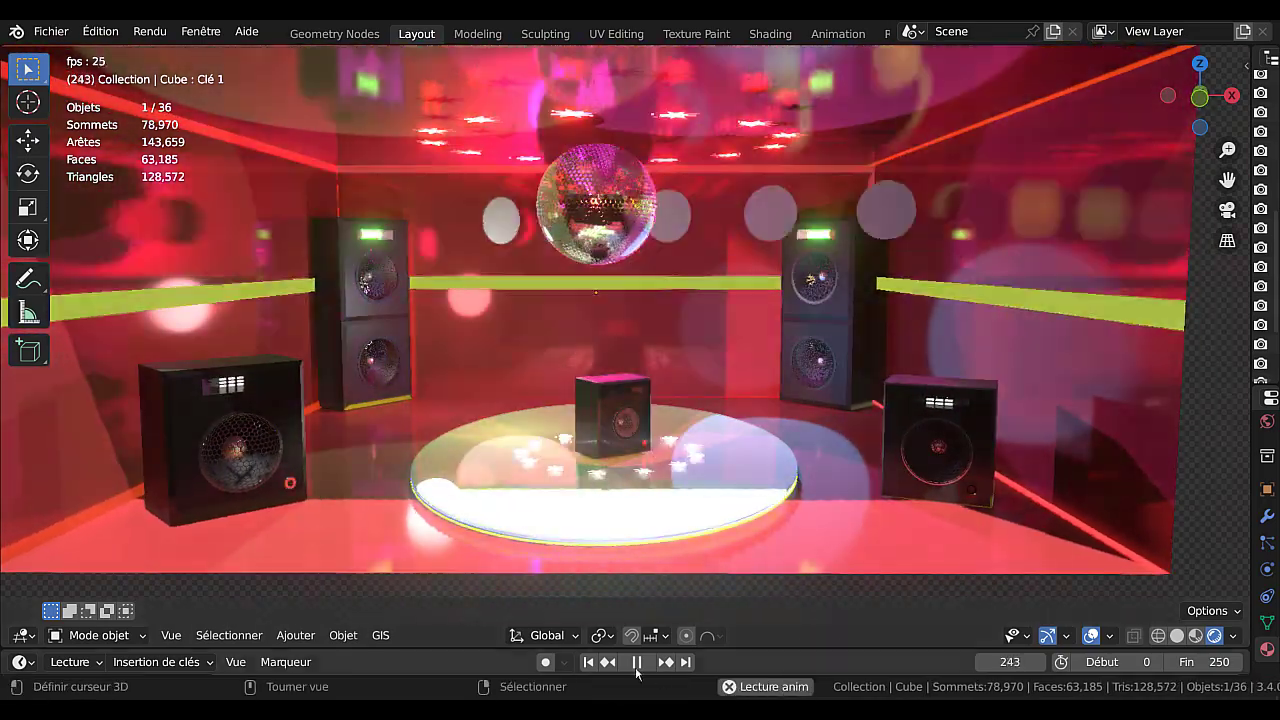
key(space)
Pick a grille face on the right-hand floor speaker in Edit Mode to make the grille material active, and return to Object Mode.
click(941, 467)
key(Tab)
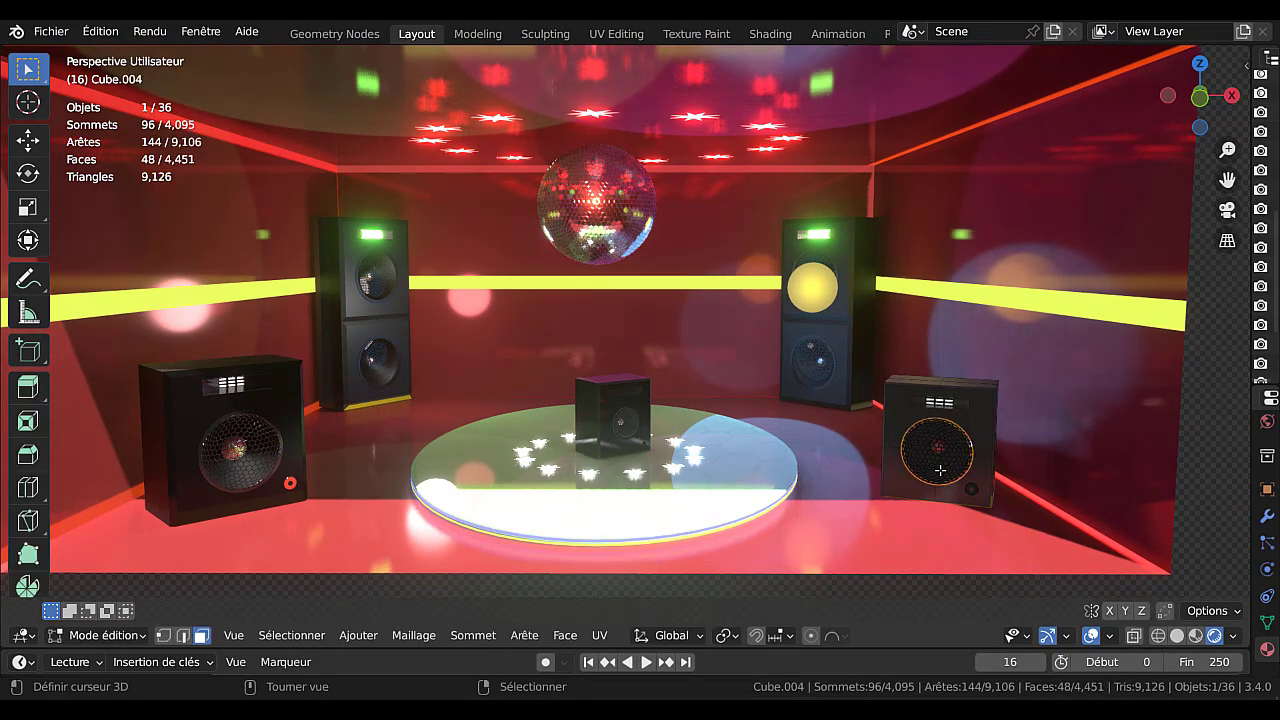
scroll(938, 491, up, 6)
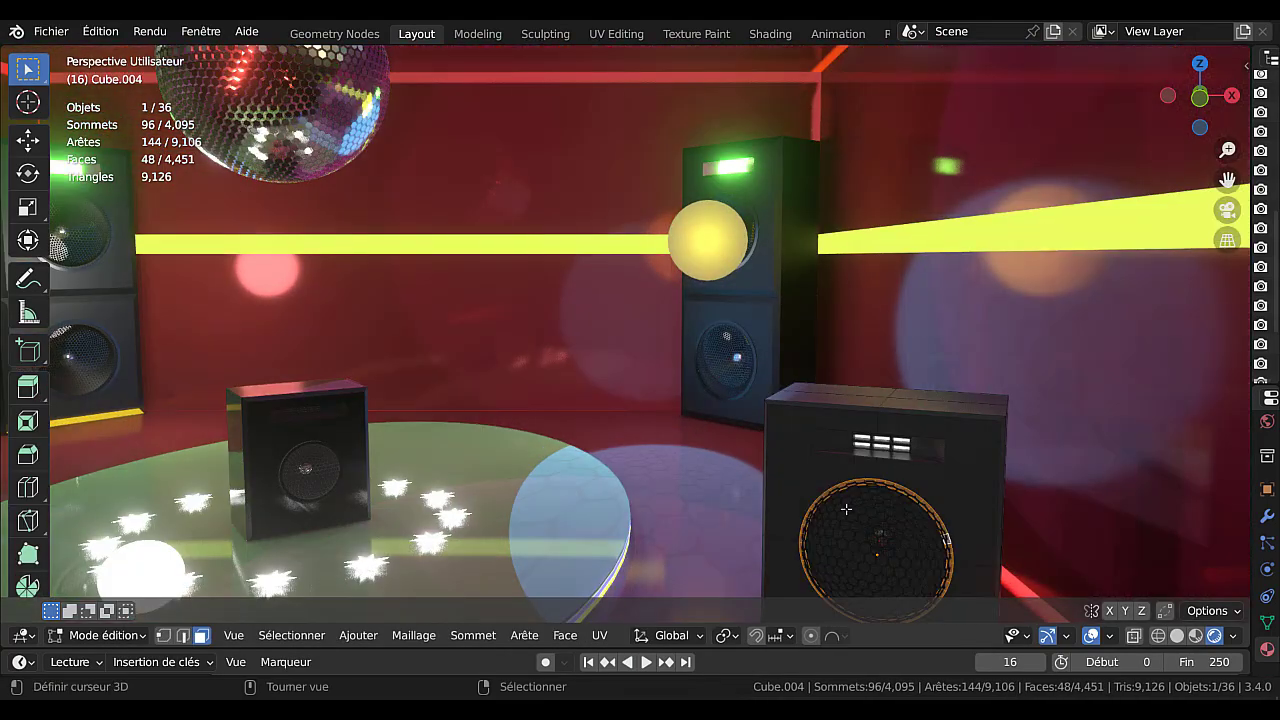
click(902, 540)
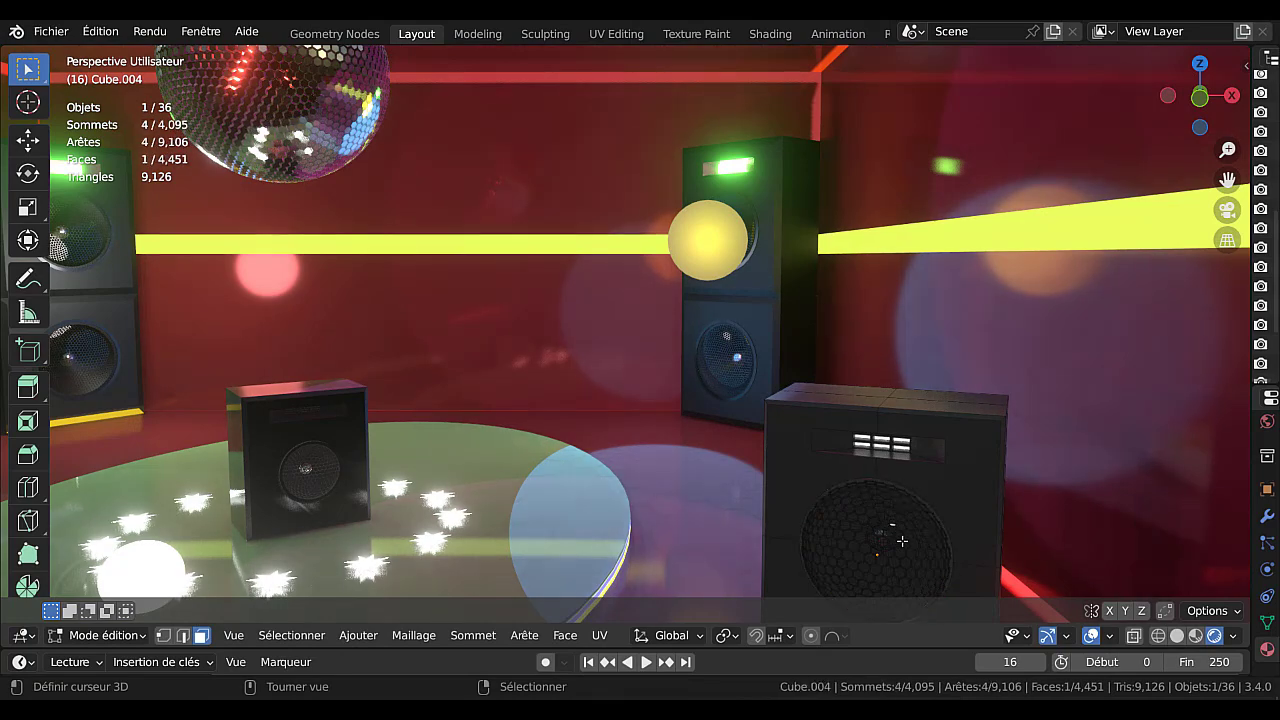
scroll(1082, 535, down, 4)
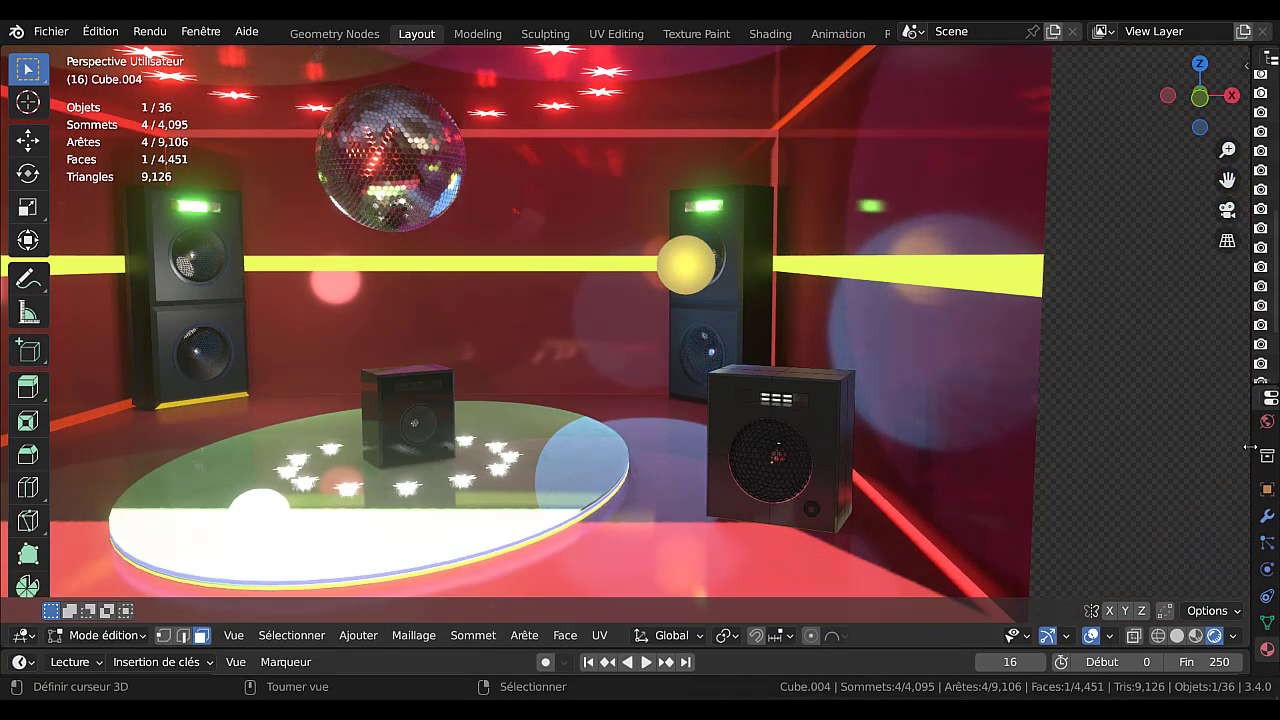
key(Tab)
Lighten the base colour of the speaker's grille material to a value of 0.482.
drag(1248, 446, 1050, 446)
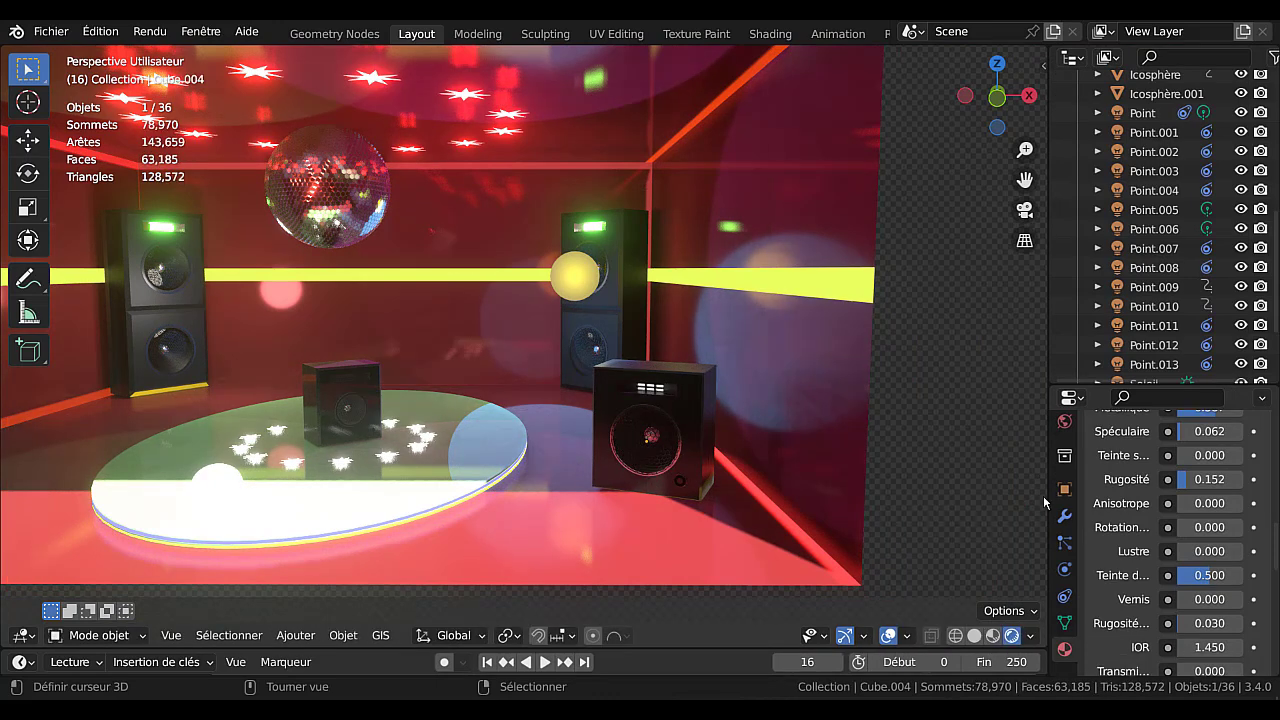
drag(1147, 383, 1147, 331)
scroll(1113, 428, up, 2)
scroll(1113, 428, up, 5)
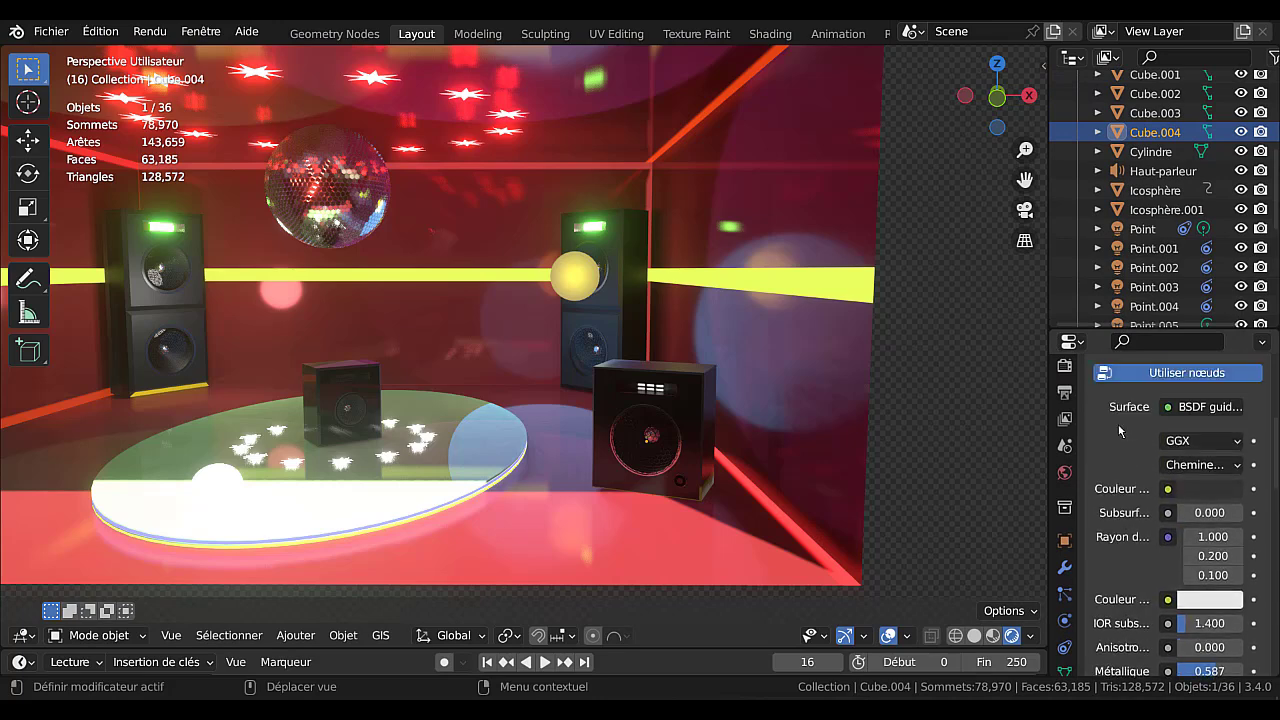
scroll(1113, 430, up, 2)
scroll(1117, 430, down, 3)
click(1206, 489)
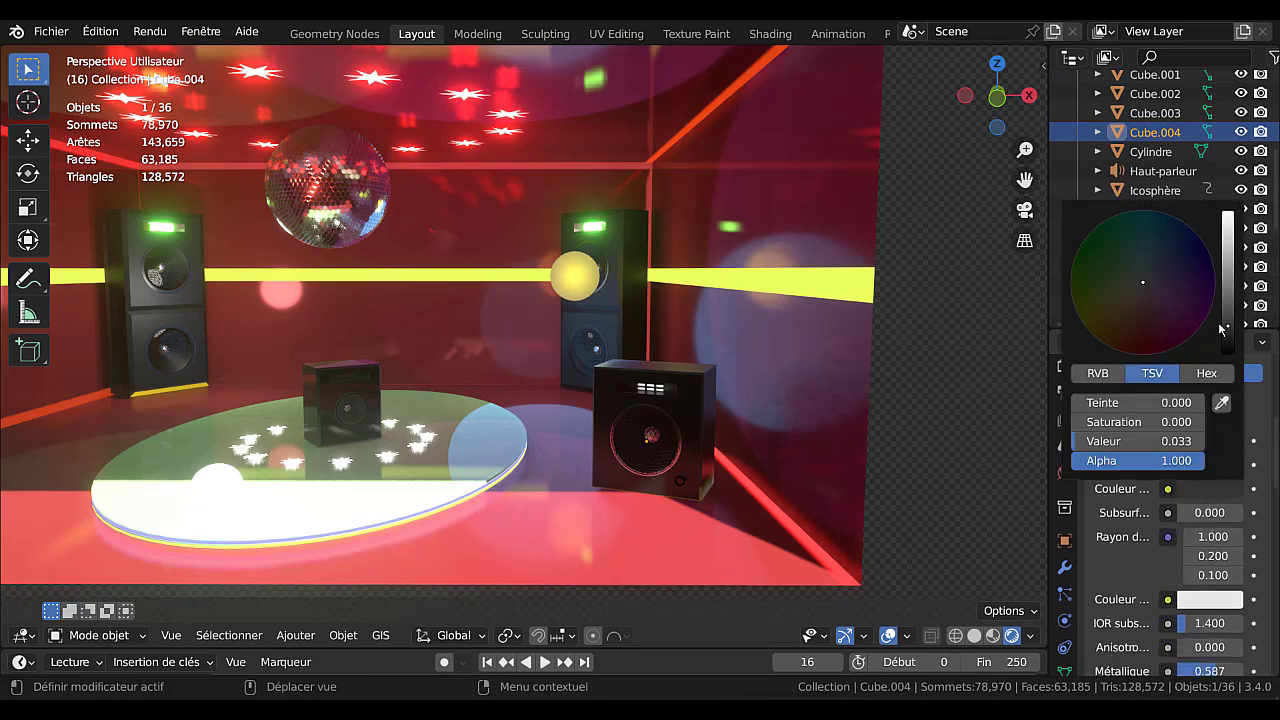
mouse_move(1228, 325)
mouse_down()
mouse_move(1228, 236)
mouse_move(1228, 250)
mouse_up()
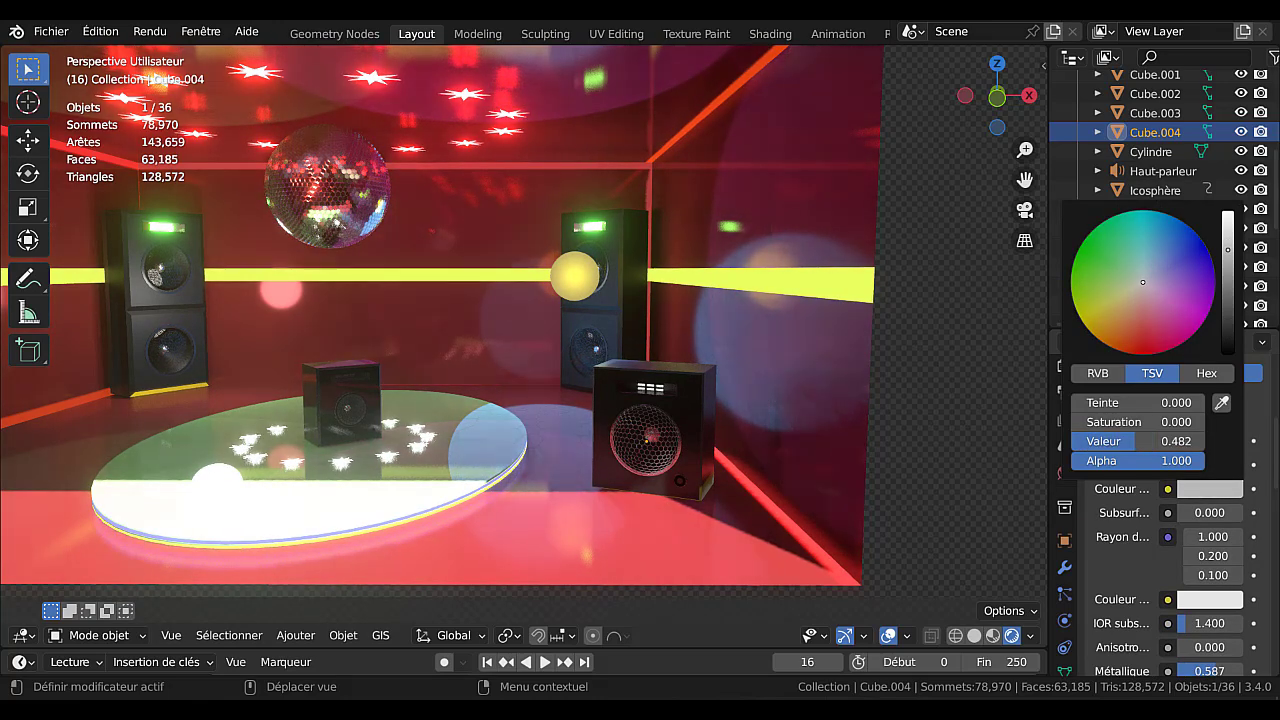
Play the animation to check the lightened grille under the moving lights, and stop the playback.
scroll(932, 429, down, 3)
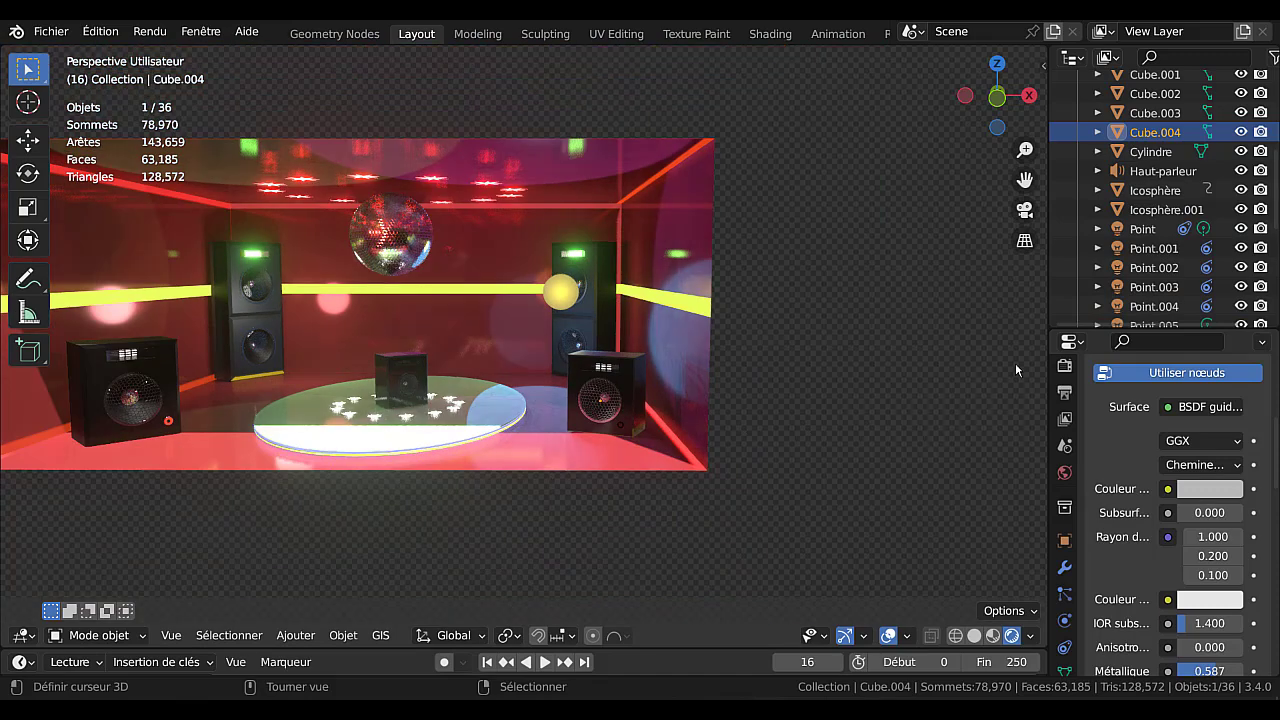
drag(1044, 357, 1168, 358)
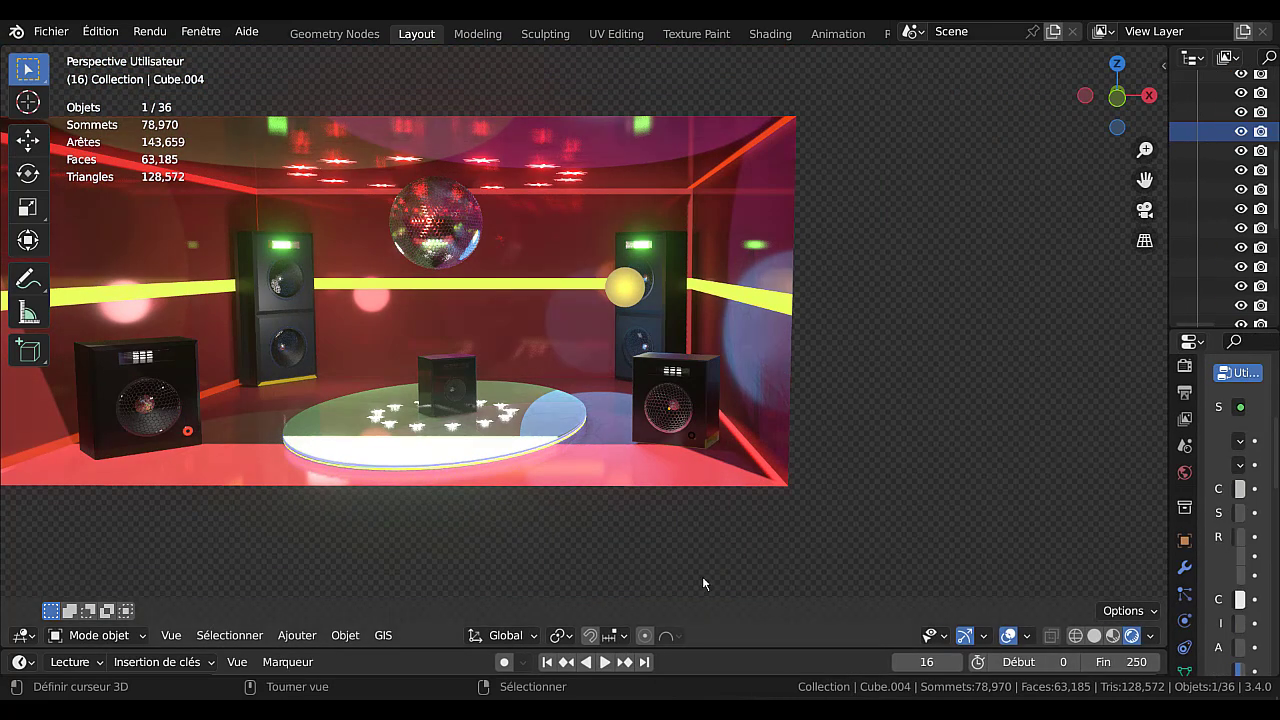
click(604, 664)
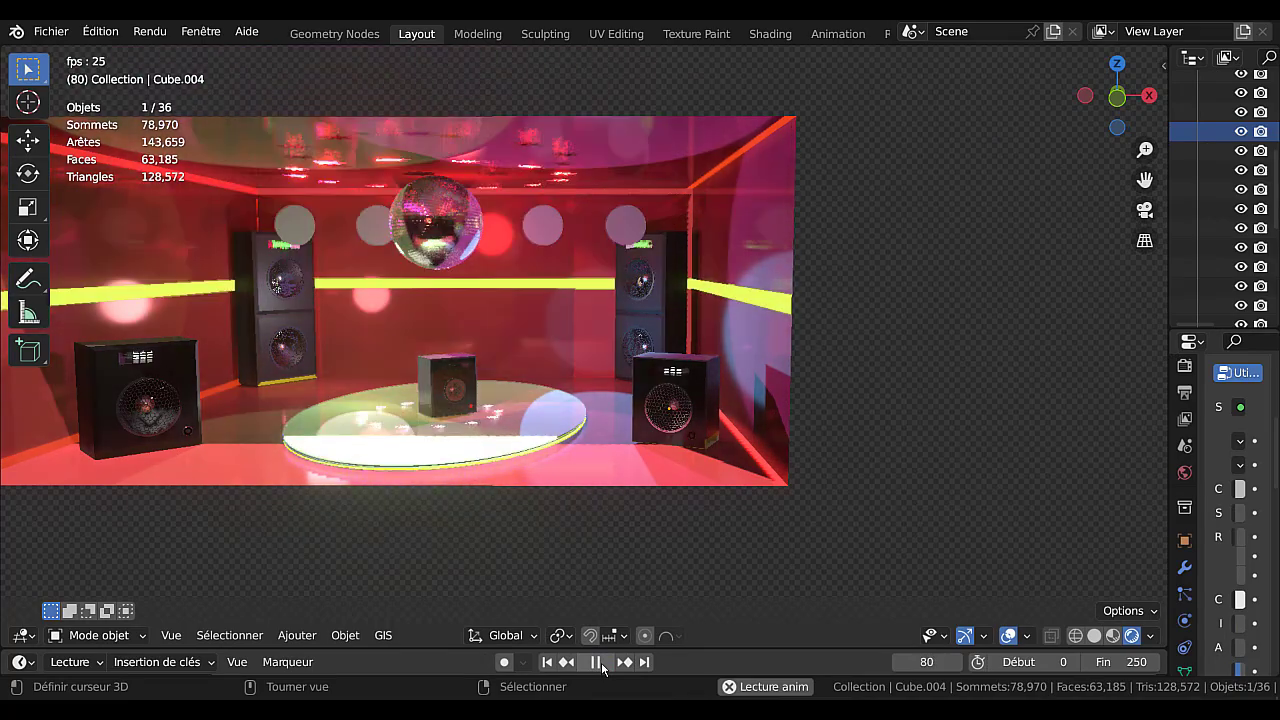
click(597, 662)
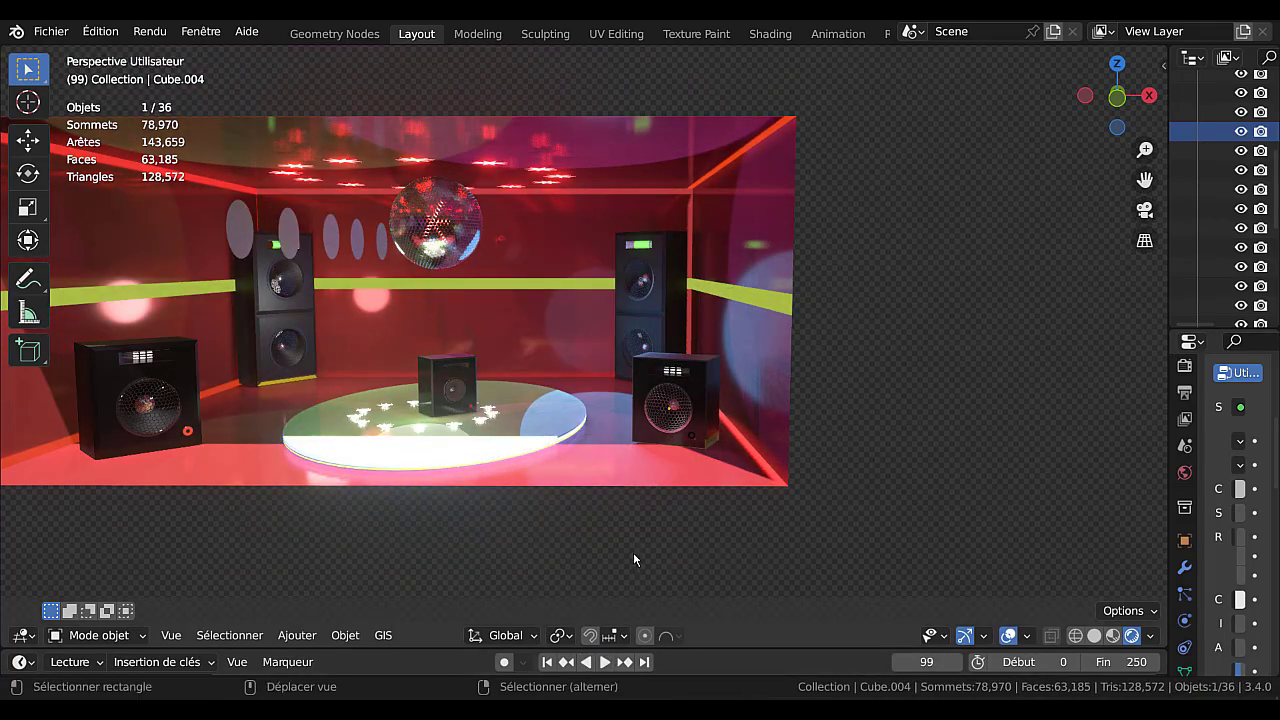
Examine the world's forest.exr environment image settings and the reflections on the disco ball.
scroll(763, 560, up, 3)
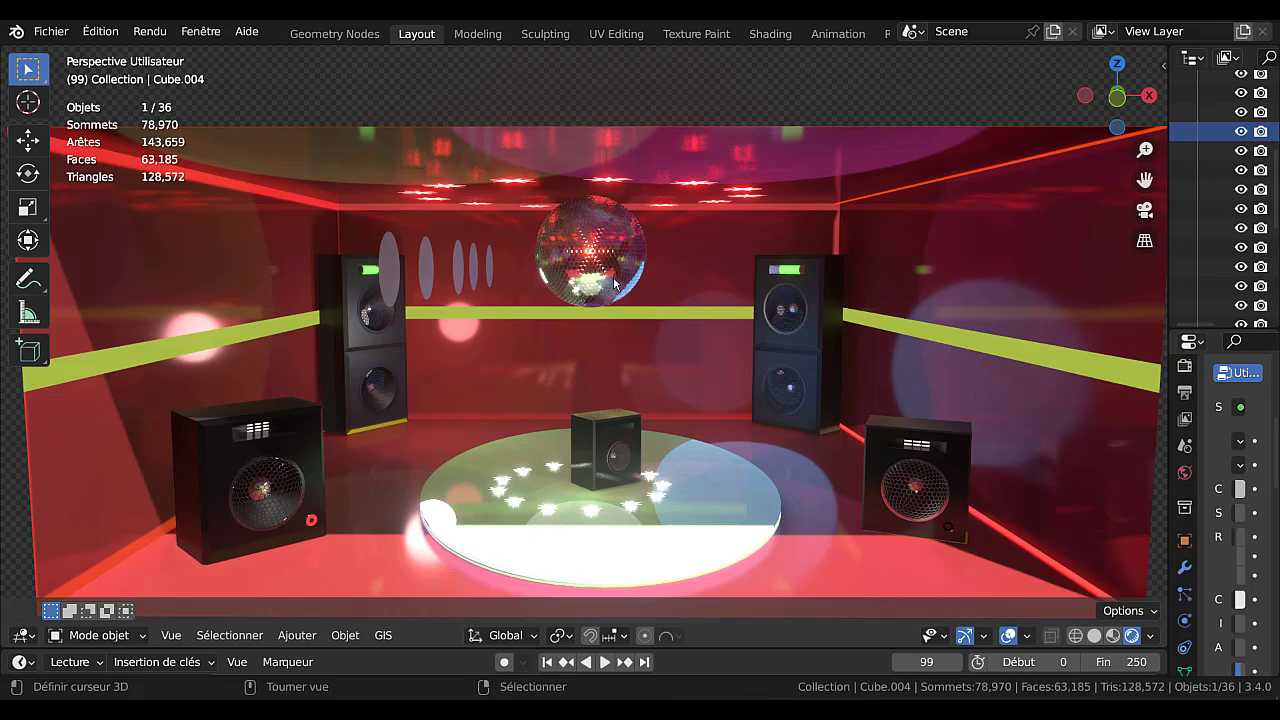
scroll(614, 280, up, 2)
scroll(614, 280, up, 1)
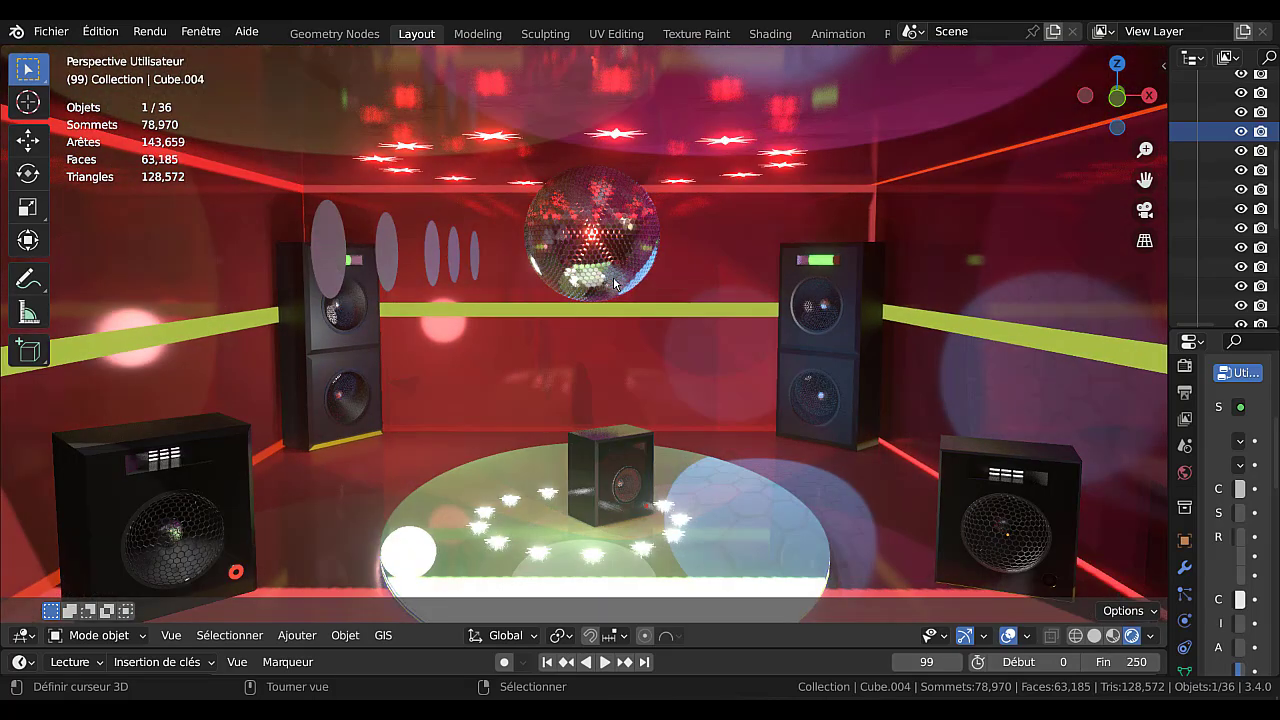
drag(1166, 286, 1040, 293)
click(1053, 473)
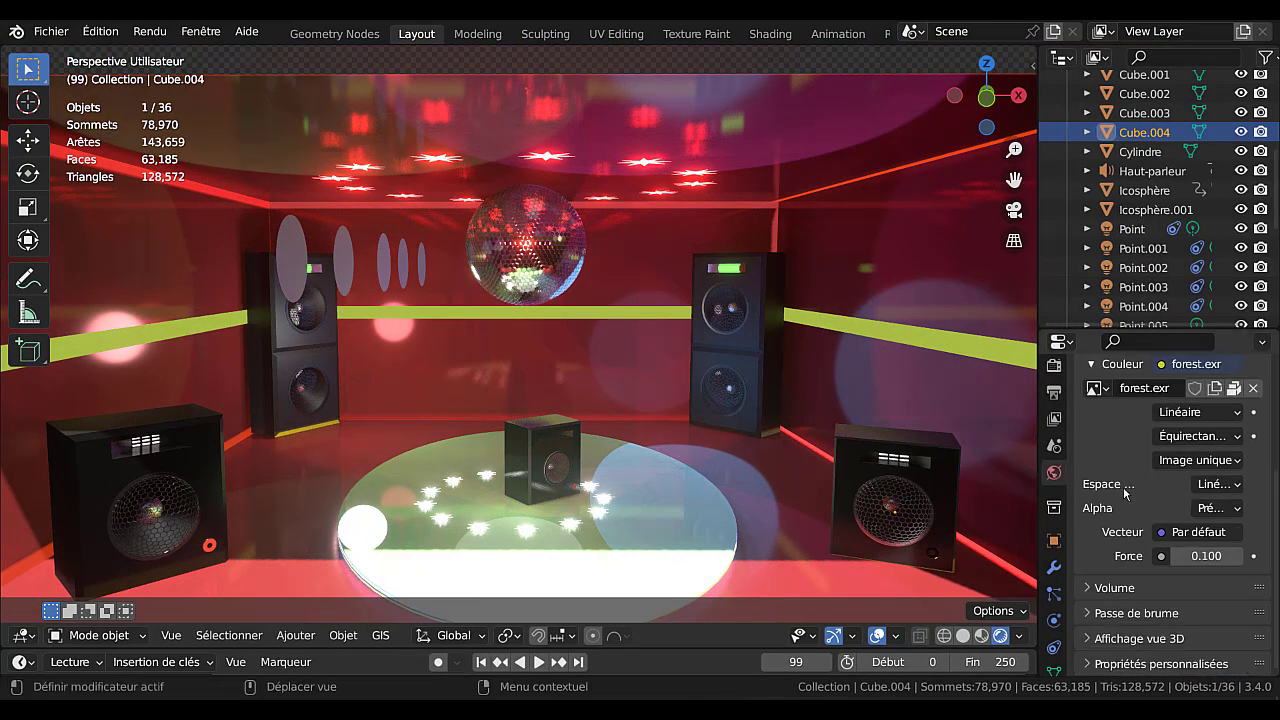
click(1095, 389)
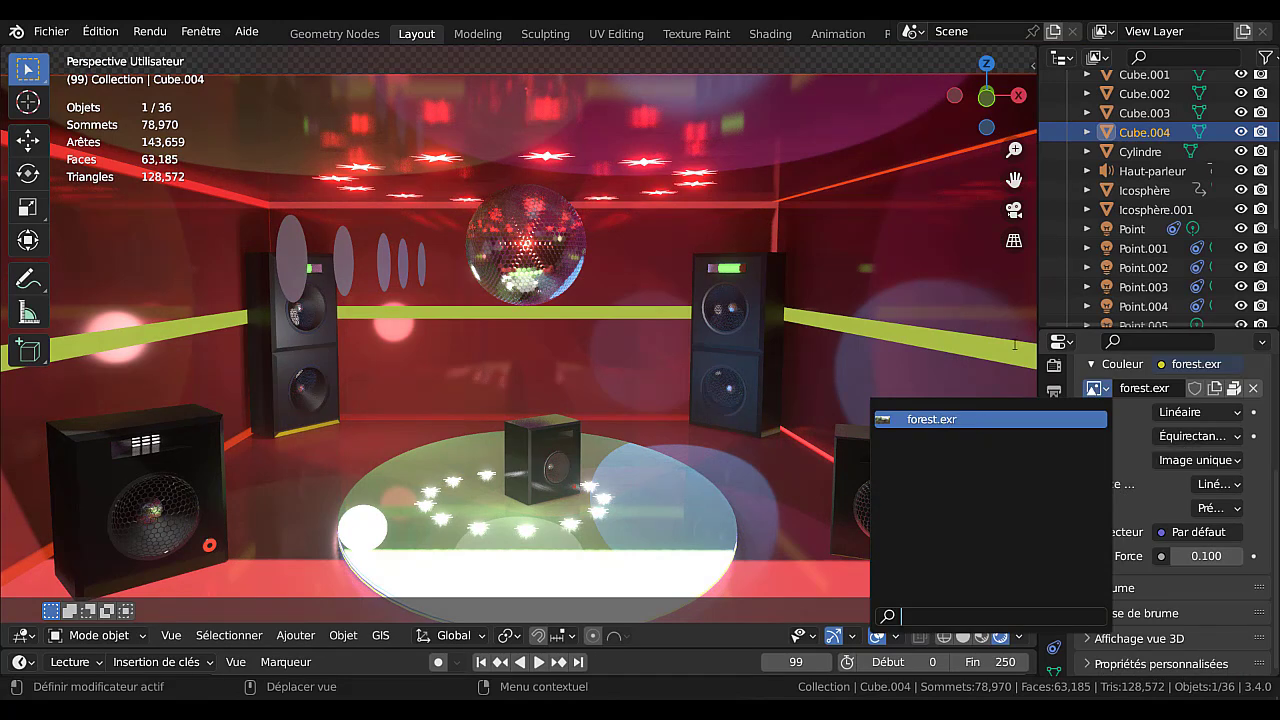
drag(1040, 292, 1148, 286)
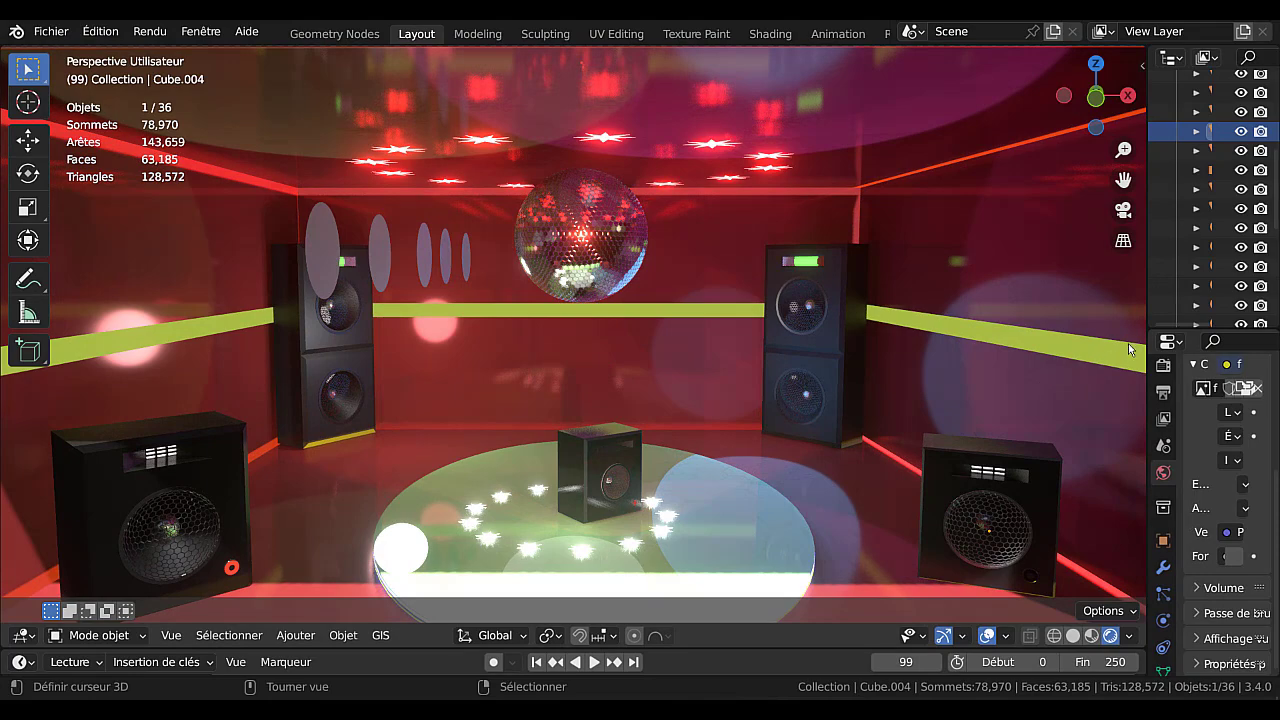
drag(1146, 315, 982, 315)
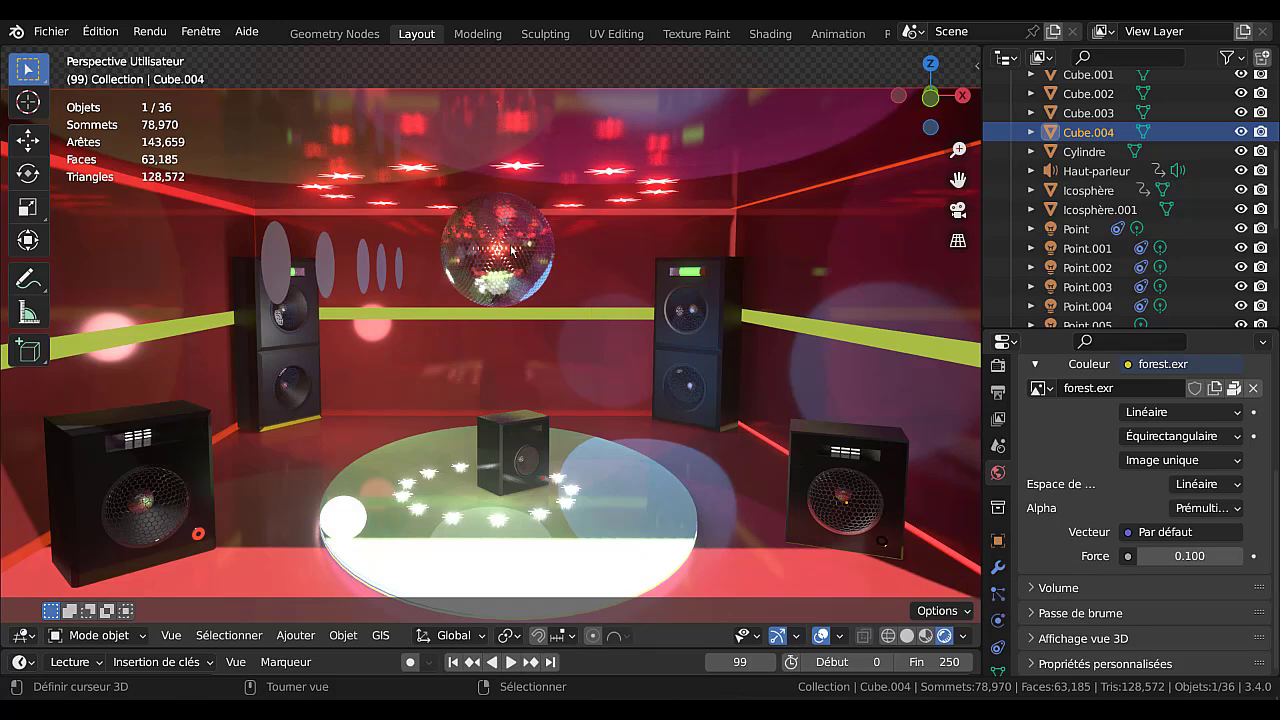
scroll(514, 268, up, 3)
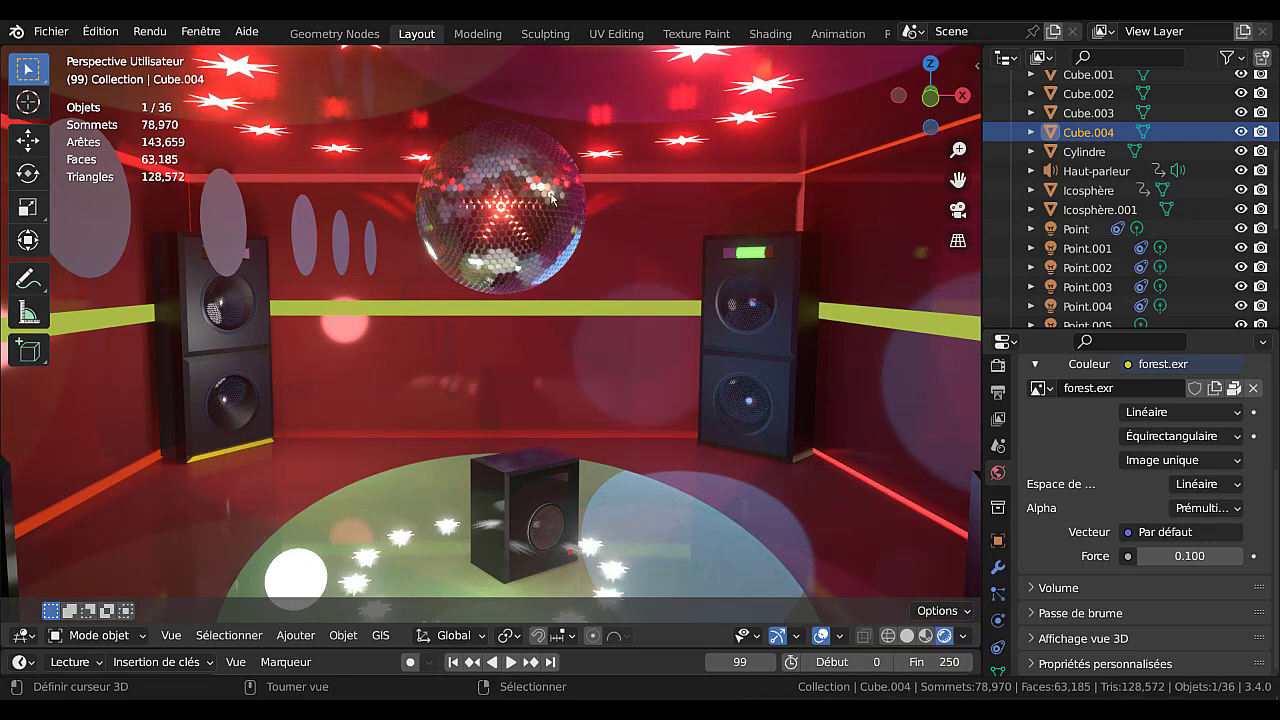
scroll(551, 199, down, 4)
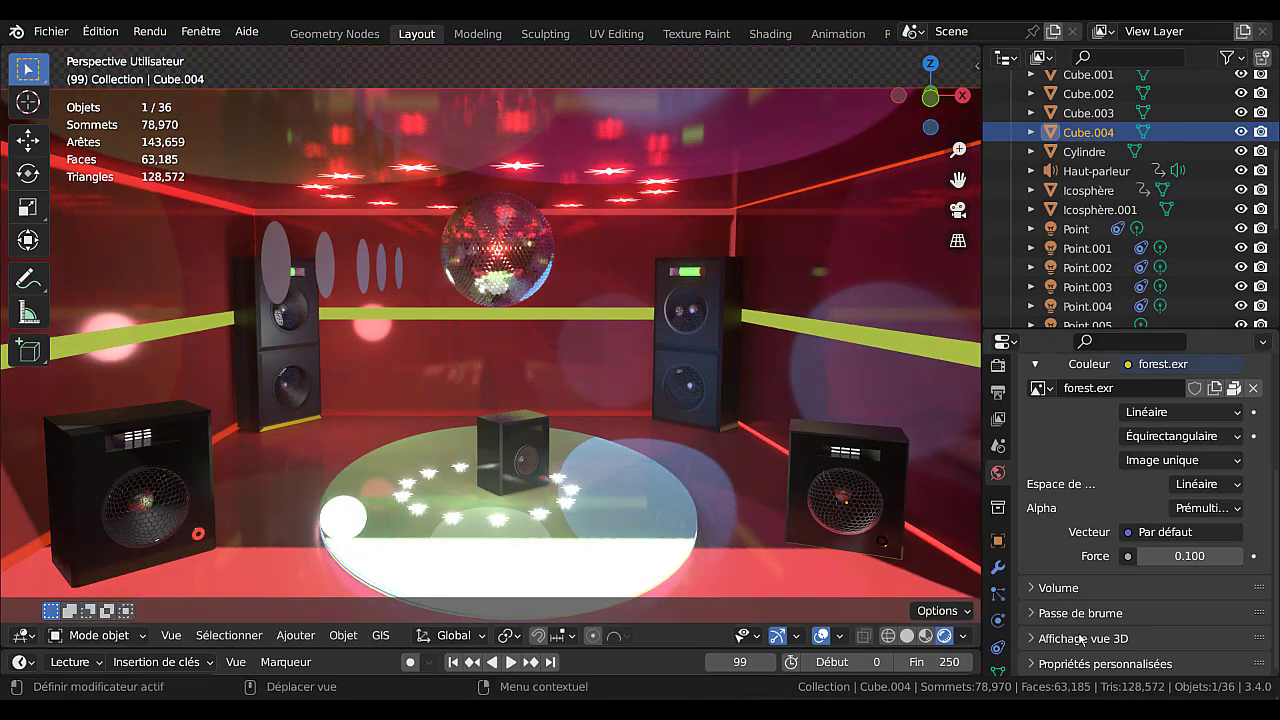
Review the grille's material settings and the overall look of the room with all its speakers.
scroll(1000, 645, down, 3)
click(997, 614)
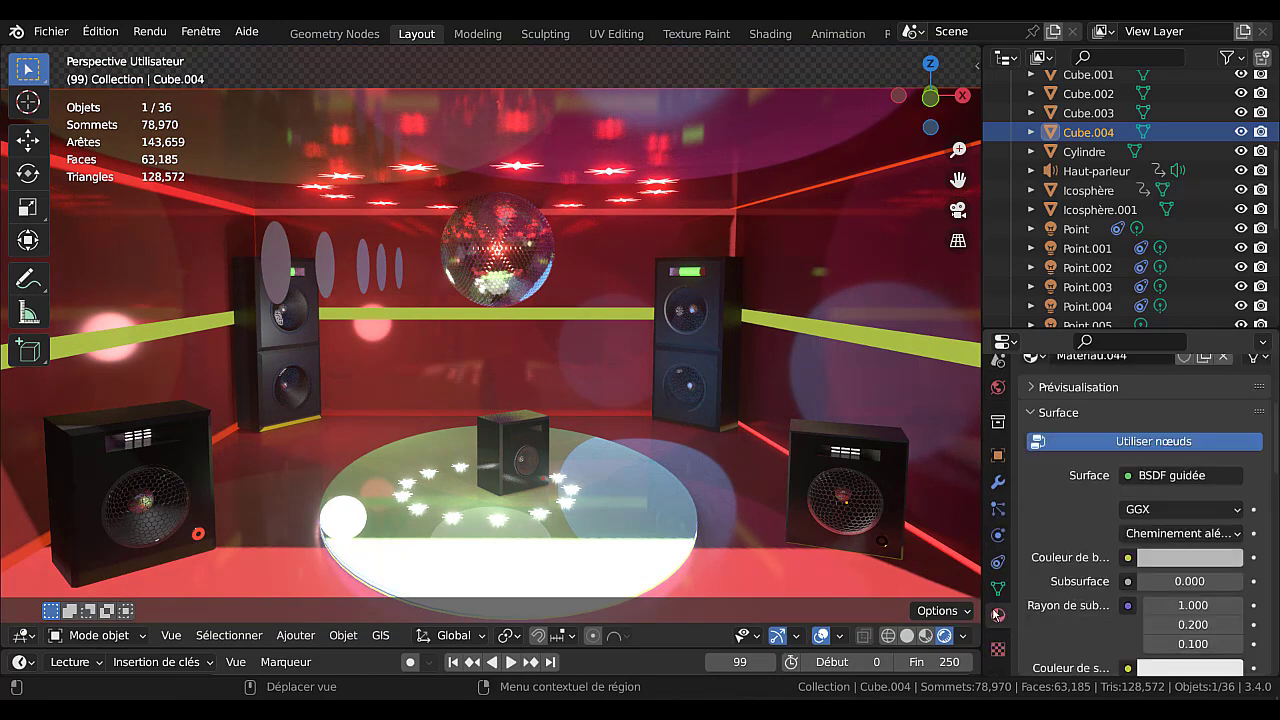
scroll(1166, 572, down, 4)
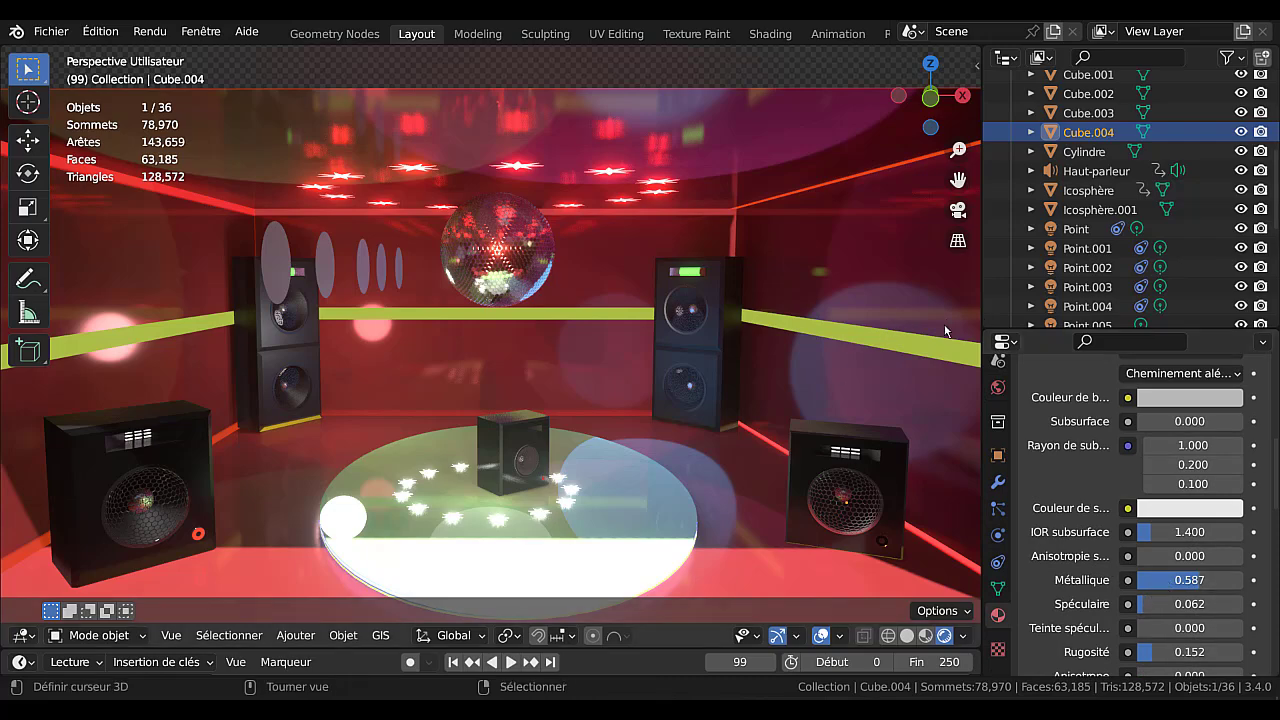
drag(981, 303, 1067, 303)
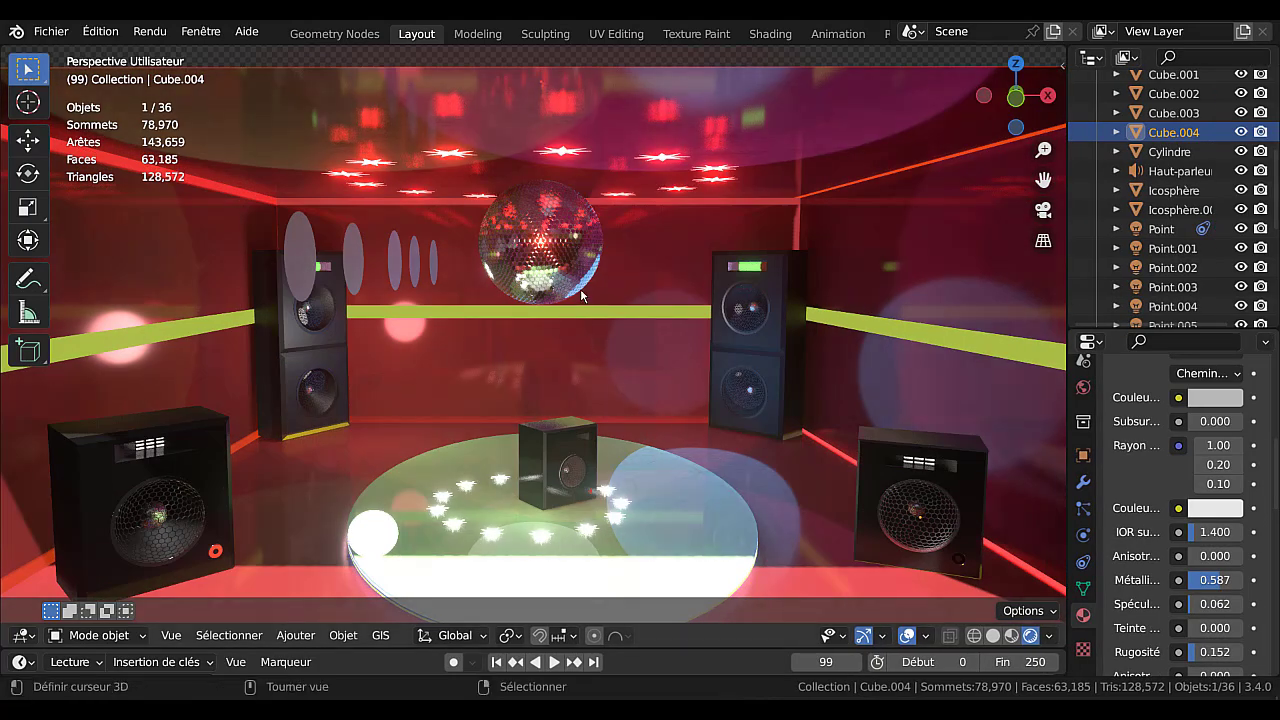
scroll(630, 372, down, 2)
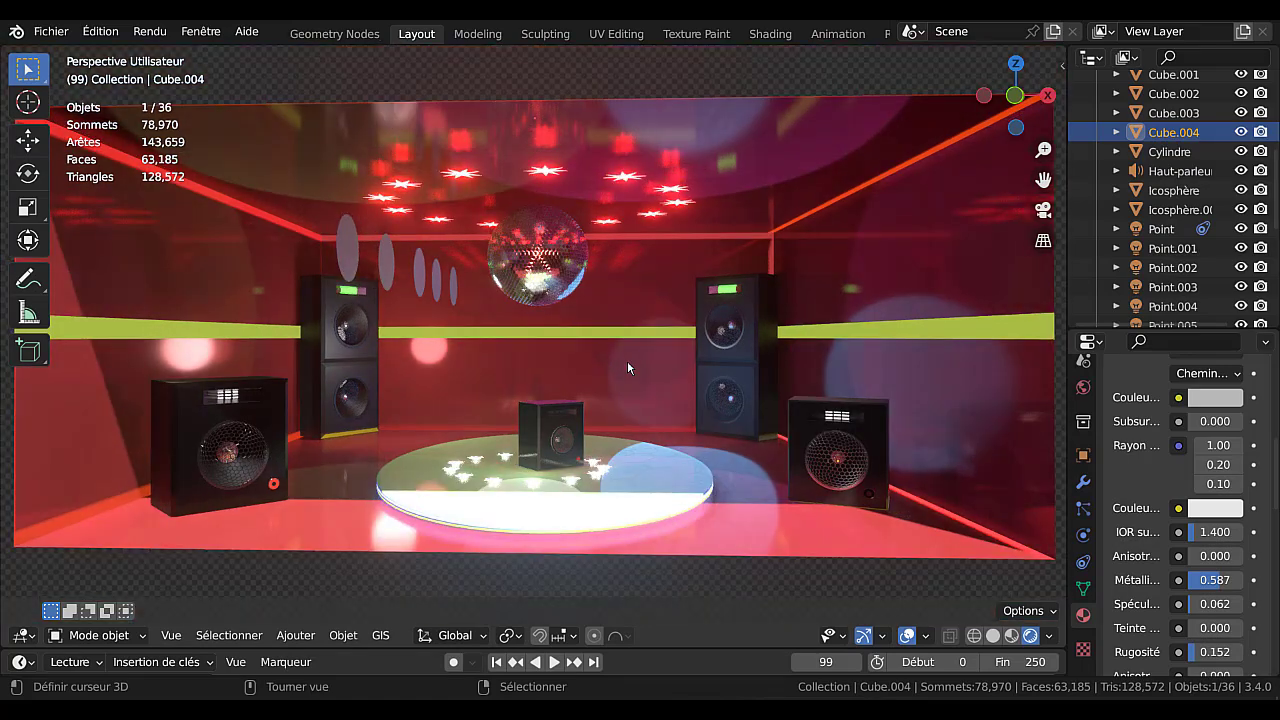
scroll(627, 365, up, 2)
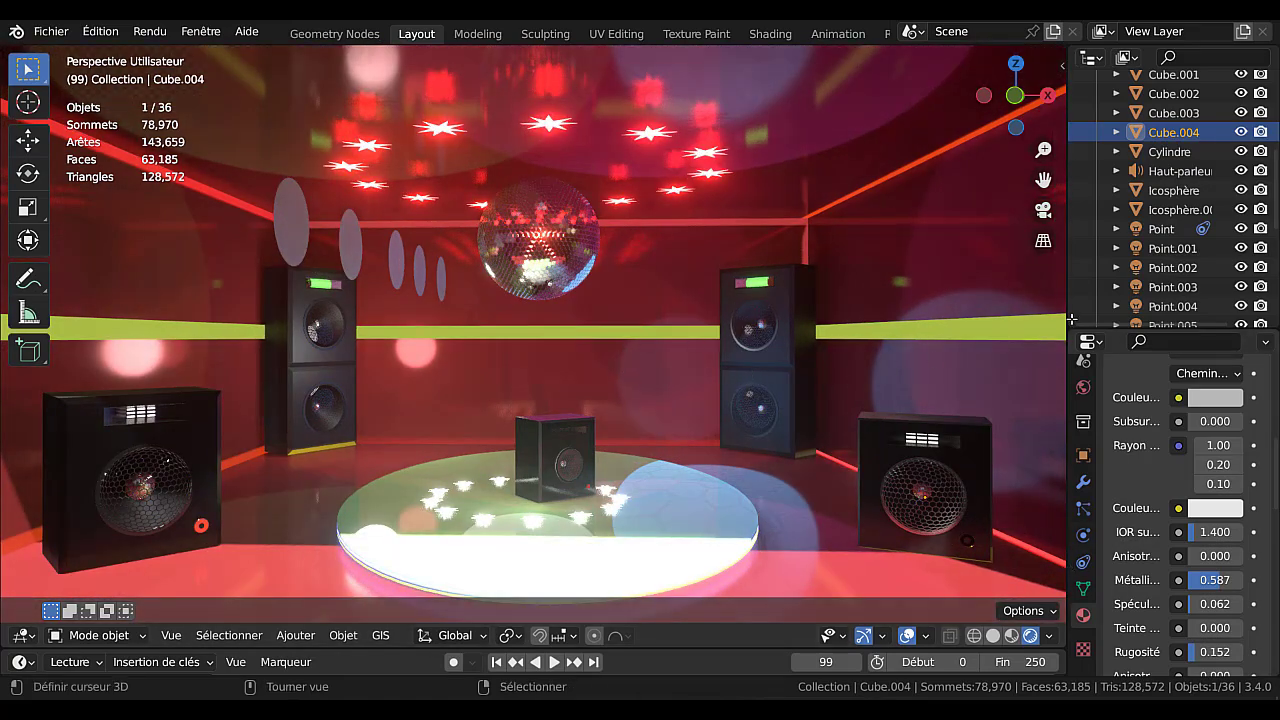
drag(1066, 298, 1224, 293)
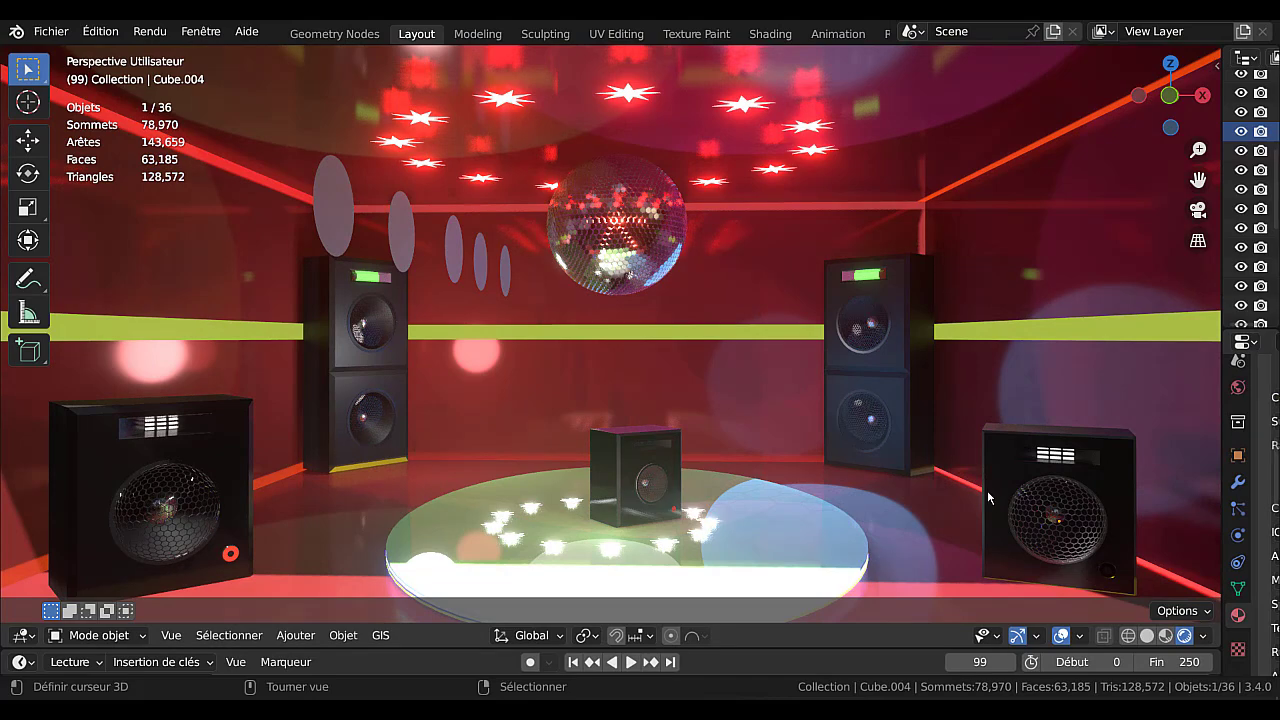
Pick a front face of the right-hand floor speaker's cabinet in Edit Mode to make the cabinet material active, and return to Object Mode.
drag(1221, 386, 937, 386)
scroll(1139, 578, down, 3)
scroll(1136, 573, down, 2)
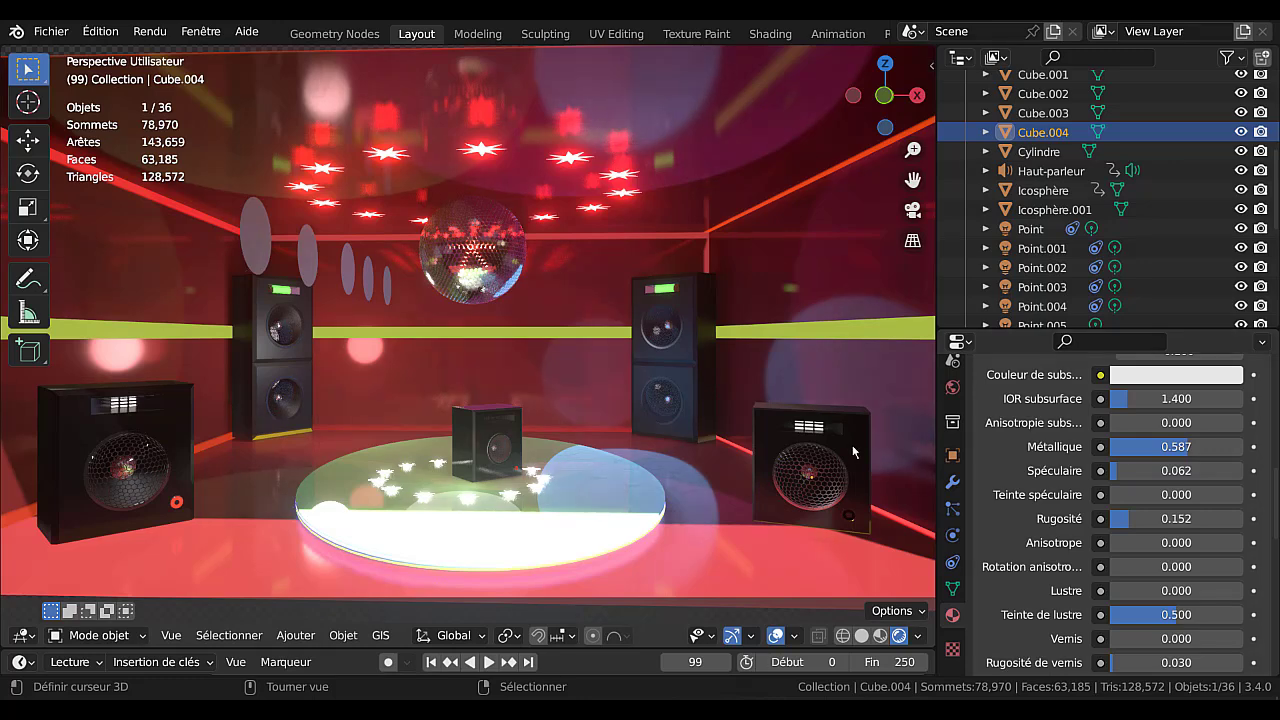
key(Tab)
click(852, 444)
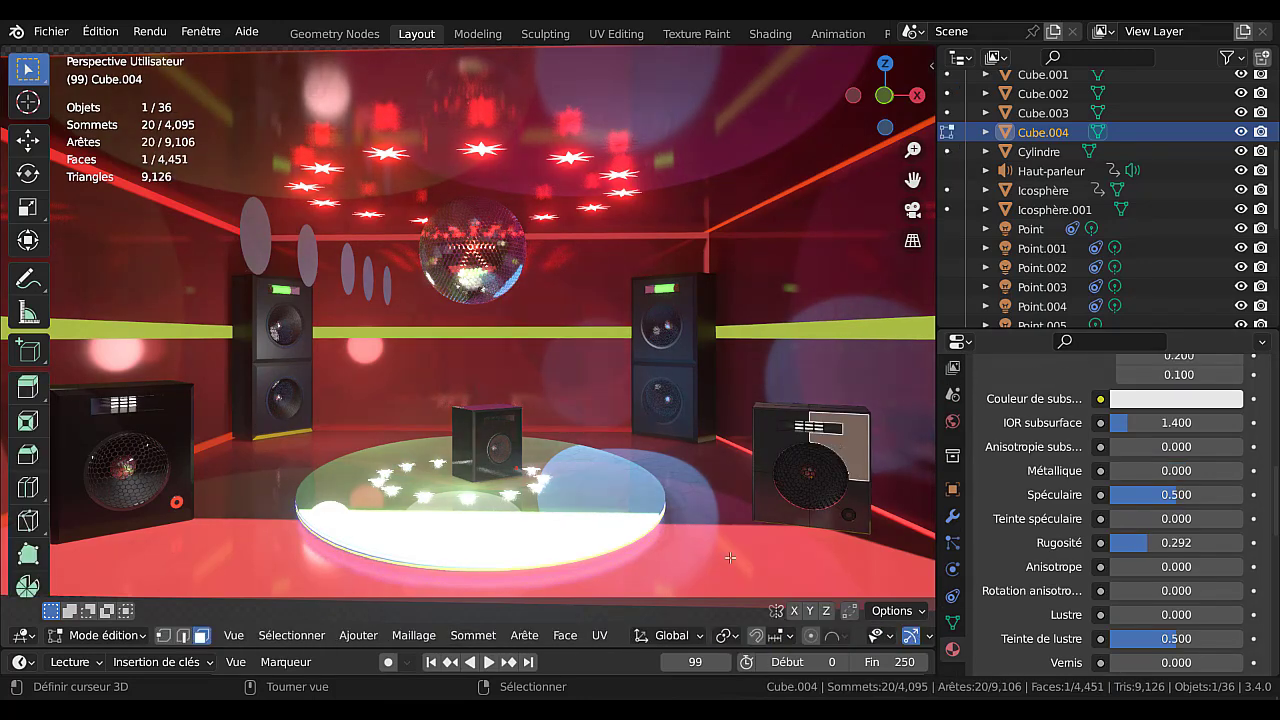
key(Tab)
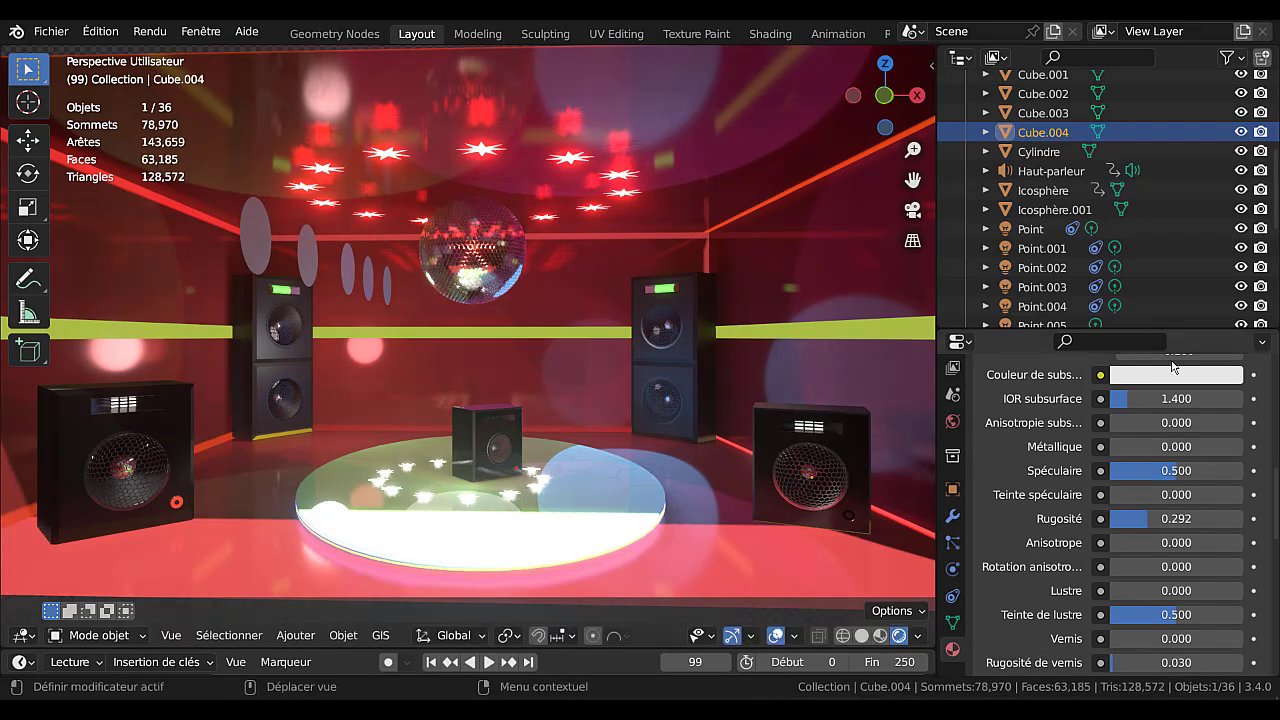
Set the roughness of the speaker's cabinet material to 0.127.
scroll(1163, 467, up, 2)
scroll(1163, 467, up, 2)
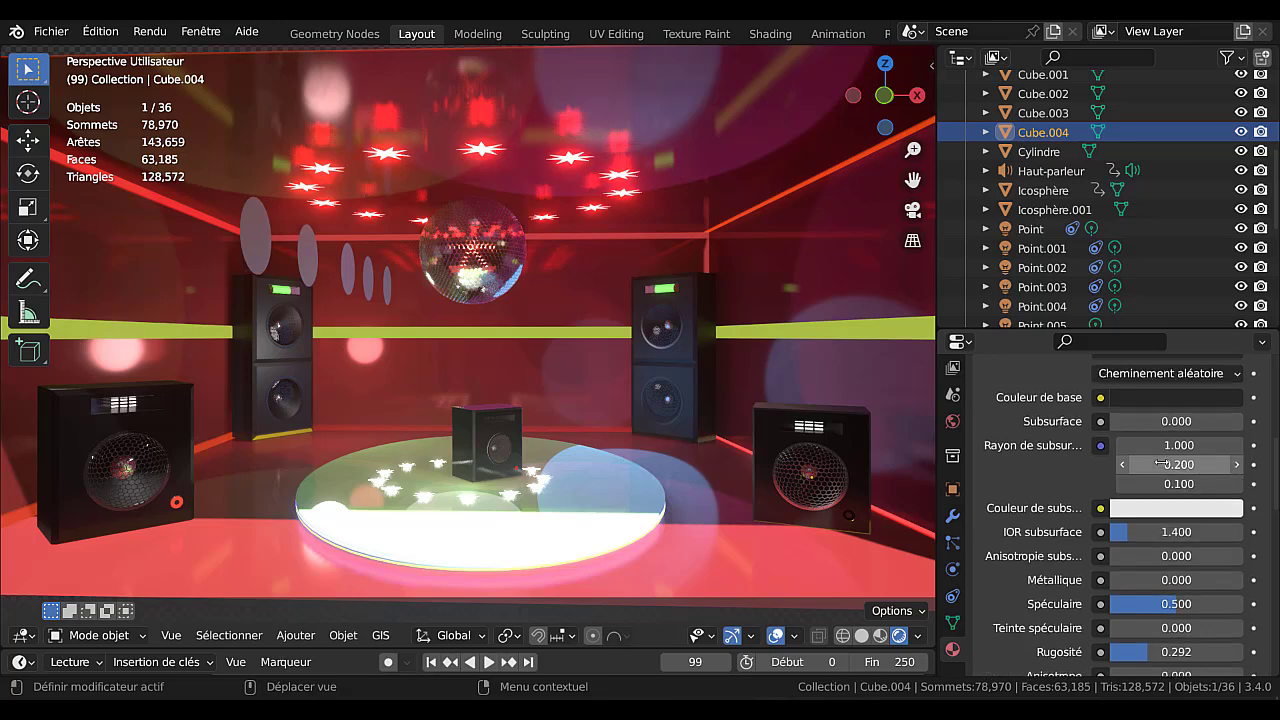
scroll(1177, 610, down, 2)
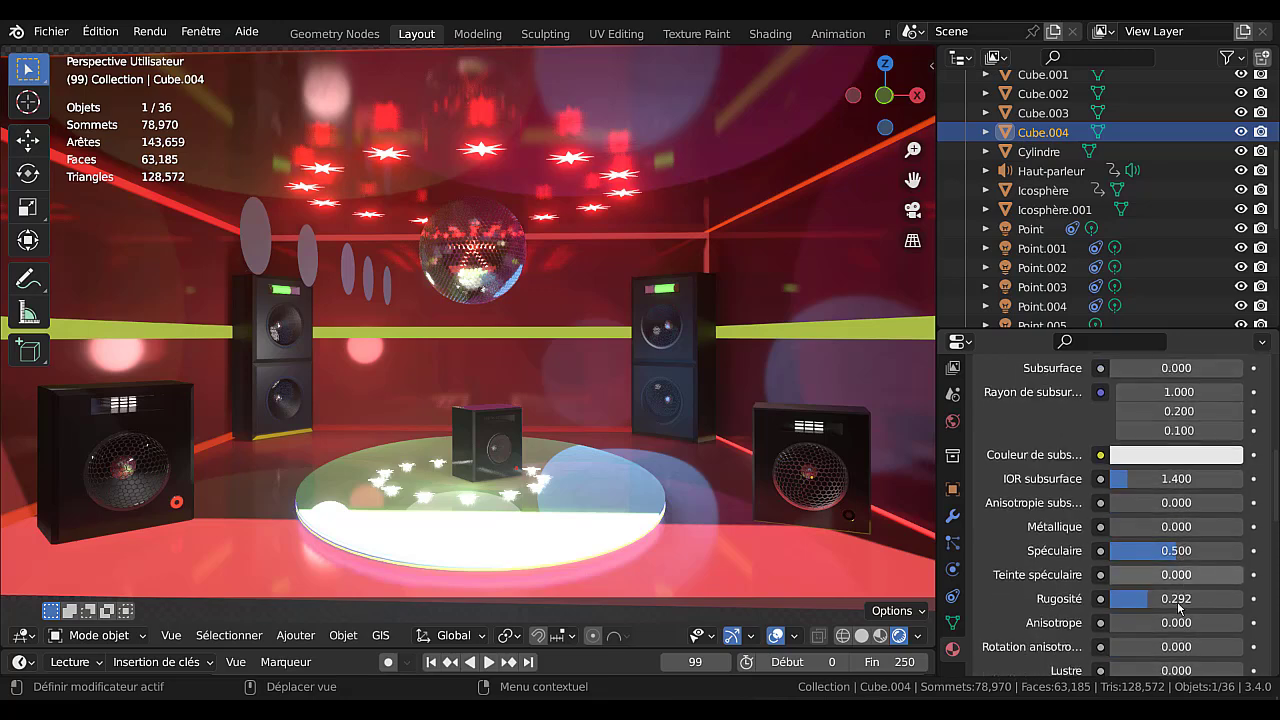
mouse_move(1148, 599)
mouse_down()
mouse_move(1243, 599)
mouse_move(1114, 599)
mouse_move(1127, 599)
mouse_up()
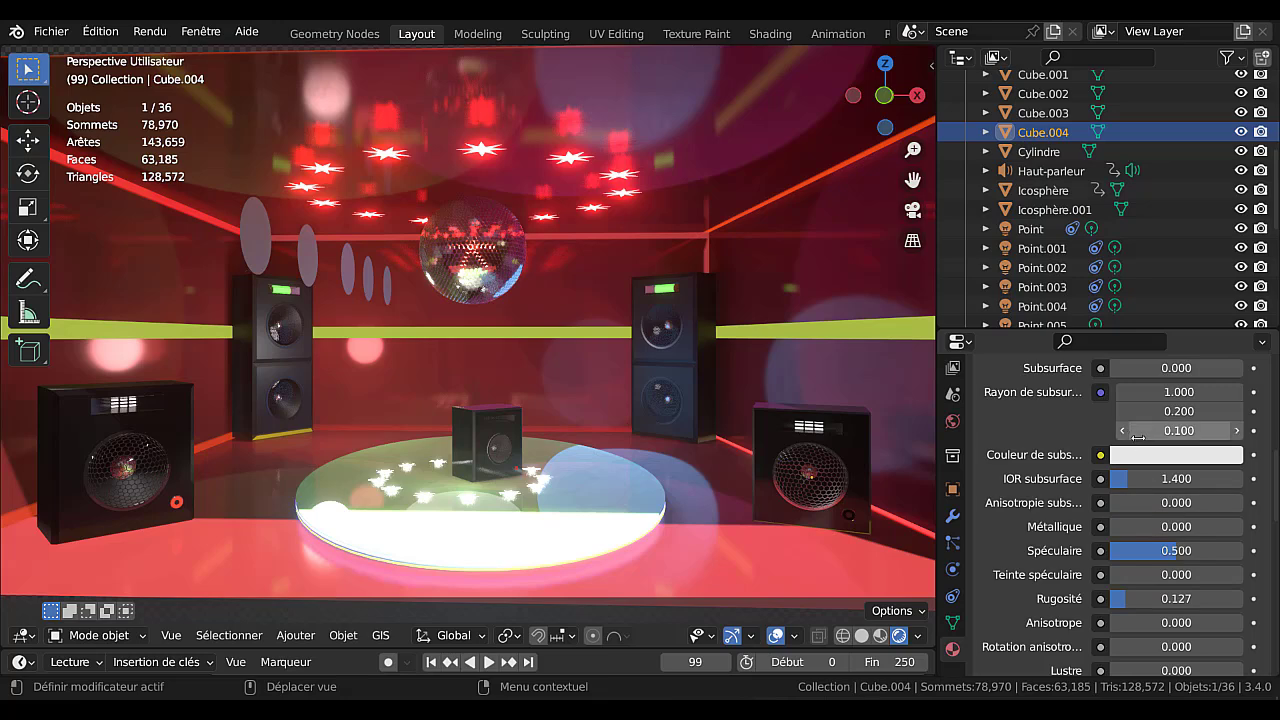
Lighten the base colour of the speaker's cabinet material to a value of 0.221 and check it in the room.
scroll(1139, 443, up, 2)
click(1164, 428)
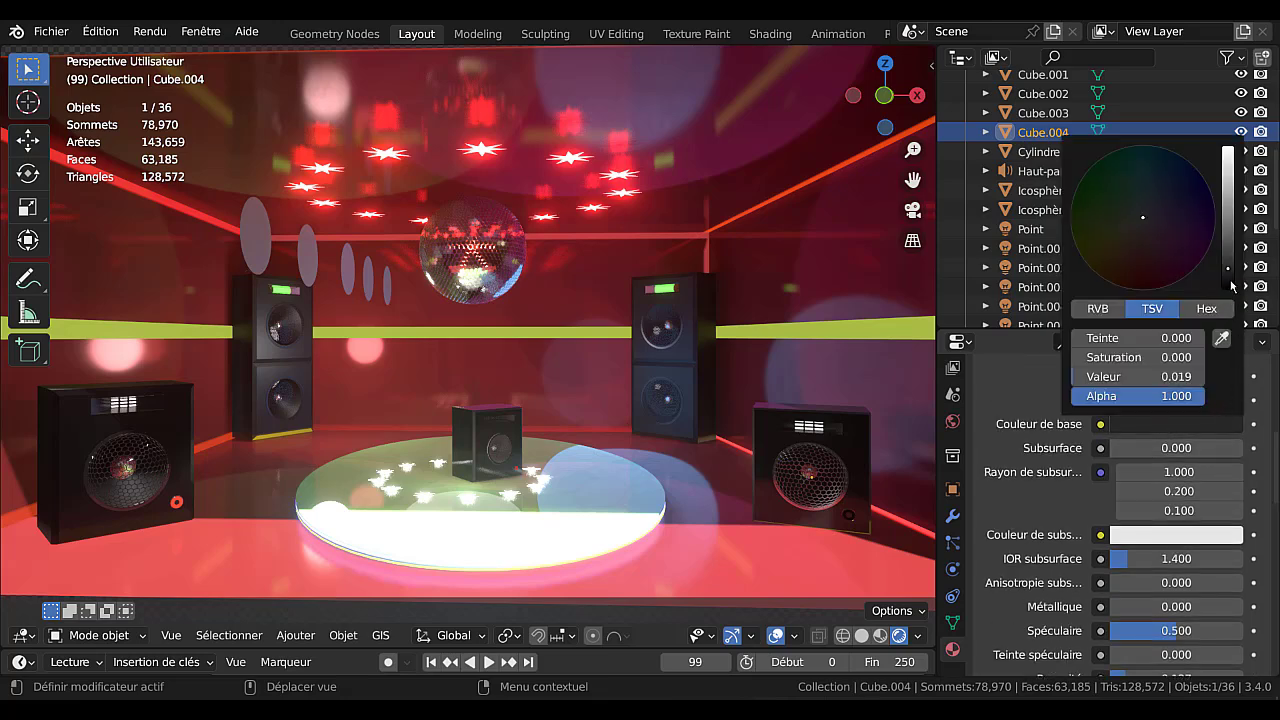
drag(1228, 268, 1228, 216)
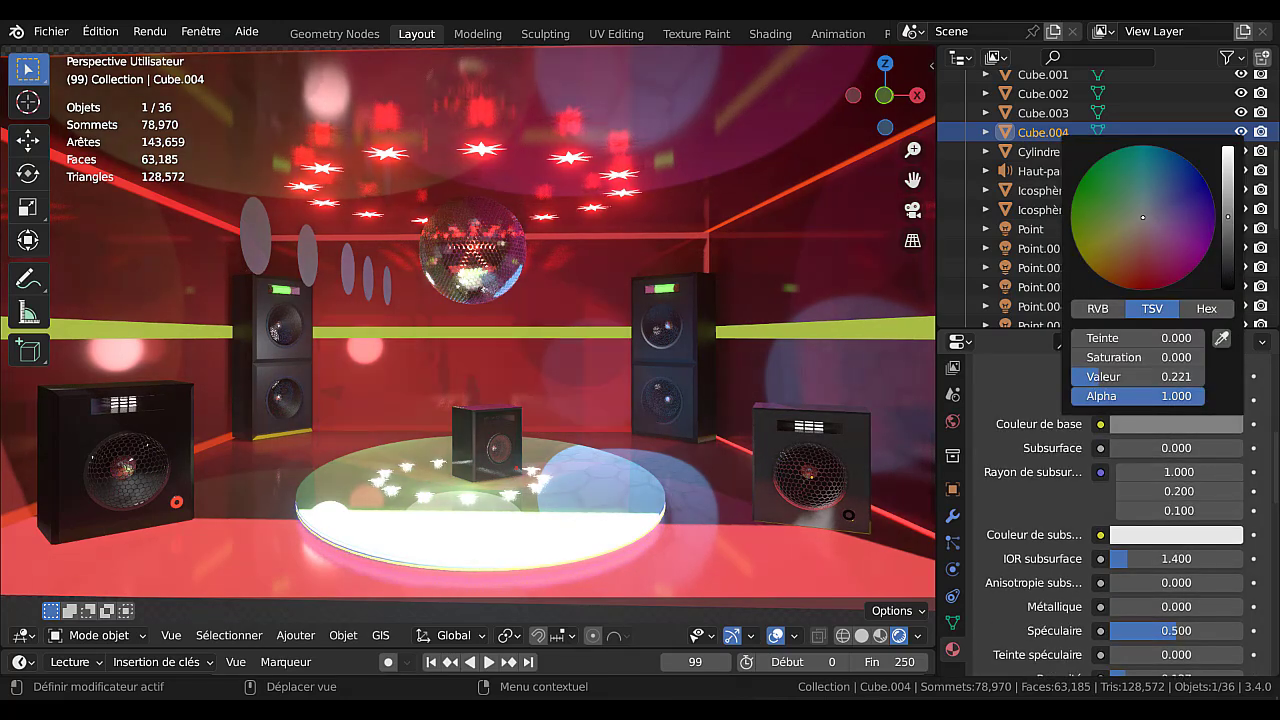
drag(938, 442, 967, 438)
middle_drag(878, 450, 876, 450)
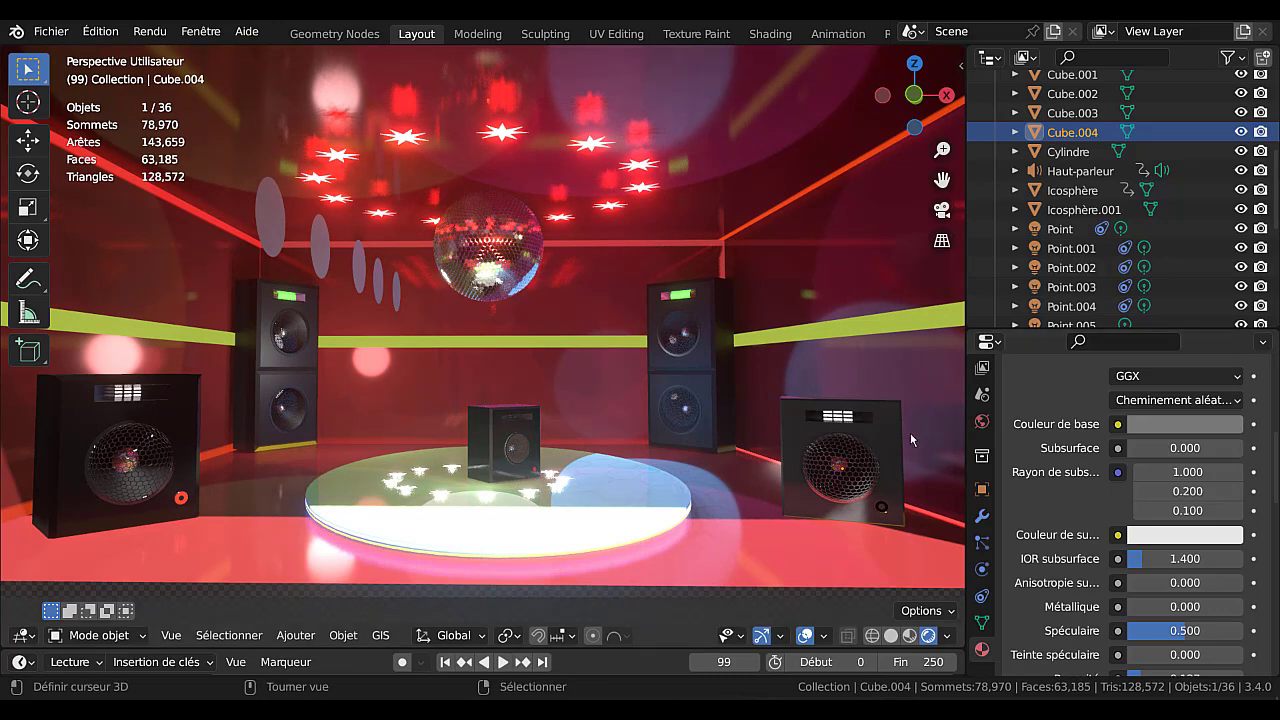
Set the speaker cabinet material's roughness to 0.916 and its specular to 1.000.
scroll(1136, 560, down, 3)
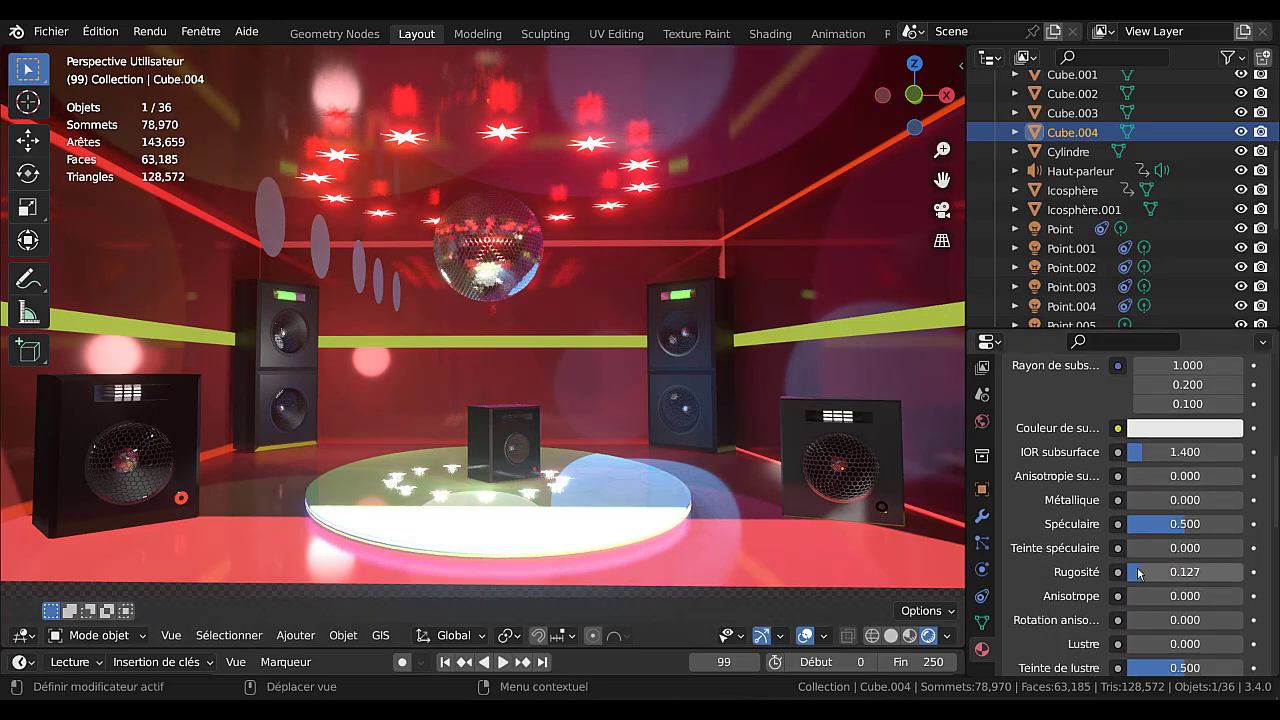
drag(1138, 572, 1233, 572)
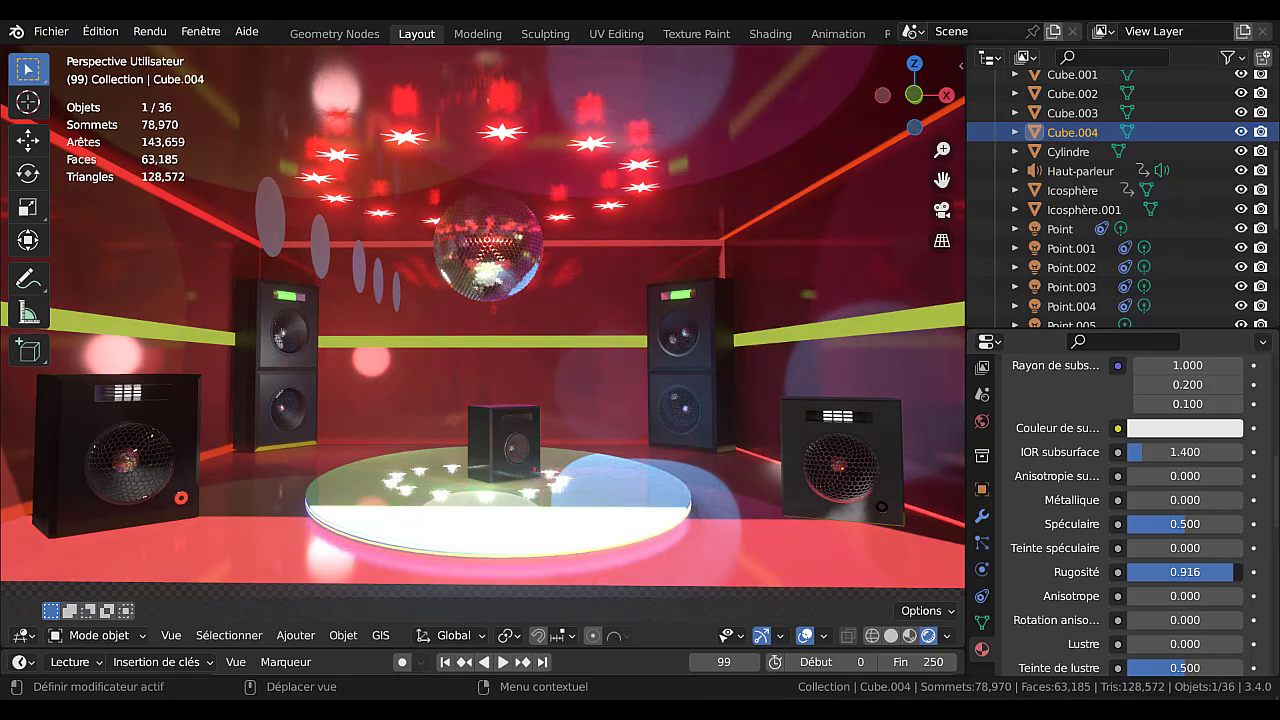
drag(1150, 500, 1243, 524)
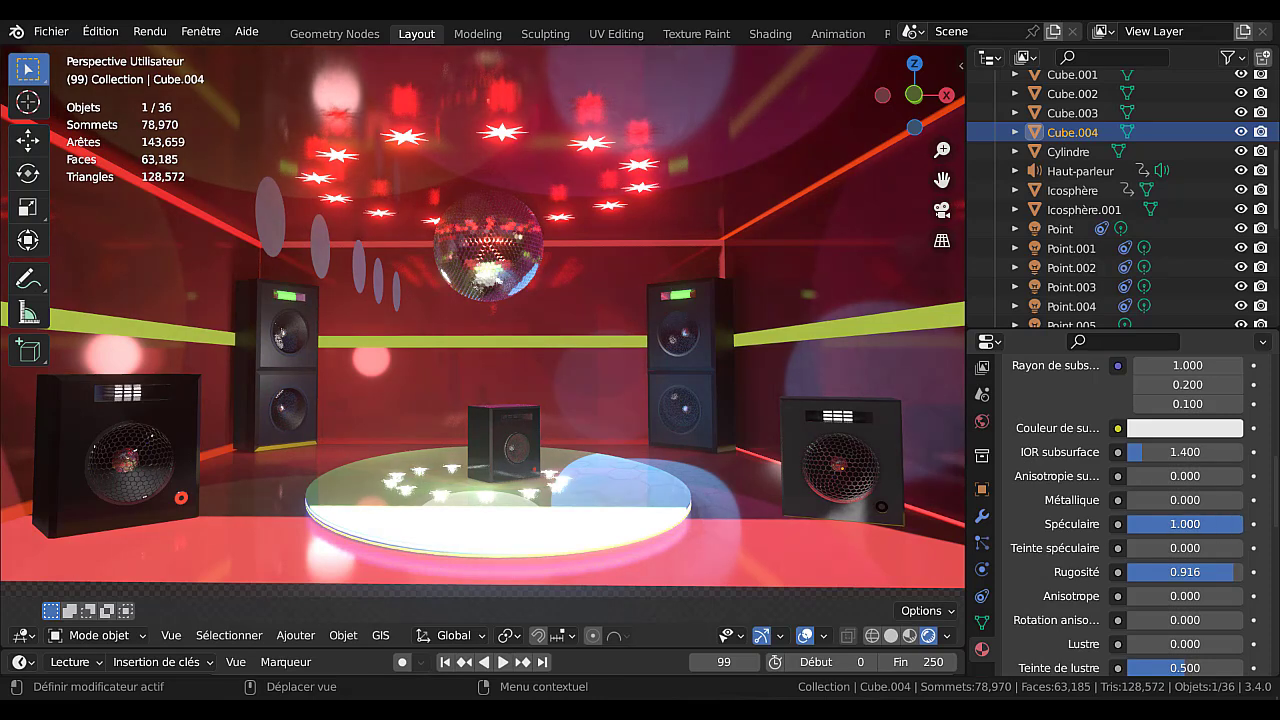
Lighten the base colour of the right-hand floor speaker's cabinet material to a light grey.
scroll(1180, 420, up, 2)
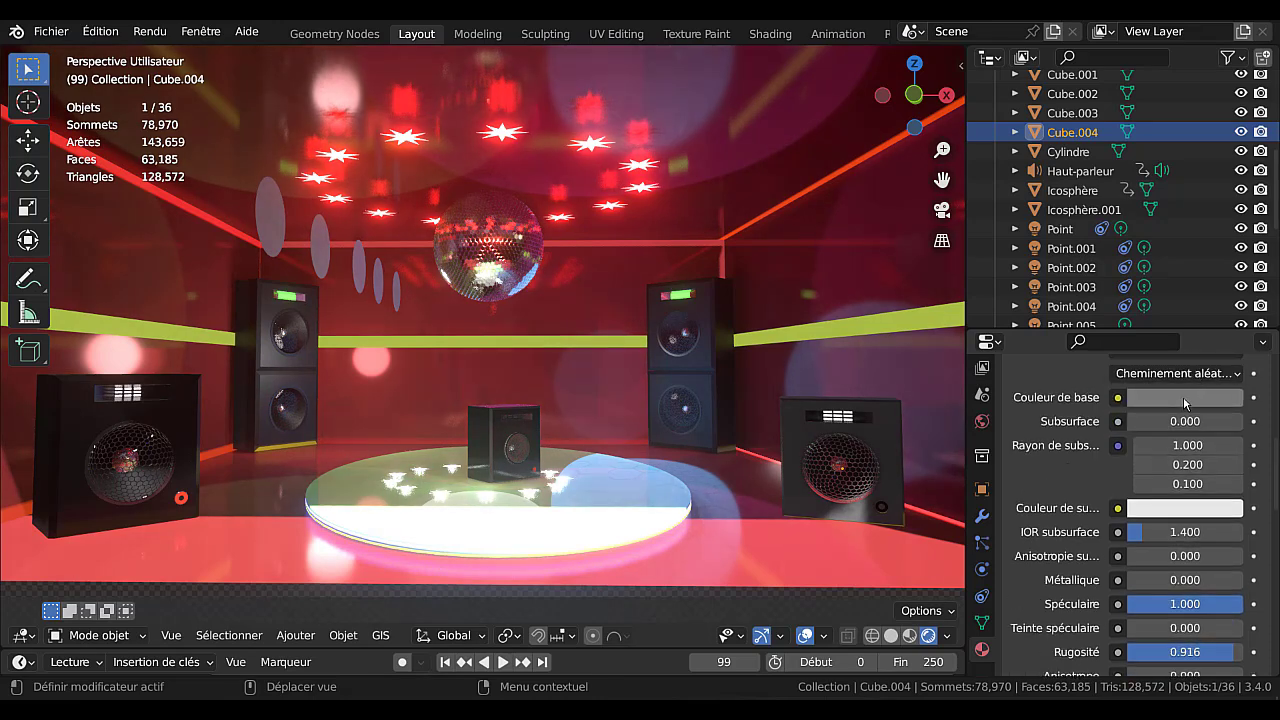
click(1188, 400)
drag(1228, 199, 1228, 153)
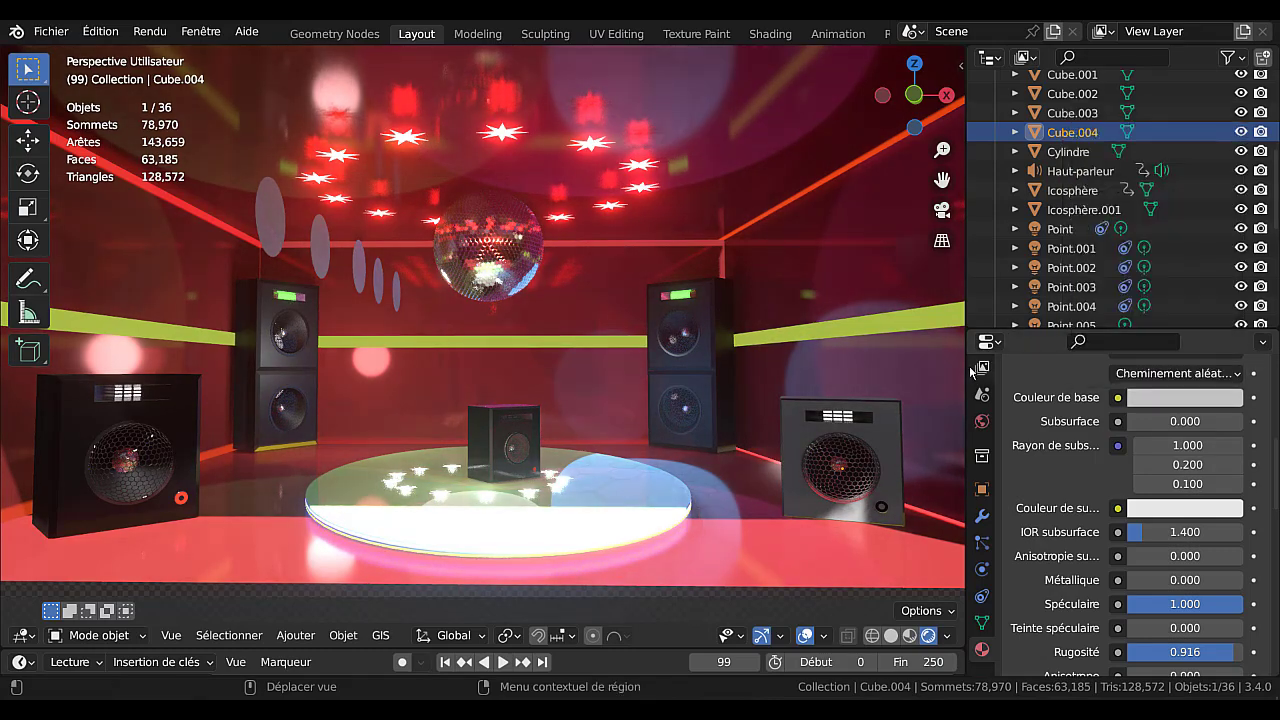
Widen the 3D viewport and frame the whole room from a slightly raised front view to examine the recoloured speaker cabinet.
drag(966, 370, 1025, 370)
scroll(893, 450, down, 3)
middle_drag(891, 438, 860, 473)
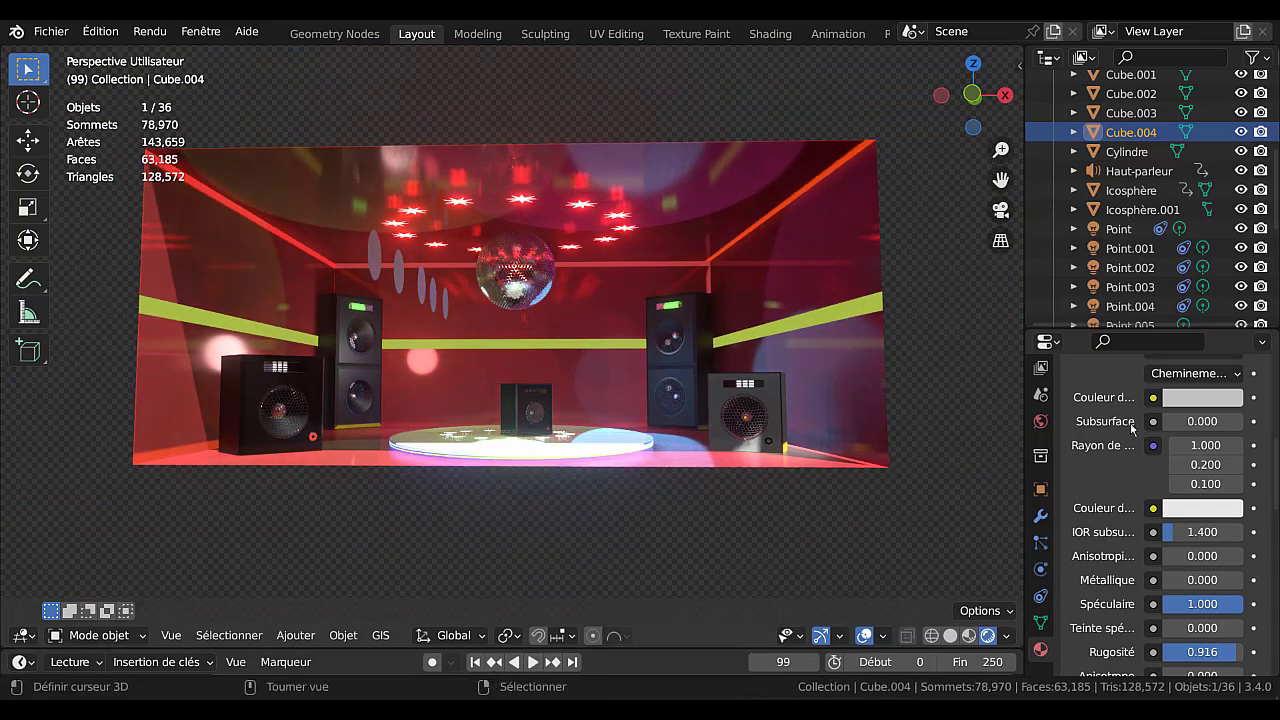
scroll(1203, 383, up, 4)
scroll(1203, 382, up, 2)
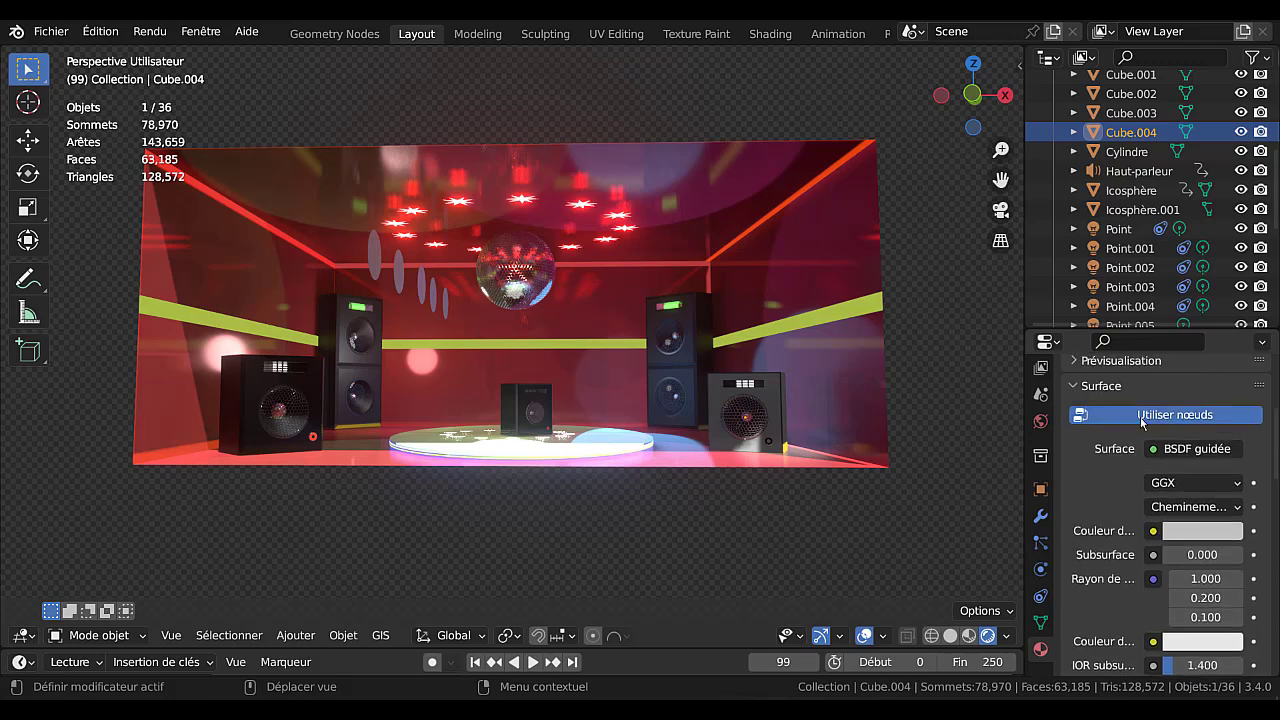
key(KP_1)
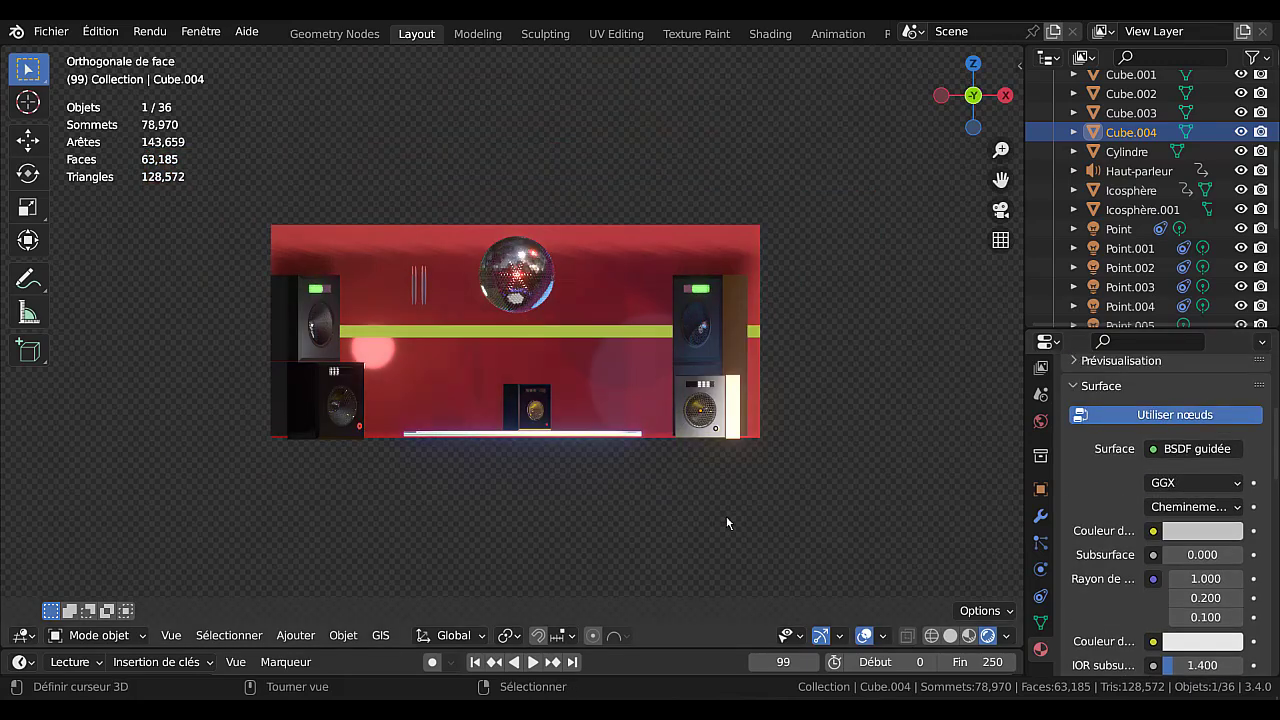
scroll(726, 516, up, 3)
mouse_move(730, 483)
middle_down()
mouse_move(693, 460)
mouse_move(724, 463)
middle_up()
scroll(730, 489, down, 1)
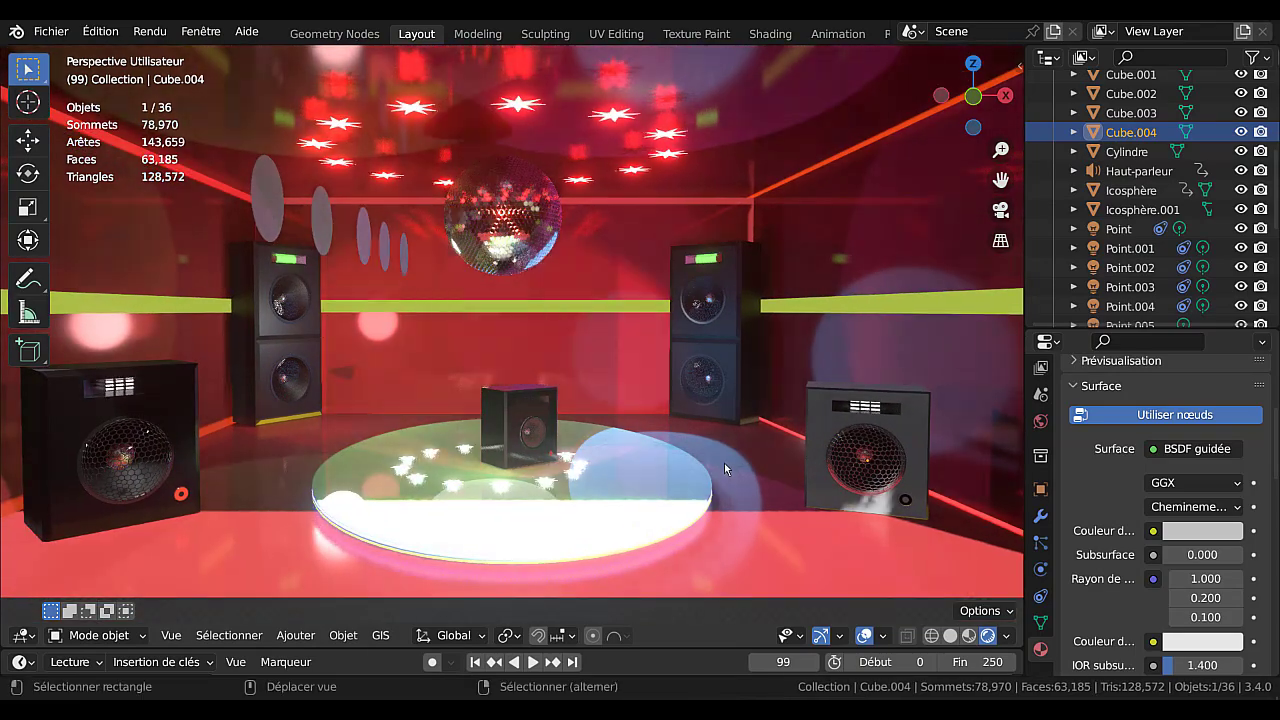
Play the animation to check the speaker cabinet under the moving lights, and stop it at frame 244.
click(531, 664)
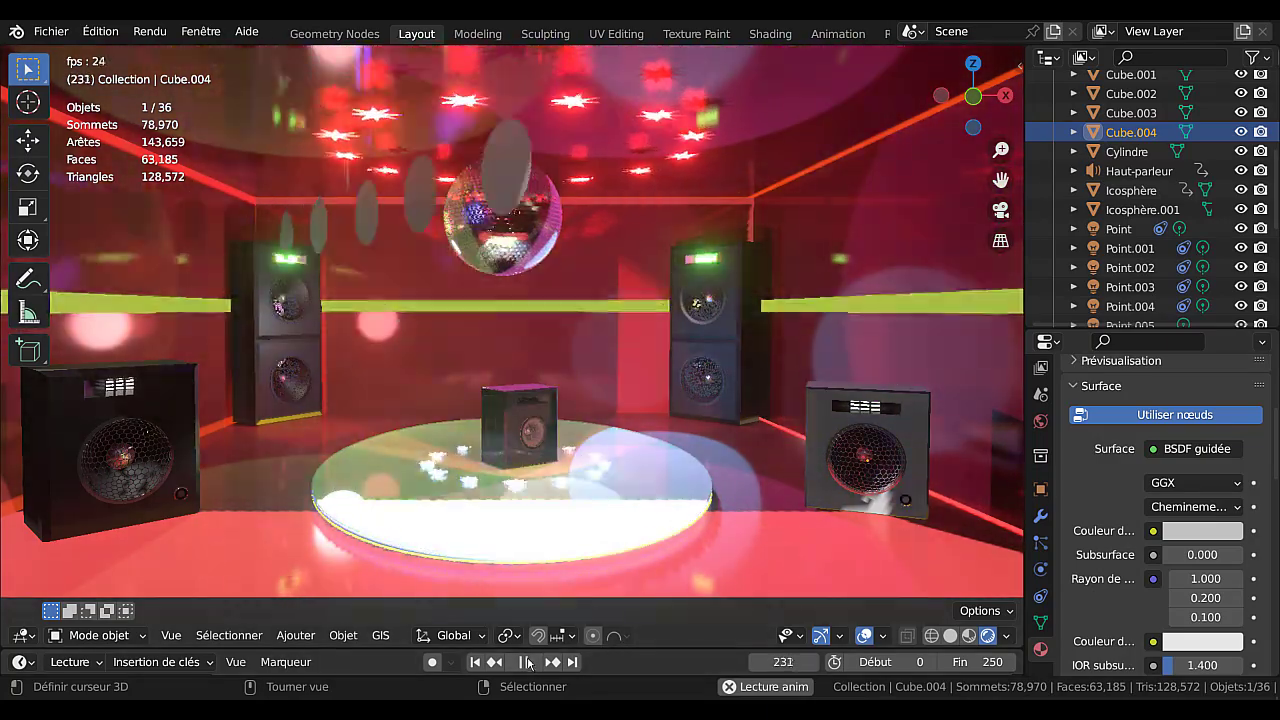
click(523, 662)
scroll(913, 359, down, 3)
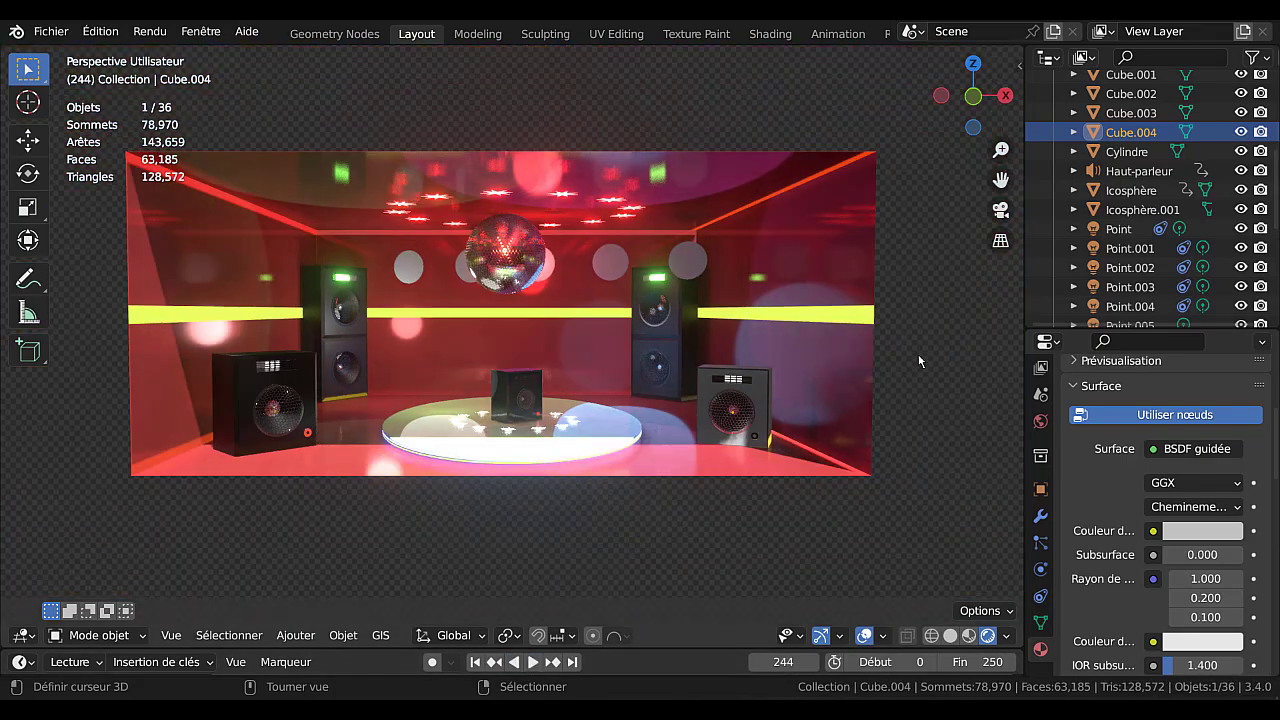
scroll(914, 357, up, 4)
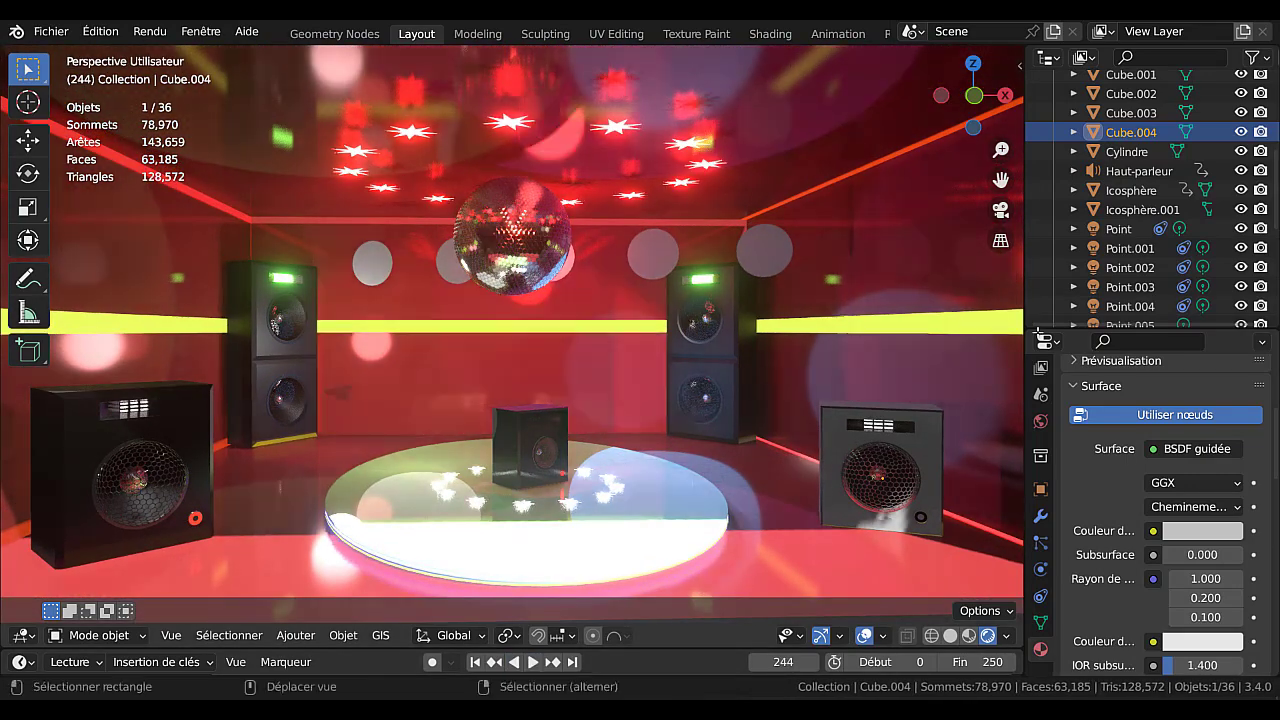
Enlarge the 3D viewport by narrowing the side editors, and inspect the disco ball and speakers in the room.
drag(1027, 333, 1115, 333)
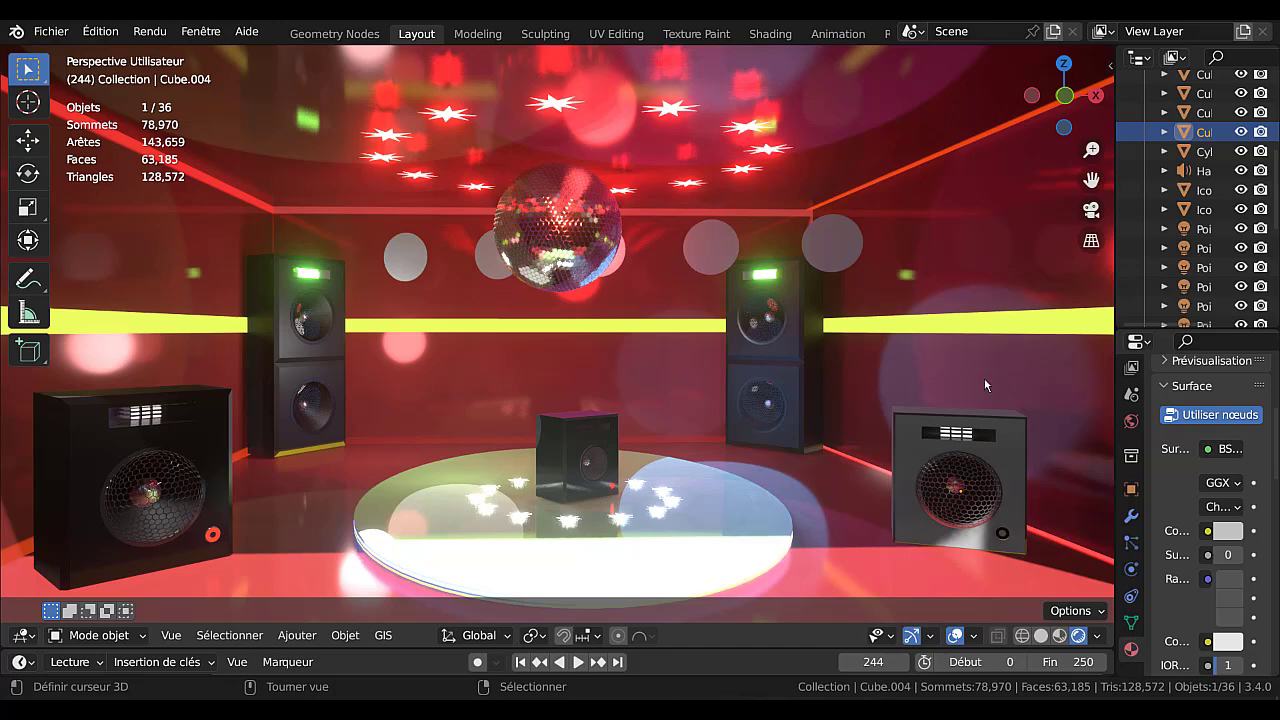
middle_drag(911, 387, 845, 380)
scroll(838, 385, up, 1)
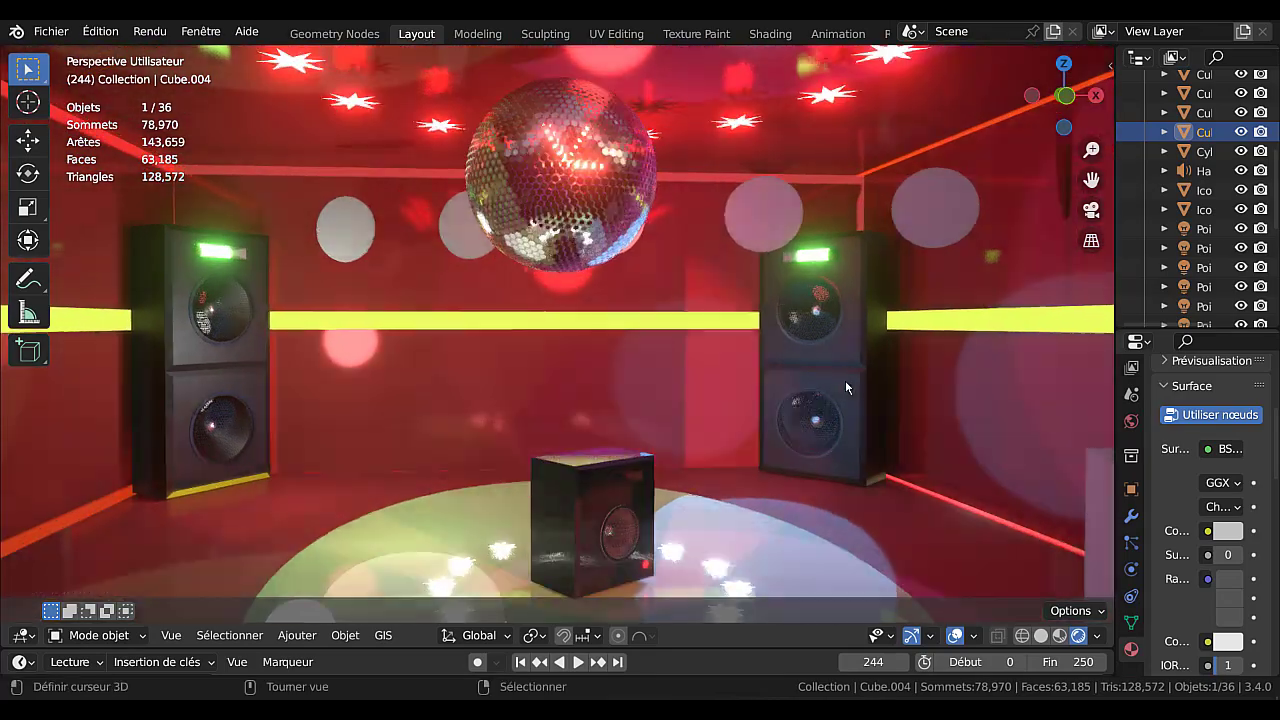
scroll(832, 389, down, 3)
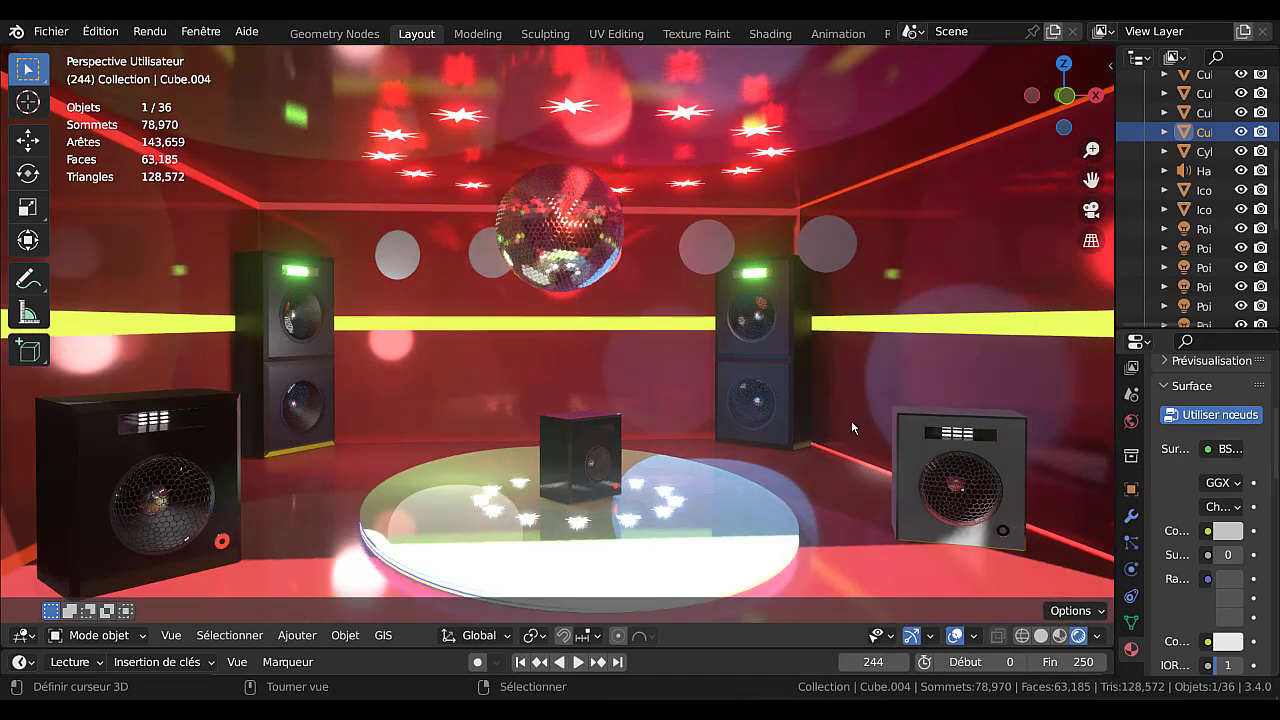
drag(1113, 352, 1140, 360)
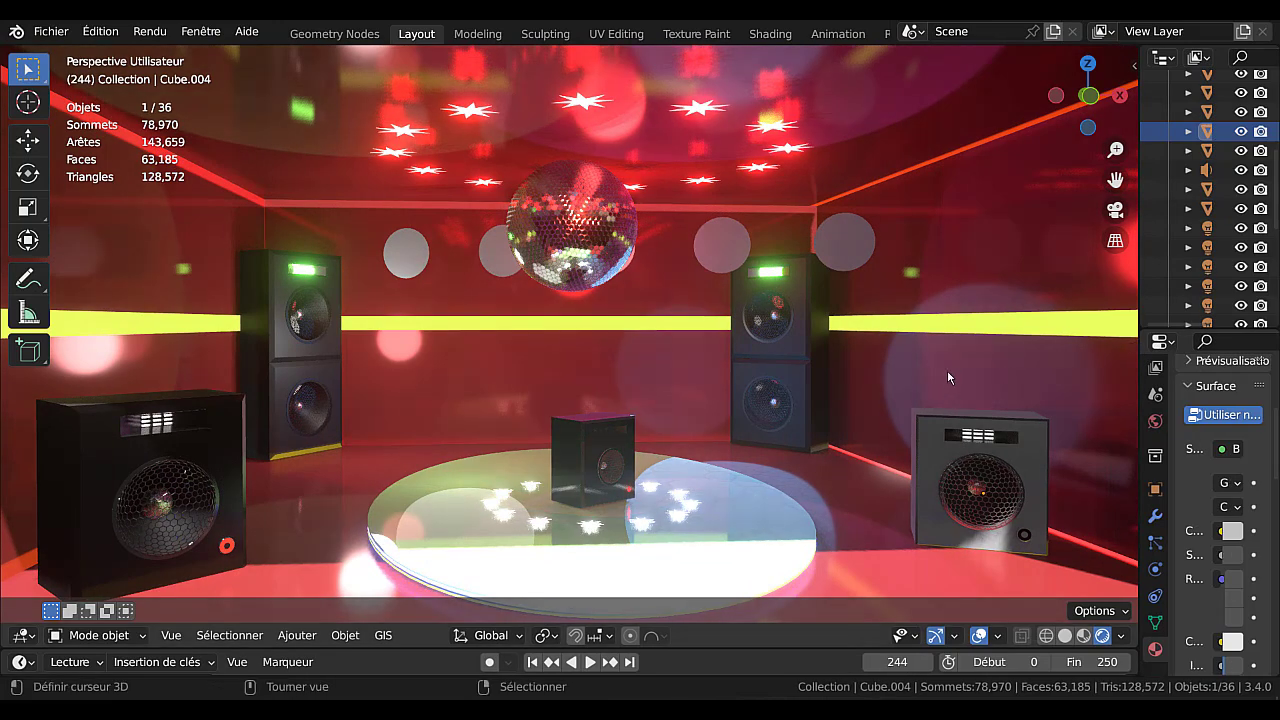